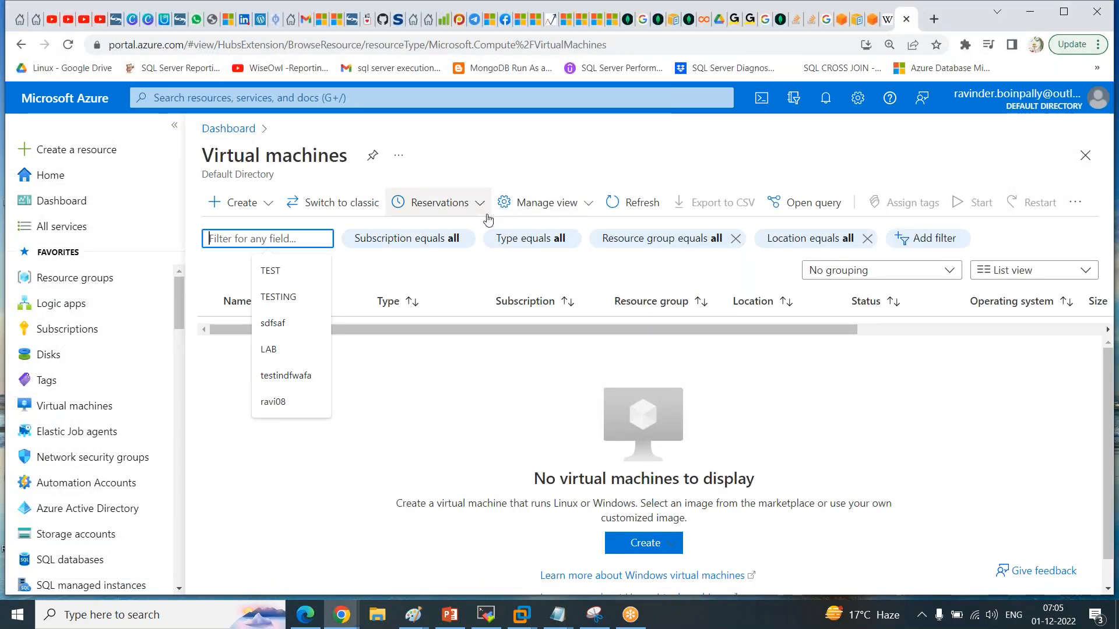
From the Virtual machines page, start creating a new Azure virtual machine
{"action": "left_click", "coordinate": [552, 406]}
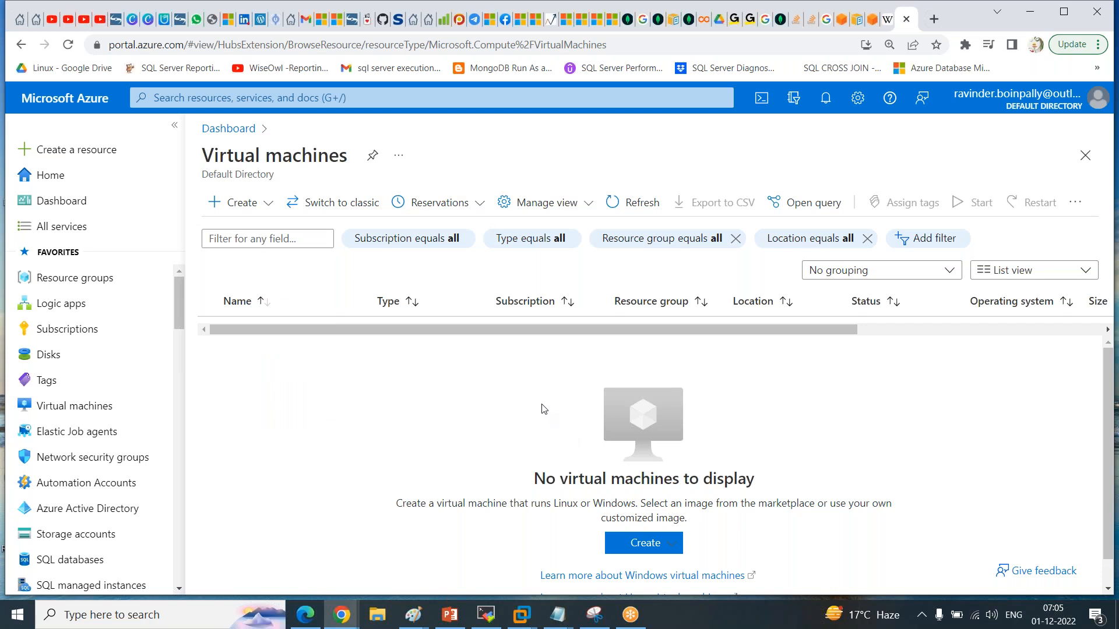
{"action": "left_click", "coordinate": [670, 543]}
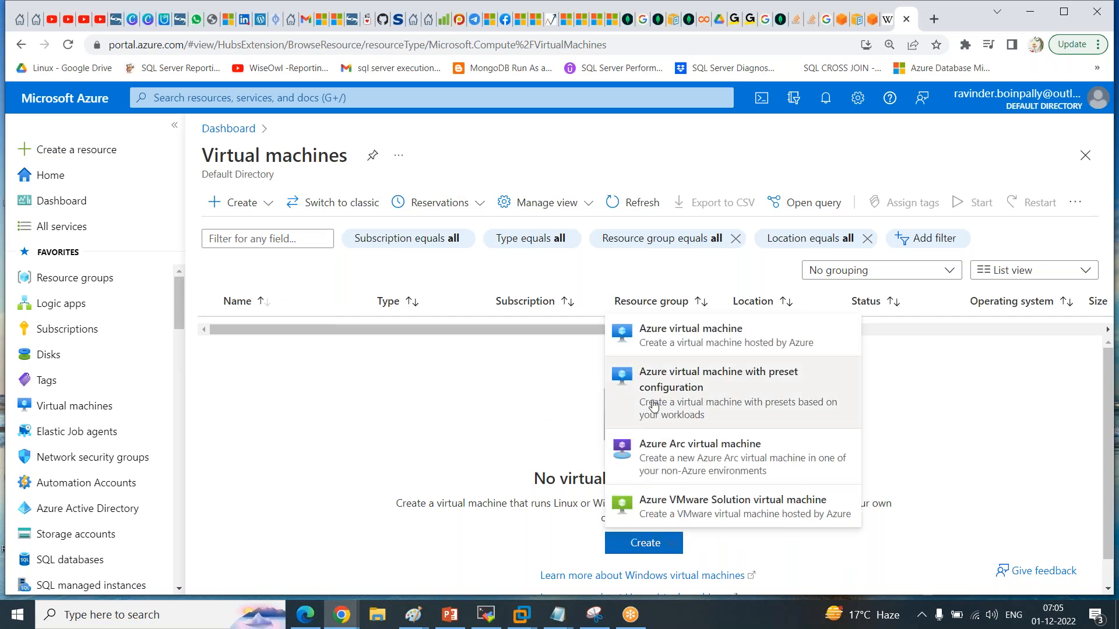
{"action": "left_click", "coordinate": [682, 333]}
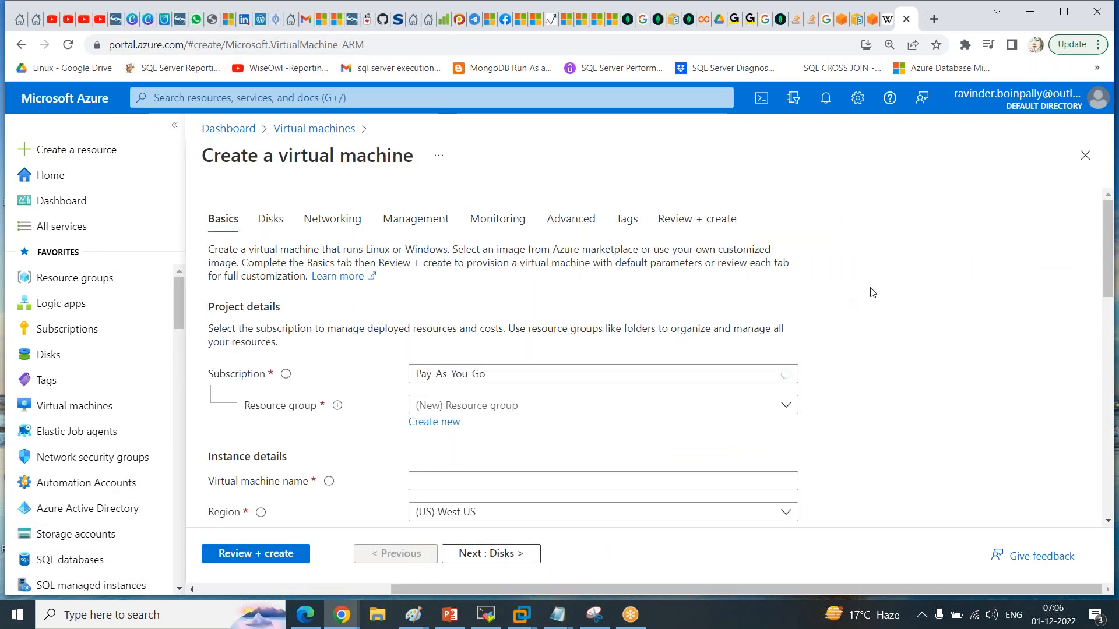
Put the VM in resource group Ravi-RG and name it SQLVM01
{"action": "scroll", "coordinate": [653, 326], "scroll_direction": "down", "scroll_amount": 1}
{"action": "left_click", "coordinate": [785, 332]}
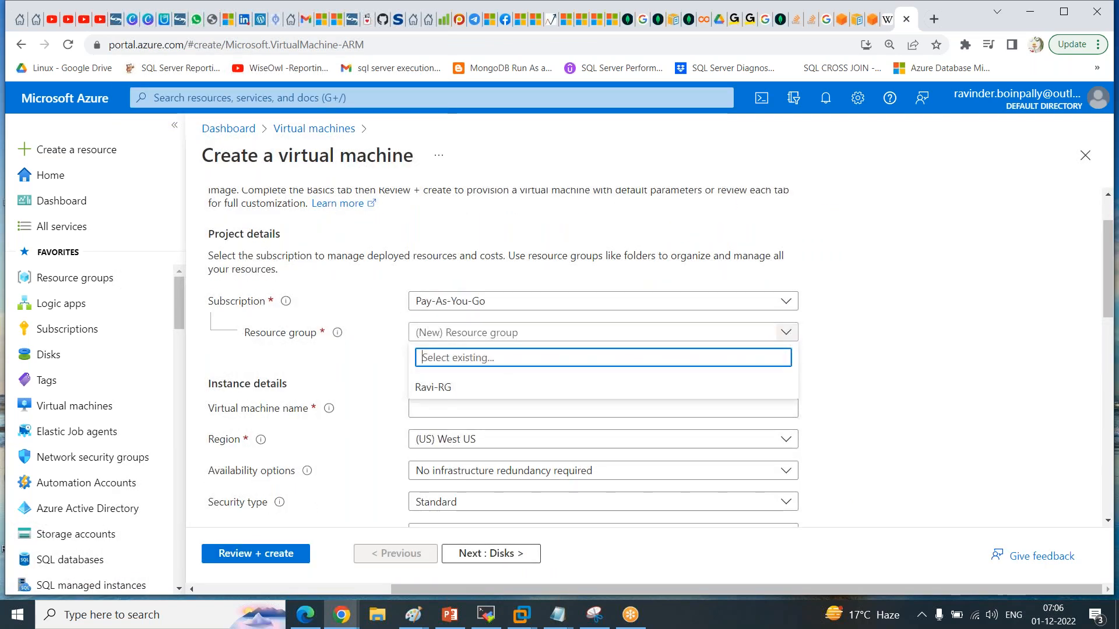
{"action": "left_click", "coordinate": [499, 387]}
{"action": "scroll", "coordinate": [874, 272], "scroll_direction": "down", "scroll_amount": 2}
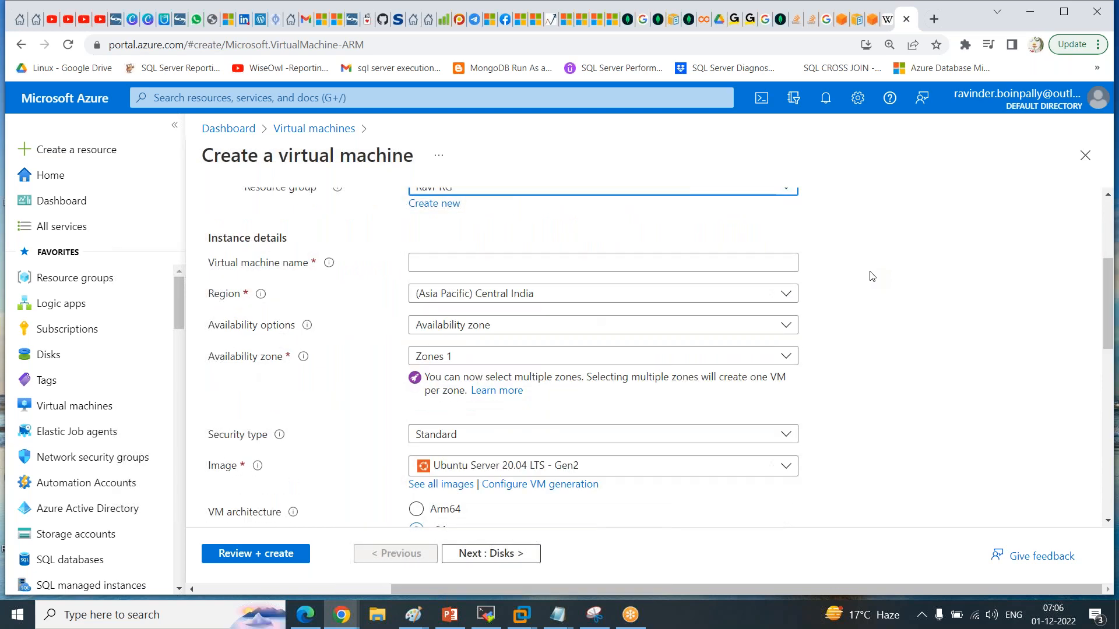
{"action": "scroll", "coordinate": [871, 273], "scroll_direction": "up", "scroll_amount": 1}
{"action": "left_click", "coordinate": [509, 335]}
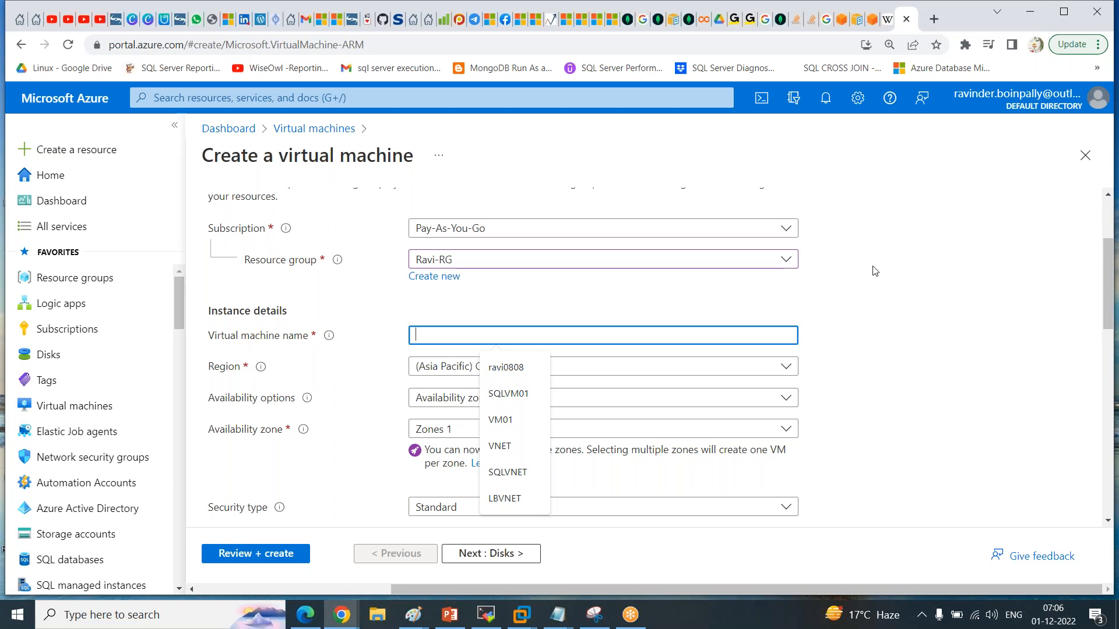
{"action": "type", "text": "SQLVM"}
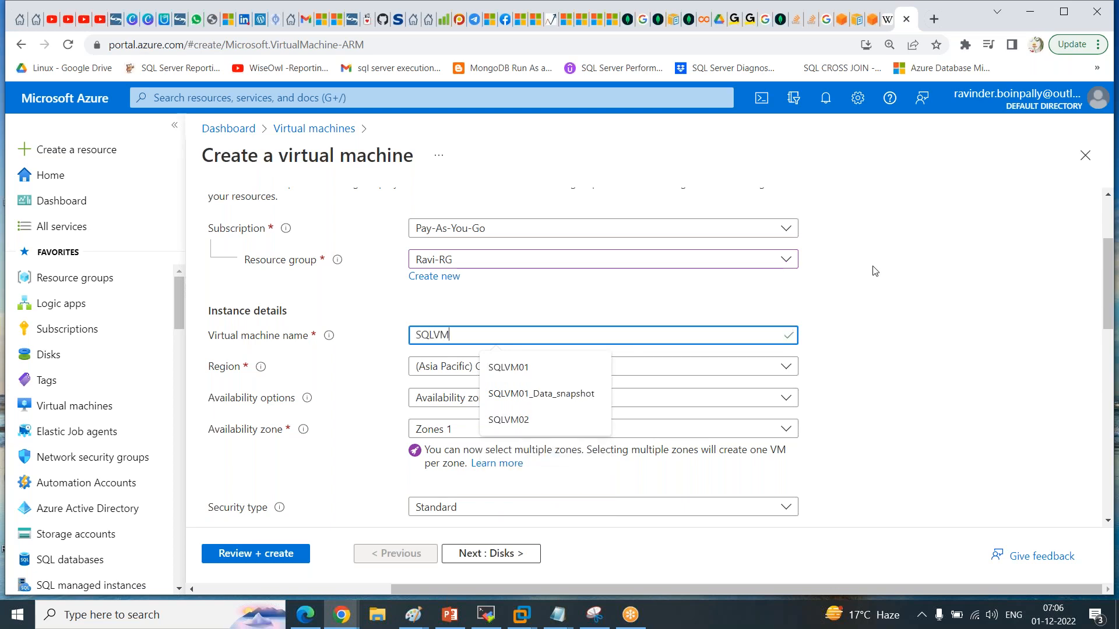
{"action": "type", "text": "01"}
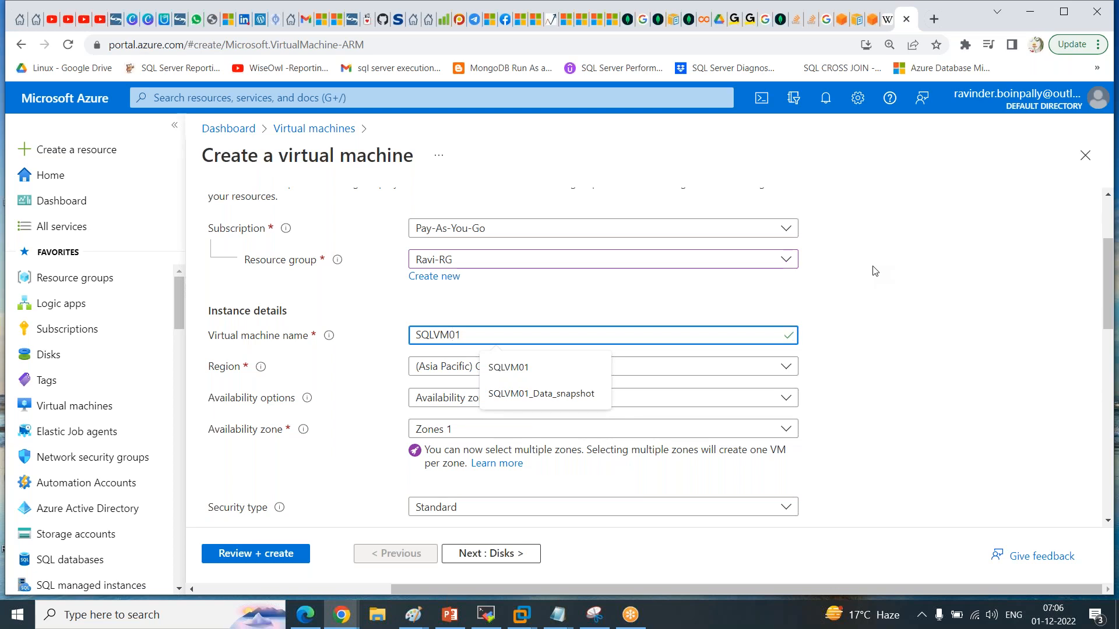
{"action": "left_click", "coordinate": [483, 315]}
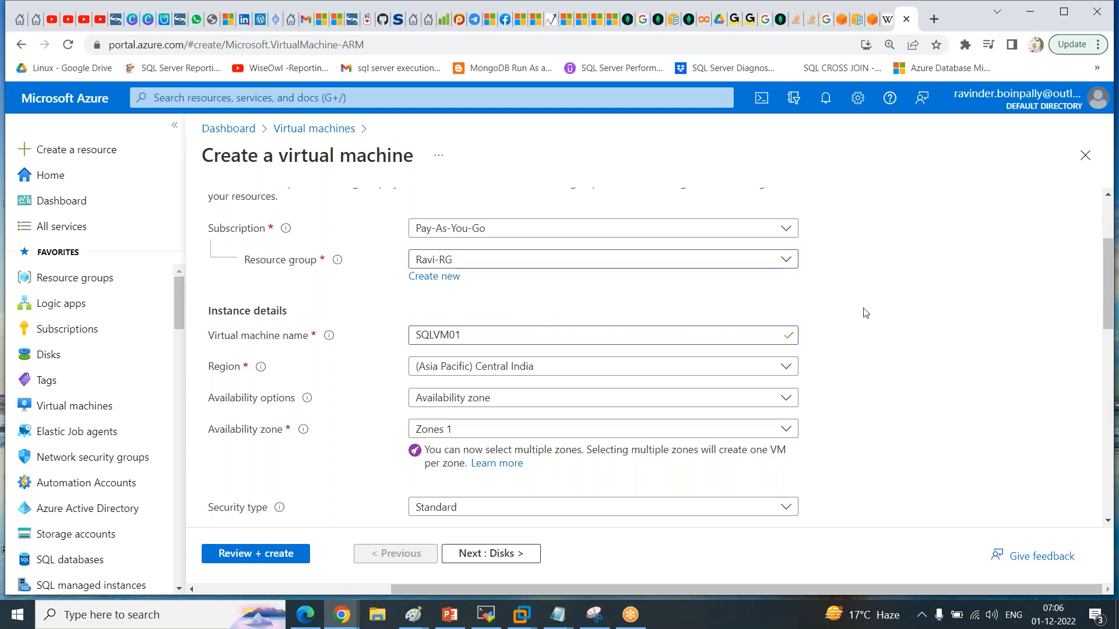
Choose the Windows Server 2019 Datacenter - Gen2 image for the VM
{"action": "scroll", "coordinate": [866, 313], "scroll_direction": "down", "scroll_amount": 4}
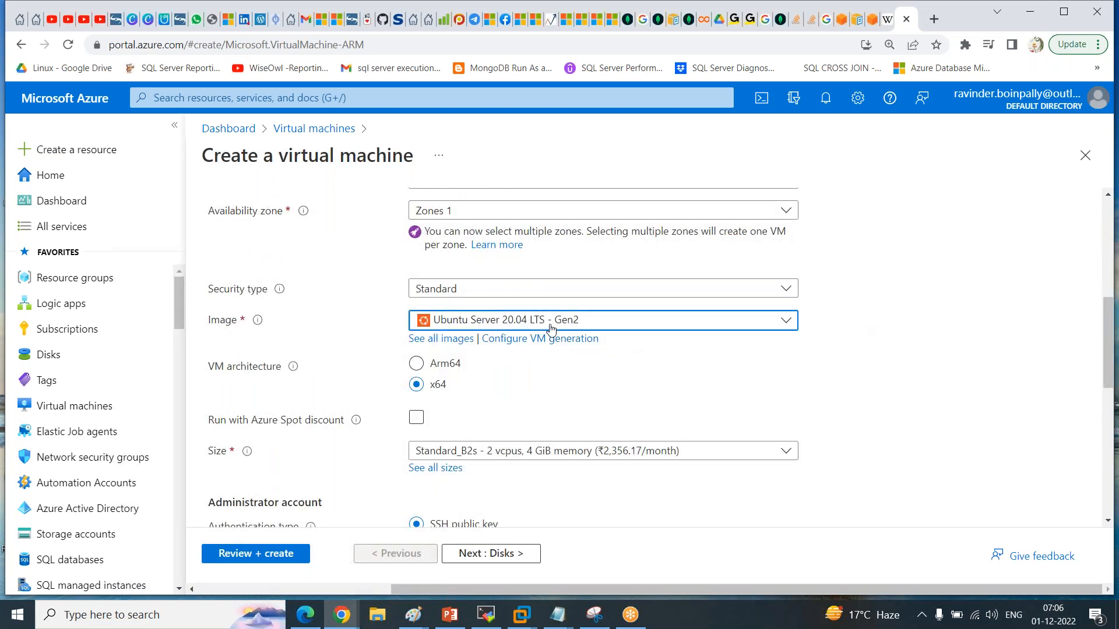
{"action": "left_click", "coordinate": [551, 329]}
{"action": "scroll", "coordinate": [643, 443], "scroll_direction": "down", "scroll_amount": 1}
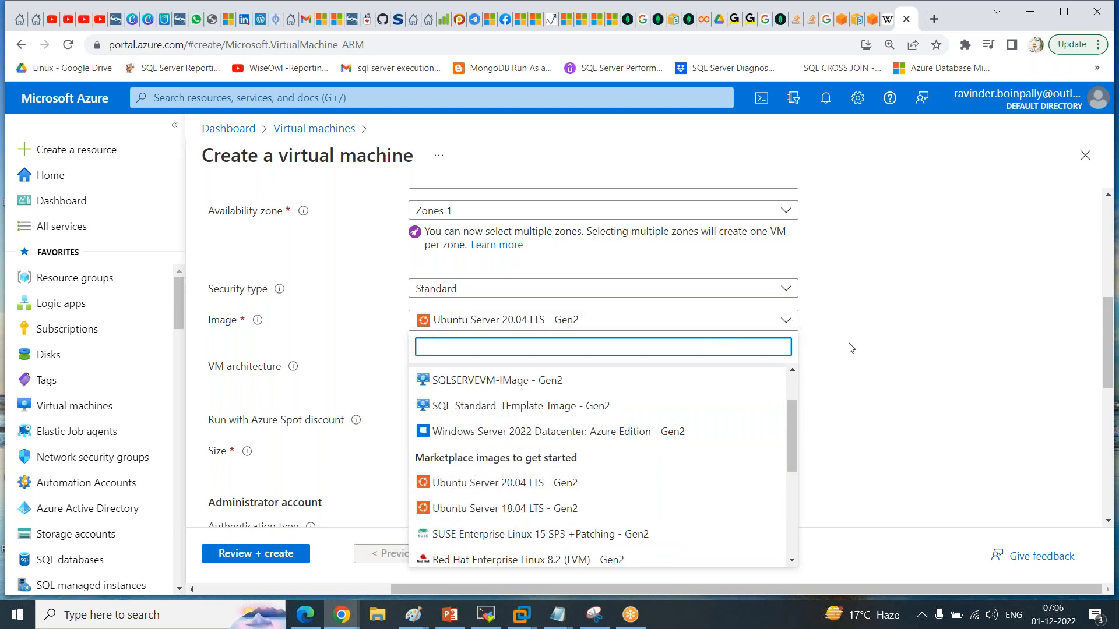
{"action": "scroll", "coordinate": [650, 392], "scroll_direction": "down", "scroll_amount": 2}
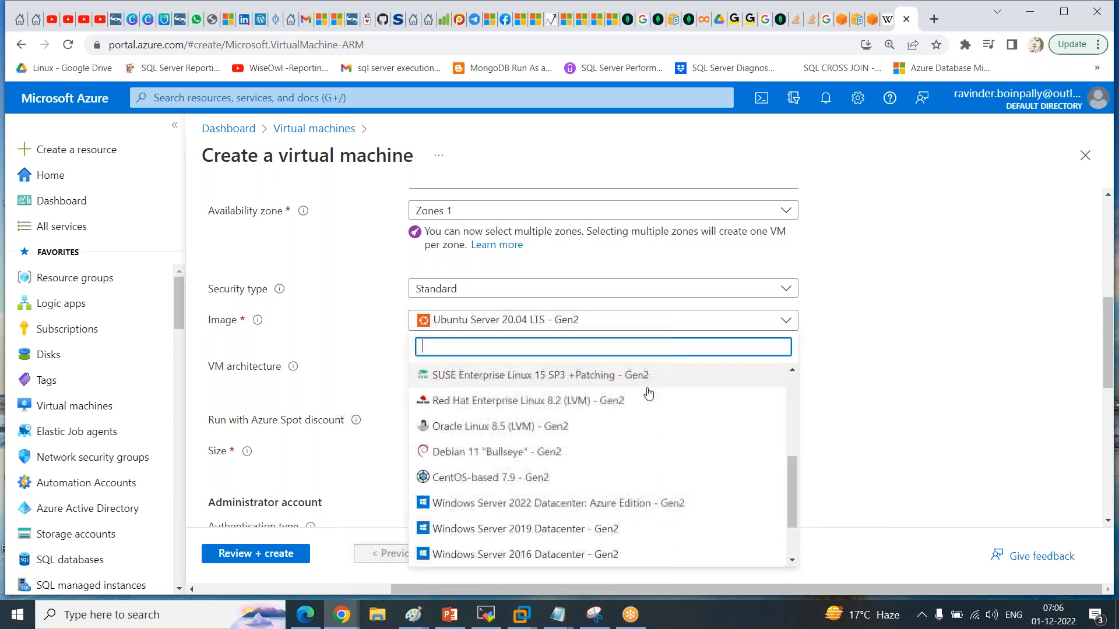
{"action": "scroll", "coordinate": [645, 392], "scroll_direction": "down", "scroll_amount": 1}
{"action": "left_click", "coordinate": [606, 467]}
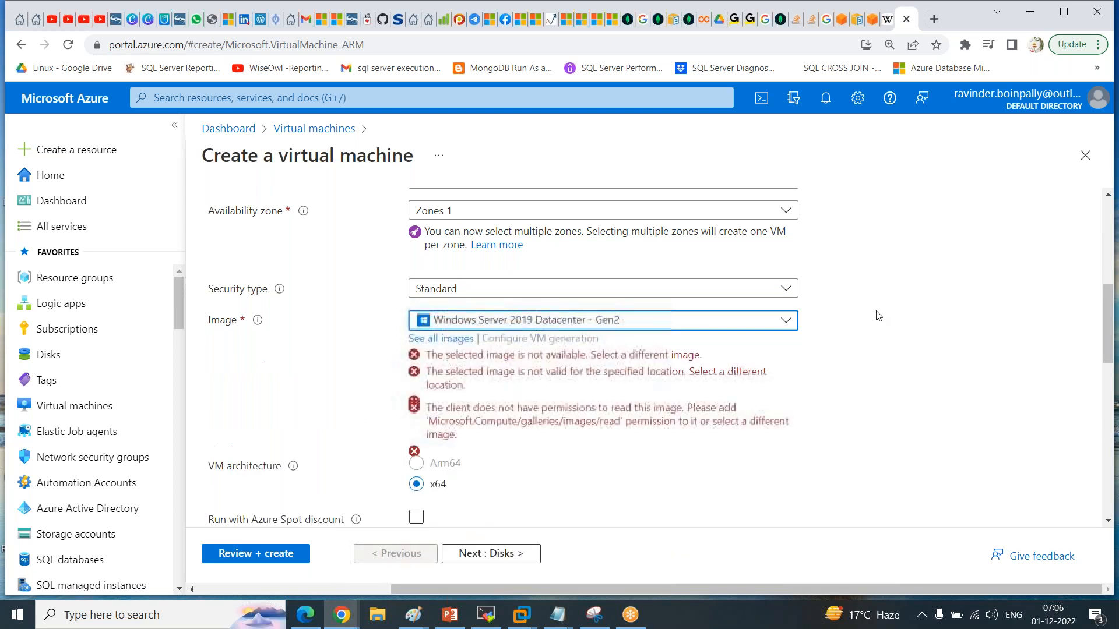
{"action": "scroll", "coordinate": [875, 312], "scroll_direction": "down", "scroll_amount": 5}
{"action": "left_click", "coordinate": [501, 346]}
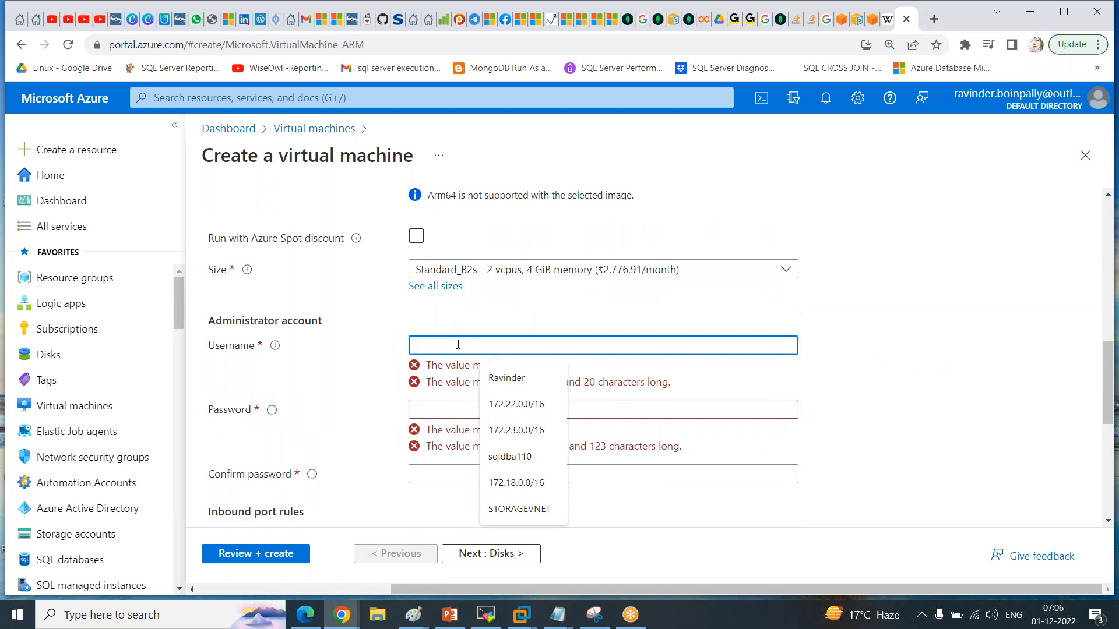
Enter the administrator username and password, and confirm the password
{"action": "key", "text": "Tab"}
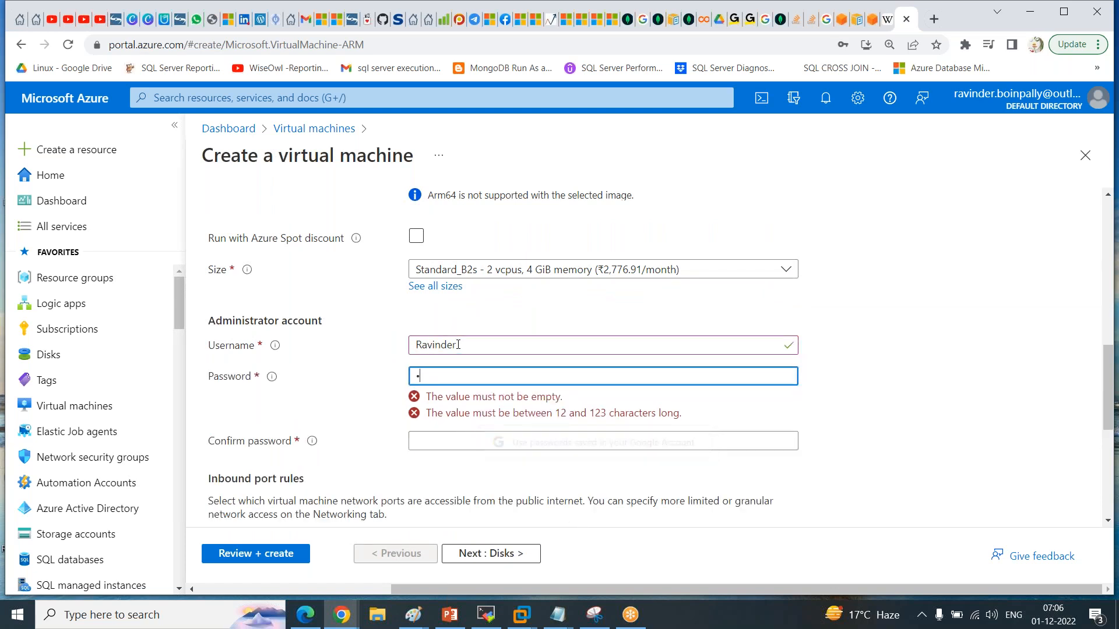
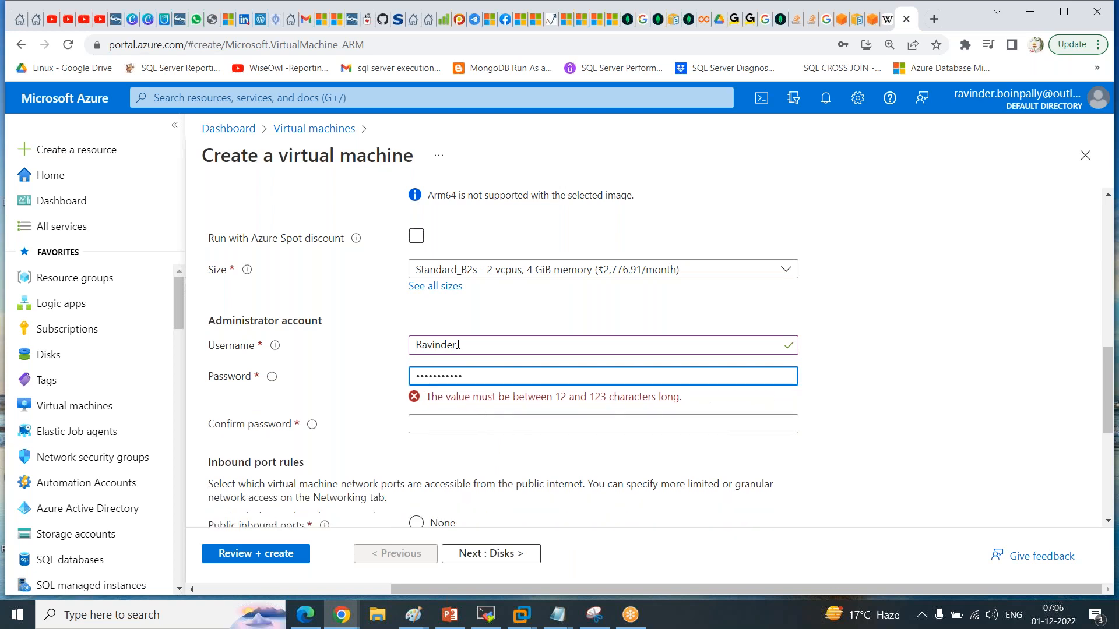
{"action": "key", "text": "Tab"}
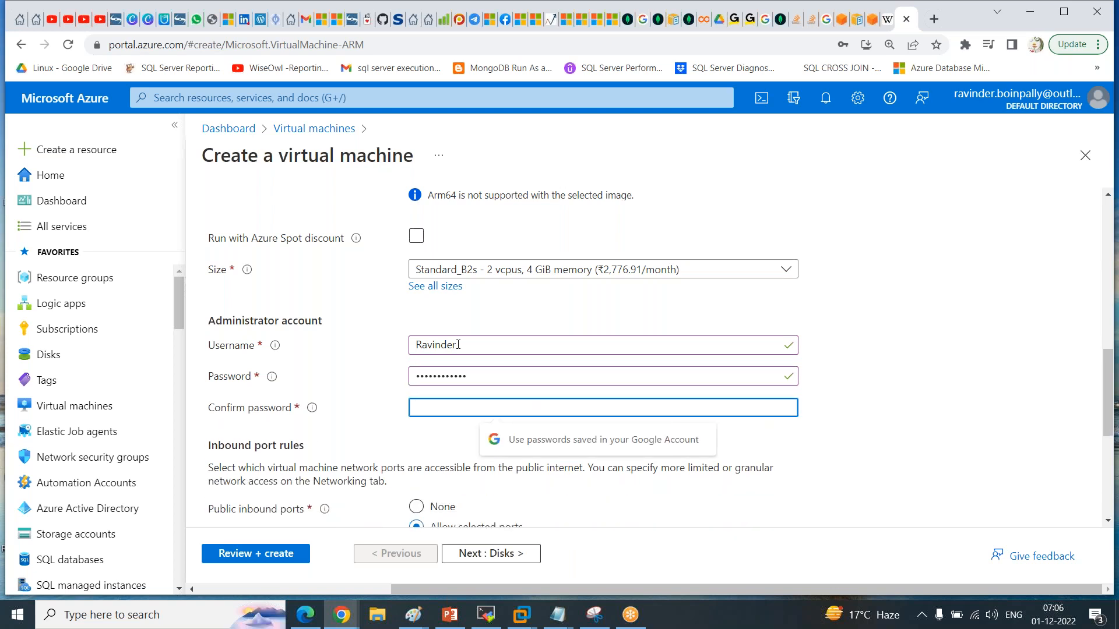
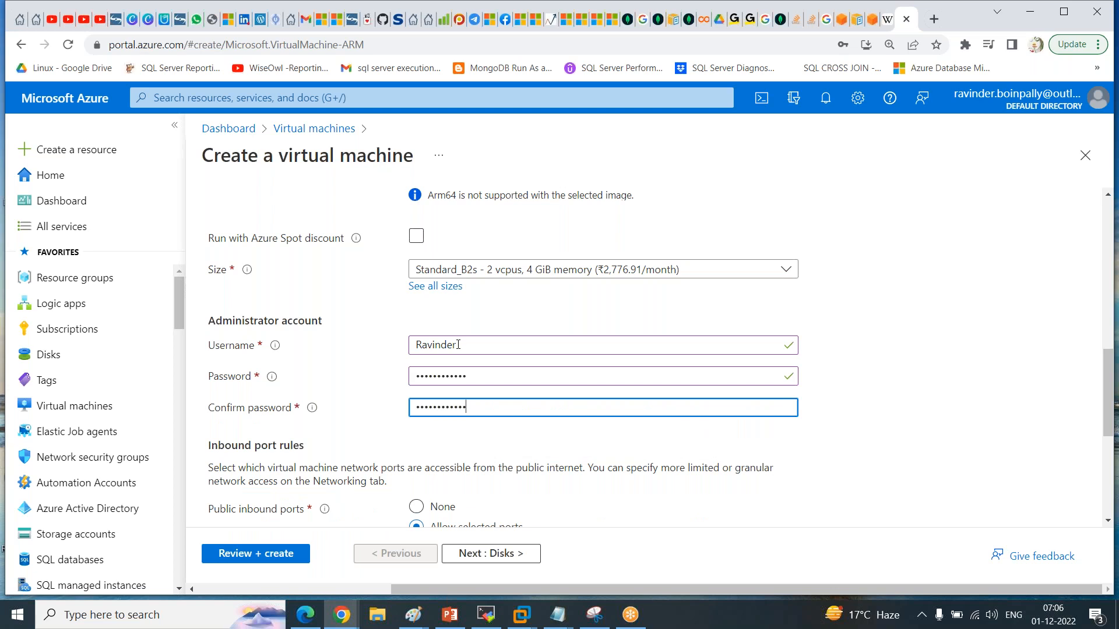
Review inbound ports and licensing, then move on to the Disks step
{"action": "scroll", "coordinate": [369, 376], "scroll_direction": "down", "scroll_amount": 4}
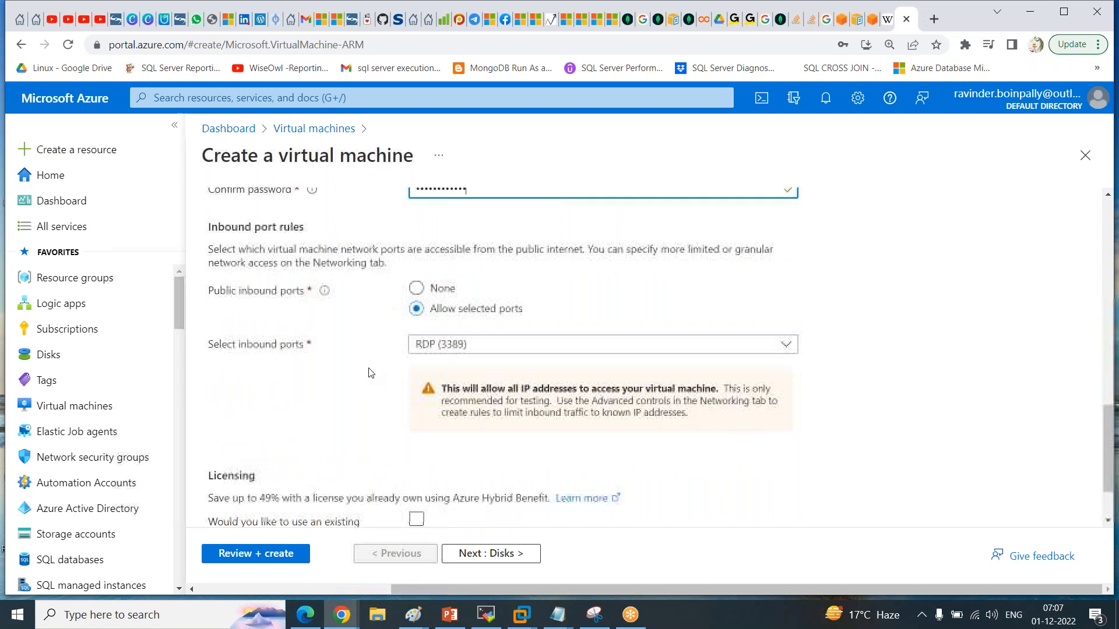
{"action": "scroll", "coordinate": [350, 387], "scroll_direction": "up", "scroll_amount": 3}
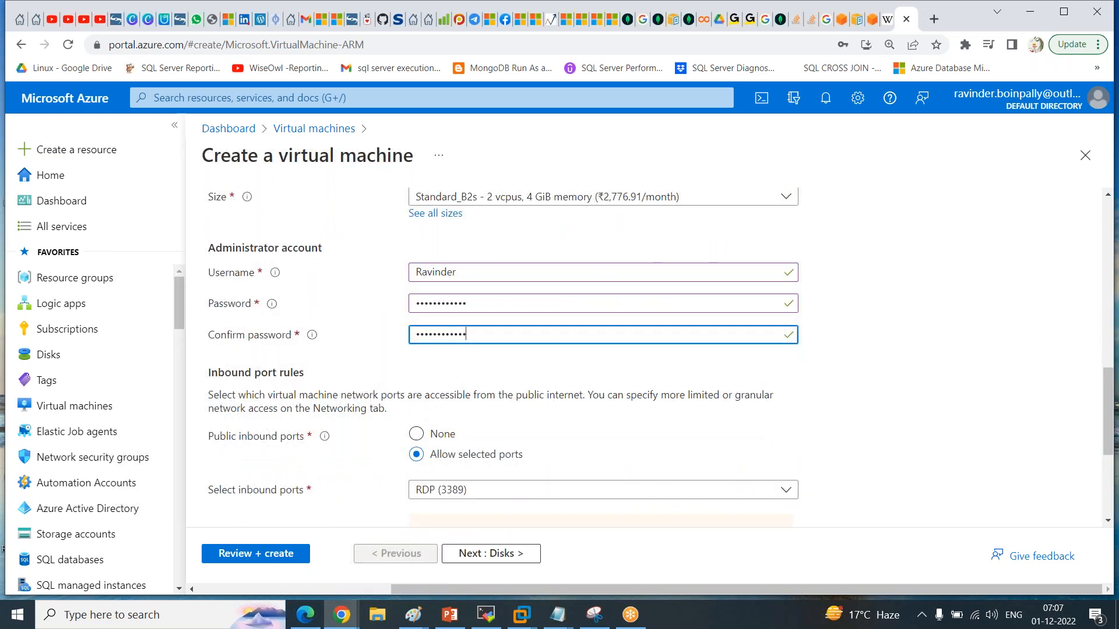
{"action": "scroll", "coordinate": [394, 417], "scroll_direction": "down", "scroll_amount": 4}
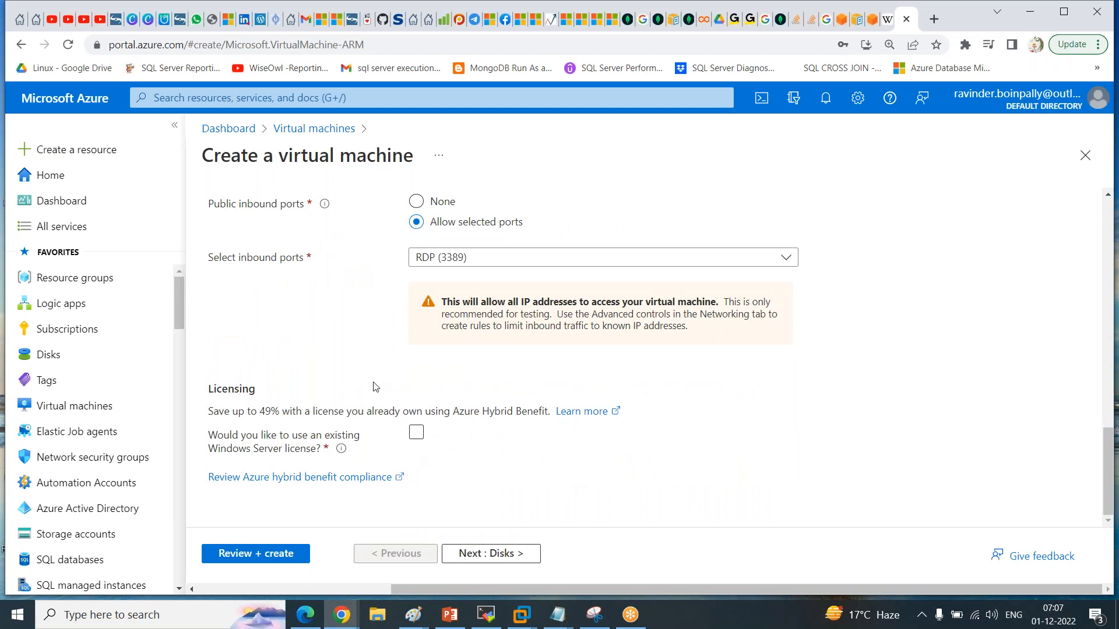
{"action": "scroll", "coordinate": [274, 349], "scroll_direction": "up", "scroll_amount": 3}
{"action": "scroll", "coordinate": [457, 412], "scroll_direction": "down", "scroll_amount": 4}
{"action": "scroll", "coordinate": [408, 431], "scroll_direction": "up", "scroll_amount": 1}
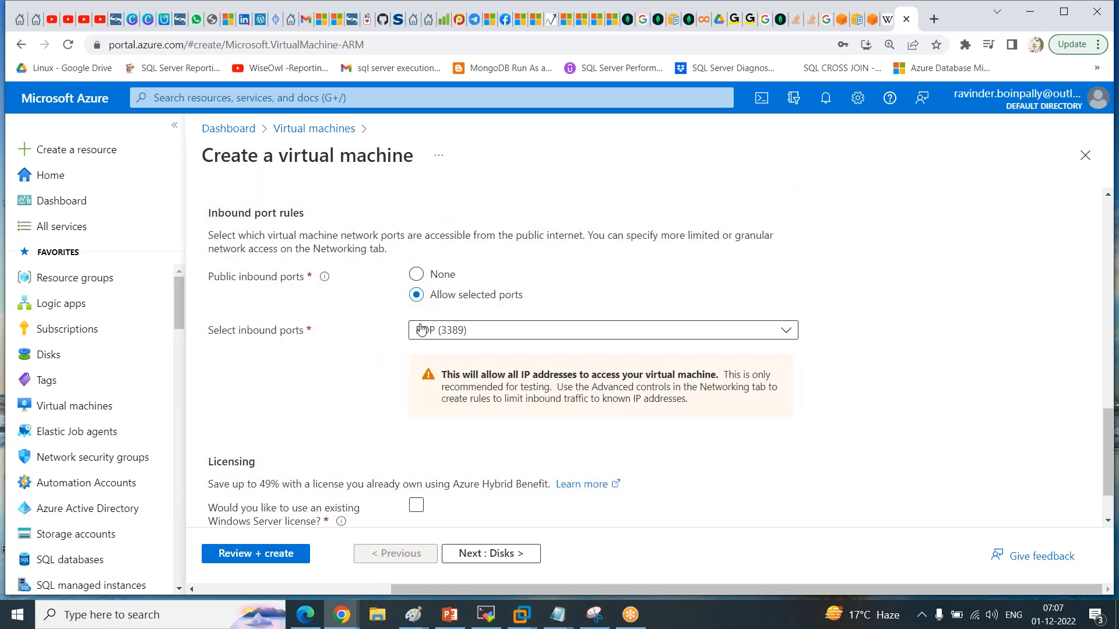
{"action": "scroll", "coordinate": [384, 402], "scroll_direction": "down", "scroll_amount": 1}
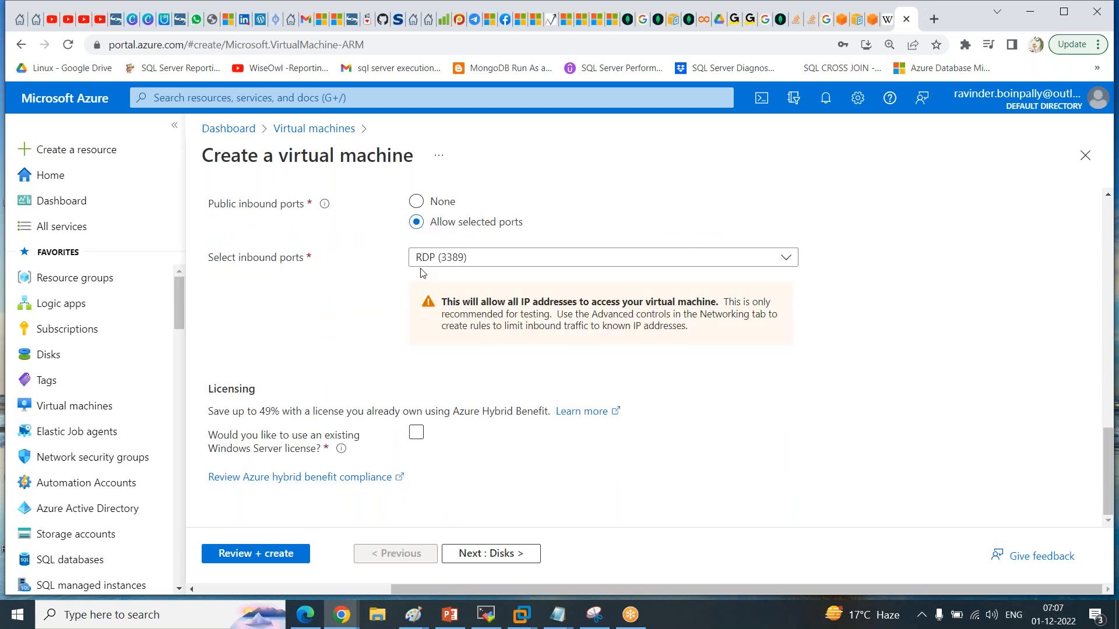
{"action": "scroll", "coordinate": [431, 359], "scroll_direction": "up", "scroll_amount": 1}
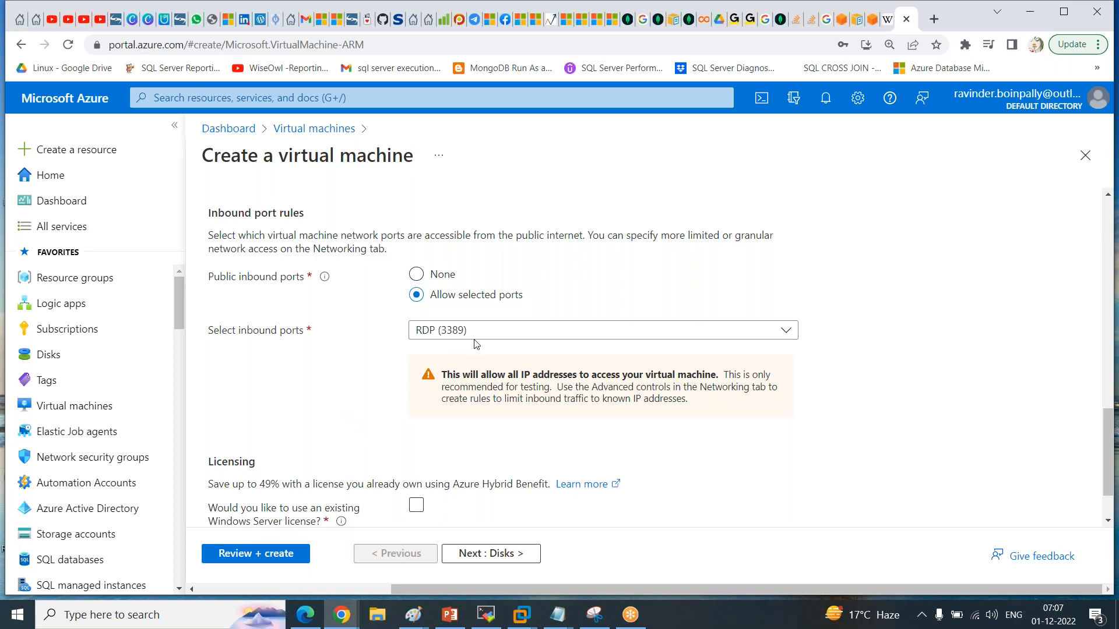
{"action": "scroll", "coordinate": [415, 324], "scroll_direction": "down", "scroll_amount": 1}
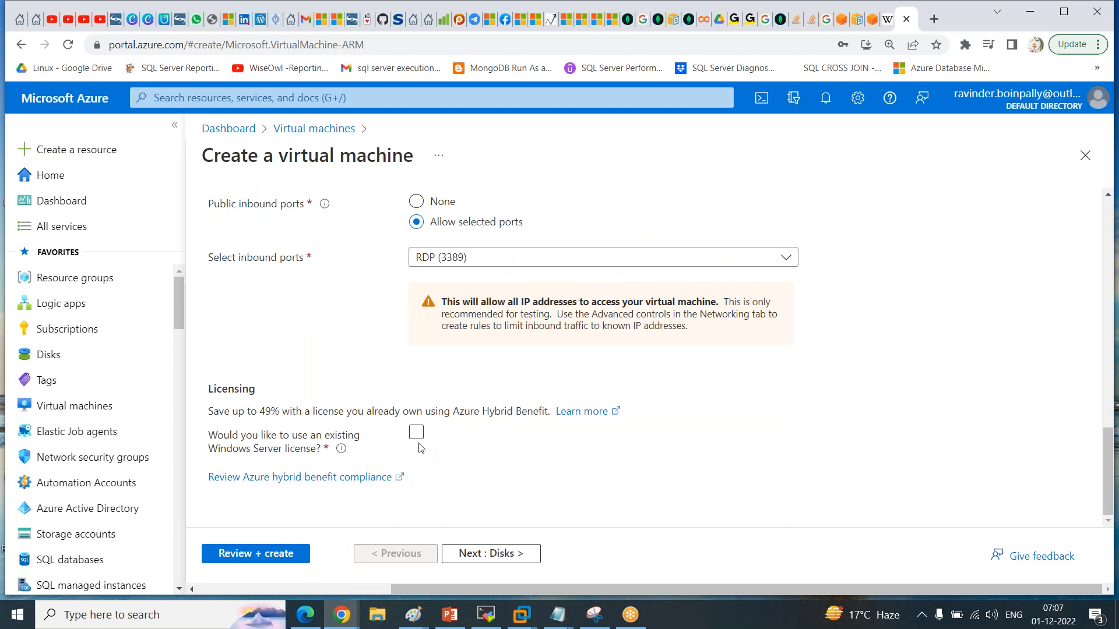
{"action": "scroll", "coordinate": [523, 485], "scroll_direction": "up", "scroll_amount": 3}
{"action": "scroll", "coordinate": [523, 486], "scroll_direction": "down", "scroll_amount": 3}
{"action": "scroll", "coordinate": [718, 479], "scroll_direction": "up", "scroll_amount": 1}
{"action": "scroll", "coordinate": [718, 479], "scroll_direction": "up", "scroll_amount": 4}
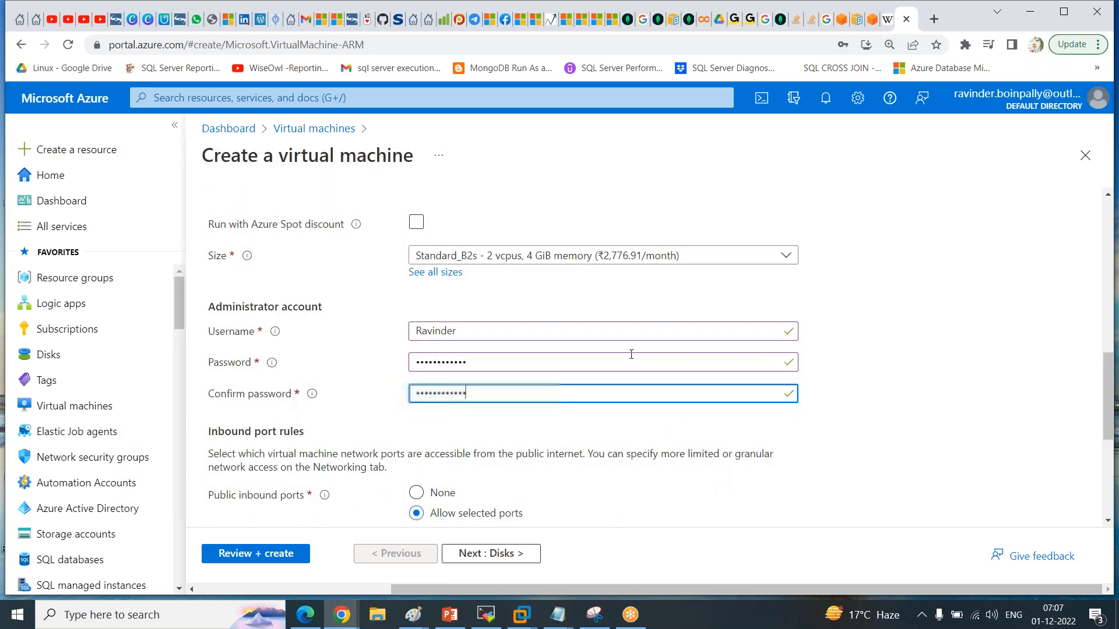
{"action": "scroll", "coordinate": [676, 304], "scroll_direction": "up", "scroll_amount": 5}
{"action": "scroll", "coordinate": [676, 308], "scroll_direction": "up", "scroll_amount": 3}
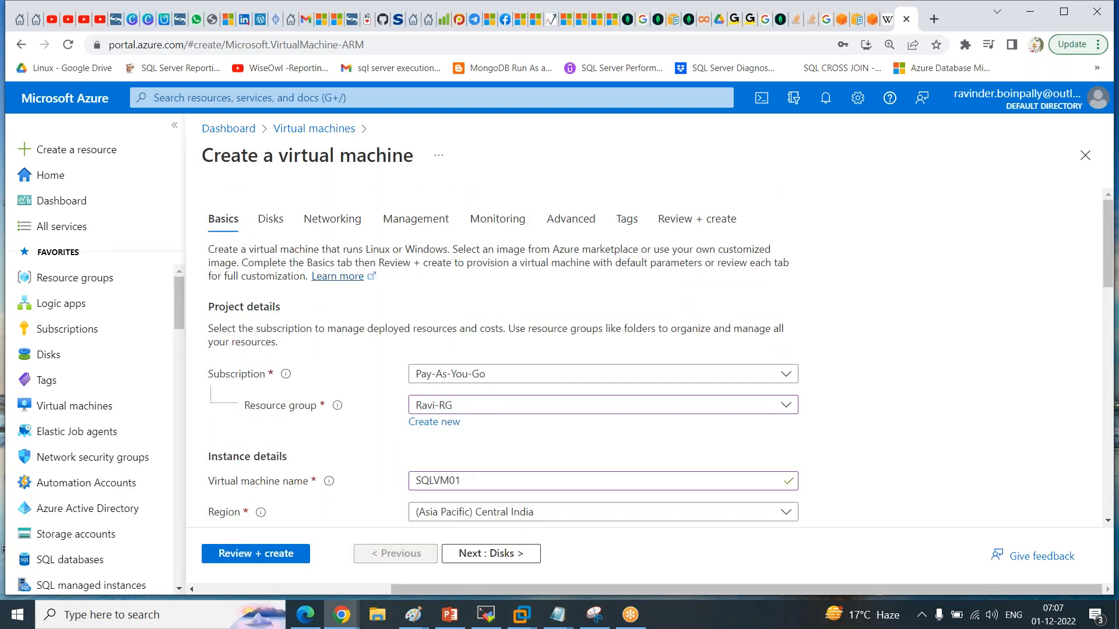
{"action": "left_click", "coordinate": [274, 224]}
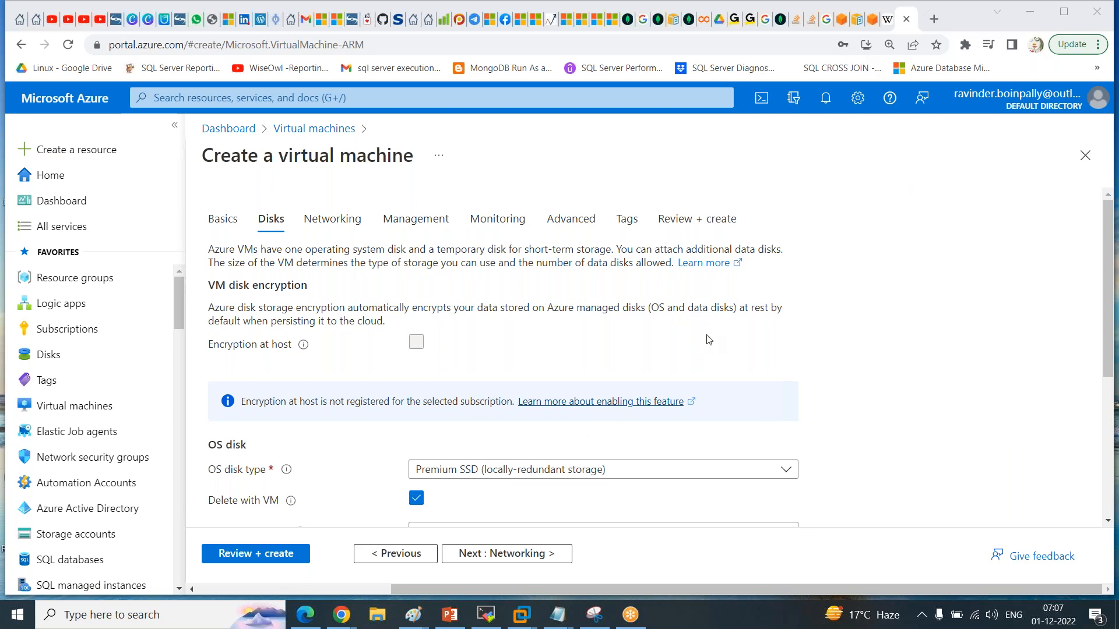
Create and attach data disk SQLVM01_DataDisk_0 as Standard HDD with custom size 300 GiB
{"action": "scroll", "coordinate": [709, 340], "scroll_direction": "down", "scroll_amount": 5}
{"action": "left_click", "coordinate": [314, 423]}
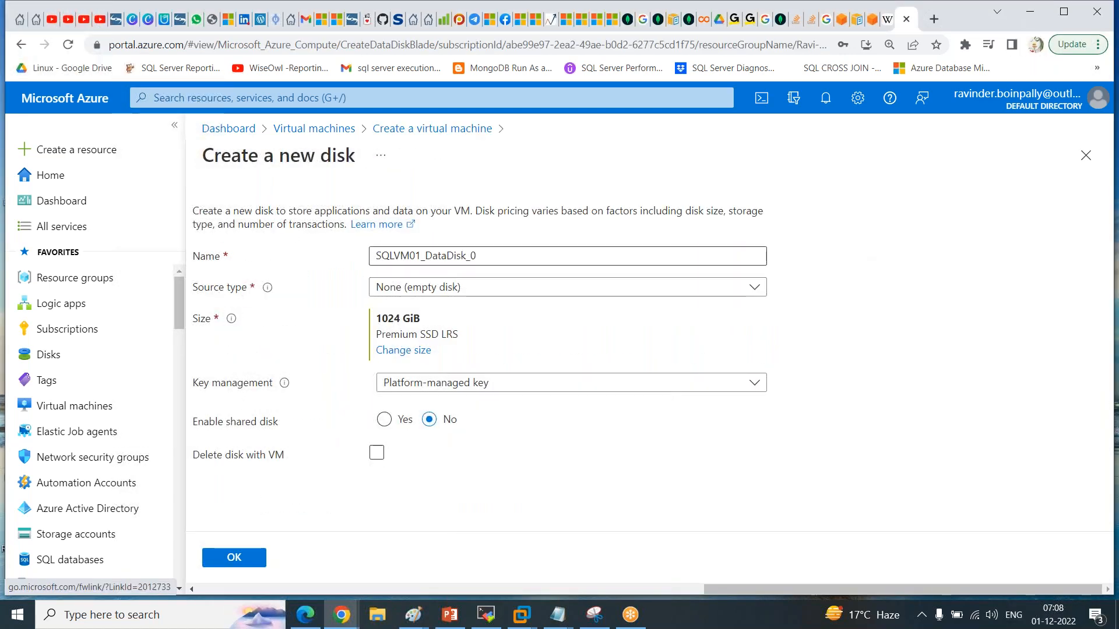
{"action": "left_click", "coordinate": [420, 354]}
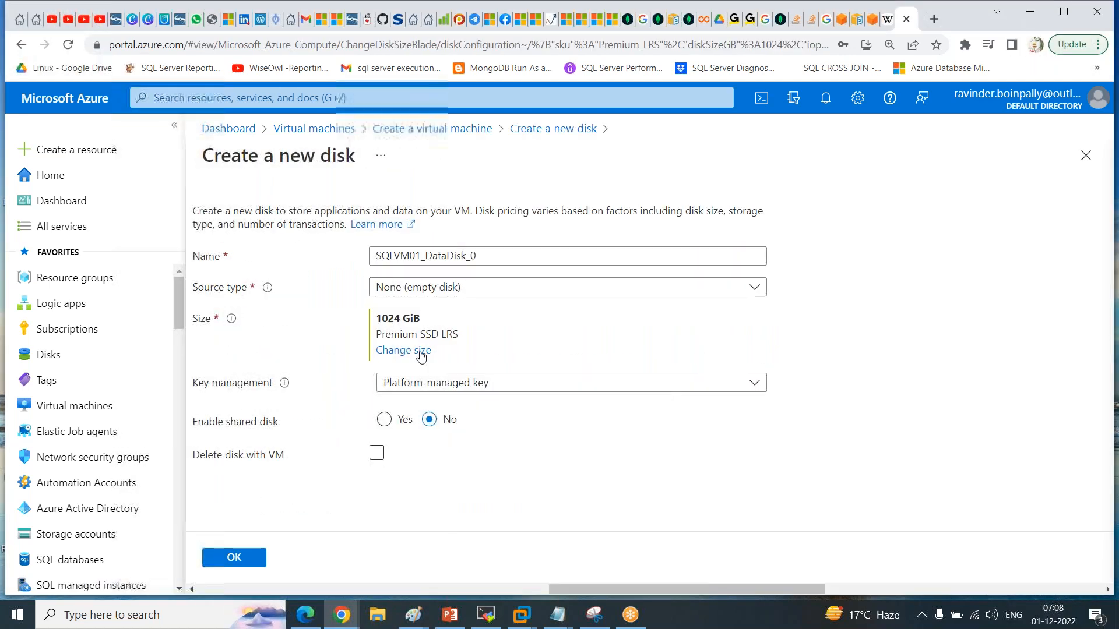
{"action": "left_click", "coordinate": [405, 263]}
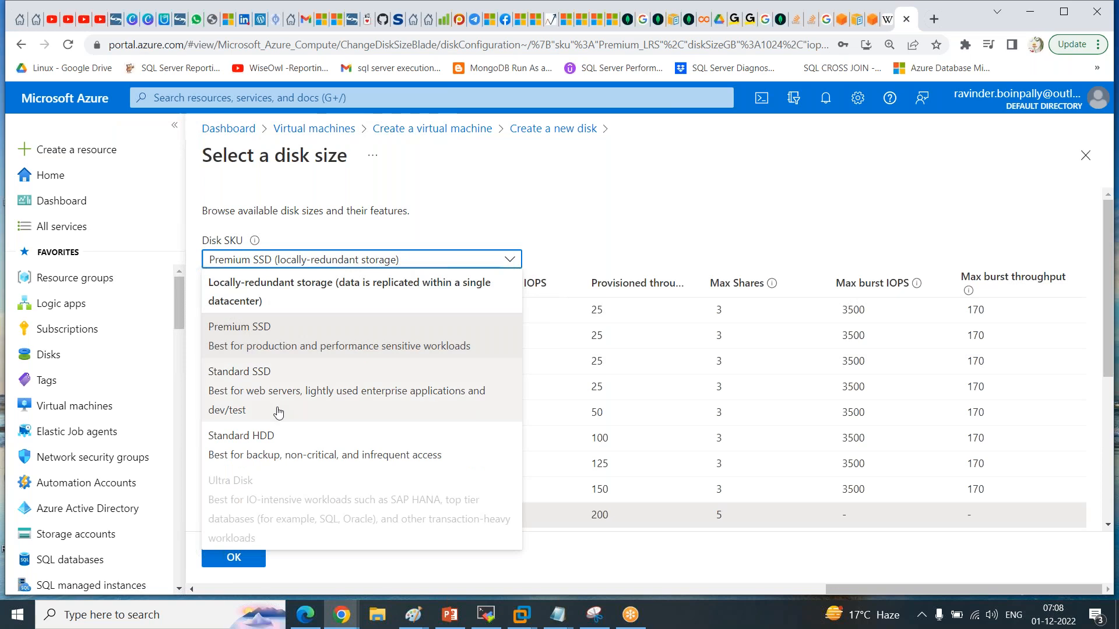
{"action": "left_click", "coordinate": [271, 437]}
{"action": "scroll", "coordinate": [641, 242], "scroll_direction": "down", "scroll_amount": 3}
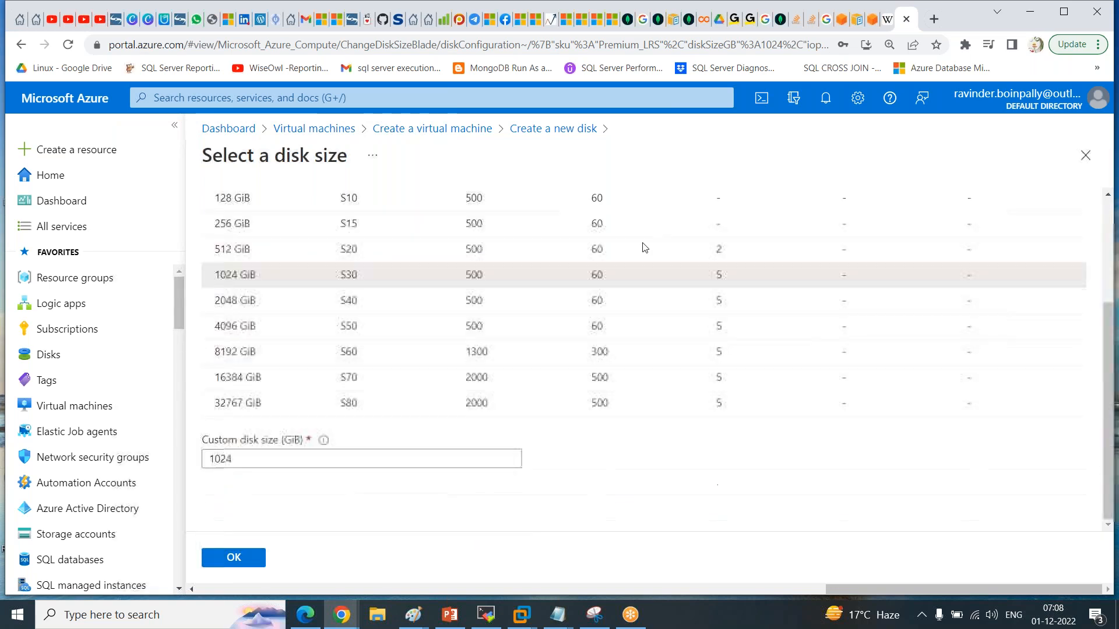
{"action": "double_click", "coordinate": [204, 461]}
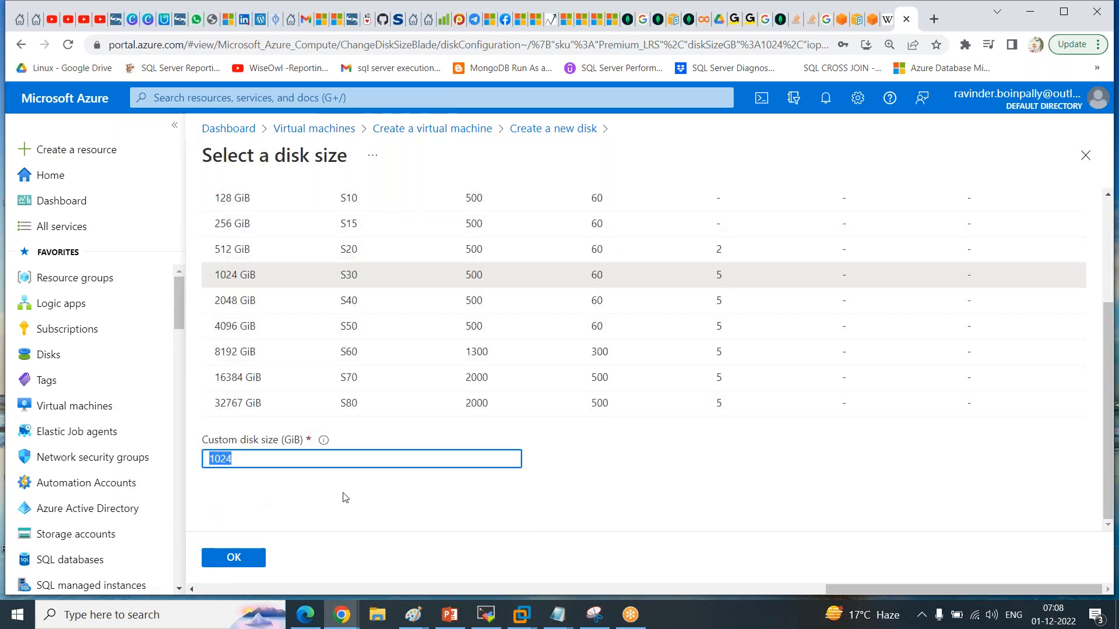
{"action": "type", "text": "300"}
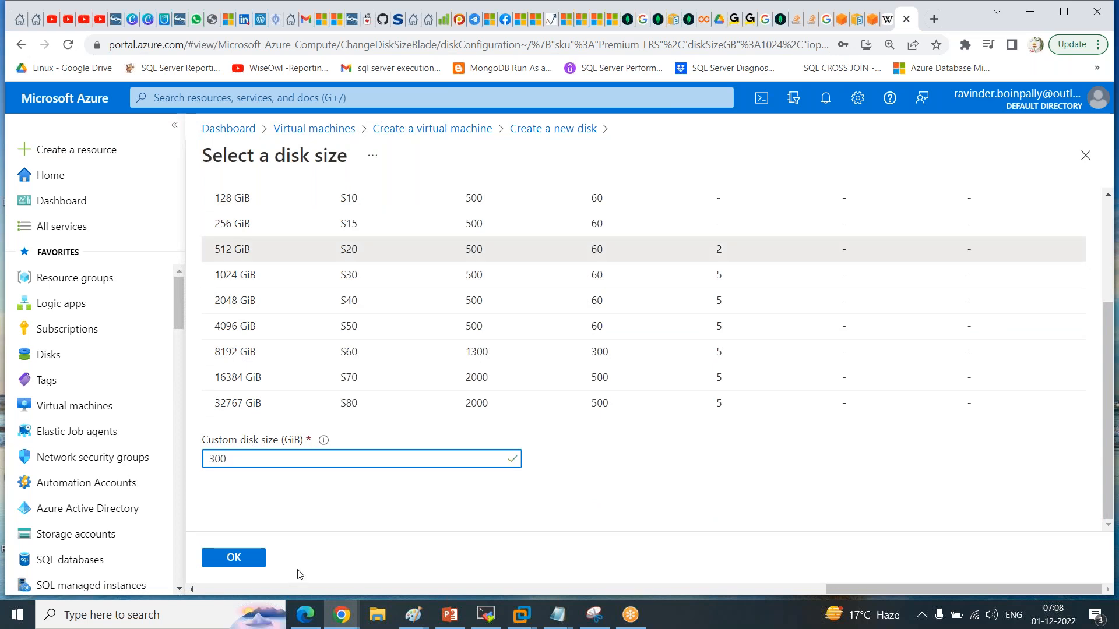
{"action": "left_click", "coordinate": [236, 558]}
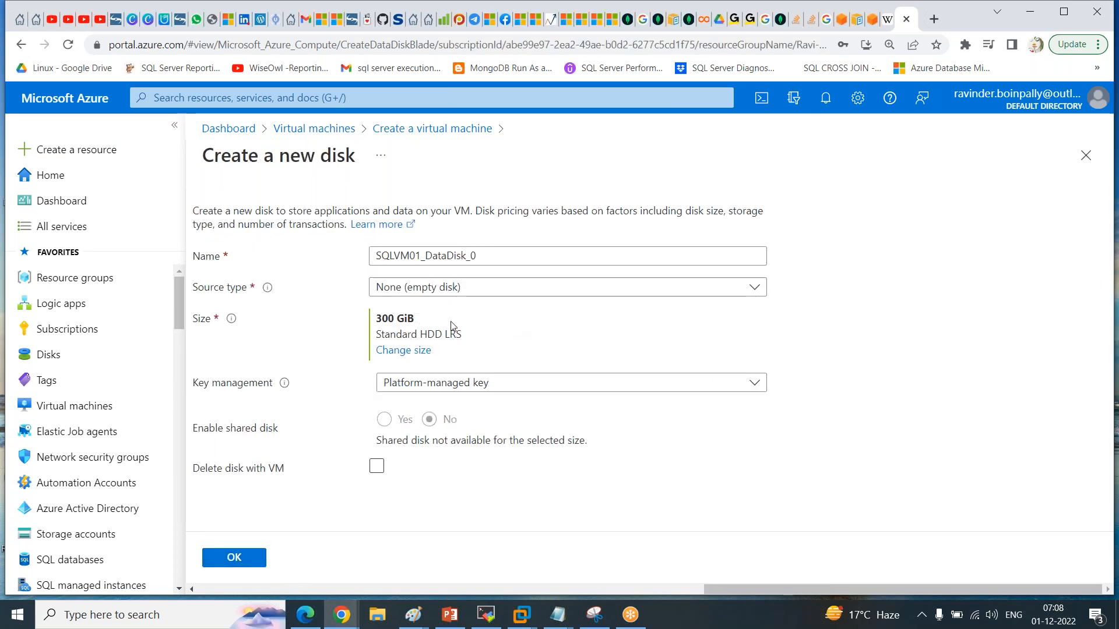
{"action": "left_click", "coordinate": [253, 561]}
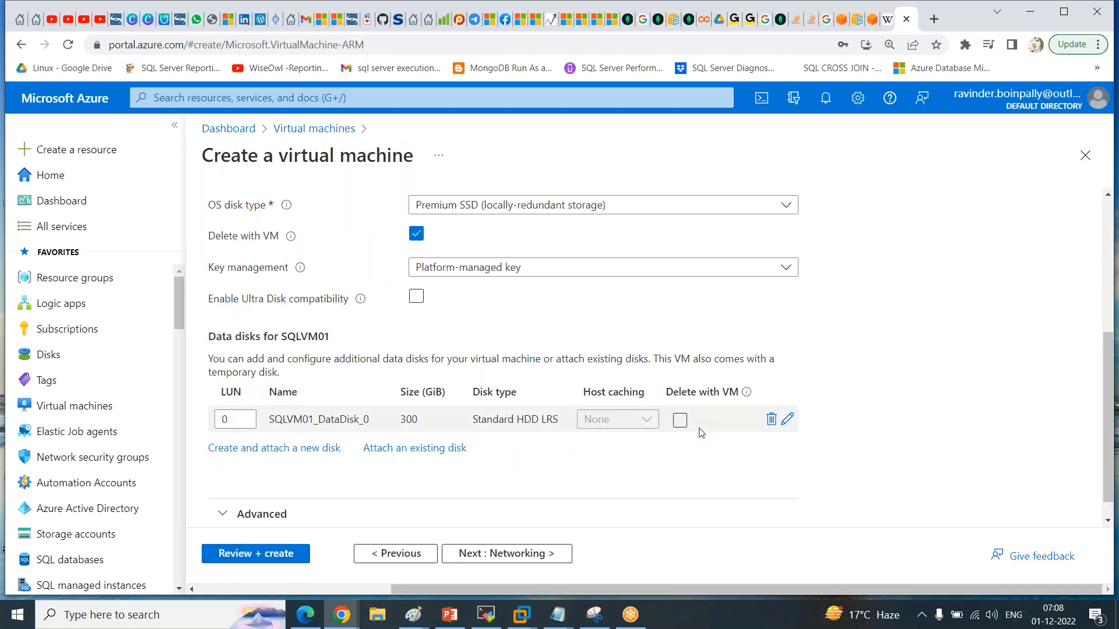
{"action": "scroll", "coordinate": [701, 433], "scroll_direction": "down", "scroll_amount": 1}
Create a second 150 GiB Standard HDD disk and rename it SQLVM01_Log_1
{"action": "left_click", "coordinate": [316, 427]}
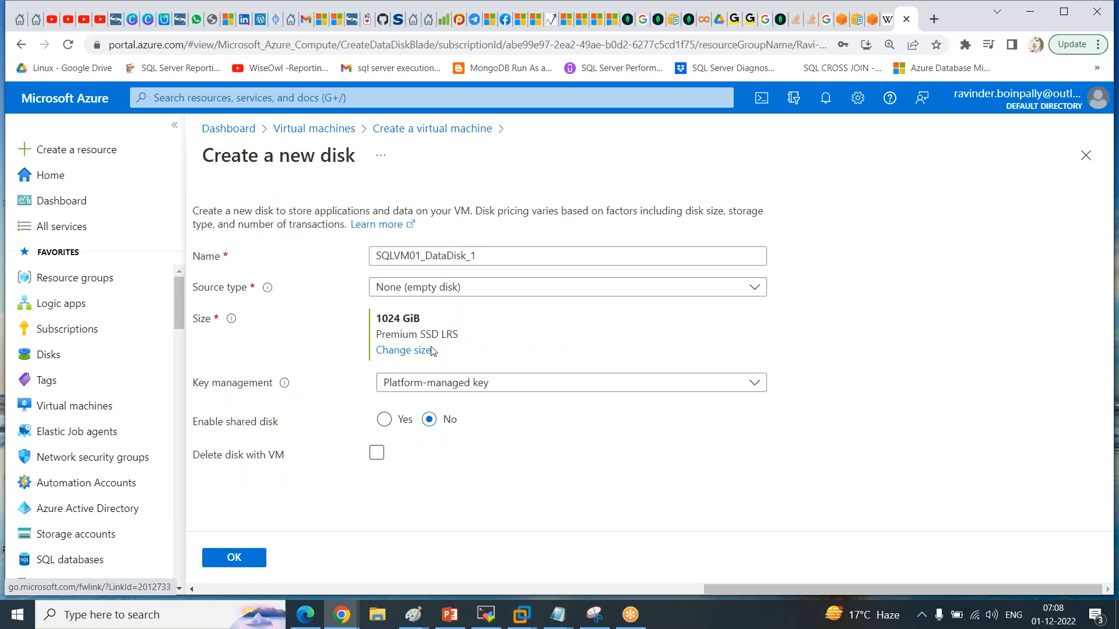
{"action": "left_click", "coordinate": [424, 351]}
{"action": "left_click", "coordinate": [422, 260]}
{"action": "left_click", "coordinate": [303, 443]}
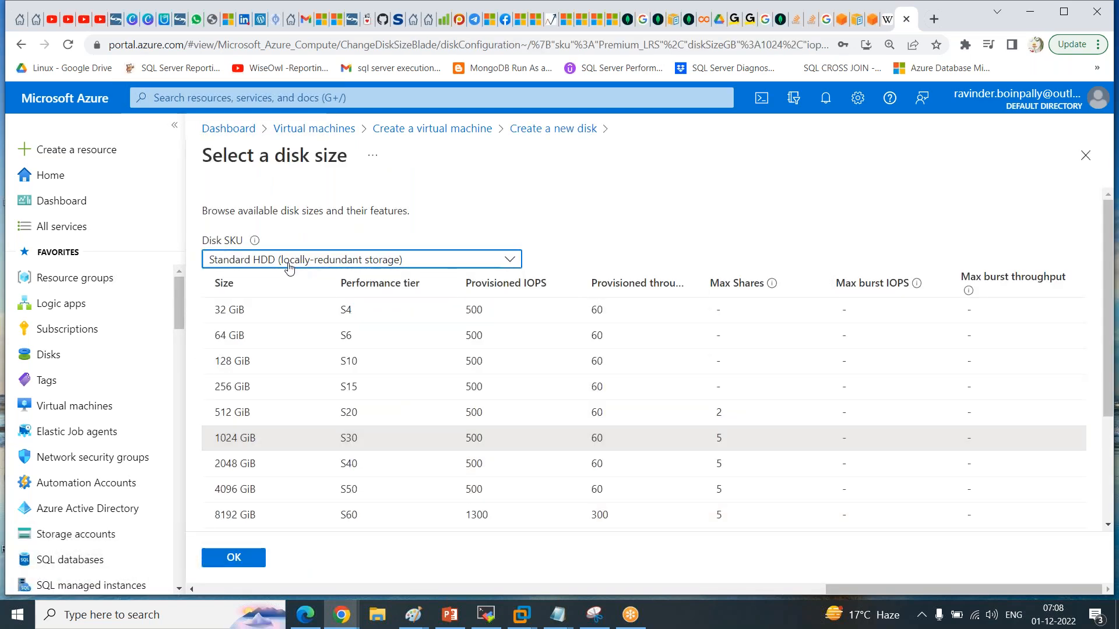
{"action": "scroll", "coordinate": [265, 519], "scroll_direction": "down", "scroll_amount": 3}
{"action": "double_click", "coordinate": [219, 460]}
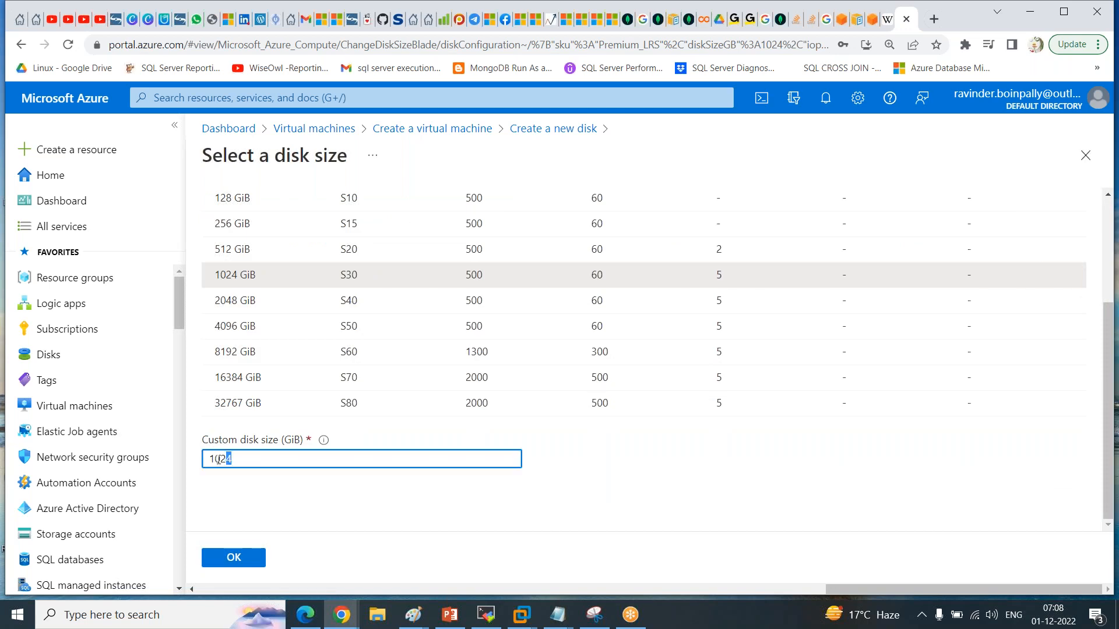
{"action": "type", "text": "150"}
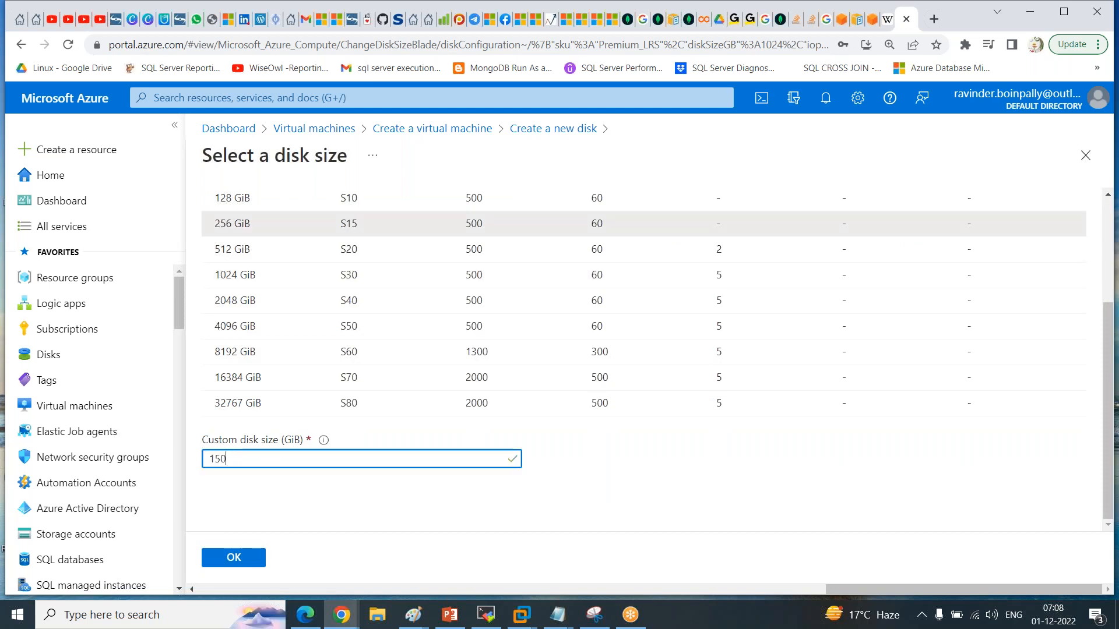
{"action": "left_click", "coordinate": [234, 557]}
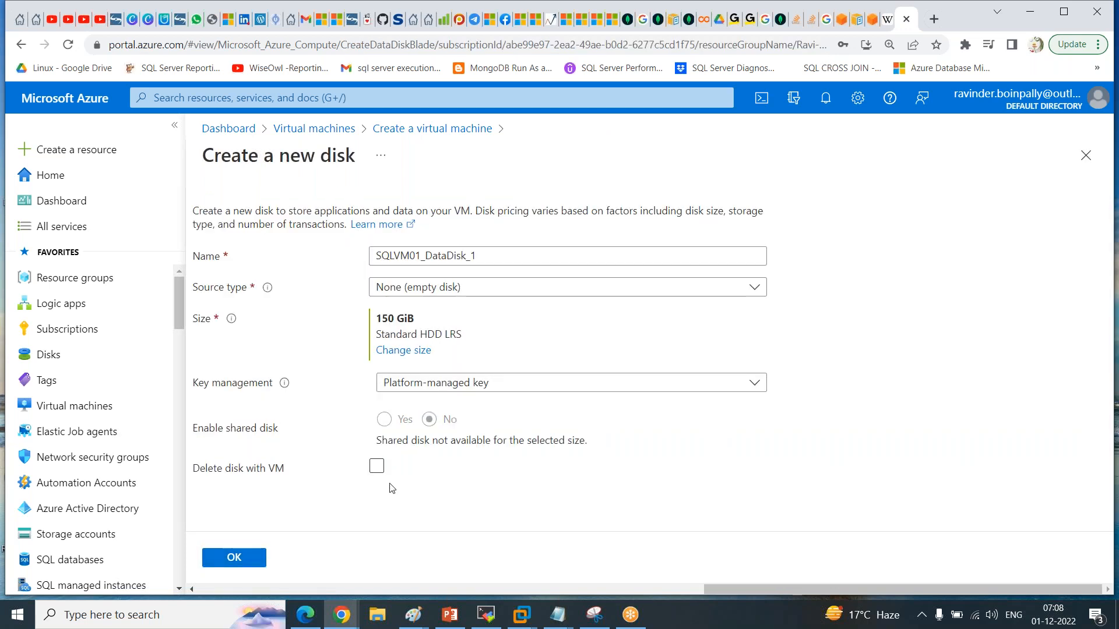
{"action": "left_click_drag", "start_coordinate": [466, 258], "coordinate": [433, 257]}
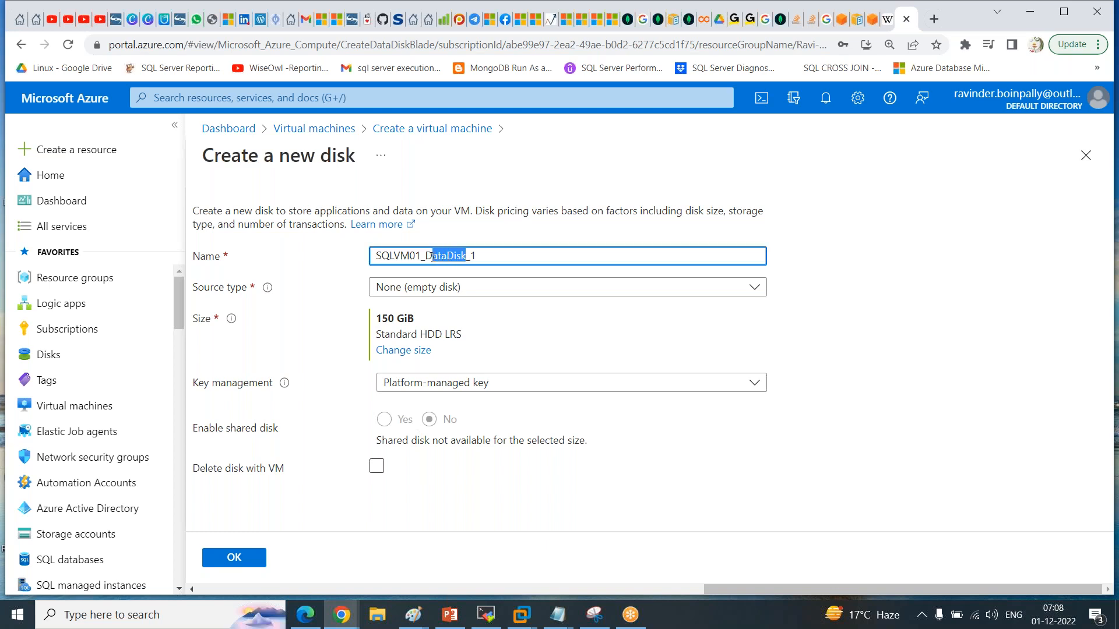
{"action": "type", "text": "log"}
Add the log disk, then size a third new disk as 100 GiB Standard HDD
{"action": "left_click", "coordinate": [244, 557]}
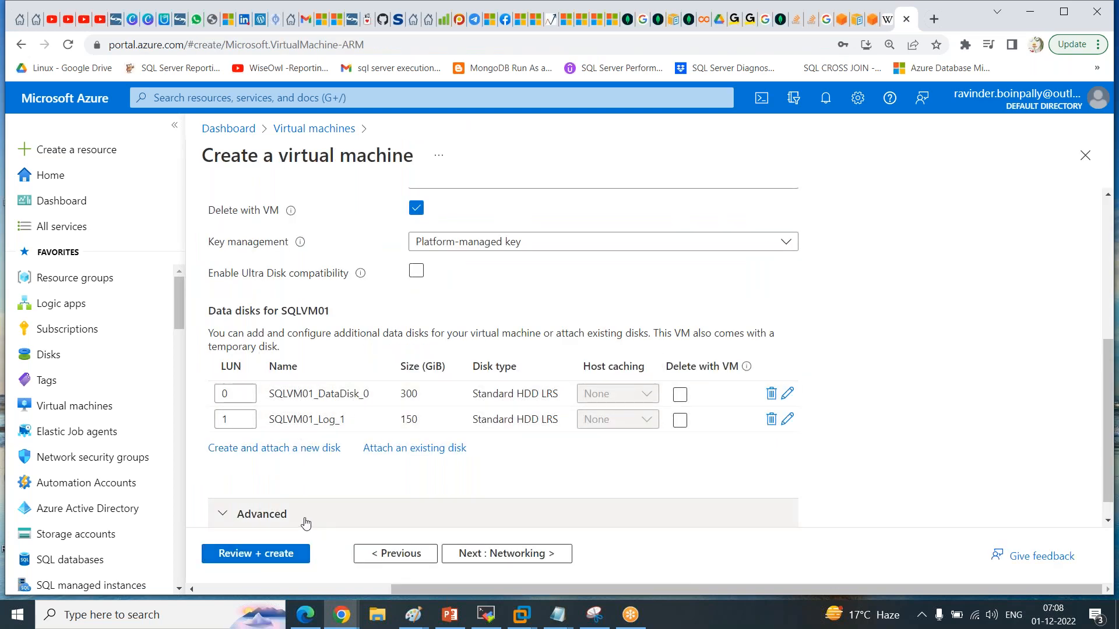
{"action": "left_click", "coordinate": [314, 452]}
{"action": "left_click", "coordinate": [404, 350]}
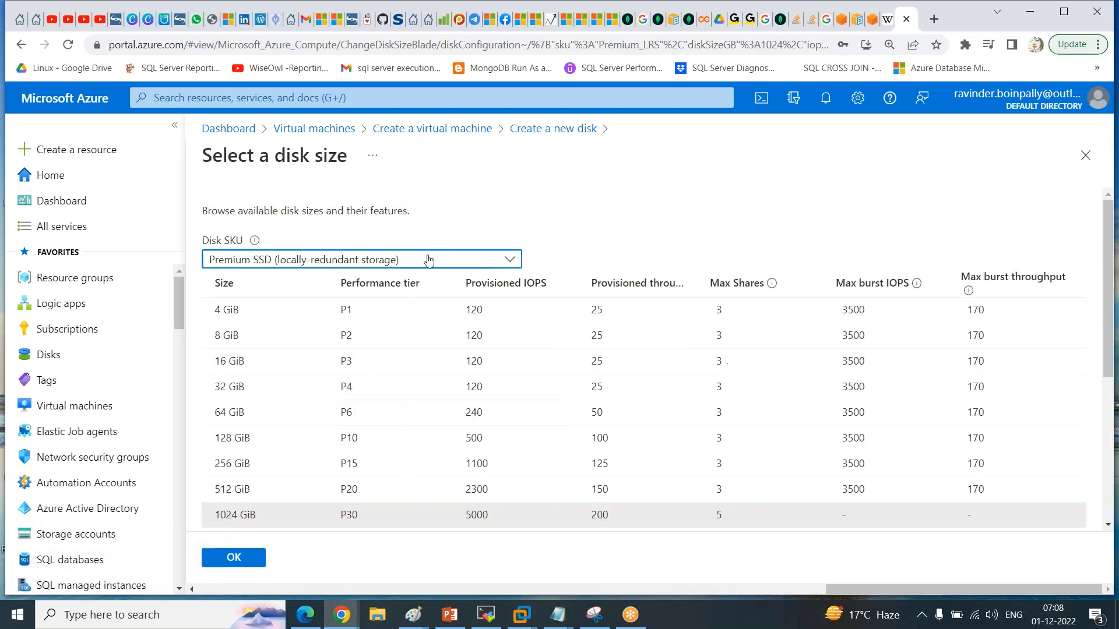
{"action": "left_click", "coordinate": [428, 262]}
{"action": "left_click", "coordinate": [276, 444]}
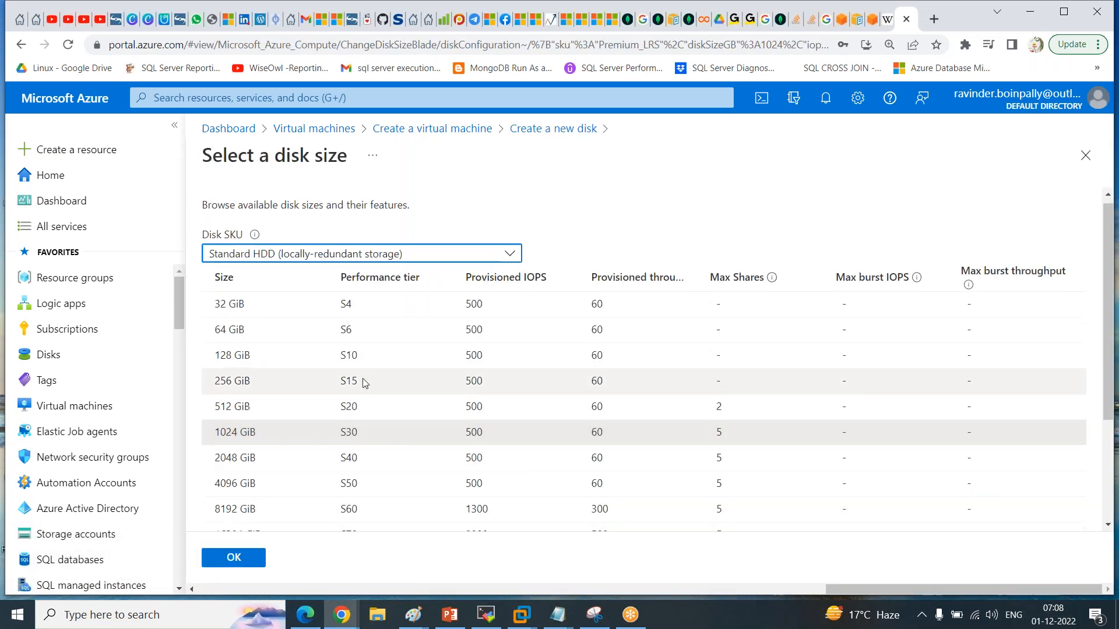
{"action": "scroll", "coordinate": [362, 379], "scroll_direction": "down", "scroll_amount": 3}
{"action": "left_click", "coordinate": [246, 458]}
{"action": "key", "text": "BackSpace"}
{"action": "key", "text": "BackSpace"}
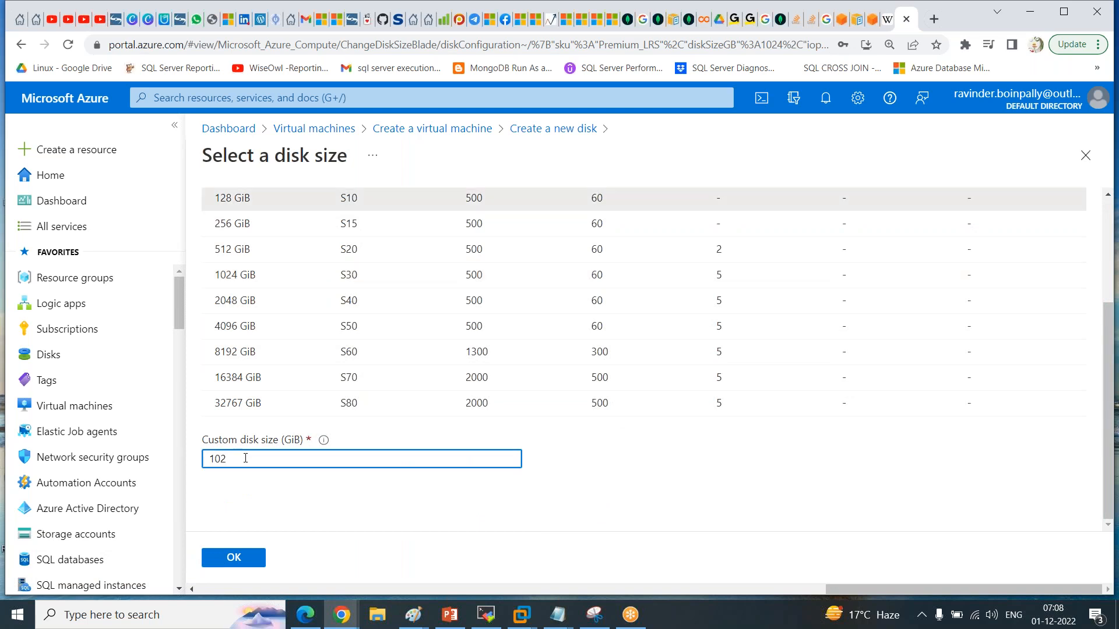
{"action": "type", "text": "0"}
{"action": "left_click", "coordinate": [234, 557]}
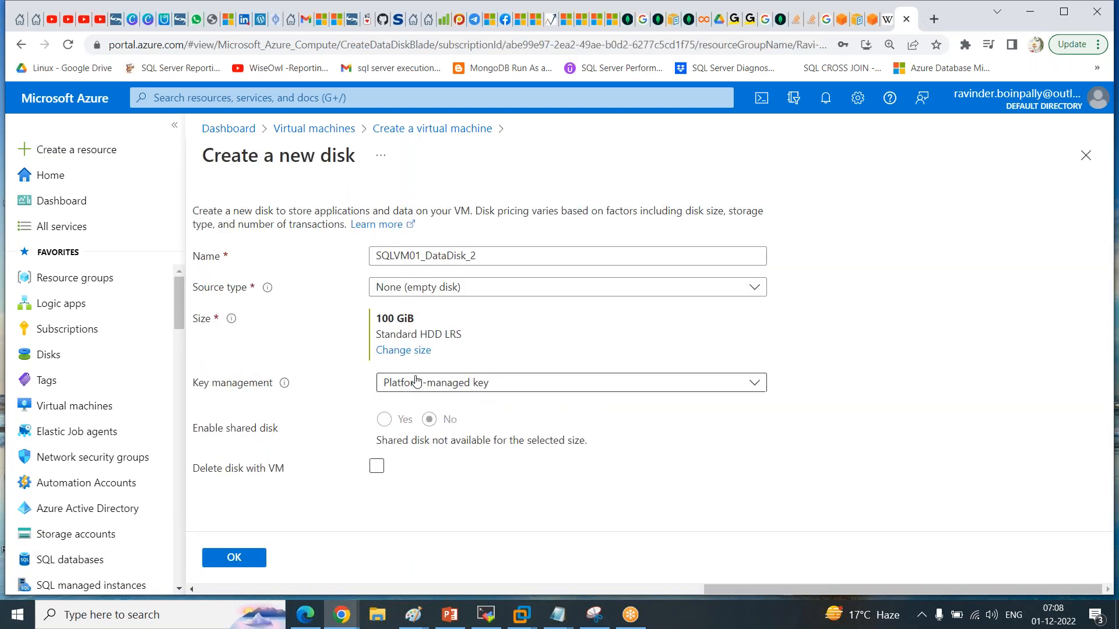
Rename the third disk SQLVM01_Tempdb_2 and attach it to the VM
{"action": "left_click", "coordinate": [466, 257]}
{"action": "key", "text": "BackSpace"}
{"action": "key", "text": "BackSpace"}
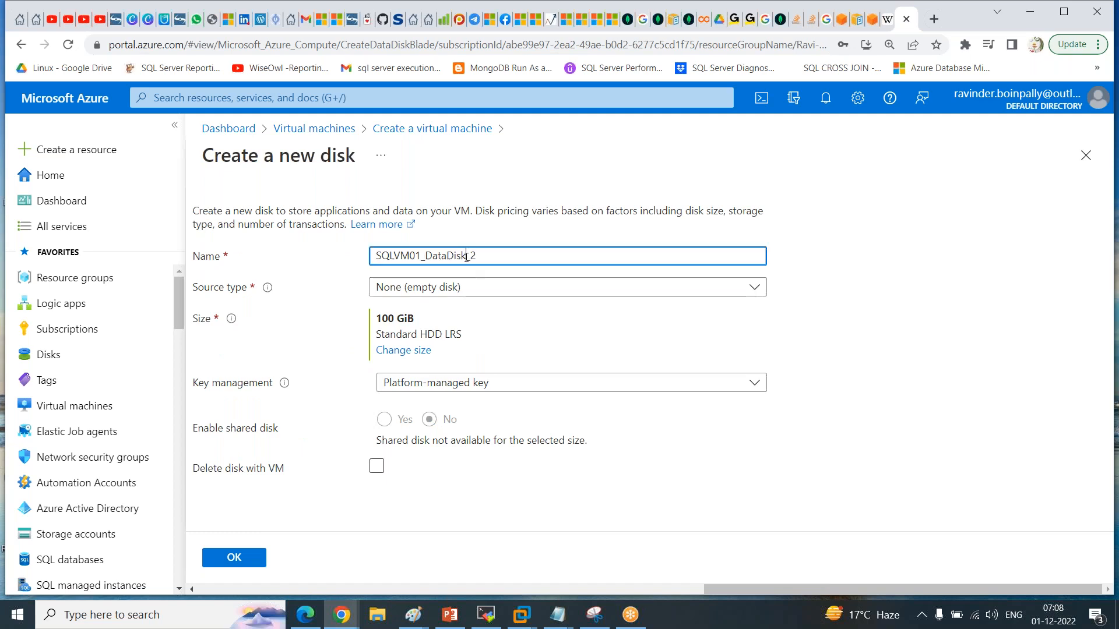
{"action": "key", "text": "BackSpace"}
{"action": "key", "text": "BackSpace"}
{"action": "key", "text": "BackSpace"}
{"action": "key", "text": "BackSpace"}
{"action": "key", "text": "BackSpace"}
{"action": "type", "text": "Tempdb"}
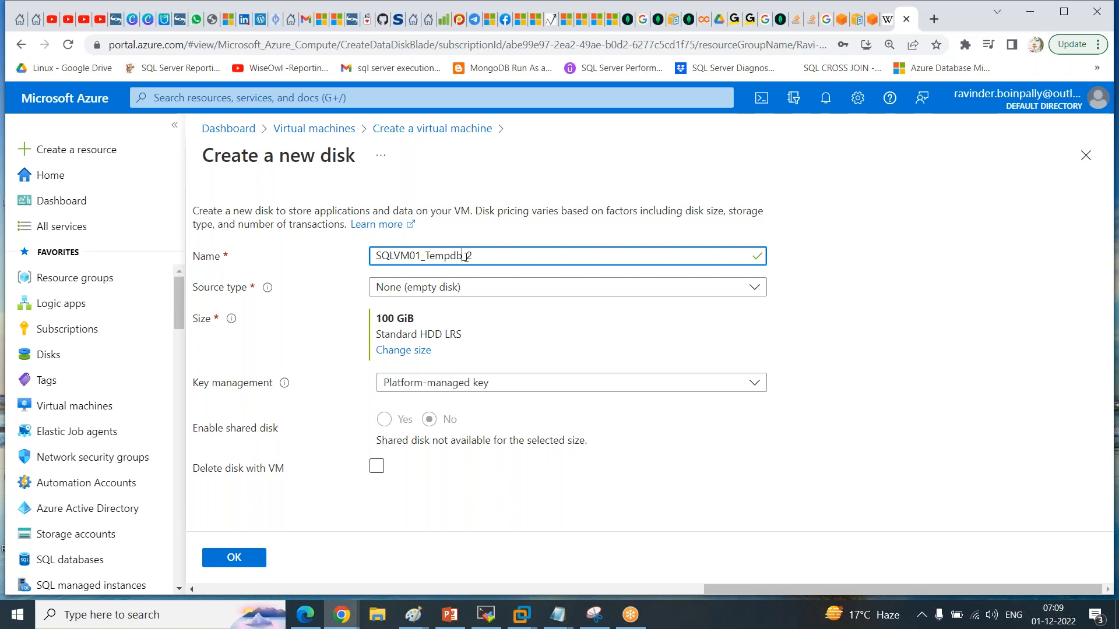
{"action": "left_click", "coordinate": [224, 560]}
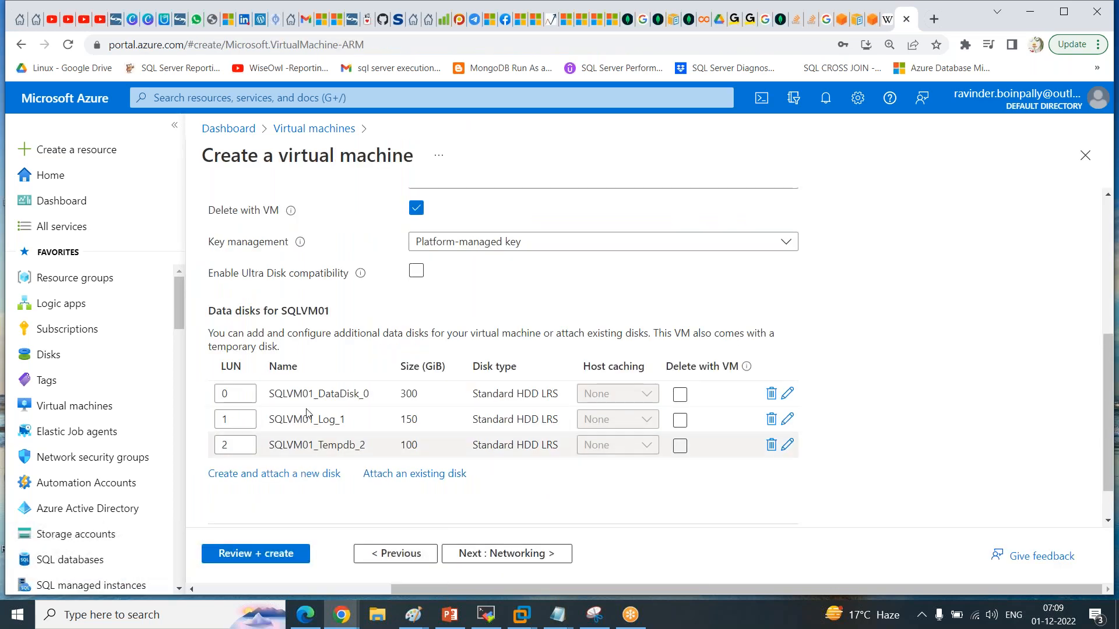
{"action": "left_click", "coordinate": [280, 474]}
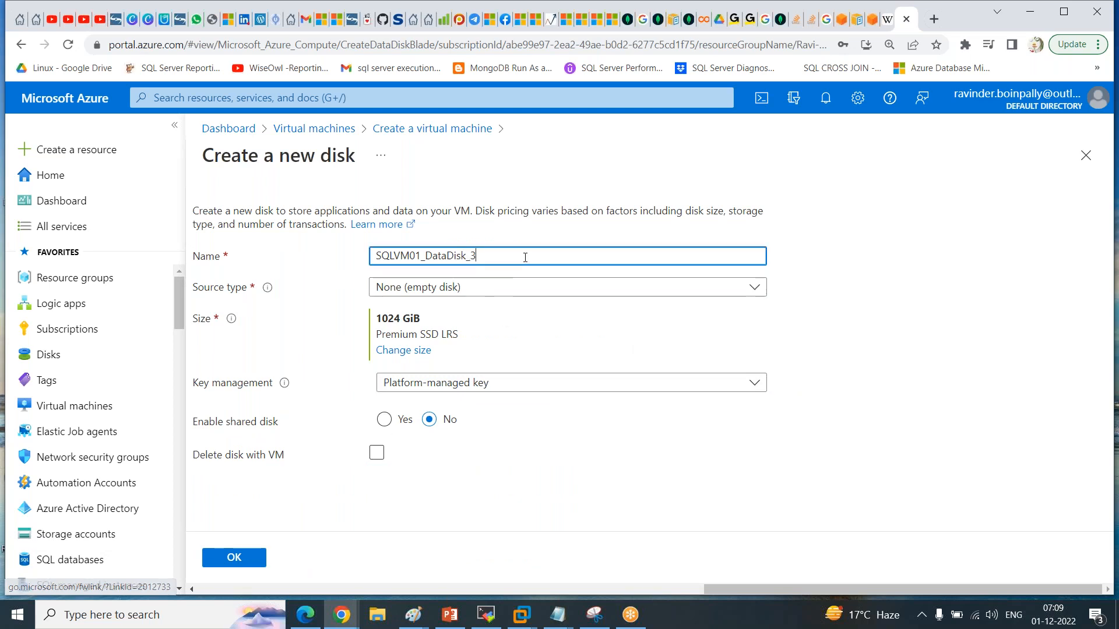
Mark the fourth disk for deletion with the VM and edit its custom size
{"action": "left_click", "coordinate": [522, 288]}
{"action": "left_click", "coordinate": [489, 366]}
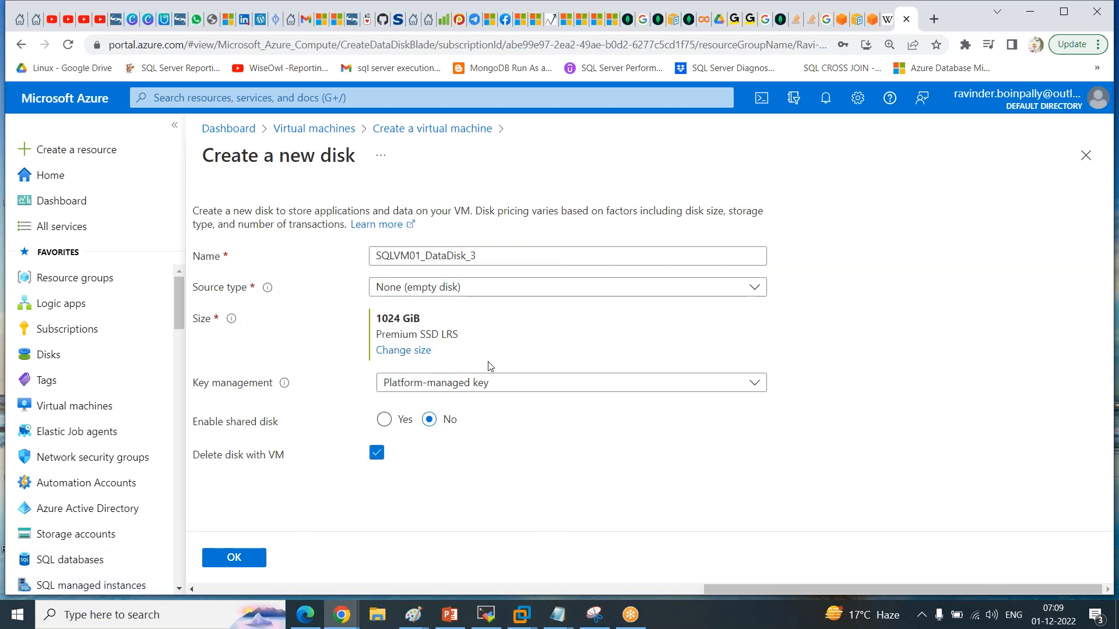
{"action": "left_click", "coordinate": [418, 351]}
{"action": "scroll", "coordinate": [535, 359], "scroll_direction": "down", "scroll_amount": 6}
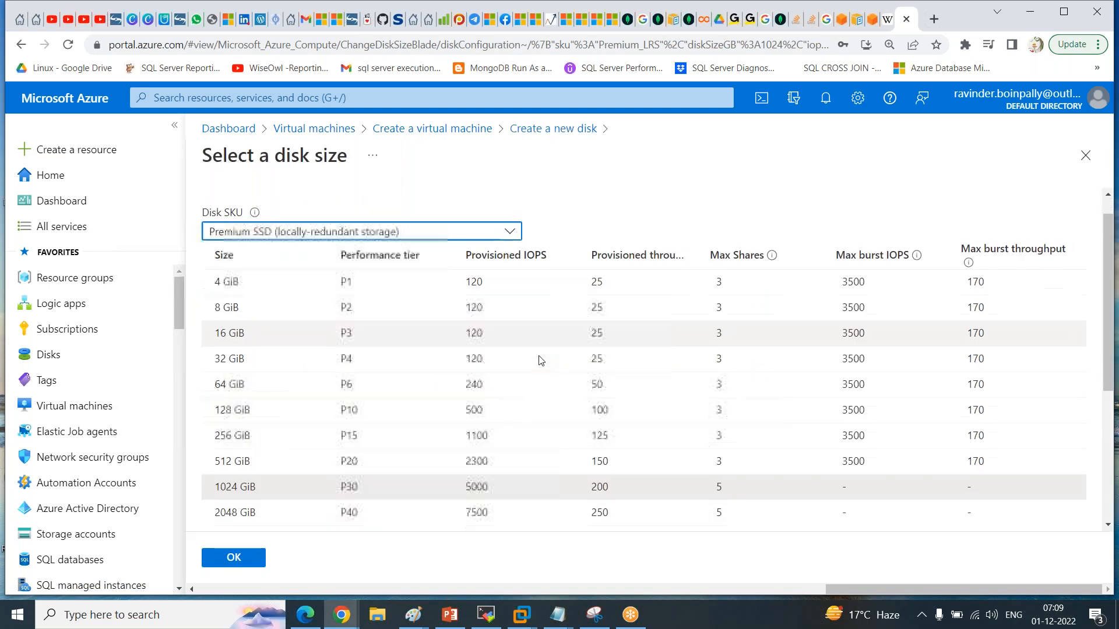
{"action": "left_click", "coordinate": [283, 422]}
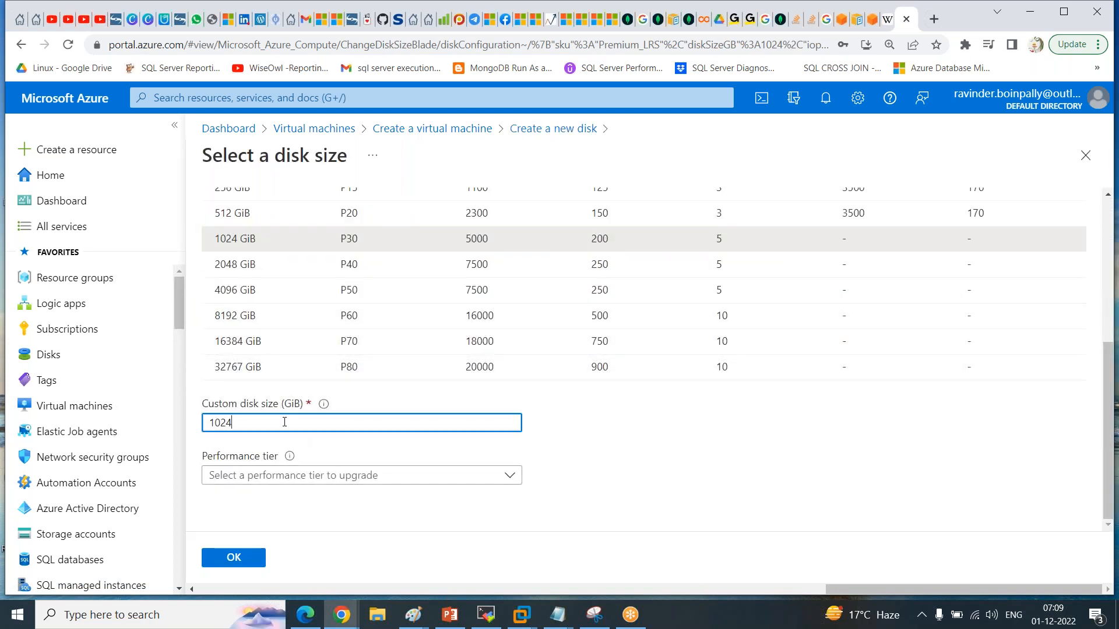
{"action": "key", "text": "BackSpace"}
{"action": "type", "text": "1"}
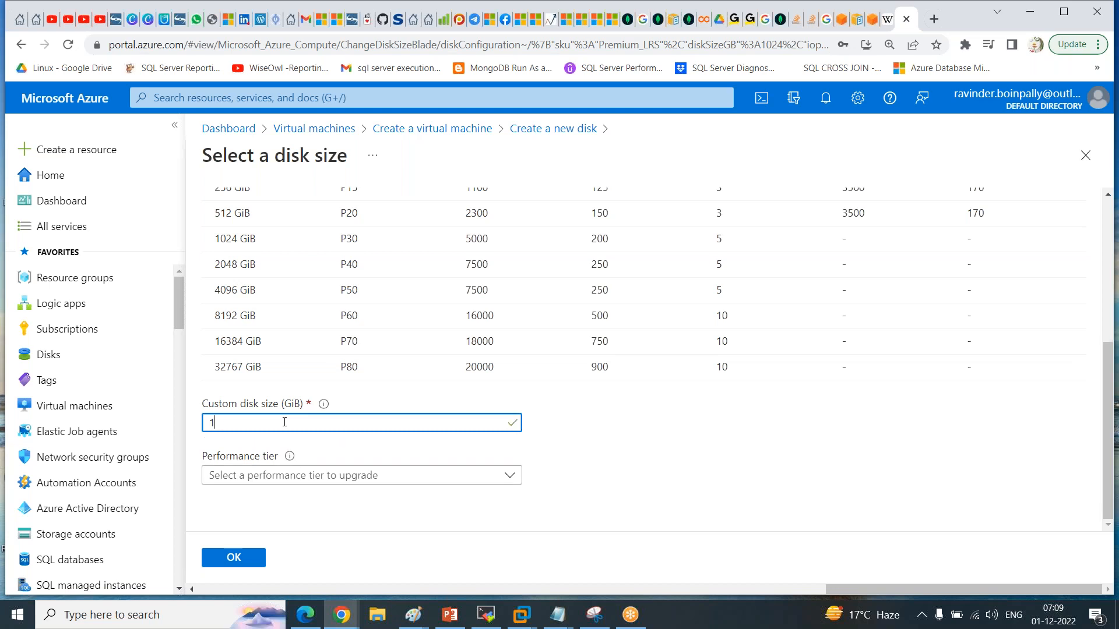
{"action": "type", "text": "050"}
{"action": "left_click", "coordinate": [358, 475]}
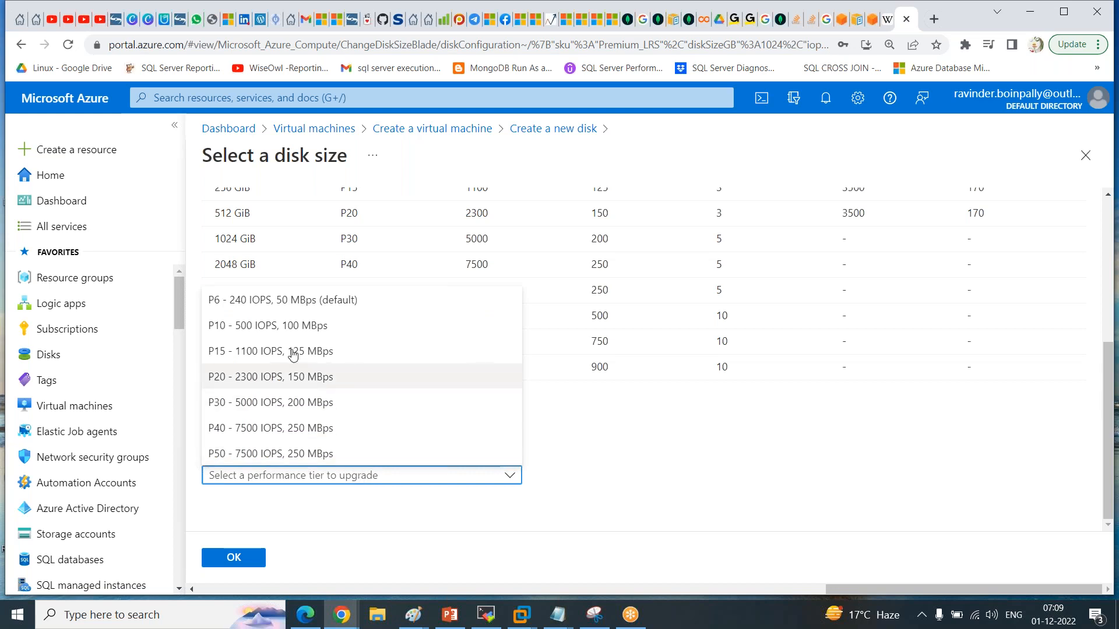
{"action": "left_click", "coordinate": [700, 494]}
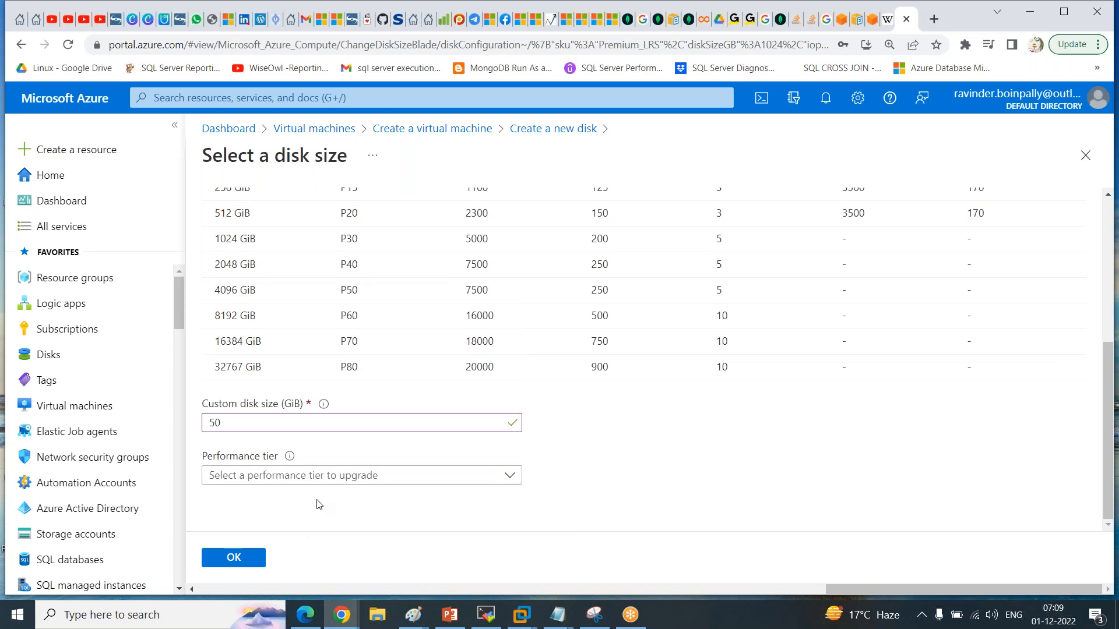
Make the fourth disk 50 GiB Standard HDD and attach SQLVM01_DataDisk_3
{"action": "scroll", "coordinate": [629, 499], "scroll_direction": "up", "scroll_amount": 5}
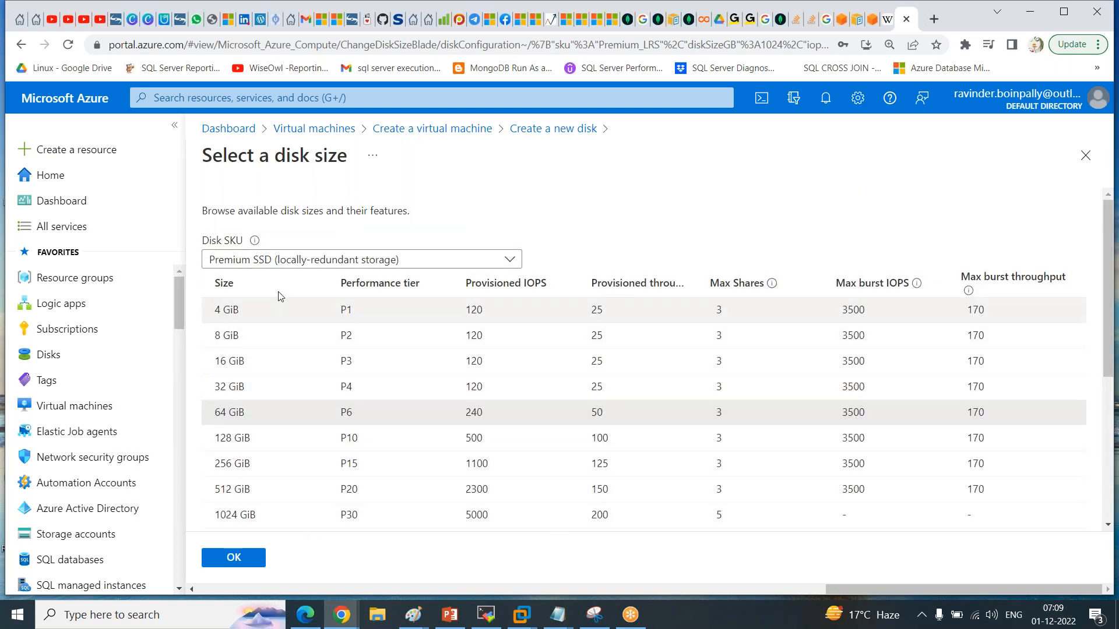
{"action": "left_click", "coordinate": [307, 267]}
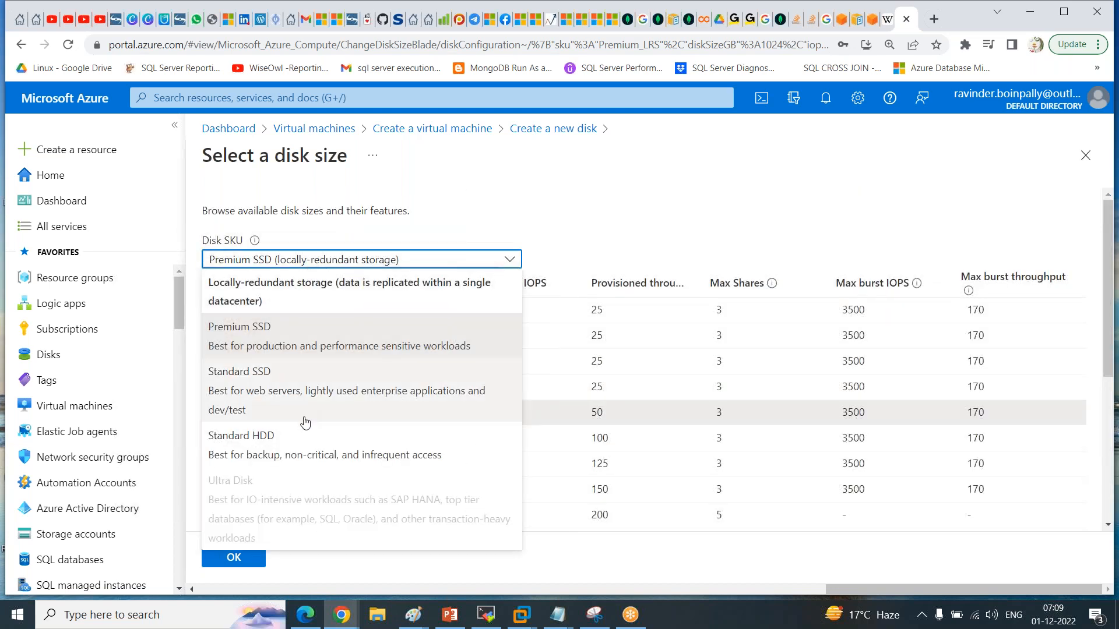
{"action": "left_click", "coordinate": [305, 443]}
{"action": "scroll", "coordinate": [647, 507], "scroll_direction": "down", "scroll_amount": 3}
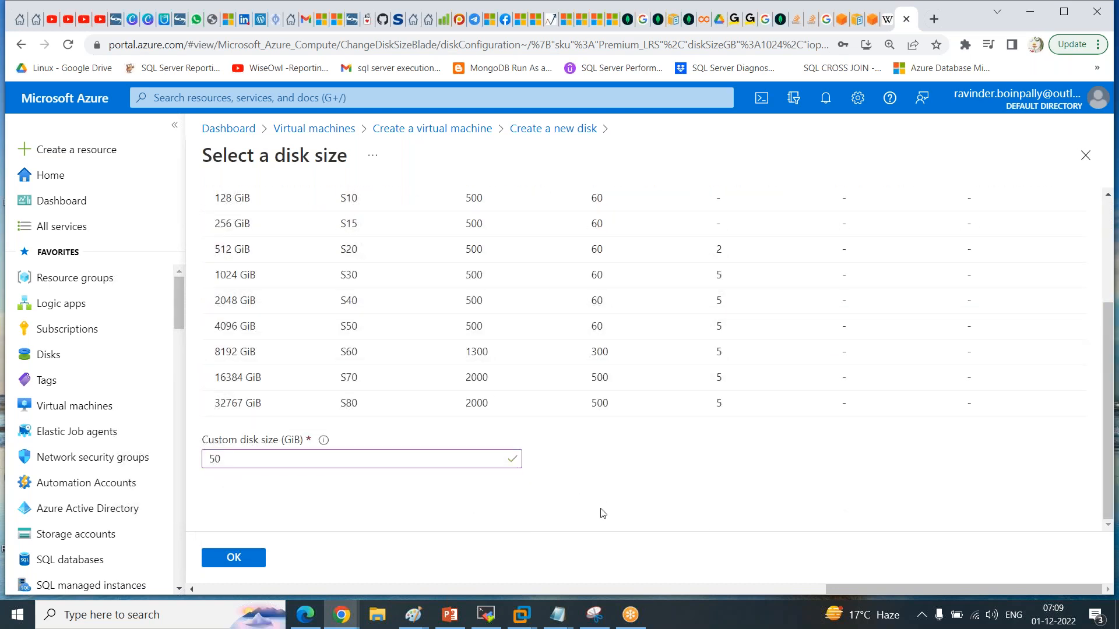
{"action": "scroll", "coordinate": [631, 507], "scroll_direction": "up", "scroll_amount": 3}
{"action": "left_click", "coordinate": [239, 559]}
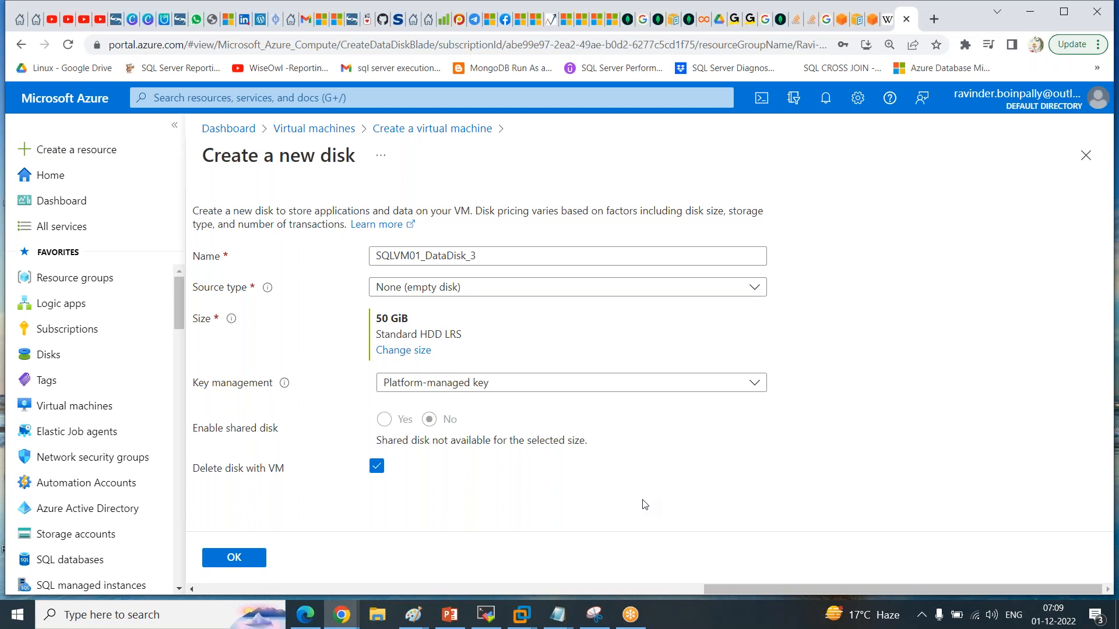
{"action": "left_click", "coordinate": [252, 557]}
{"action": "scroll", "coordinate": [350, 452], "scroll_direction": "down", "scroll_amount": 1}
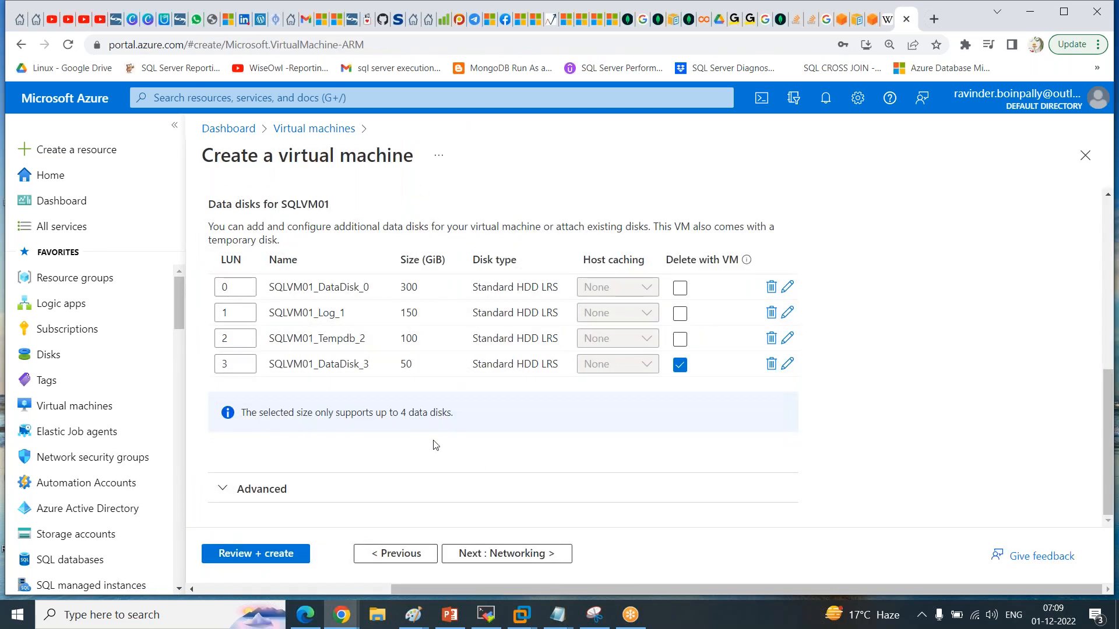
Step through the Networking and Management settings, keeping the defaults
{"action": "scroll", "coordinate": [408, 420], "scroll_direction": "up", "scroll_amount": 4}
{"action": "scroll", "coordinate": [375, 396], "scroll_direction": "down", "scroll_amount": 4}
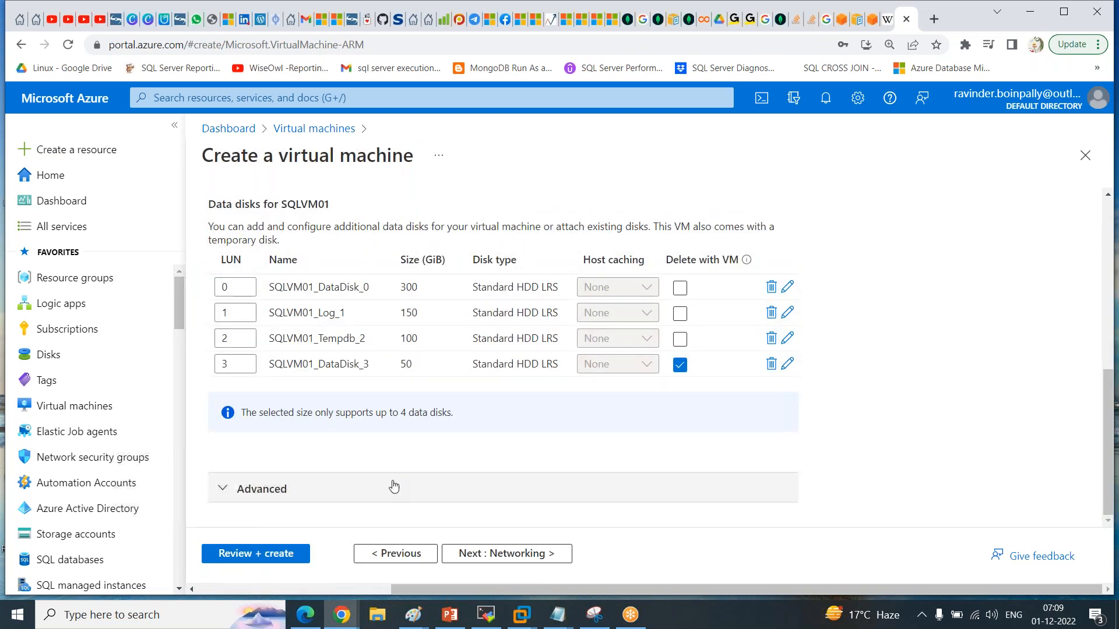
{"action": "scroll", "coordinate": [479, 440], "scroll_direction": "up", "scroll_amount": 5}
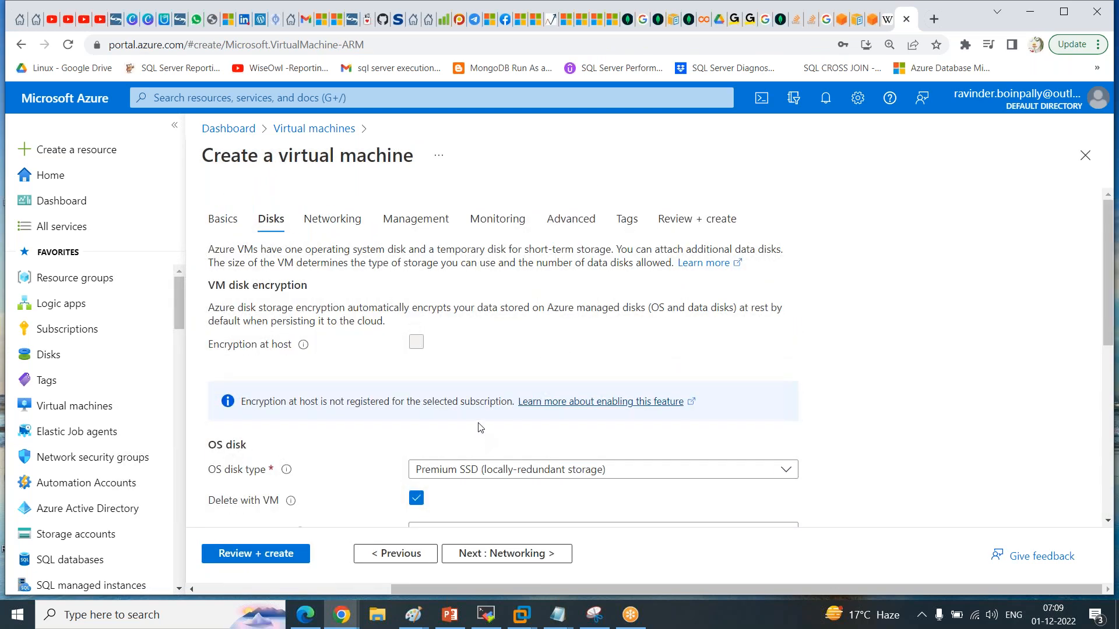
{"action": "left_click", "coordinate": [356, 233]}
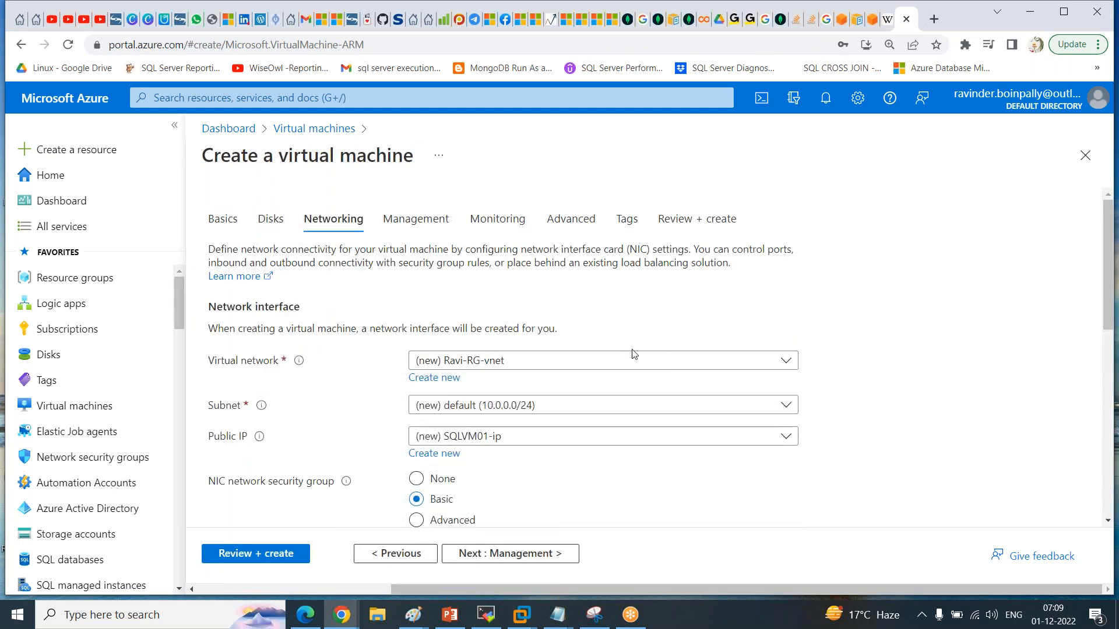
{"action": "left_click", "coordinate": [438, 226]}
Check the Patch orchestration options without changing them, then go to Review + create
{"action": "scroll", "coordinate": [523, 391], "scroll_direction": "down", "scroll_amount": 6}
{"action": "scroll", "coordinate": [523, 389], "scroll_direction": "up", "scroll_amount": 6}
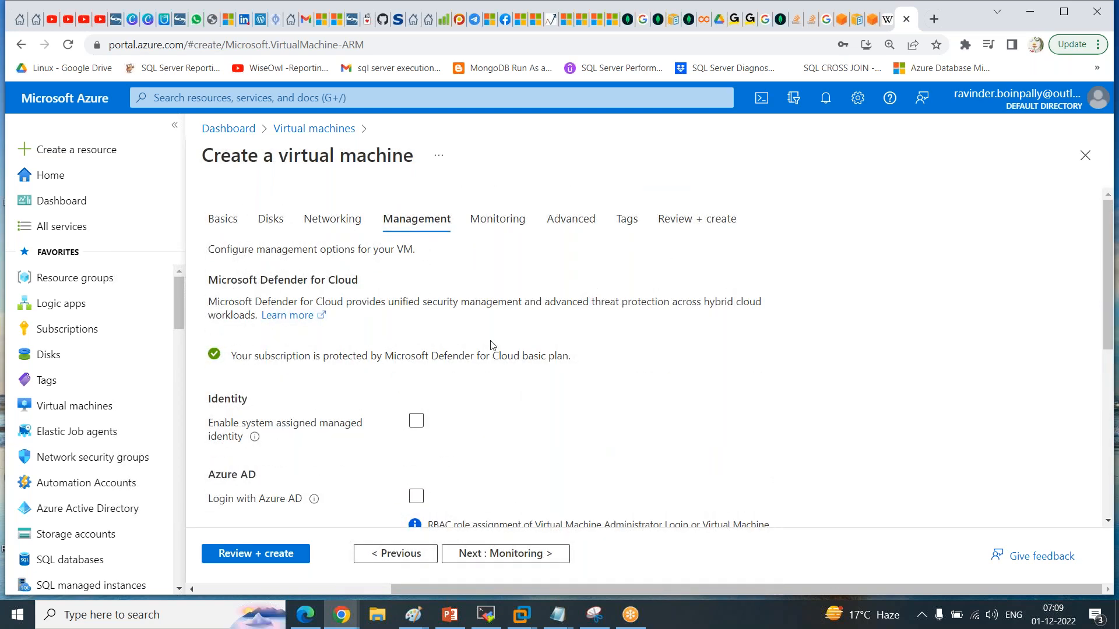
{"action": "scroll", "coordinate": [492, 344], "scroll_direction": "down", "scroll_amount": 5}
{"action": "scroll", "coordinate": [328, 403], "scroll_direction": "down", "scroll_amount": 2}
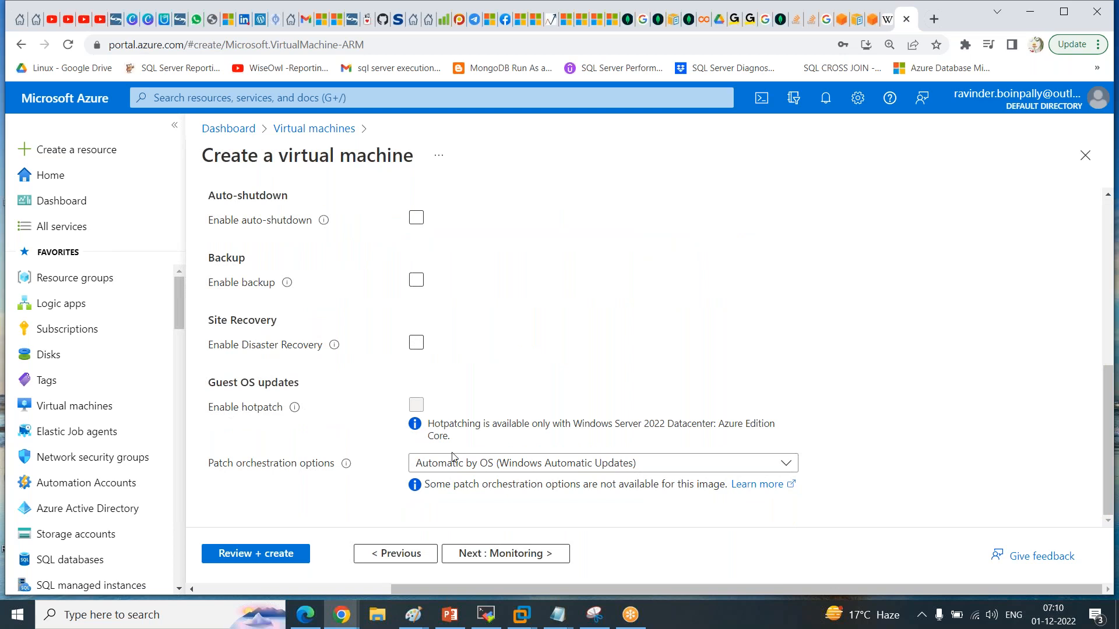
{"action": "left_click", "coordinate": [533, 465]}
{"action": "left_click", "coordinate": [332, 509]}
{"action": "scroll", "coordinate": [320, 317], "scroll_direction": "up", "scroll_amount": 3}
{"action": "scroll", "coordinate": [291, 367], "scroll_direction": "up", "scroll_amount": 2}
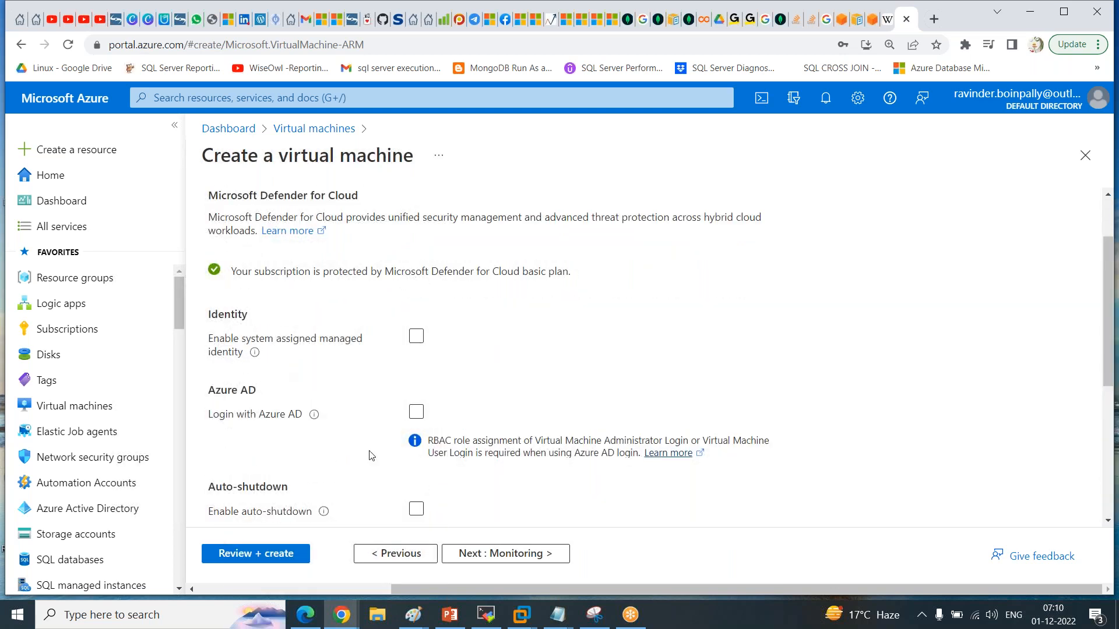
{"action": "scroll", "coordinate": [383, 400], "scroll_direction": "up", "scroll_amount": 2}
{"action": "scroll", "coordinate": [440, 383], "scroll_direction": "down", "scroll_amount": 6}
{"action": "scroll", "coordinate": [439, 383], "scroll_direction": "up", "scroll_amount": 6}
{"action": "left_click", "coordinate": [728, 219]}
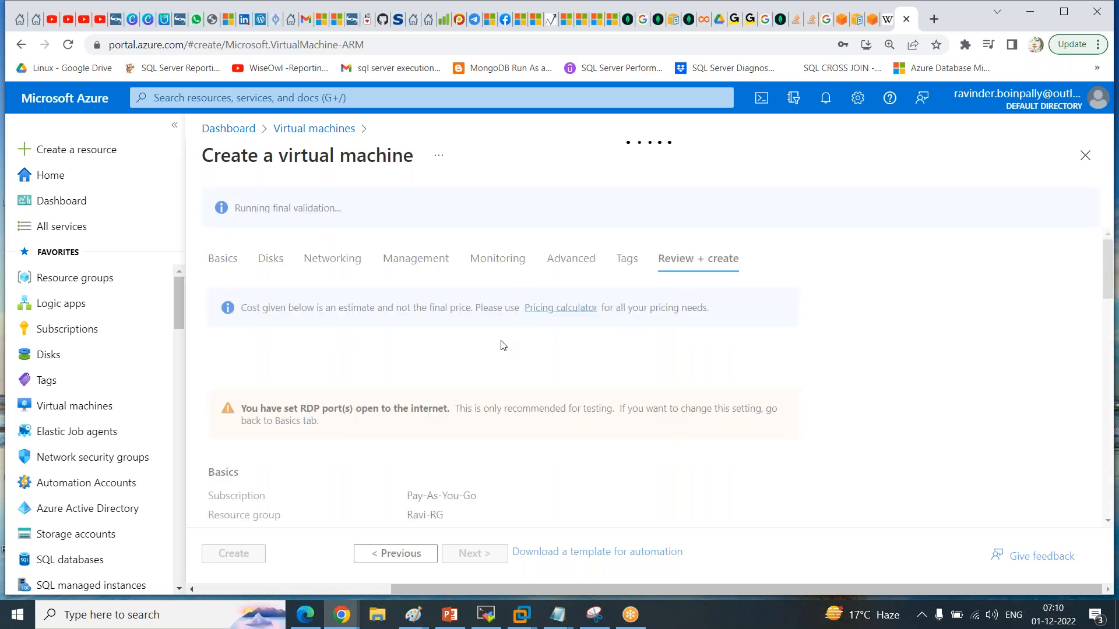
Review the estimated hourly price and create the SQLVM01 virtual machine
{"action": "scroll", "coordinate": [502, 341], "scroll_direction": "down", "scroll_amount": 7}
{"action": "scroll", "coordinate": [501, 342], "scroll_direction": "up", "scroll_amount": 4}
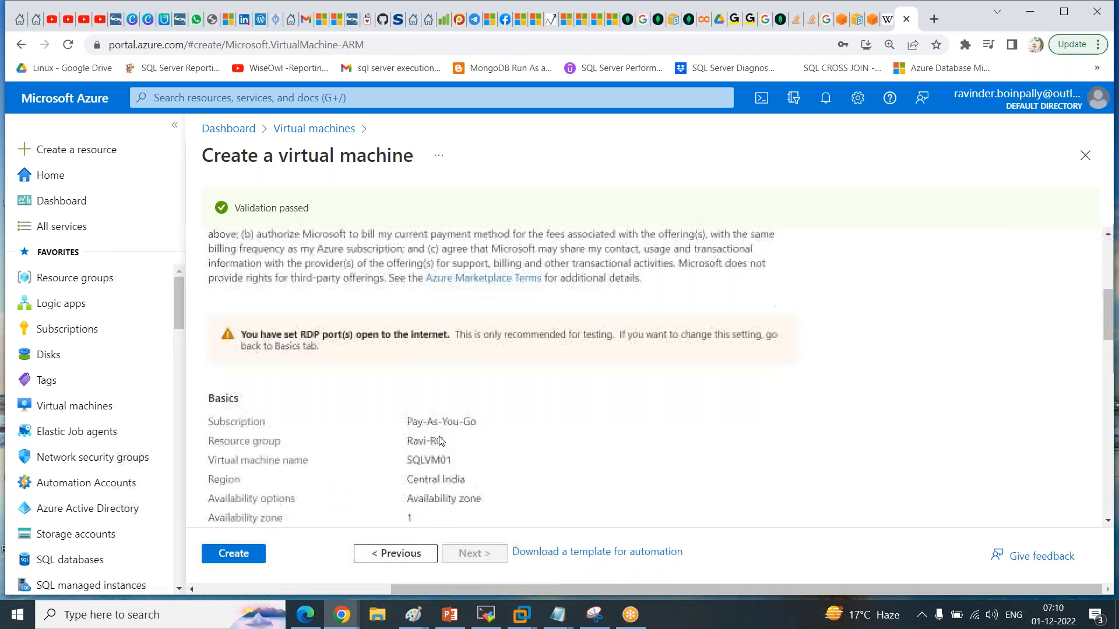
{"action": "scroll", "coordinate": [443, 422], "scroll_direction": "up", "scroll_amount": 4}
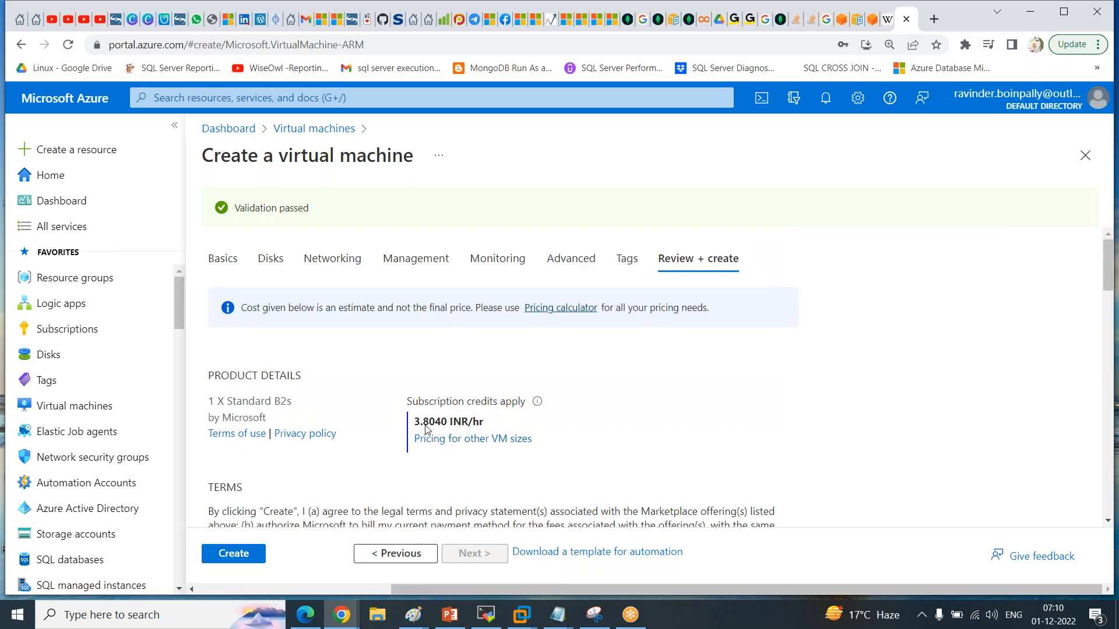
{"action": "left_click_drag", "start_coordinate": [430, 423], "coordinate": [415, 426]}
{"action": "scroll", "coordinate": [357, 469], "scroll_direction": "down", "scroll_amount": 5}
{"action": "left_click", "coordinate": [235, 553]}
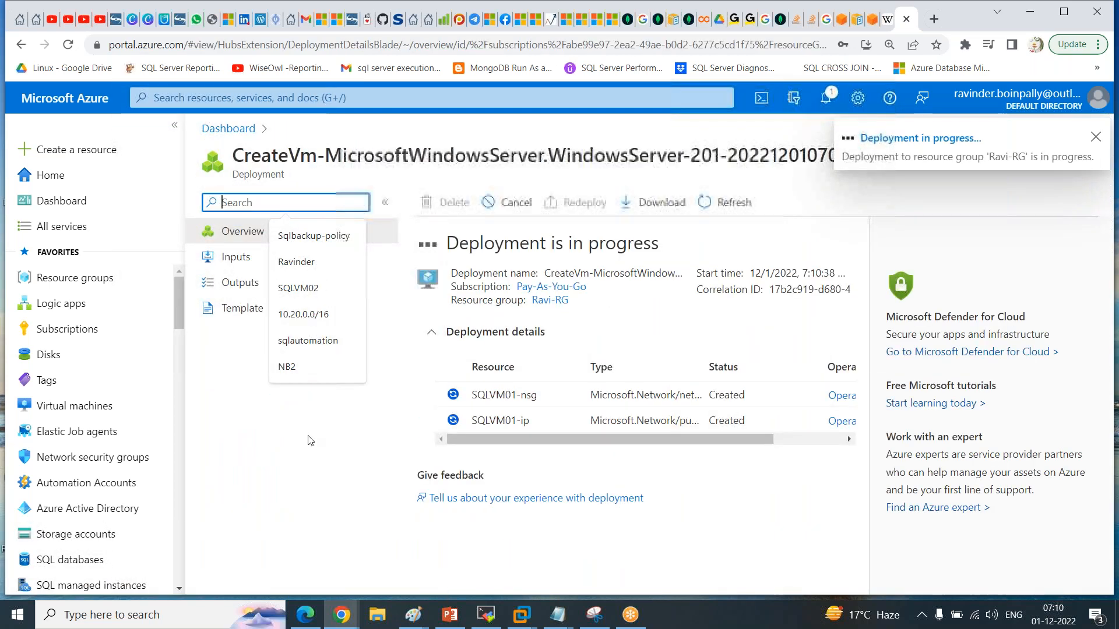
Return to the Virtual machines list and begin creating another VM
{"action": "left_click", "coordinate": [82, 408]}
{"action": "left_click", "coordinate": [645, 542]}
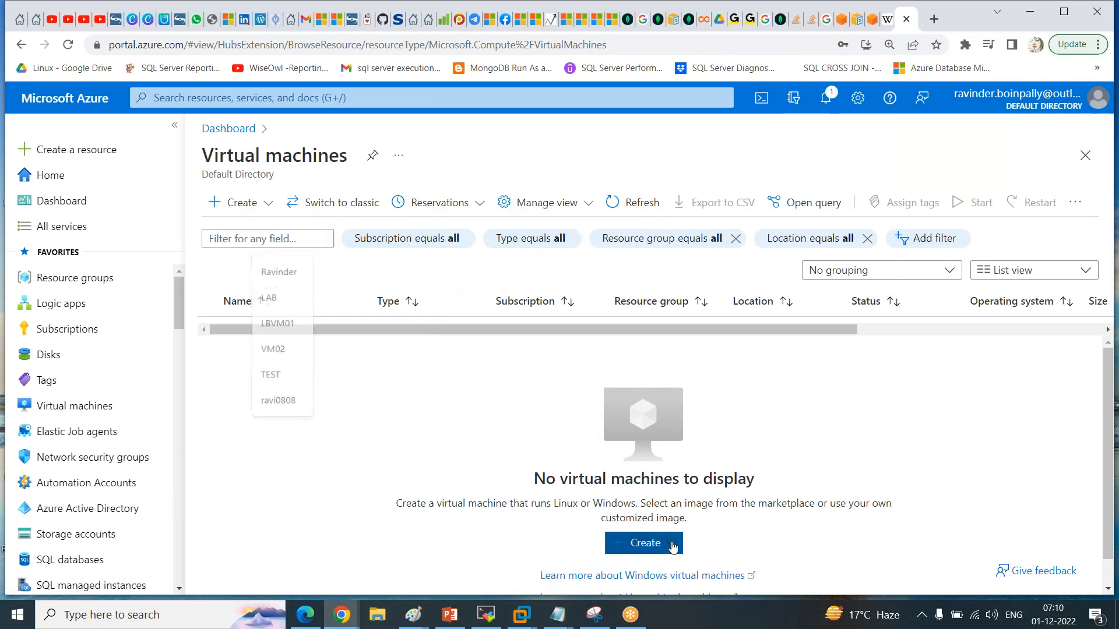
Start a new Azure VM named SQLVM02 in the existing resource group
{"action": "left_click", "coordinate": [647, 326]}
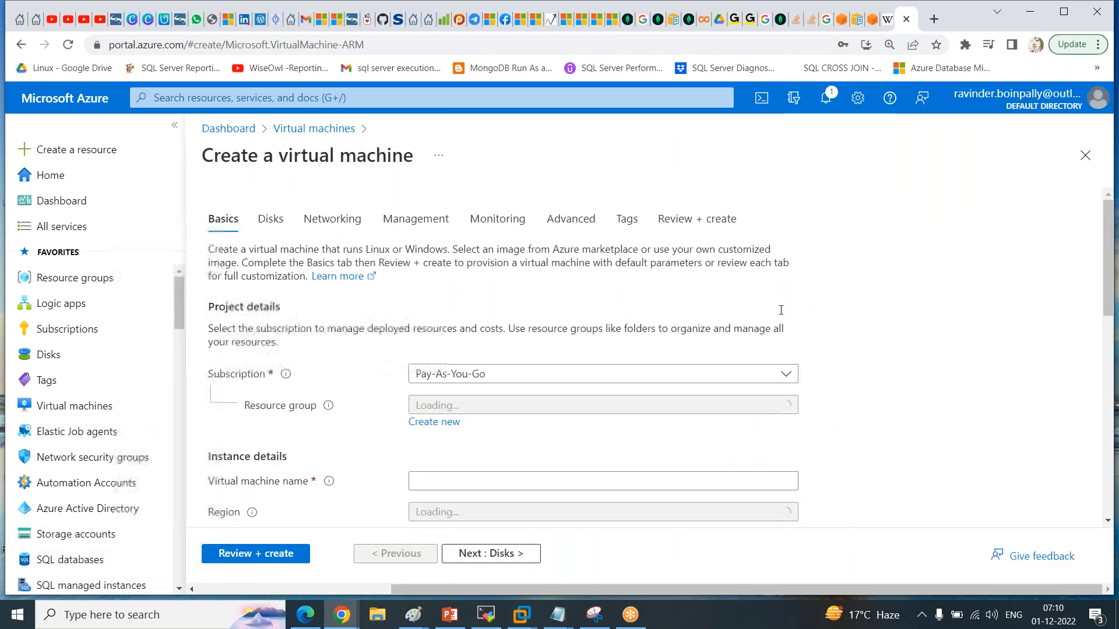
{"action": "scroll", "coordinate": [552, 282], "scroll_direction": "down", "scroll_amount": 3}
{"action": "left_click", "coordinate": [551, 260]}
{"action": "left_click", "coordinate": [491, 340]}
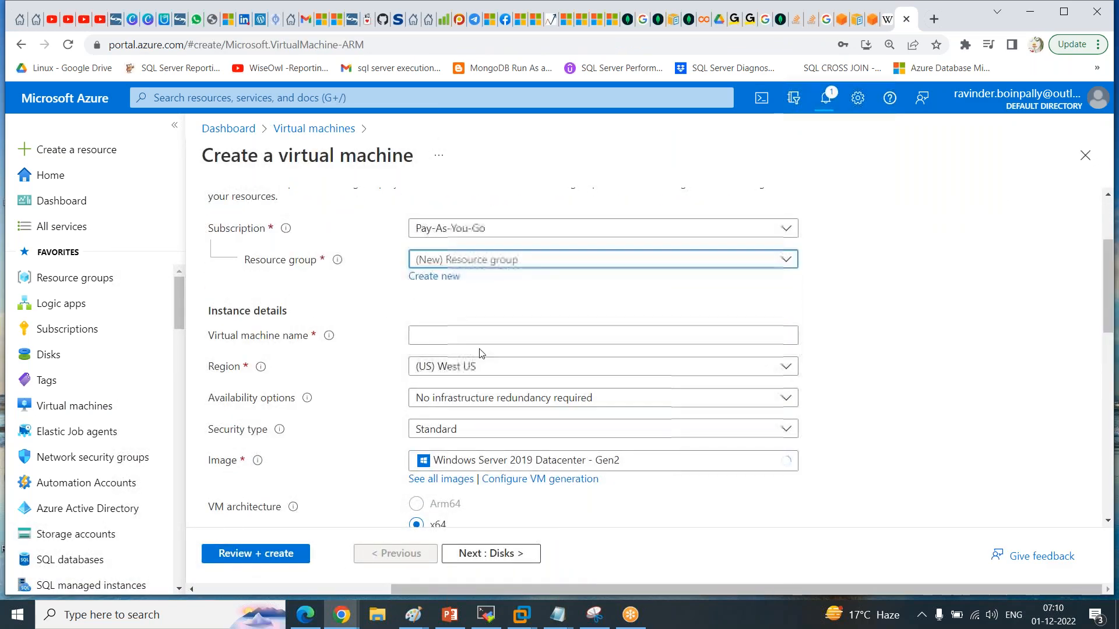
{"action": "left_click", "coordinate": [491, 337]}
{"action": "type", "text": "SQLVM02"}
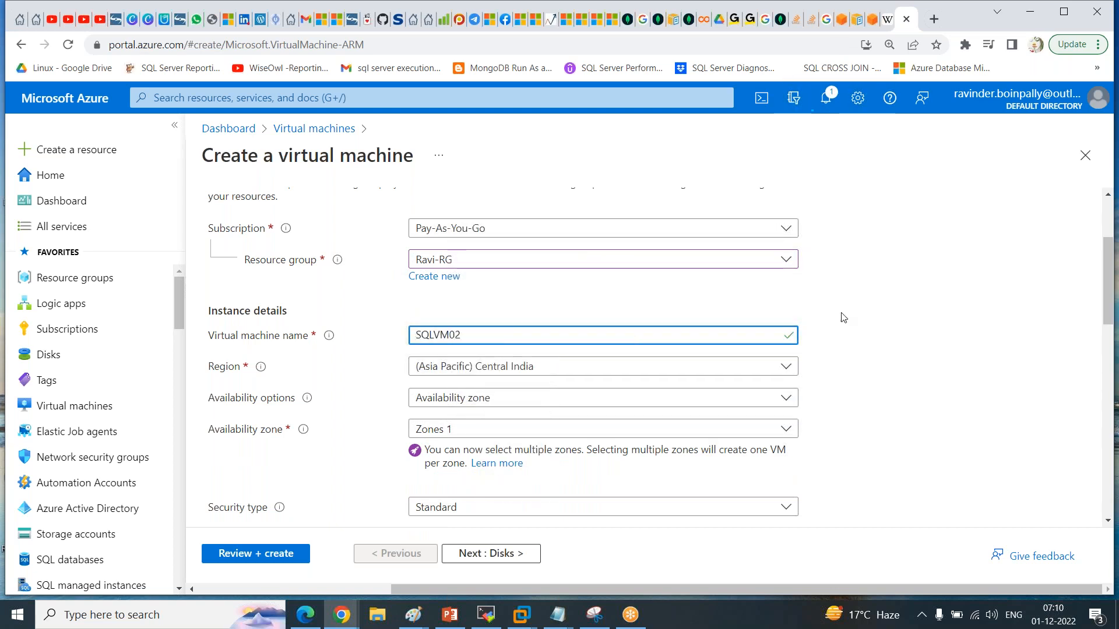
Enter the administrator username and password, confirm the password, and move on to Disks
{"action": "scroll", "coordinate": [841, 317], "scroll_direction": "down", "scroll_amount": 5}
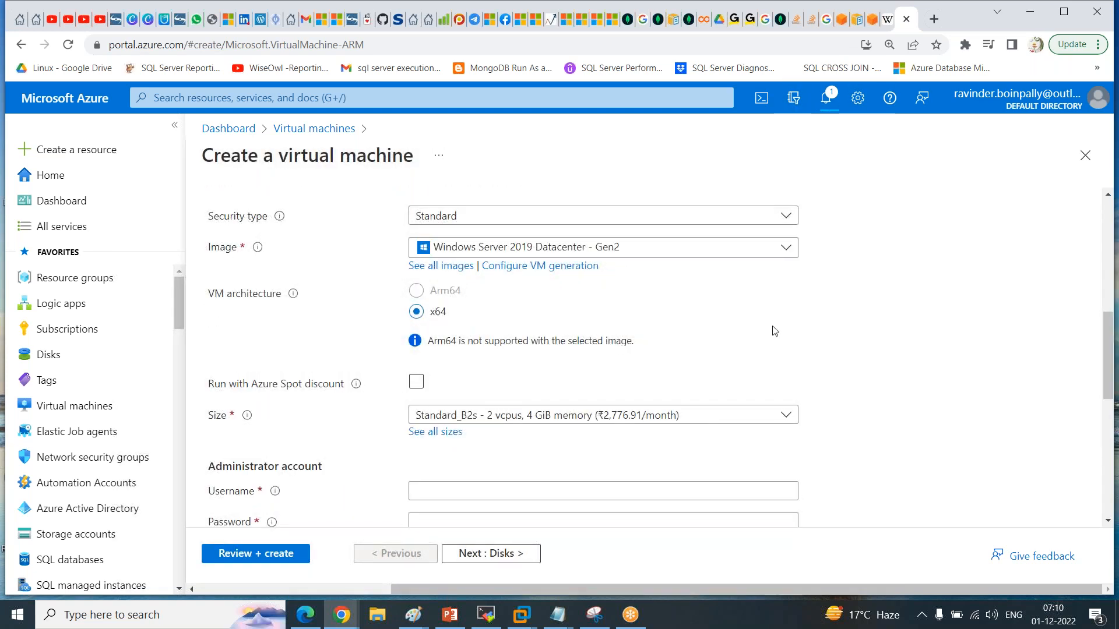
{"action": "scroll", "coordinate": [773, 331], "scroll_direction": "down", "scroll_amount": 3}
{"action": "left_click", "coordinate": [503, 347]}
{"action": "type", "text": "R"}
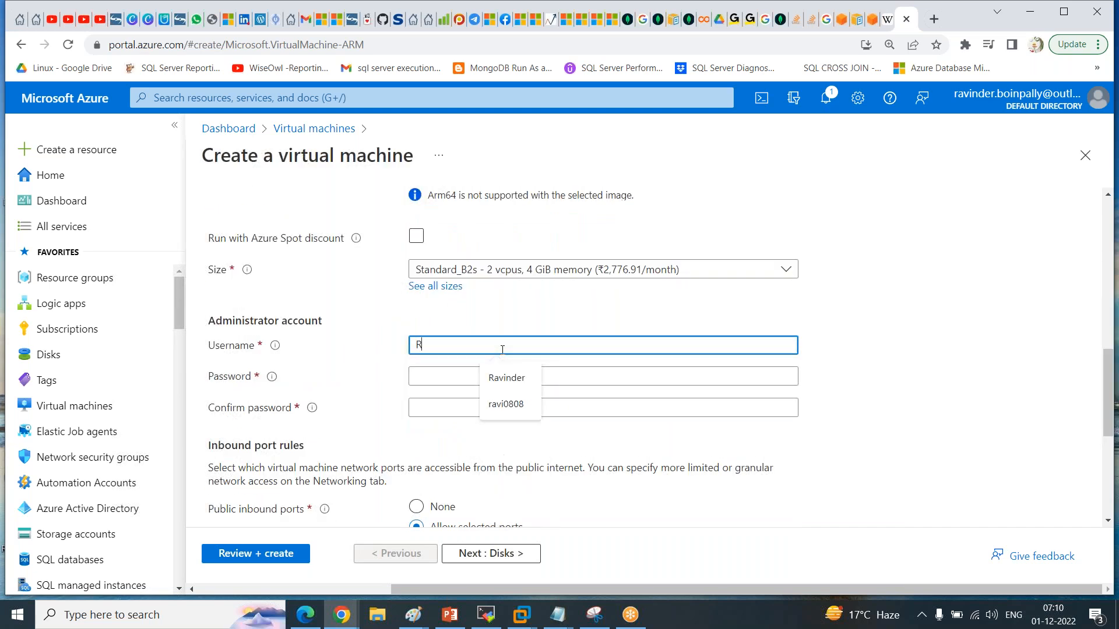
{"action": "type", "text": "avinder"}
{"action": "key", "text": "Tab"}
{"action": "type", "text": "•••"}
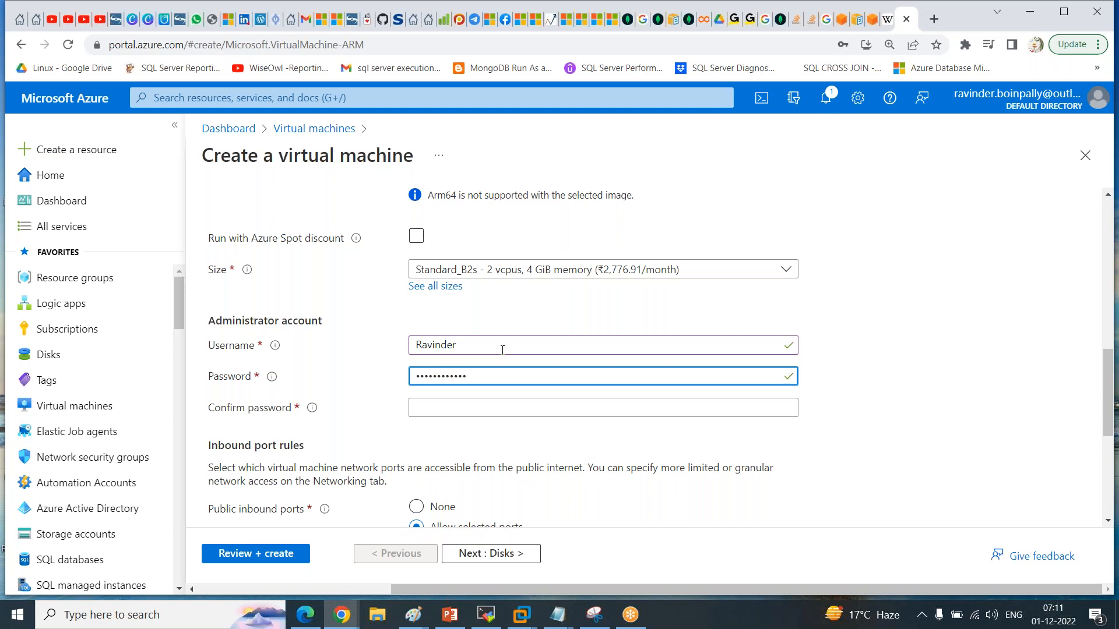
{"action": "key", "text": "Tab"}
{"action": "type", "text": "••••"}
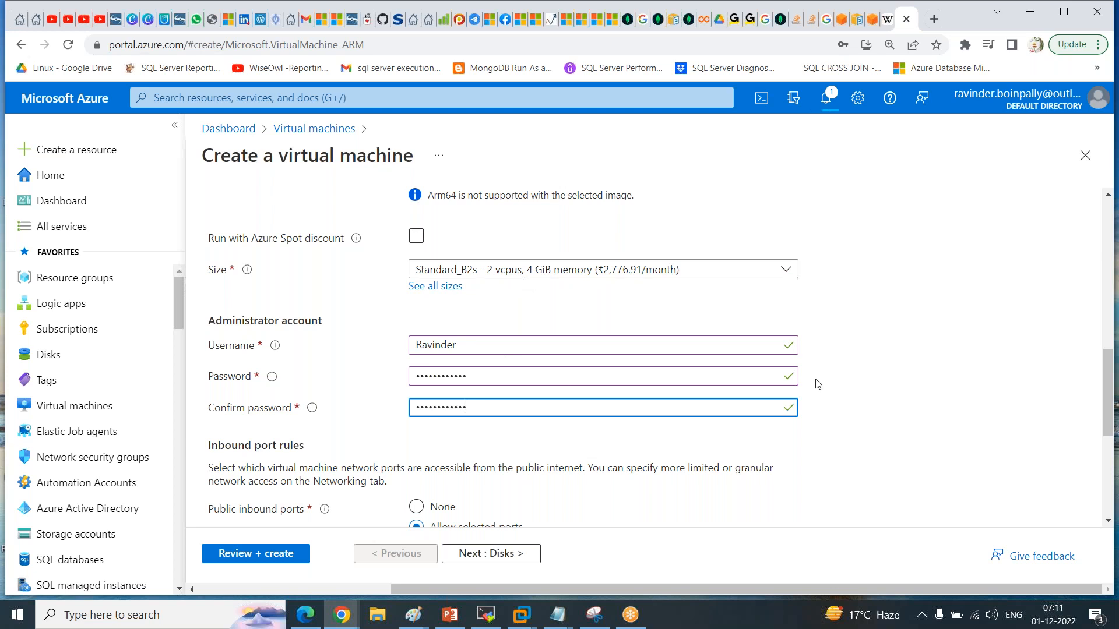
{"action": "scroll", "coordinate": [819, 384], "scroll_direction": "down", "scroll_amount": 5}
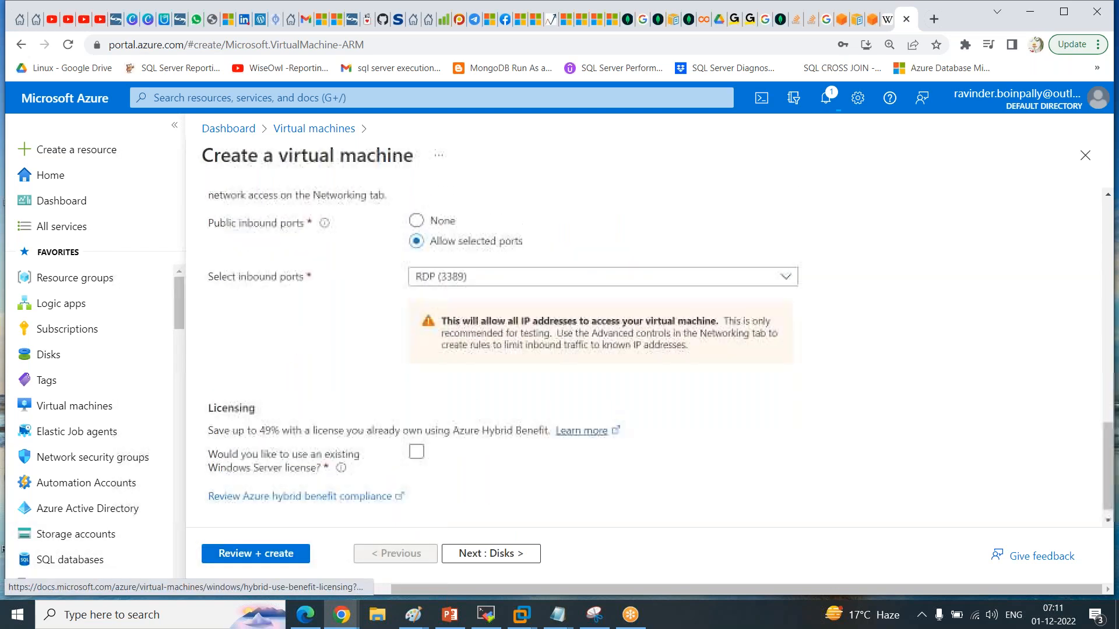
{"action": "scroll", "coordinate": [577, 418], "scroll_direction": "up", "scroll_amount": 14}
{"action": "left_click", "coordinate": [270, 220]}
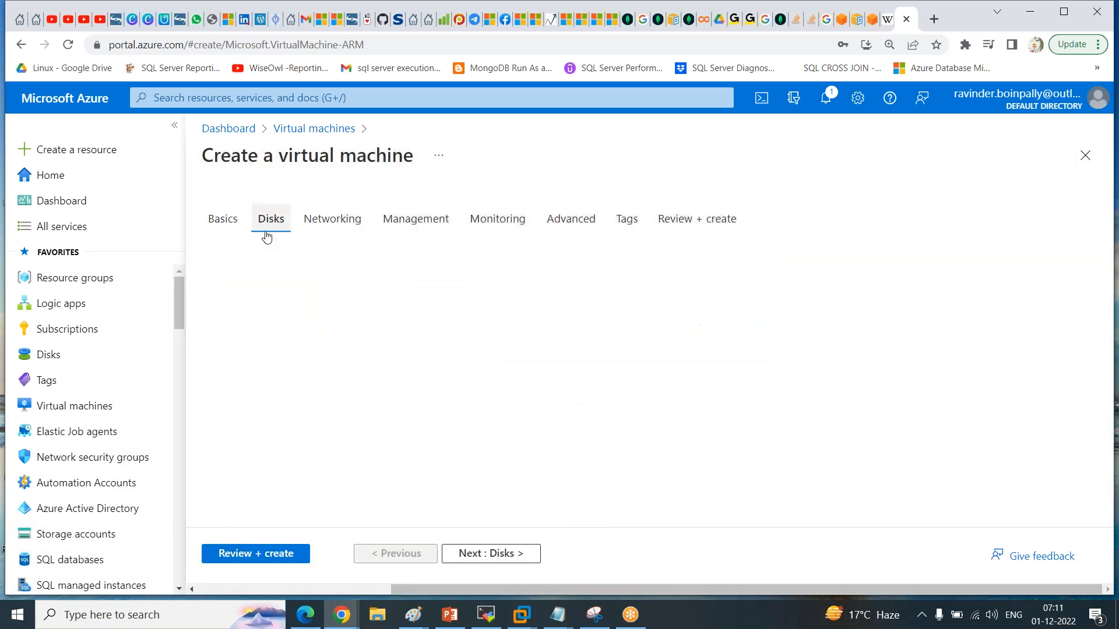
Attach a new 200 GiB Standard HDD data disk, SQLVM02_DataDisk_0, to SQLVM02
{"action": "scroll", "coordinate": [833, 384], "scroll_direction": "down", "scroll_amount": 4}
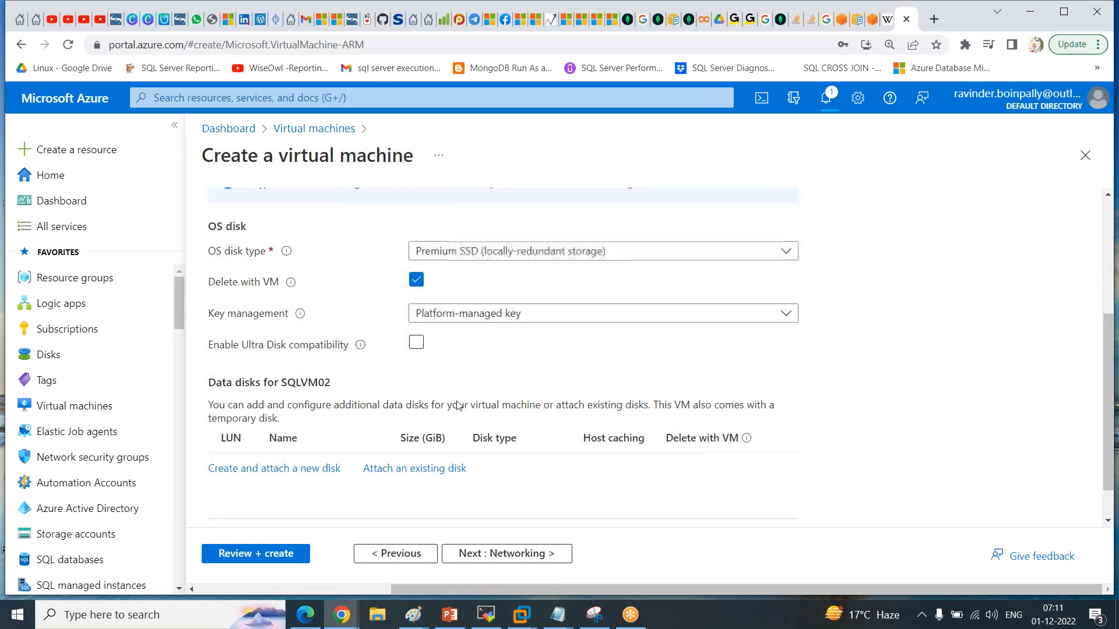
{"action": "left_click", "coordinate": [276, 470]}
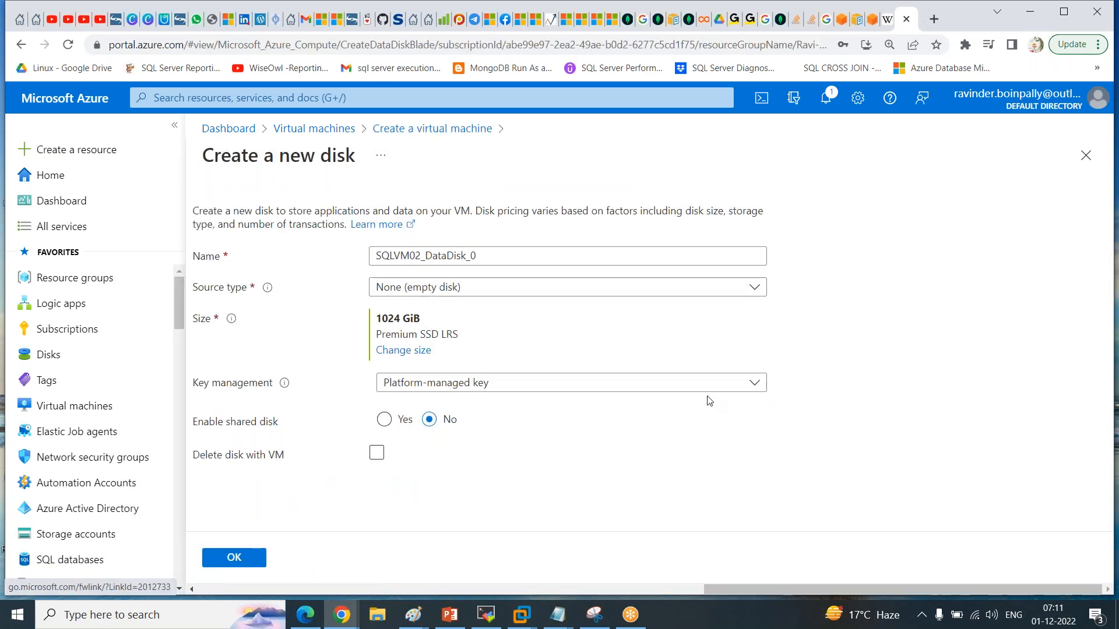
{"action": "left_click", "coordinate": [419, 351]}
{"action": "left_click", "coordinate": [363, 259]}
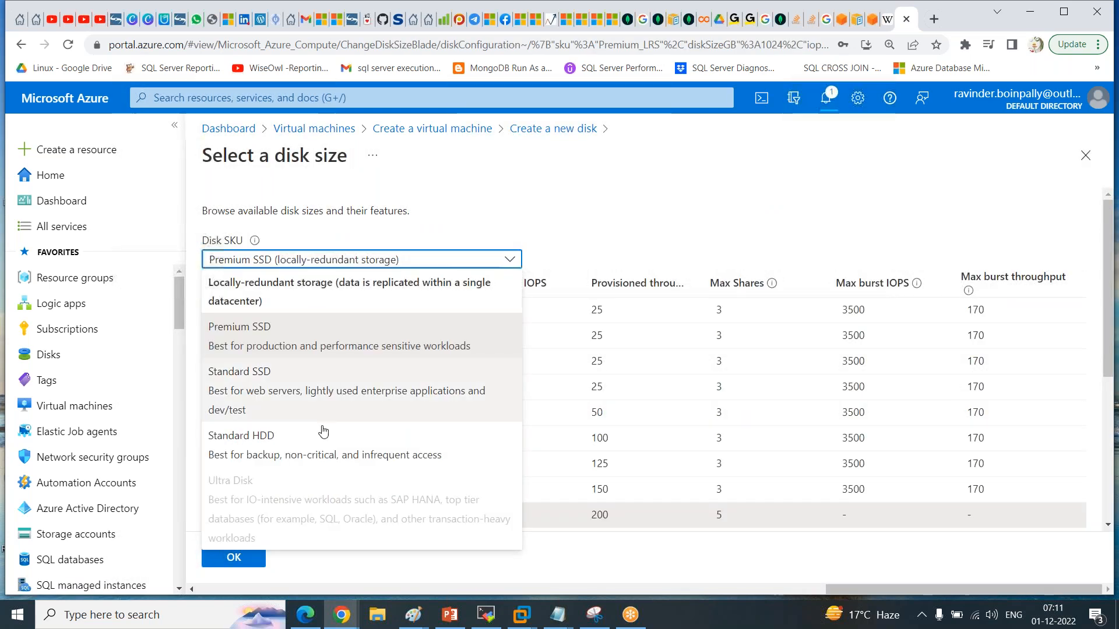
{"action": "left_click", "coordinate": [291, 458]}
{"action": "scroll", "coordinate": [545, 365], "scroll_direction": "down", "scroll_amount": 3}
{"action": "double_click", "coordinate": [205, 458]}
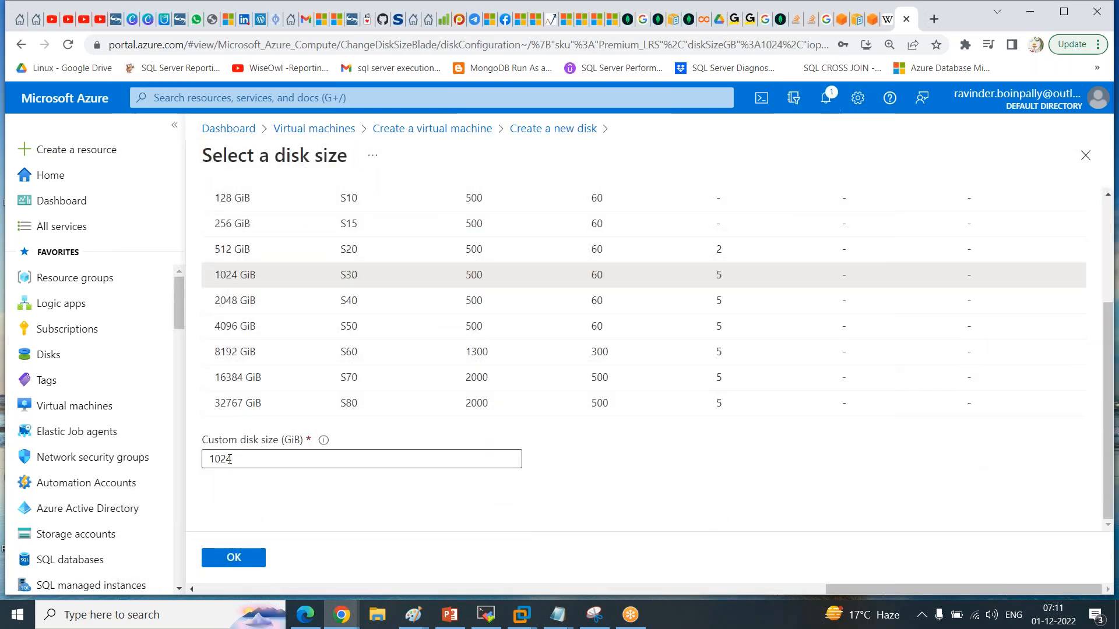
{"action": "type", "text": "200"}
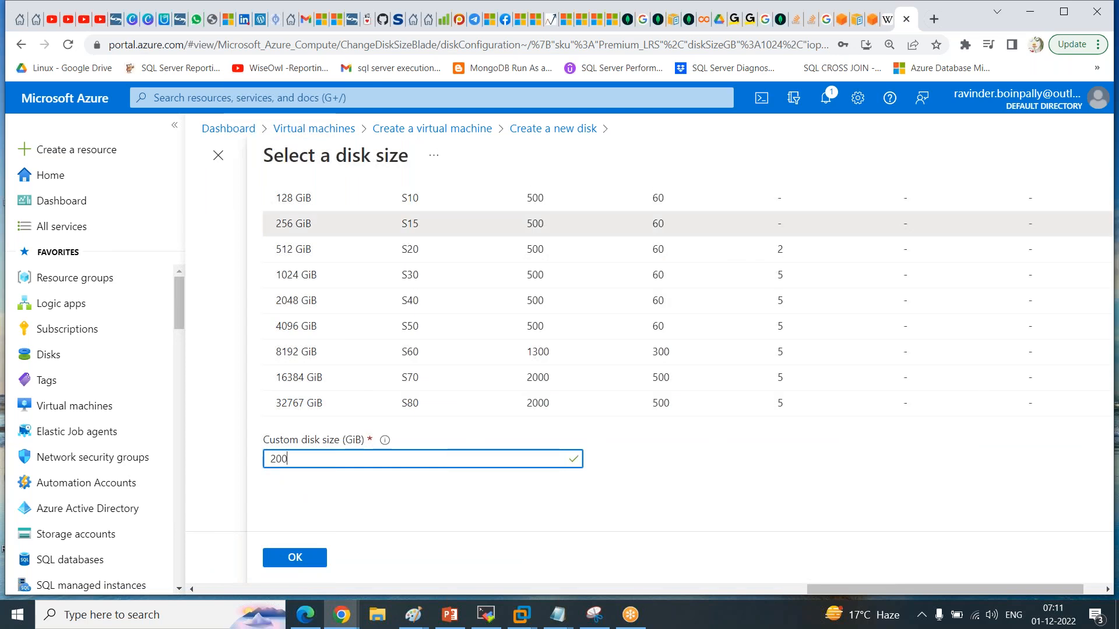
{"action": "left_click", "coordinate": [296, 558]}
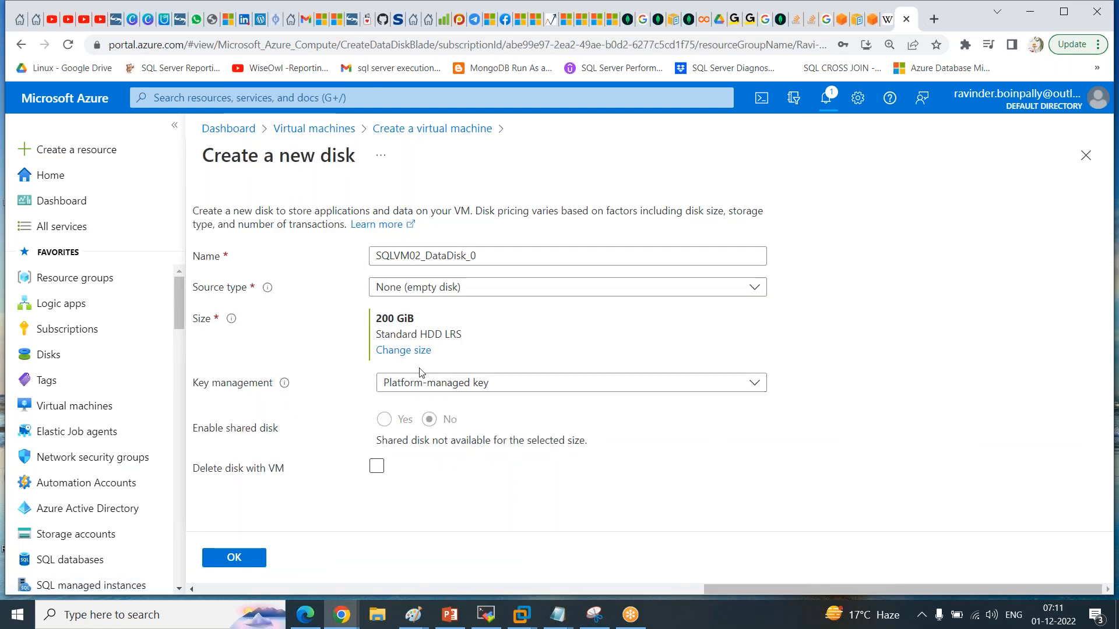
{"action": "left_click", "coordinate": [236, 560]}
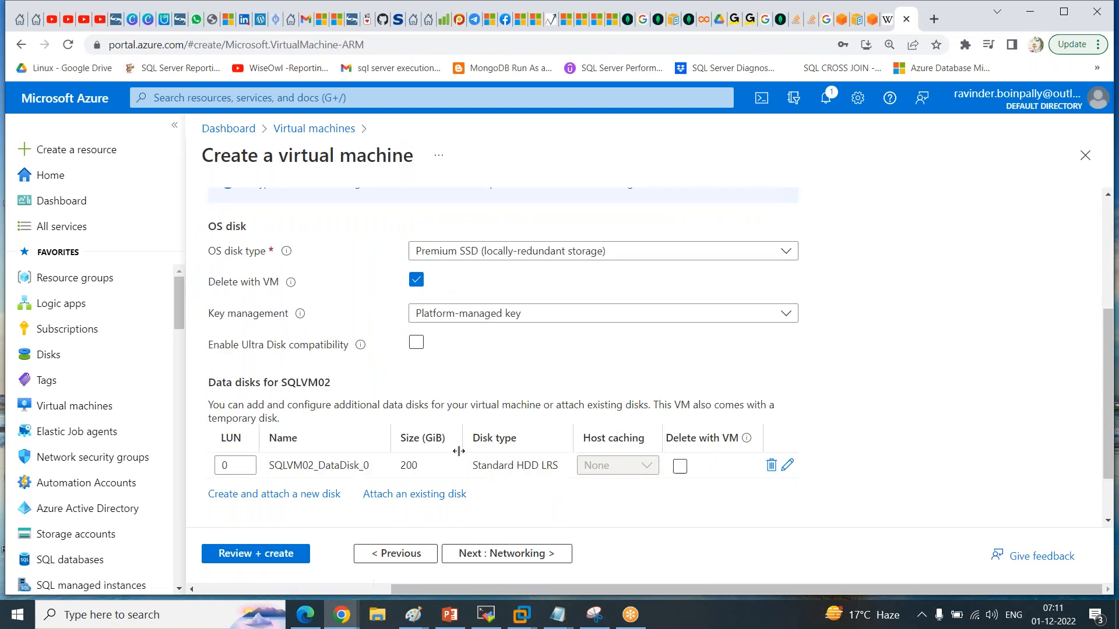
Add a second Standard HDD disk named SQLVM02_Log_1 sized 100 GiB
{"action": "left_click", "coordinate": [309, 494]}
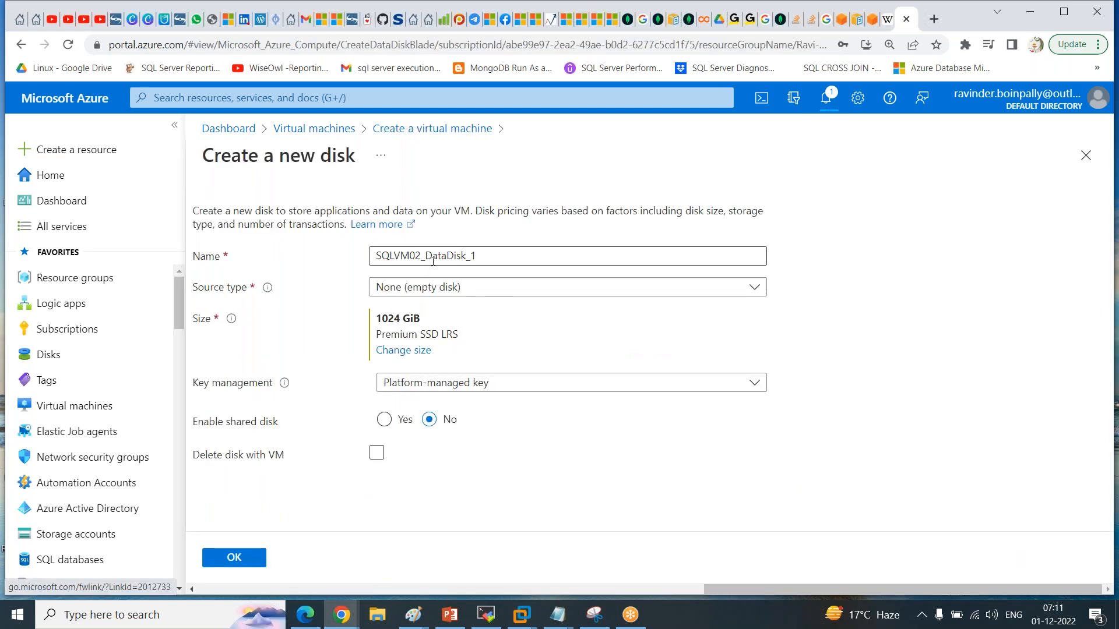
{"action": "left_click_drag", "start_coordinate": [466, 256], "coordinate": [425, 256]}
{"action": "type", "text": "Log"}
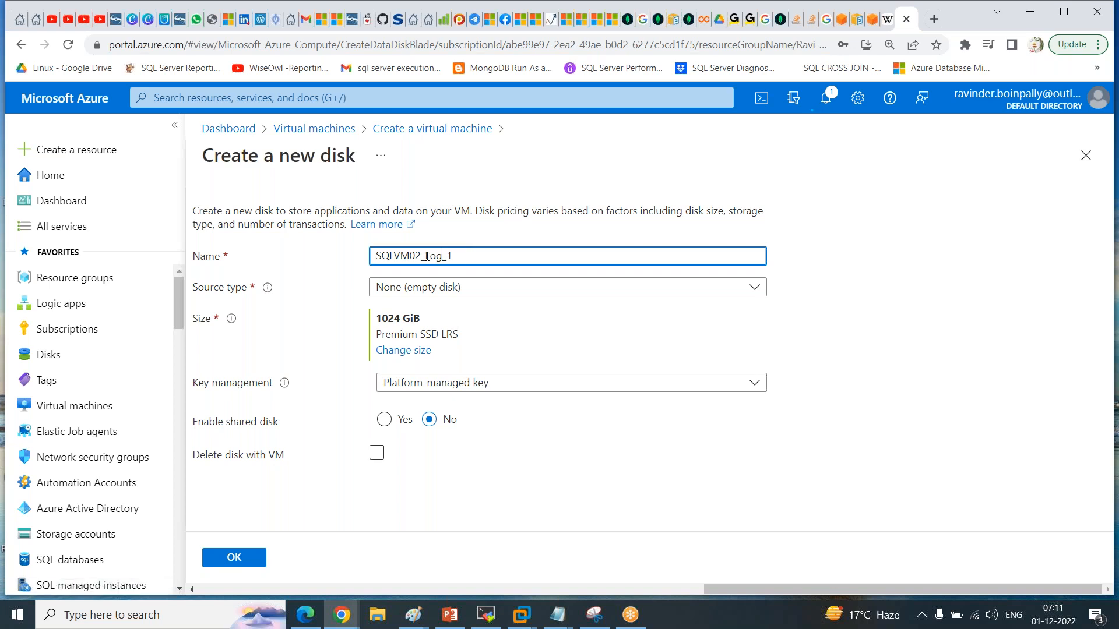
{"action": "left_click", "coordinate": [412, 351]}
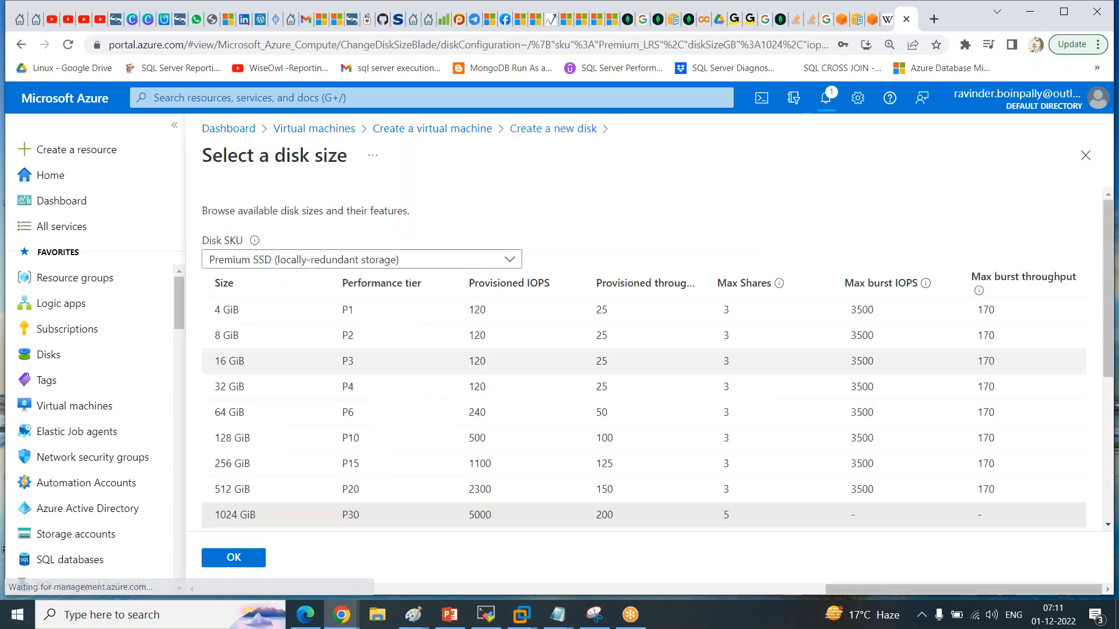
{"action": "left_click", "coordinate": [420, 260]}
{"action": "left_click", "coordinate": [317, 454]}
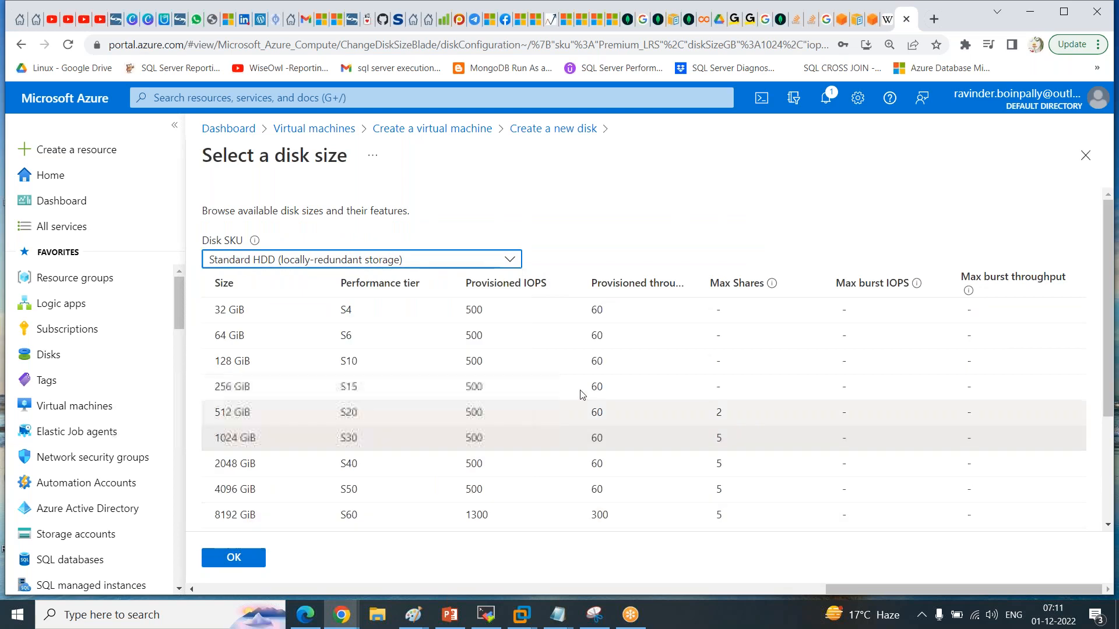
{"action": "scroll", "coordinate": [608, 380], "scroll_direction": "down", "scroll_amount": 3}
{"action": "left_click", "coordinate": [252, 464]}
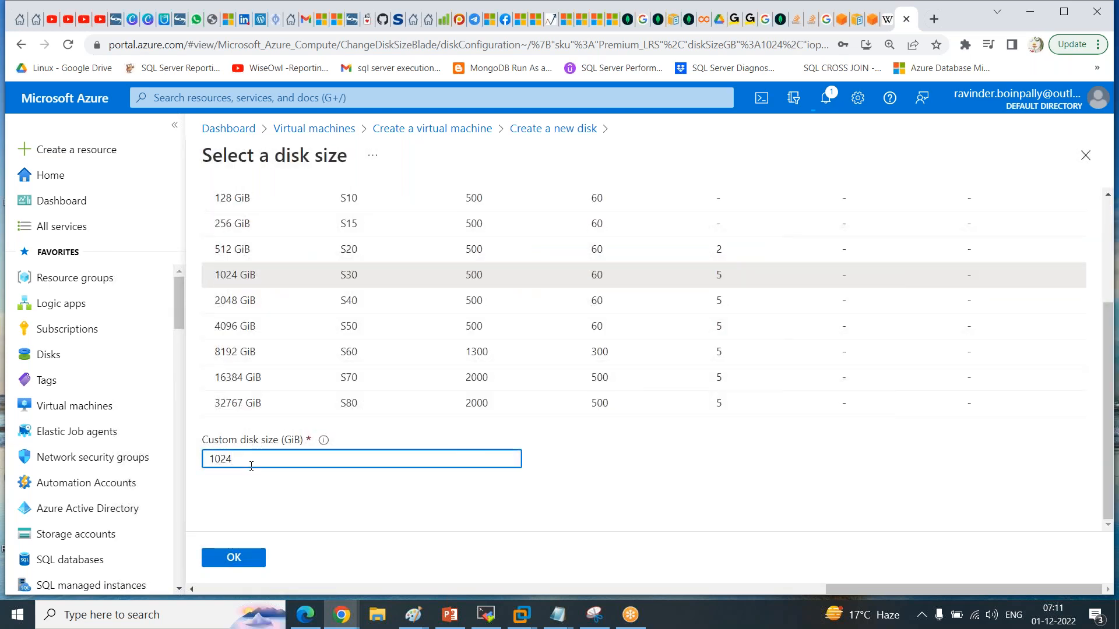
{"action": "key", "text": "BackSpace"}
{"action": "key", "text": "BackSpace"}
{"action": "key", "text": "BackSpace"}
{"action": "key", "text": "BackSpace"}
{"action": "type", "text": "2"}
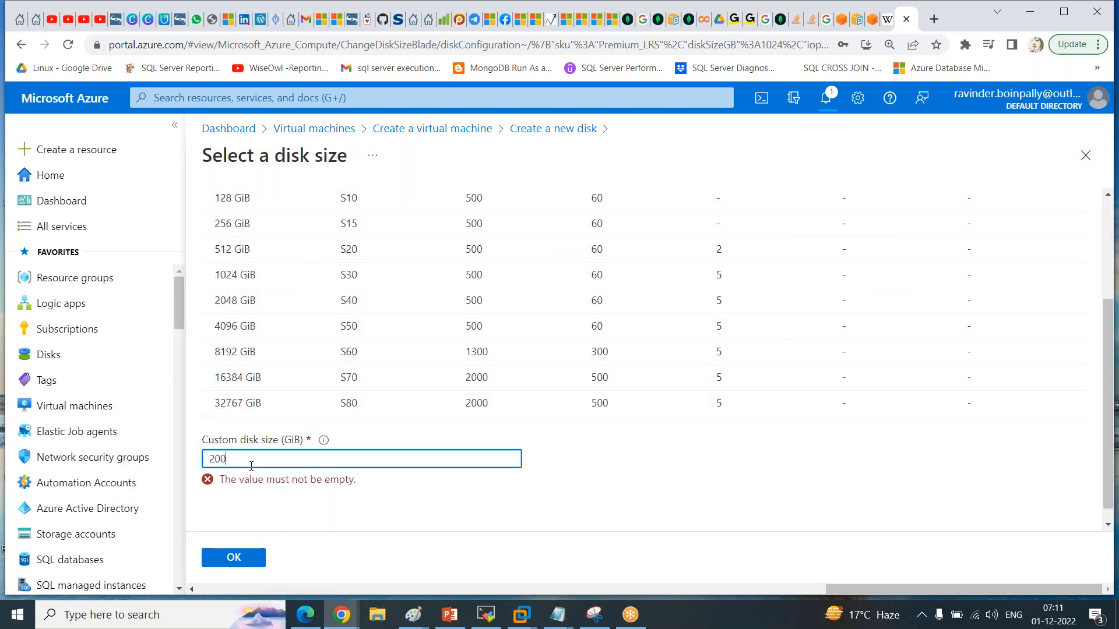
{"action": "type", "text": "00"}
{"action": "key", "text": "BackSpace"}
{"action": "key", "text": "BackSpace"}
{"action": "key", "text": "BackSpace"}
{"action": "left_click", "coordinate": [232, 560]}
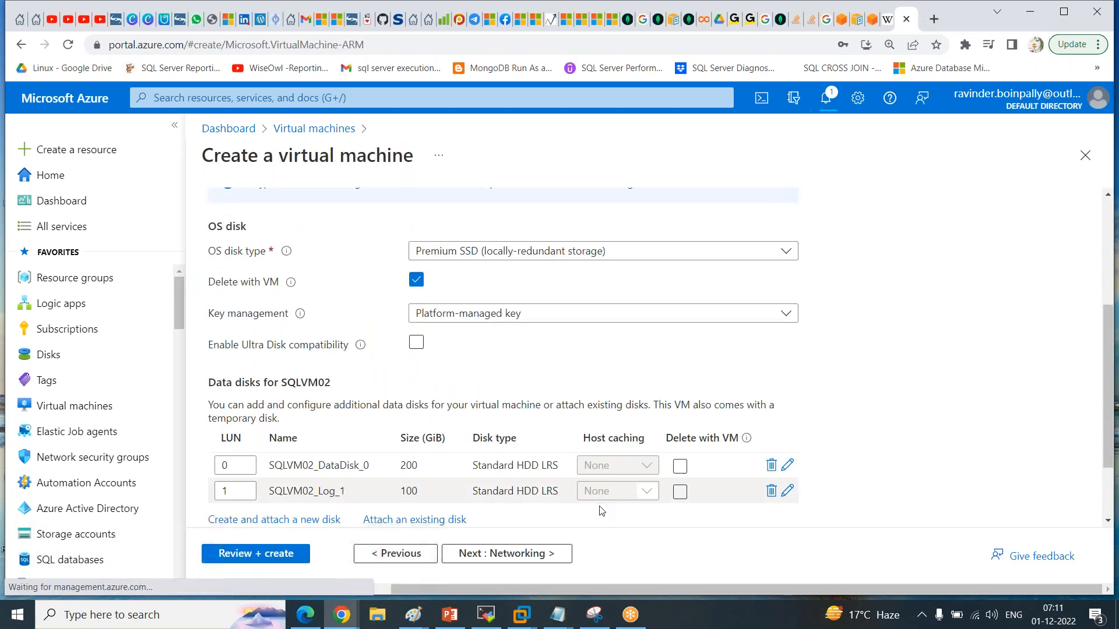
{"action": "scroll", "coordinate": [548, 440], "scroll_direction": "up", "scroll_amount": 4}
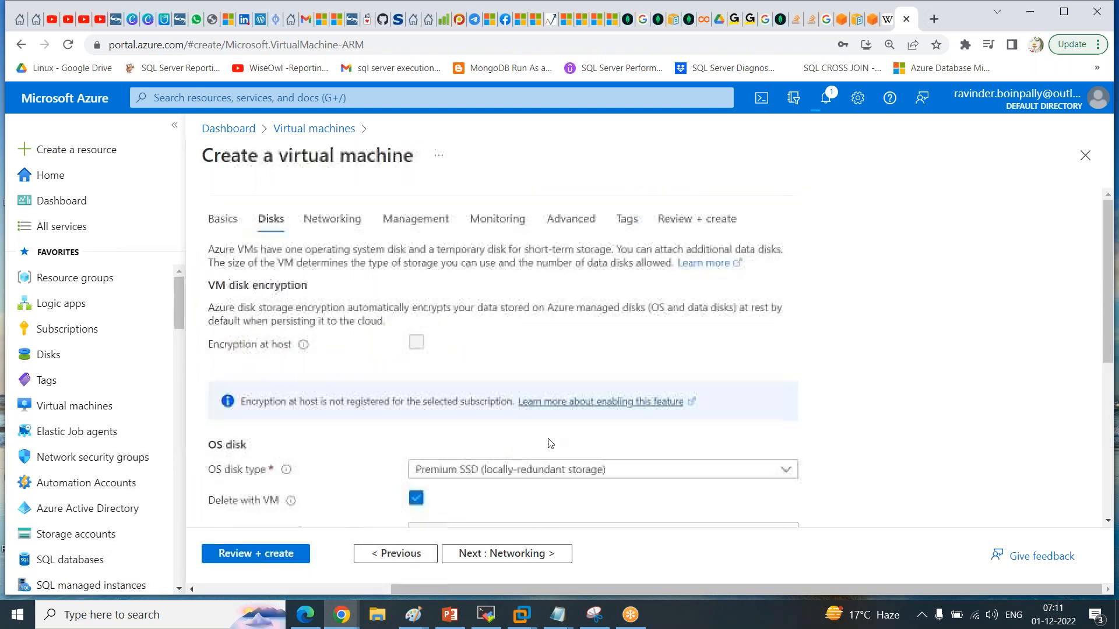
Pass Review + create validation, create SQLVM02, and check the deployment notifications
{"action": "left_click", "coordinate": [721, 219]}
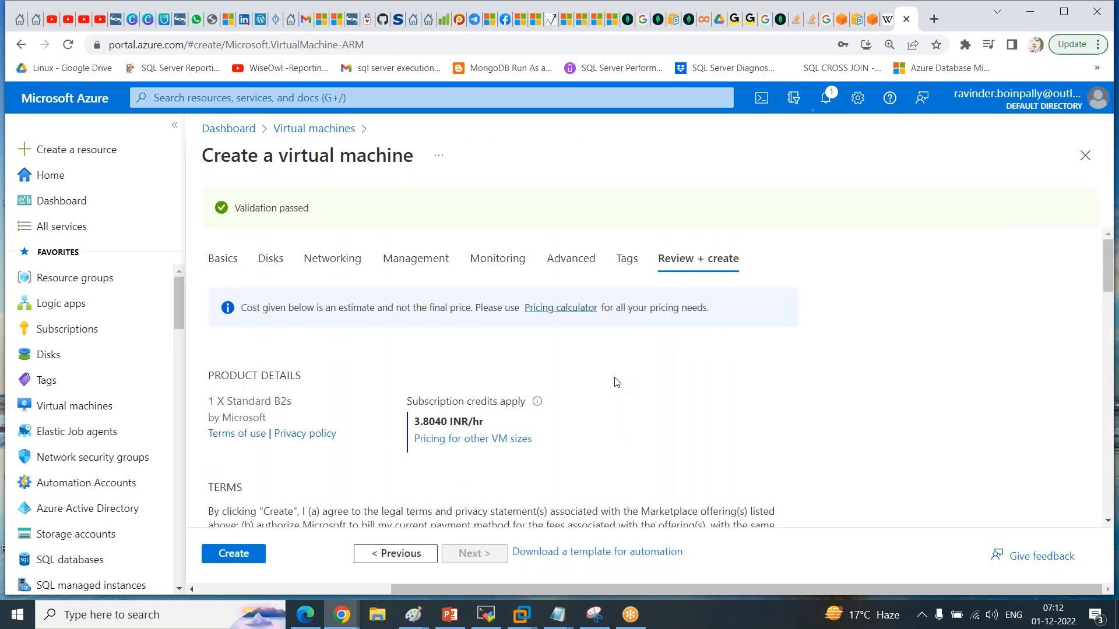
{"action": "left_click", "coordinate": [245, 561]}
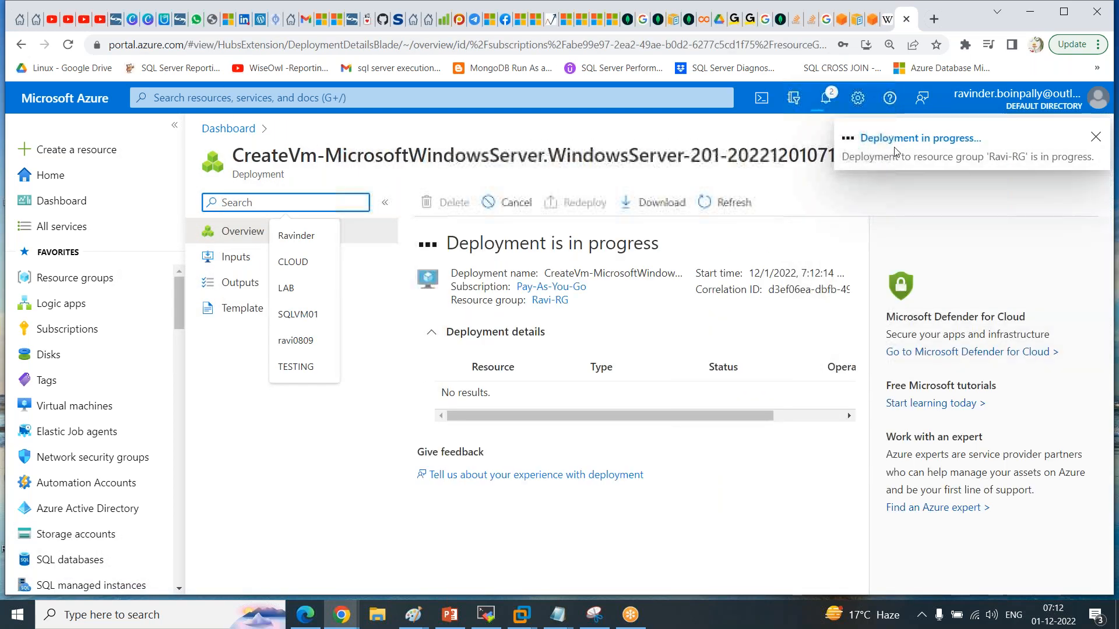
{"action": "left_click", "coordinate": [833, 105]}
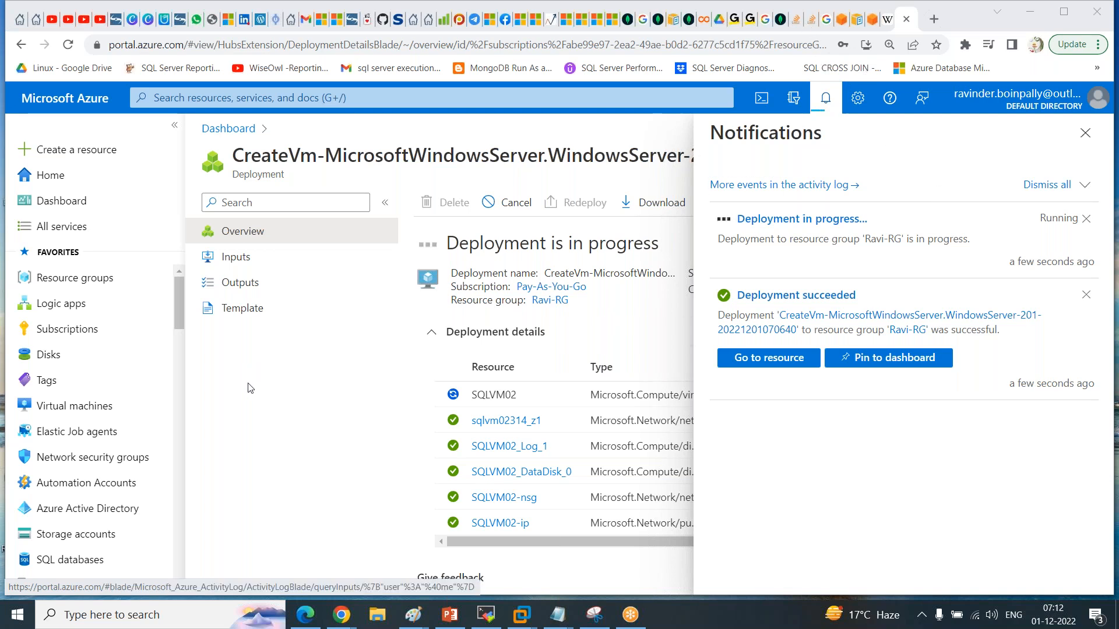
Open the Virtual machines list, showing SQLVM01 running and SQLVM02 still creating
{"action": "left_click", "coordinate": [75, 406]}
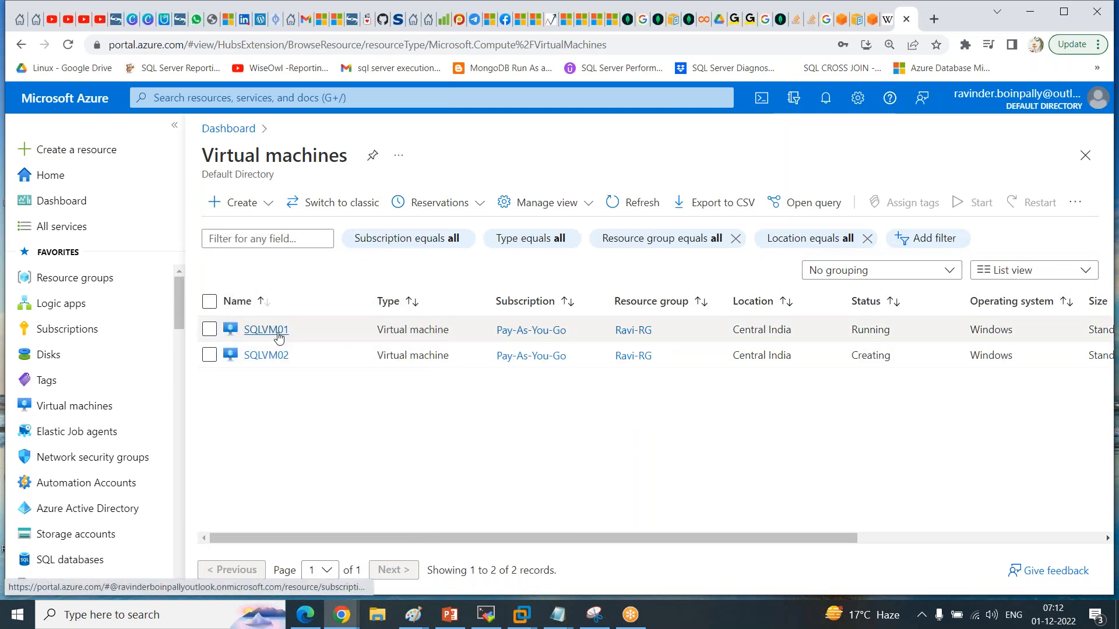
Copy SQLVM01's public IP 20.193.146.73 and start a Remote Desktop connection to it with mstsc
{"action": "left_click", "coordinate": [267, 329]}
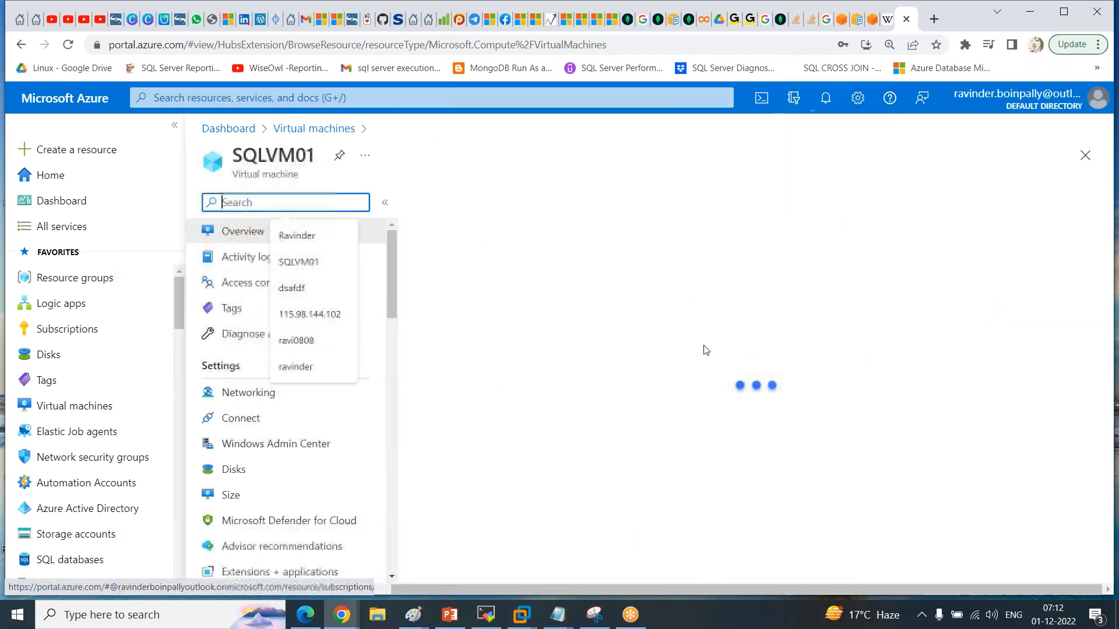
{"action": "left_click", "coordinate": [838, 395]}
{"action": "left_click", "coordinate": [189, 616]}
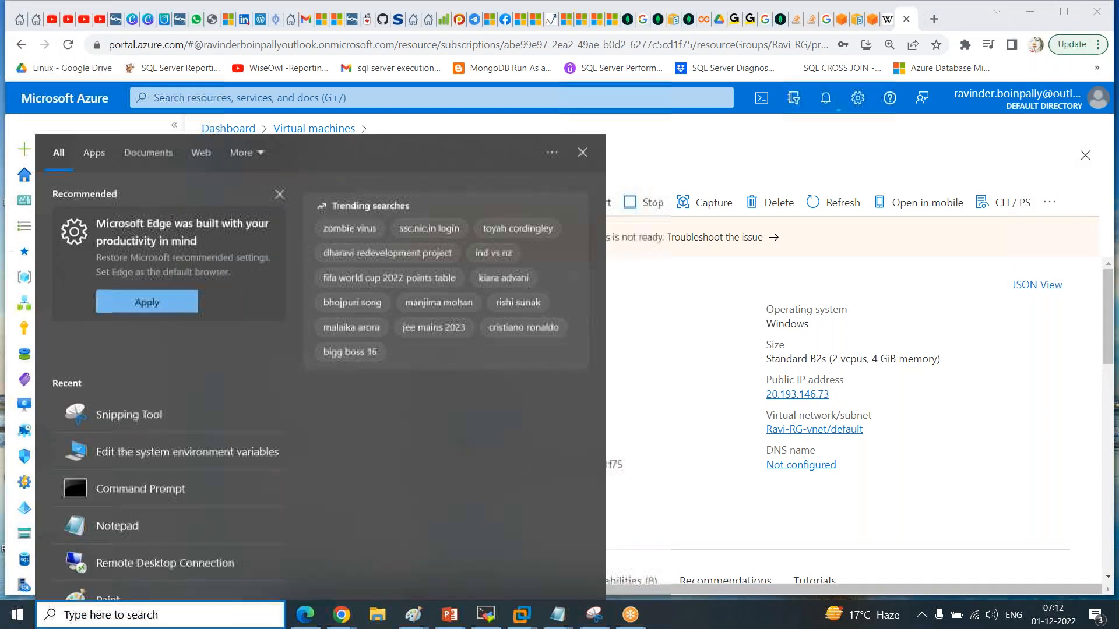
{"action": "type", "text": "mstsc"}
{"action": "key", "text": "Return"}
{"action": "key", "text": "ctrl+v"}
{"action": "key", "text": "Return"}
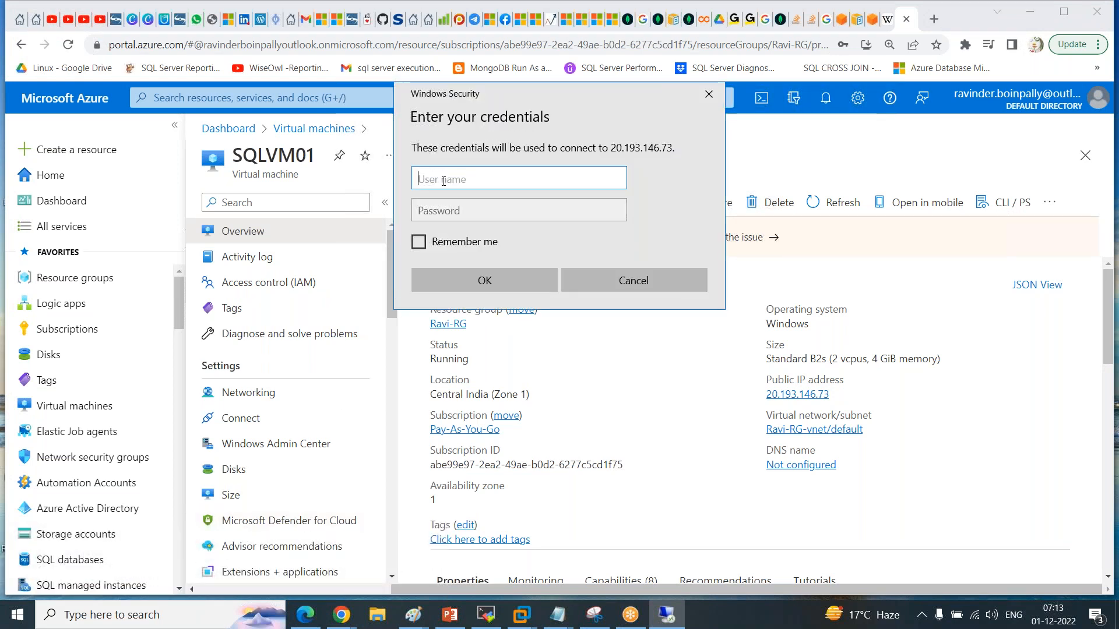
Sign in with the administrator user name and password, then accept the certificate warning
{"action": "type", "text": "Ravinder"}
{"action": "key", "text": "Tab"}
{"action": "type", "text": "*****"}
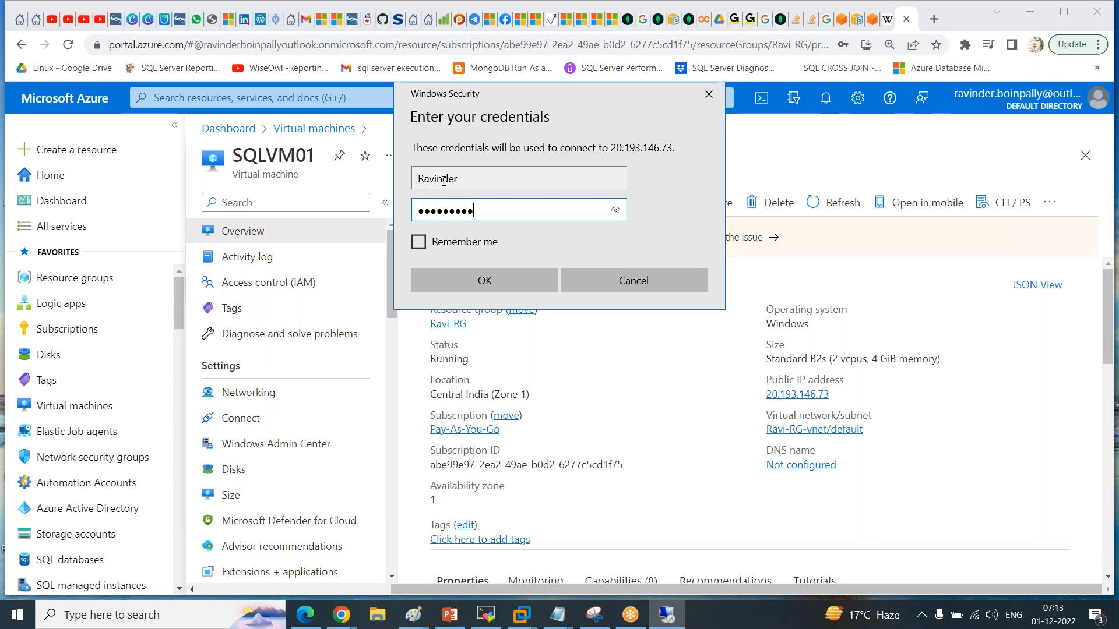
{"action": "type", "text": "*******"}
{"action": "key", "text": "Return"}
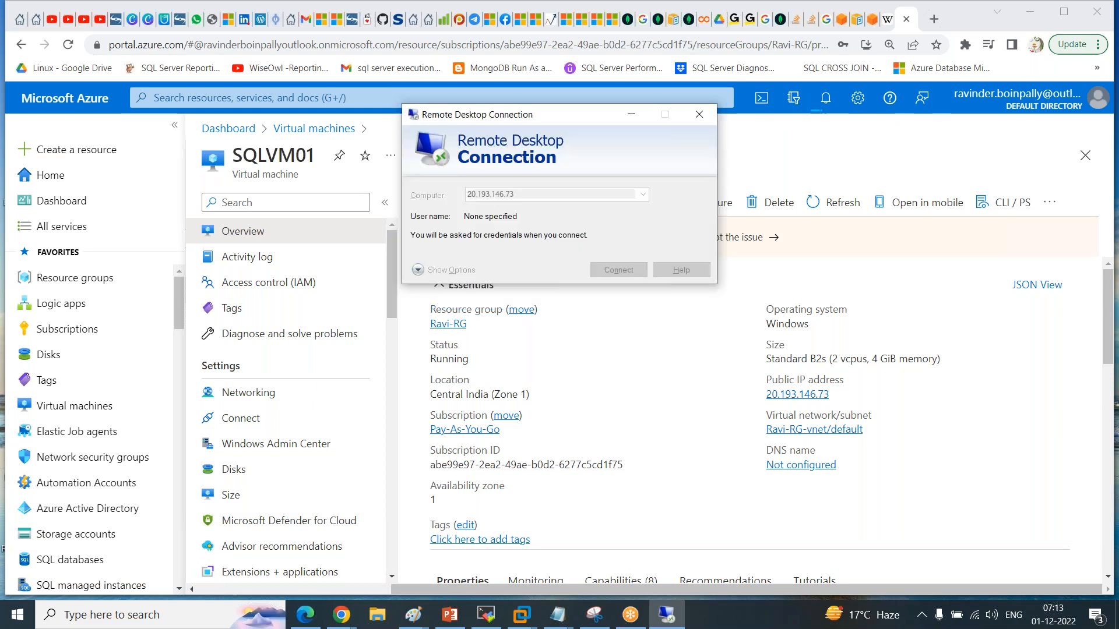
{"action": "left_click", "coordinate": [610, 322]}
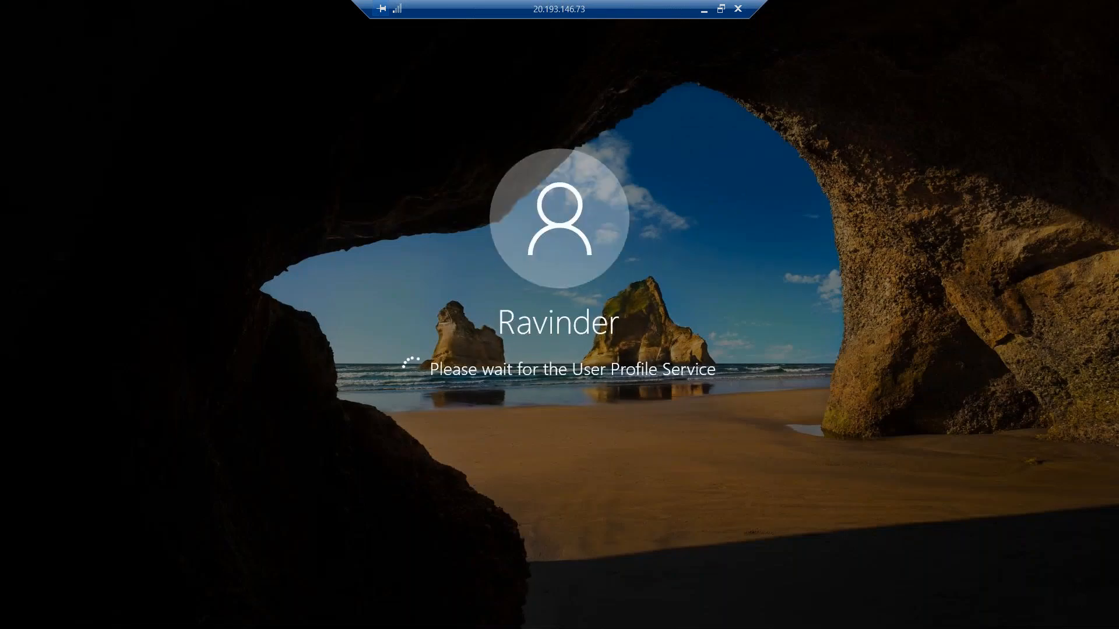
Allow network discovery on SQLVM01, view its drives under This PC, then minimise back to the portal
{"action": "left_click_drag", "start_coordinate": [575, 12], "coordinate": [699, 10]}
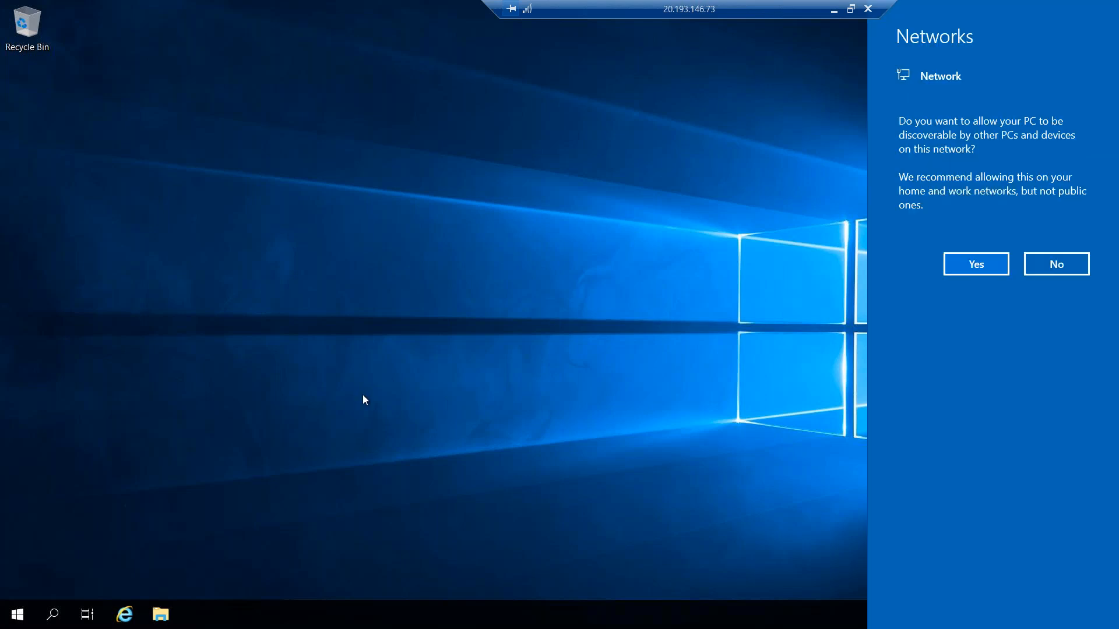
{"action": "left_click", "coordinate": [995, 264]}
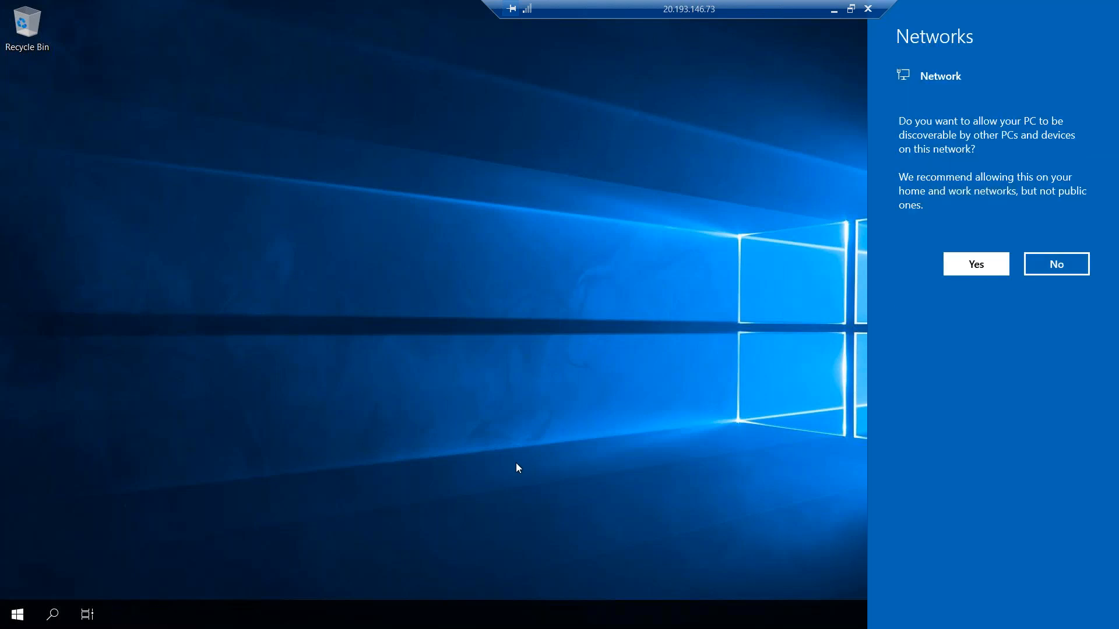
{"action": "left_click", "coordinate": [24, 622]}
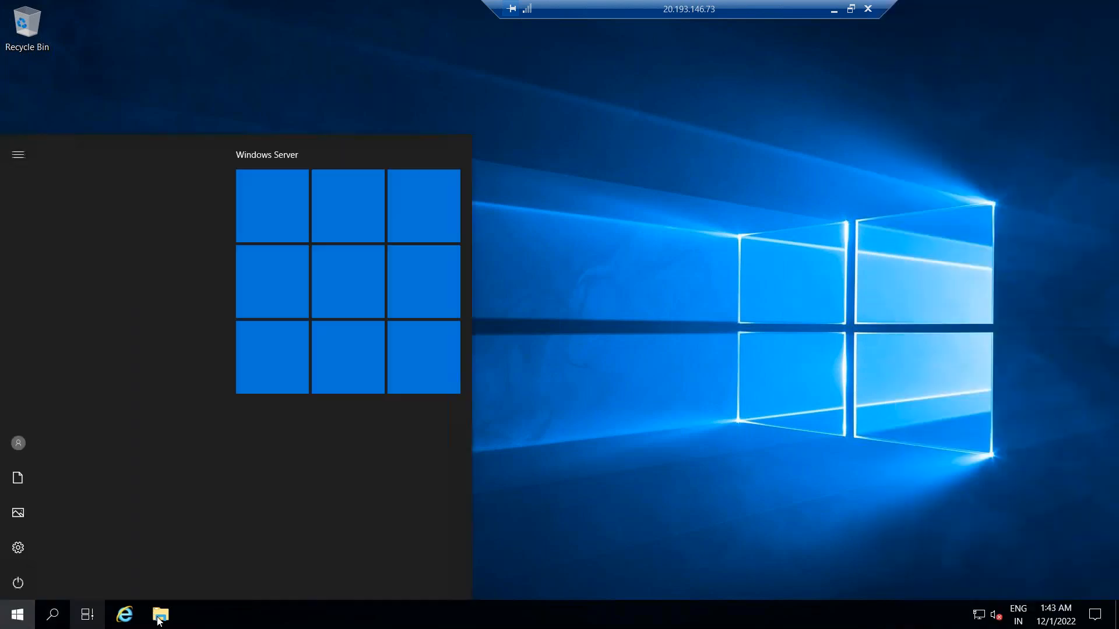
{"action": "left_click", "coordinate": [172, 621]}
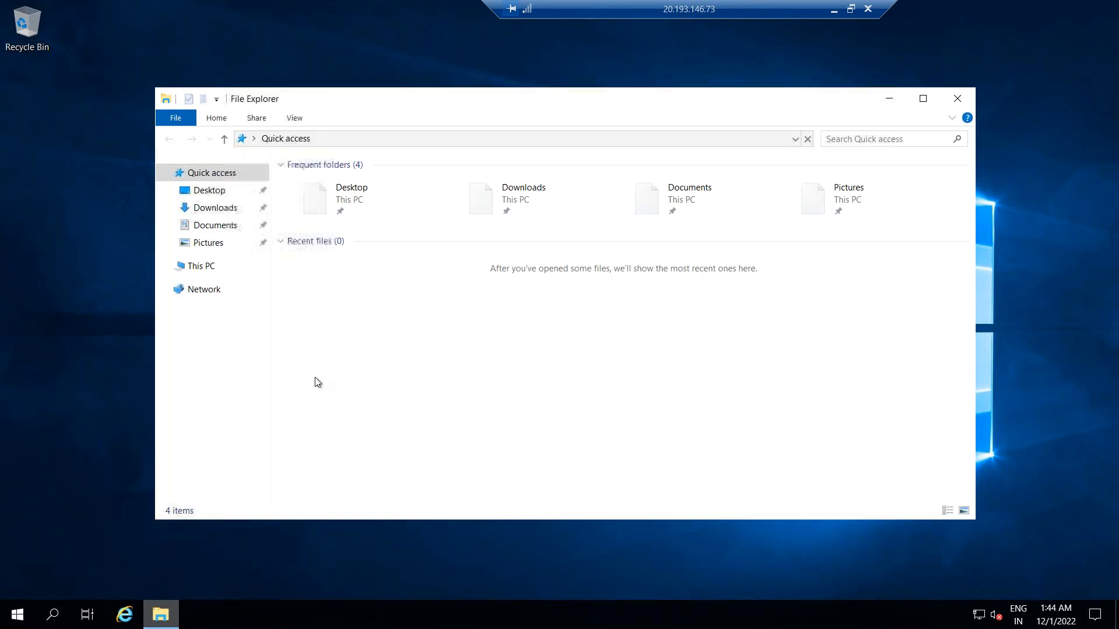
{"action": "left_click", "coordinate": [208, 266]}
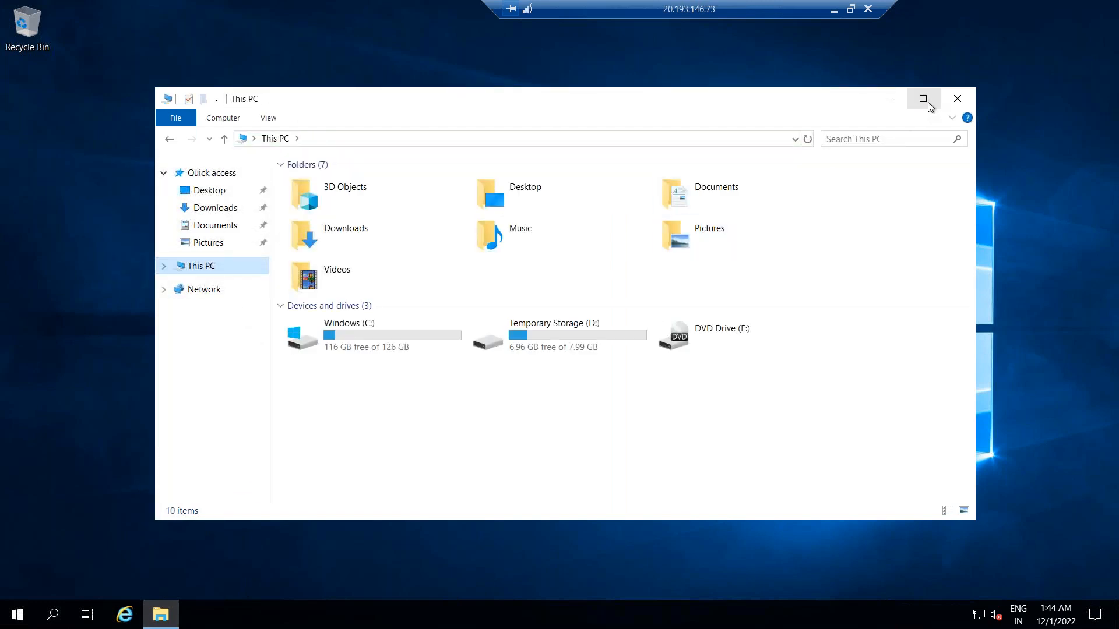
{"action": "left_click", "coordinate": [923, 98]}
{"action": "left_click", "coordinate": [928, 103]}
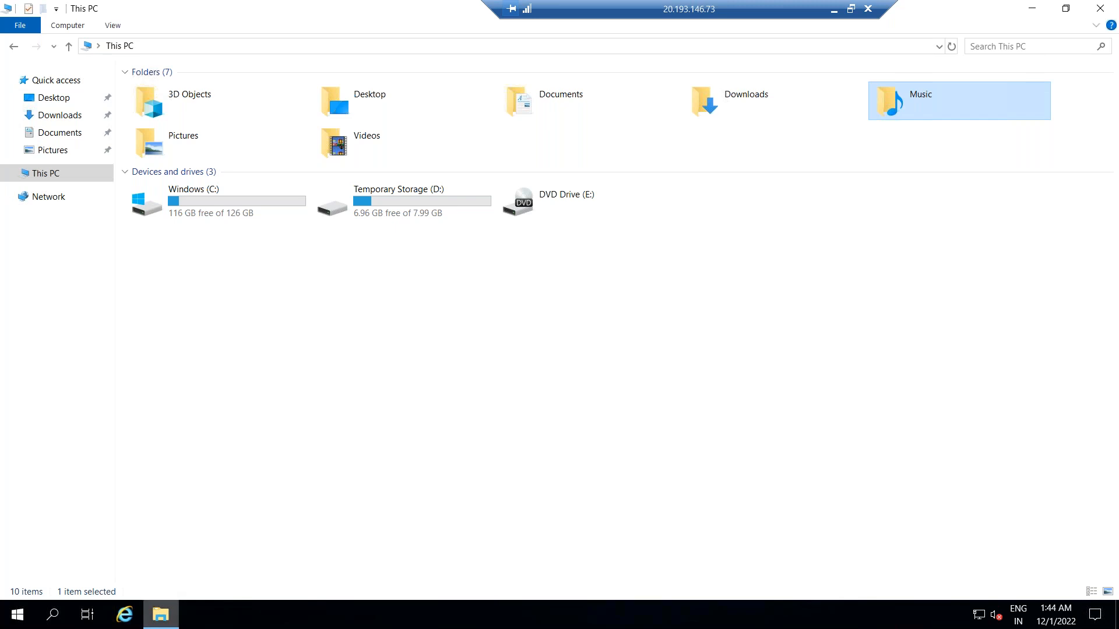
{"action": "left_click", "coordinate": [156, 619]}
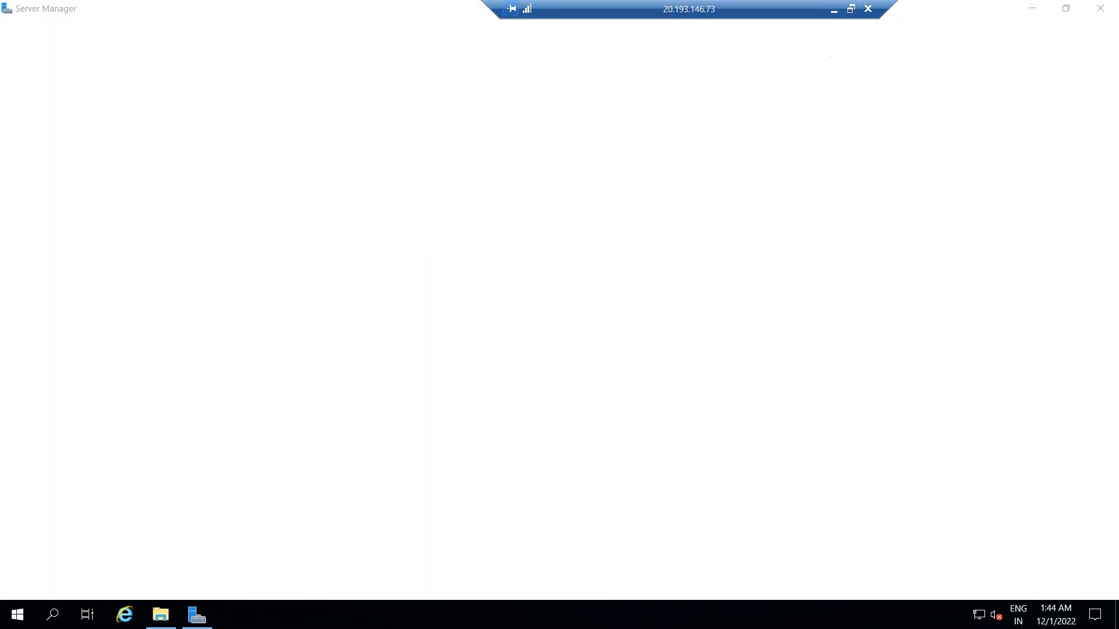
{"action": "left_click", "coordinate": [834, 11]}
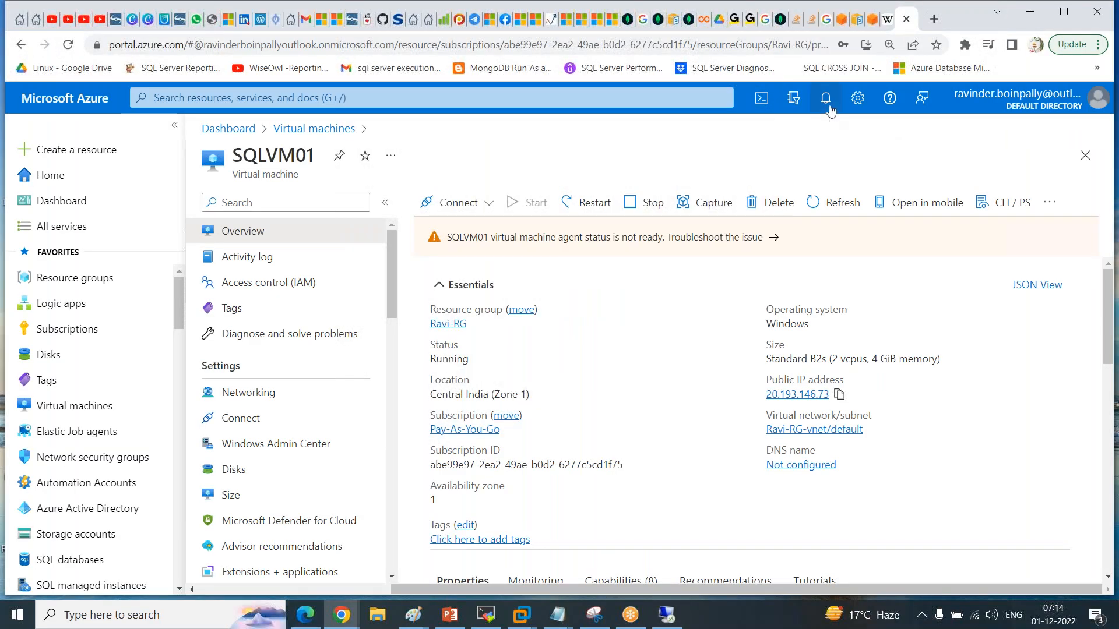
Refresh the VM list, copy SQLVM02's IP 20.193.146.161, and start a Remote Desktop connection with mstsc
{"action": "left_click", "coordinate": [315, 129]}
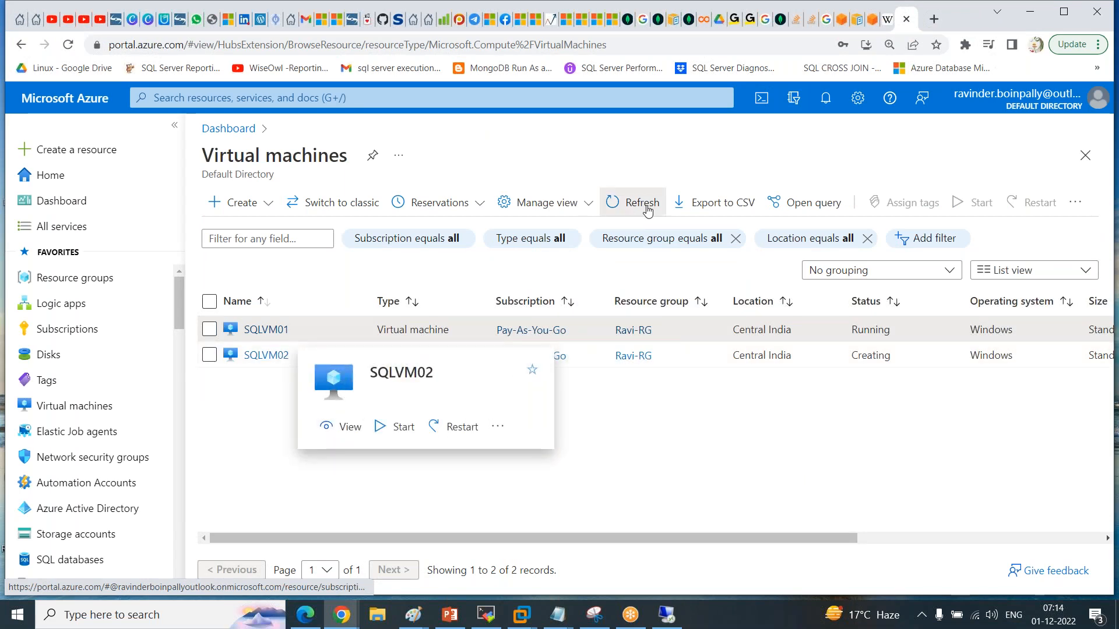
{"action": "left_click", "coordinate": [636, 202]}
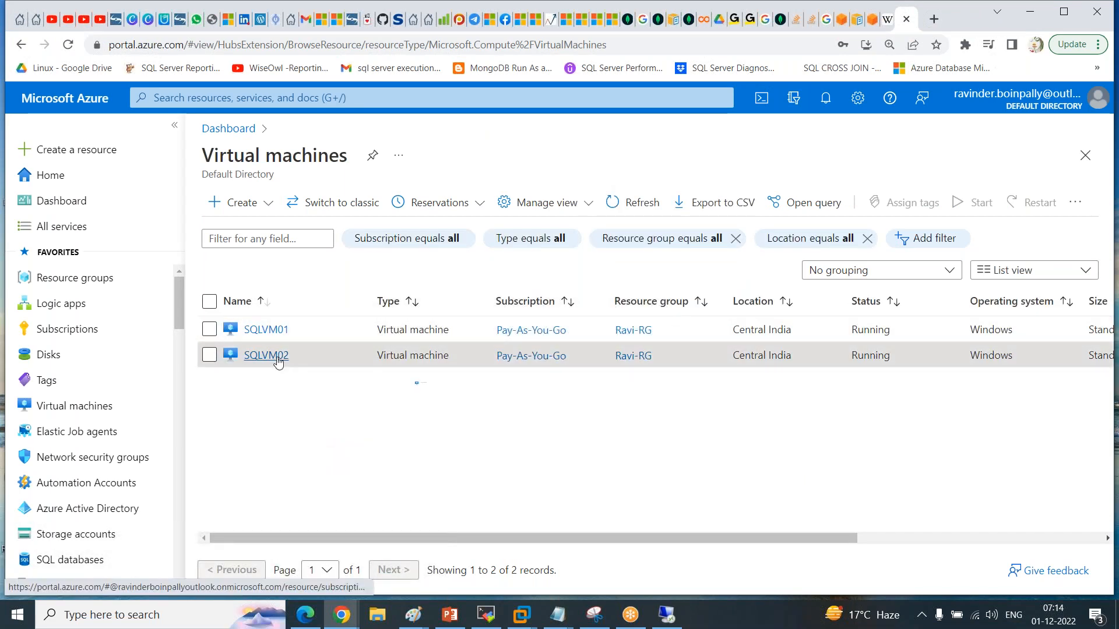
{"action": "left_click", "coordinate": [266, 355]}
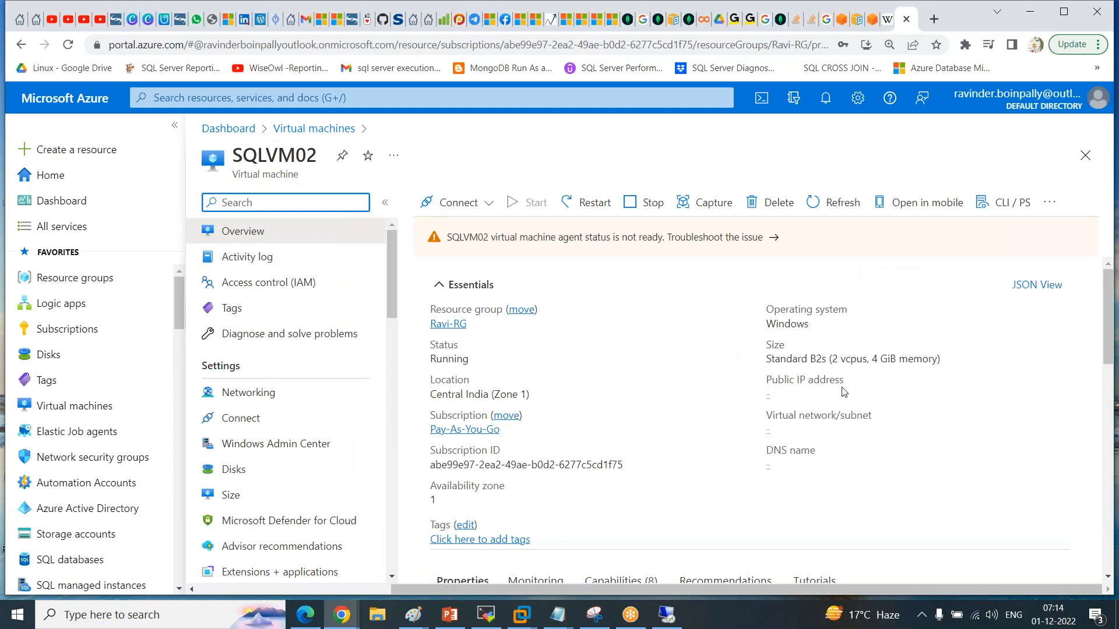
{"action": "left_click", "coordinate": [850, 402]}
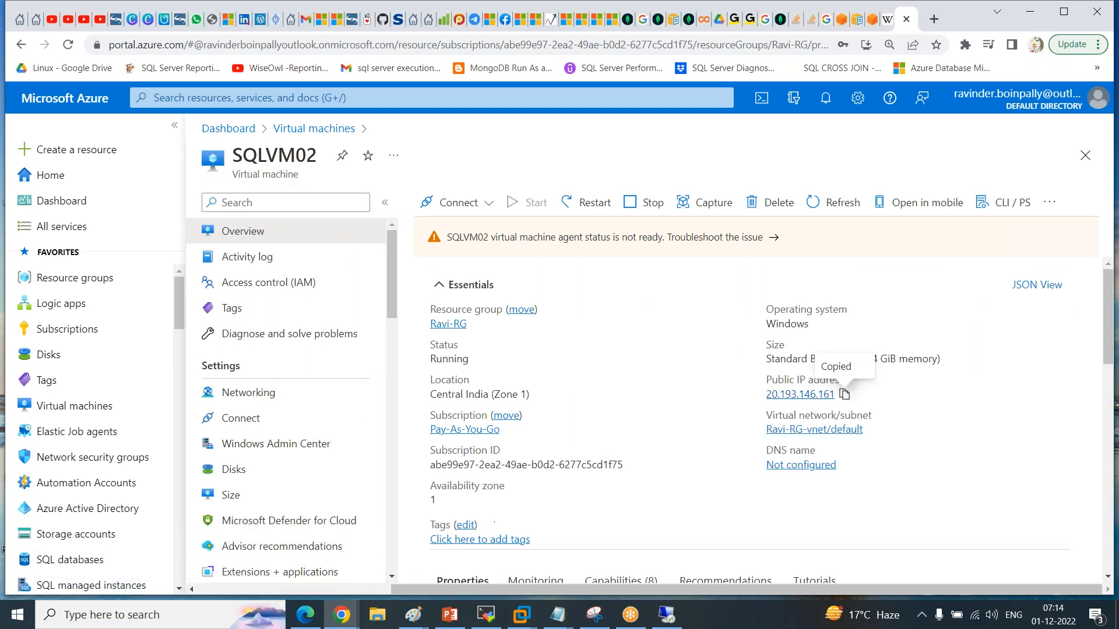
{"action": "left_click", "coordinate": [161, 615]}
{"action": "type", "text": "sts"}
{"action": "key", "text": "BackSpace"}
{"action": "key", "text": "BackSpace"}
{"action": "key", "text": "BackSpace"}
{"action": "type", "text": "mstsc"}
{"action": "key", "text": "Return"}
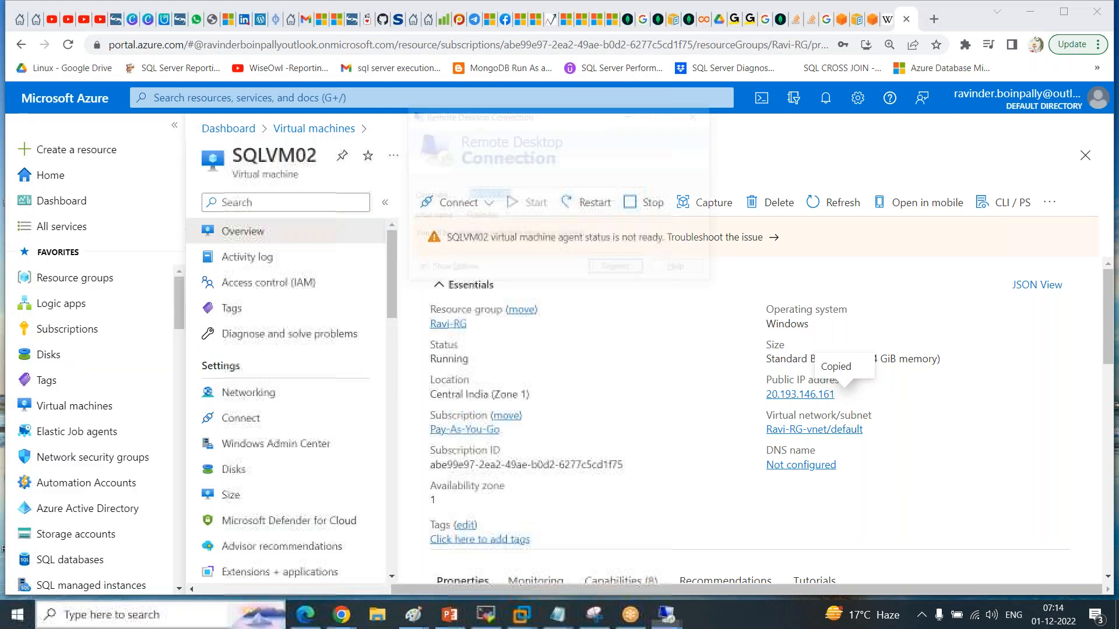
{"action": "key", "text": "ctrl+v"}
{"action": "key", "text": "Return"}
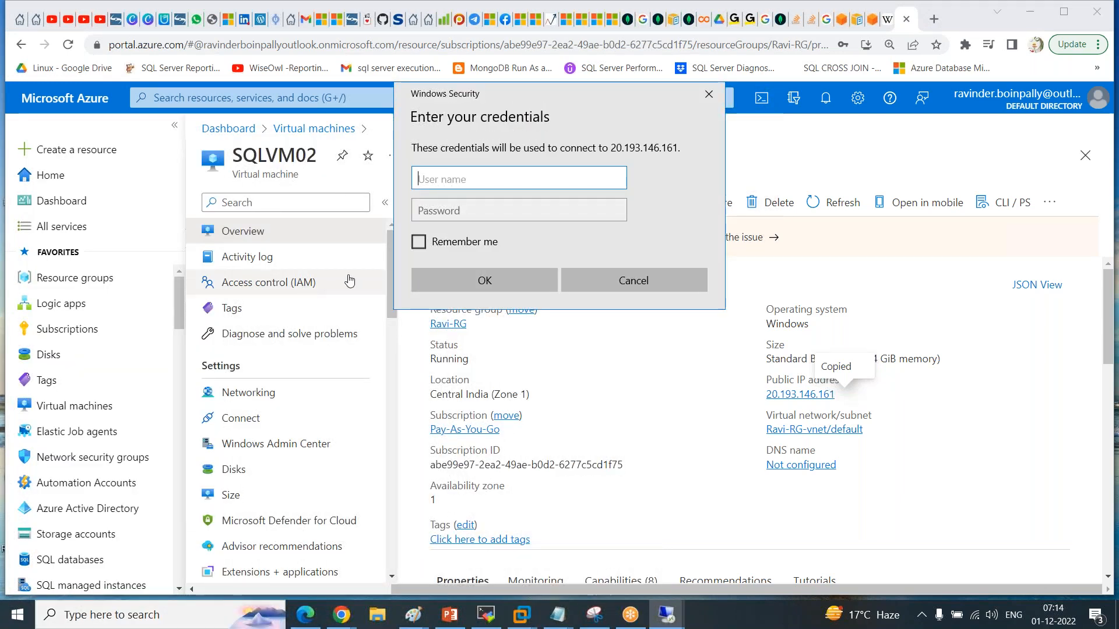
Enter the administrator user name and password for SQLVM02 and accept its certificate warning
{"action": "type", "text": "Ravinder"}
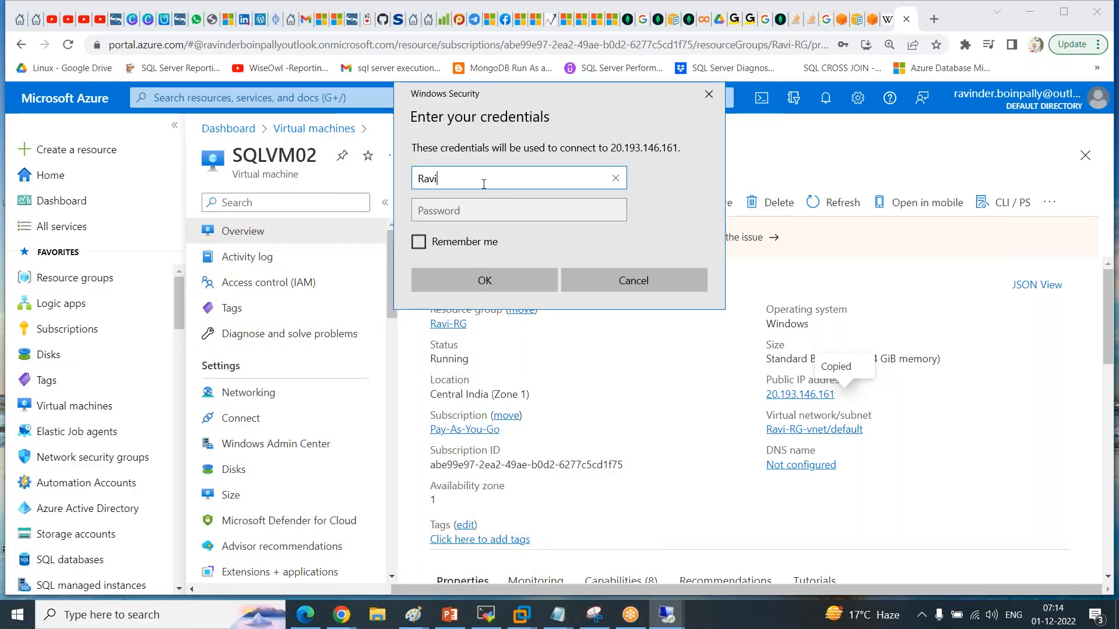
{"action": "key", "text": "Tab"}
{"action": "type", "text": "•••"}
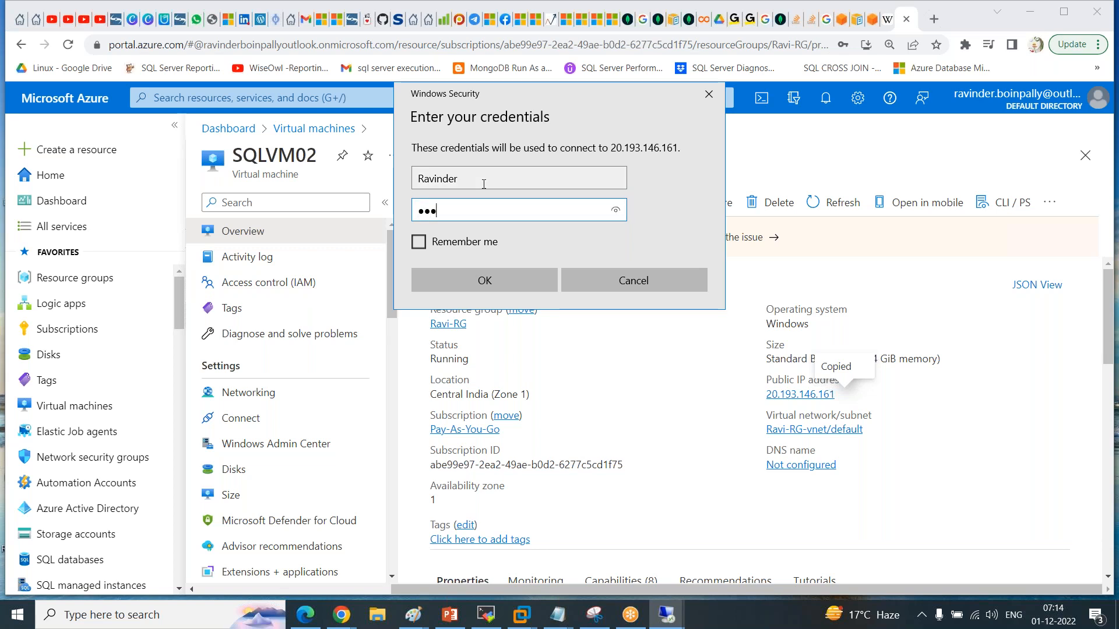
{"action": "type", "text": "•••••••••"}
{"action": "key", "text": "Return"}
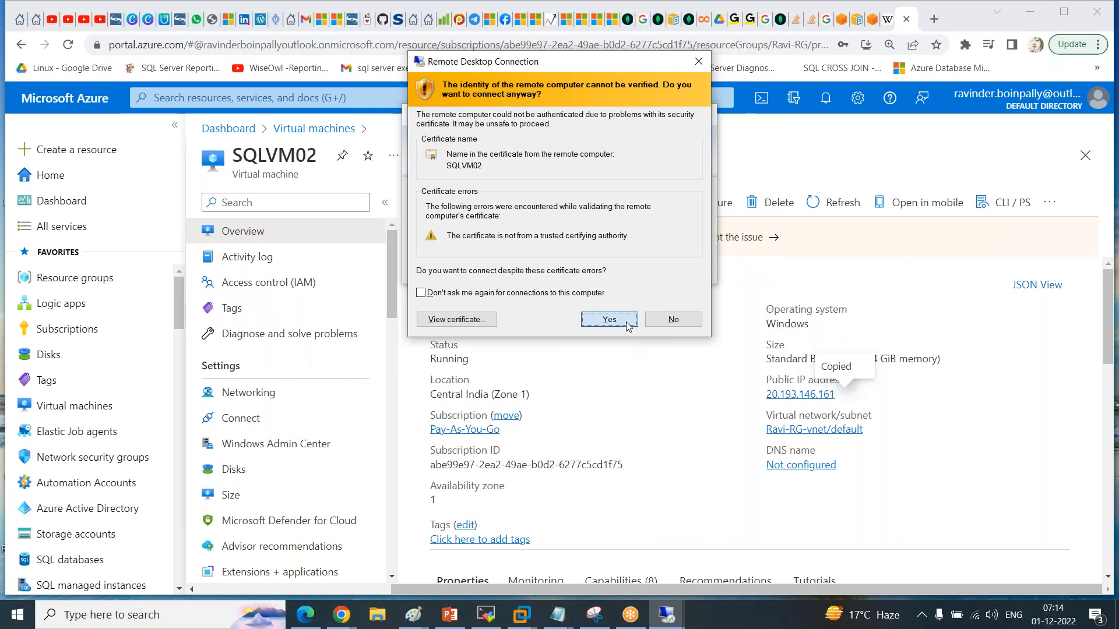
{"action": "left_click", "coordinate": [609, 320]}
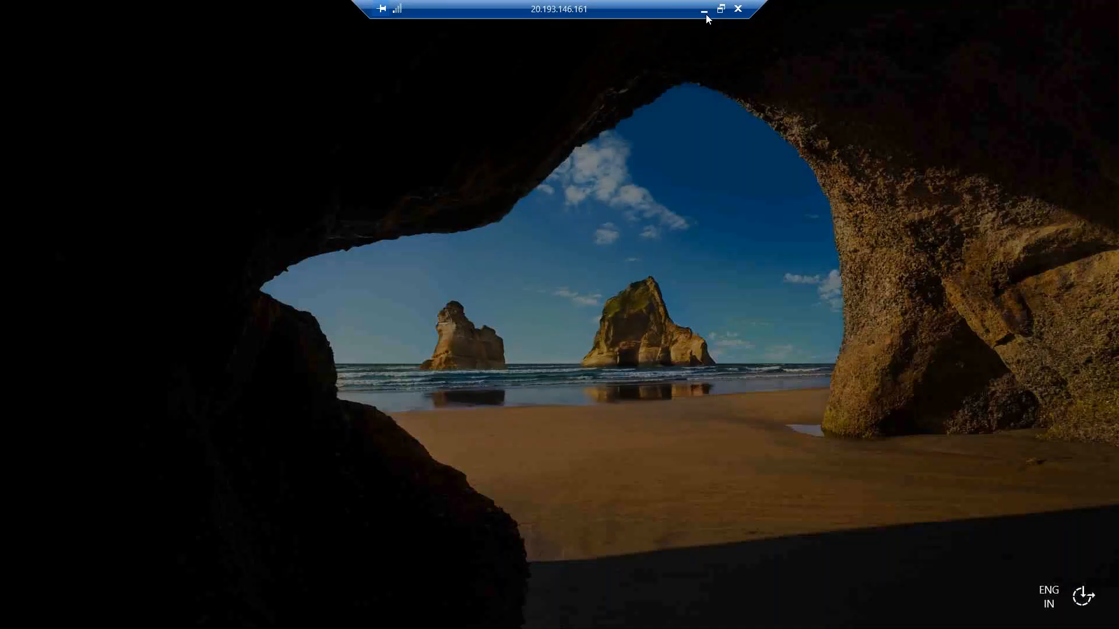
Return to the SQLVM01 session, dismiss the Admin Center prompt, and launch Computer Management from Server Manager Tools
{"action": "left_click", "coordinate": [704, 10]}
{"action": "mouse_move", "coordinate": [670, 619]}
{"action": "left_click", "coordinate": [568, 535]}
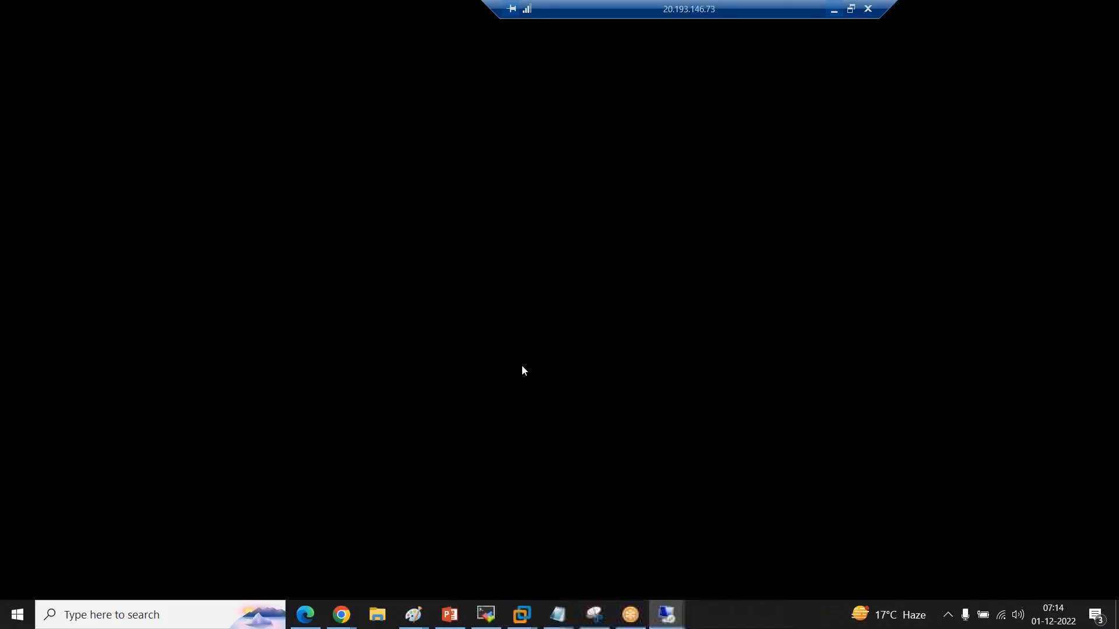
{"action": "left_click", "coordinate": [507, 140]}
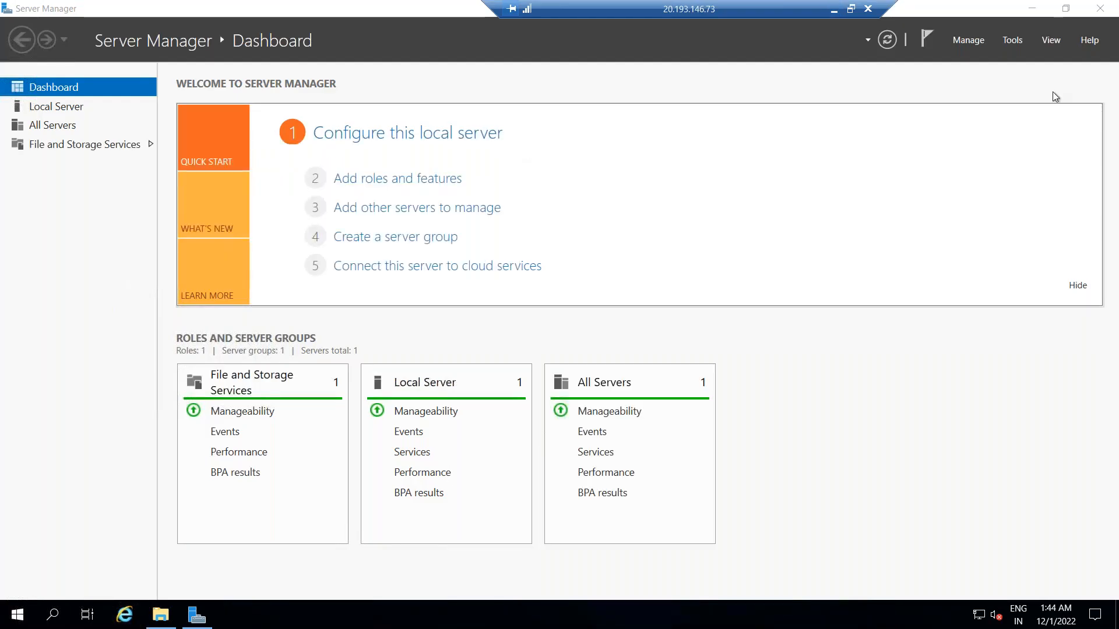
{"action": "left_click", "coordinate": [1023, 39]}
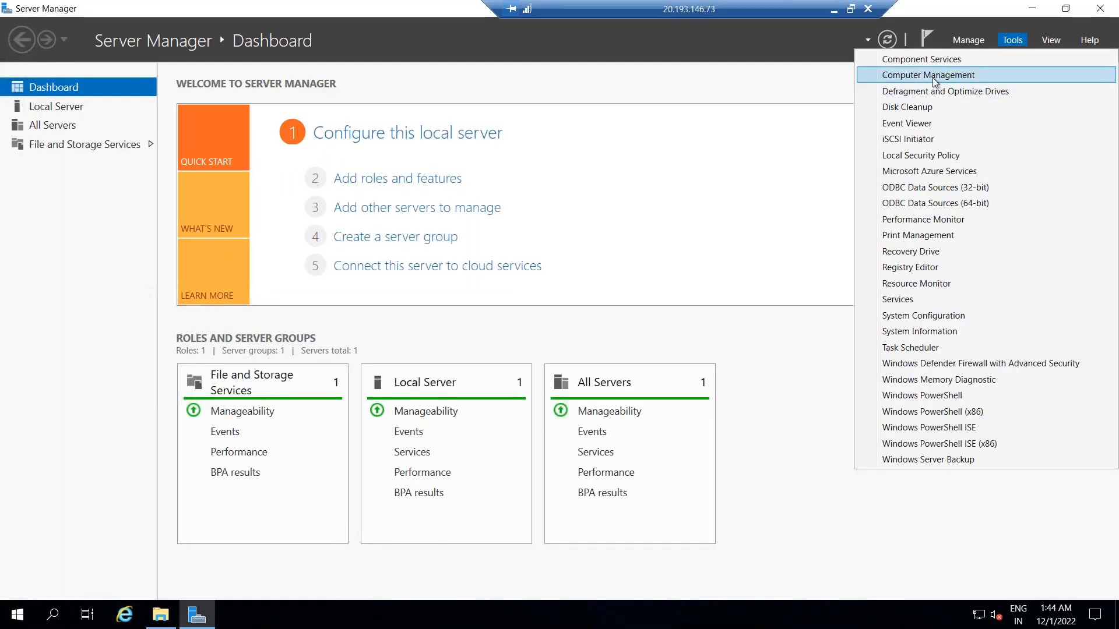
{"action": "left_click", "coordinate": [477, 317]}
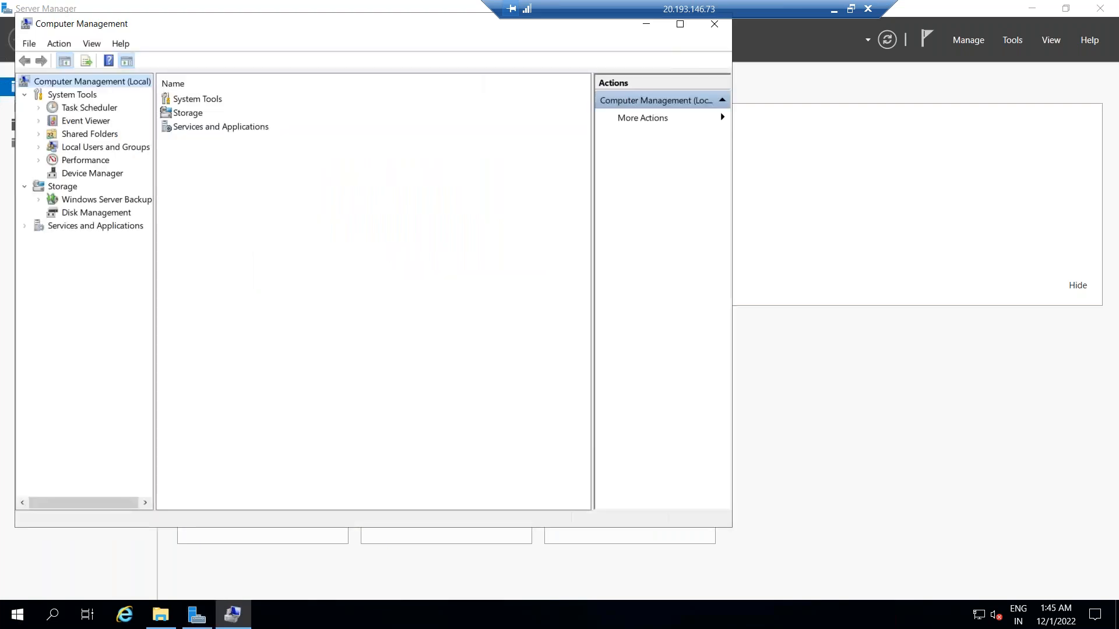
Open Disk Management in a maximised window and initialize Disks 2–5 as GPT
{"action": "left_click", "coordinate": [99, 213]}
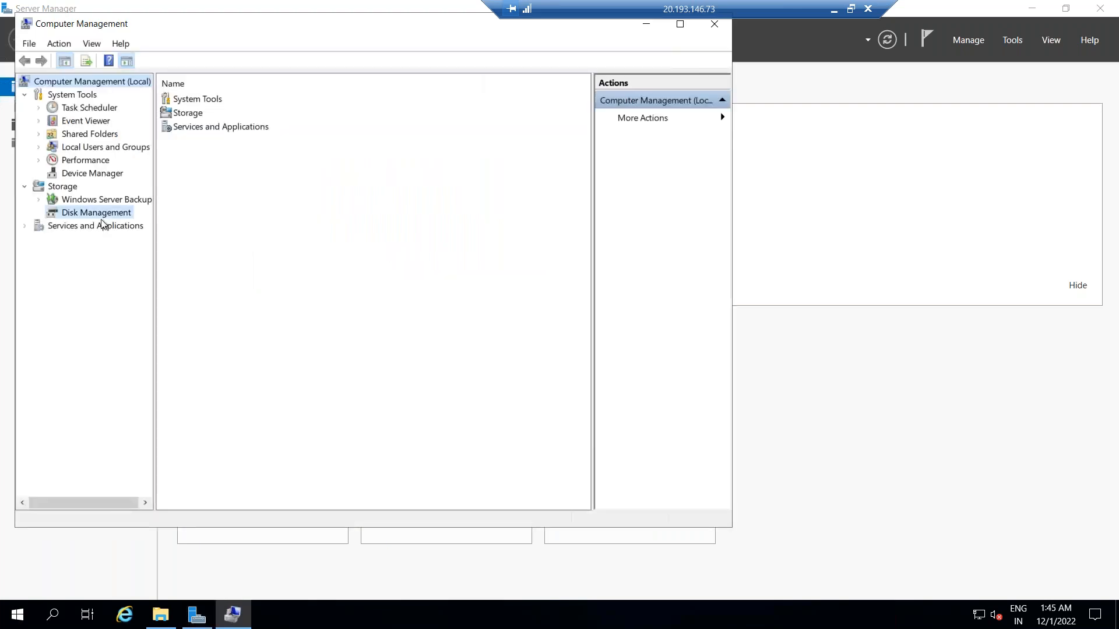
{"action": "double_click", "coordinate": [70, 27]}
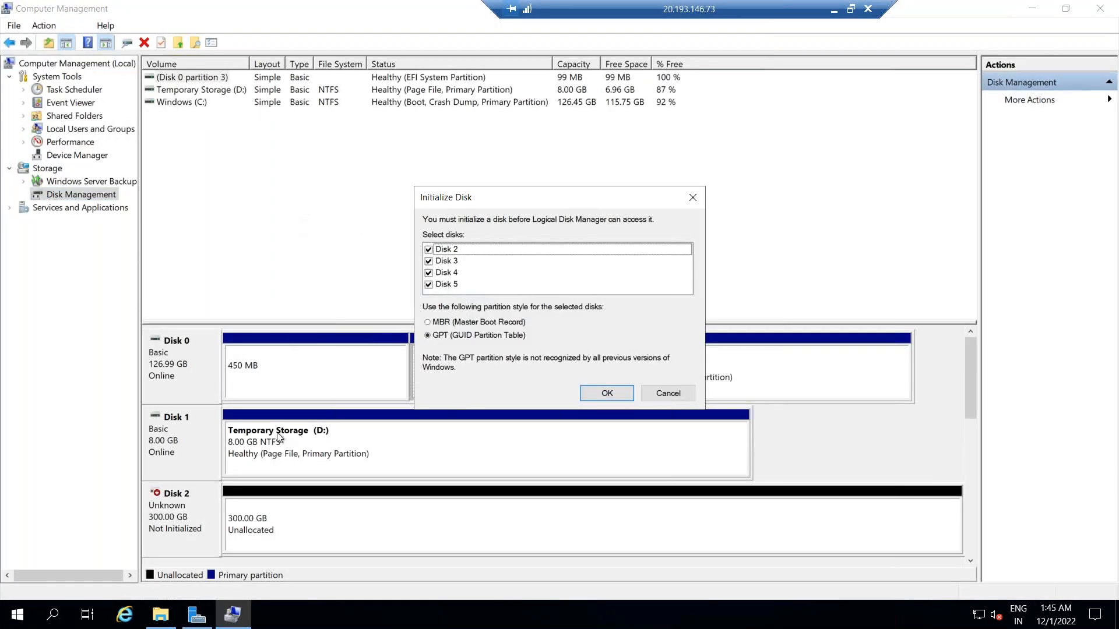
{"action": "left_click", "coordinate": [606, 396]}
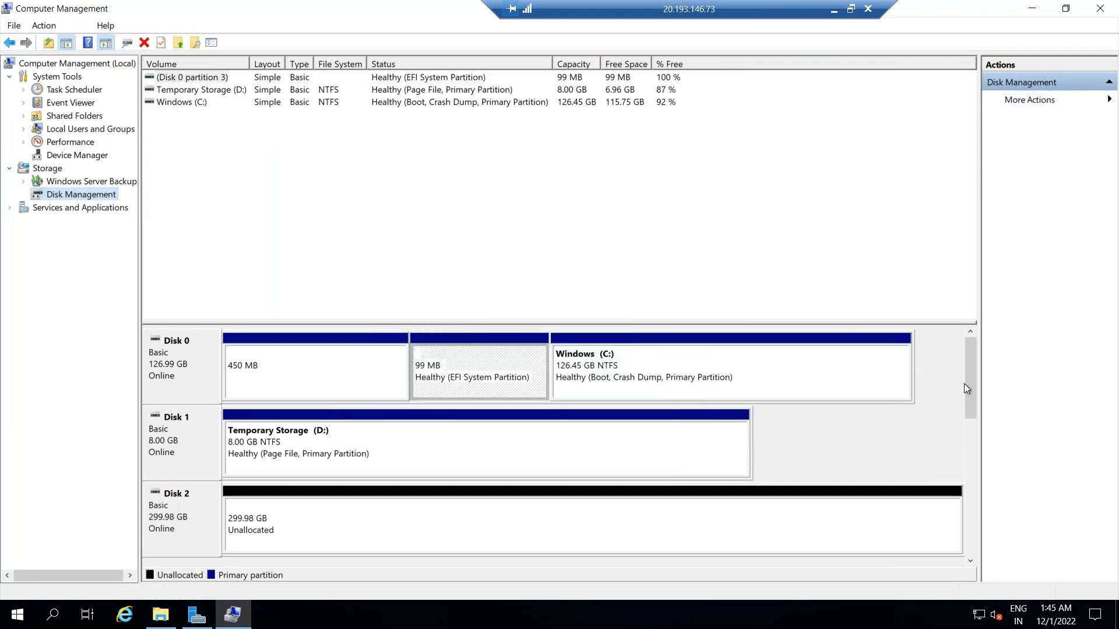
{"action": "left_click_drag", "start_coordinate": [970, 380], "coordinate": [971, 420]}
Create a full-size 307182 MB NTFS volume F: on Disk 2 with 64K allocation units
{"action": "right_click", "coordinate": [242, 465]}
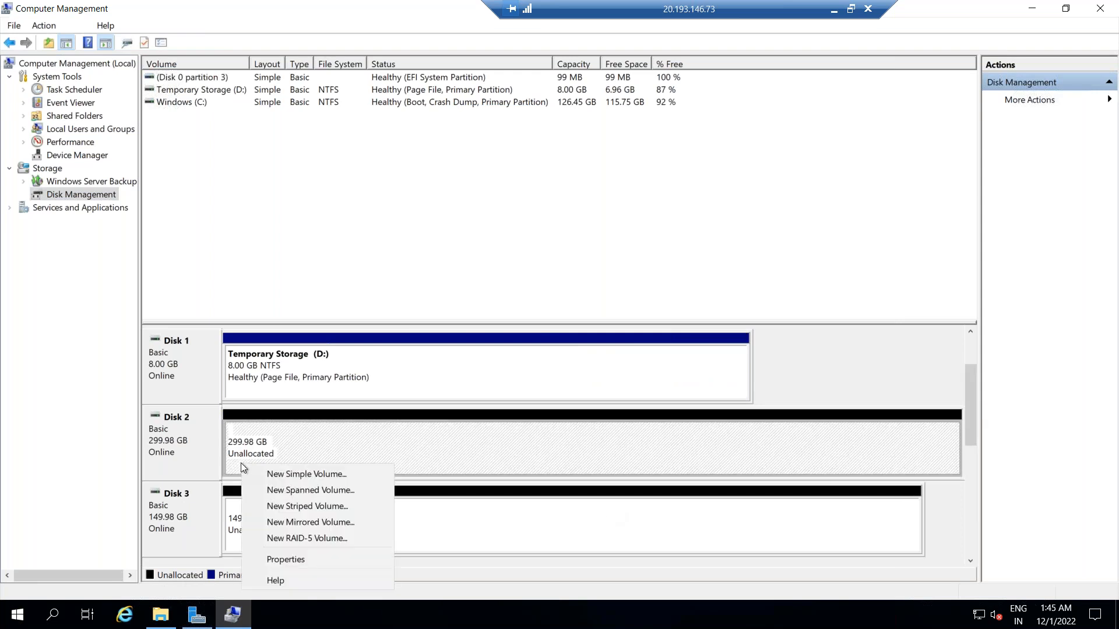
{"action": "left_click", "coordinate": [360, 475]}
{"action": "left_click", "coordinate": [419, 338]}
{"action": "left_click", "coordinate": [419, 338]}
{"action": "left_click", "coordinate": [418, 338]}
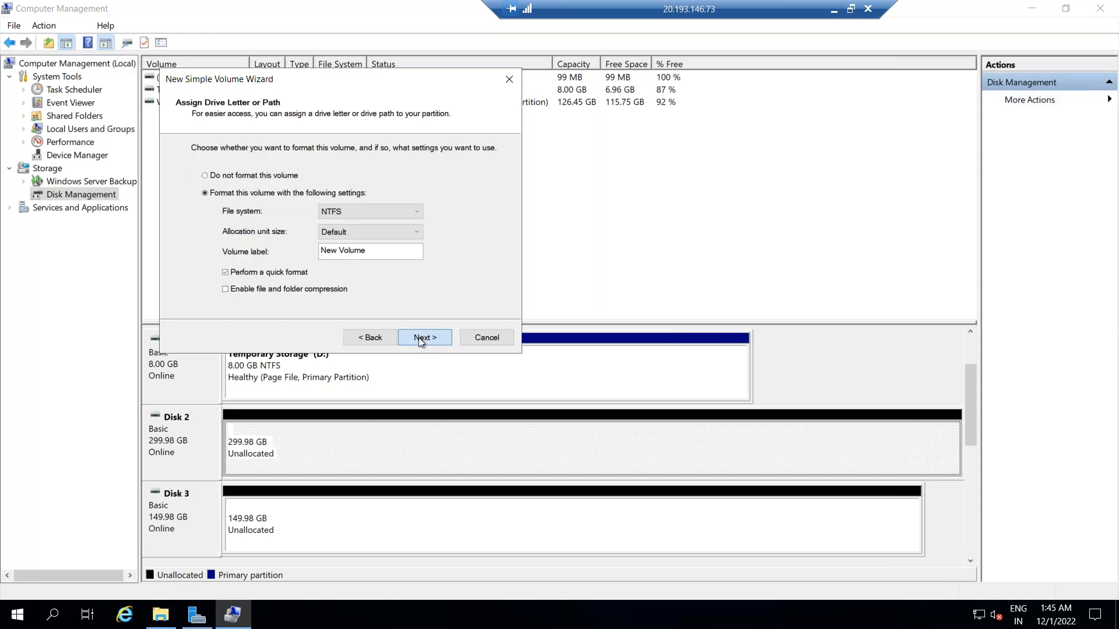
{"action": "left_click", "coordinate": [419, 230]}
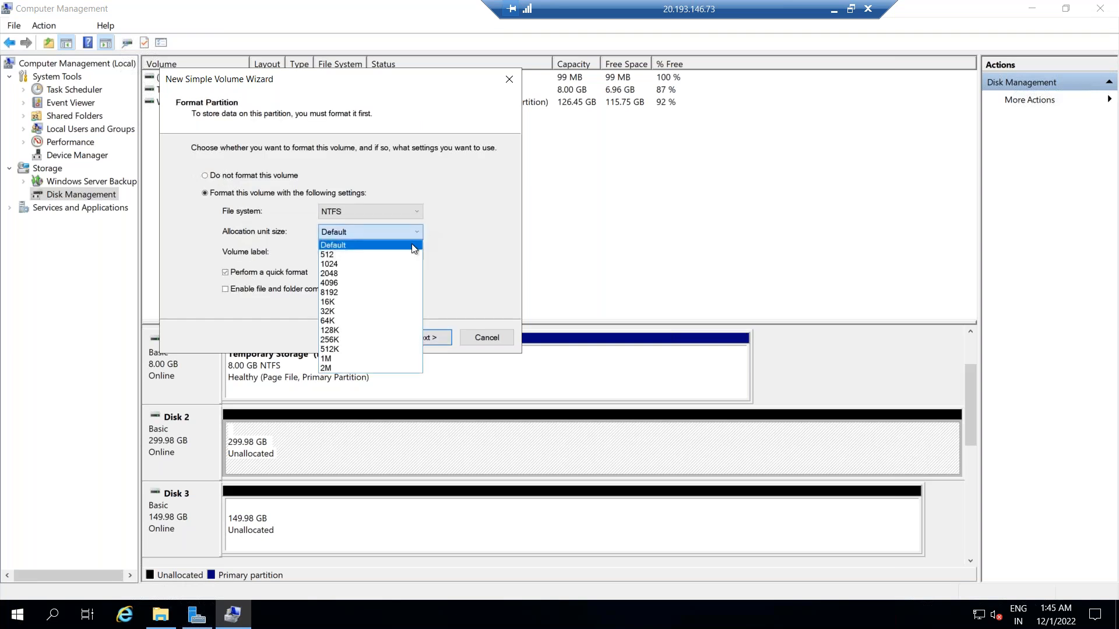
{"action": "left_click", "coordinate": [348, 321]}
{"action": "left_click", "coordinate": [430, 337]}
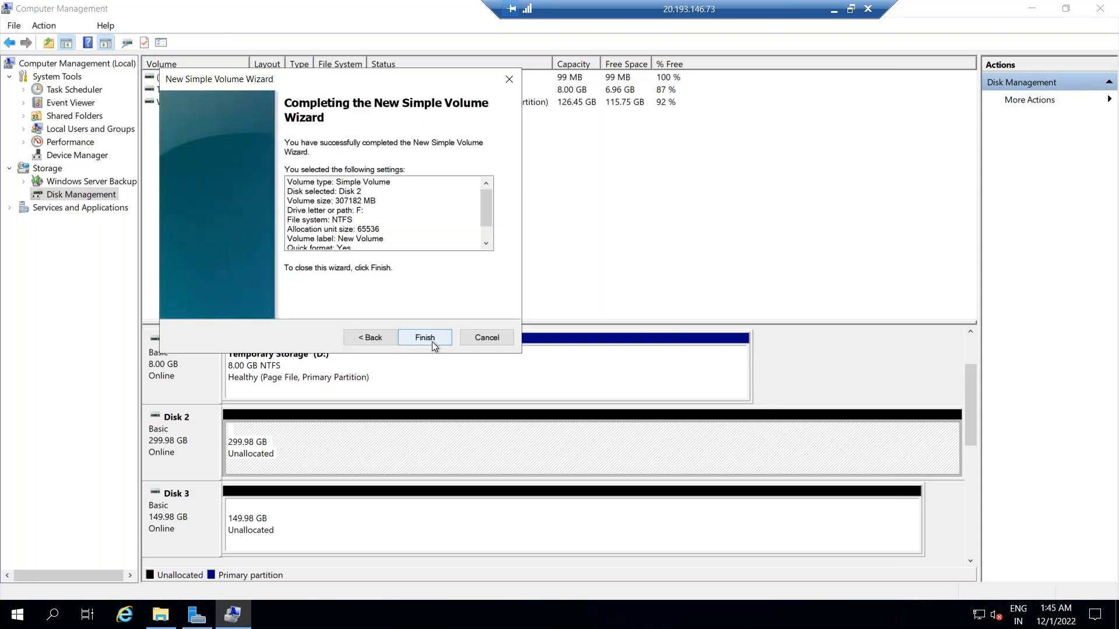
{"action": "left_click", "coordinate": [431, 342]}
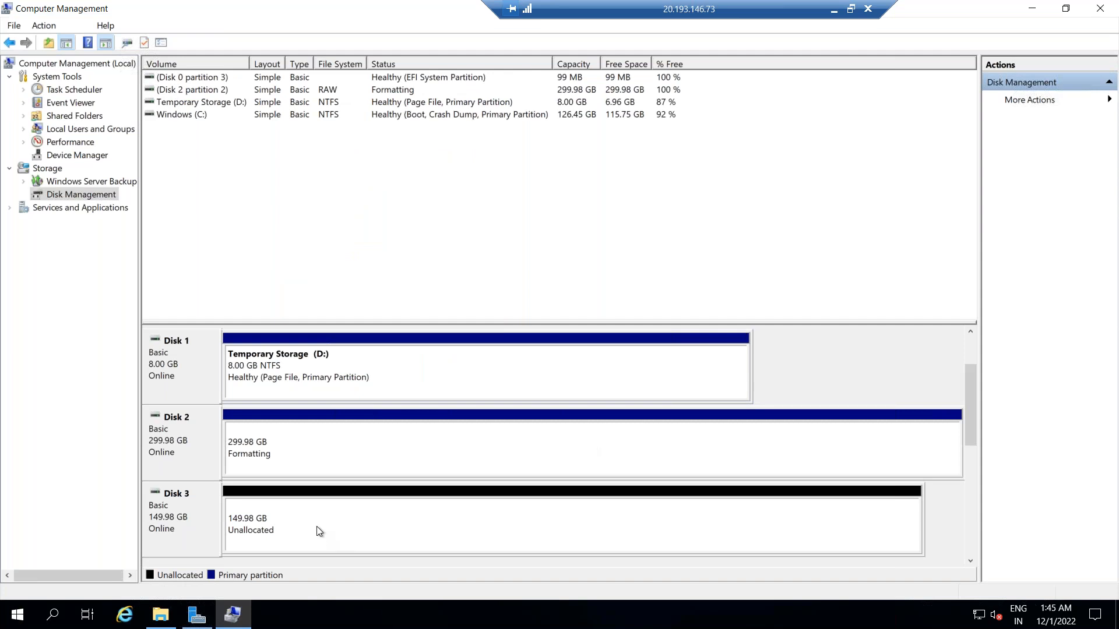
Create a full-size 153582 MB NTFS volume G: on Disk 3 with 64K allocation units
{"action": "right_click", "coordinate": [325, 544]}
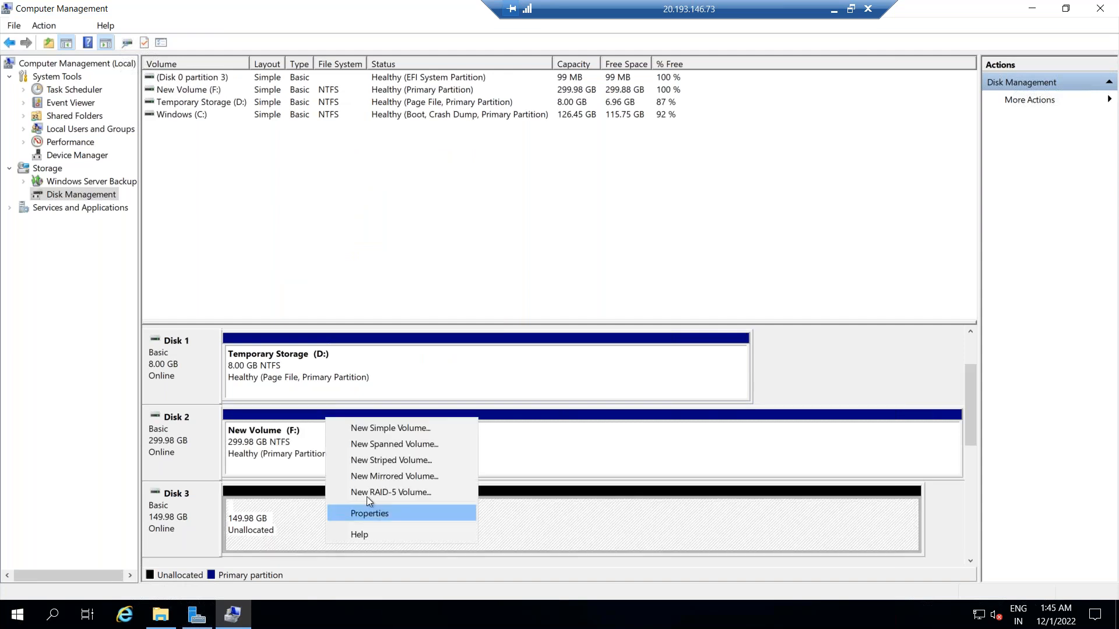
{"action": "left_click", "coordinate": [385, 429]}
{"action": "left_click", "coordinate": [435, 338]}
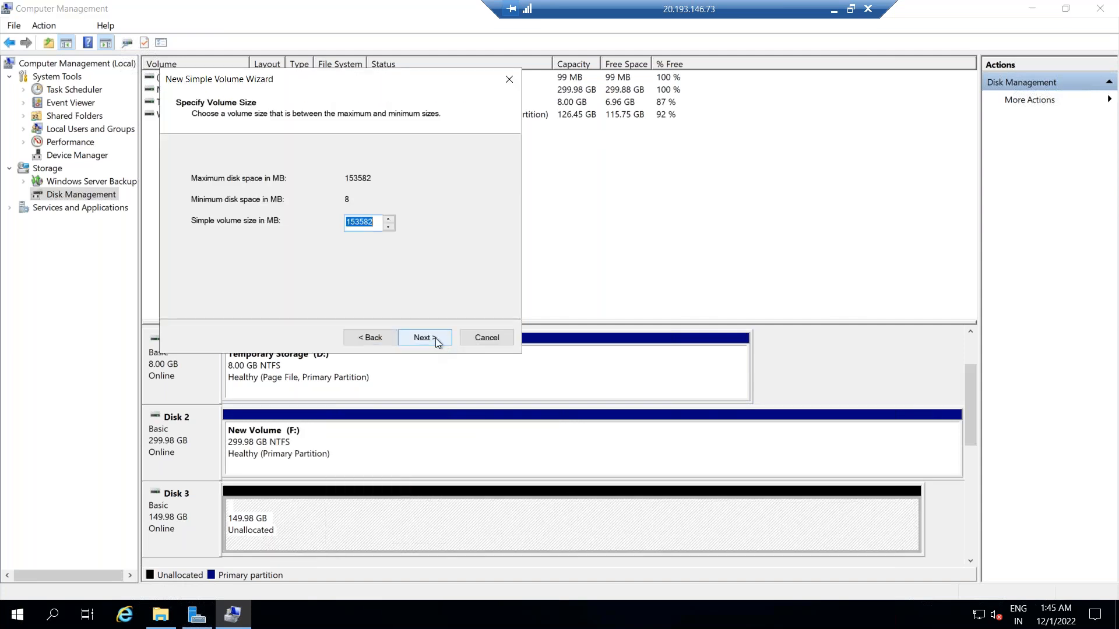
{"action": "left_click", "coordinate": [434, 343]}
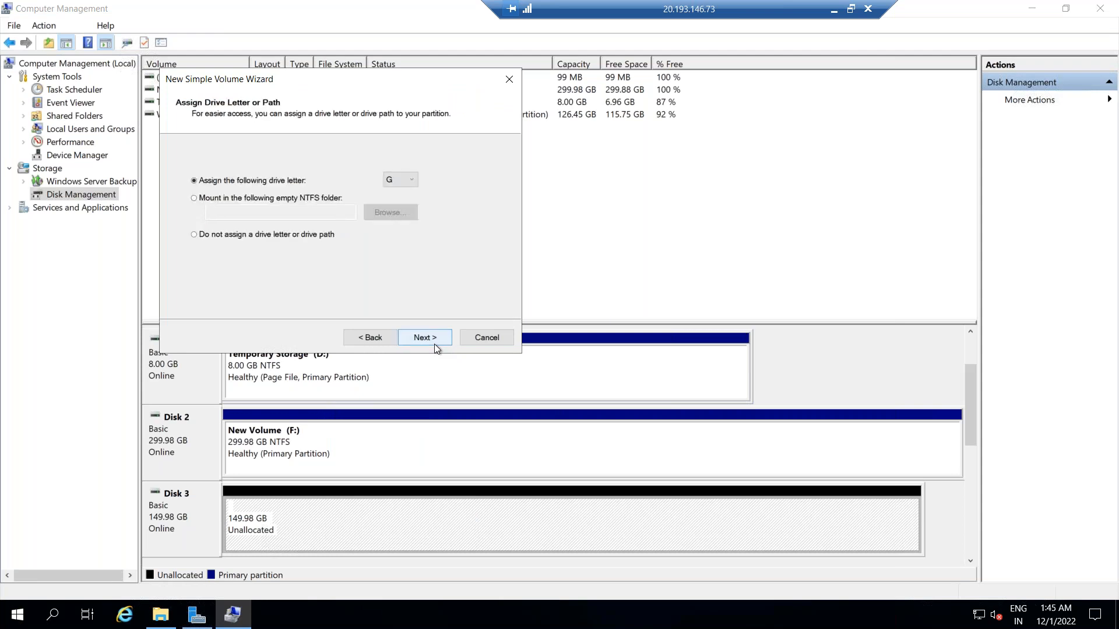
{"action": "left_click", "coordinate": [435, 343]}
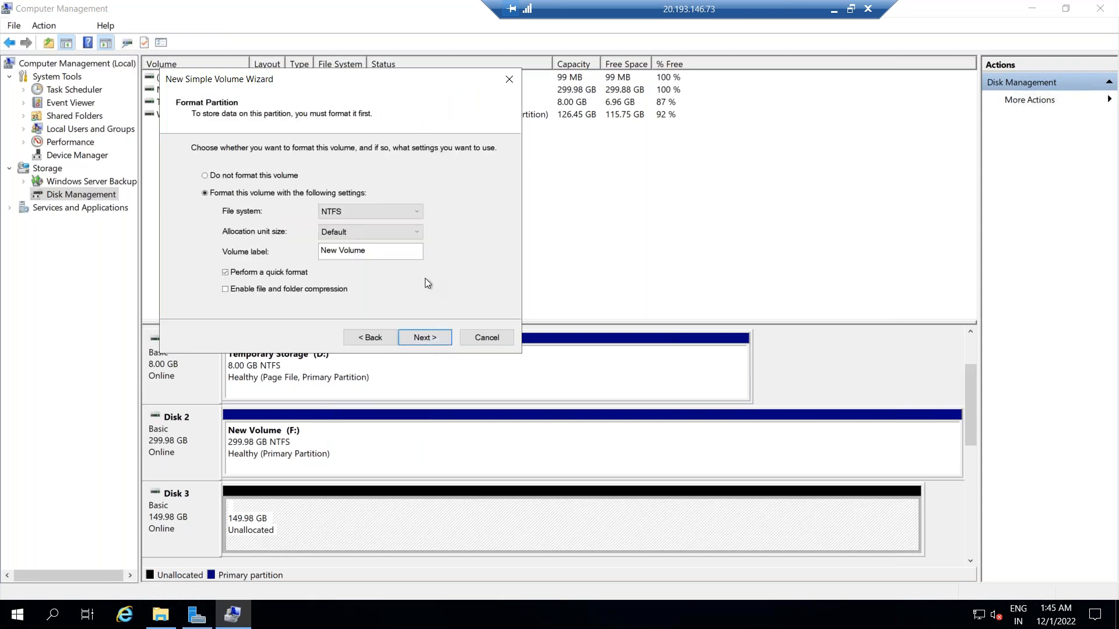
{"action": "left_click", "coordinate": [415, 233]}
{"action": "left_click", "coordinate": [355, 321]}
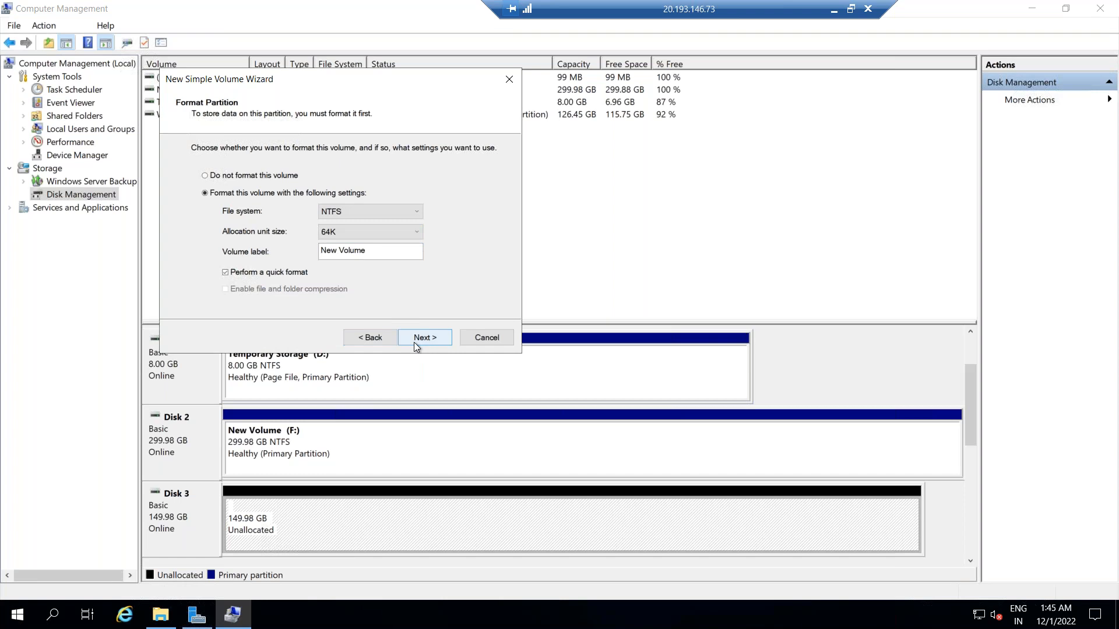
{"action": "left_click", "coordinate": [415, 342]}
{"action": "left_click", "coordinate": [435, 339]}
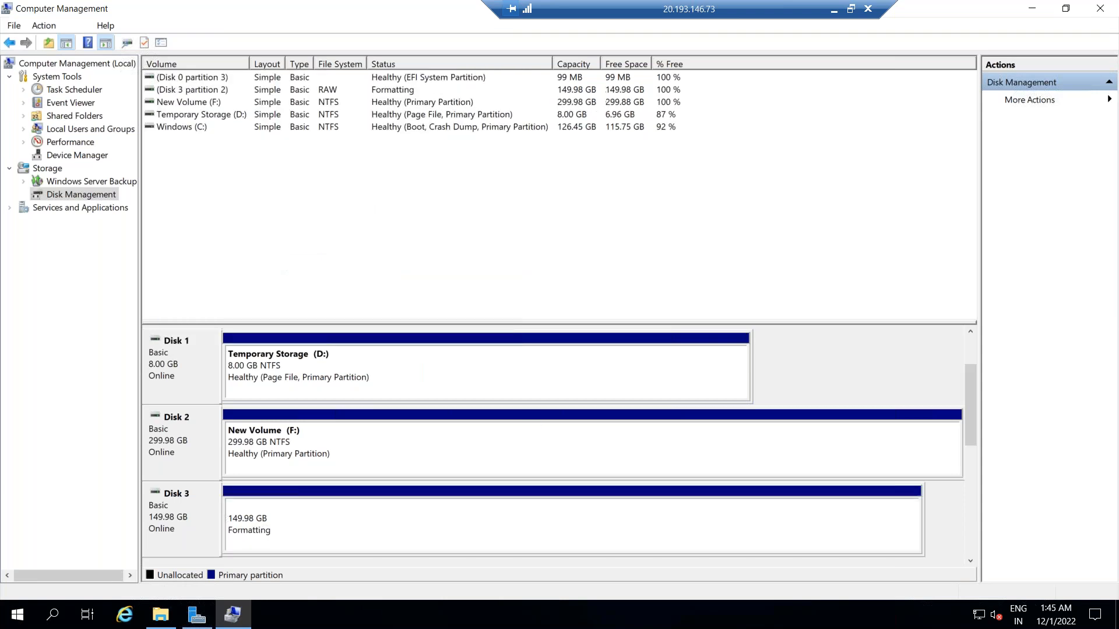
{"action": "left_click", "coordinate": [971, 561]}
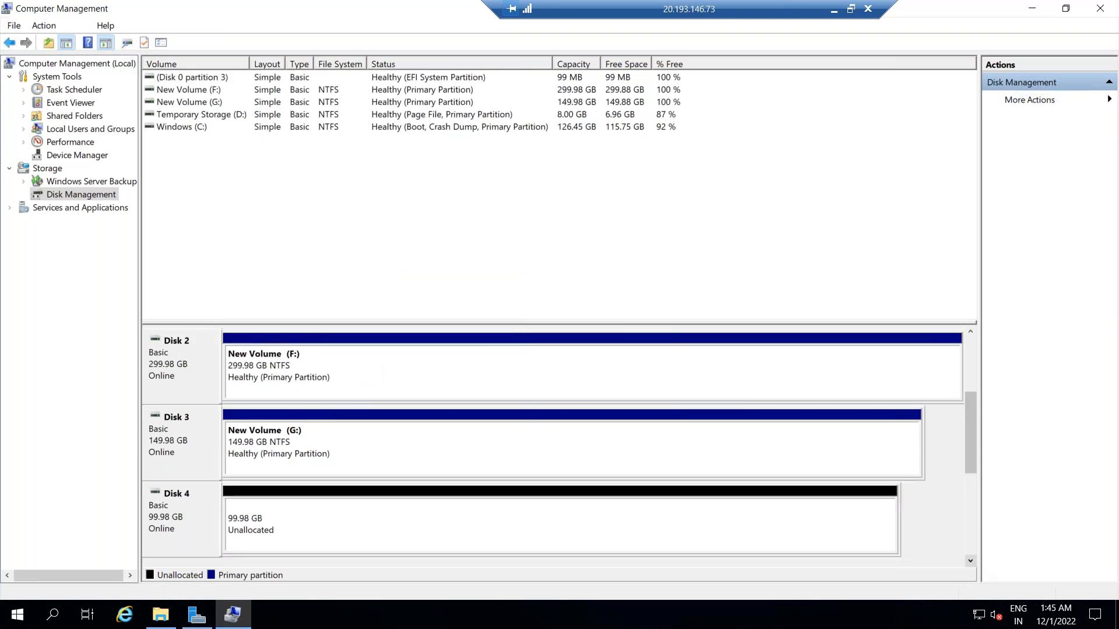
{"action": "left_click", "coordinate": [971, 561]}
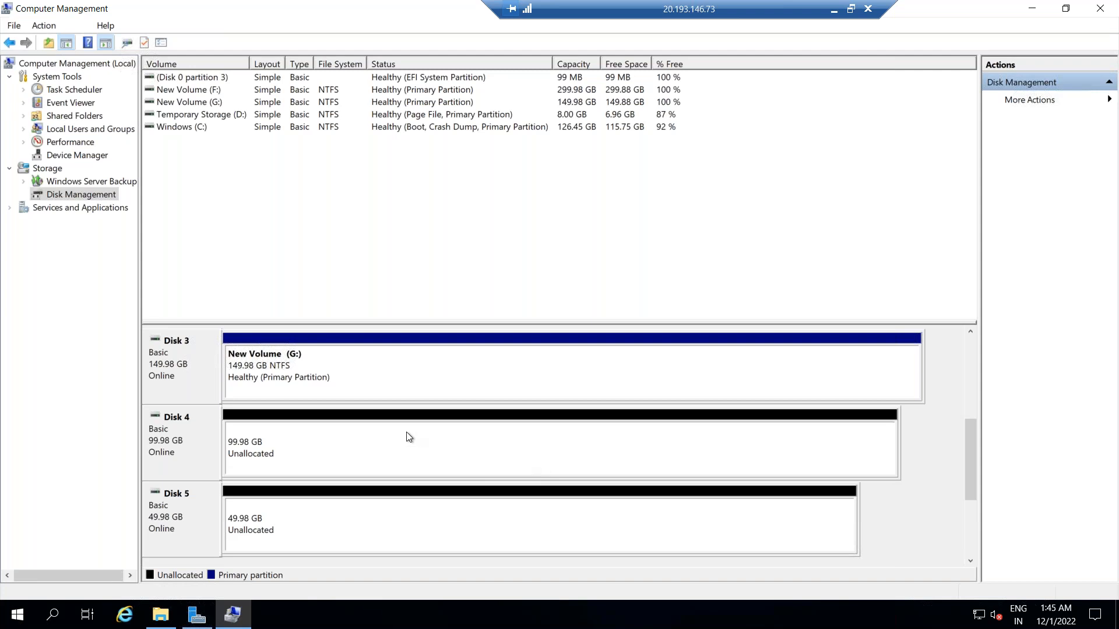
Create a full-size 102382 MB NTFS volume H: on Disk 4 with 64K allocation units
{"action": "right_click", "coordinate": [255, 459]}
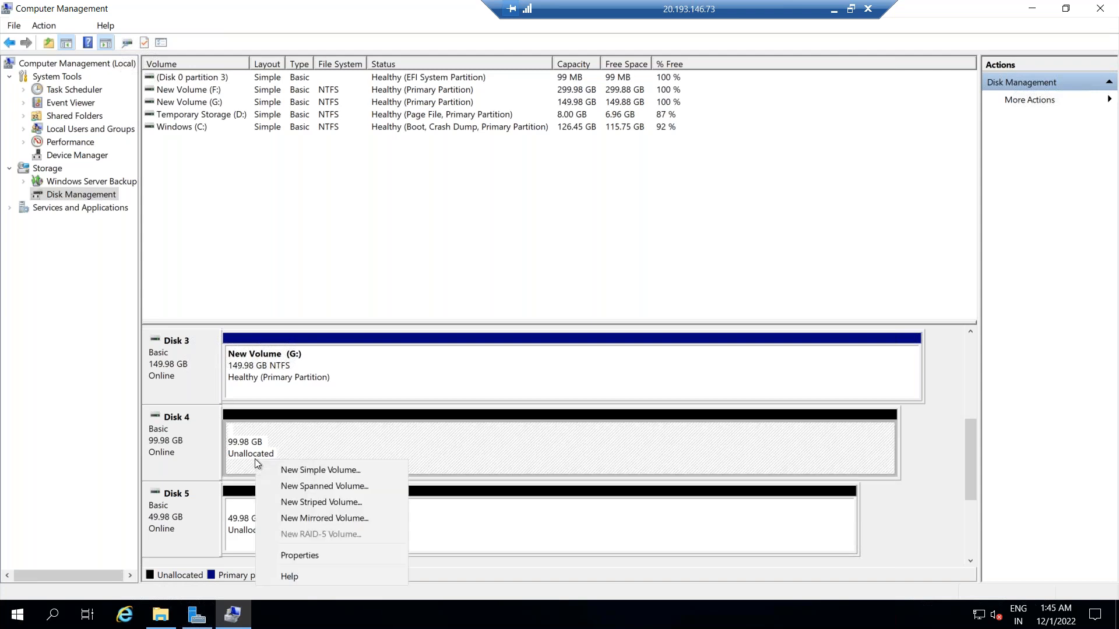
{"action": "left_click", "coordinate": [313, 469]}
{"action": "left_click", "coordinate": [436, 336]}
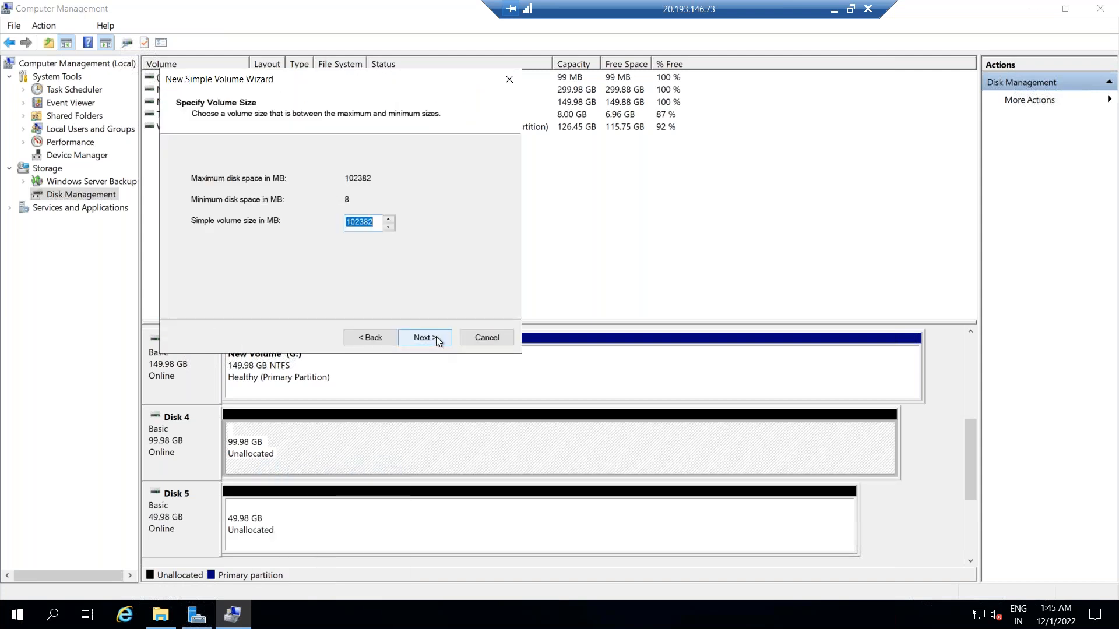
{"action": "left_click", "coordinate": [436, 337]}
{"action": "left_click", "coordinate": [436, 337]}
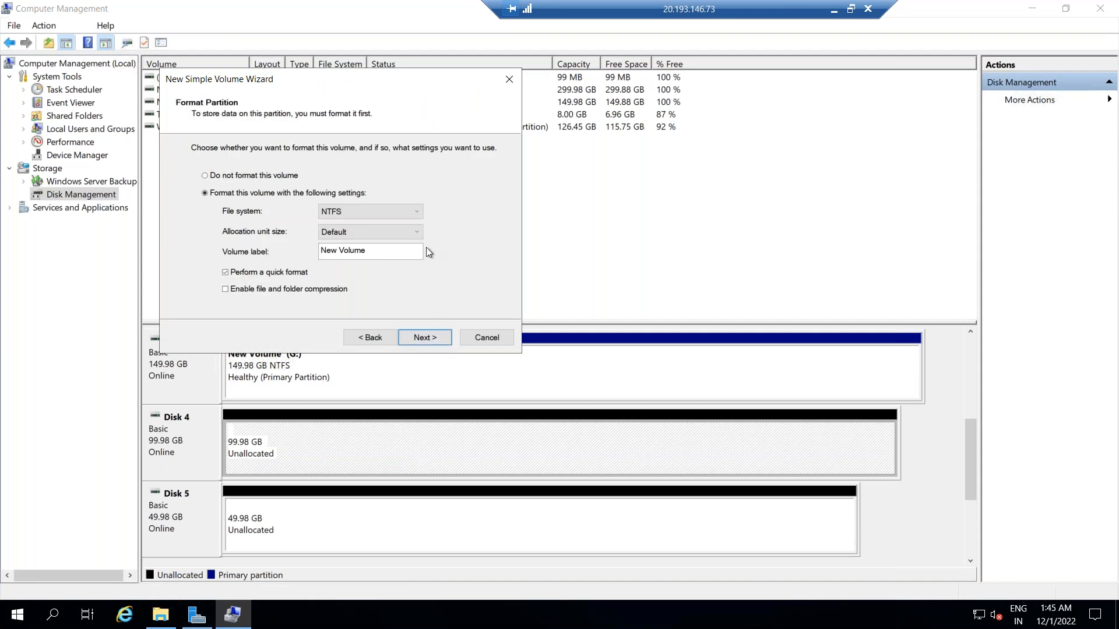
{"action": "left_click", "coordinate": [417, 232]}
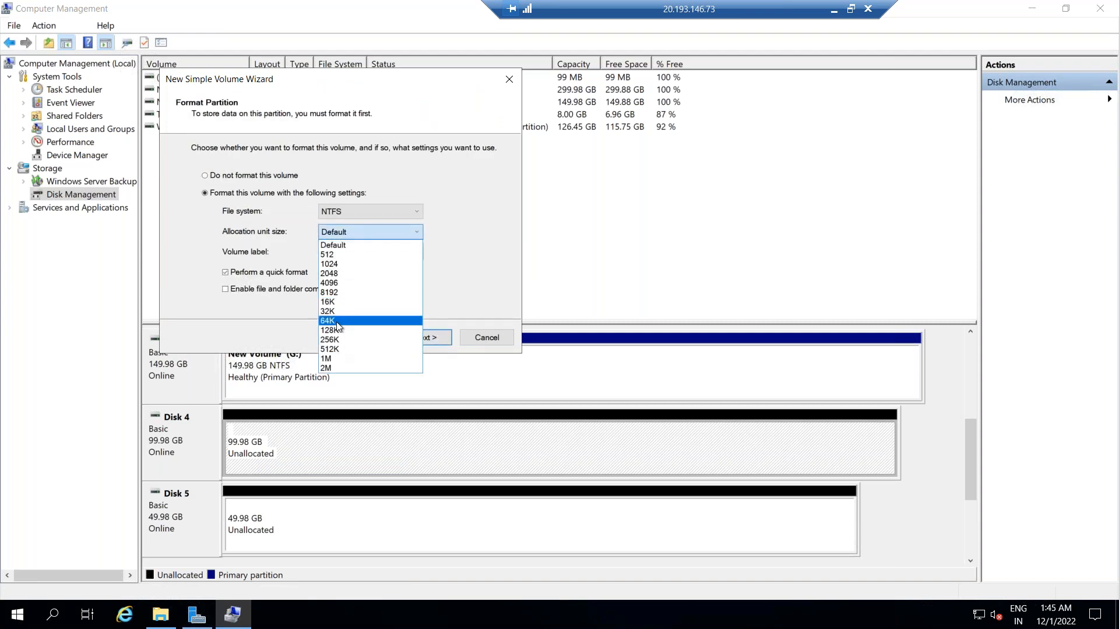
{"action": "left_click", "coordinate": [337, 323]}
{"action": "left_click", "coordinate": [452, 339]}
{"action": "left_click", "coordinate": [437, 339]}
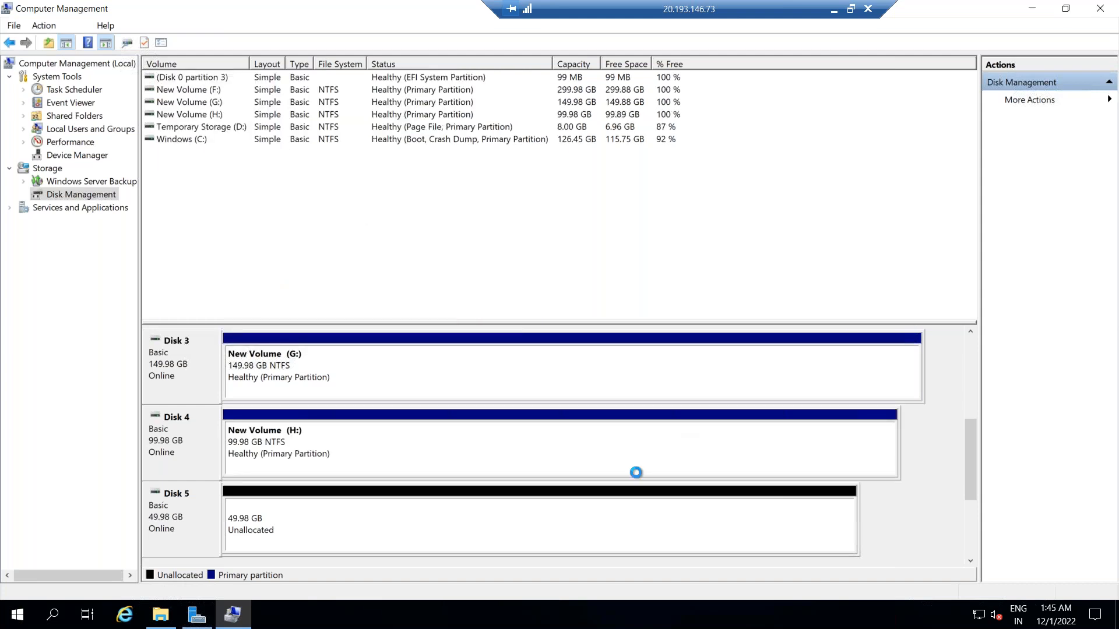
Create a full-size NTFS volume I: on Disk 5 with 64K allocation units
{"action": "right_click", "coordinate": [460, 526]}
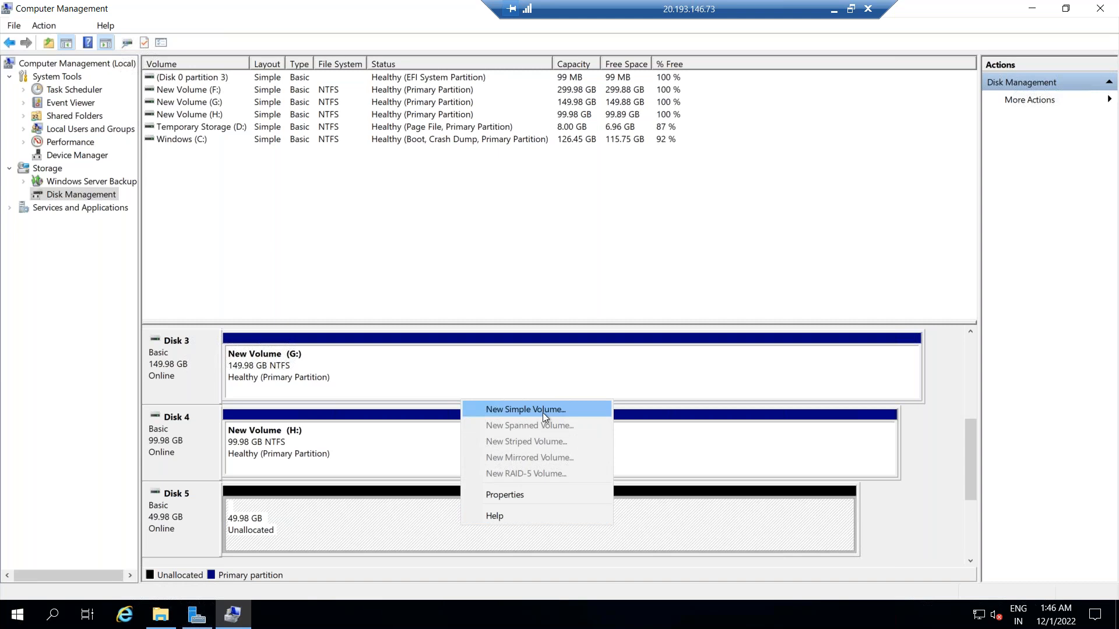
{"action": "left_click", "coordinate": [544, 411]}
{"action": "left_click", "coordinate": [425, 338]}
{"action": "left_click", "coordinate": [428, 337]}
{"action": "left_click", "coordinate": [428, 337]}
{"action": "left_click", "coordinate": [416, 232]}
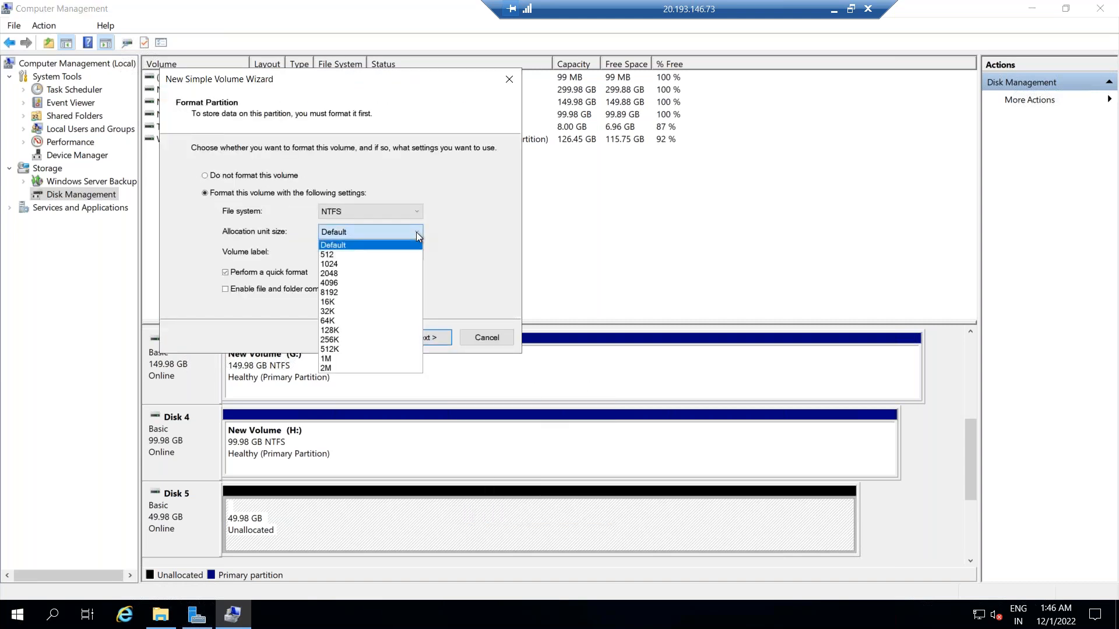
{"action": "left_click", "coordinate": [357, 319]}
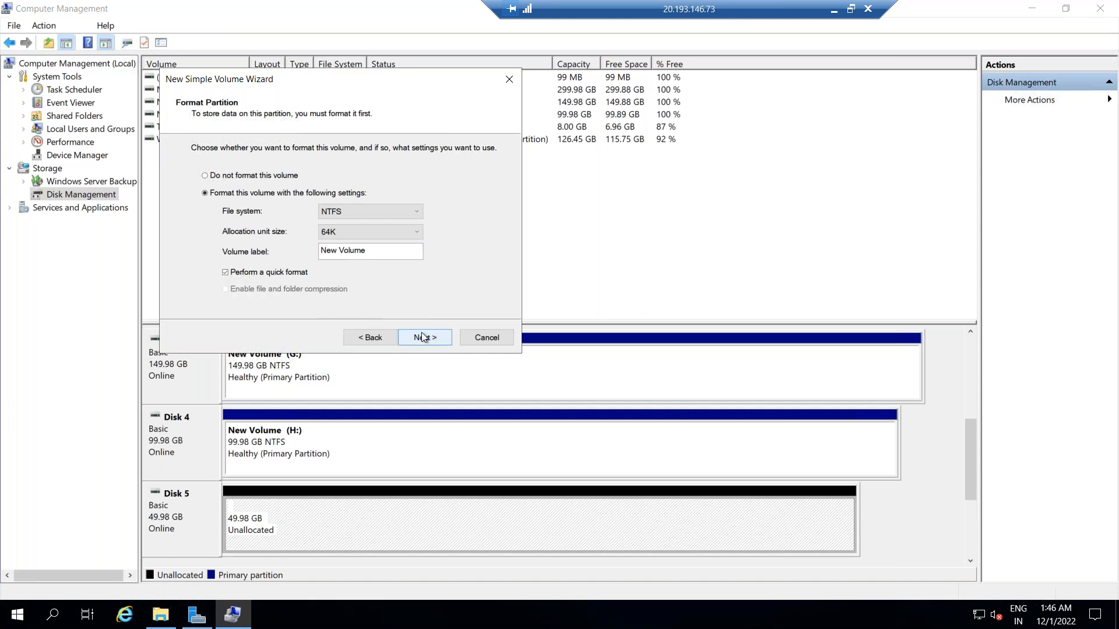
{"action": "left_click", "coordinate": [426, 339]}
{"action": "left_click", "coordinate": [425, 337]}
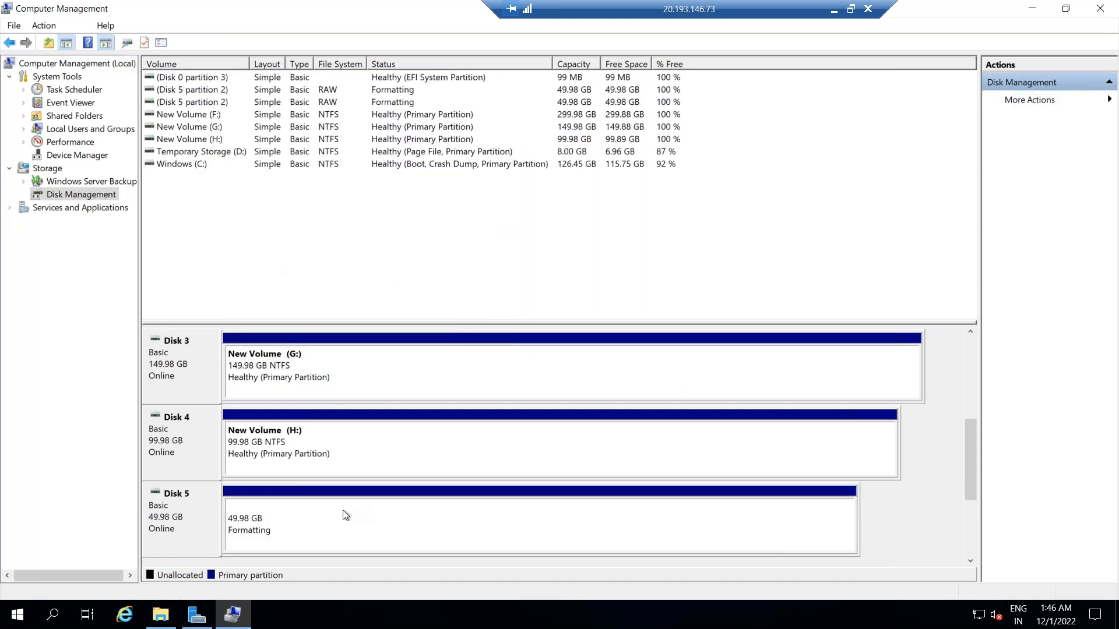
{"action": "left_click", "coordinate": [161, 615]}
Refresh This PC, then rename drive F: to SQLData and drive G: to SQLlogs
{"action": "right_click", "coordinate": [814, 298]}
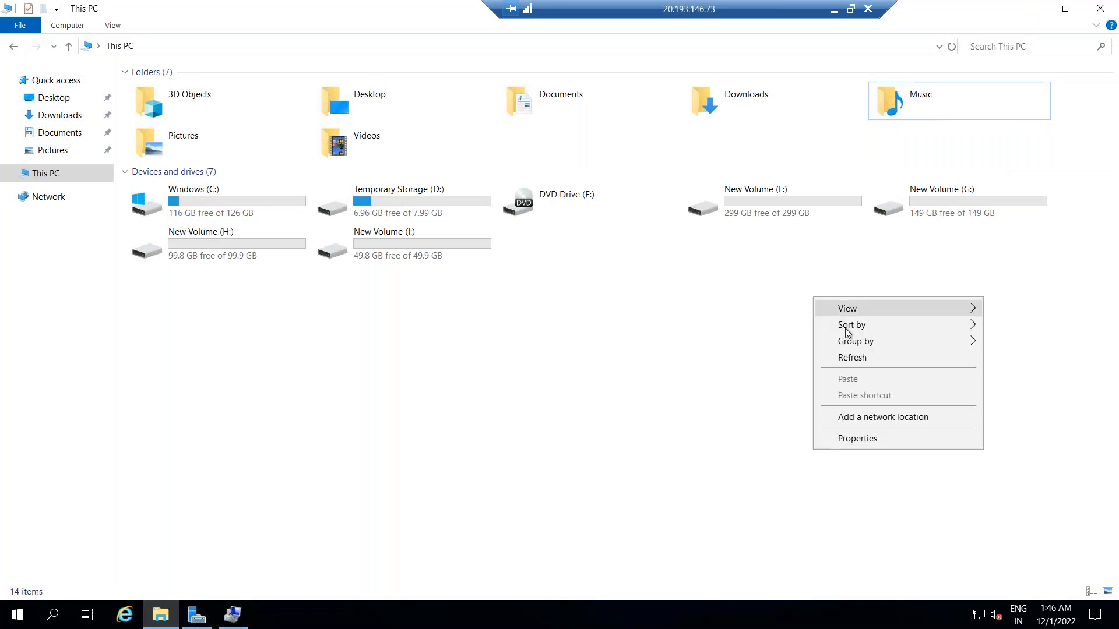
{"action": "left_click", "coordinate": [860, 362]}
{"action": "left_click", "coordinate": [764, 199]}
{"action": "right_click", "coordinate": [764, 198]}
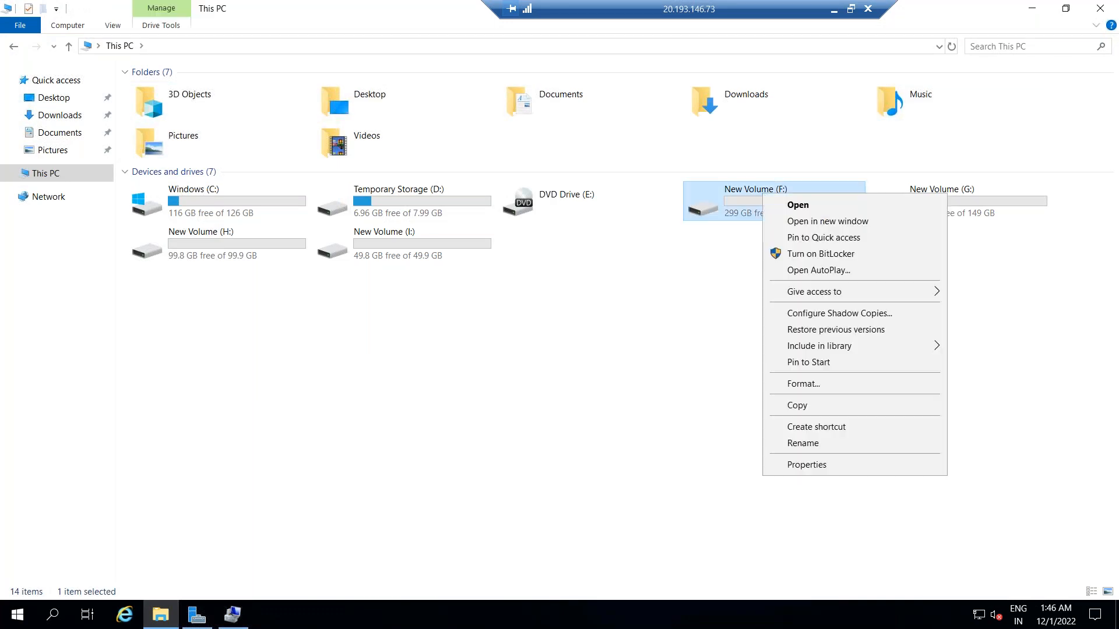
{"action": "left_click", "coordinate": [803, 443]}
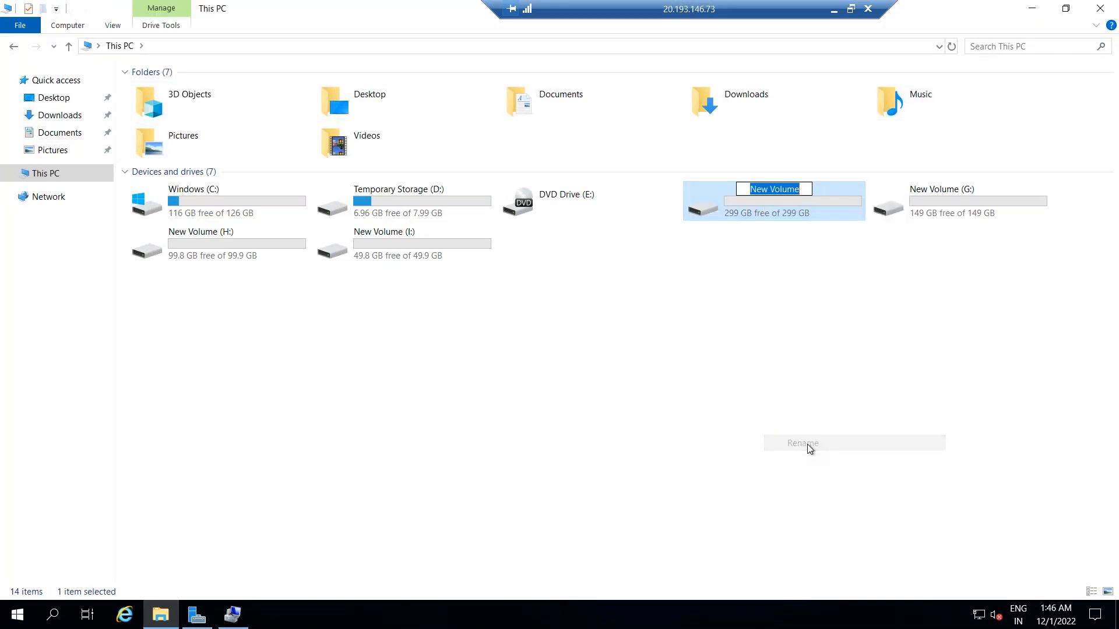
{"action": "type", "text": "SQLData"}
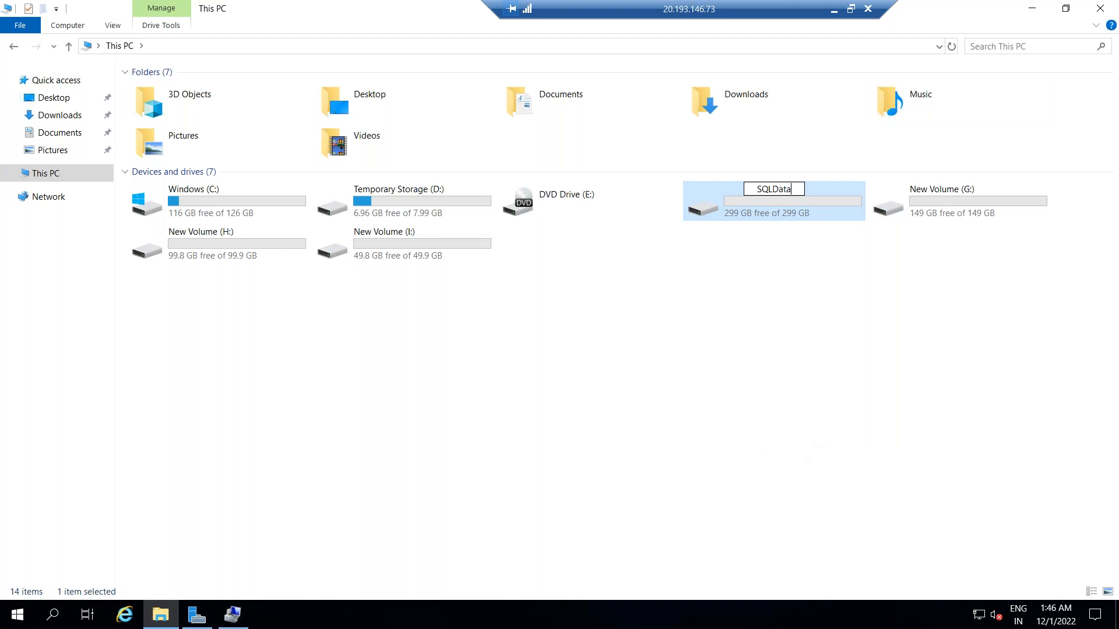
{"action": "left_click", "coordinate": [796, 239]}
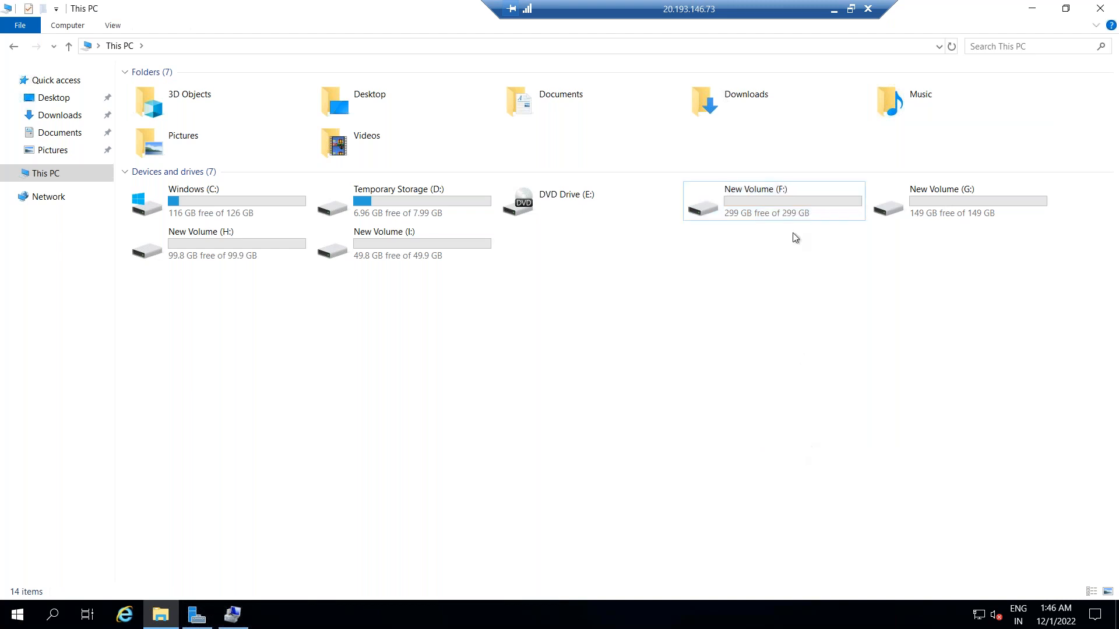
{"action": "right_click", "coordinate": [950, 201]}
{"action": "left_click", "coordinate": [969, 442]}
{"action": "type", "text": "SQLlogs"}
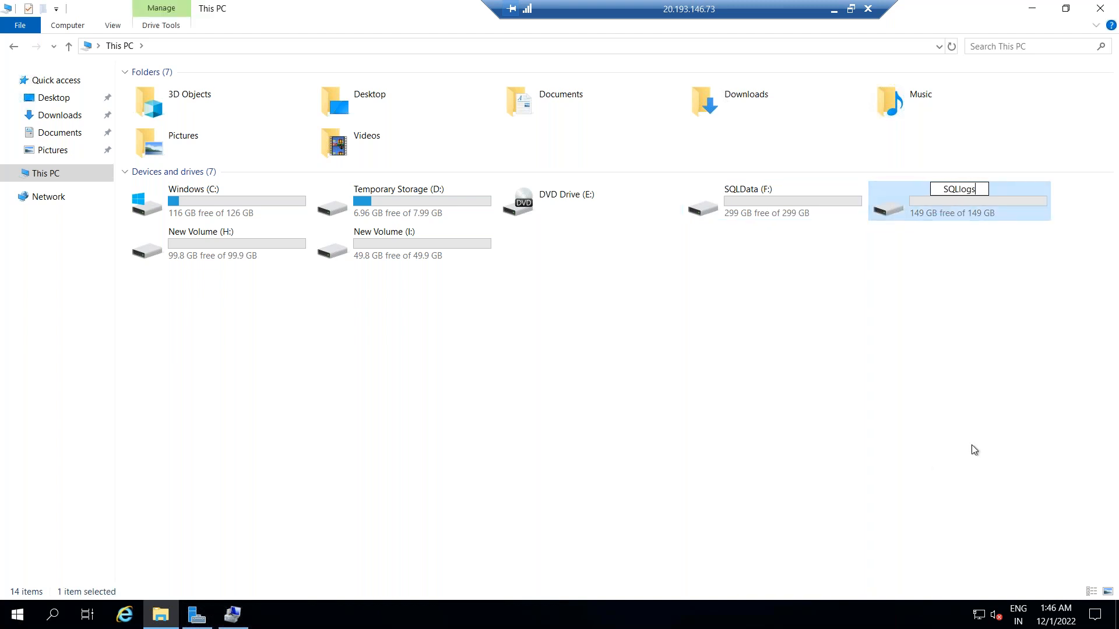
{"action": "left_click", "coordinate": [373, 394]}
Rename drive H: to SQL_Tempdb and drive I: to SQL_install
{"action": "right_click", "coordinate": [228, 243]}
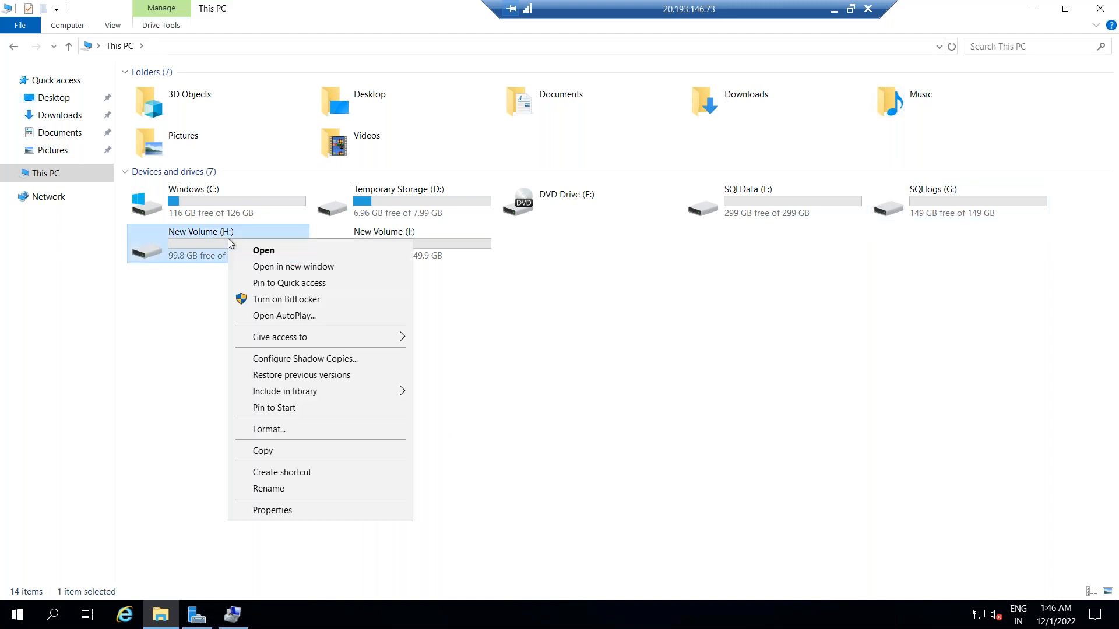
{"action": "left_click", "coordinate": [300, 490]}
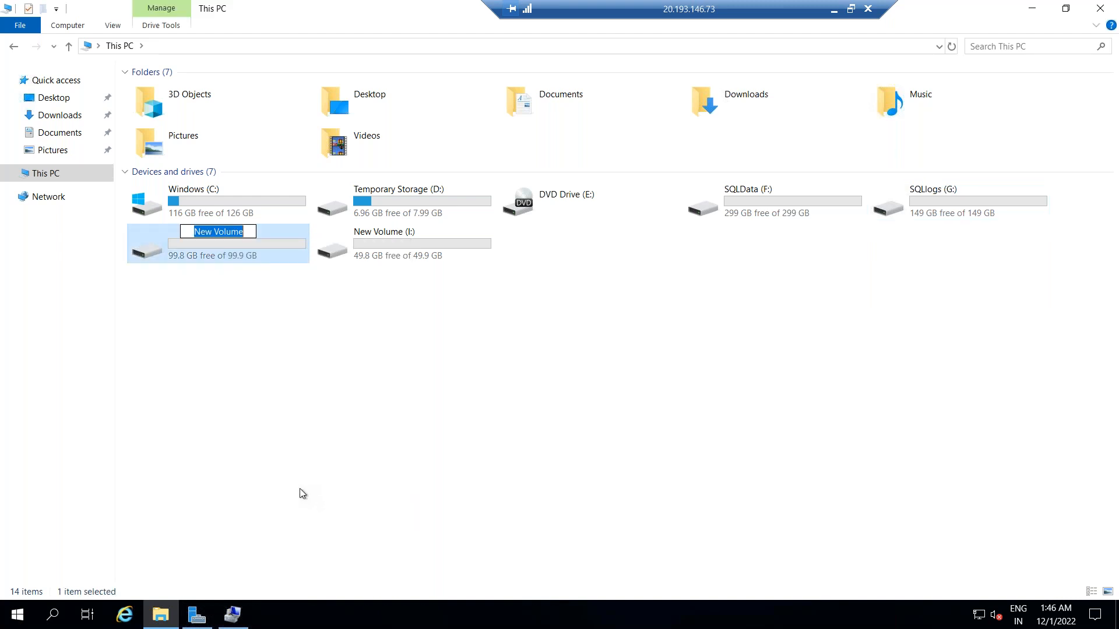
{"action": "type", "text": "SQL_Tempdb"}
{"action": "key", "text": "Return"}
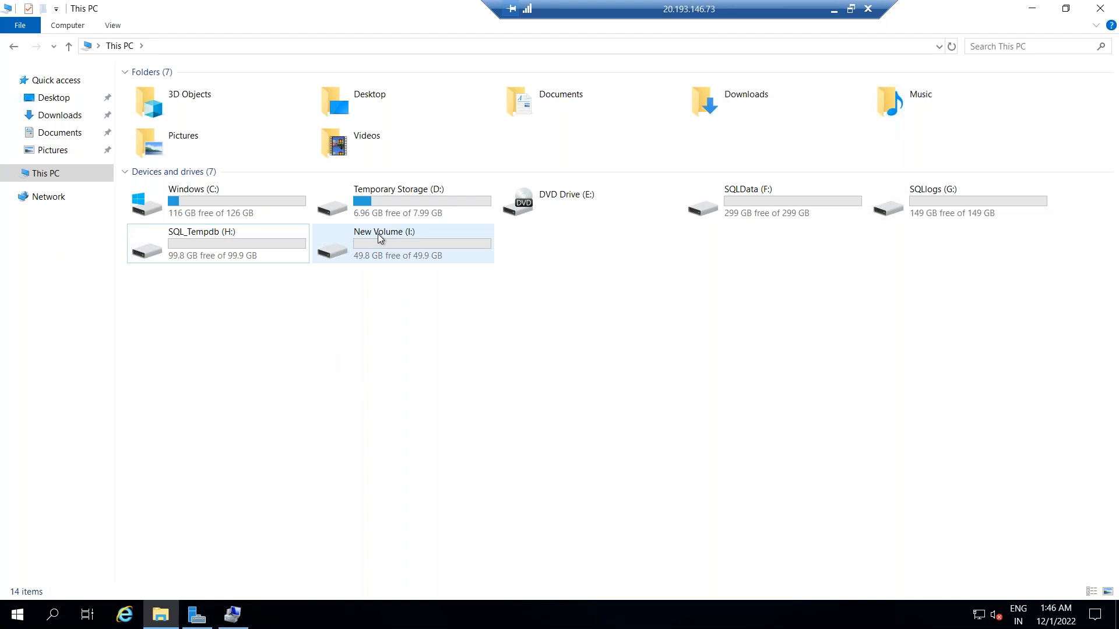
{"action": "right_click", "coordinate": [379, 237]}
{"action": "left_click", "coordinate": [432, 487]}
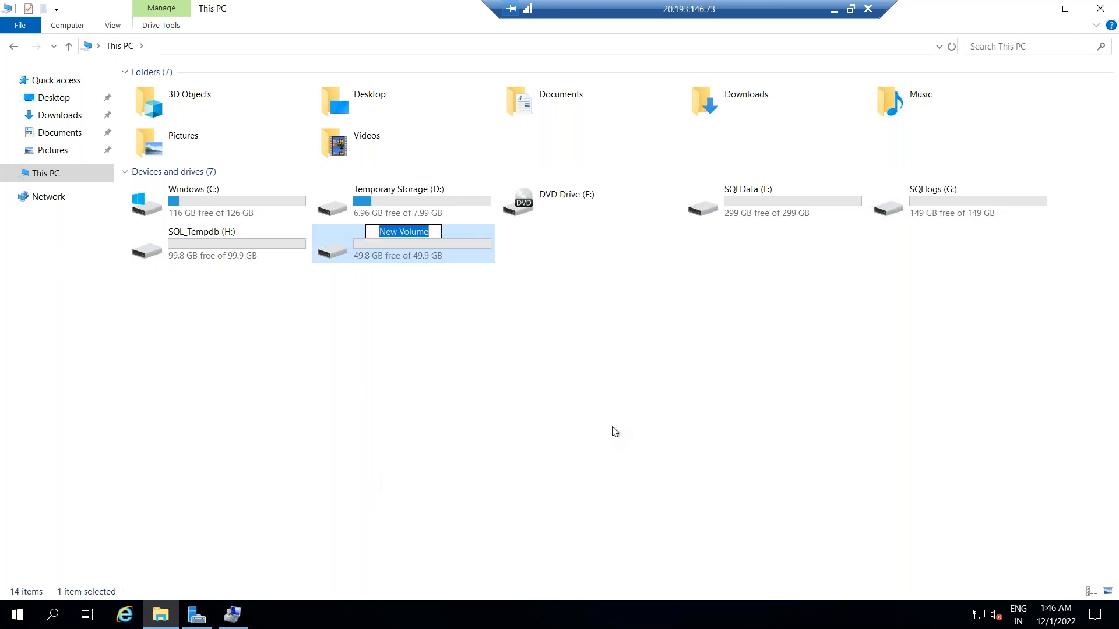
{"action": "type", "text": "S"}
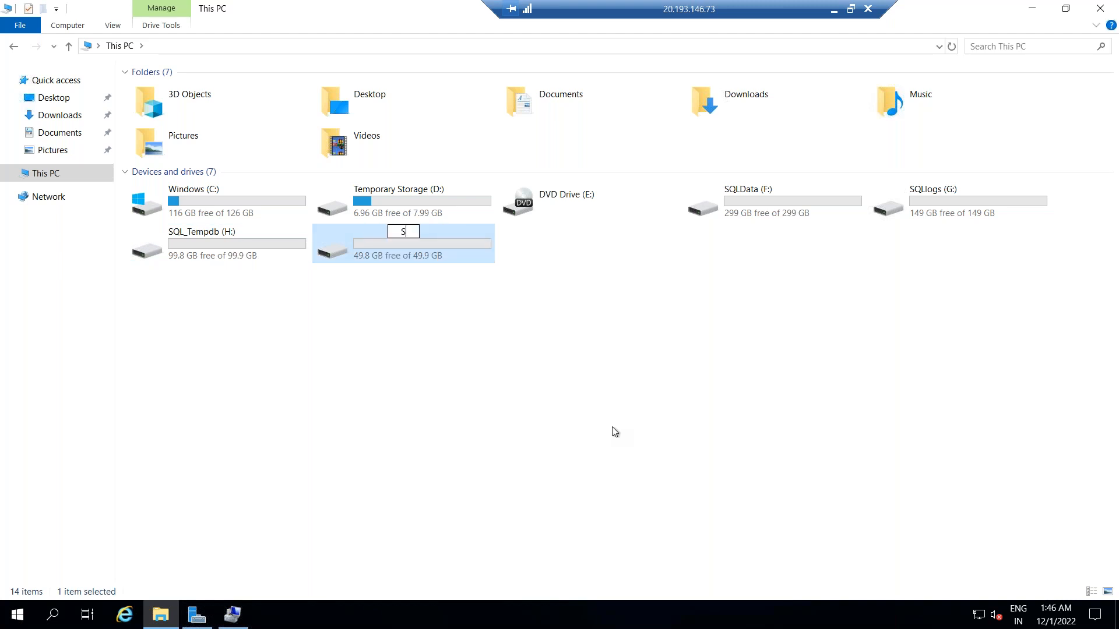
{"action": "type", "text": "QL_install"}
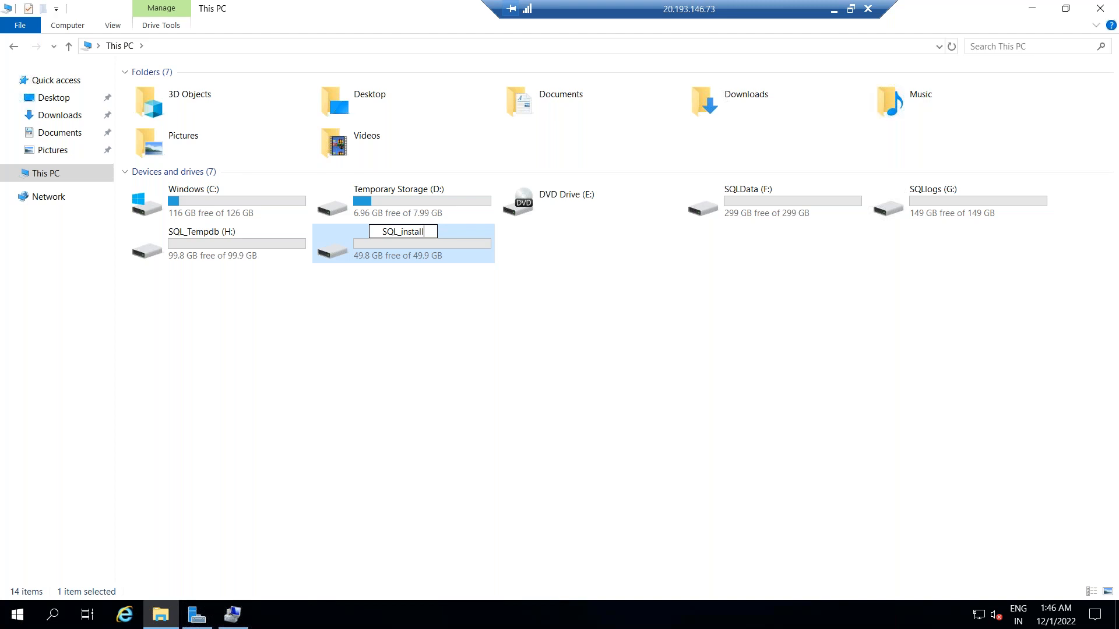
{"action": "left_click", "coordinate": [626, 424]}
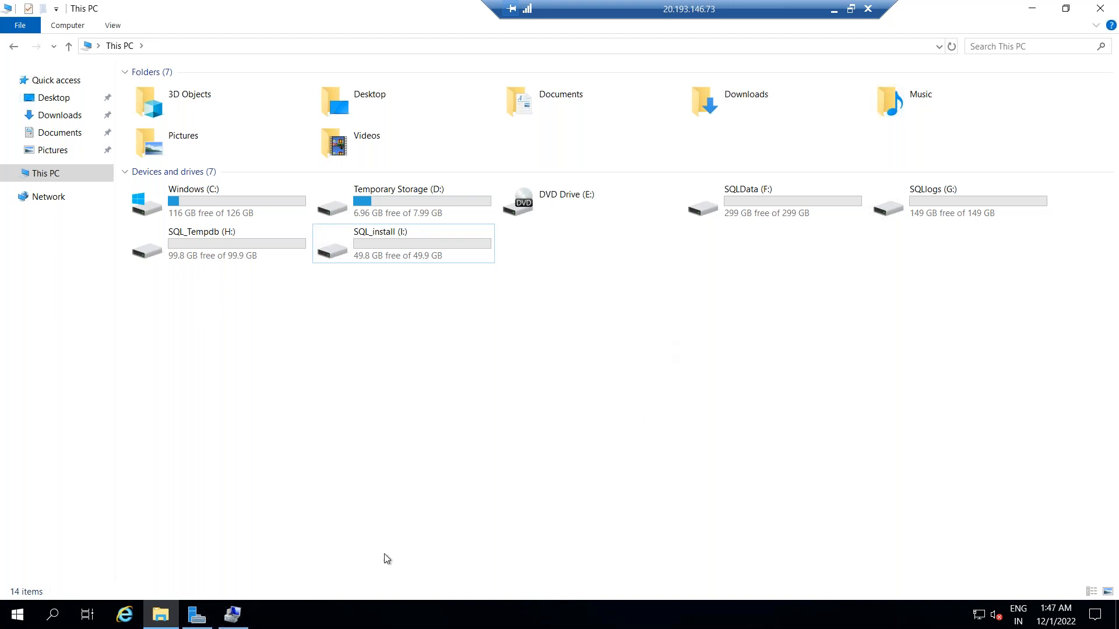
{"action": "left_click", "coordinate": [60, 612]}
{"action": "left_click", "coordinate": [124, 614]}
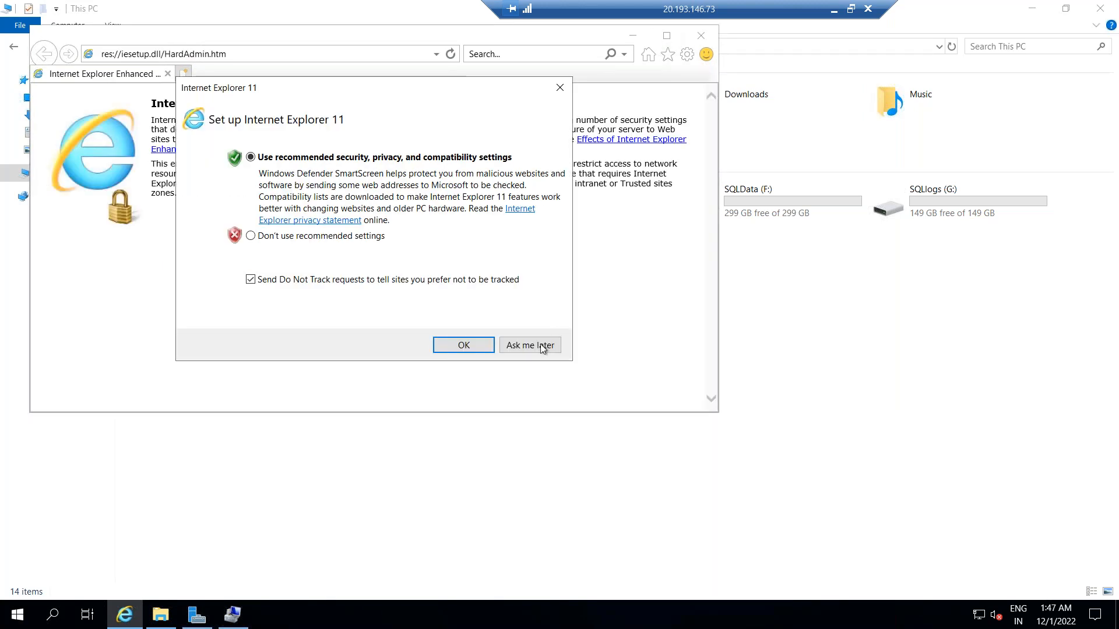
{"action": "left_click", "coordinate": [534, 350]}
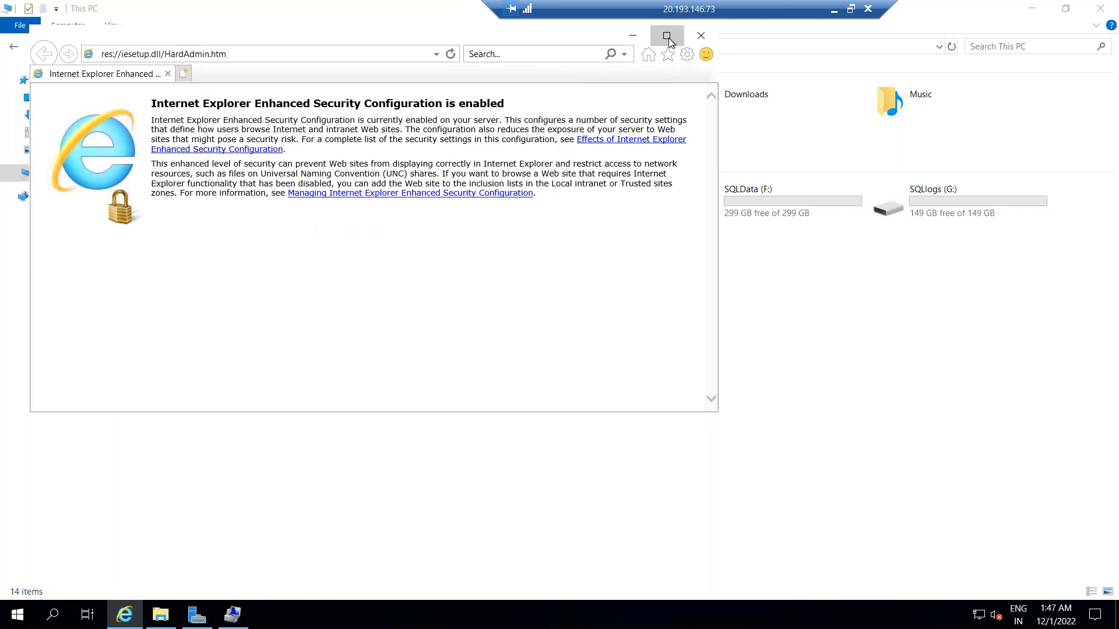
{"action": "left_click", "coordinate": [668, 38]}
{"action": "left_click", "coordinate": [228, 29]}
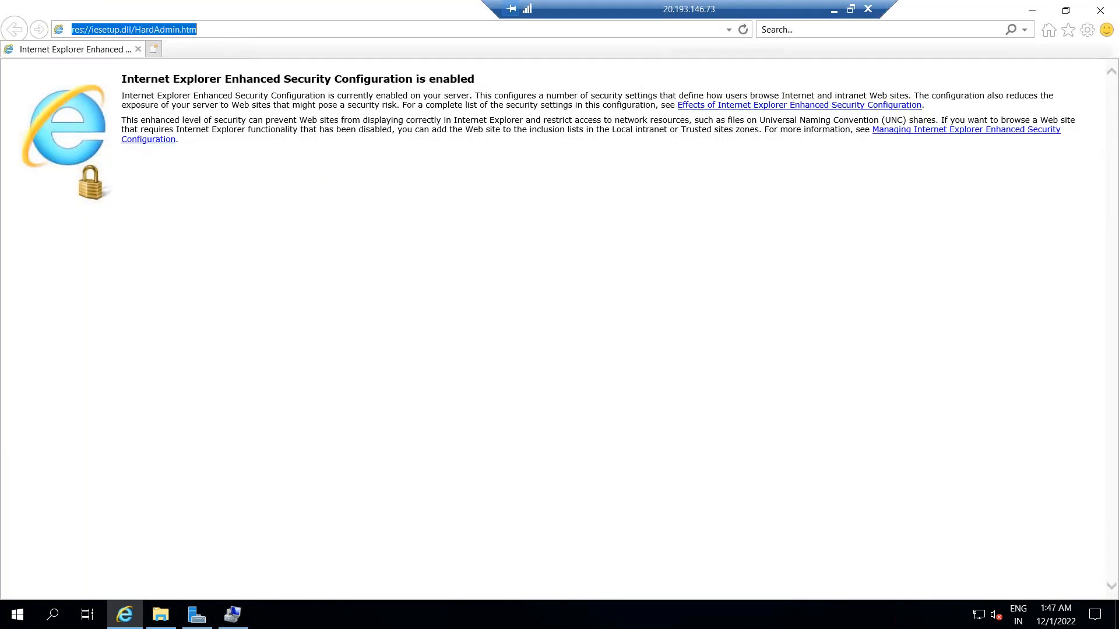
{"action": "type", "text": "ww"}
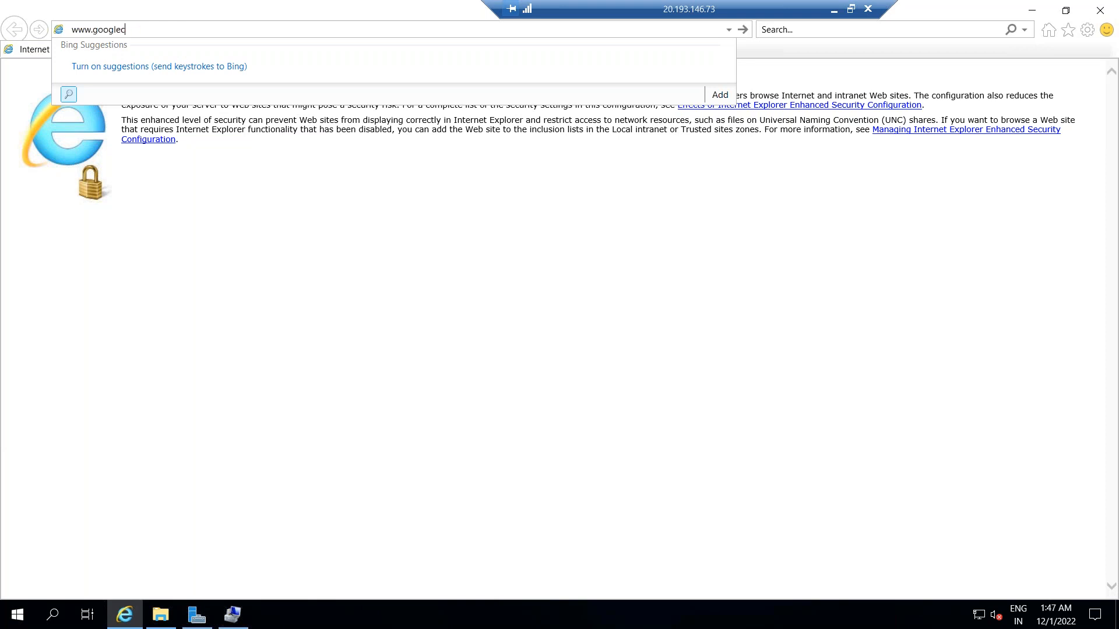
{"action": "type", "text": "w.google.com"}
{"action": "key", "text": "Return"}
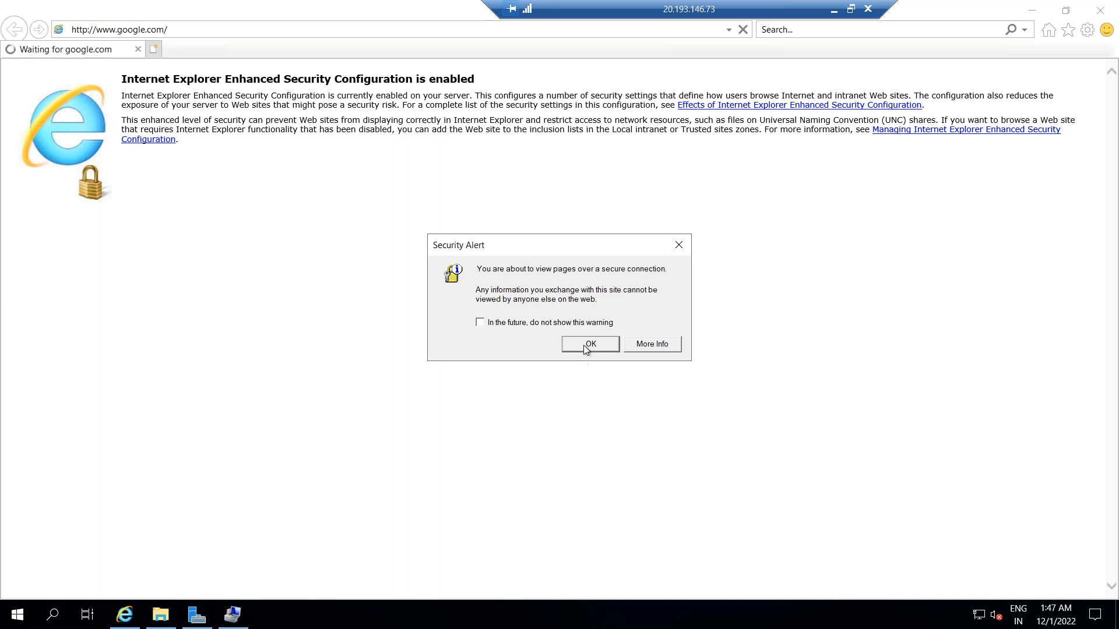
{"action": "left_click", "coordinate": [585, 346]}
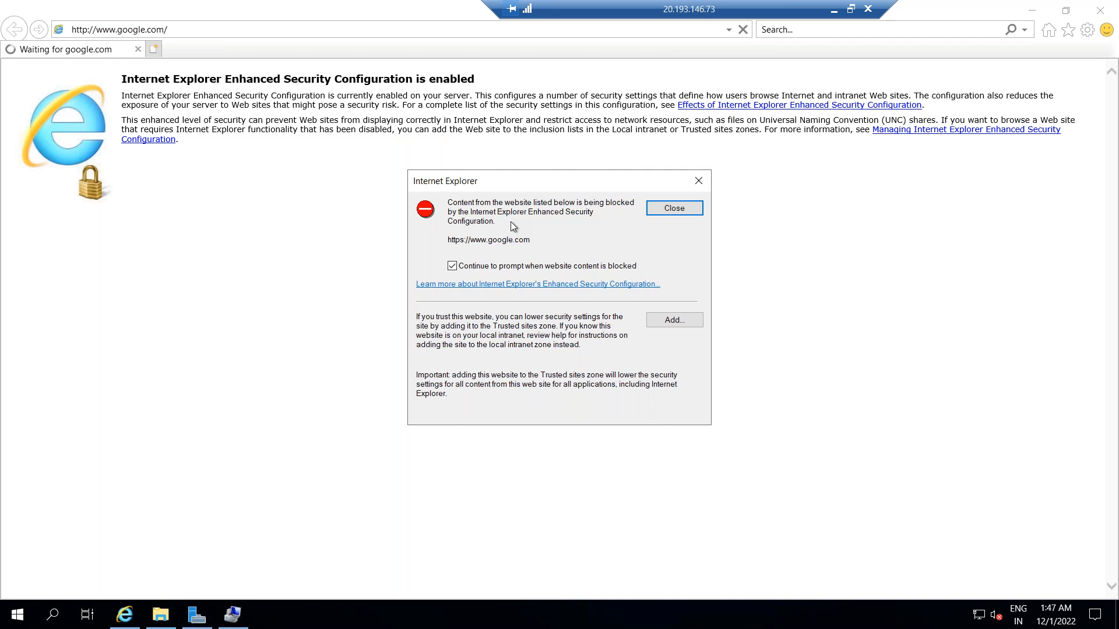
Add google.com and gstatic.com to Trusted sites and dismiss the apis.google.com warning
{"action": "left_click", "coordinate": [682, 324]}
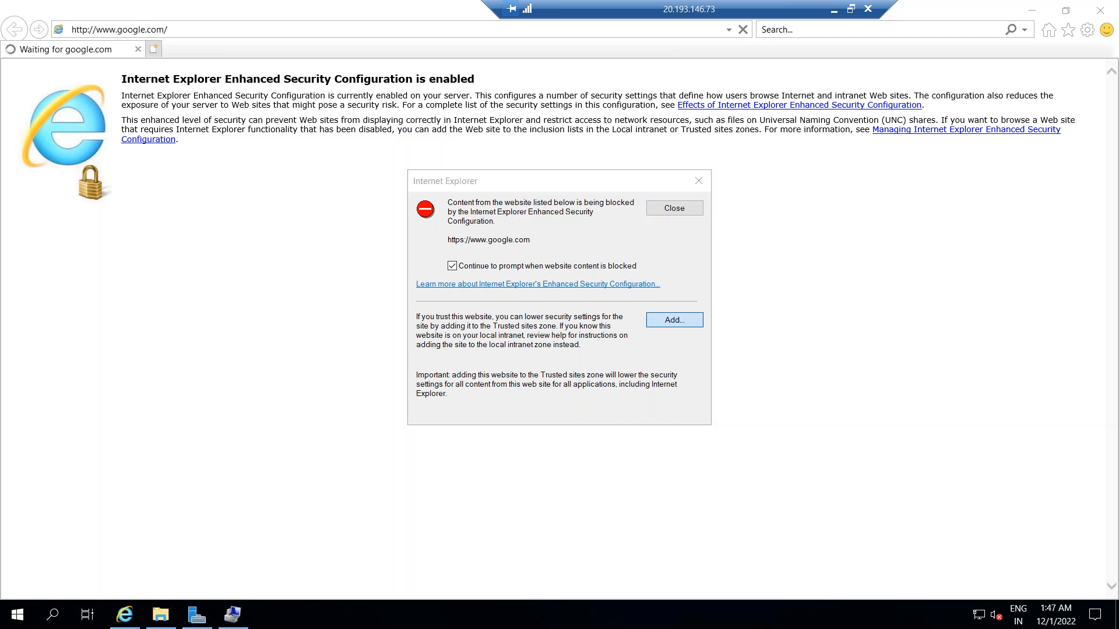
{"action": "left_click", "coordinate": [636, 288]}
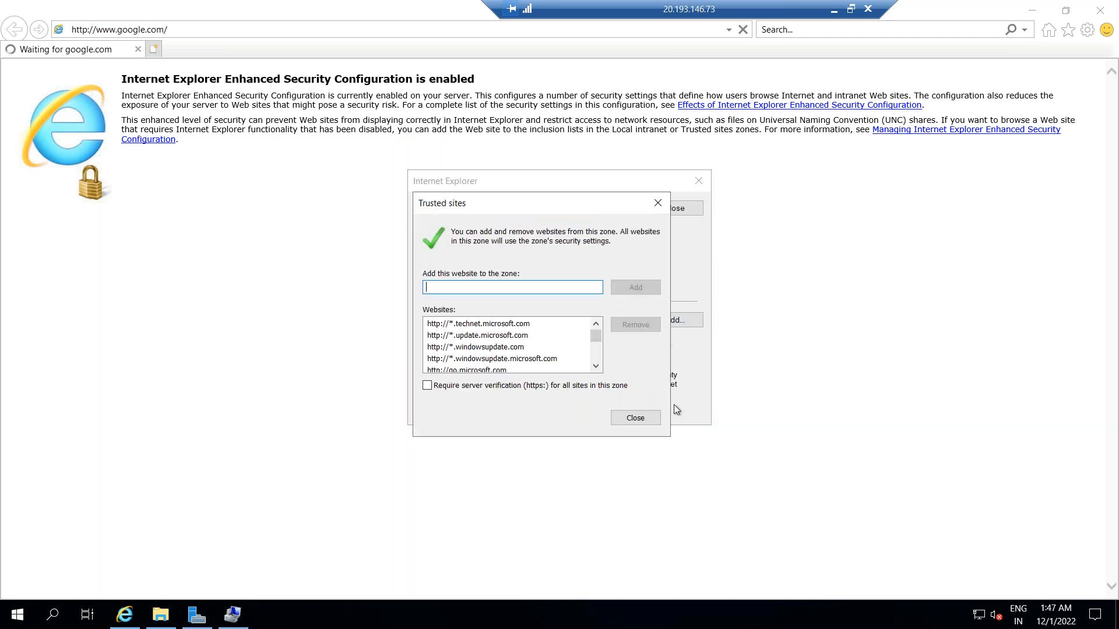
{"action": "left_click", "coordinate": [638, 422]}
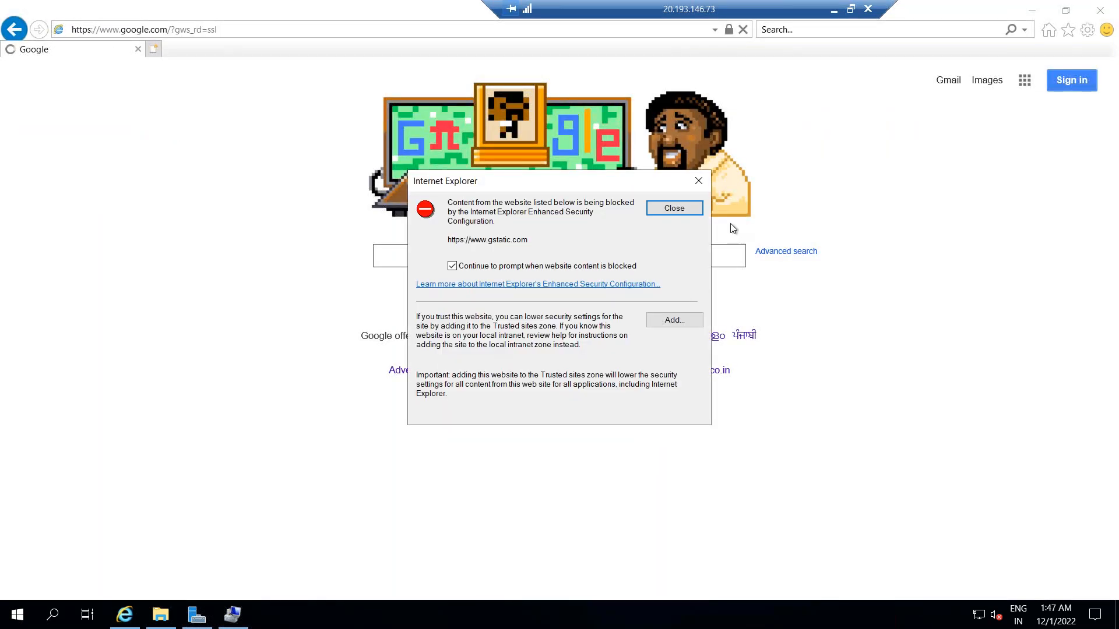
{"action": "left_click", "coordinate": [674, 320]}
{"action": "left_click", "coordinate": [629, 288]}
{"action": "left_click", "coordinate": [626, 420]}
{"action": "left_click", "coordinate": [697, 182]}
{"action": "left_click", "coordinate": [197, 614]}
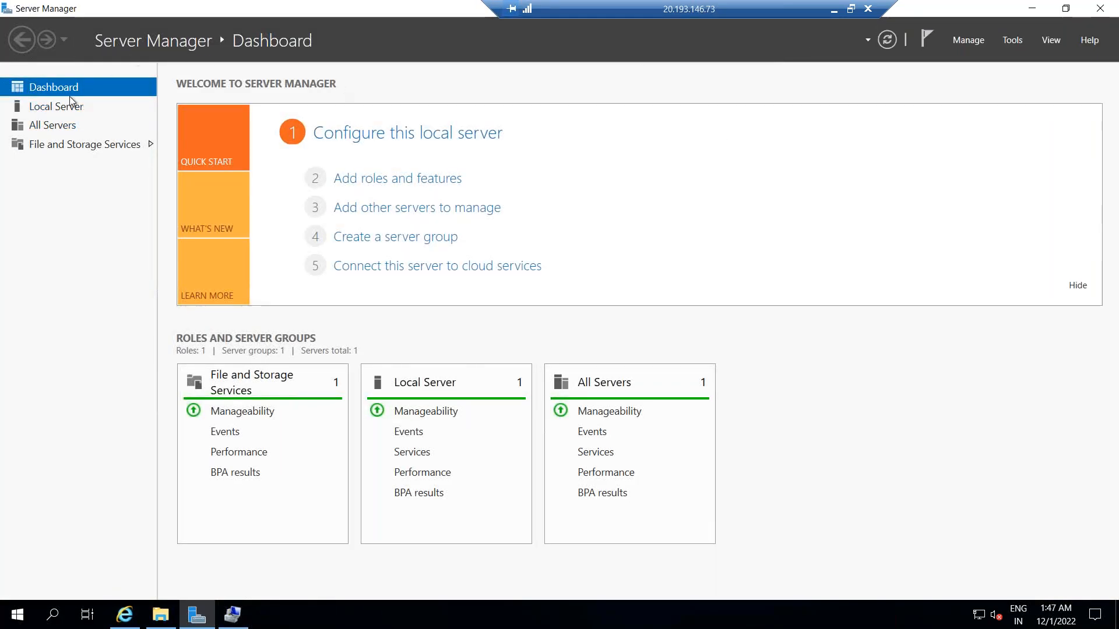
On Local Server, set IE Enhanced Security Configuration to Off for users and administrators
{"action": "left_click", "coordinate": [39, 109]}
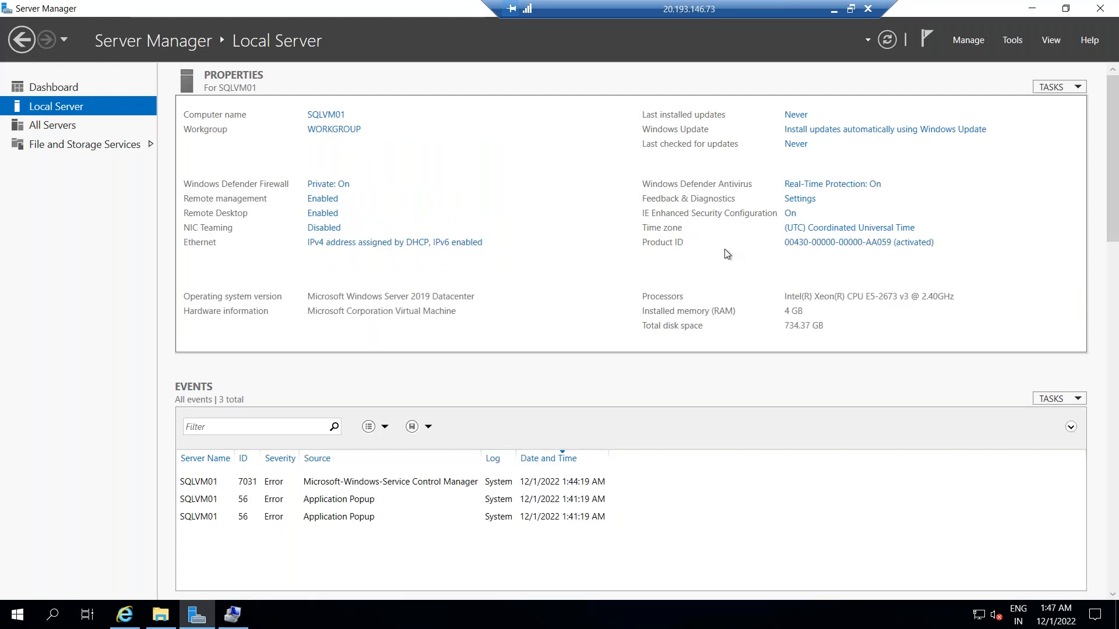
{"action": "left_click", "coordinate": [124, 615]}
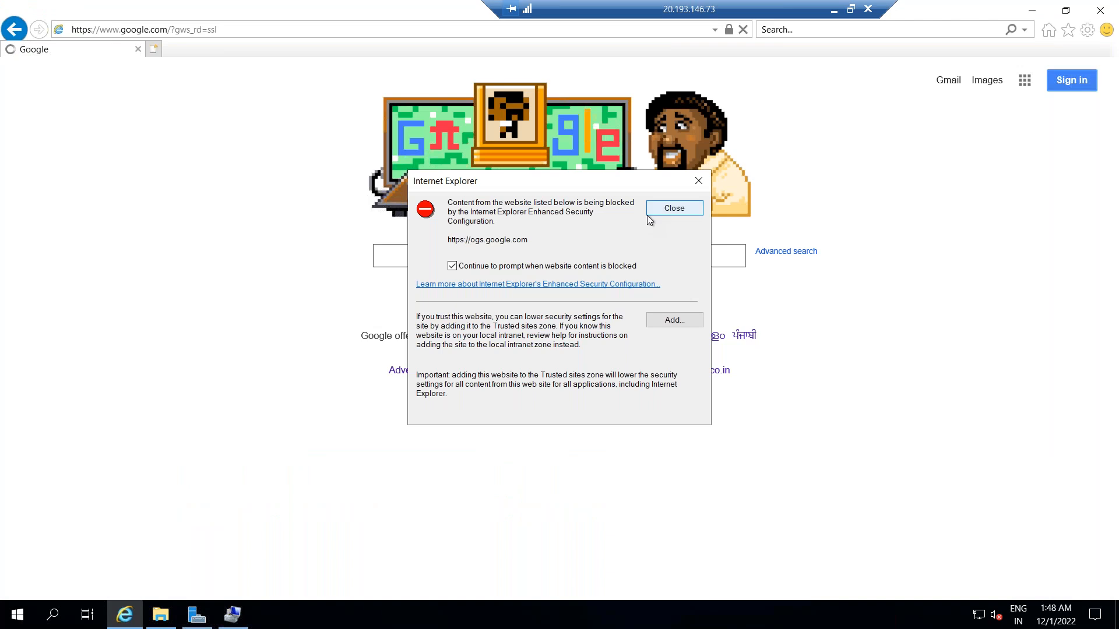
{"action": "left_click", "coordinate": [197, 616]}
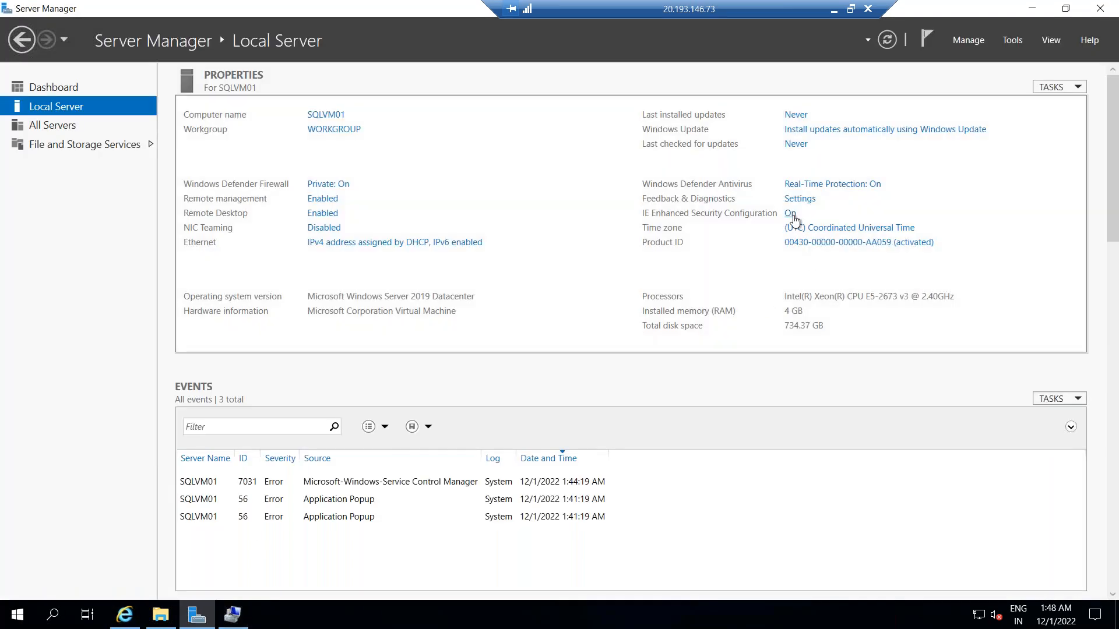
{"action": "left_click", "coordinate": [791, 214]}
{"action": "left_click", "coordinate": [473, 374]}
{"action": "left_click", "coordinate": [465, 288]}
{"action": "left_click", "coordinate": [614, 445]}
Dismiss Internet Explorer's blocked-content warning and open a fresh browser window
{"action": "left_click", "coordinate": [124, 616]}
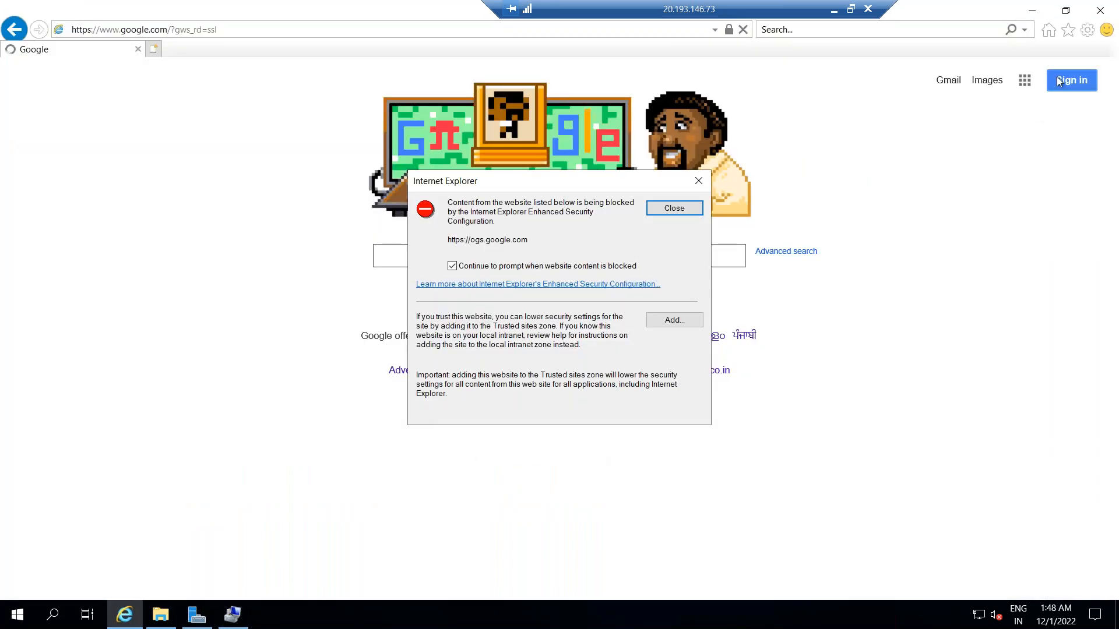
{"action": "left_click", "coordinate": [674, 208]}
{"action": "left_click", "coordinate": [125, 615]}
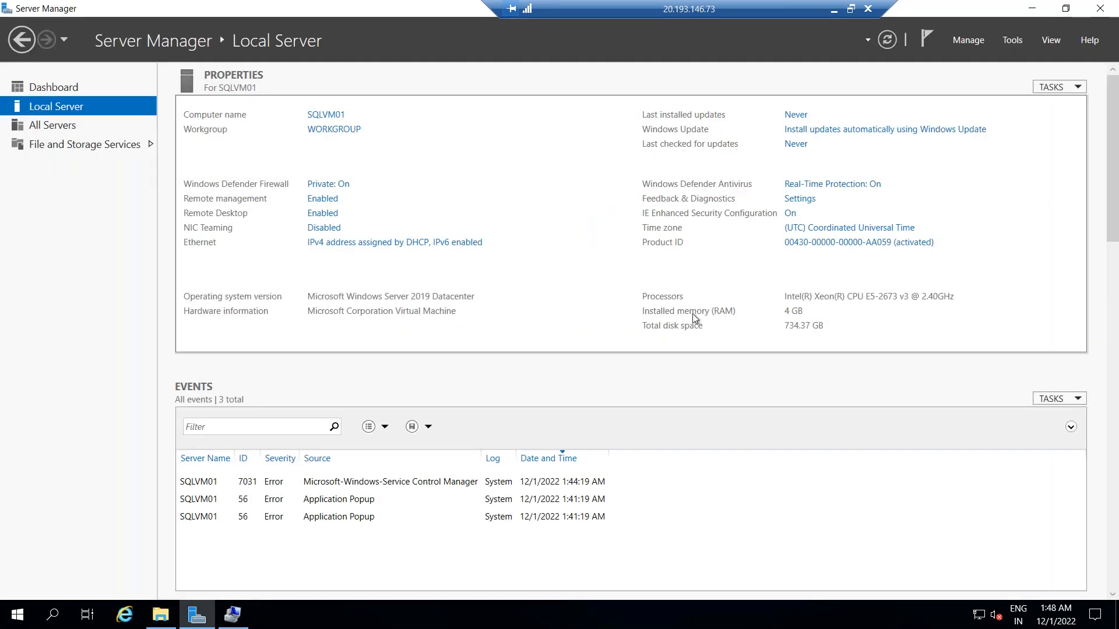
{"action": "left_click", "coordinate": [133, 614]}
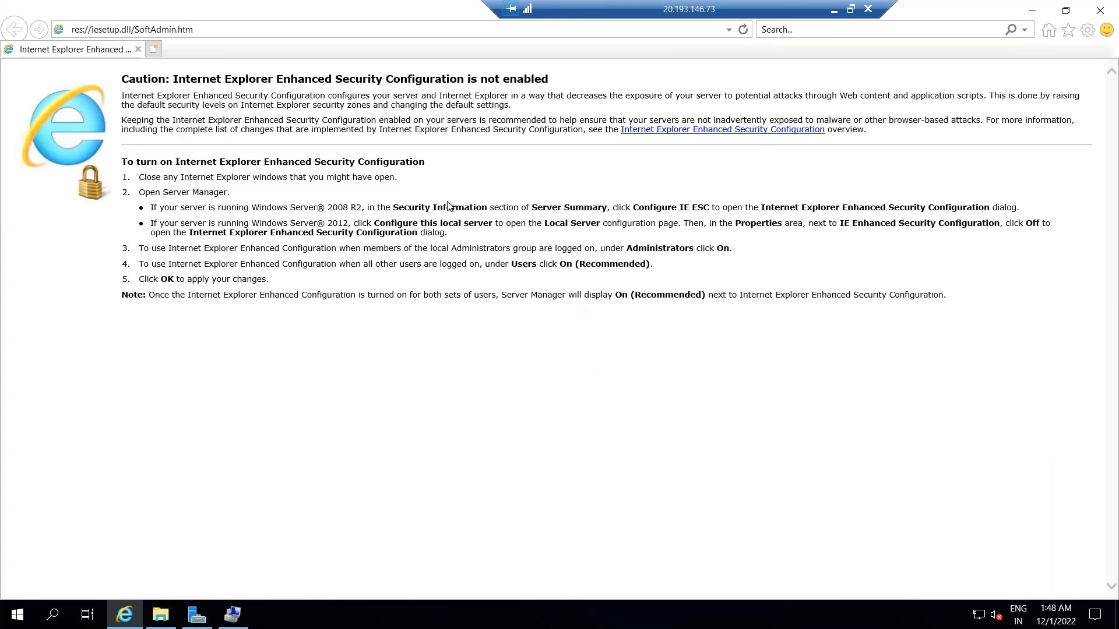
Go to Google in Edge, skipping sign-in and data import during Edge setup
{"action": "left_click", "coordinate": [248, 29]}
{"action": "type", "text": "www"}
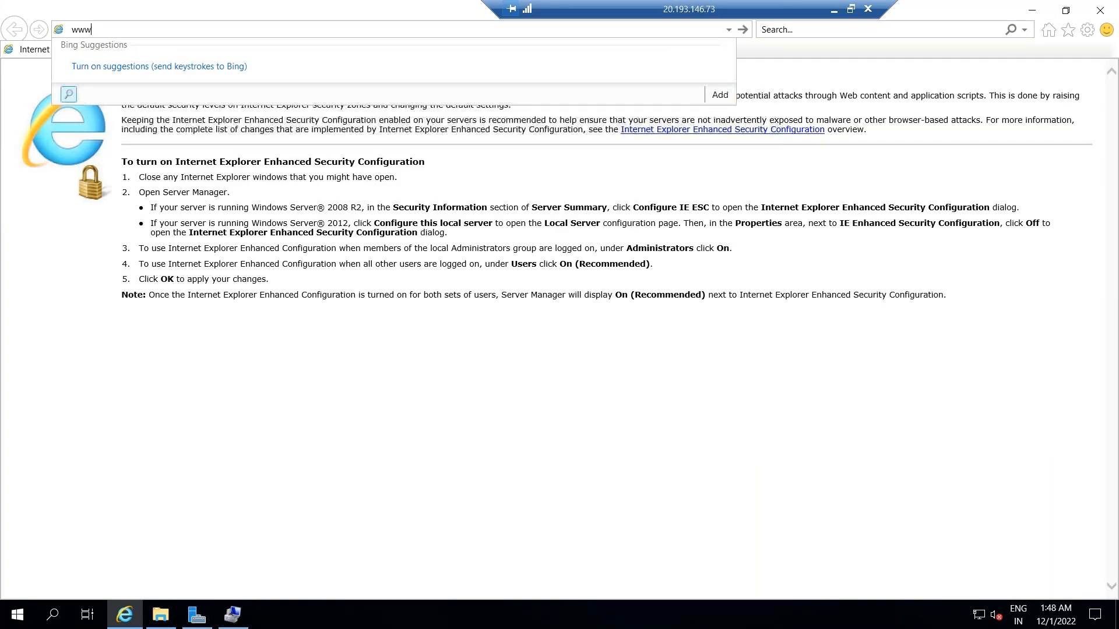
{"action": "type", "text": ".google.com/"}
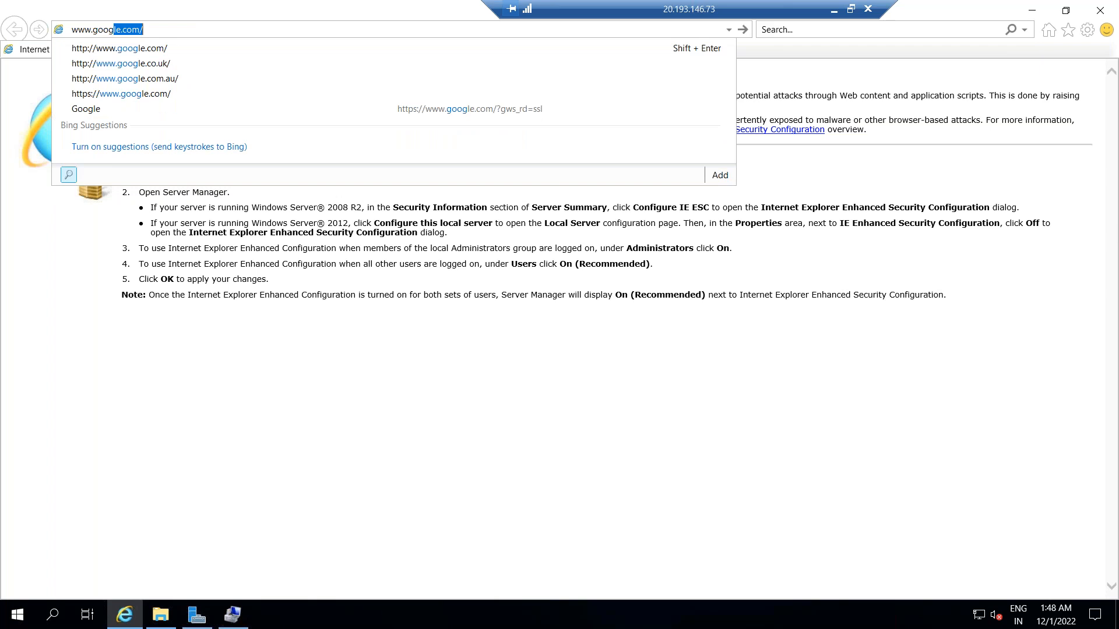
{"action": "key", "text": "Return"}
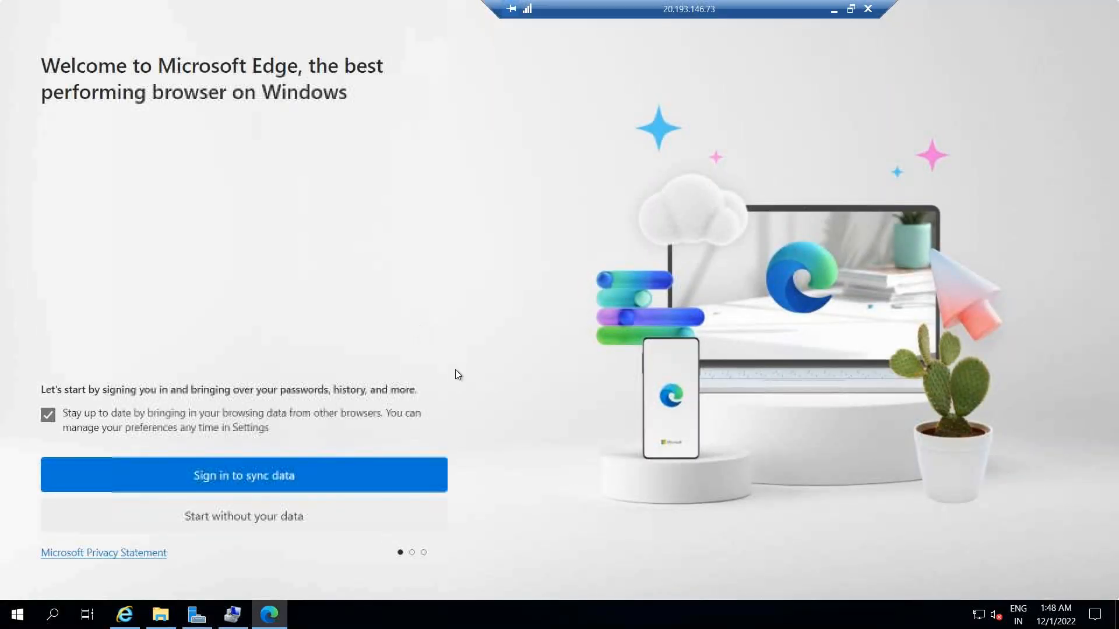
{"action": "left_click", "coordinate": [265, 517]}
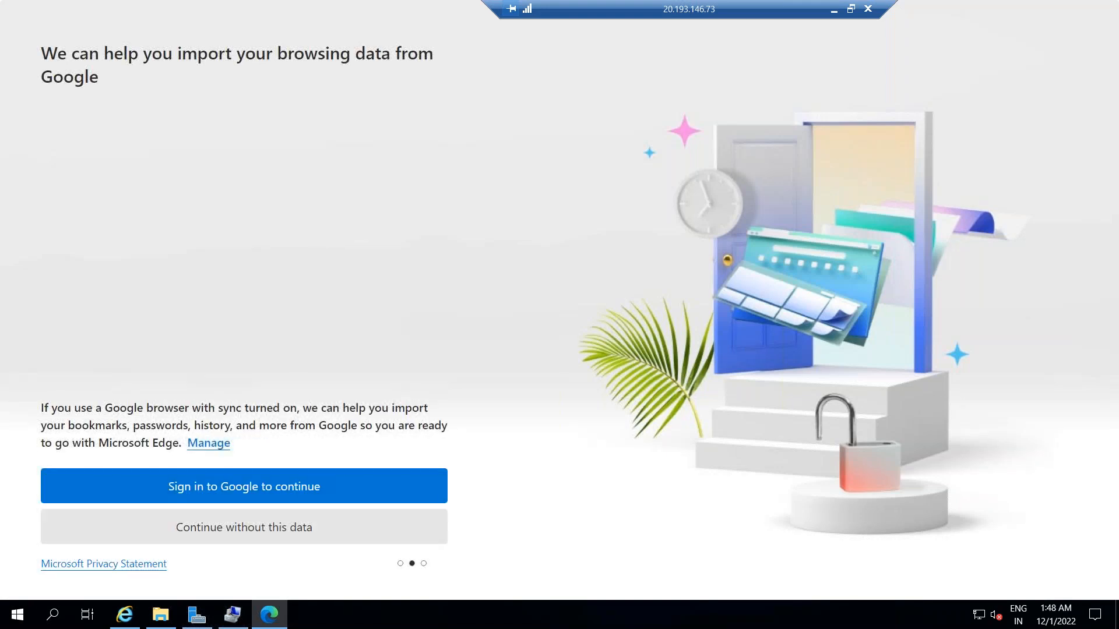
{"action": "left_click", "coordinate": [265, 517]}
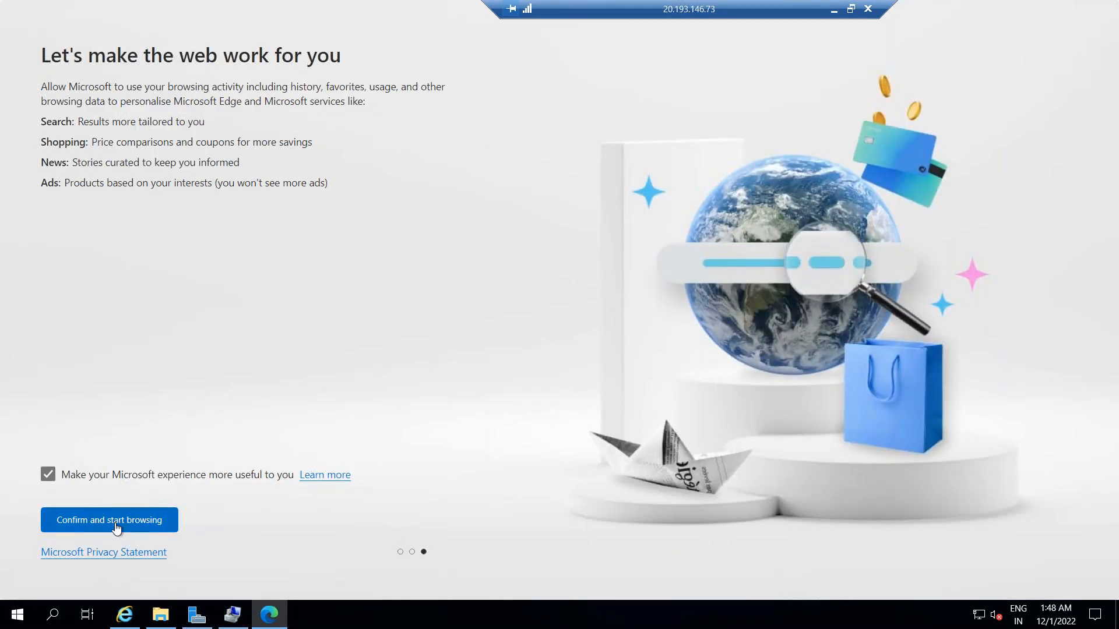
{"action": "left_click", "coordinate": [117, 526]}
Search Google for 'download ssms' and download SSMS-Setup-ENU.exe from Microsoft's page
{"action": "left_click", "coordinate": [478, 273]}
{"action": "type", "text": "do"}
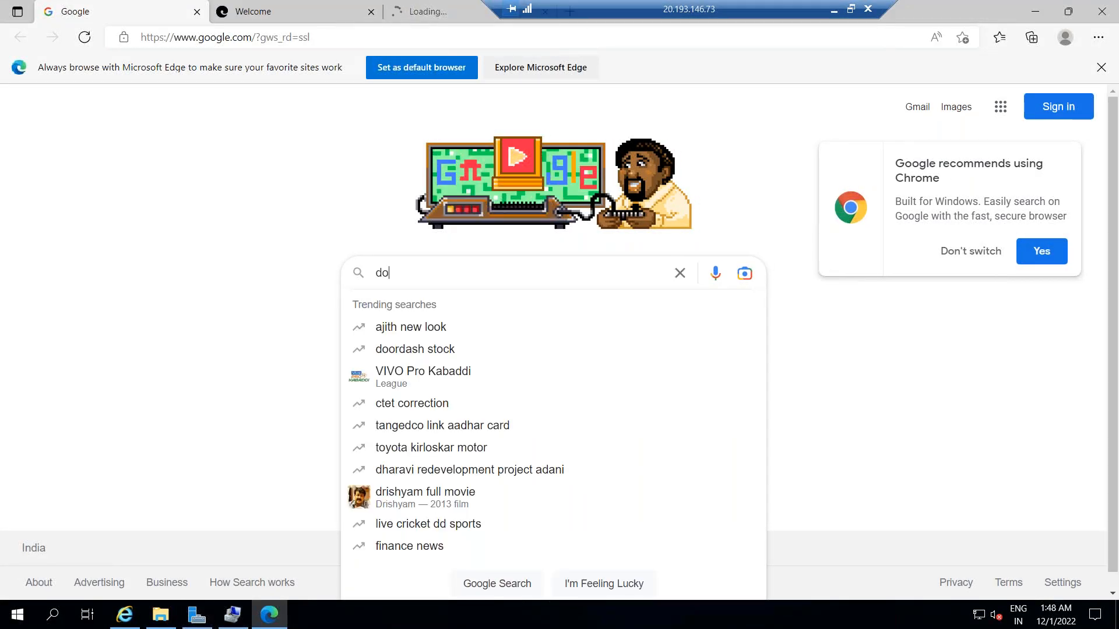
{"action": "type", "text": "wnload ssms"}
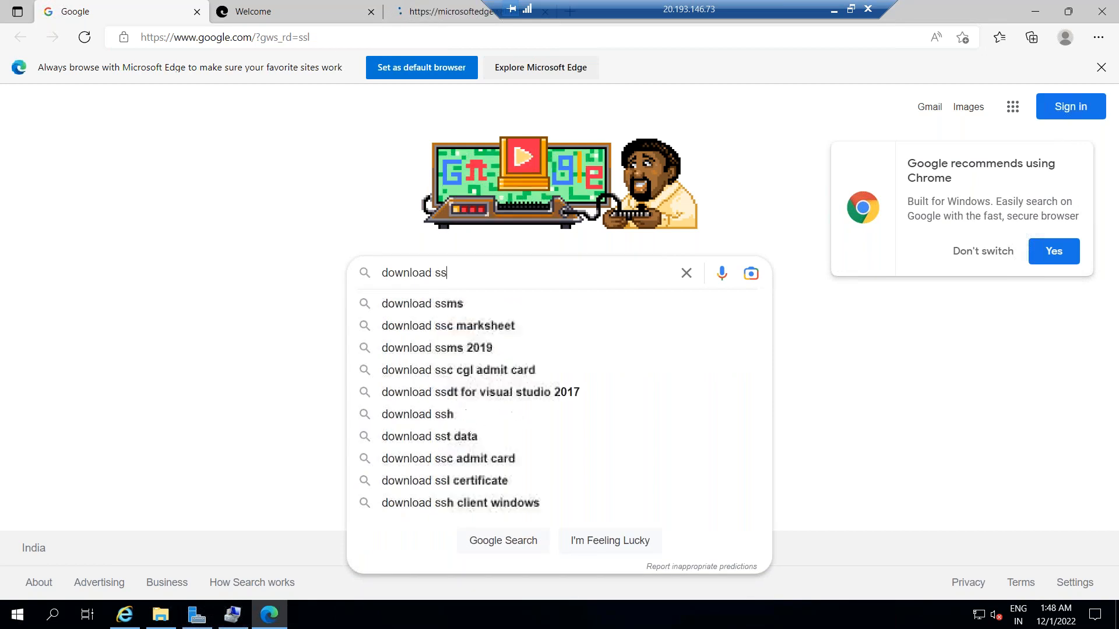
{"action": "key", "text": "Return"}
{"action": "left_click", "coordinate": [233, 244]}
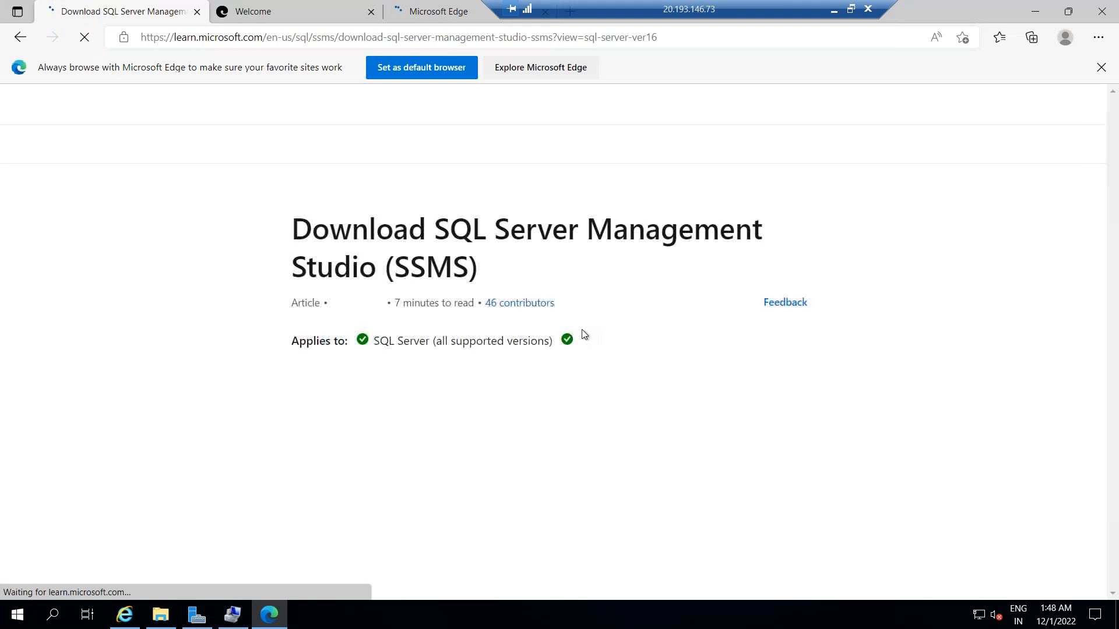
{"action": "scroll", "coordinate": [582, 333], "scroll_direction": "down", "scroll_amount": 4}
{"action": "left_click", "coordinate": [483, 382]}
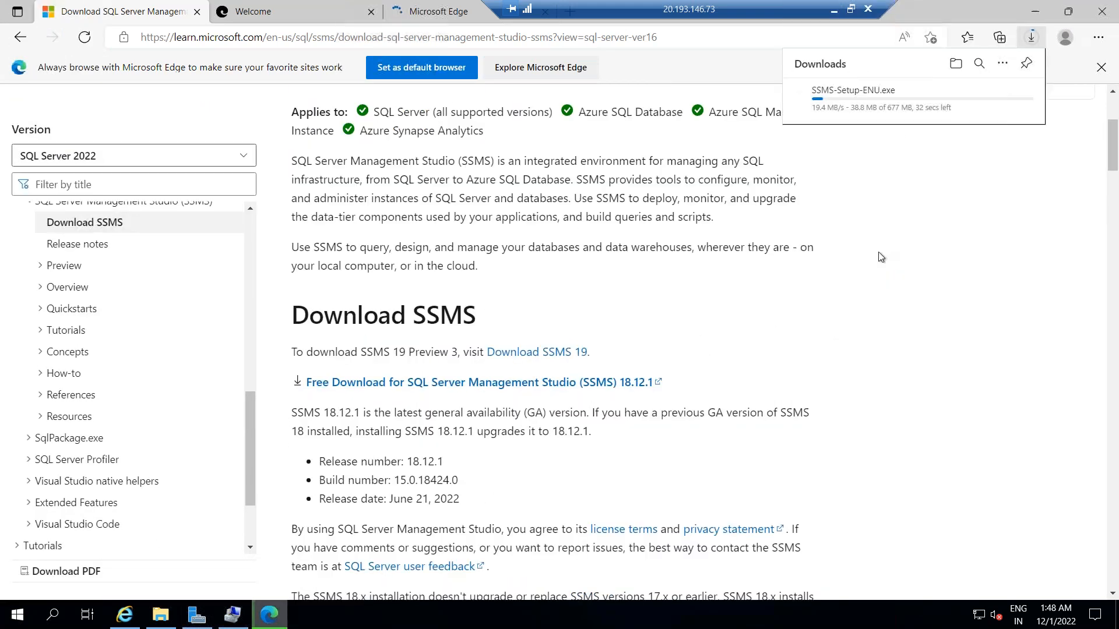
{"action": "left_click", "coordinate": [834, 10]}
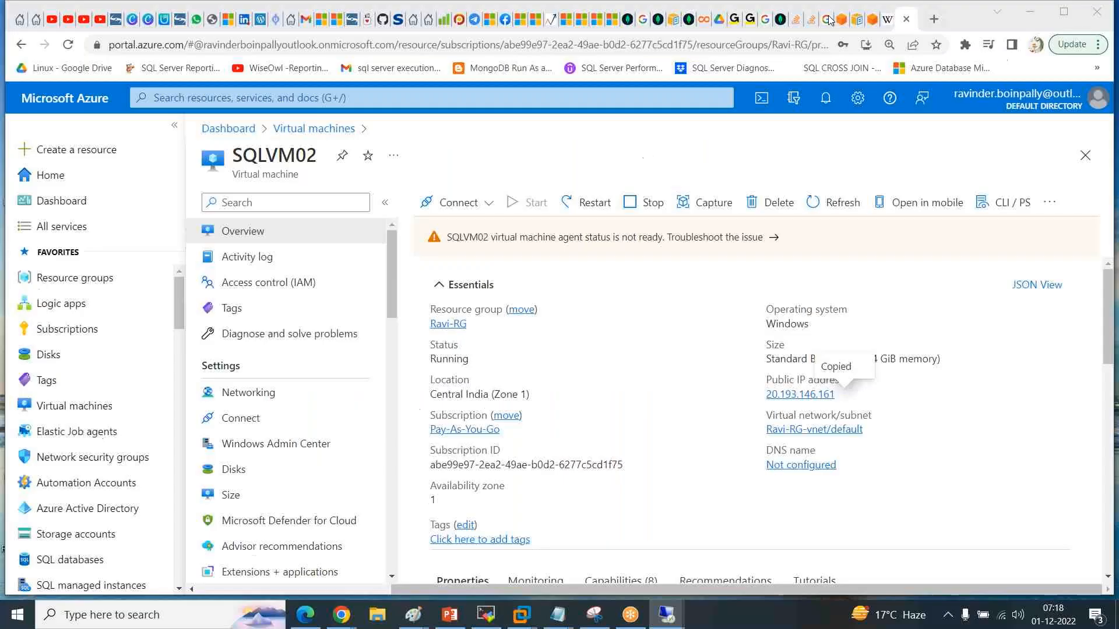
Open the 'SQL Server Downloads | Microsoft' bookmark in a new Chrome tab and copy its address
{"action": "left_click", "coordinate": [933, 18]}
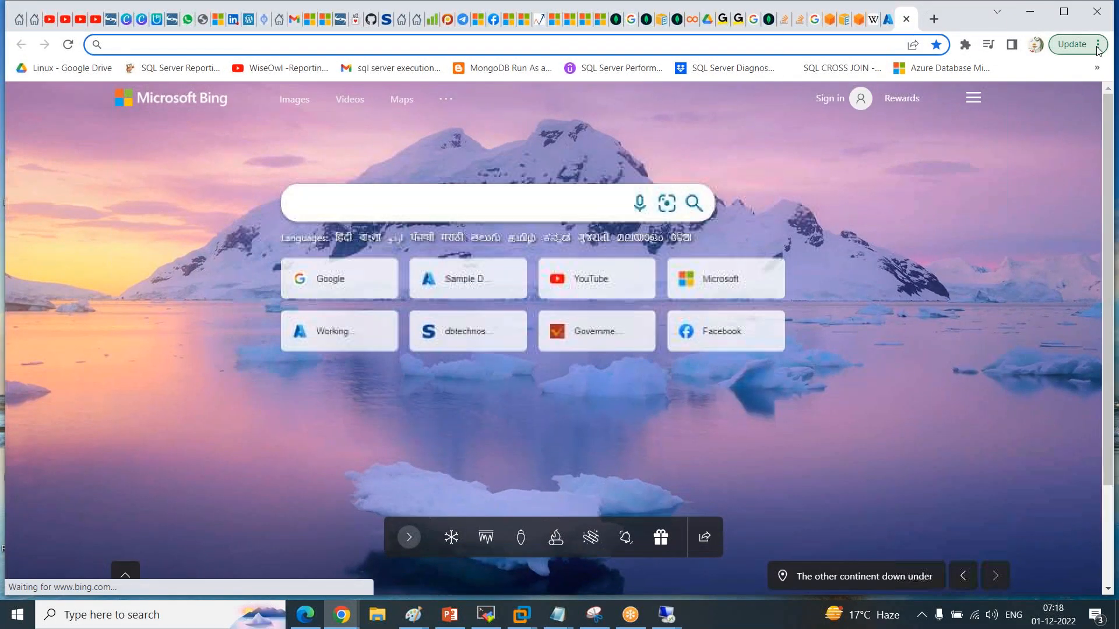
{"action": "left_click", "coordinate": [1098, 44]}
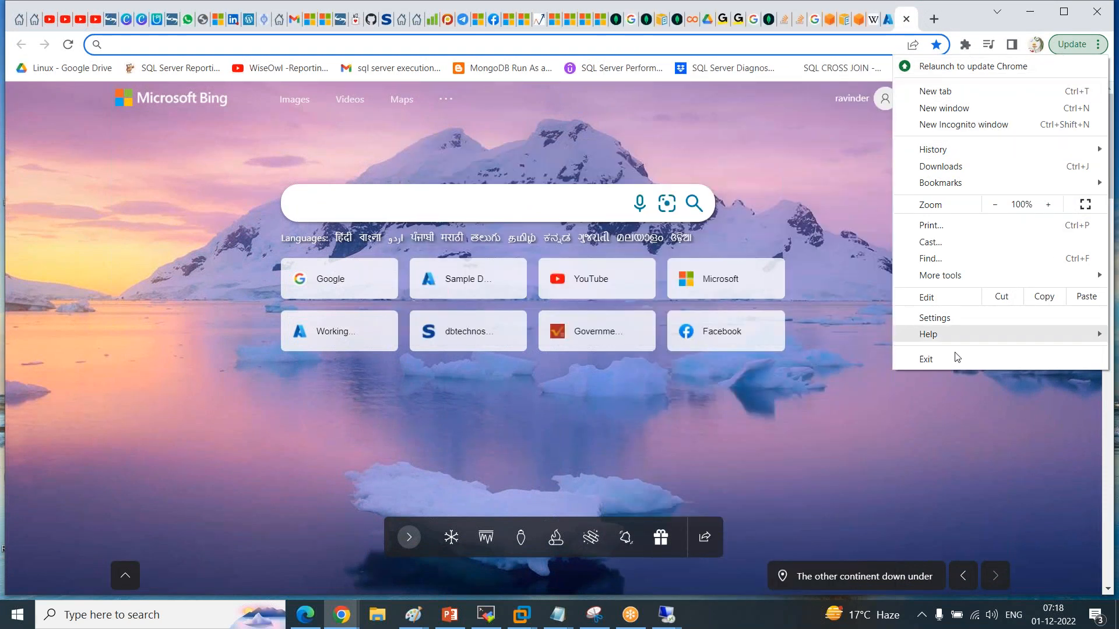
{"action": "left_click", "coordinate": [784, 146]}
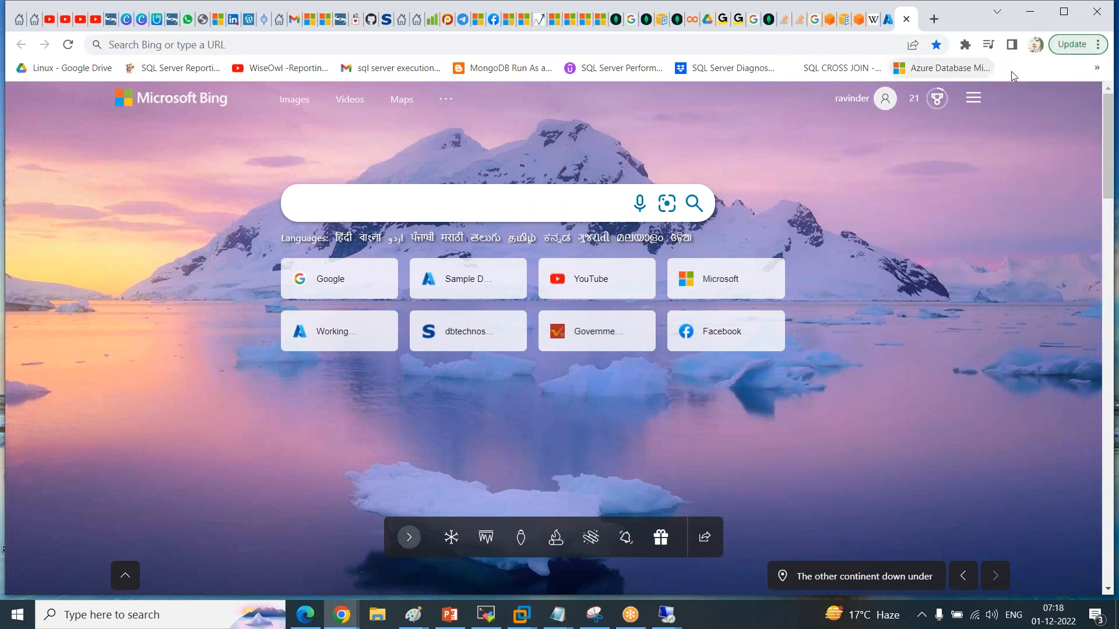
{"action": "left_click", "coordinate": [1097, 68]}
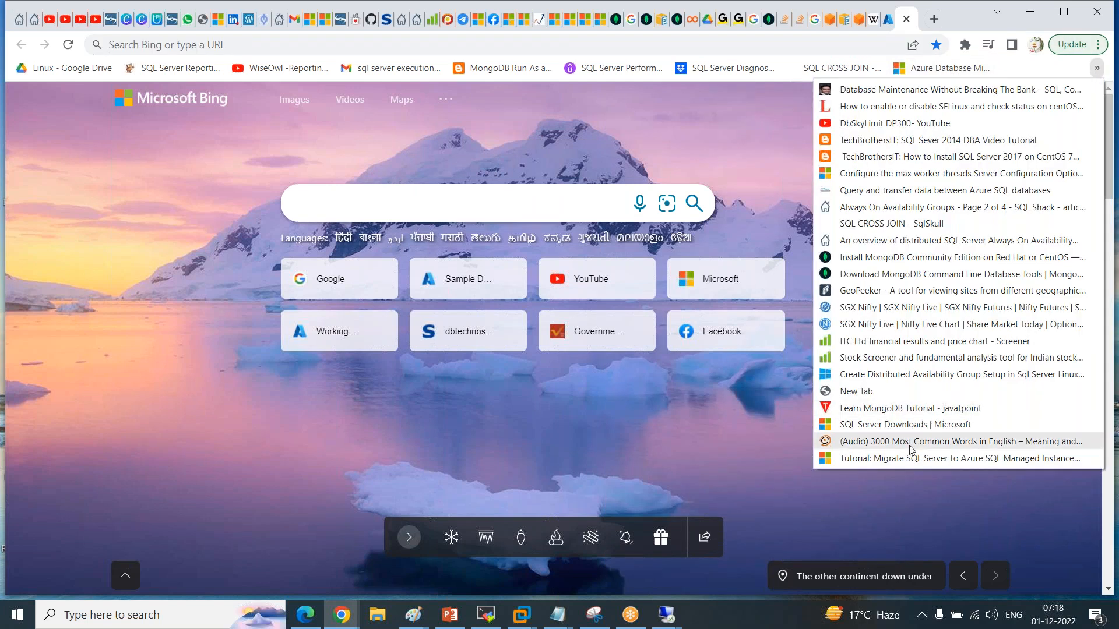
{"action": "left_click", "coordinate": [915, 423]}
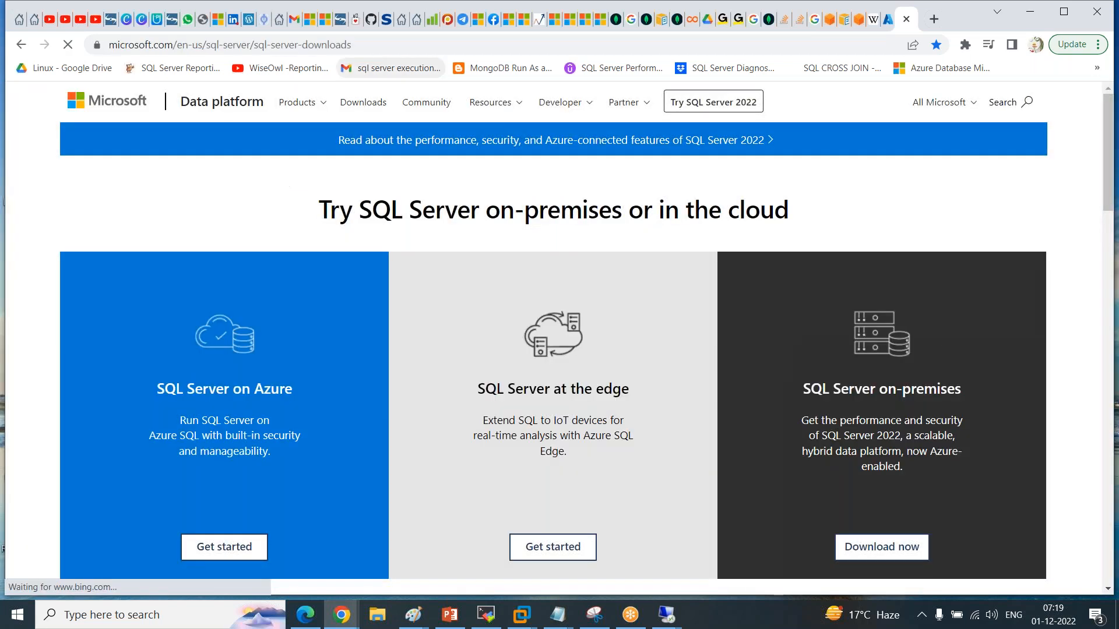
{"action": "left_click", "coordinate": [373, 46]}
{"action": "key", "text": "ctrl+c"}
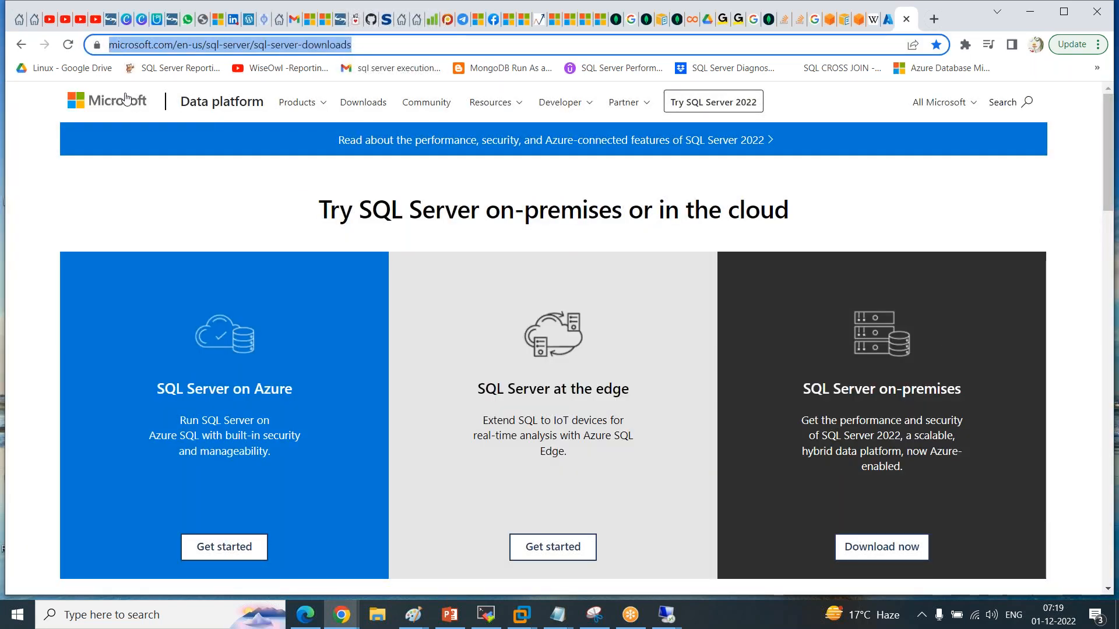
{"action": "left_click", "coordinate": [1096, 207]}
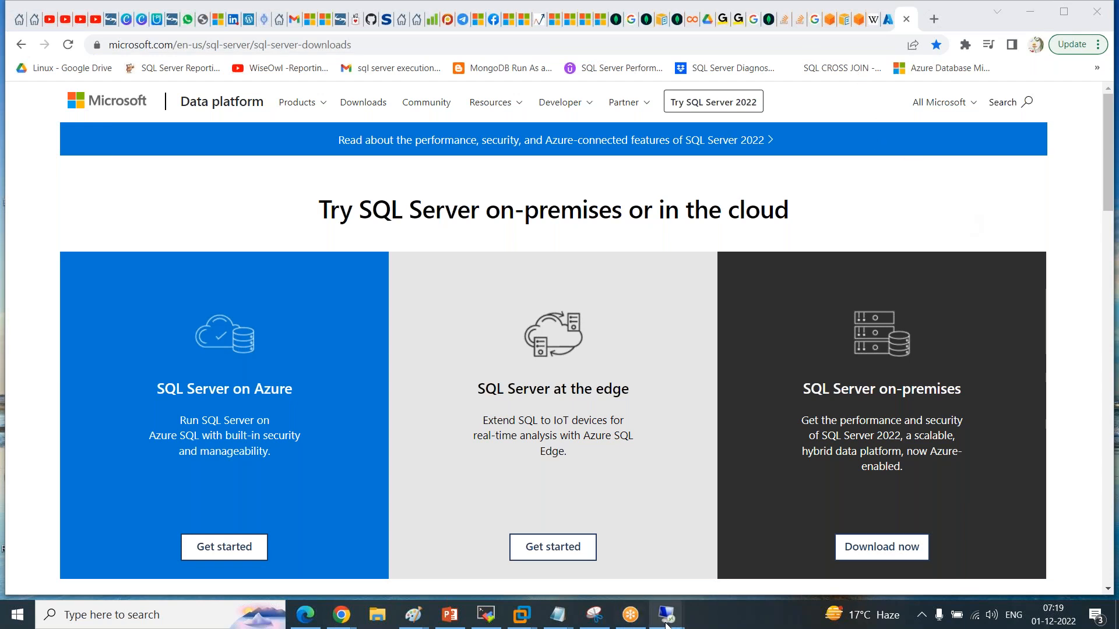
{"action": "mouse_move", "coordinate": [666, 617]}
{"action": "left_click", "coordinate": [793, 551]}
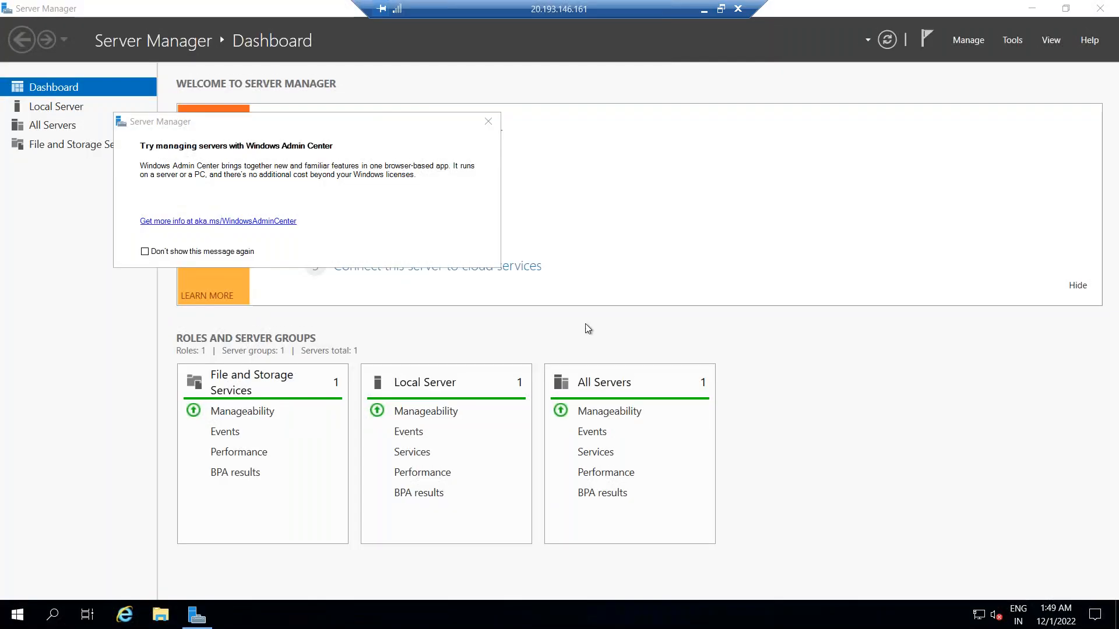
On SQLVM02, dismiss the Admin Center prompt and turn IE Enhanced Security off for administrators and users
{"action": "left_click", "coordinate": [488, 123]}
{"action": "left_click", "coordinate": [51, 107]}
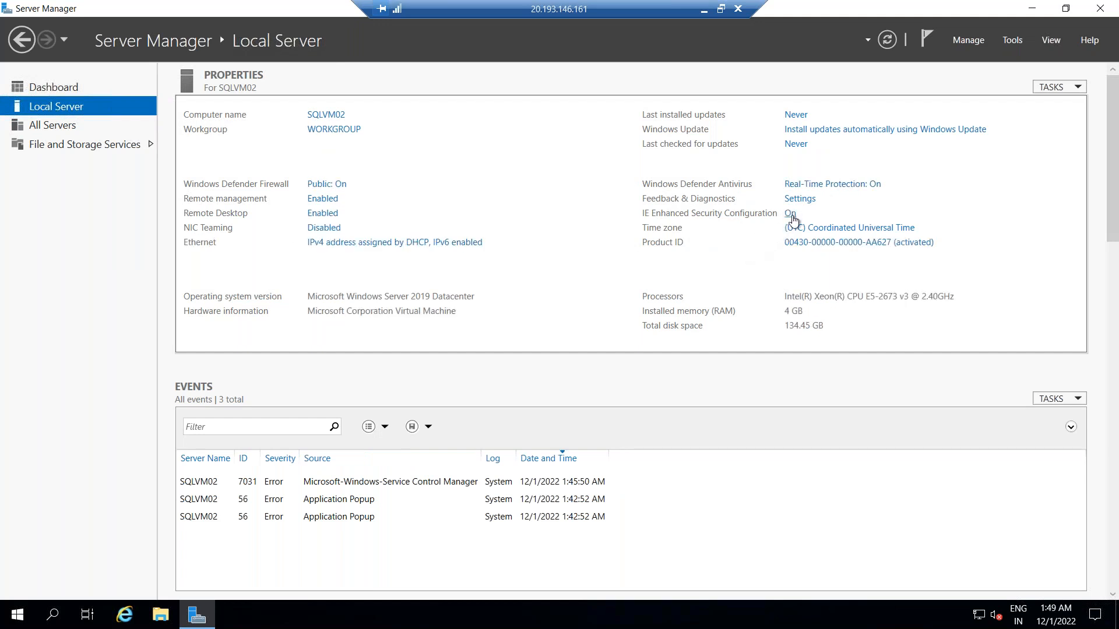
{"action": "left_click", "coordinate": [790, 214]}
{"action": "left_click", "coordinate": [465, 374]}
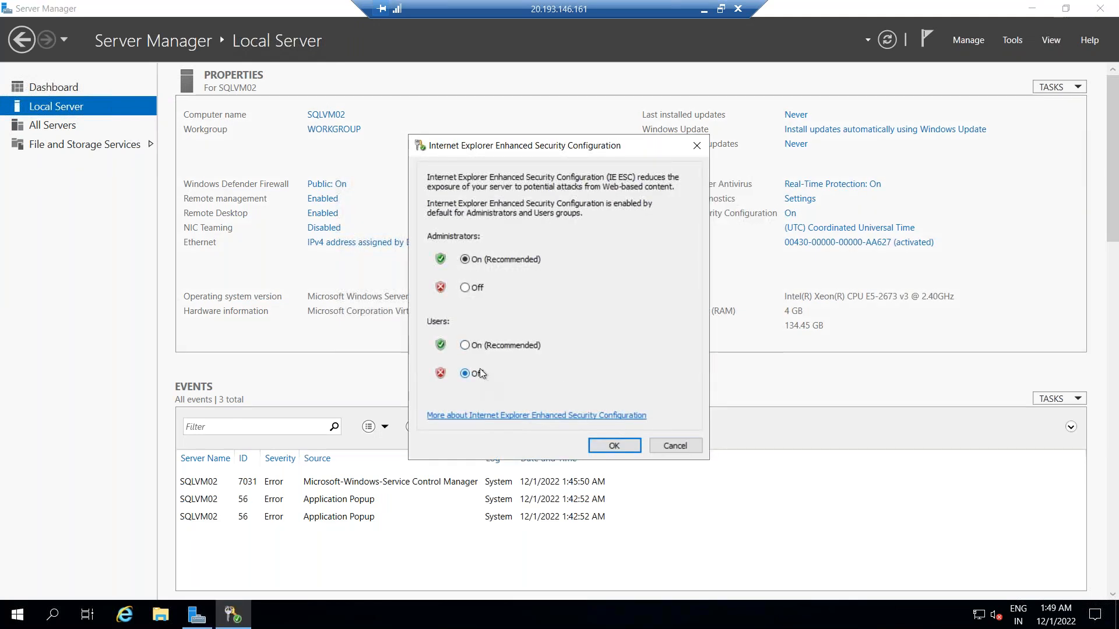
{"action": "left_click", "coordinate": [464, 288]}
{"action": "left_click", "coordinate": [613, 444]}
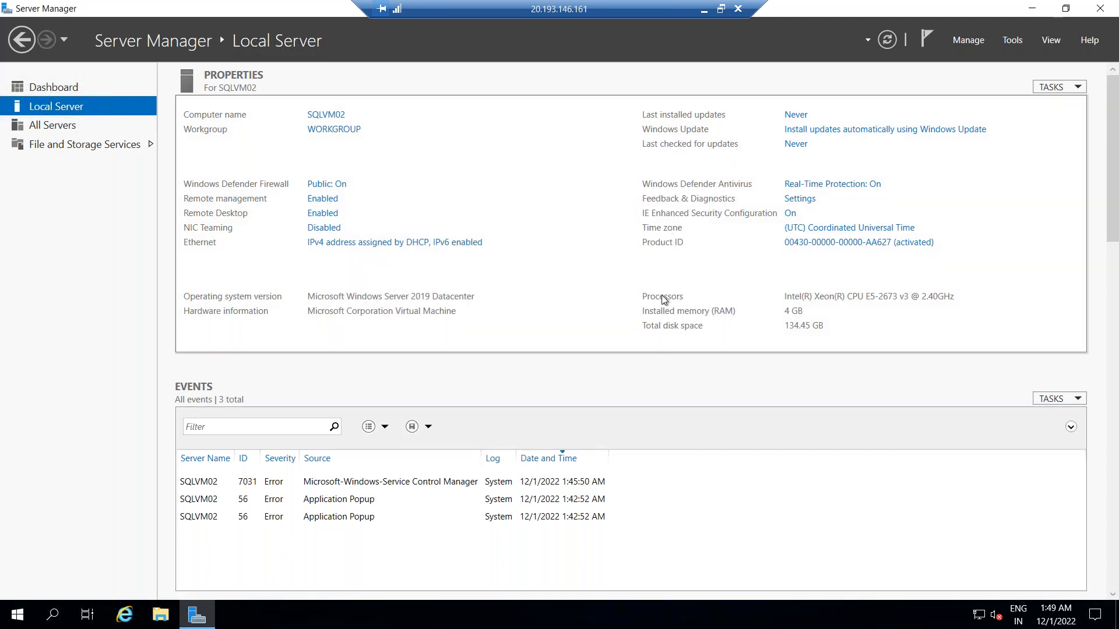
{"action": "left_click", "coordinate": [125, 615]}
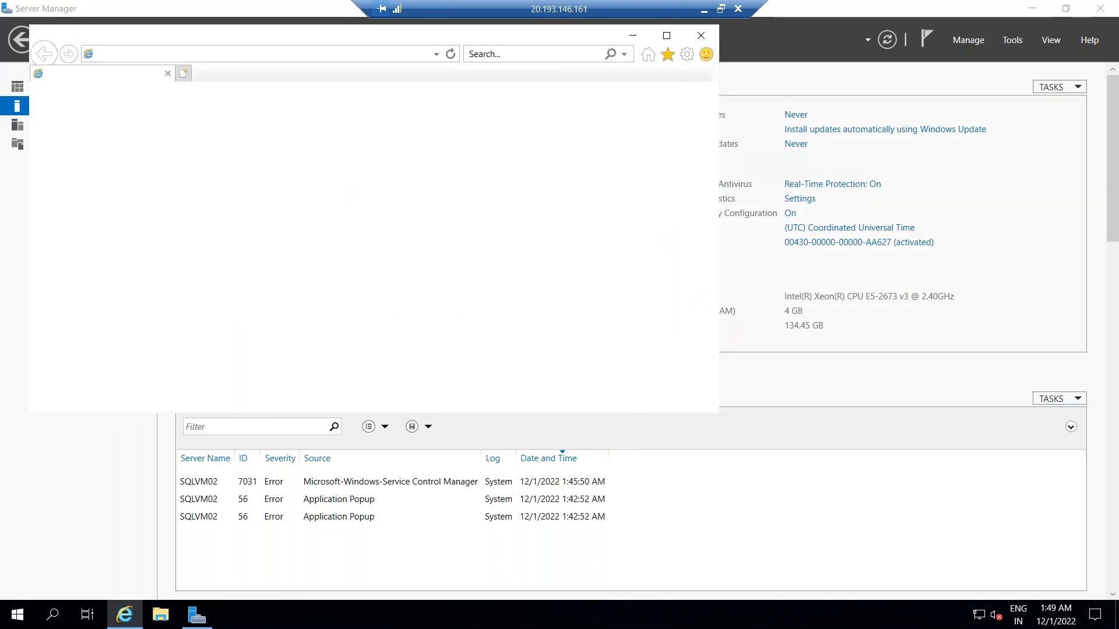
Maximize Internet Explorer and load the pasted SQL Server downloads address
{"action": "left_click", "coordinate": [666, 35]}
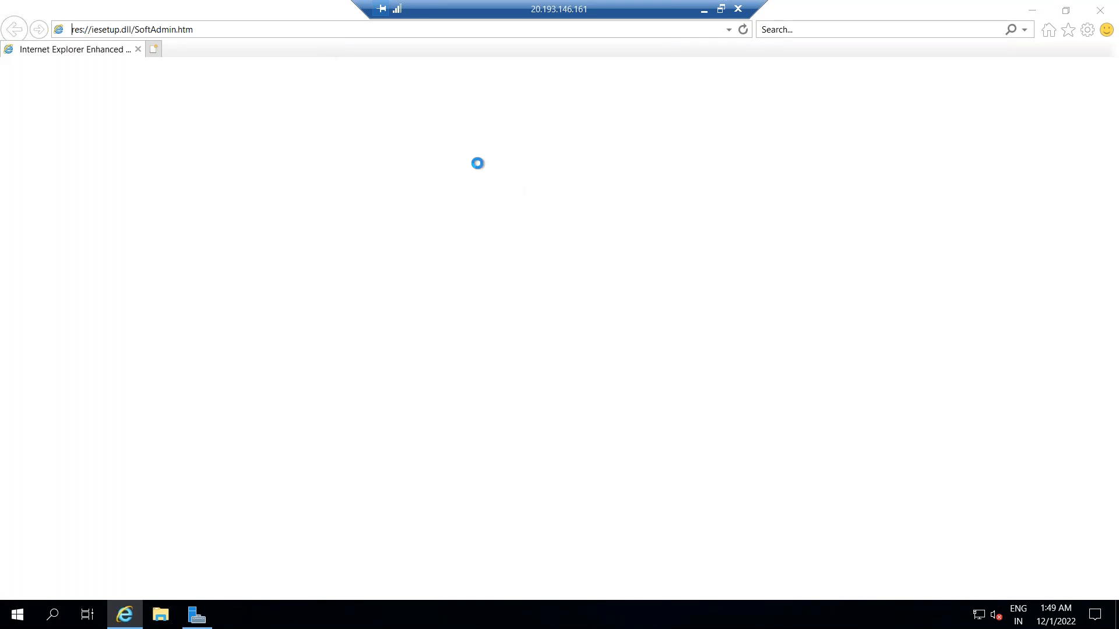
{"action": "left_click", "coordinate": [721, 425]}
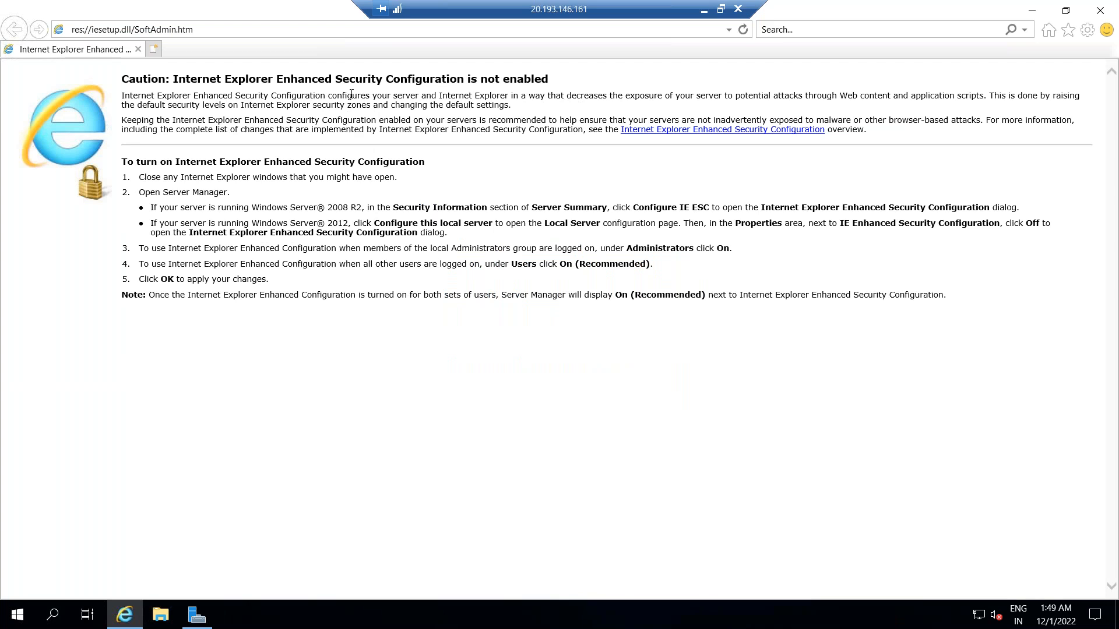
{"action": "left_click", "coordinate": [233, 30]}
{"action": "type", "text": "www"}
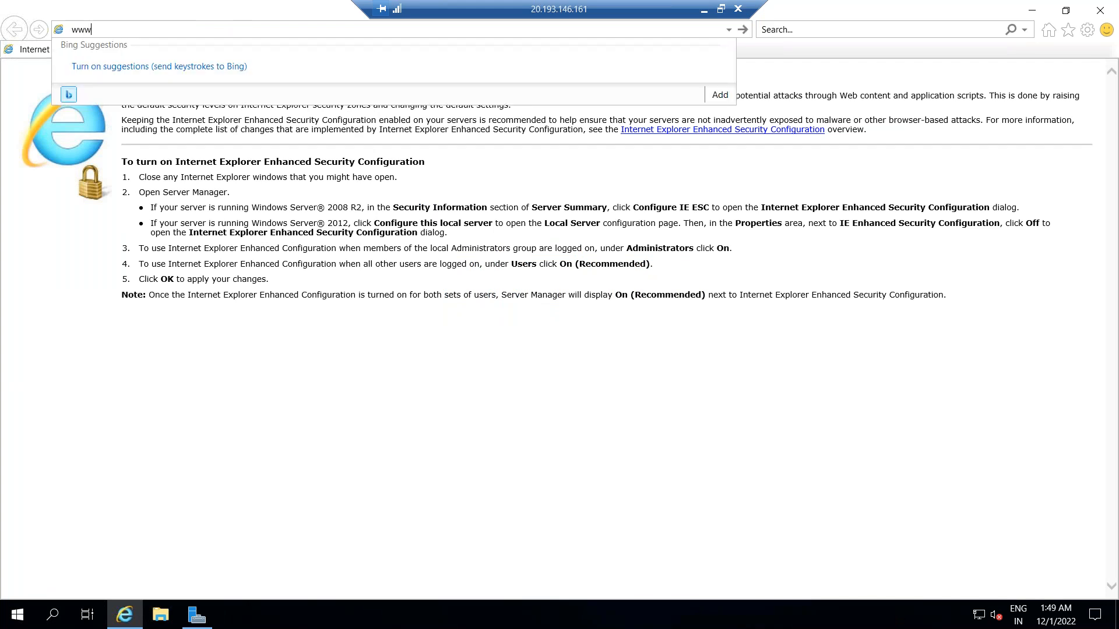
{"action": "type", "text": ".goog"}
{"action": "key", "text": "BackSpace"}
{"action": "key", "text": "BackSpace"}
{"action": "key", "text": "BackSpace"}
{"action": "key", "text": "BackSpace"}
{"action": "key", "text": "BackSpace"}
{"action": "key", "text": "BackSpace"}
{"action": "key", "text": "BackSpace"}
{"action": "key", "text": "ctrl+v"}
{"action": "key", "text": "Return"}
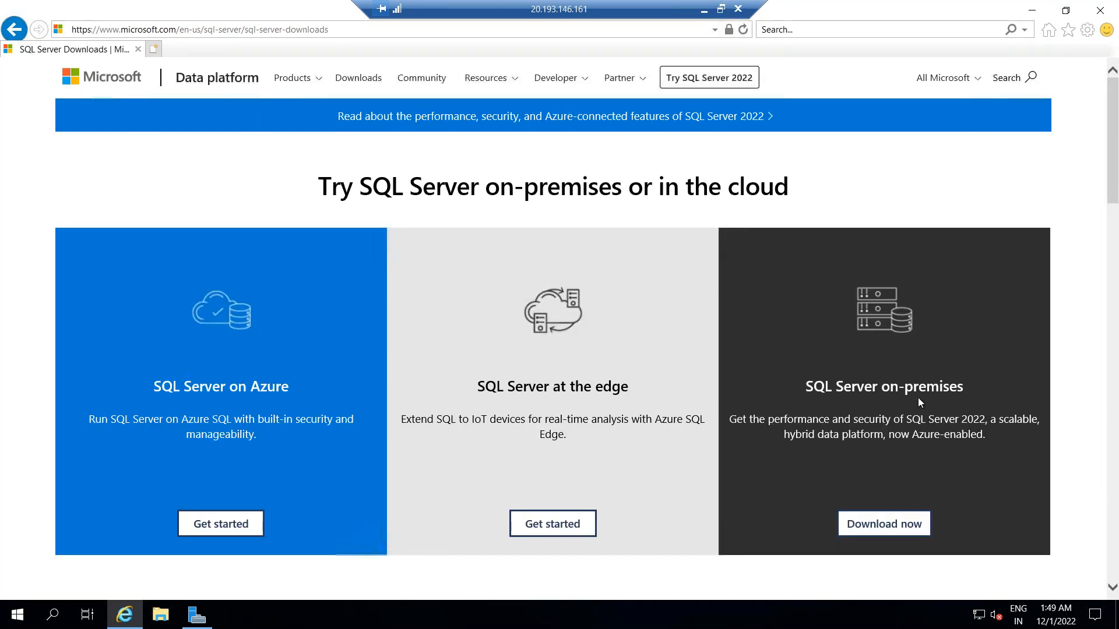
Try the on-premises download, then open the SQL Server 2022 trial registration instead
{"action": "scroll", "coordinate": [914, 414], "scroll_direction": "down", "scroll_amount": 2}
{"action": "left_click", "coordinate": [893, 444]}
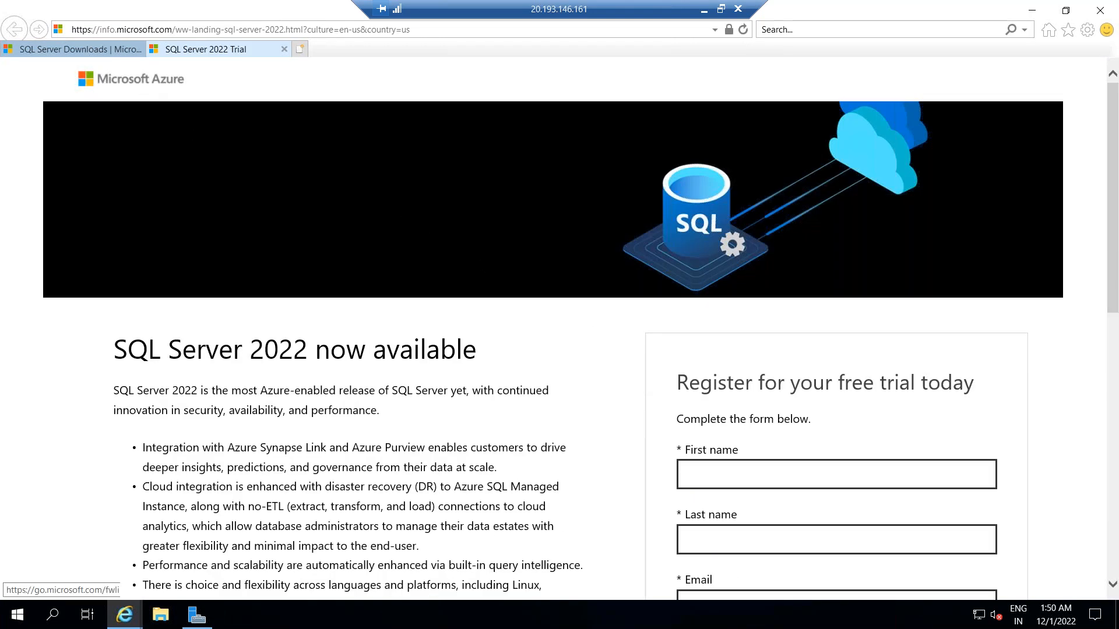
{"action": "left_click", "coordinate": [76, 49]}
{"action": "scroll", "coordinate": [880, 394], "scroll_direction": "down", "scroll_amount": 4}
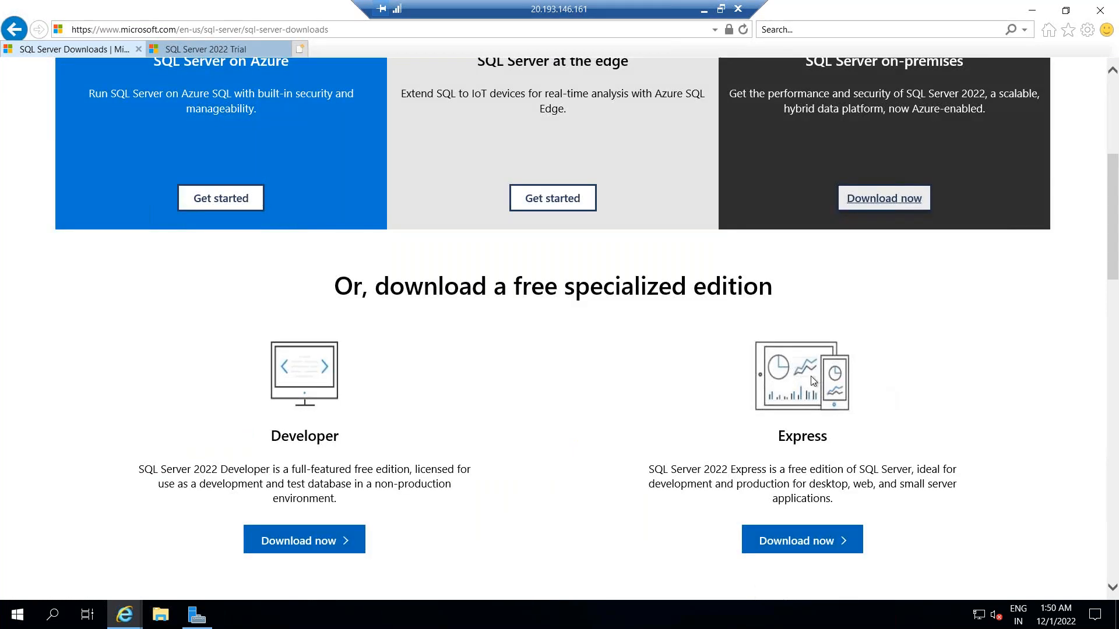
{"action": "scroll", "coordinate": [813, 380], "scroll_direction": "up", "scroll_amount": 1}
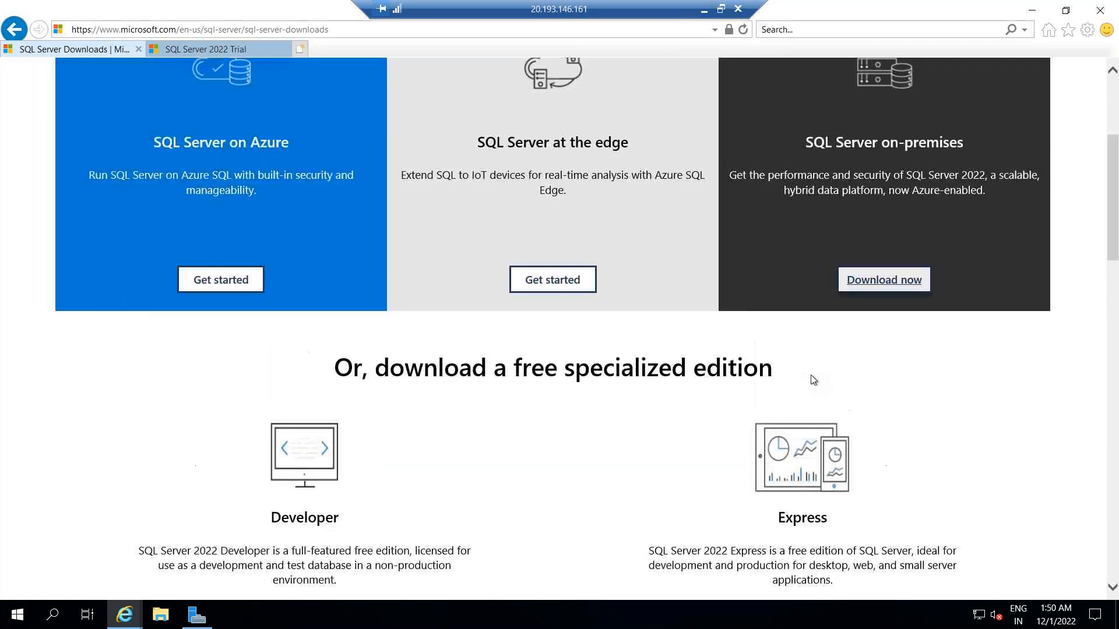
{"action": "left_click", "coordinate": [905, 292]}
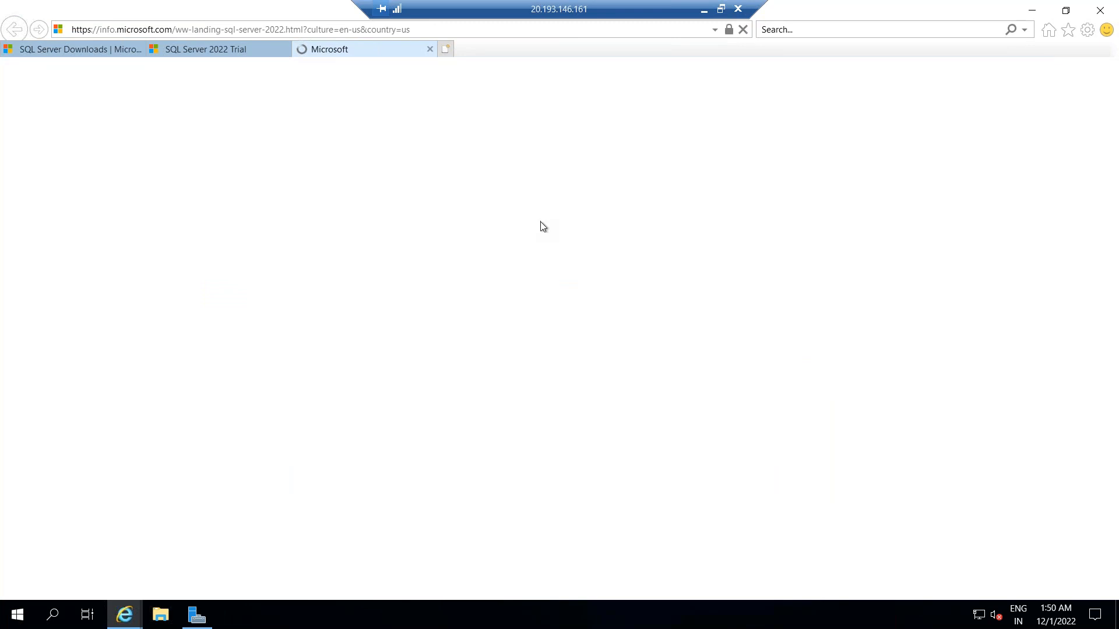
Enter your first name, last name, e-mail, company name and country 'in' on the trial form
{"action": "scroll", "coordinate": [957, 281], "scroll_direction": "down", "scroll_amount": 4}
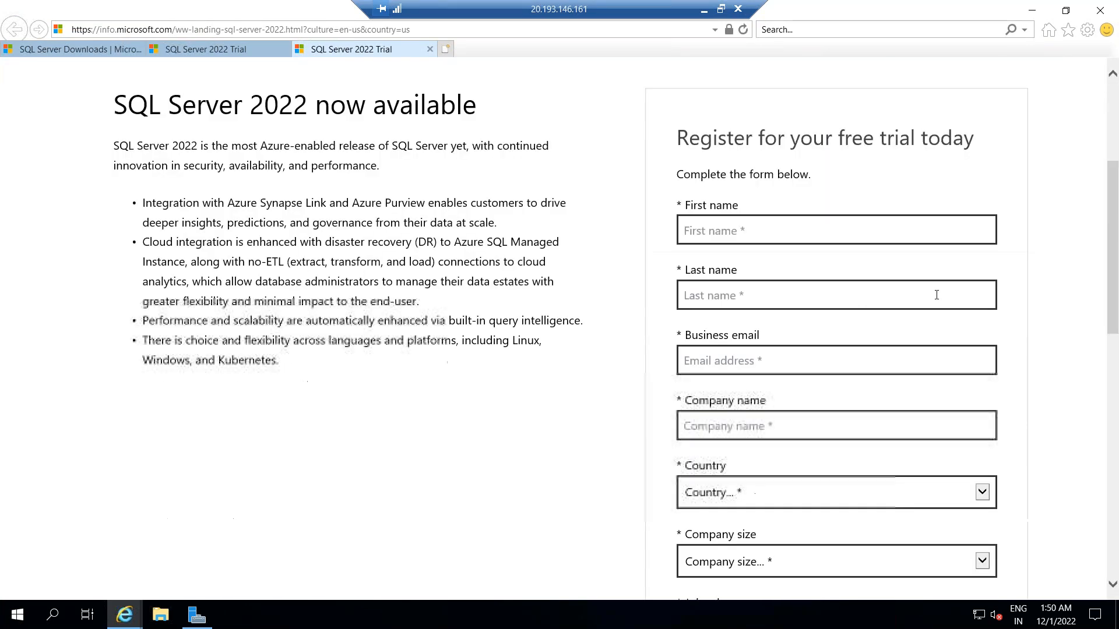
{"action": "left_click", "coordinate": [750, 223]}
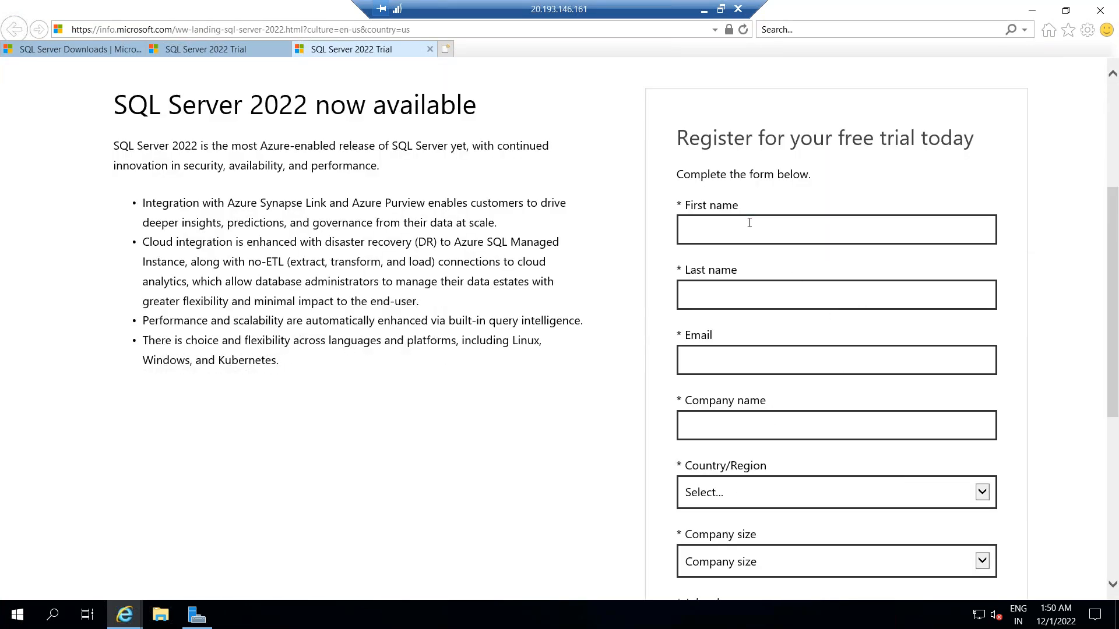
{"action": "left_click", "coordinate": [737, 227]}
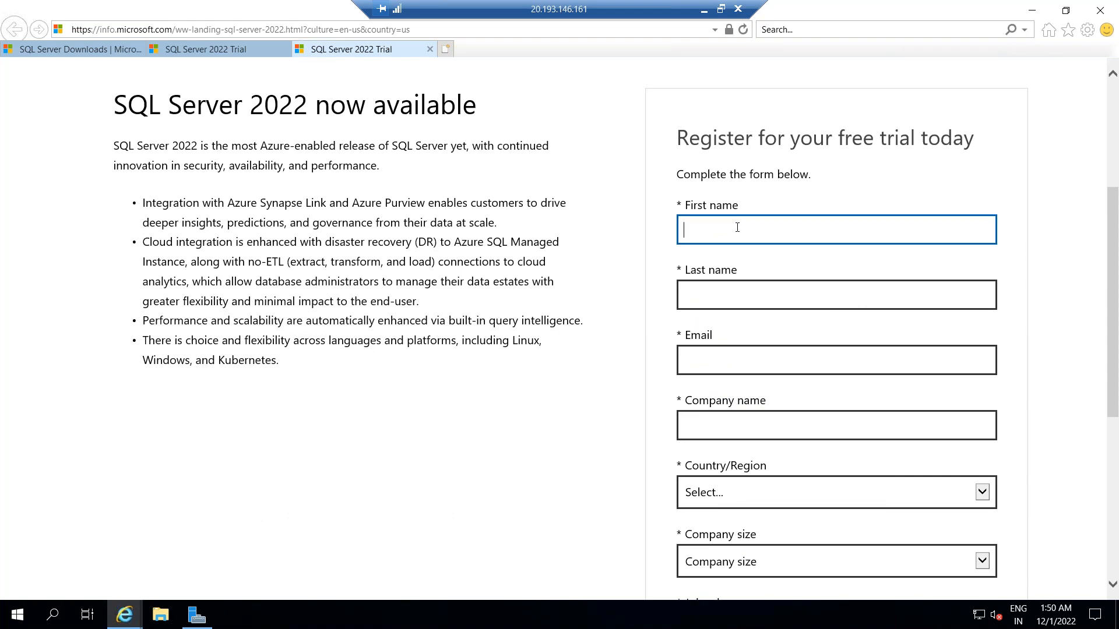
{"action": "type", "text": "Ravinder"}
{"action": "key", "text": "Tab"}
{"action": "type", "text": "B"}
{"action": "key", "text": "Tab"}
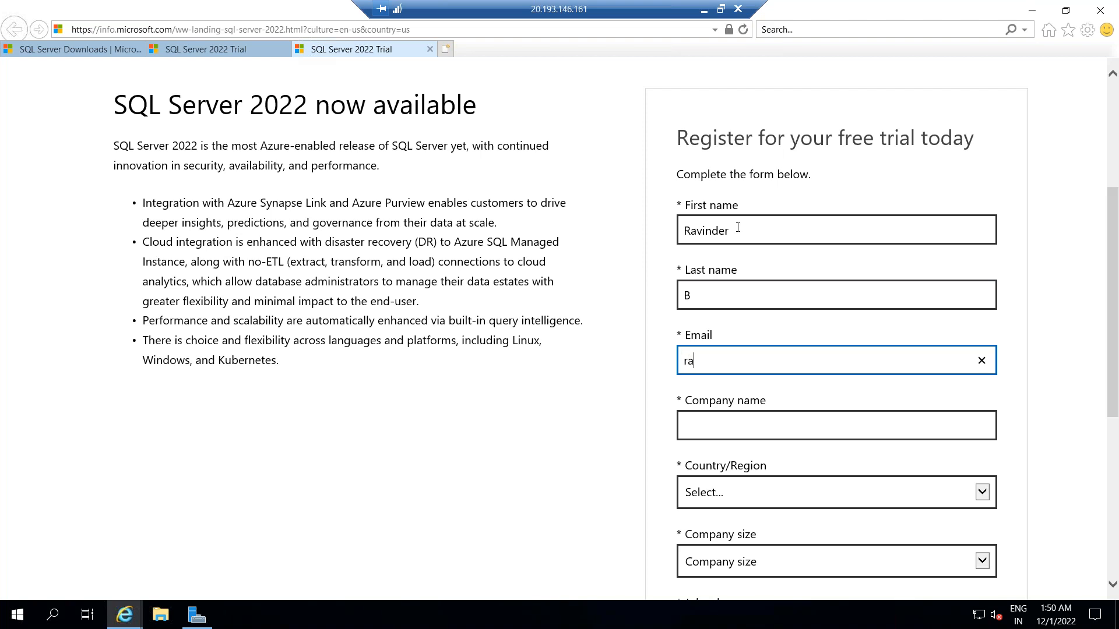
{"action": "key", "text": "Tab"}
{"action": "type", "text": "sel"}
{"action": "key", "text": "Tab"}
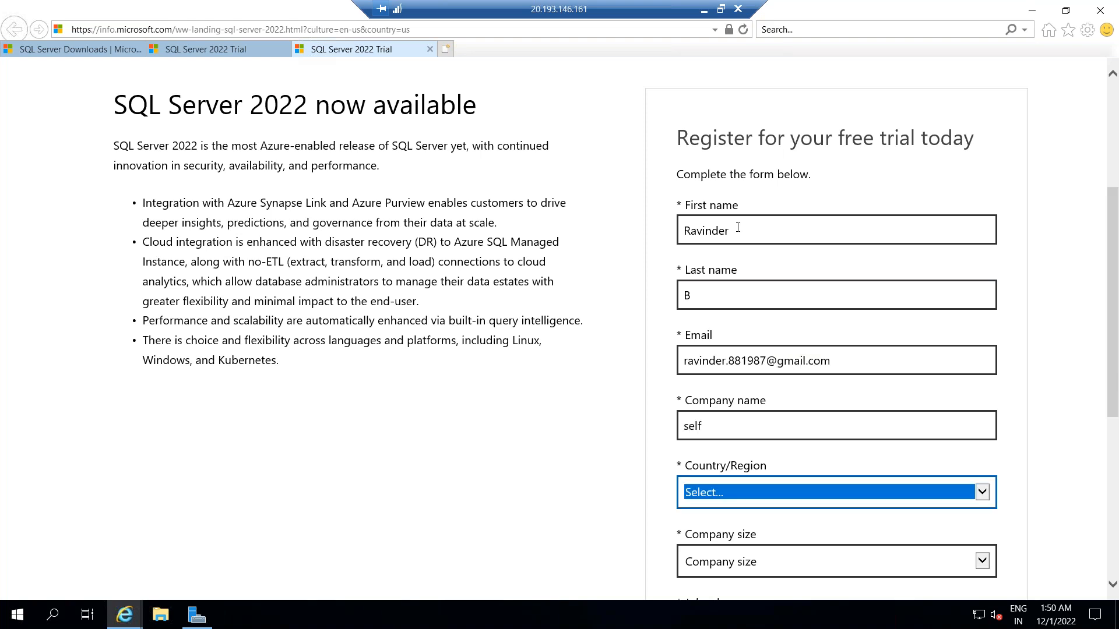
{"action": "type", "text": "in"}
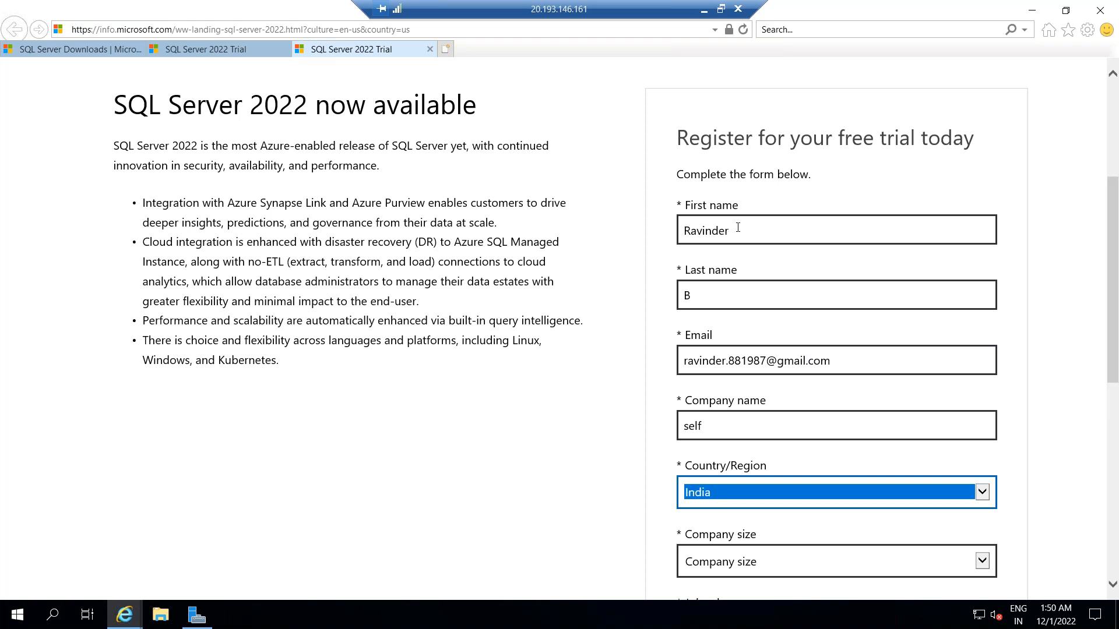
Set the company size to 1 and the job role to 'SQL DBA'
{"action": "scroll", "coordinate": [753, 238], "scroll_direction": "down", "scroll_amount": 4}
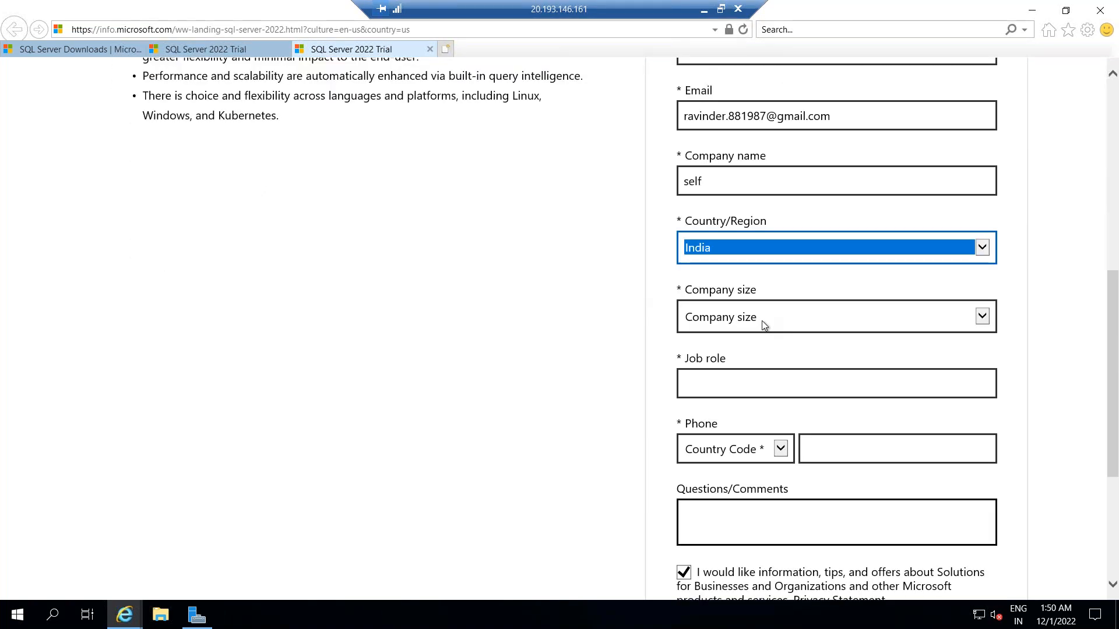
{"action": "left_click", "coordinate": [761, 320]}
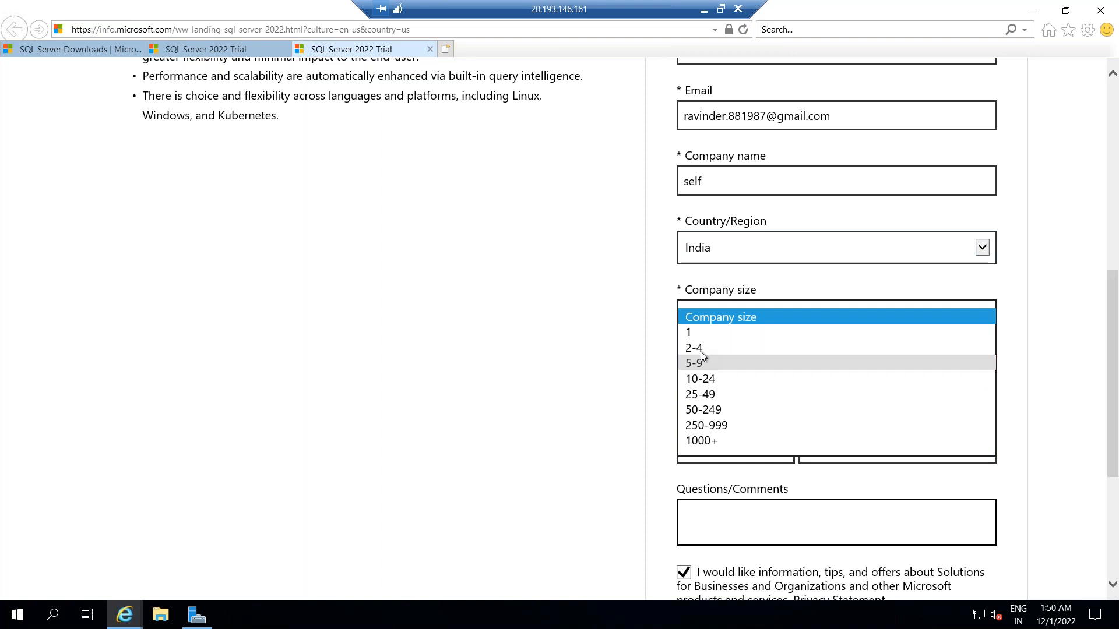
{"action": "left_click", "coordinate": [694, 334]}
{"action": "left_click", "coordinate": [787, 392]}
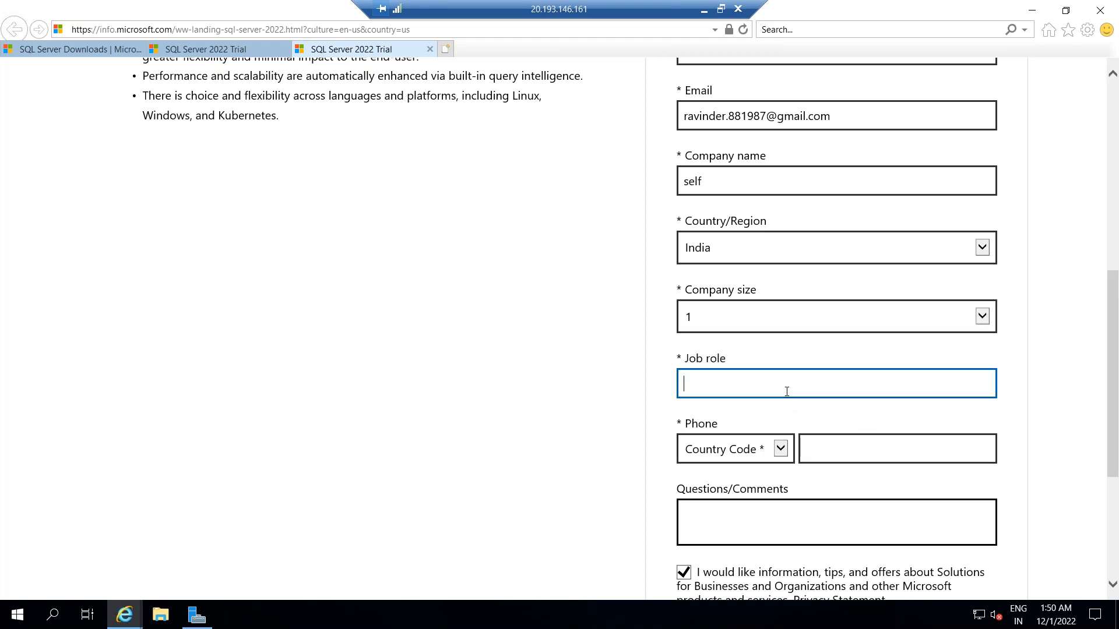
{"action": "type", "text": "SQL DBA"}
{"action": "scroll", "coordinate": [898, 426], "scroll_direction": "down", "scroll_amount": 3}
Choose India (+91) as phone country code, enter the phone number, and opt out of Microsoft offers
{"action": "left_click", "coordinate": [837, 292]}
{"action": "left_click", "coordinate": [788, 288]}
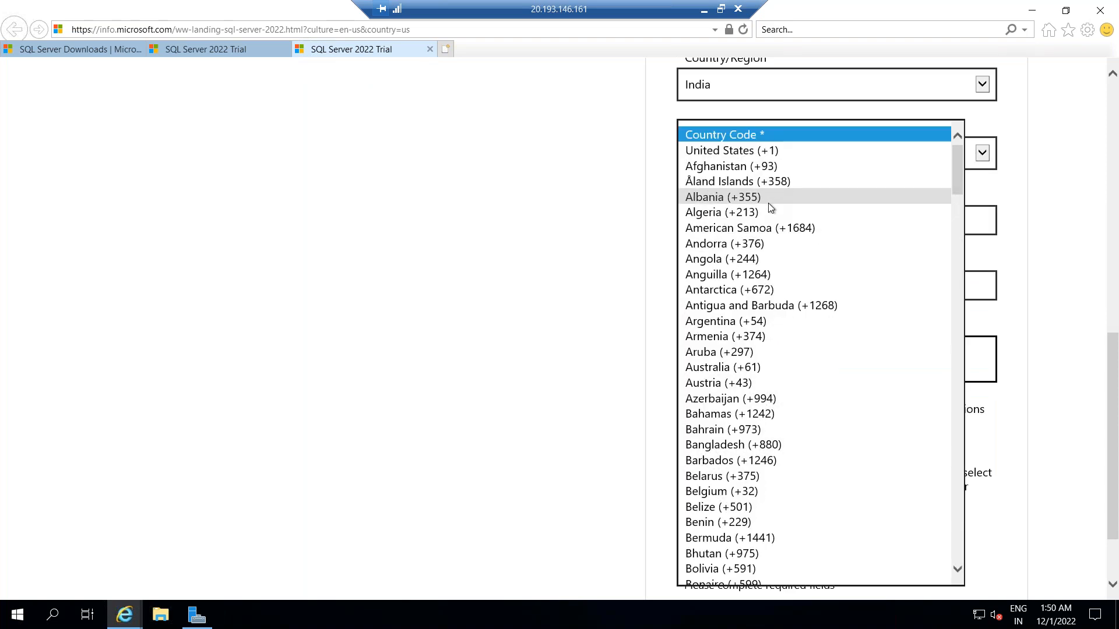
{"action": "scroll", "coordinate": [758, 424], "scroll_direction": "down", "scroll_amount": 6}
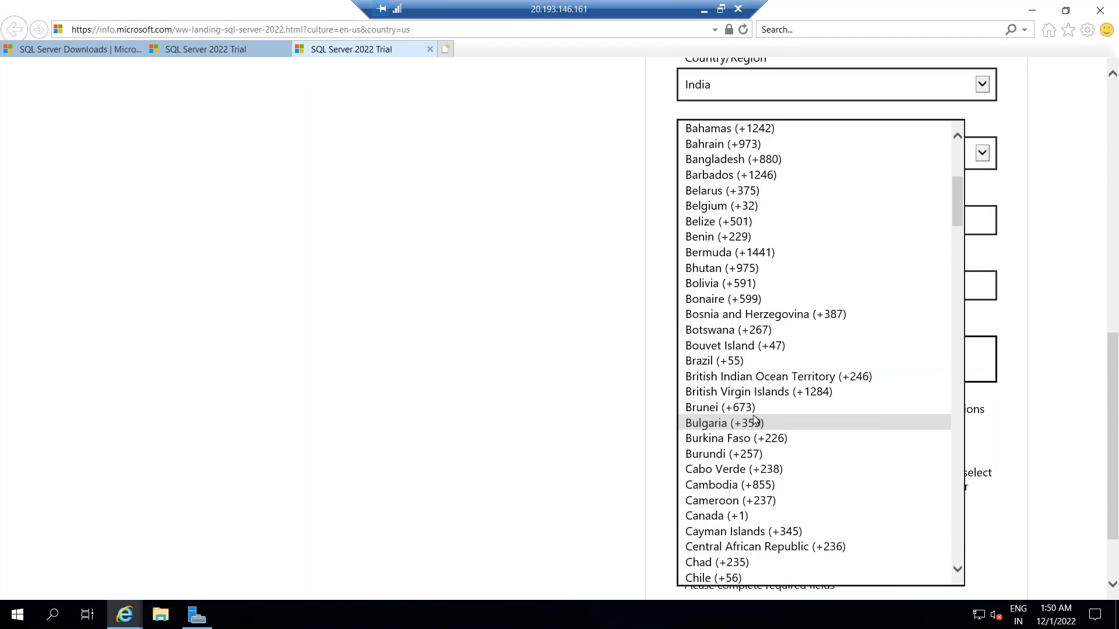
{"action": "type", "text": "in"}
{"action": "key", "text": "Return"}
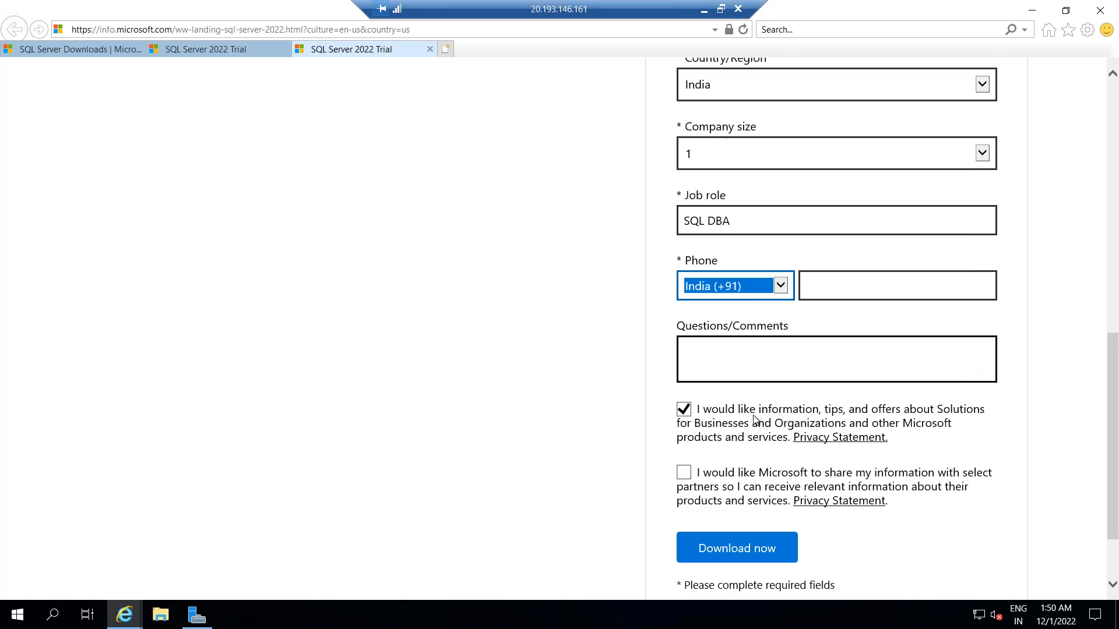
{"action": "left_click", "coordinate": [868, 280]}
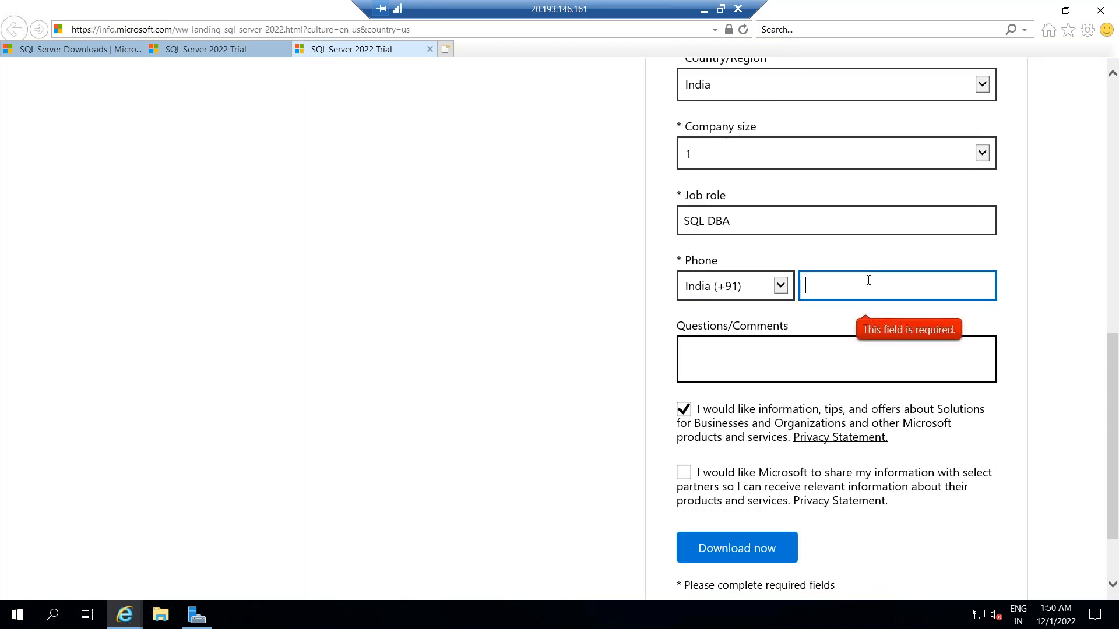
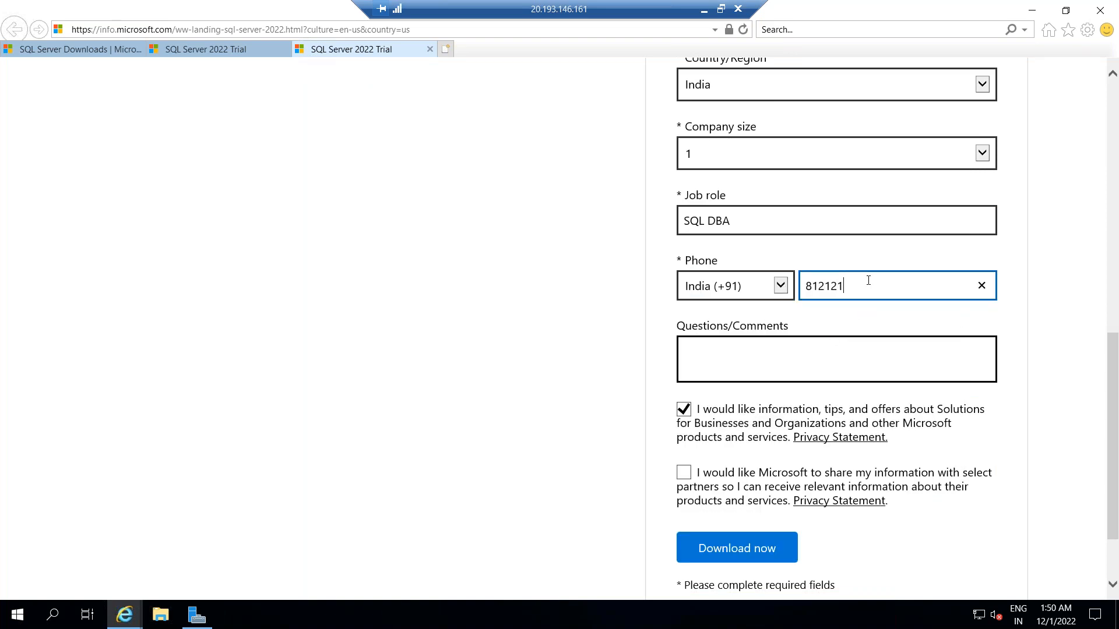
{"action": "left_click", "coordinate": [688, 420]}
{"action": "left_click", "coordinate": [687, 419]}
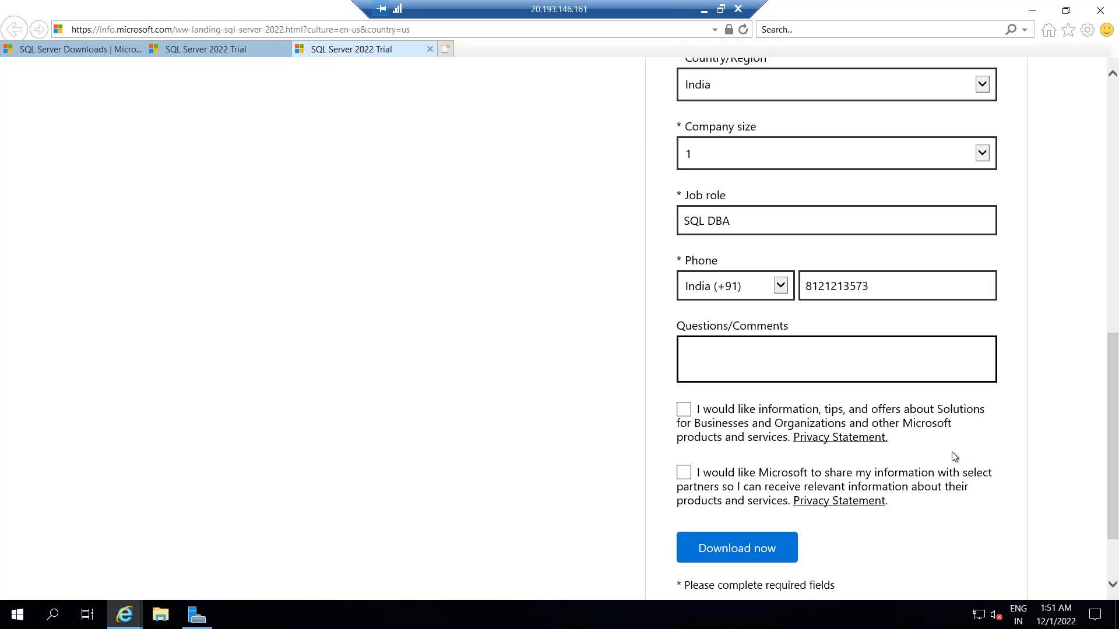
{"action": "scroll", "coordinate": [955, 457], "scroll_direction": "up", "scroll_amount": 7}
{"action": "scroll", "coordinate": [852, 407], "scroll_direction": "up", "scroll_amount": 3}
Start the 64-bit edition EXE download on the Evaluation Center page, then cancel it
{"action": "scroll", "coordinate": [852, 407], "scroll_direction": "down", "scroll_amount": 15}
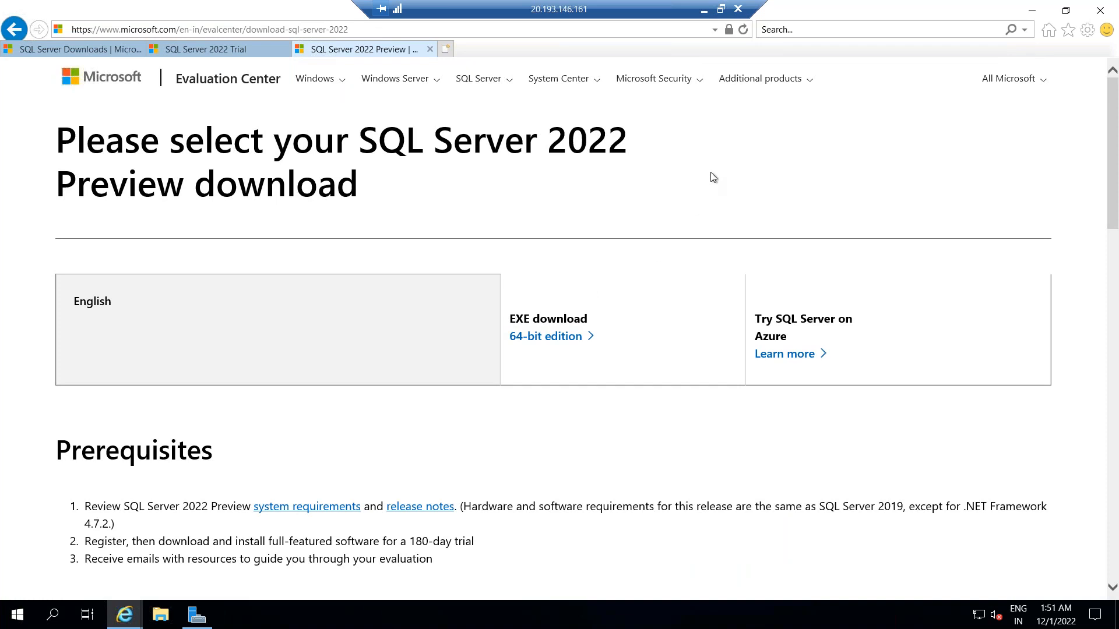
{"action": "scroll", "coordinate": [712, 176], "scroll_direction": "down", "scroll_amount": 5}
{"action": "scroll", "coordinate": [713, 176], "scroll_direction": "up", "scroll_amount": 4}
{"action": "scroll", "coordinate": [560, 326], "scroll_direction": "up", "scroll_amount": 1}
{"action": "scroll", "coordinate": [655, 374], "scroll_direction": "down", "scroll_amount": 12}
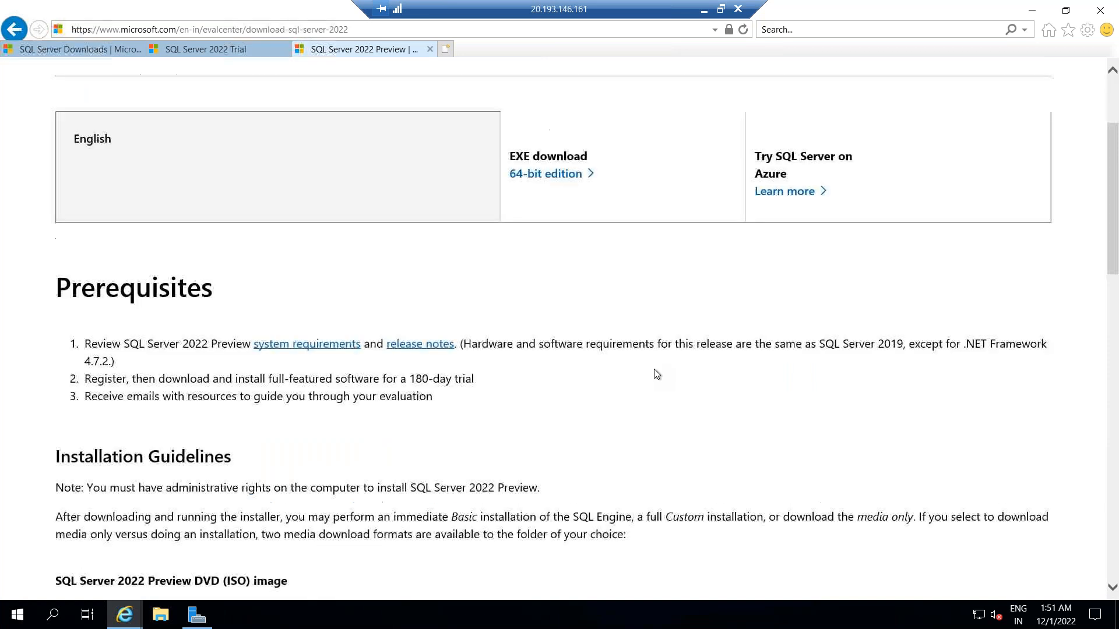
{"action": "scroll", "coordinate": [656, 374], "scroll_direction": "down", "scroll_amount": 5}
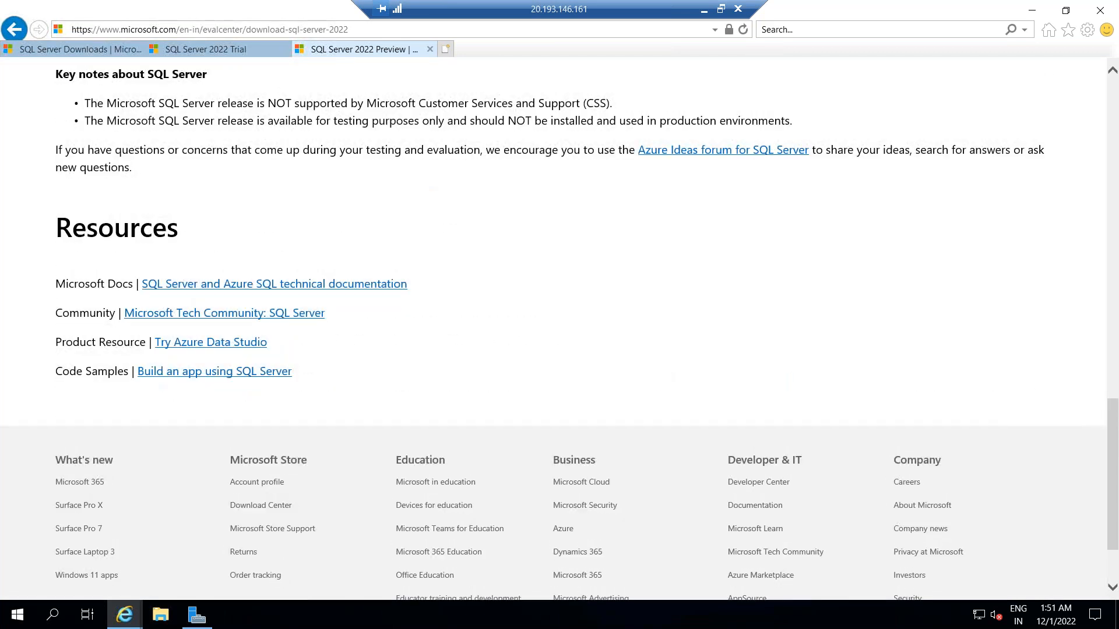
{"action": "scroll", "coordinate": [560, 326], "scroll_direction": "up", "scroll_amount": 8}
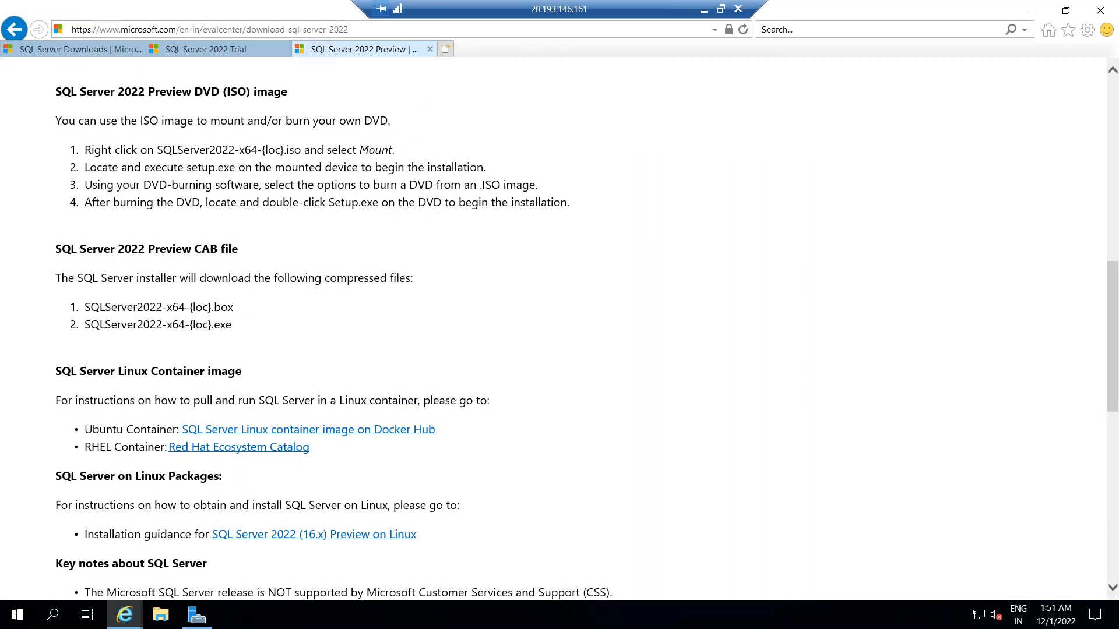
{"action": "scroll", "coordinate": [654, 370], "scroll_direction": "up", "scroll_amount": 10}
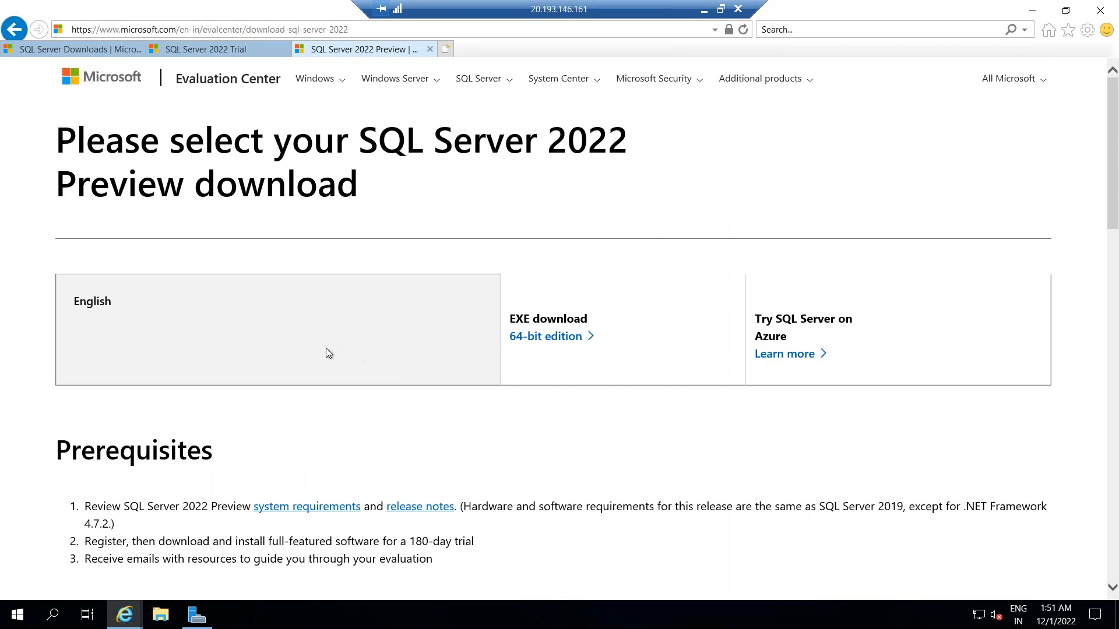
{"action": "scroll", "coordinate": [326, 348], "scroll_direction": "down", "scroll_amount": 1}
{"action": "left_click", "coordinate": [562, 257]}
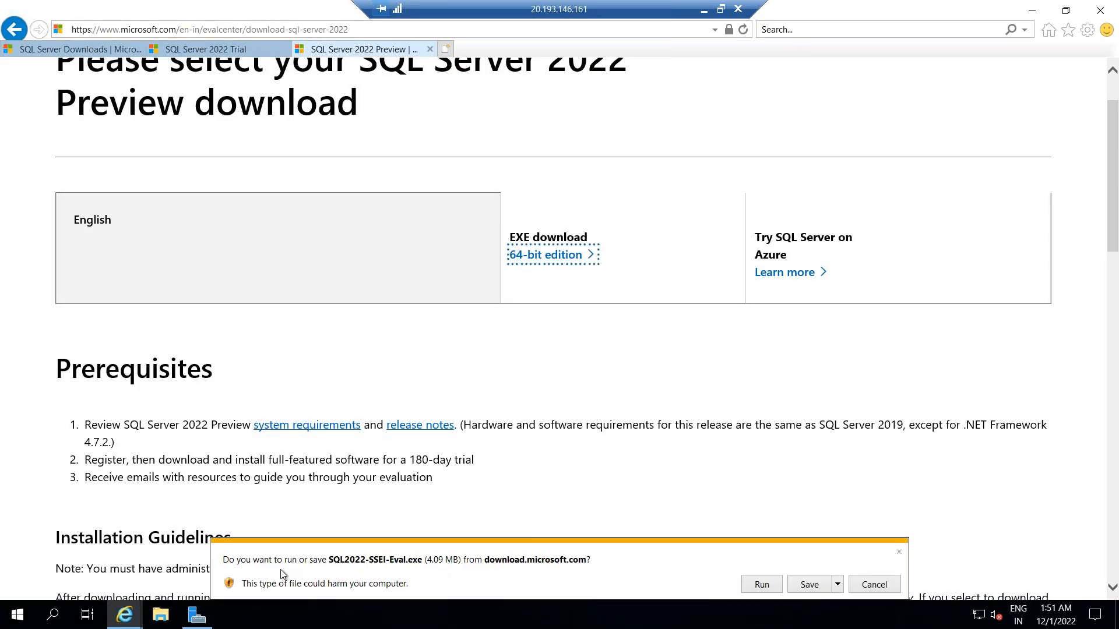
{"action": "left_click", "coordinate": [874, 584]}
{"action": "scroll", "coordinate": [623, 450], "scroll_direction": "up", "scroll_amount": 1}
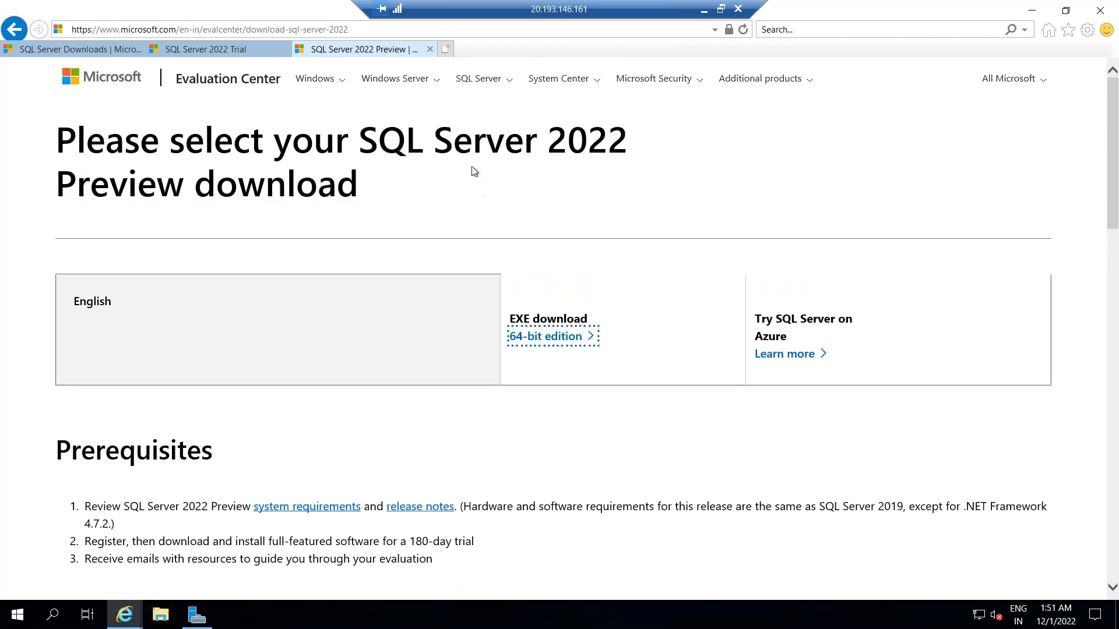
{"action": "left_click", "coordinate": [195, 51]}
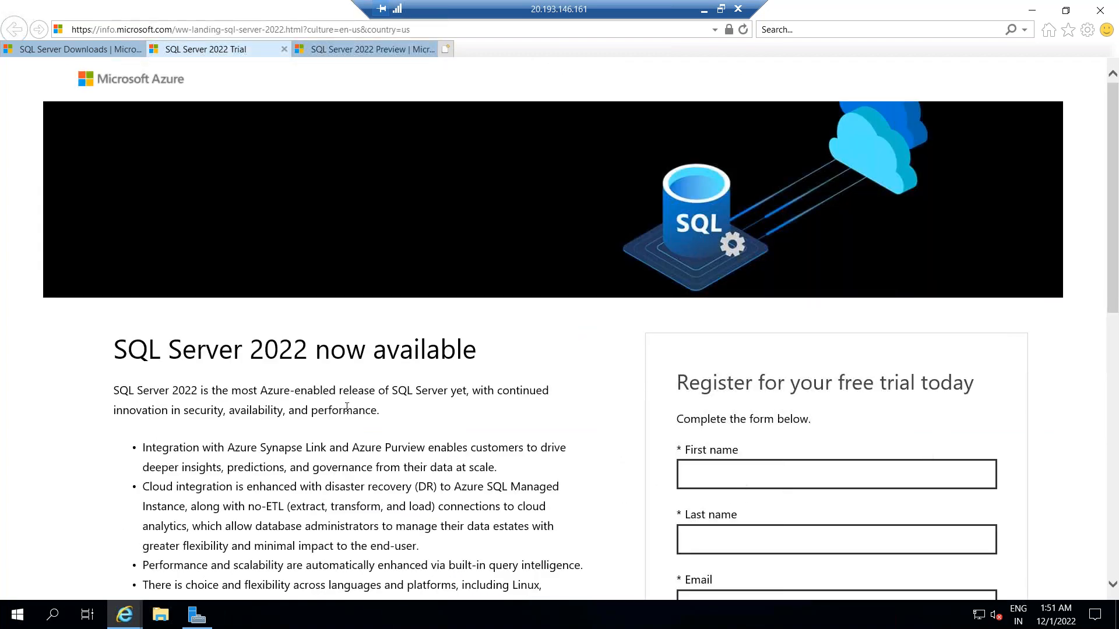
Switch to the SQL Server Downloads tab and scroll through the edition listings
{"action": "left_click", "coordinate": [64, 53]}
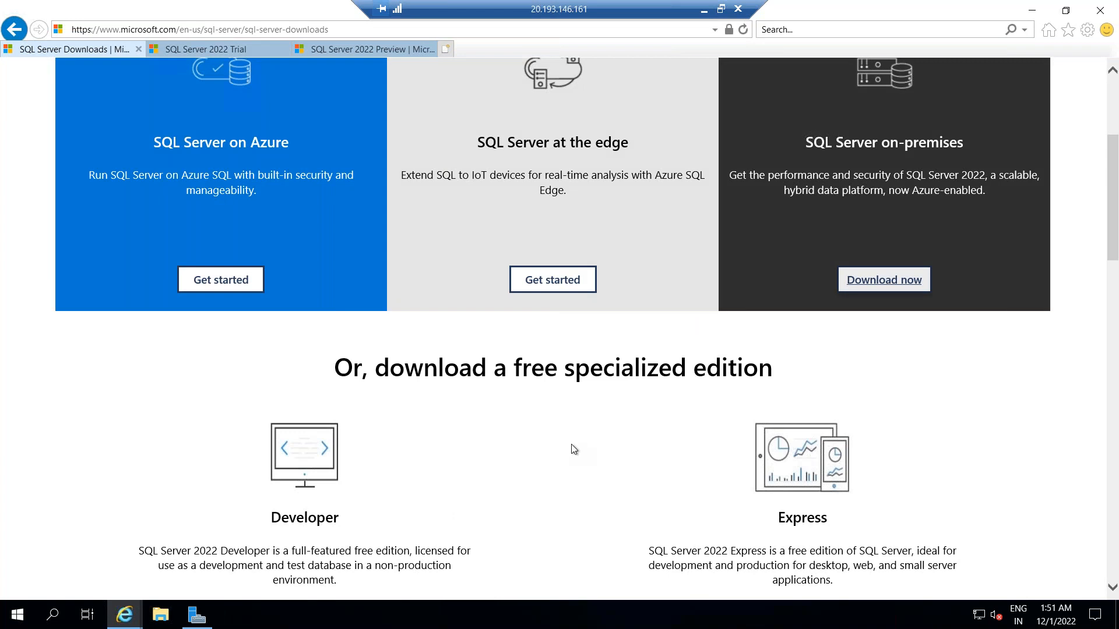
{"action": "scroll", "coordinate": [571, 444], "scroll_direction": "up", "scroll_amount": 3}
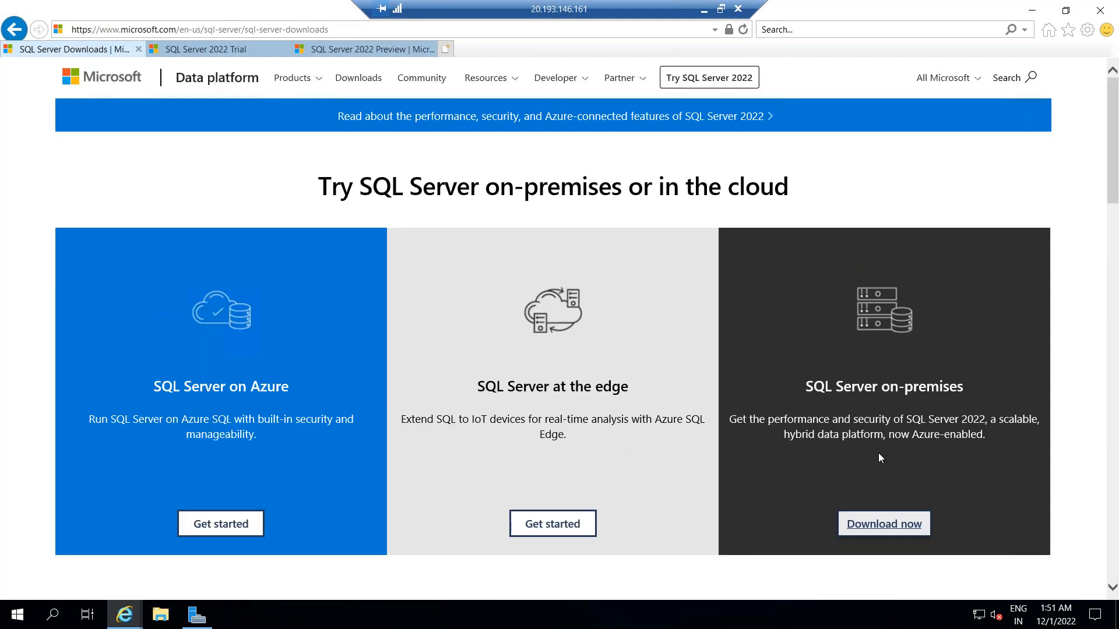
{"action": "scroll", "coordinate": [879, 457], "scroll_direction": "down", "scroll_amount": 8}
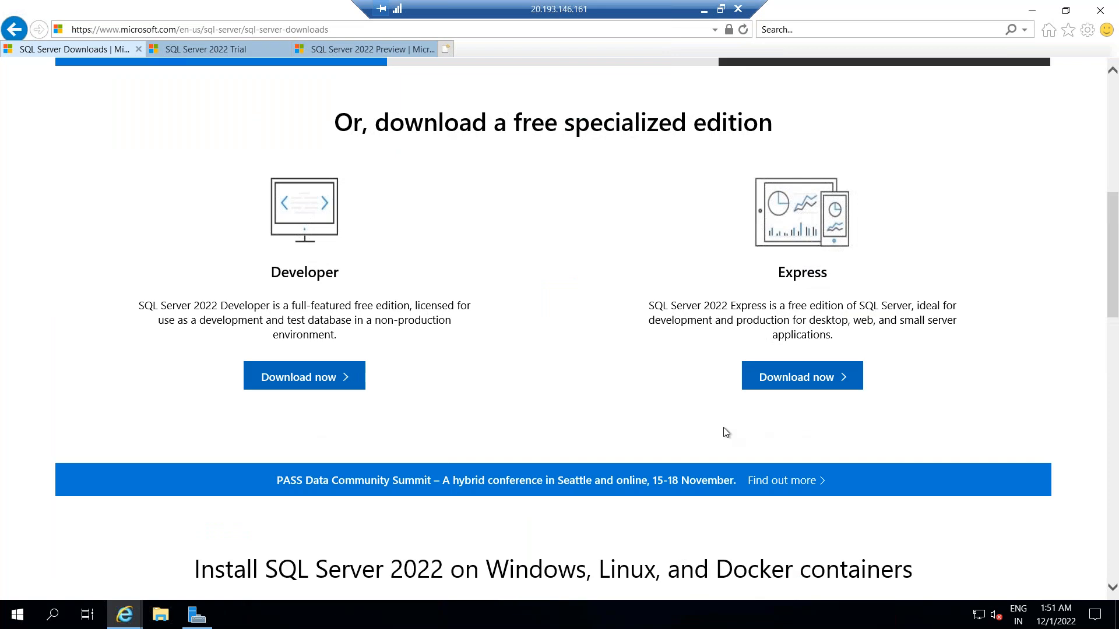
{"action": "scroll", "coordinate": [725, 432], "scroll_direction": "down", "scroll_amount": 9}
{"action": "scroll", "coordinate": [726, 432], "scroll_direction": "down", "scroll_amount": 5}
{"action": "scroll", "coordinate": [728, 430], "scroll_direction": "up", "scroll_amount": 10}
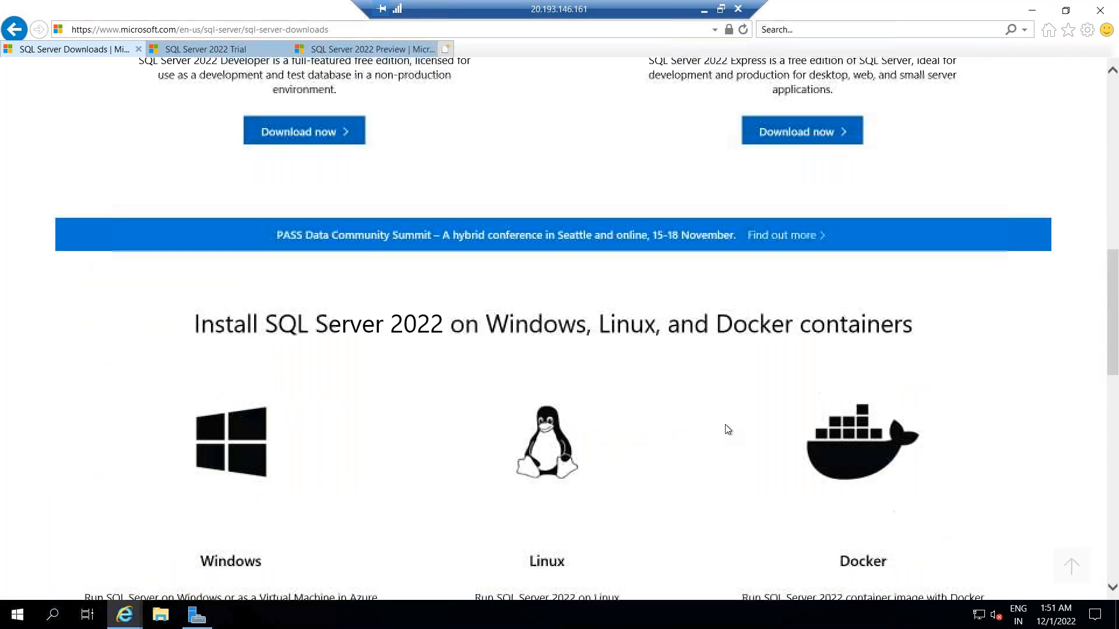
{"action": "scroll", "coordinate": [726, 425], "scroll_direction": "up", "scroll_amount": 6}
Visit the SQL Server 2022 trial page, return, dismiss the survey, and view Developer and Express editions
{"action": "left_click", "coordinate": [741, 81]}
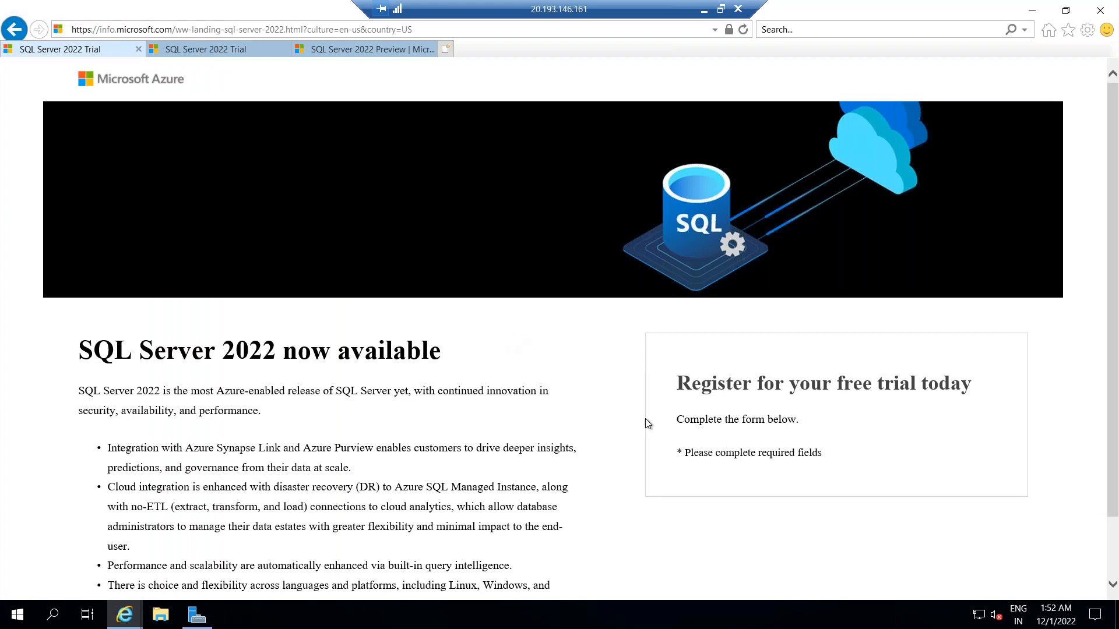
{"action": "left_click", "coordinate": [14, 29]}
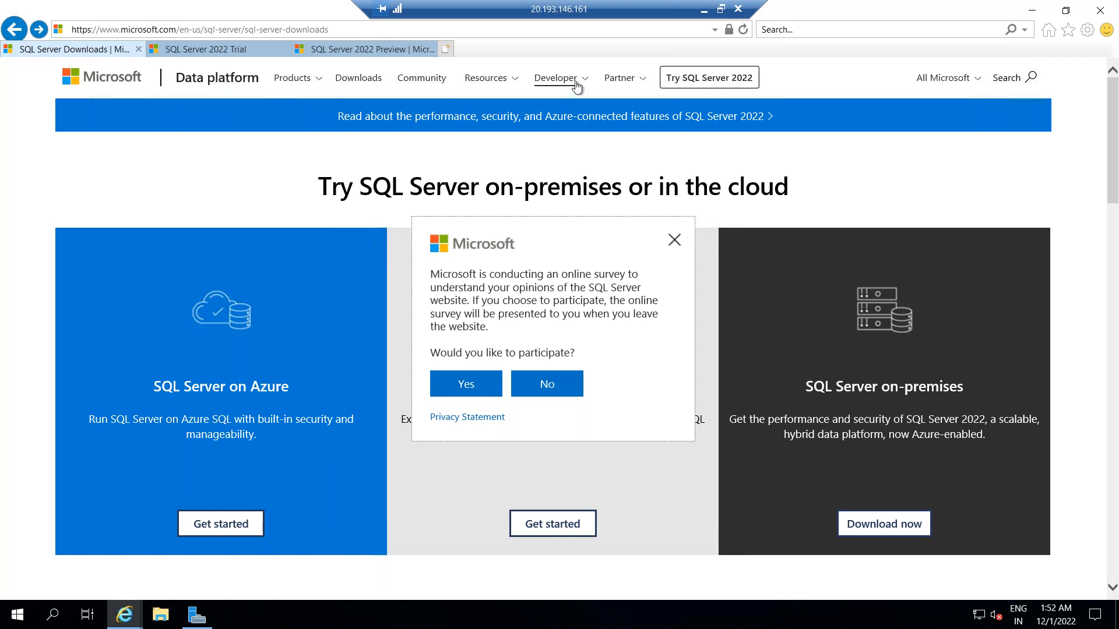
{"action": "left_click", "coordinate": [674, 241]}
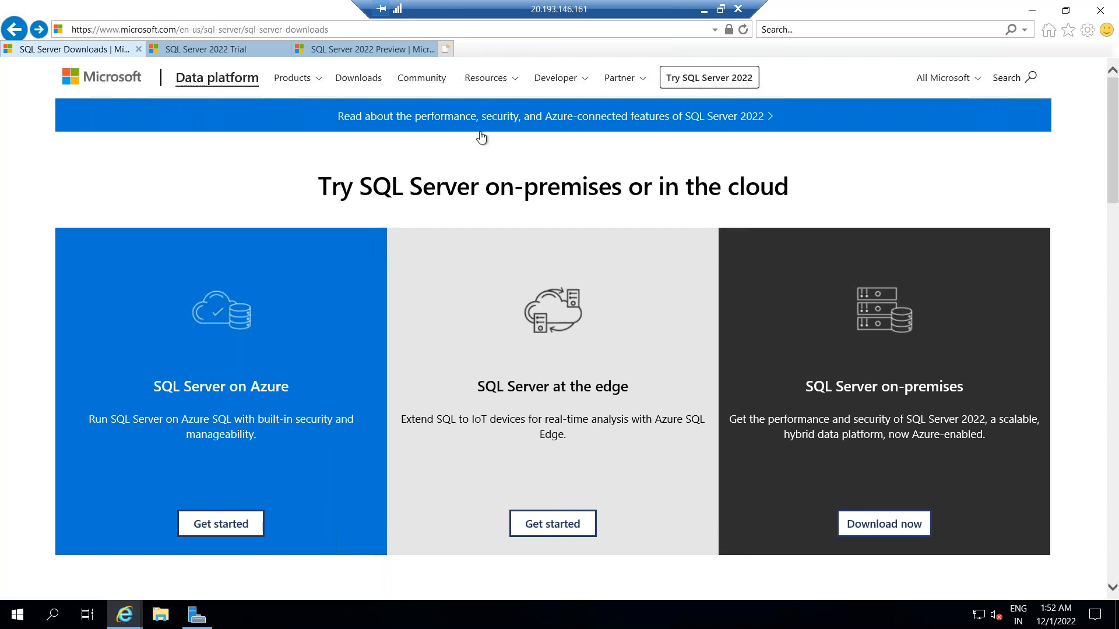
{"action": "scroll", "coordinate": [569, 341], "scroll_direction": "down", "scroll_amount": 10}
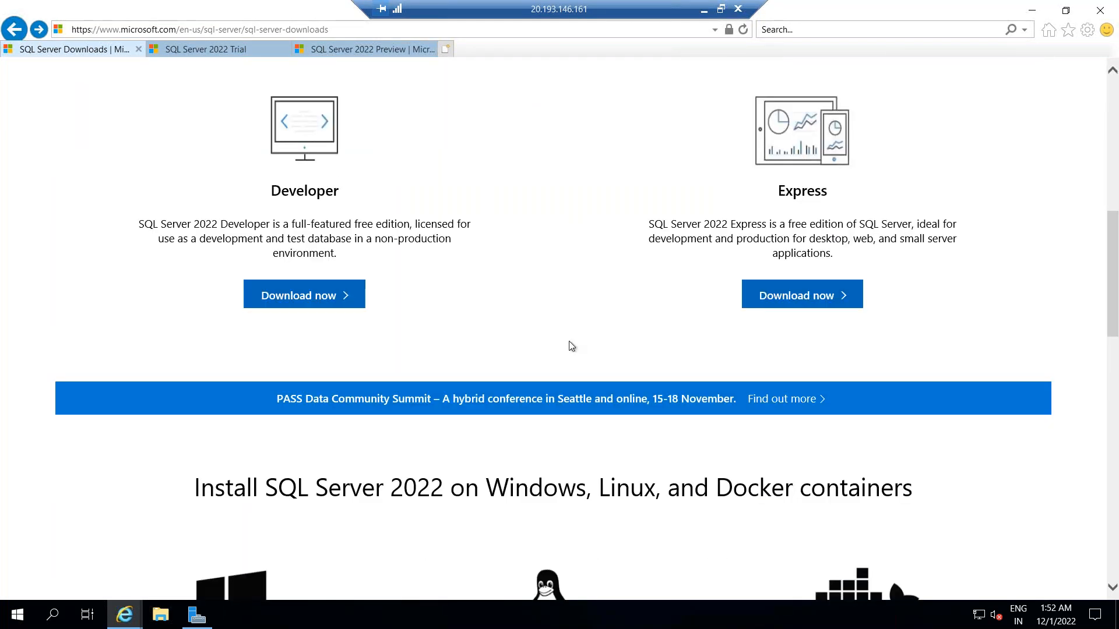
{"action": "scroll", "coordinate": [569, 341], "scroll_direction": "down", "scroll_amount": 4}
{"action": "scroll", "coordinate": [570, 344], "scroll_direction": "up", "scroll_amount": 14}
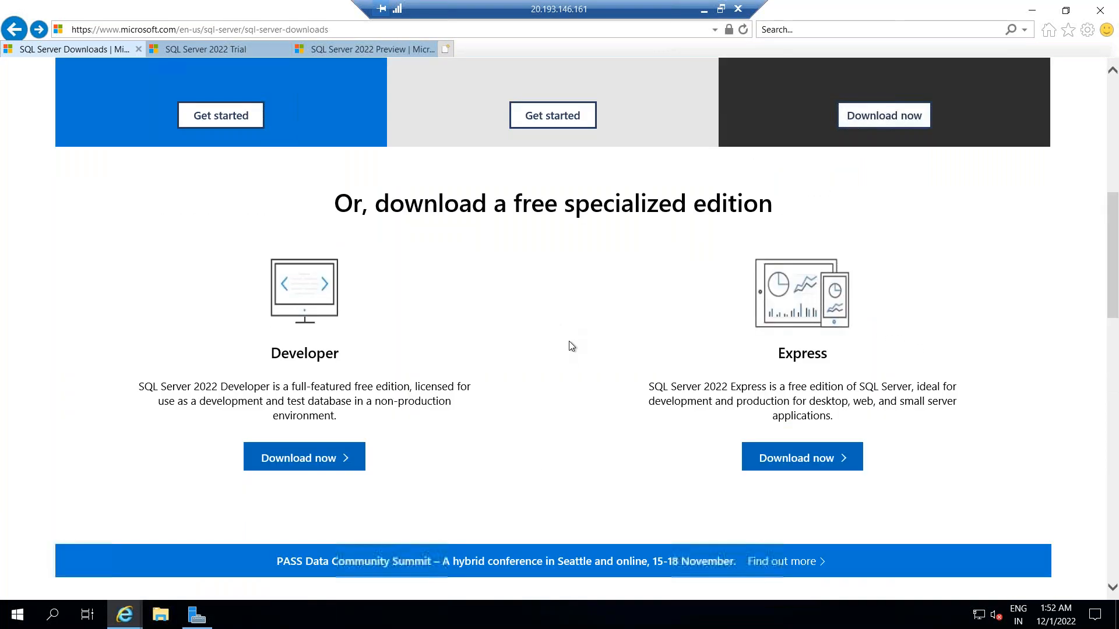
Save the 64-bit SQL2022-SSEI-Eval.exe installer from the SQL Server 2022 download page
{"action": "left_click", "coordinate": [353, 50]}
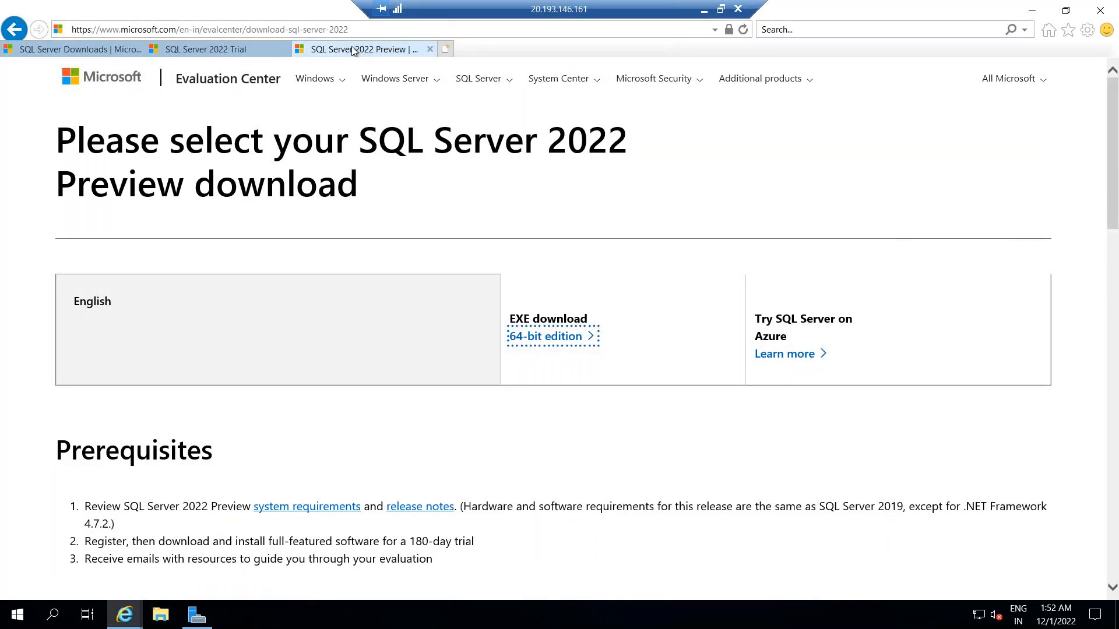
{"action": "left_click", "coordinate": [558, 337]}
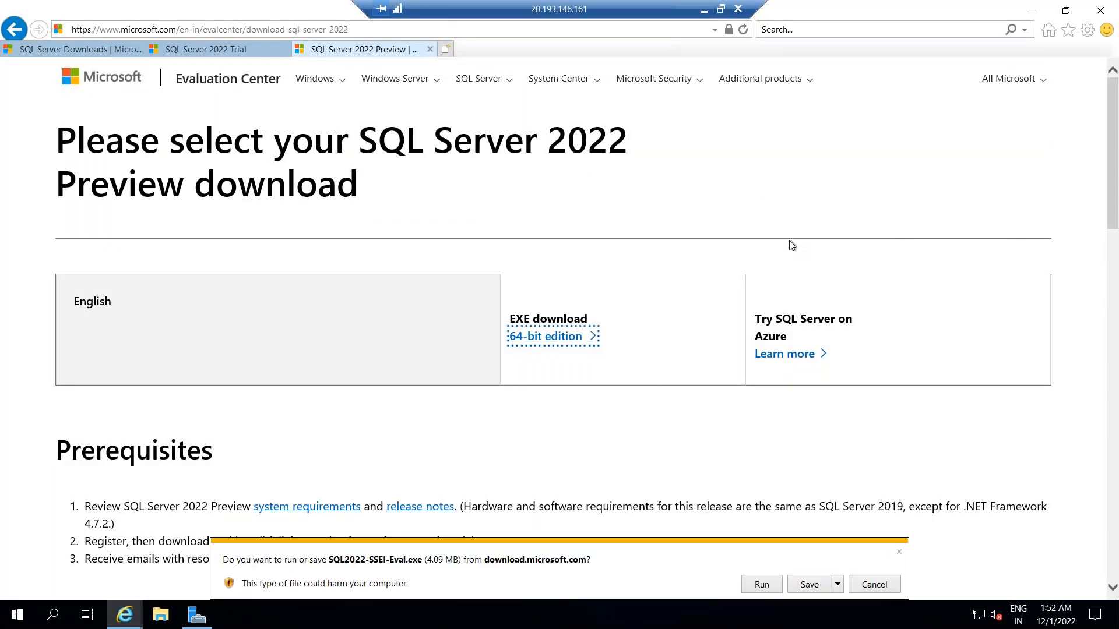
{"action": "left_click", "coordinate": [809, 584]}
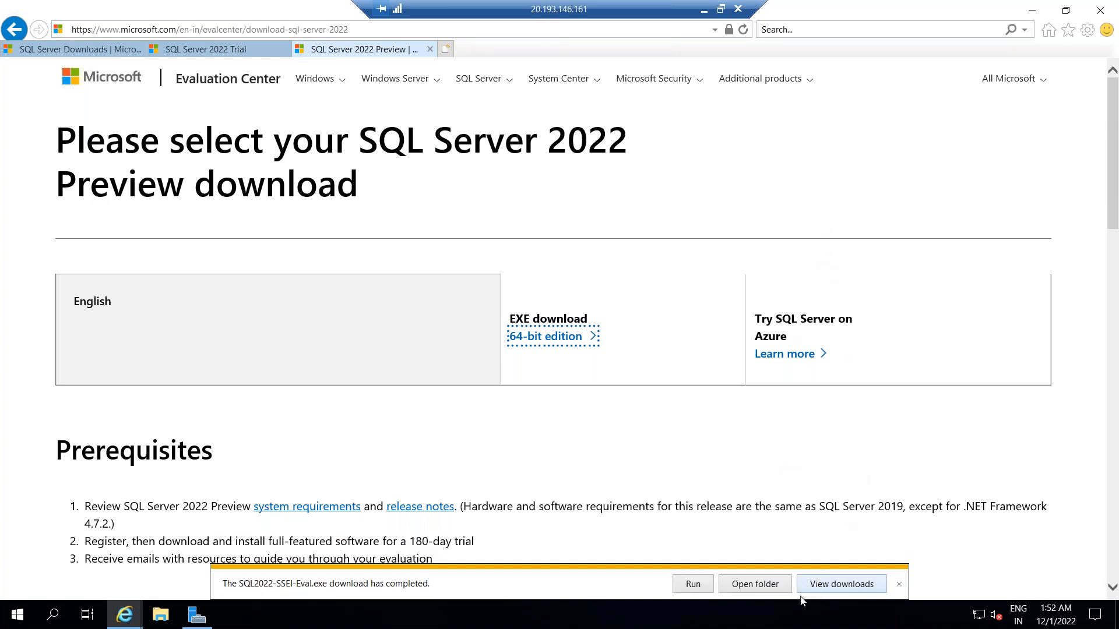
Launch SQL2022-SSEI-Eval.exe and start downloading the English ISO media (1109 MB) to Downloads
{"action": "left_click", "coordinate": [762, 586]}
{"action": "double_click", "coordinate": [358, 184]}
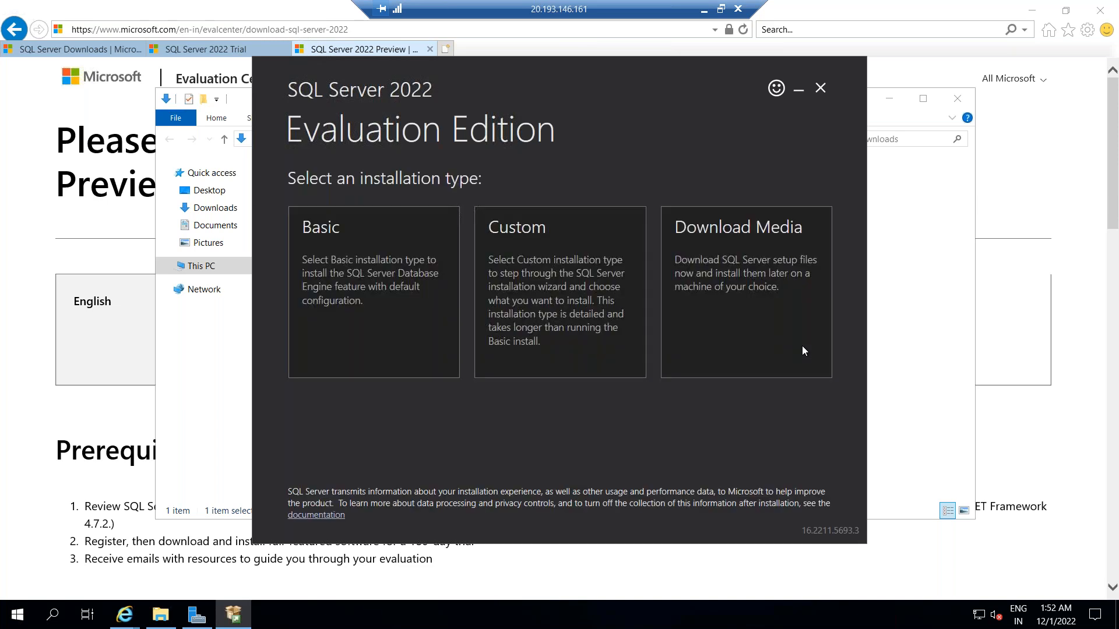
{"action": "left_click", "coordinate": [781, 342]}
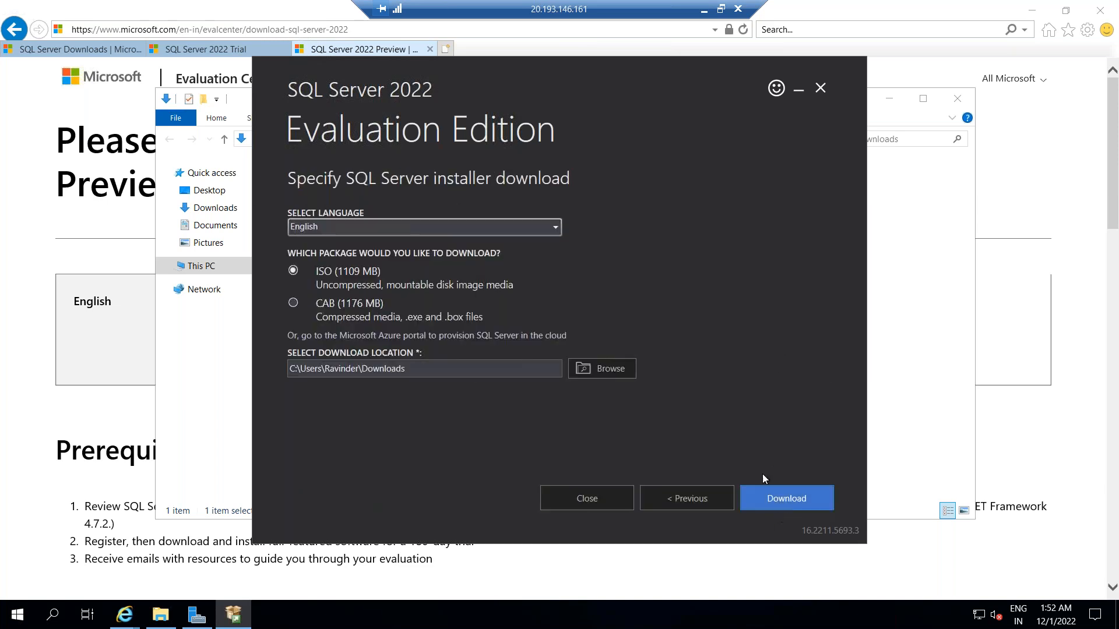
{"action": "left_click", "coordinate": [770, 497]}
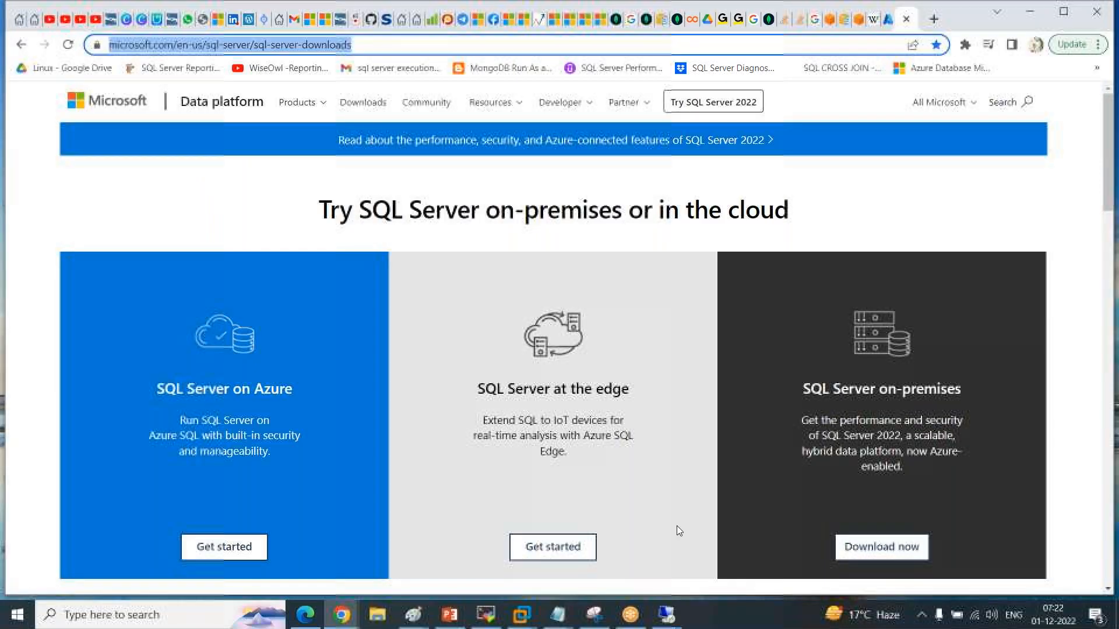
On the SQLVM01 session, show the 693,047 KB SSMS-Setup-ENU installer in File Explorer's Downloads folder
{"action": "left_click", "coordinate": [667, 617]}
{"action": "left_click", "coordinate": [612, 561]}
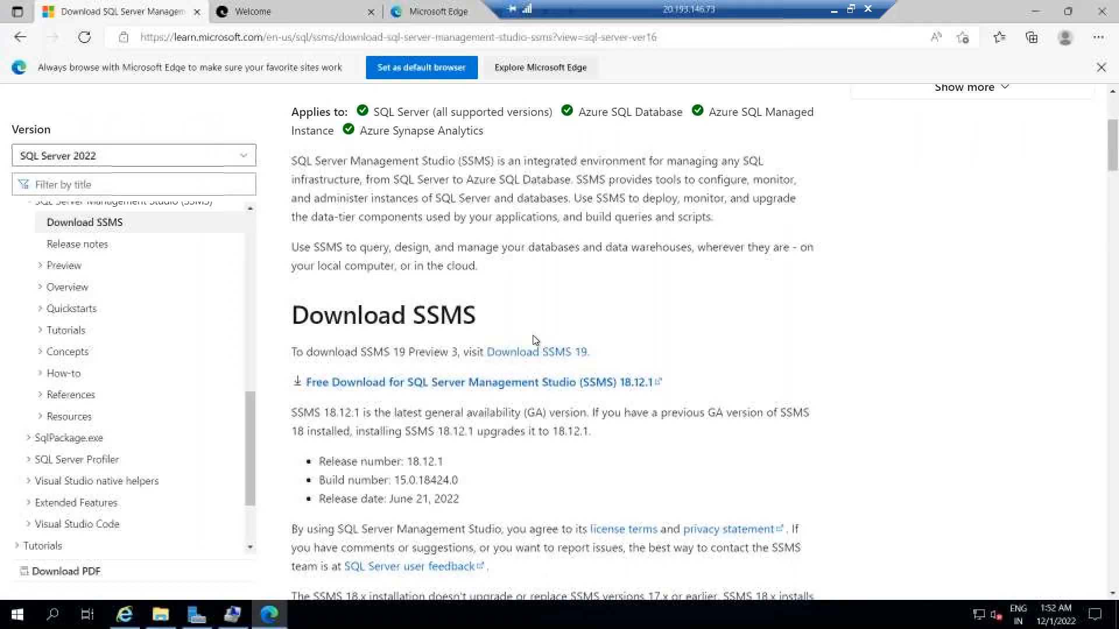
{"action": "left_click", "coordinate": [160, 615]}
{"action": "left_click", "coordinate": [63, 116]}
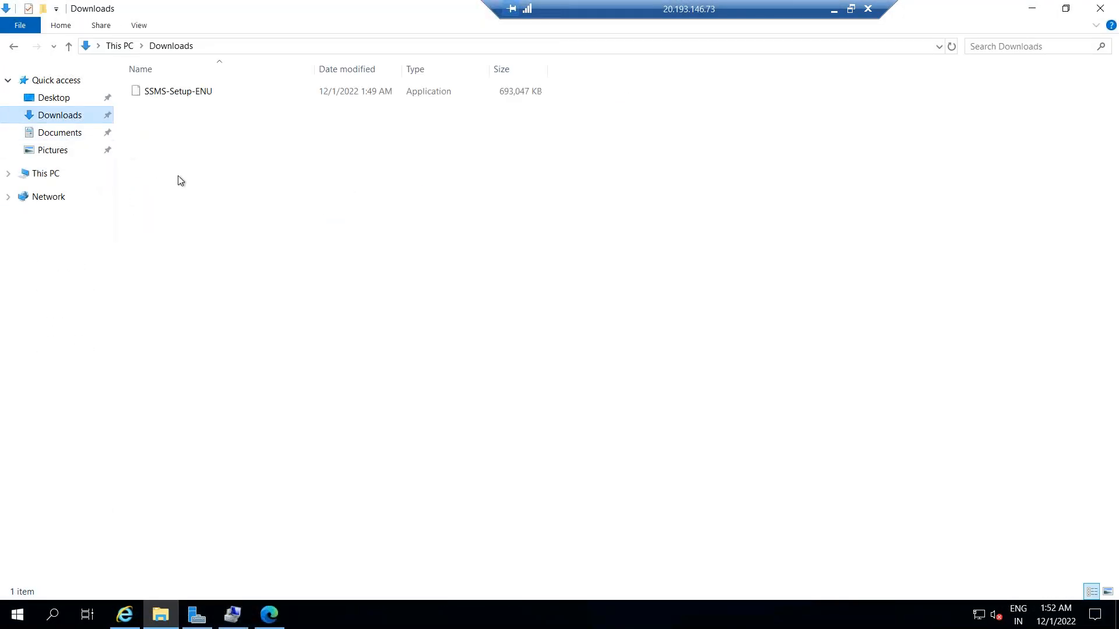
{"action": "left_click", "coordinate": [198, 91]}
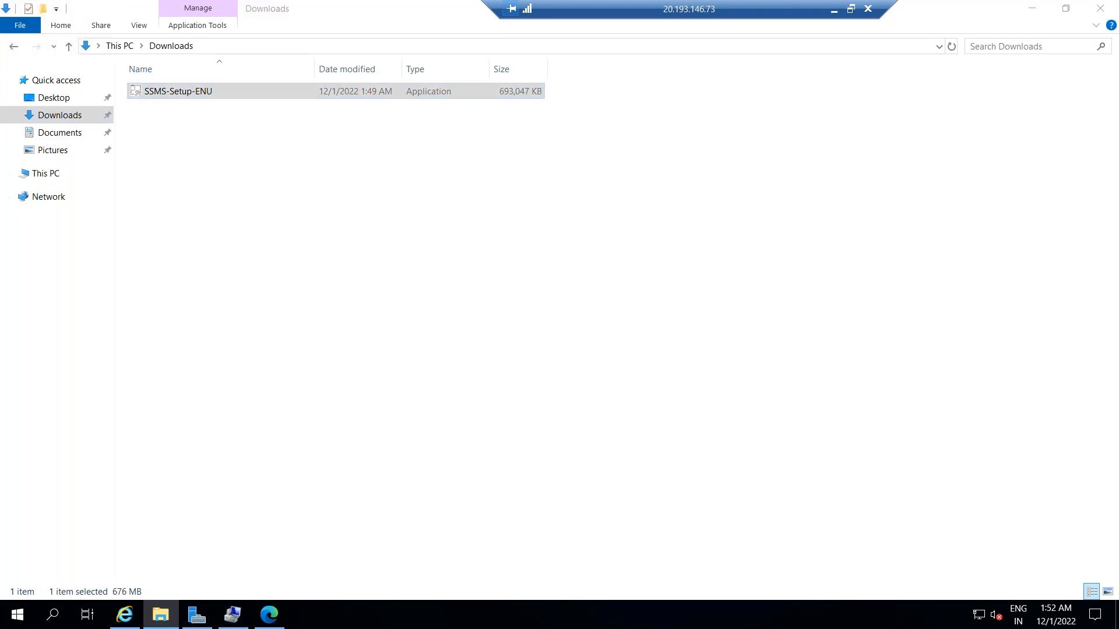
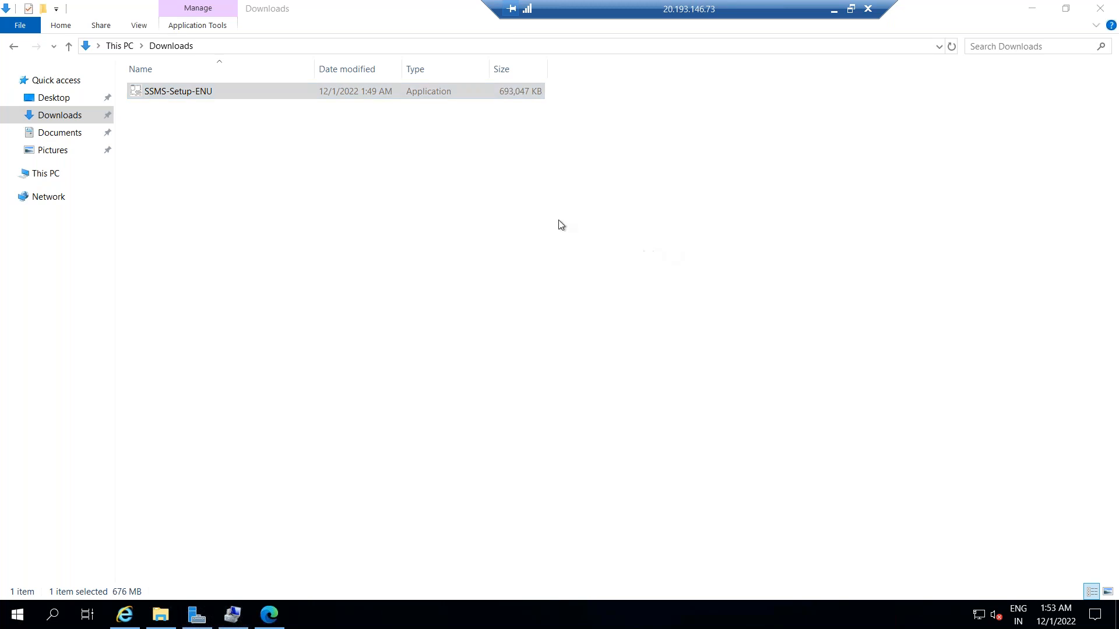
Start installing SQL Server Management Studio 18.12.1 from SSMS-Setup-ENU, then minimise the remote session
{"action": "double_click", "coordinate": [230, 95]}
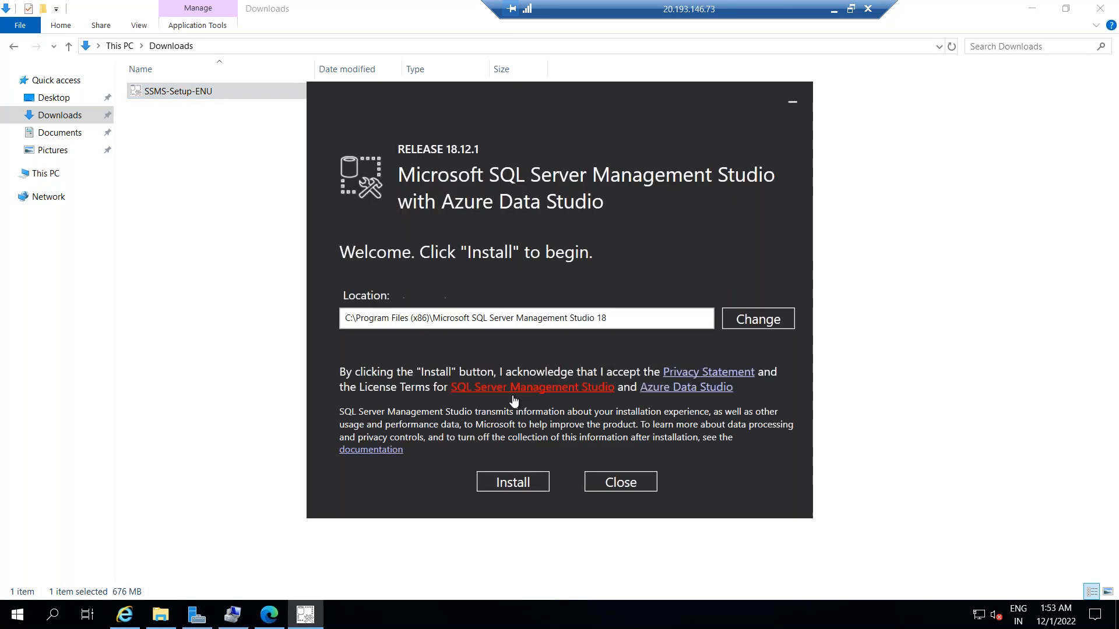
{"action": "left_click", "coordinate": [515, 481]}
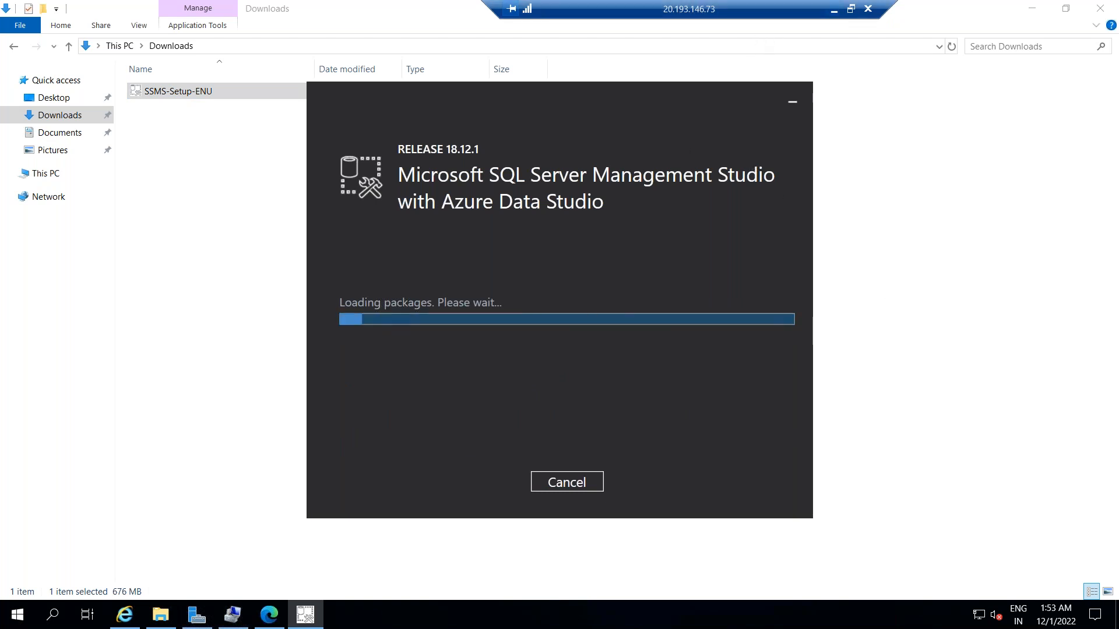
{"action": "left_click", "coordinate": [834, 9]}
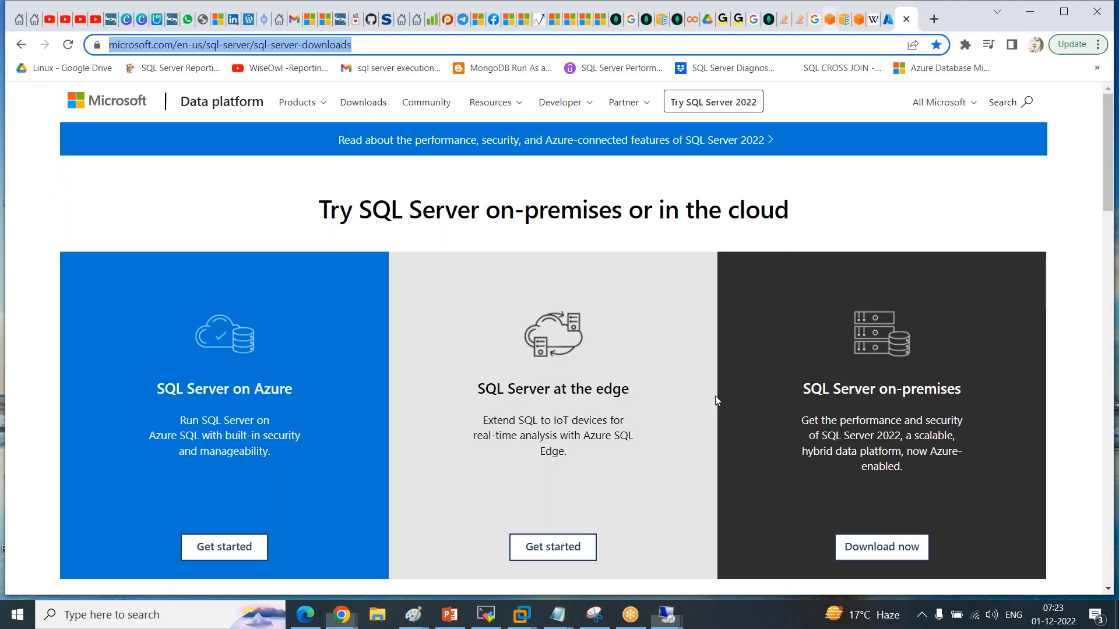
Mount the SQLServer2022-x64-ENU disc image as DVD Drive F: and run its setup
{"action": "left_click", "coordinate": [804, 502]}
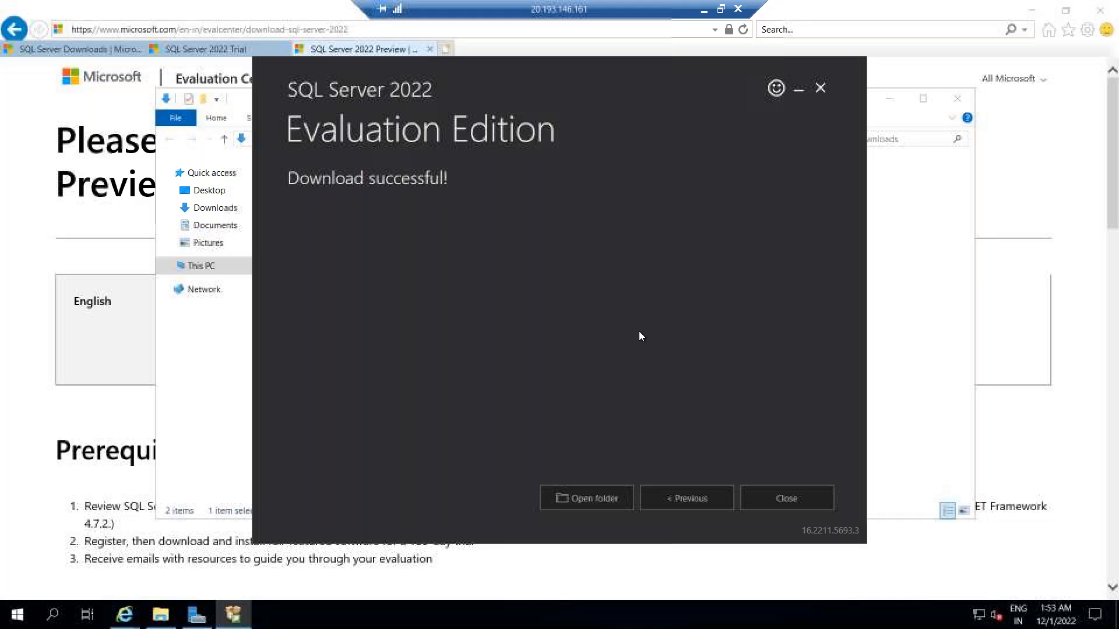
{"action": "left_click", "coordinate": [589, 502]}
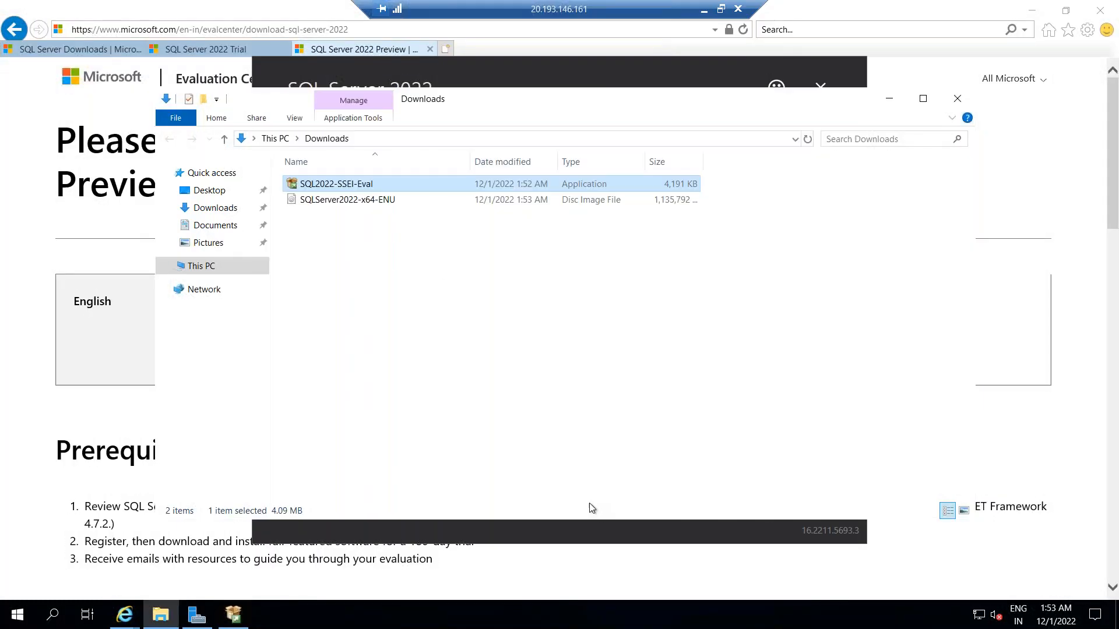
{"action": "left_click", "coordinate": [350, 203]}
{"action": "right_click", "coordinate": [351, 203]}
{"action": "left_click", "coordinate": [383, 215]}
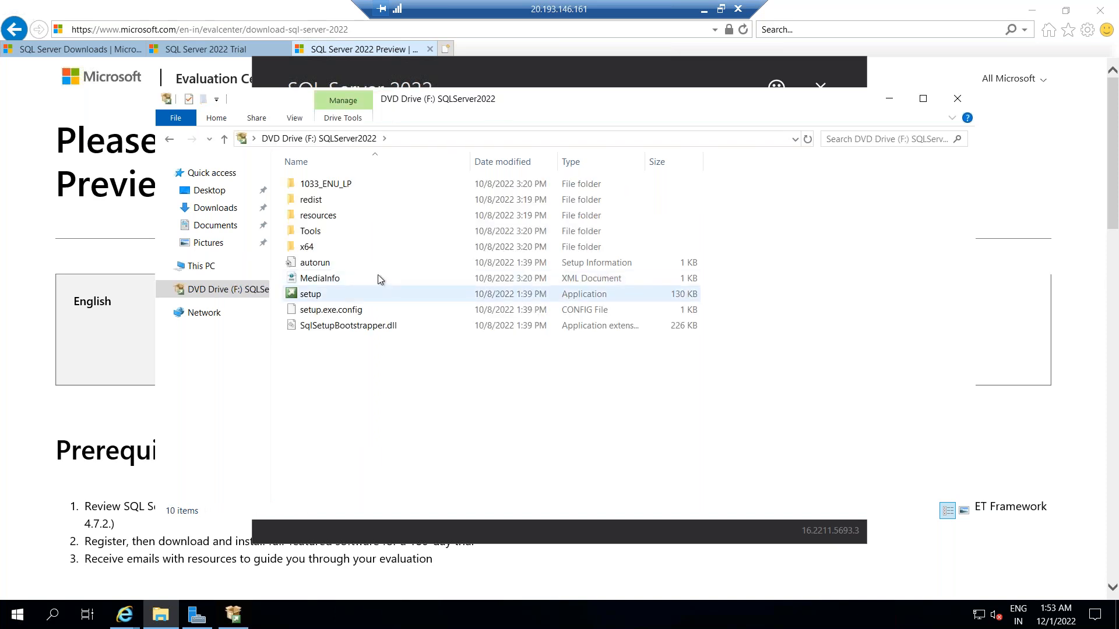
{"action": "double_click", "coordinate": [307, 294]}
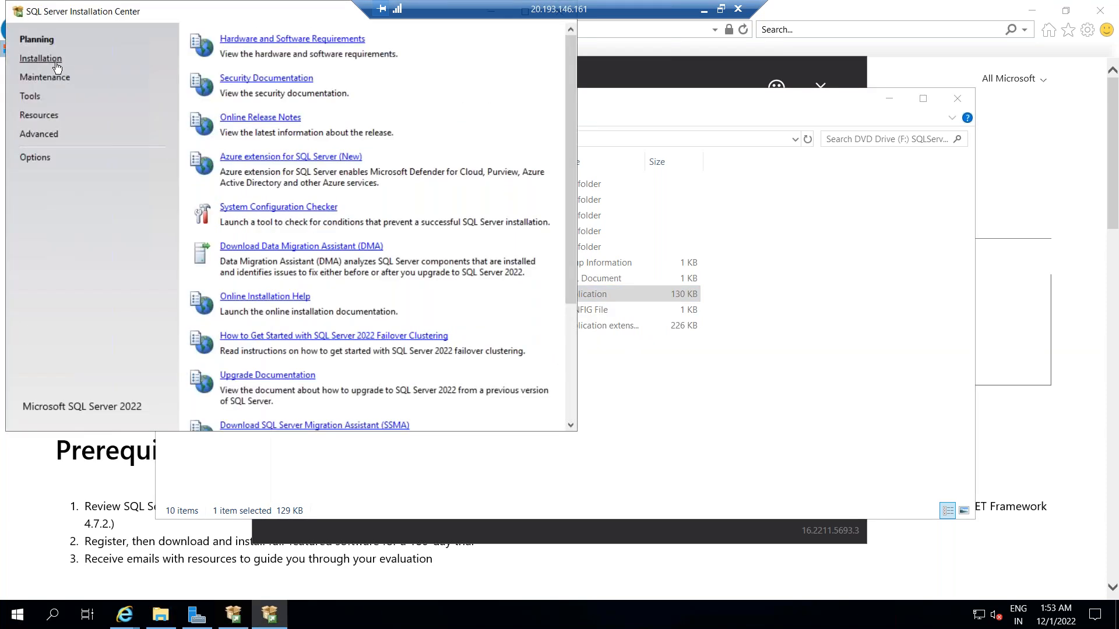
Begin a new SQL Server standalone installation from the Installation page
{"action": "left_click", "coordinate": [59, 58]}
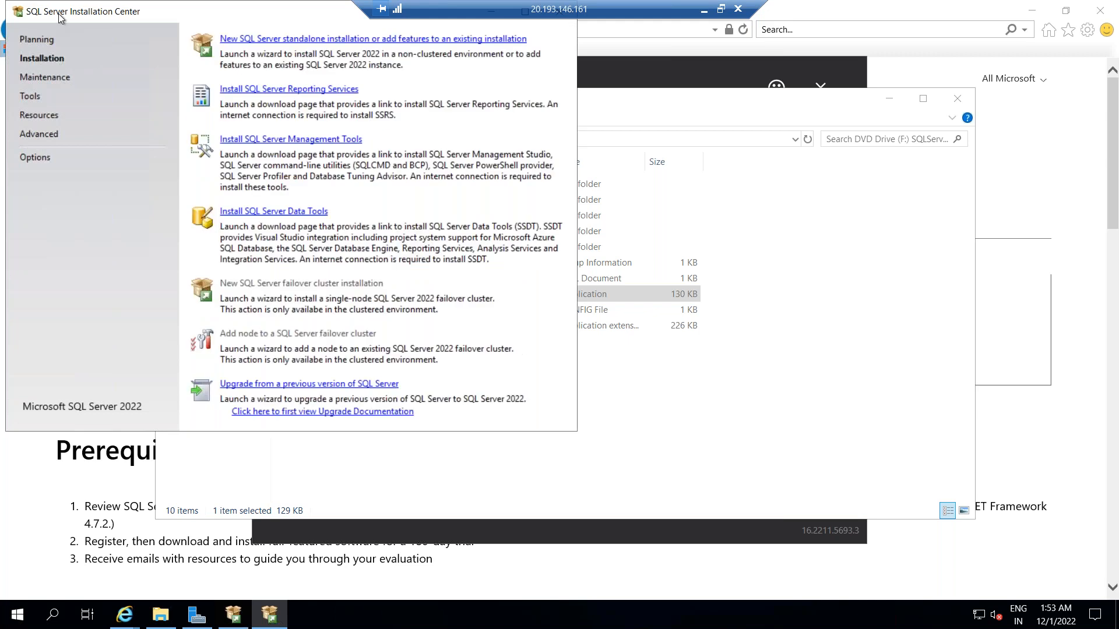
{"action": "double_click", "coordinate": [59, 14]}
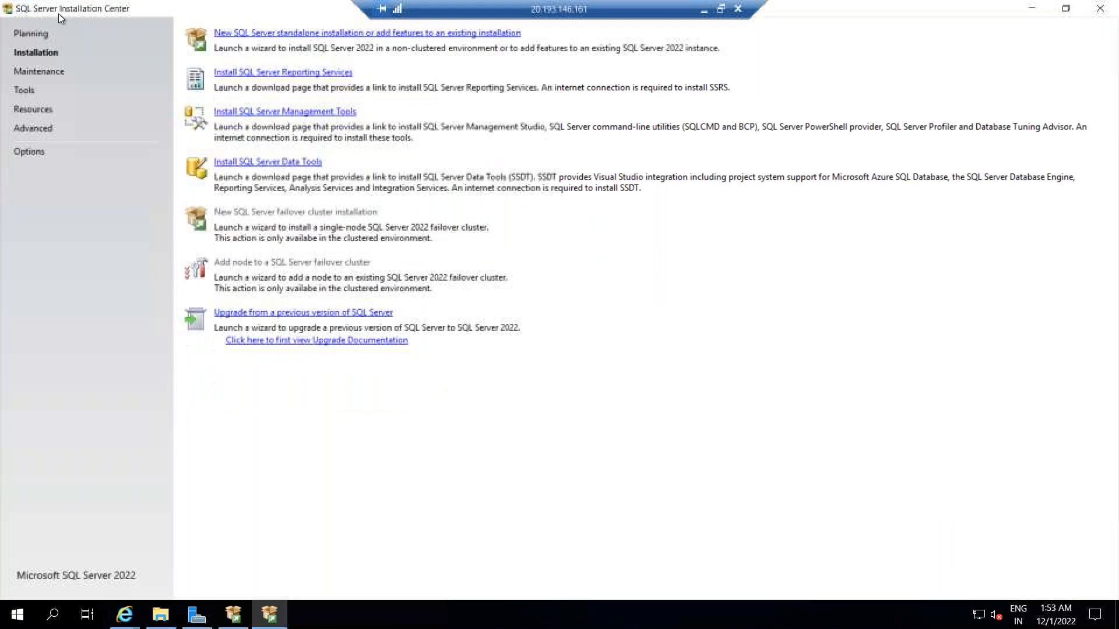
{"action": "left_click", "coordinate": [468, 35]}
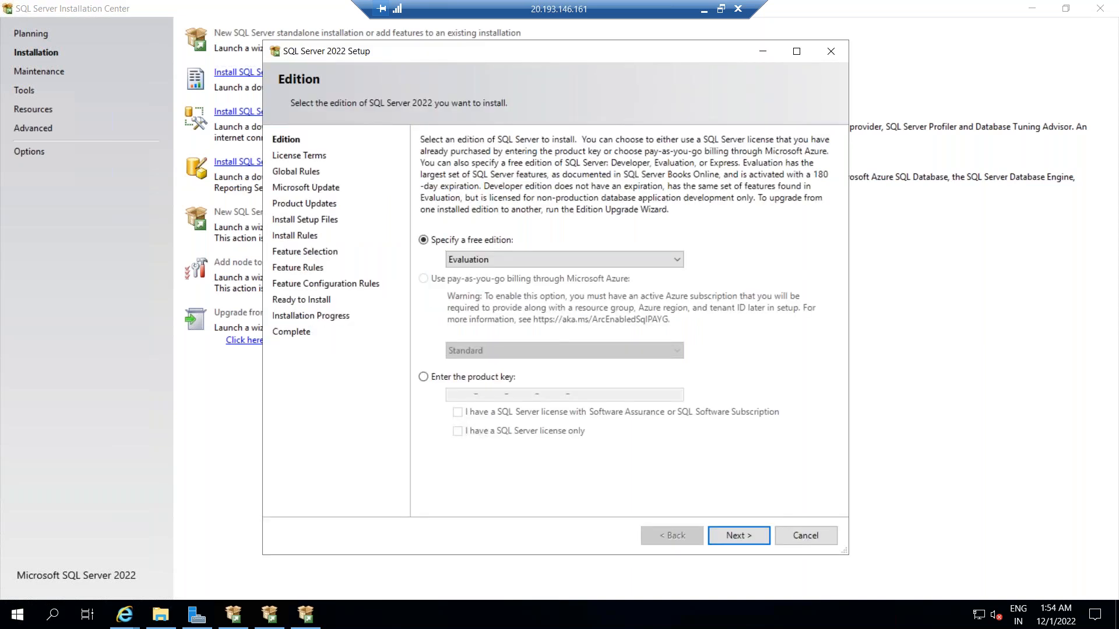
Keep the free Evaluation edition instead of Developer and continue to the license terms
{"action": "left_click", "coordinate": [679, 260]}
{"action": "left_click", "coordinate": [488, 285]}
{"action": "left_click", "coordinate": [519, 260]}
{"action": "left_click", "coordinate": [483, 275]}
{"action": "left_click", "coordinate": [506, 263]}
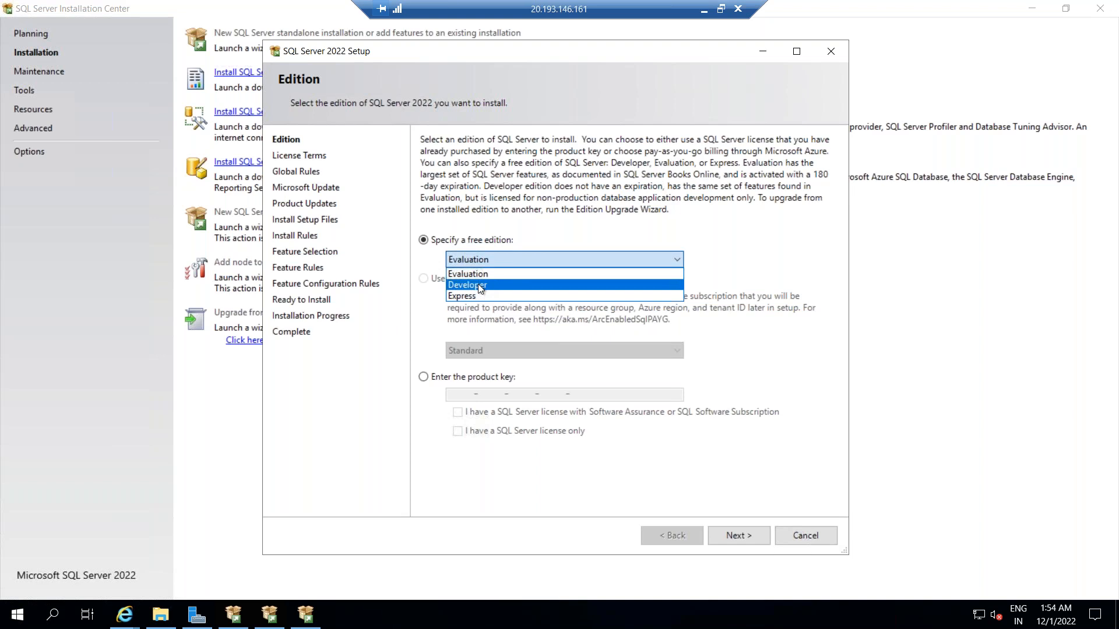
{"action": "left_click", "coordinate": [556, 239]}
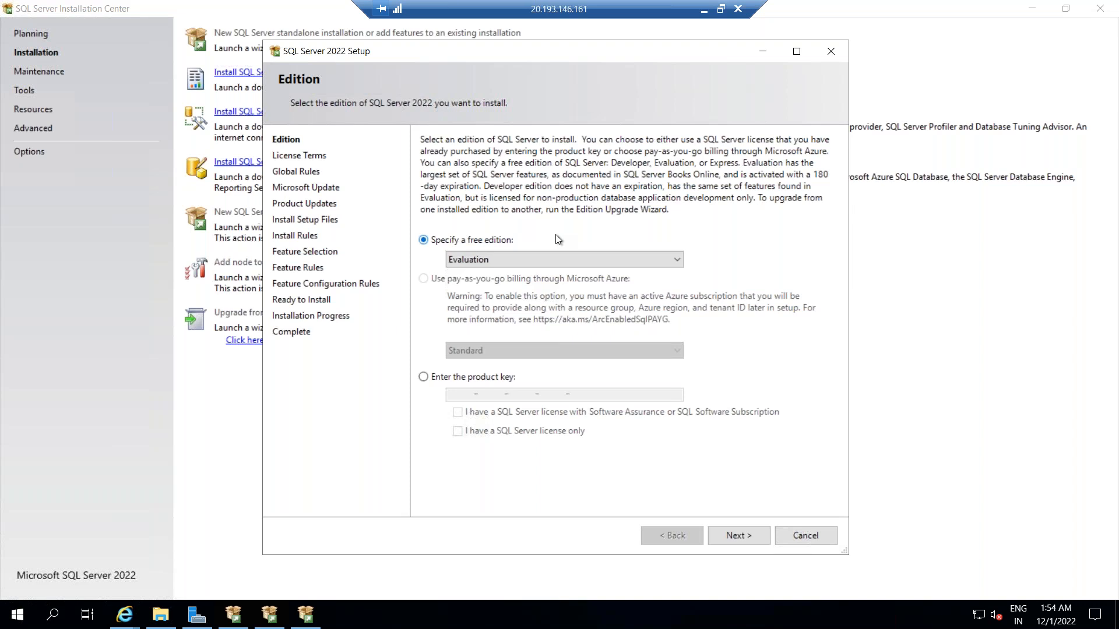
{"action": "left_click", "coordinate": [592, 257]}
{"action": "left_click", "coordinate": [771, 257]}
{"action": "left_click", "coordinate": [743, 529]}
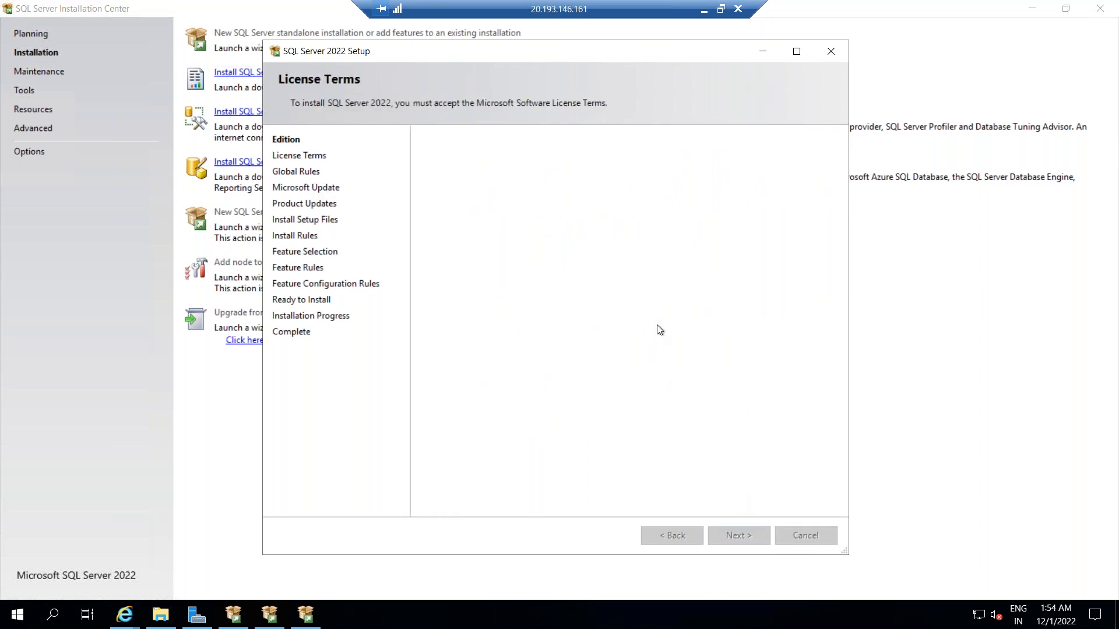
Accept the license terms and pass the Microsoft Update and Install Rules checks
{"action": "left_click", "coordinate": [445, 431]}
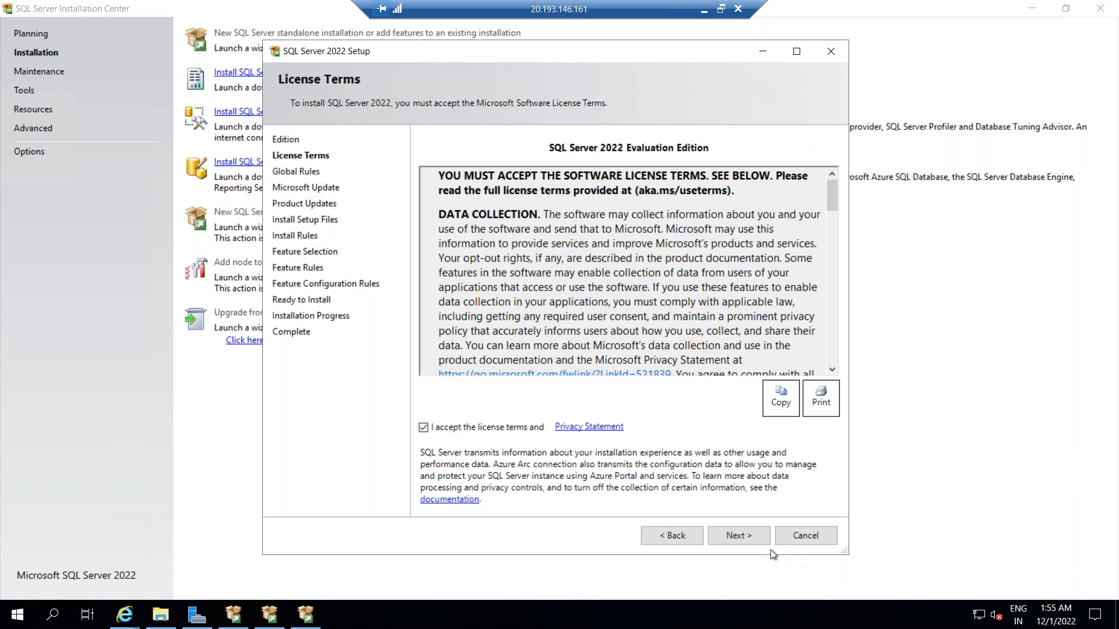
{"action": "scroll", "coordinate": [649, 285], "scroll_direction": "down", "scroll_amount": 5}
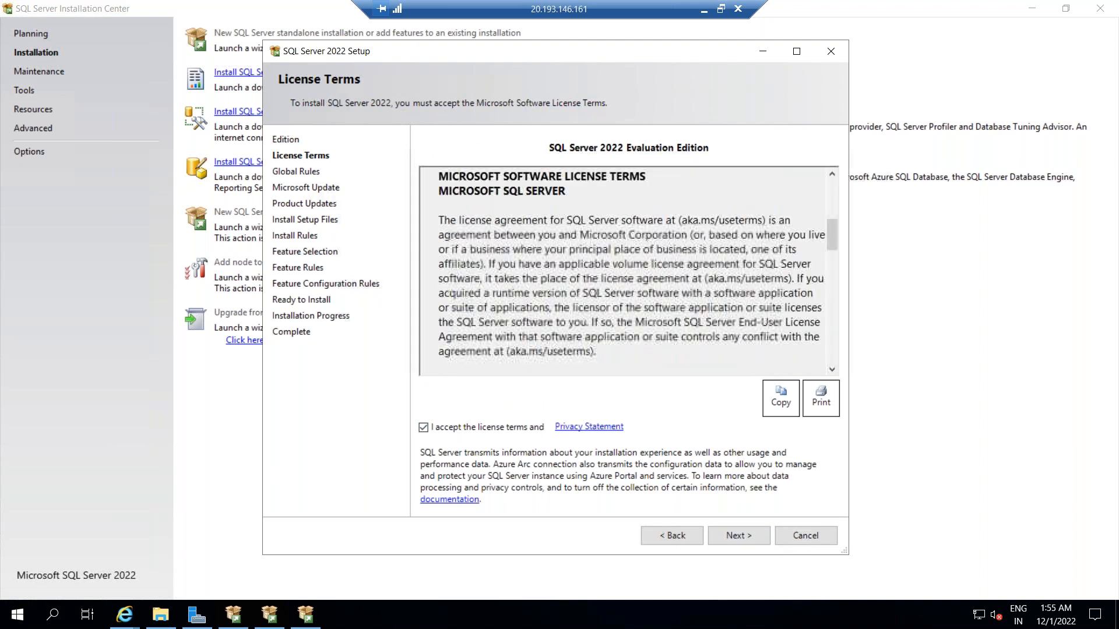
{"action": "left_click", "coordinate": [725, 532]}
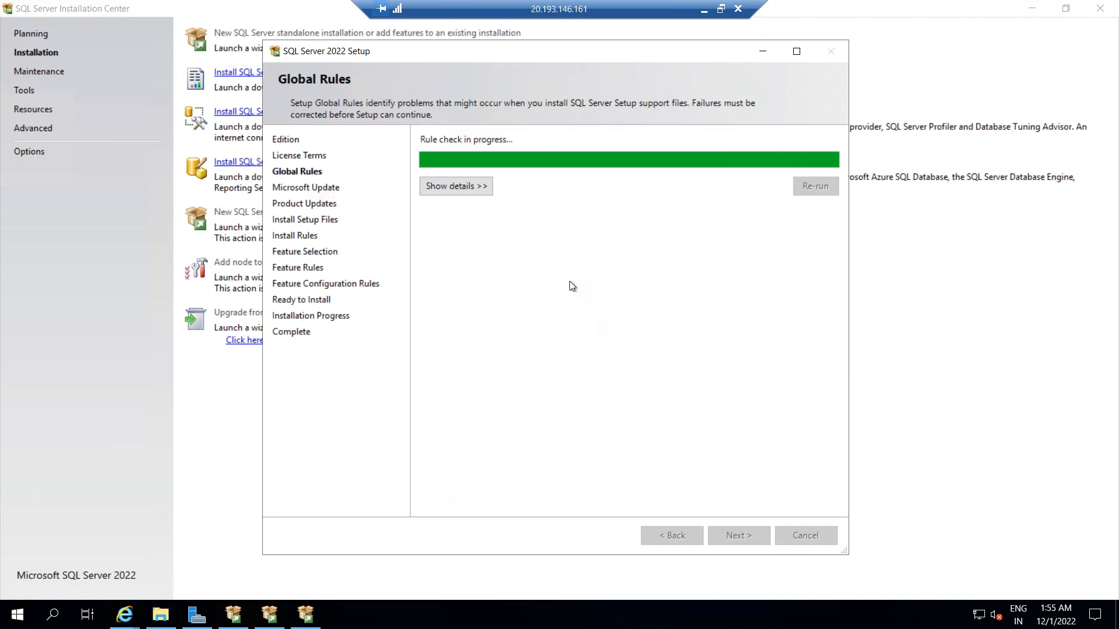
{"action": "left_click", "coordinate": [741, 536]}
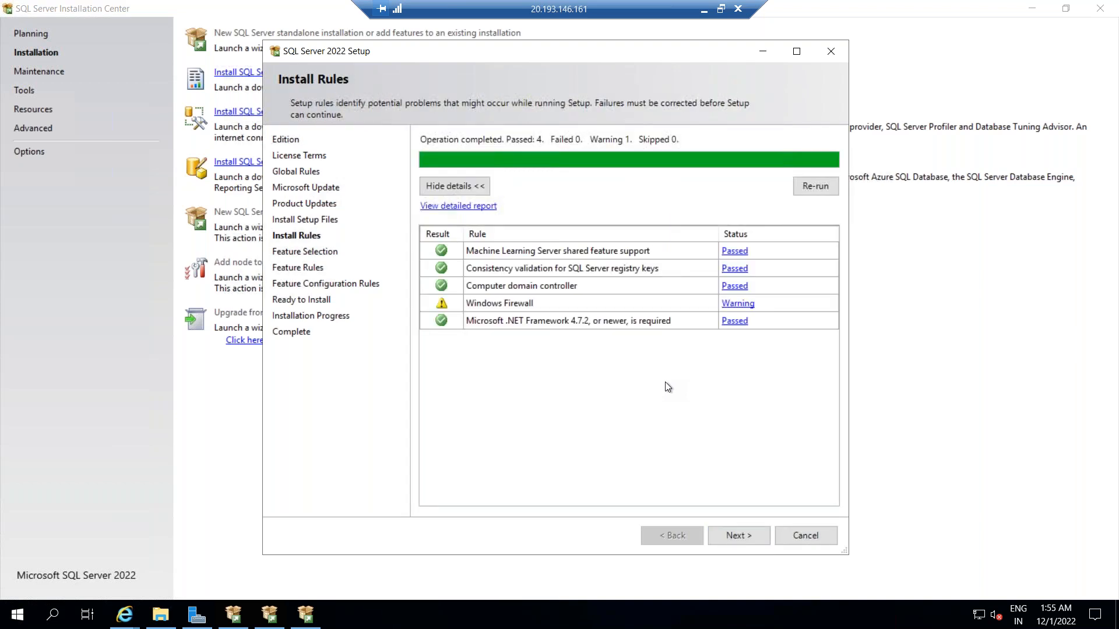
{"action": "left_click", "coordinate": [754, 542]}
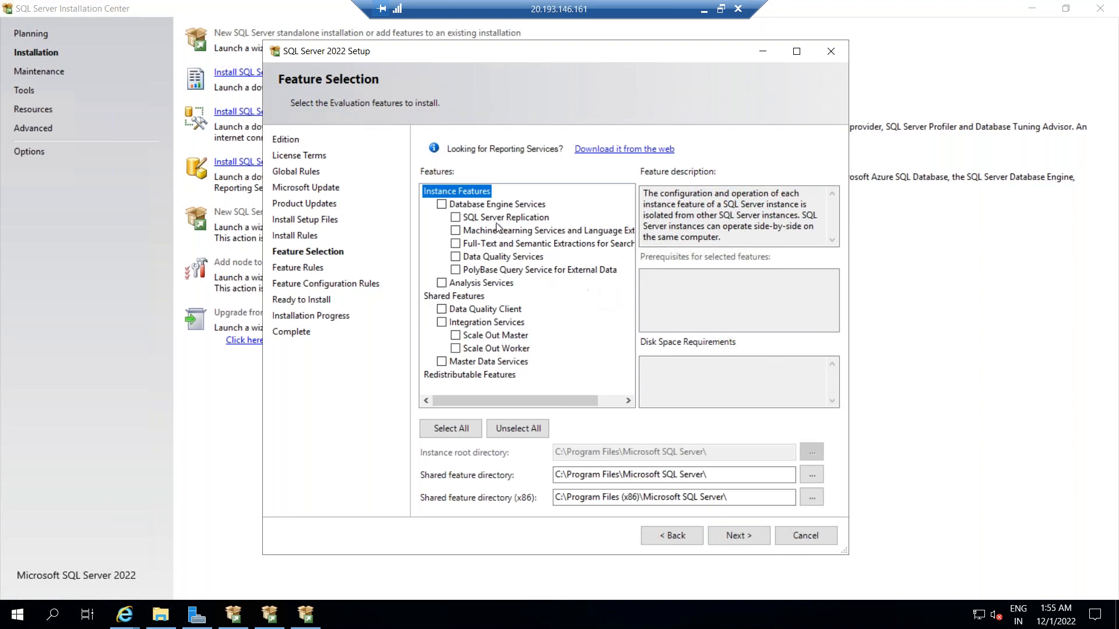
Select the Database Engine Services and SQL Server Replication features and continue
{"action": "left_click", "coordinate": [442, 204]}
{"action": "left_click", "coordinate": [455, 218]}
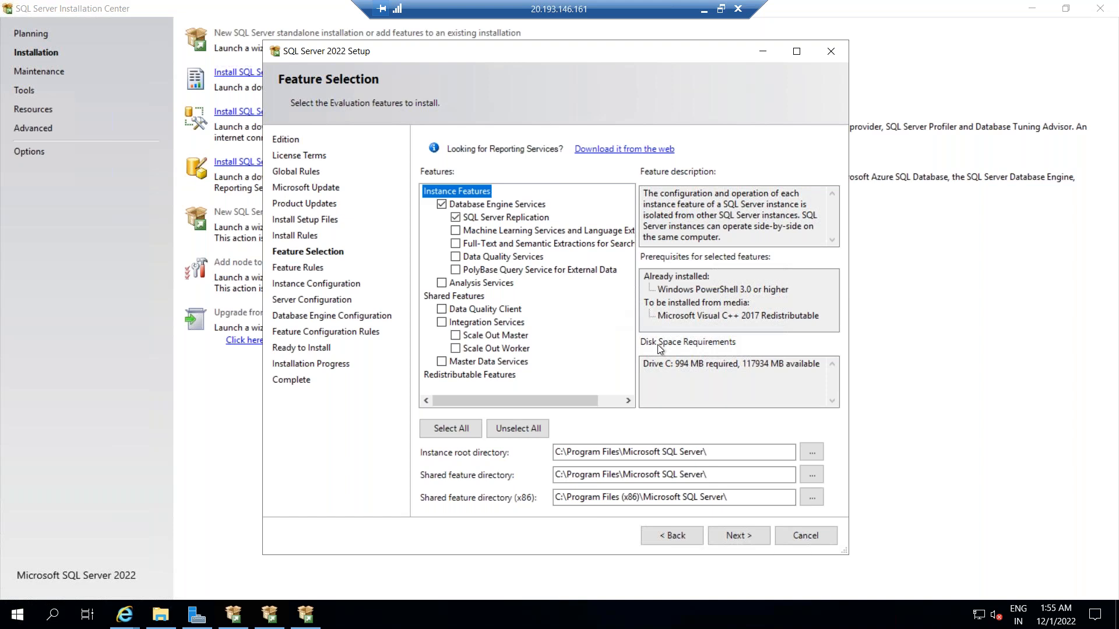
{"action": "left_click", "coordinate": [739, 536]}
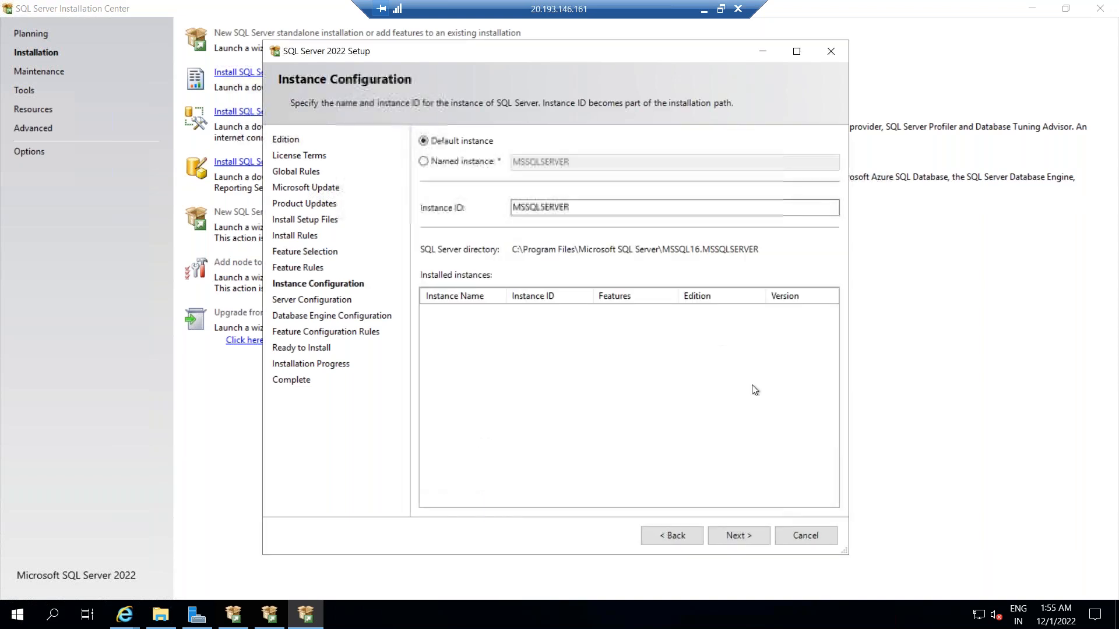
Keep the MSSQLSERVER default instance, grant Perform Volume Maintenance, and set SQL Server Agent to Automatic
{"action": "left_click", "coordinate": [745, 544]}
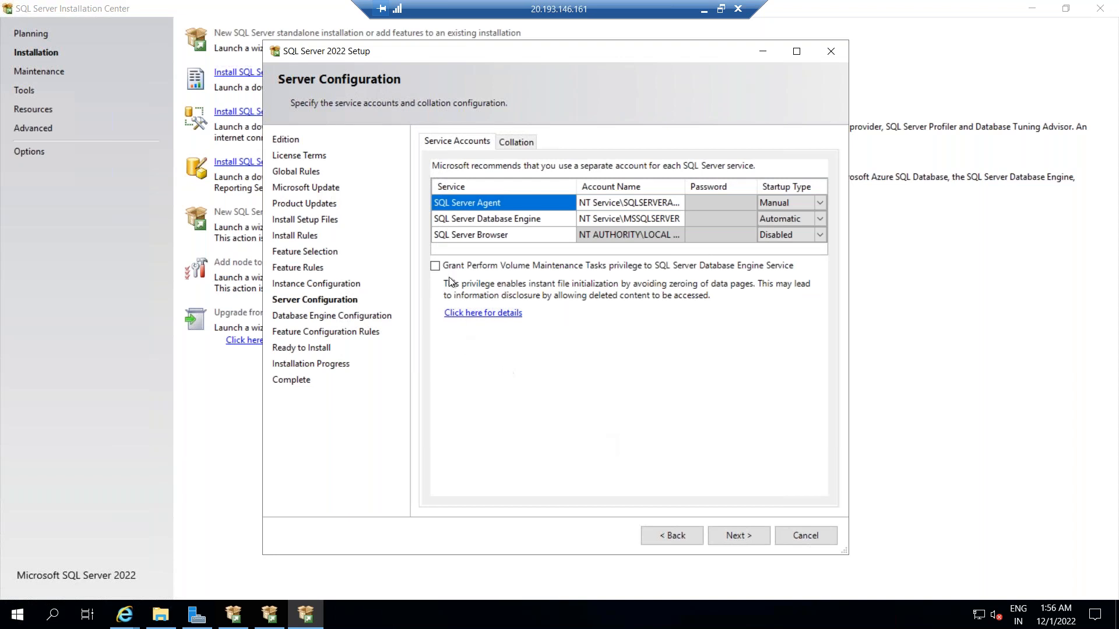
{"action": "left_click", "coordinate": [435, 265]}
{"action": "left_click", "coordinate": [786, 203]}
{"action": "left_click", "coordinate": [820, 202]}
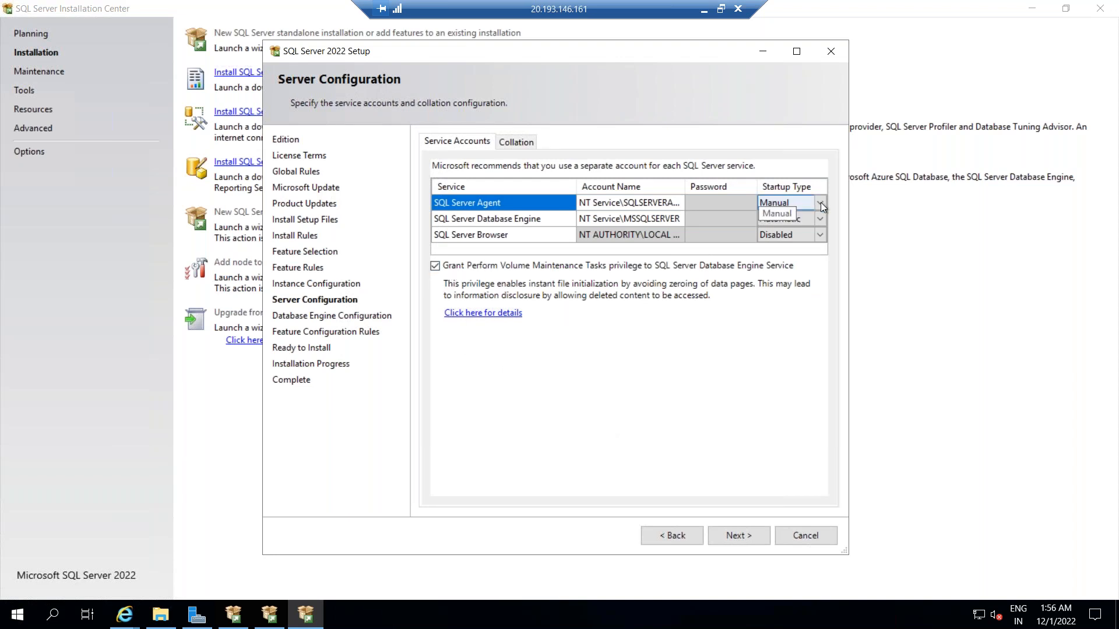
{"action": "left_click", "coordinate": [780, 218]}
{"action": "left_click", "coordinate": [739, 536]}
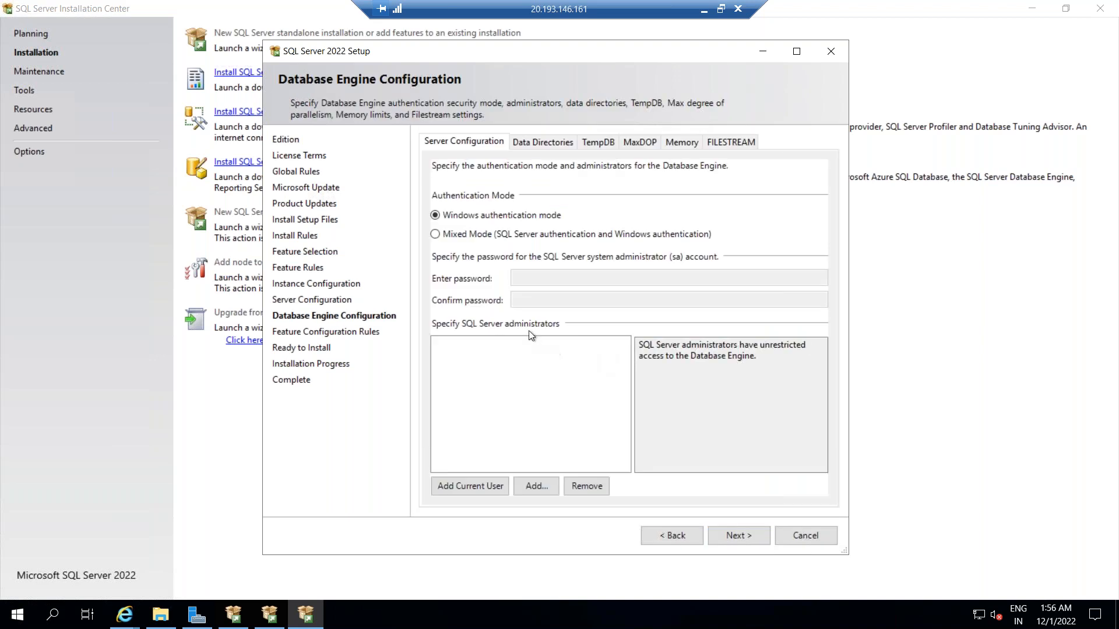
Enable Mixed Mode authentication with a confirmed sa password and add the current user as administrator
{"action": "left_click", "coordinate": [488, 234]}
{"action": "left_click", "coordinate": [571, 278]}
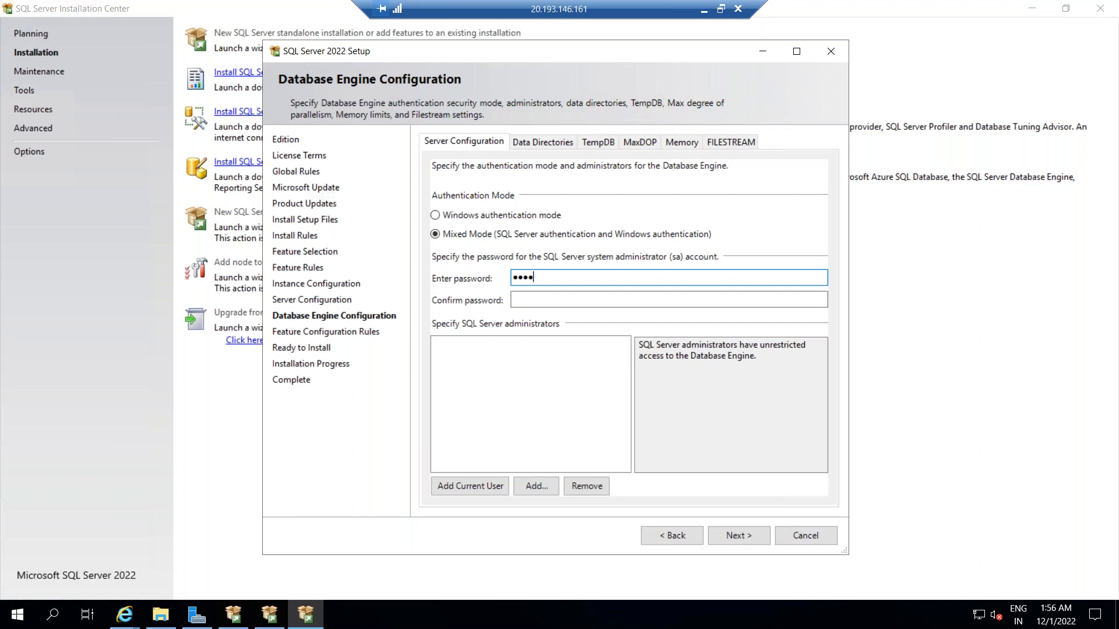
{"action": "key", "text": "Tab"}
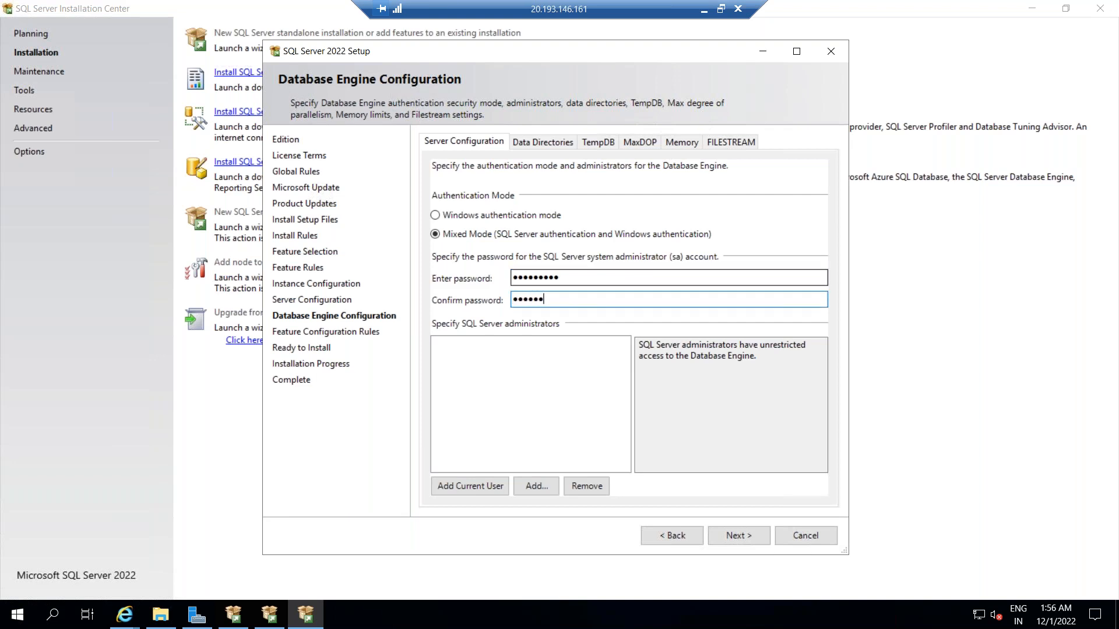
{"action": "left_click", "coordinate": [499, 489]}
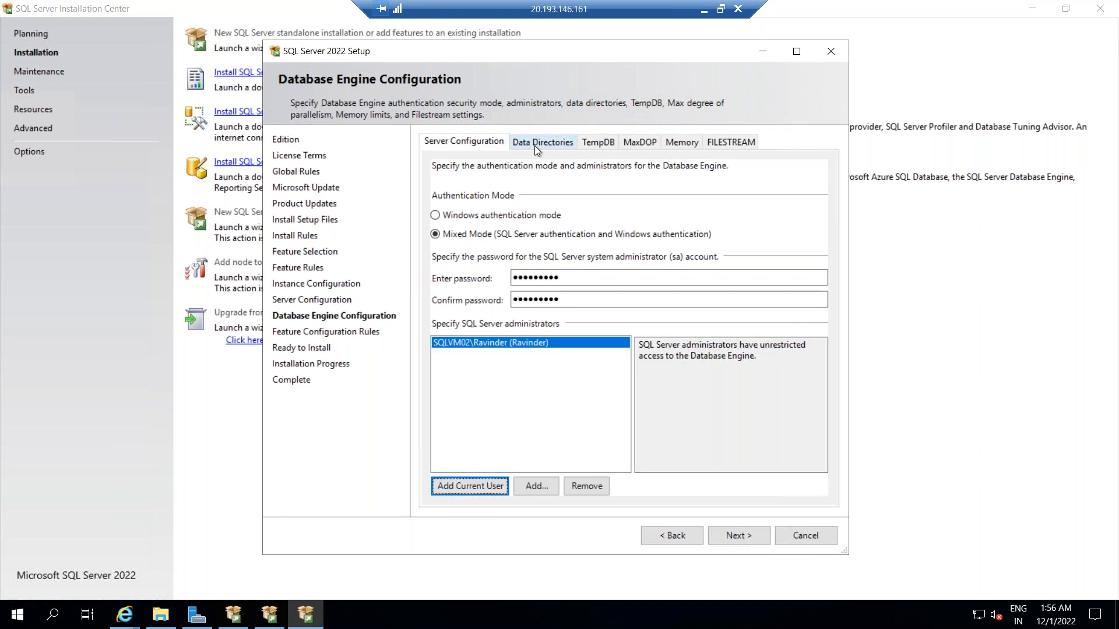
{"action": "left_click", "coordinate": [162, 619]}
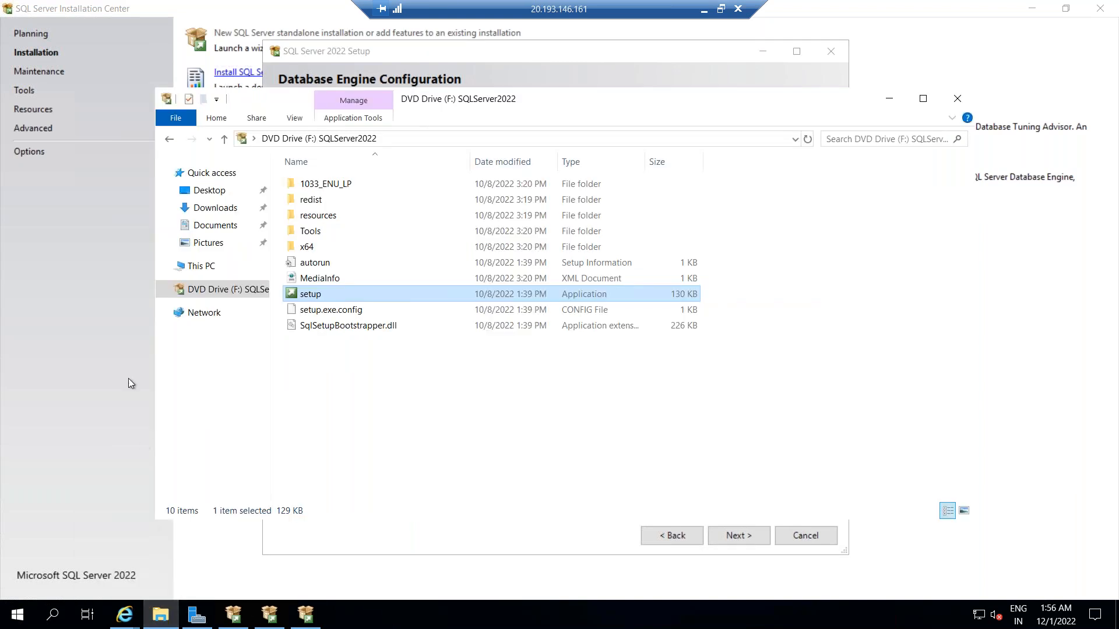
Open Disk Management in Computer Management and initialize the new disks
{"action": "left_click", "coordinate": [201, 266]}
{"action": "left_click", "coordinate": [197, 615]}
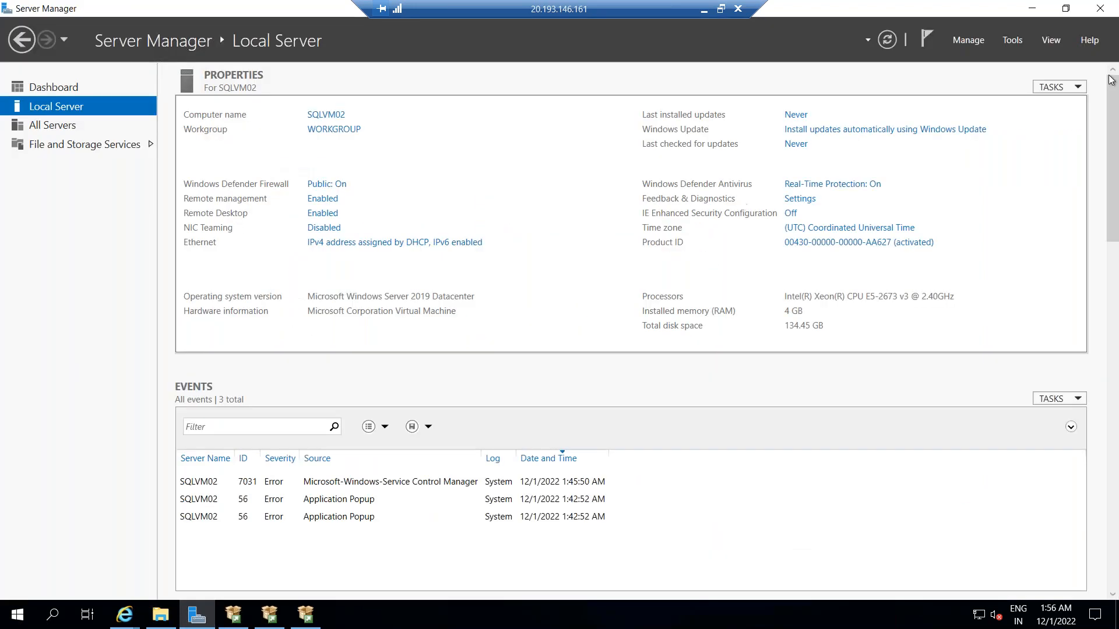
{"action": "left_click", "coordinate": [1012, 40]}
{"action": "left_click", "coordinate": [938, 76]}
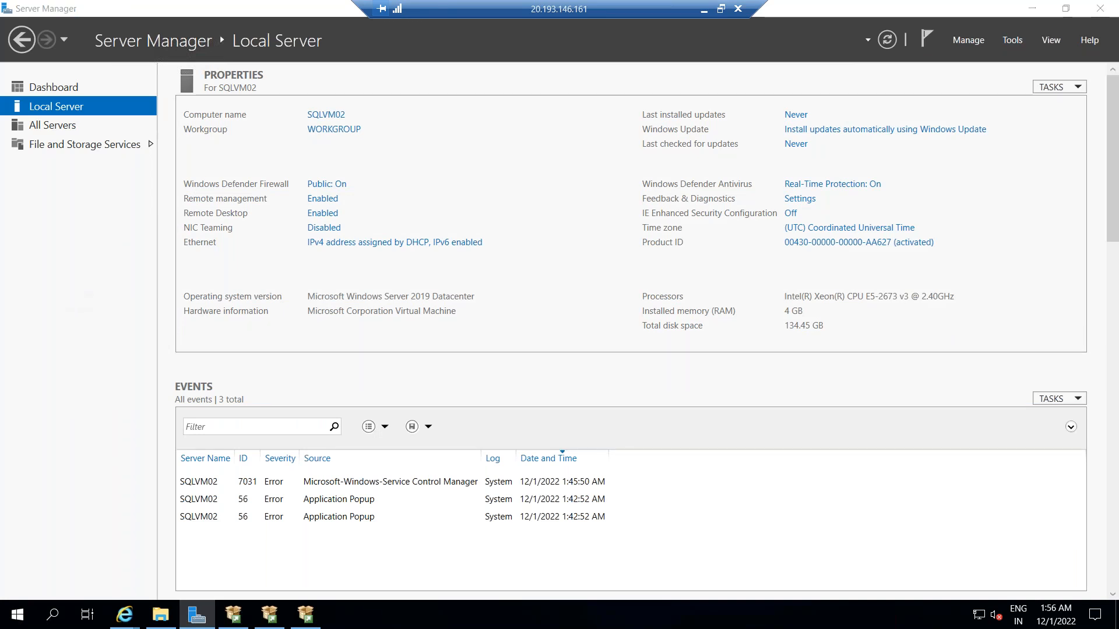
{"action": "left_click", "coordinate": [79, 213]}
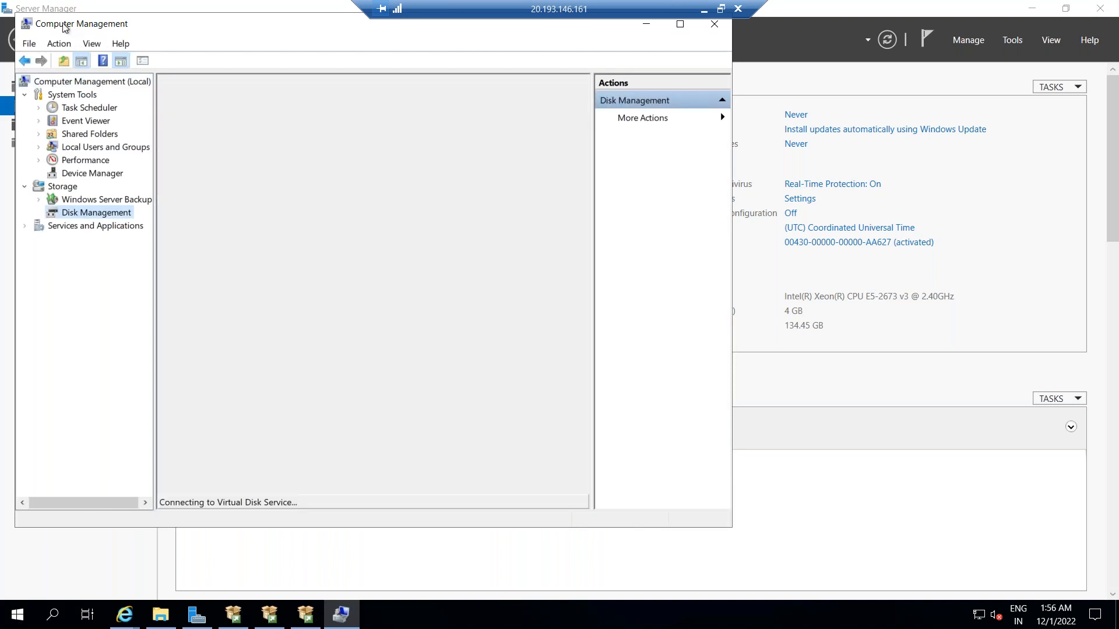
{"action": "double_click", "coordinate": [66, 25]}
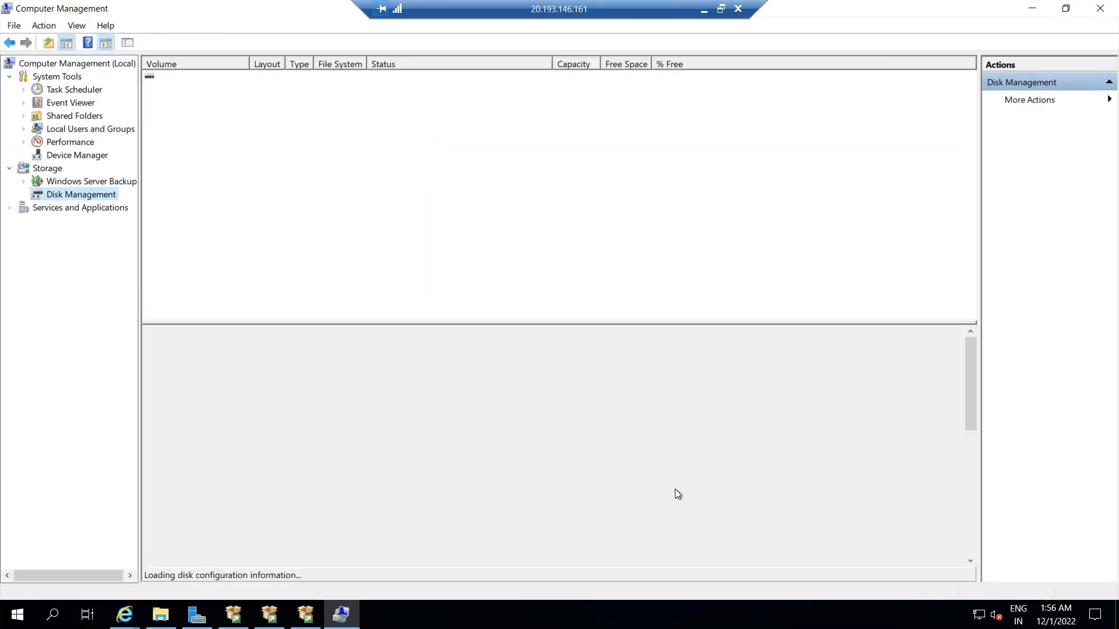
{"action": "left_click", "coordinate": [607, 394]}
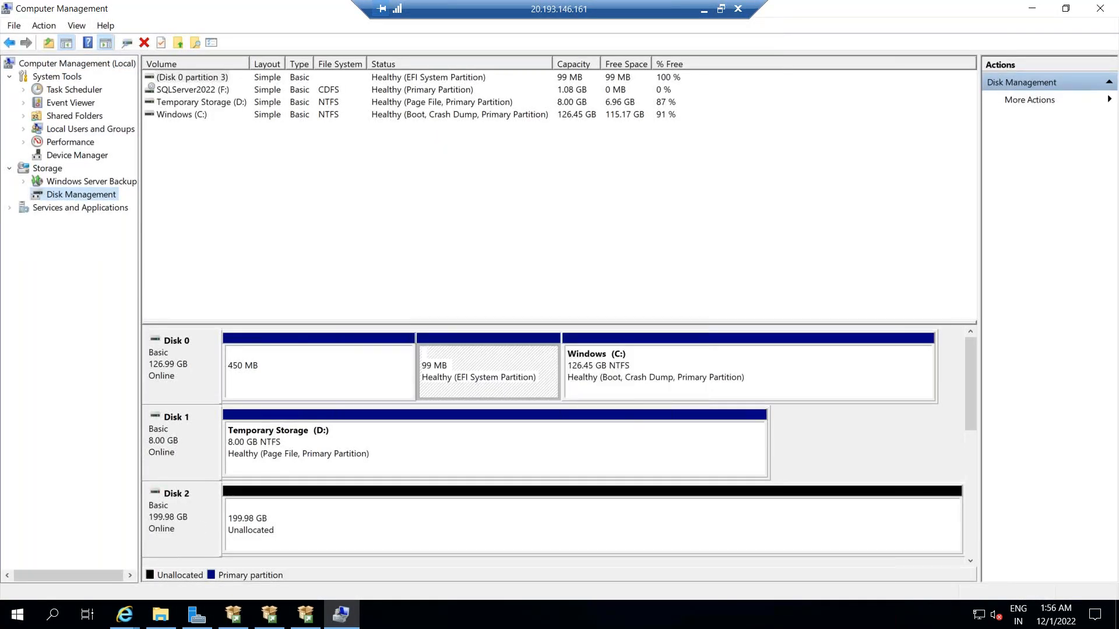
Create a full-size NTFS simple volume G: (199.98 GB) on Disk 2
{"action": "right_click", "coordinate": [263, 533]}
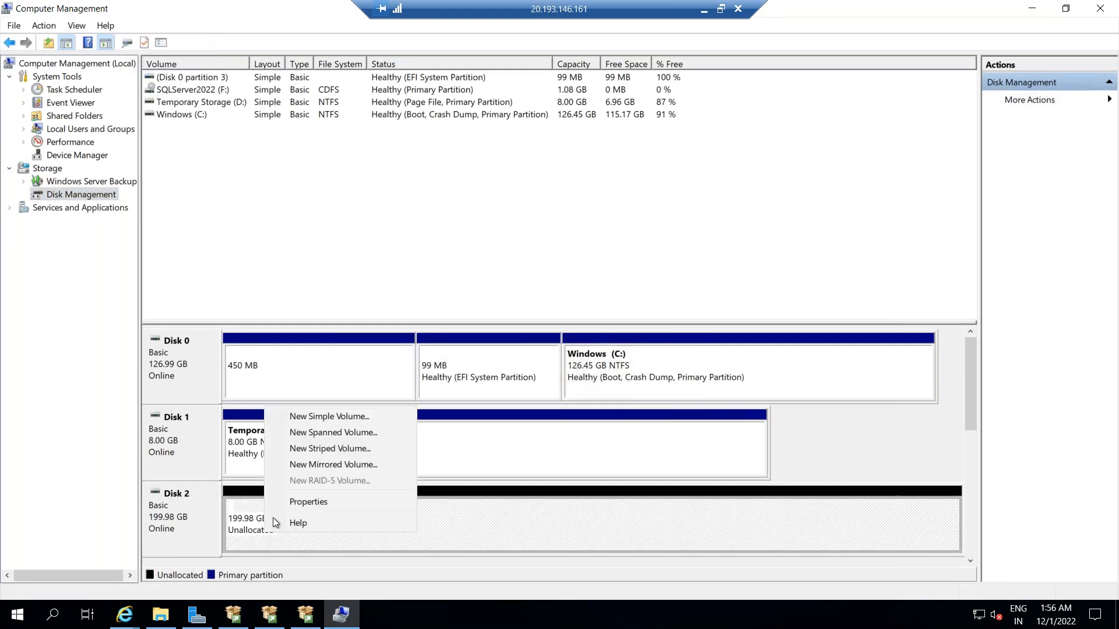
{"action": "left_click", "coordinate": [316, 410]}
{"action": "left_click", "coordinate": [414, 340]}
{"action": "left_click", "coordinate": [418, 340]}
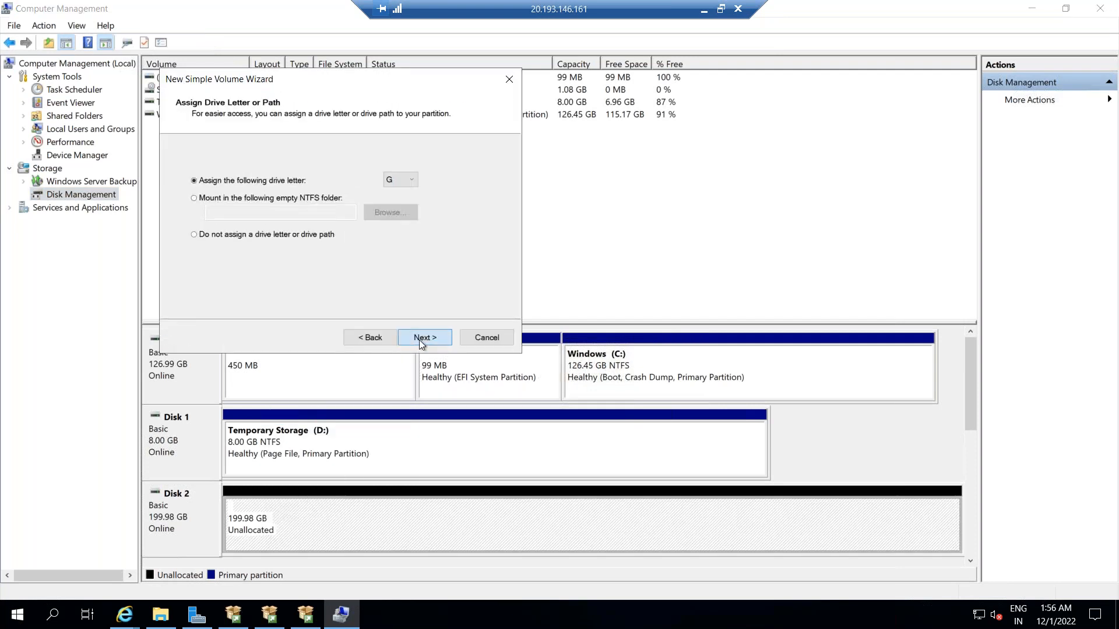
{"action": "left_click", "coordinate": [419, 341]}
{"action": "left_click", "coordinate": [419, 340]}
{"action": "left_click", "coordinate": [418, 341]}
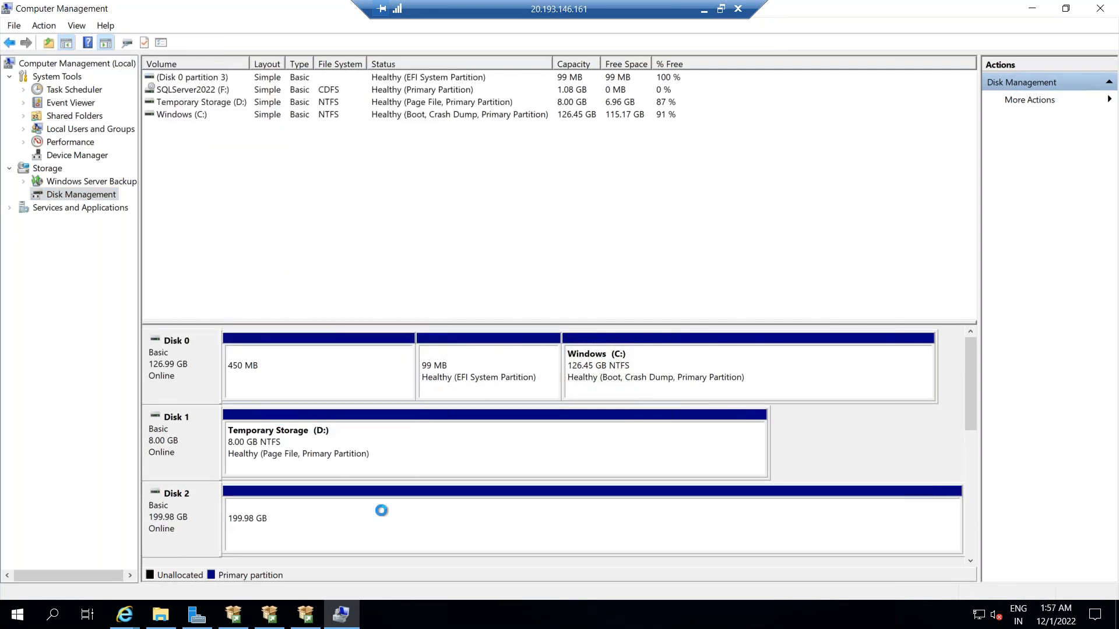
{"action": "left_click", "coordinate": [971, 561]}
{"action": "left_click", "coordinate": [972, 561]}
Create the simple volume H: (99.98 GB) on Disk 3
{"action": "right_click", "coordinate": [361, 455]}
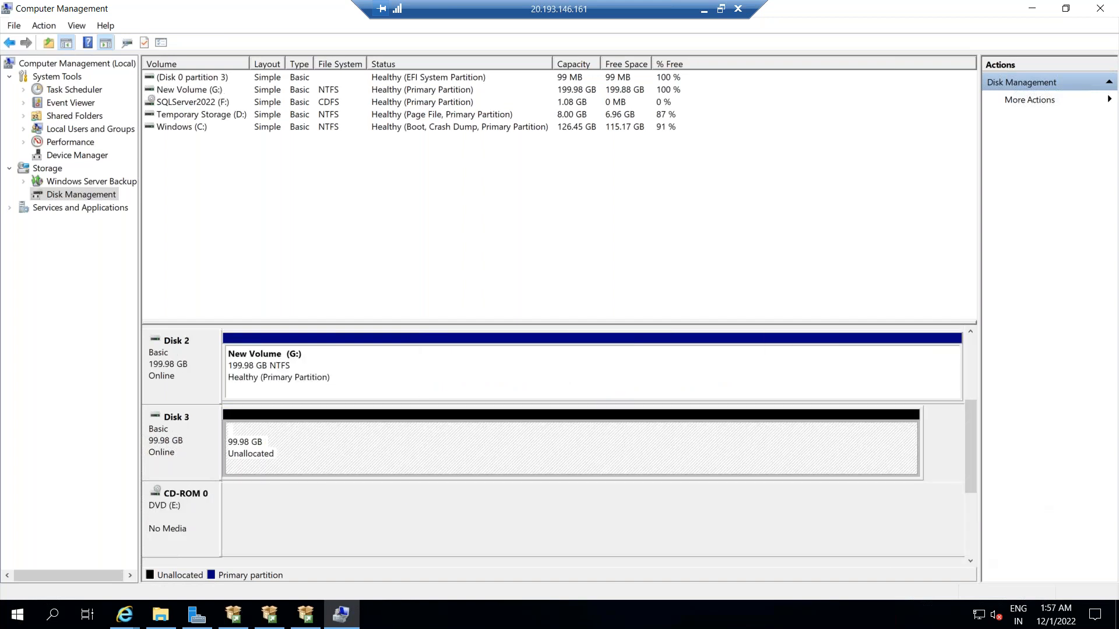
{"action": "right_click", "coordinate": [339, 445]}
{"action": "left_click", "coordinate": [426, 458]}
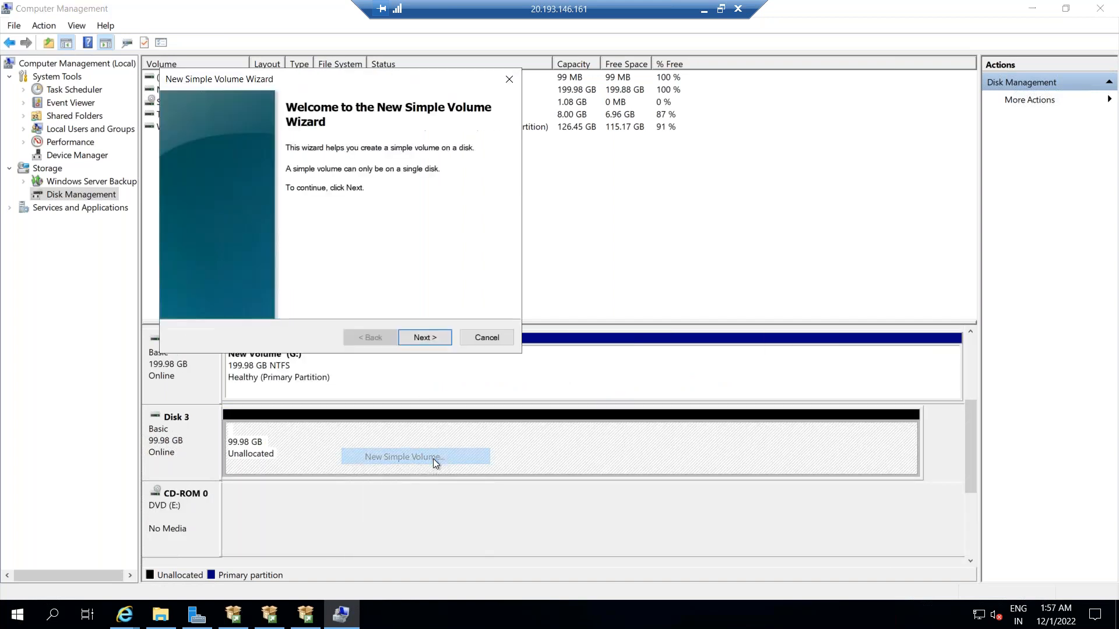
{"action": "left_click", "coordinate": [433, 339]}
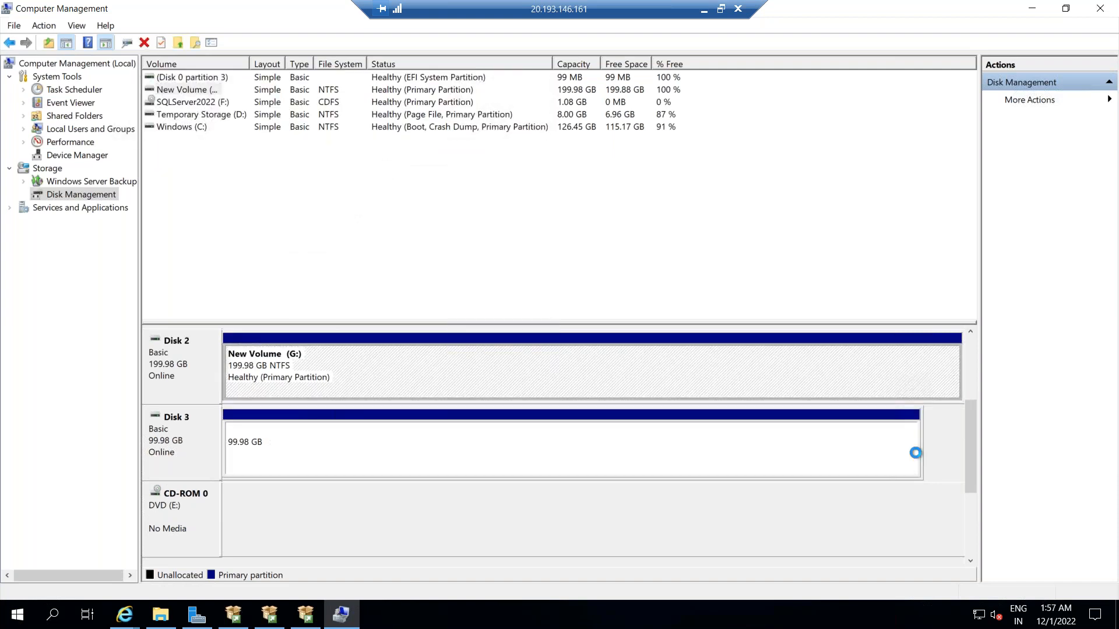
{"action": "left_click", "coordinate": [159, 616]}
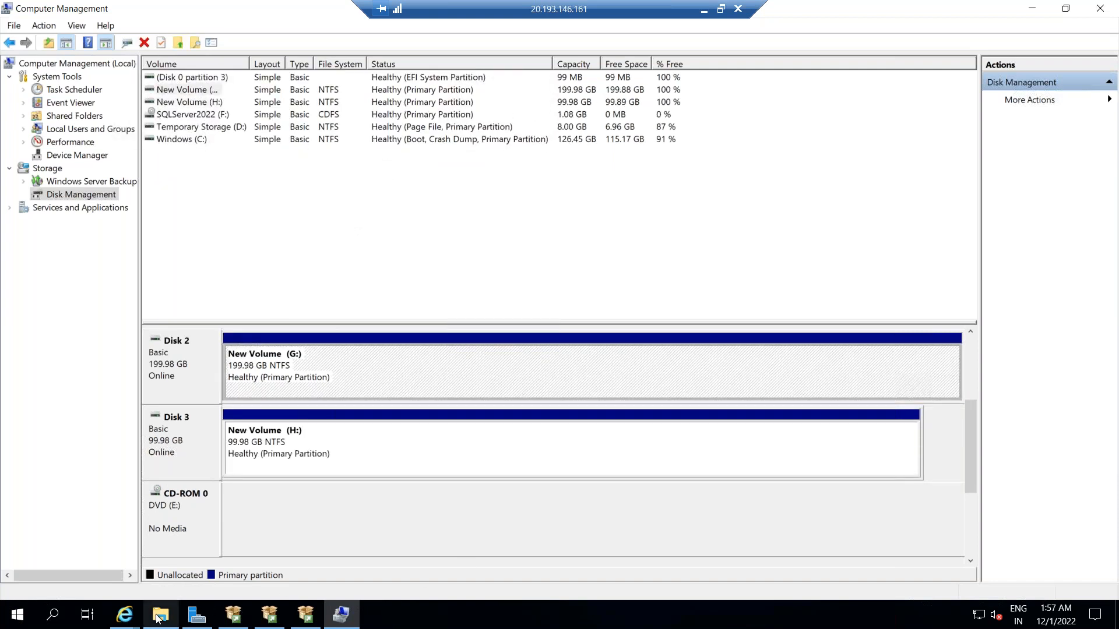
Rename drive G: to Sqldata and drive H: to sqllogs
{"action": "right_click", "coordinate": [562, 383]}
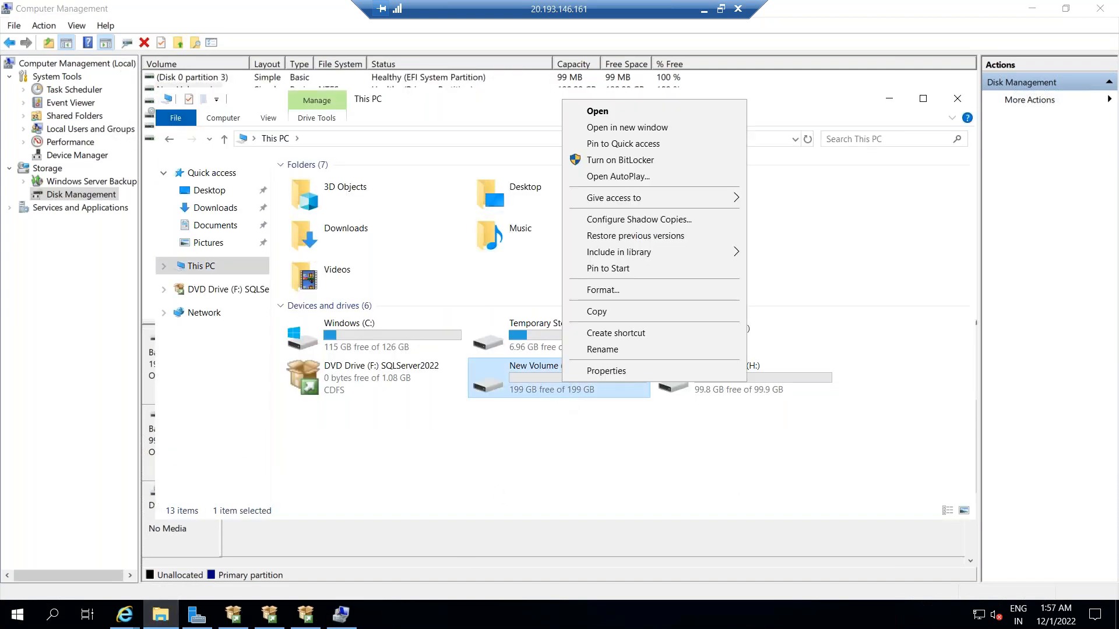
{"action": "left_click", "coordinate": [627, 351]}
{"action": "type", "text": "Sqldata"}
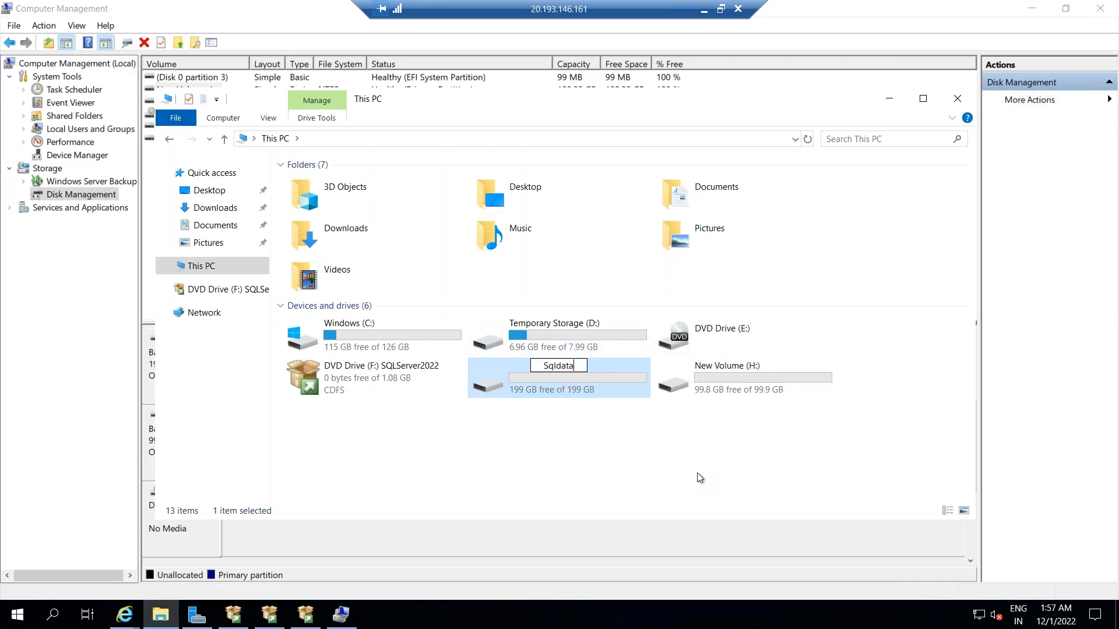
{"action": "left_click", "coordinate": [775, 445]}
{"action": "right_click", "coordinate": [766, 402]}
{"action": "key", "text": "Escape"}
{"action": "right_click", "coordinate": [747, 373]}
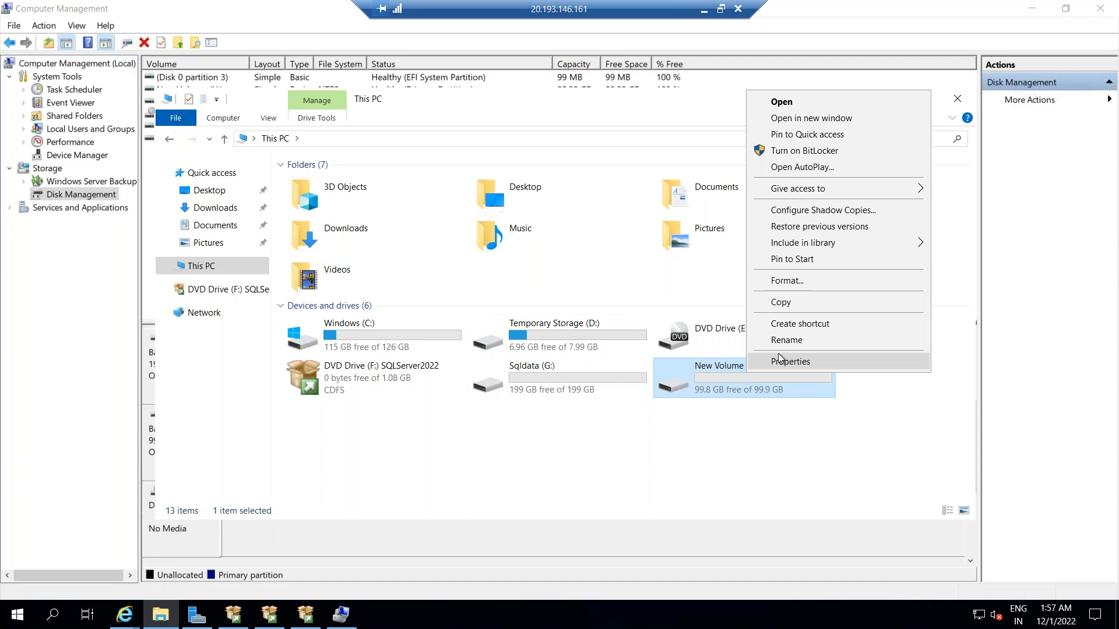
{"action": "left_click", "coordinate": [786, 340]}
{"action": "type", "text": "sqllogs"}
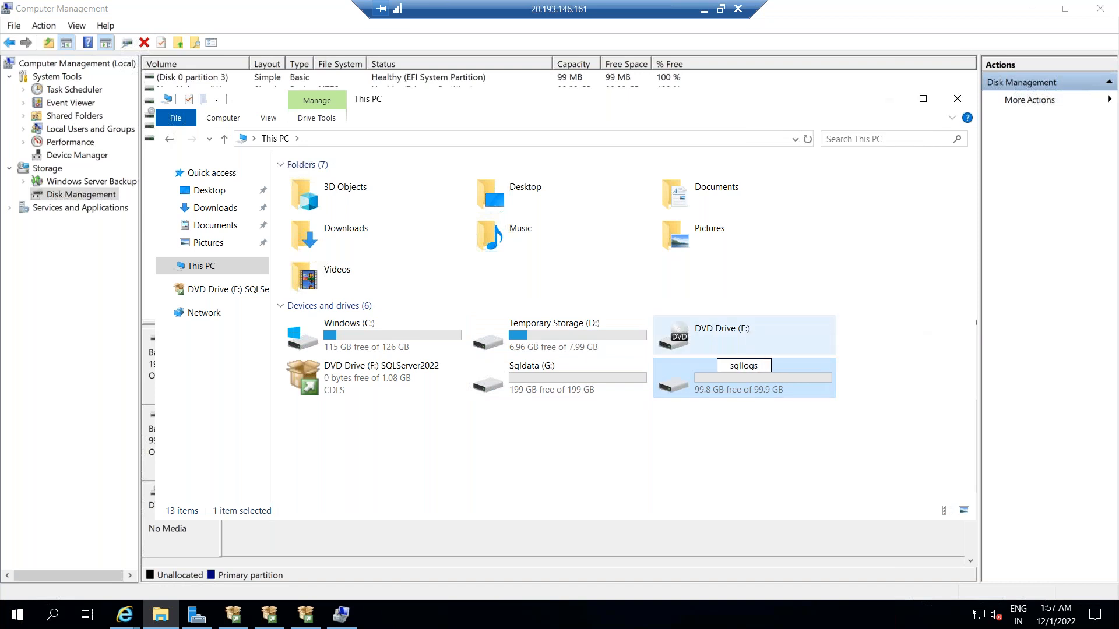
{"action": "left_click", "coordinate": [485, 471]}
Create the MSSQL and Data folders on the Sqldata (G:) drive
{"action": "double_click", "coordinate": [562, 390]}
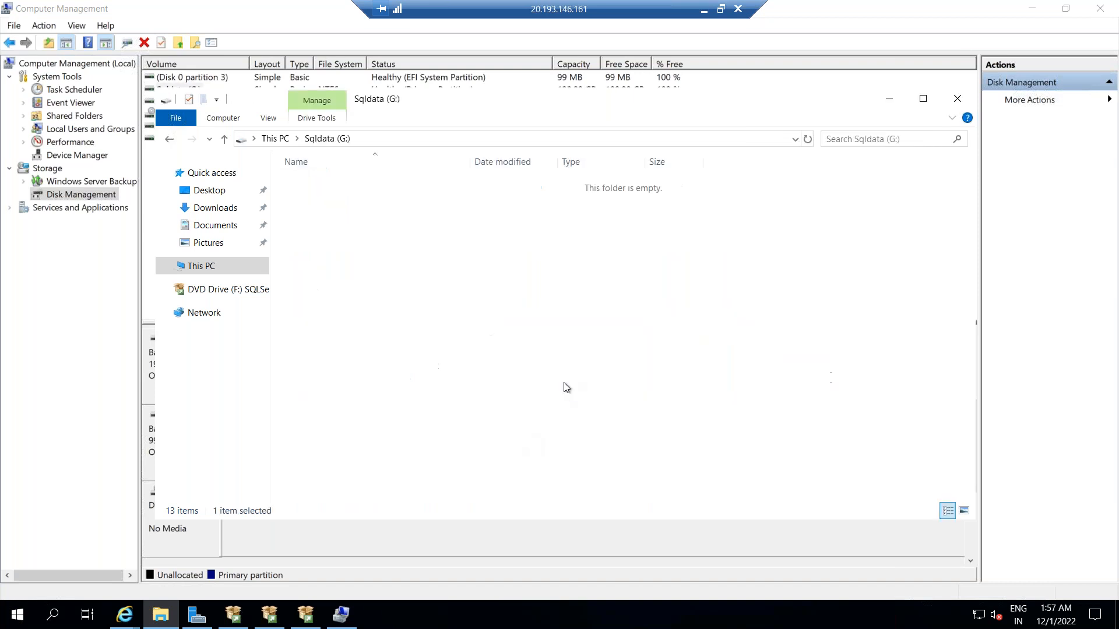
{"action": "right_click", "coordinate": [396, 240]}
{"action": "mouse_move", "coordinate": [475, 401]}
{"action": "left_click", "coordinate": [596, 403]}
{"action": "type", "text": "MSSQ"}
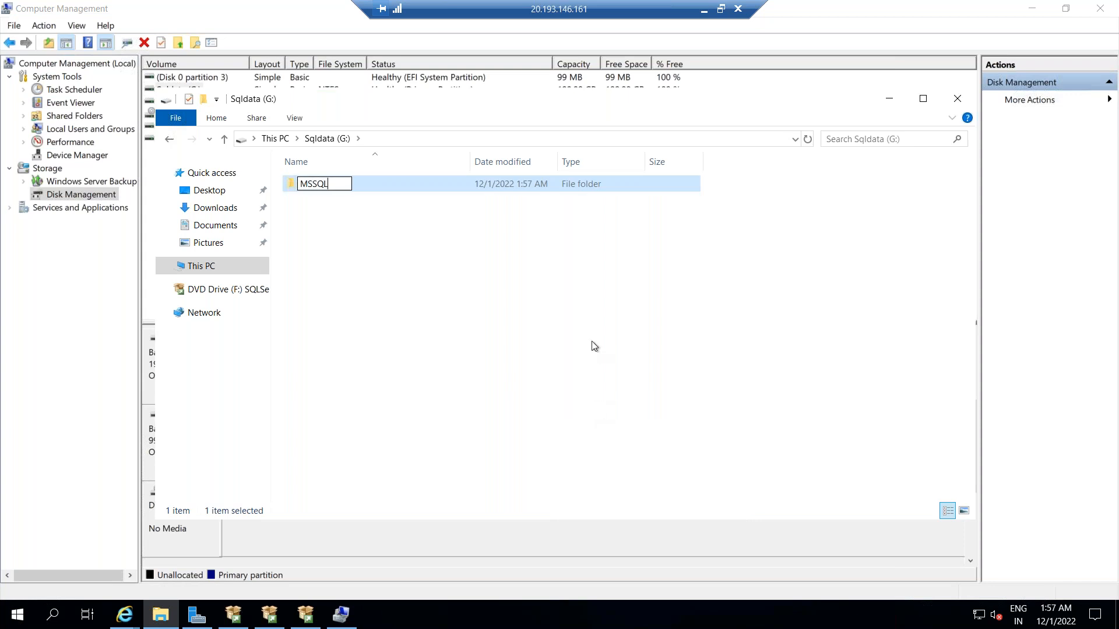
{"action": "type", "text": "L"}
{"action": "right_click", "coordinate": [592, 341]}
{"action": "mouse_move", "coordinate": [688, 510]}
{"action": "left_click", "coordinate": [806, 507]}
{"action": "type", "text": "Data"}
{"action": "left_click", "coordinate": [392, 425]}
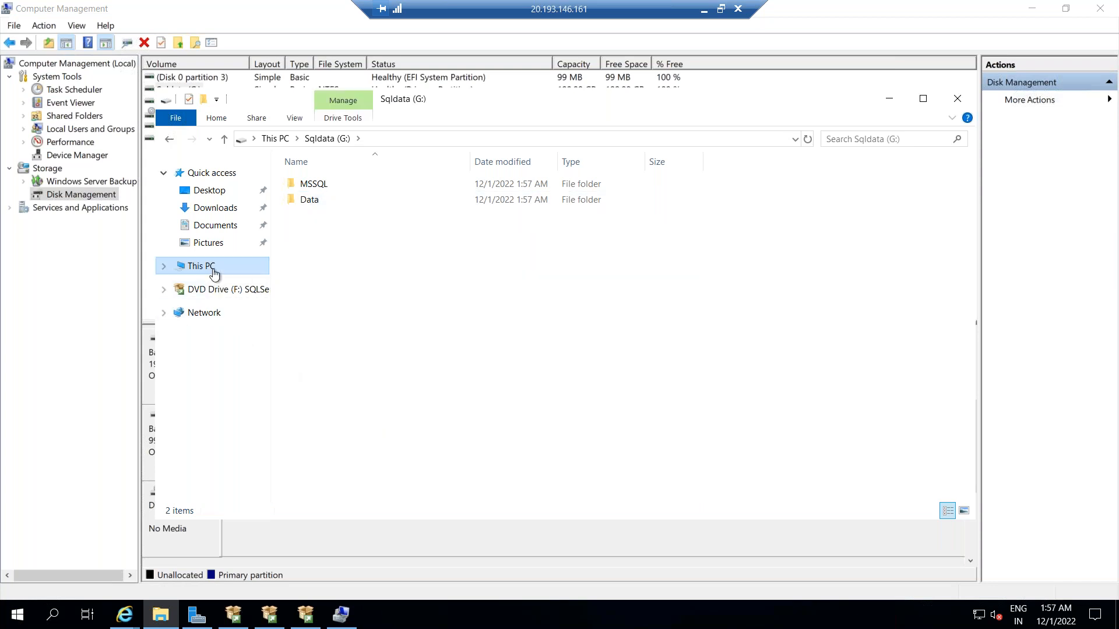
Create an SQLlogs folder on the sqllogs (H:) drive
{"action": "left_click", "coordinate": [214, 273]}
{"action": "double_click", "coordinate": [750, 376]}
{"action": "right_click", "coordinate": [386, 263]}
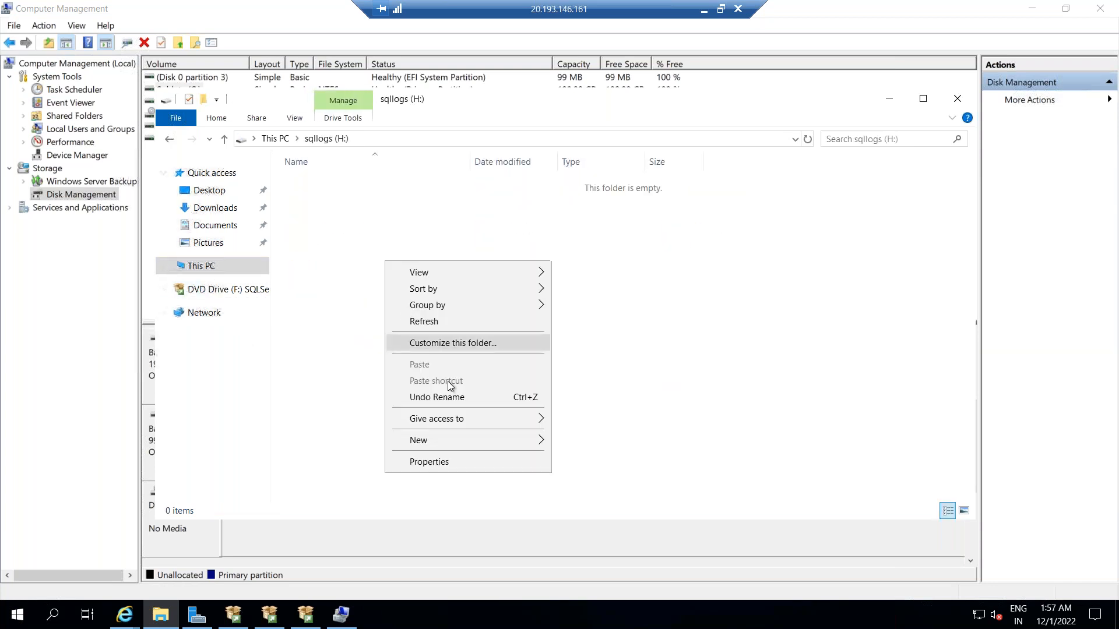
{"action": "mouse_move", "coordinate": [463, 440]}
{"action": "left_click", "coordinate": [589, 441]}
{"action": "type", "text": "SQLlogs"}
{"action": "left_click", "coordinate": [579, 452]}
Set the data root directory to G:\MSSQL on the Data Directories tab
{"action": "key", "text": "alt+Tab"}
{"action": "left_click", "coordinate": [555, 142]}
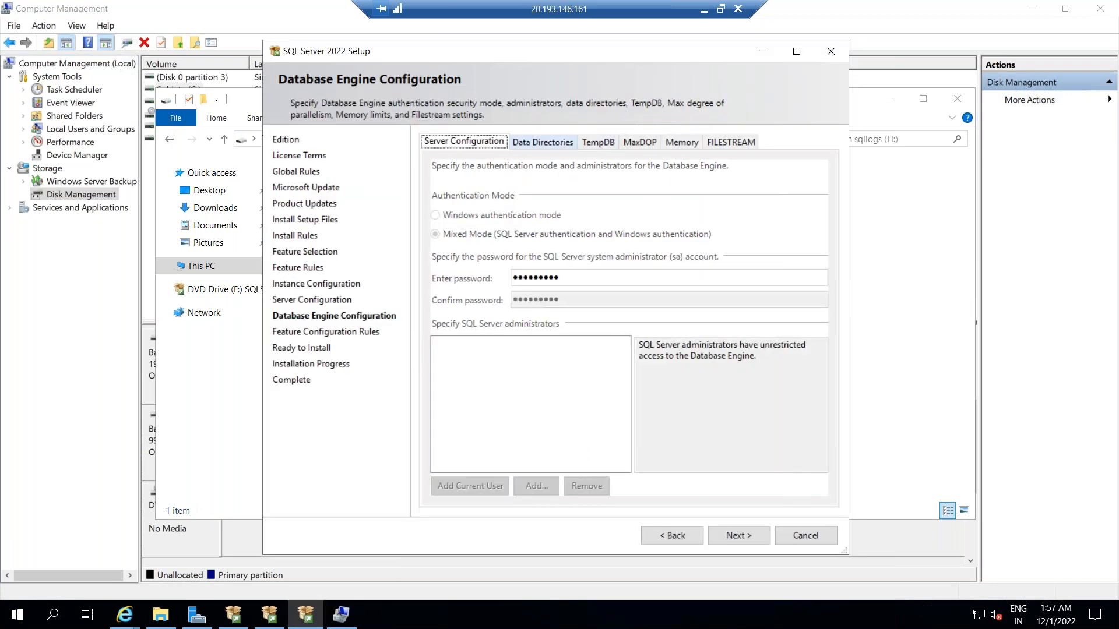
{"action": "left_click", "coordinate": [815, 169]}
{"action": "scroll", "coordinate": [514, 325], "scroll_direction": "down", "scroll_amount": 4}
{"action": "scroll", "coordinate": [514, 326], "scroll_direction": "up", "scroll_amount": 2}
{"action": "left_click", "coordinate": [474, 267]}
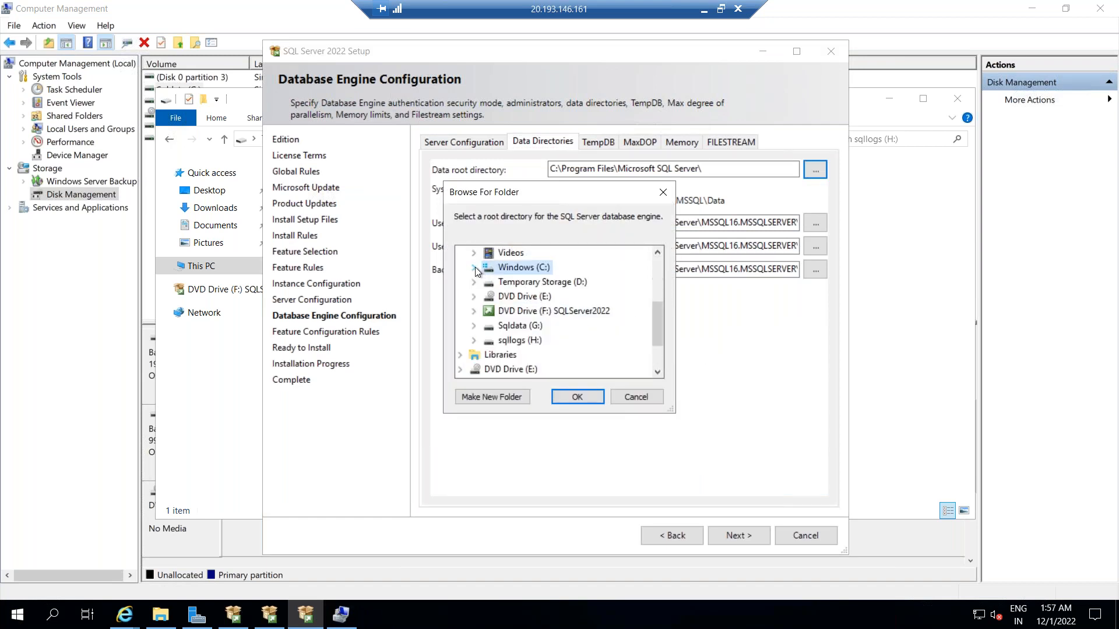
{"action": "left_click", "coordinate": [479, 326]}
{"action": "left_click", "coordinate": [526, 355]}
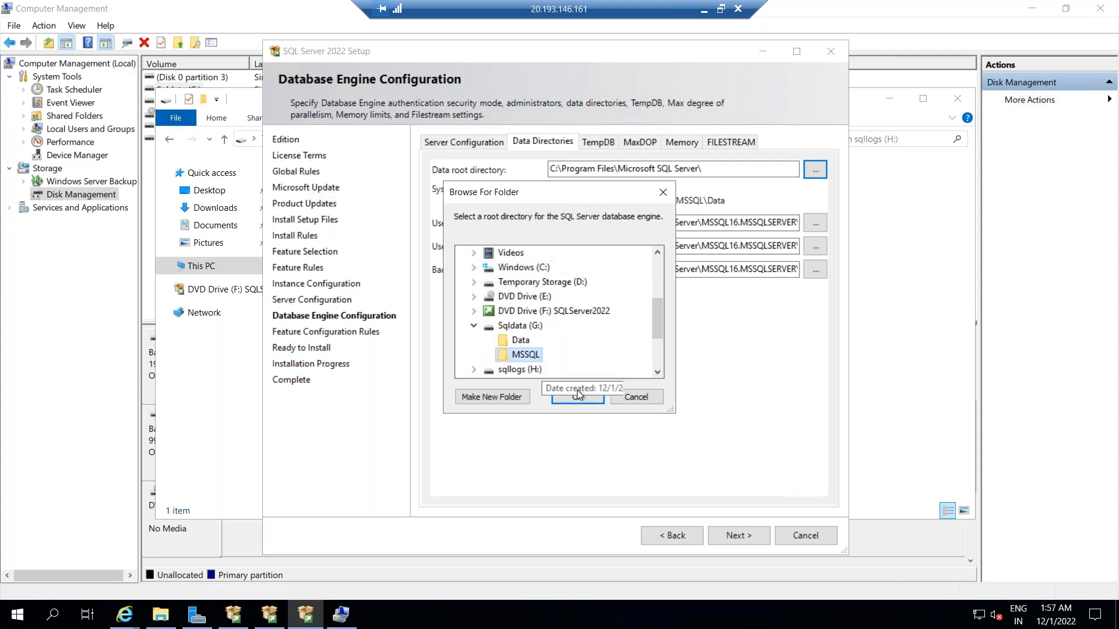
{"action": "left_click", "coordinate": [577, 397]}
Set the user database directory to G:\Data and the log directory to H:\SQLlogs
{"action": "left_click", "coordinate": [815, 211]}
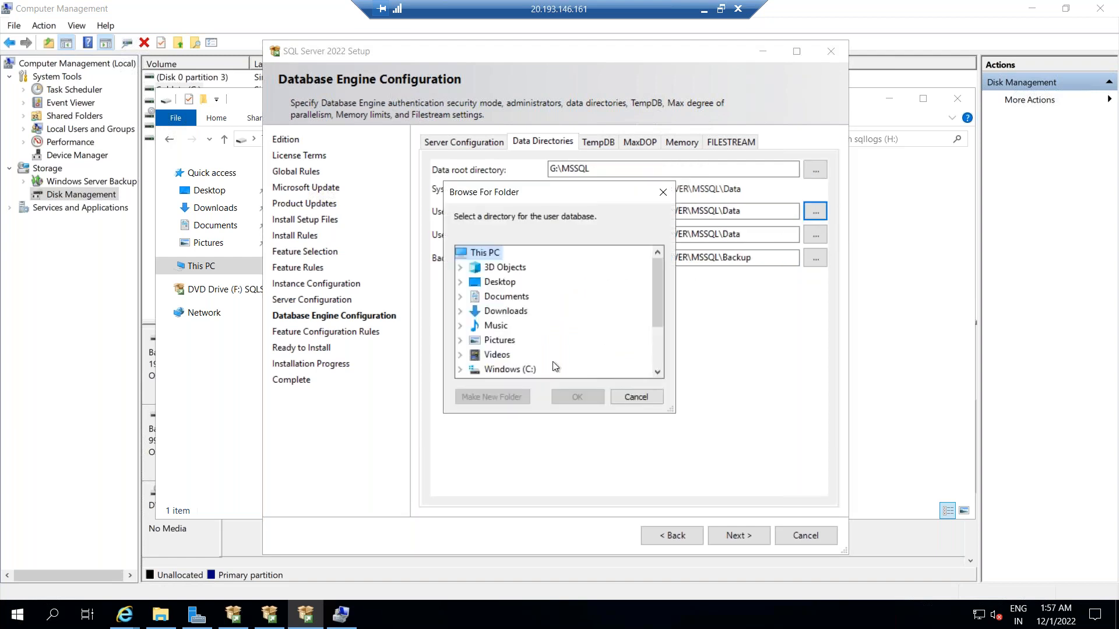
{"action": "scroll", "coordinate": [590, 349], "scroll_direction": "down", "scroll_amount": 2}
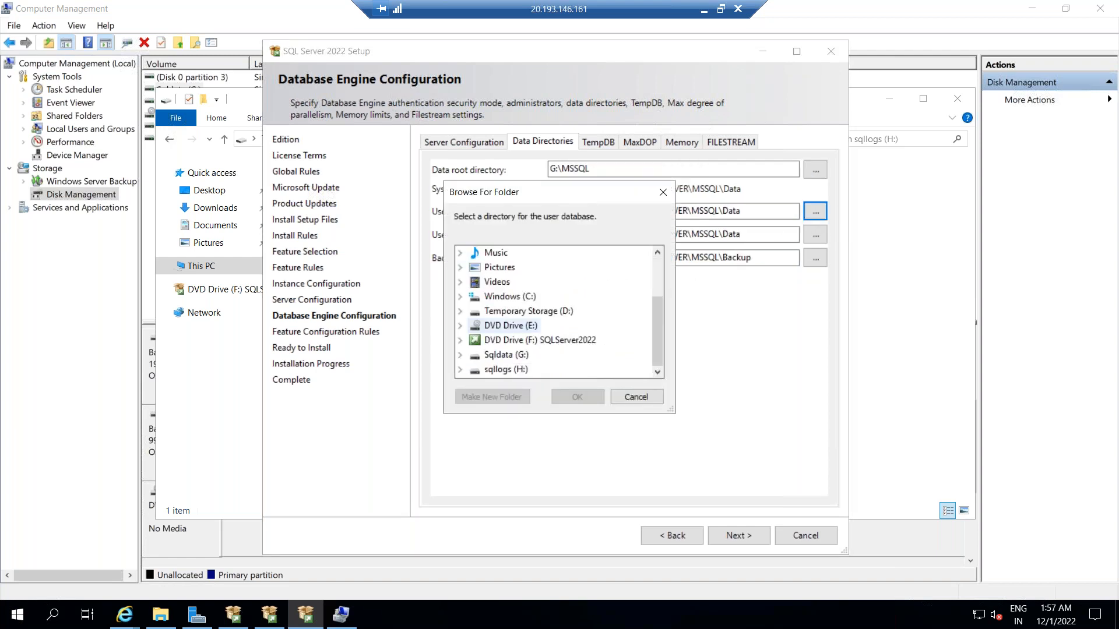
{"action": "left_click", "coordinate": [461, 354]}
{"action": "left_click", "coordinate": [506, 354]}
{"action": "left_click", "coordinate": [576, 397]}
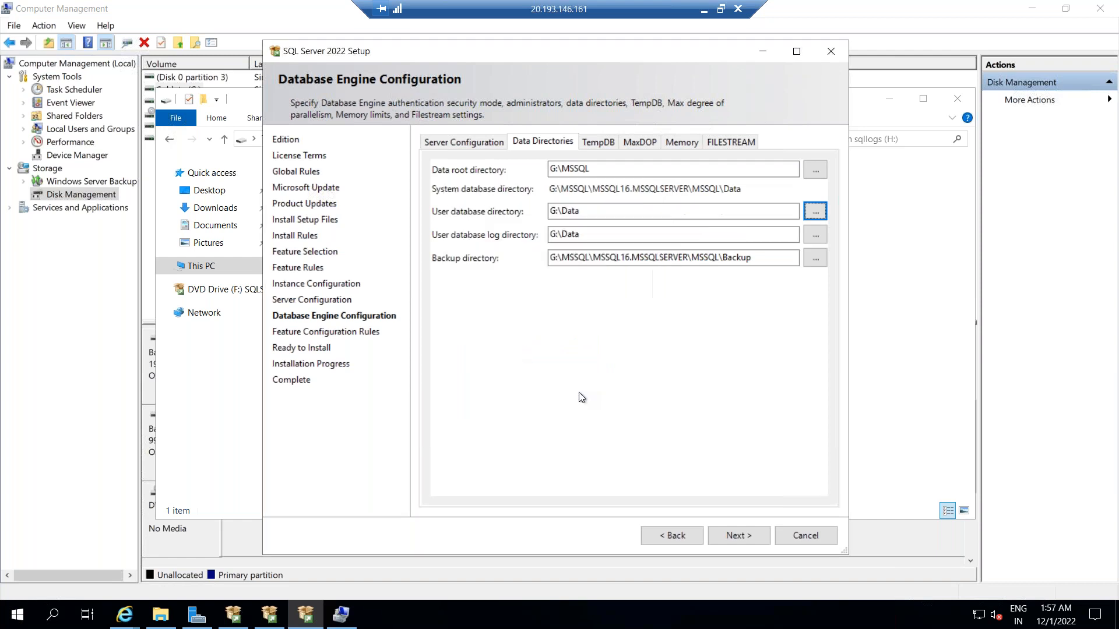
{"action": "left_click", "coordinate": [824, 233]}
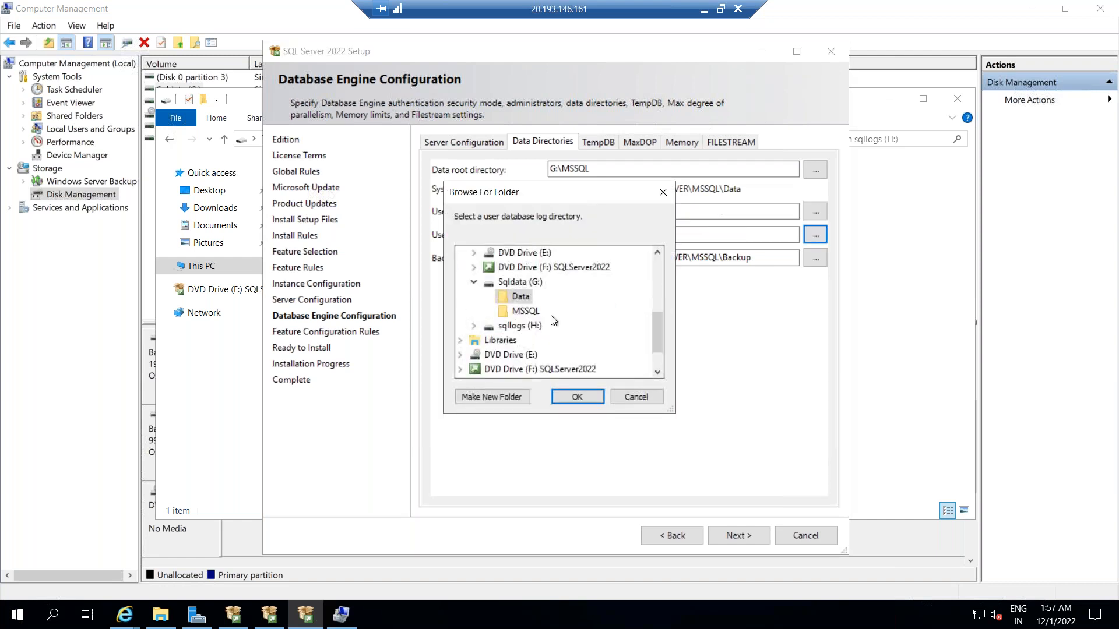
{"action": "left_click", "coordinate": [473, 326]}
{"action": "left_click", "coordinate": [522, 340]}
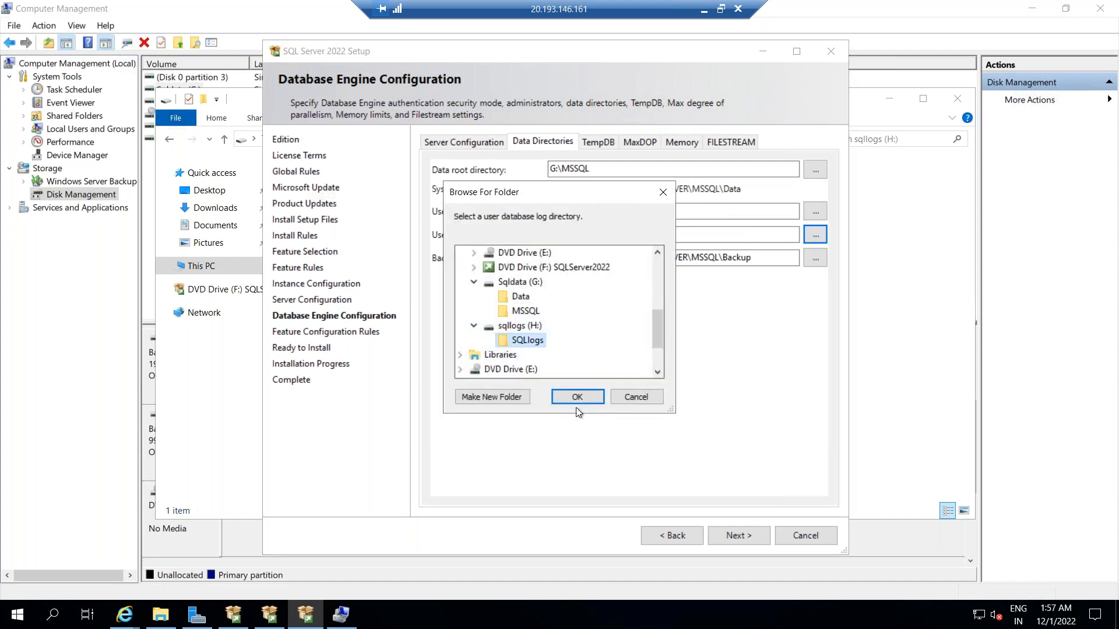
{"action": "left_click", "coordinate": [602, 402]}
Review the TempDB settings and start the SQL Server installation
{"action": "left_click", "coordinate": [599, 144]}
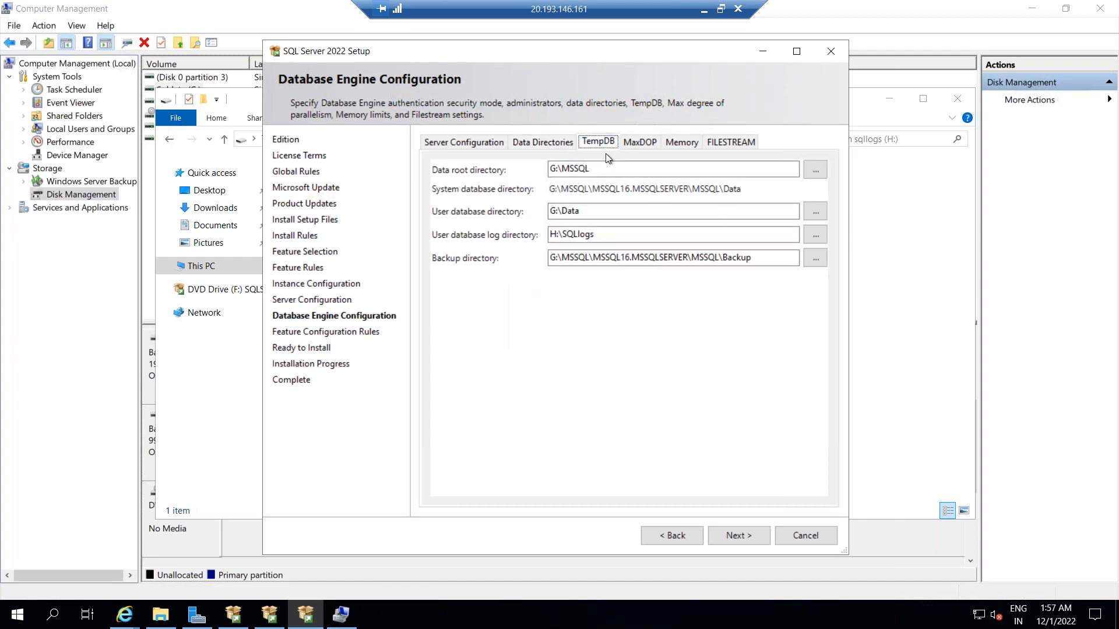
{"action": "left_click", "coordinate": [736, 538]}
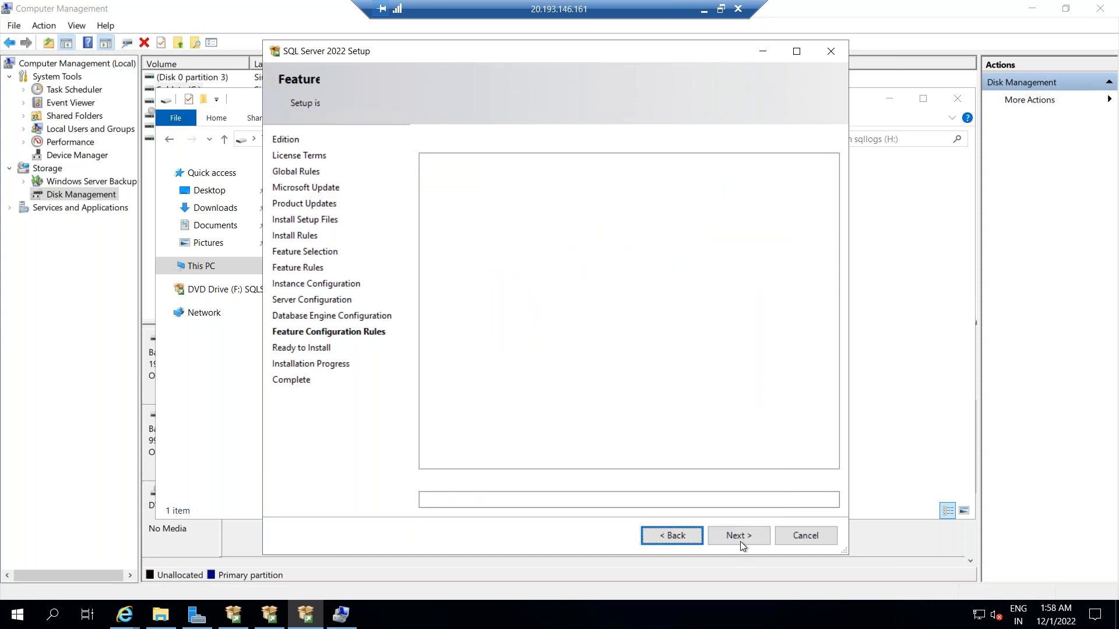
{"action": "left_click", "coordinate": [742, 540]}
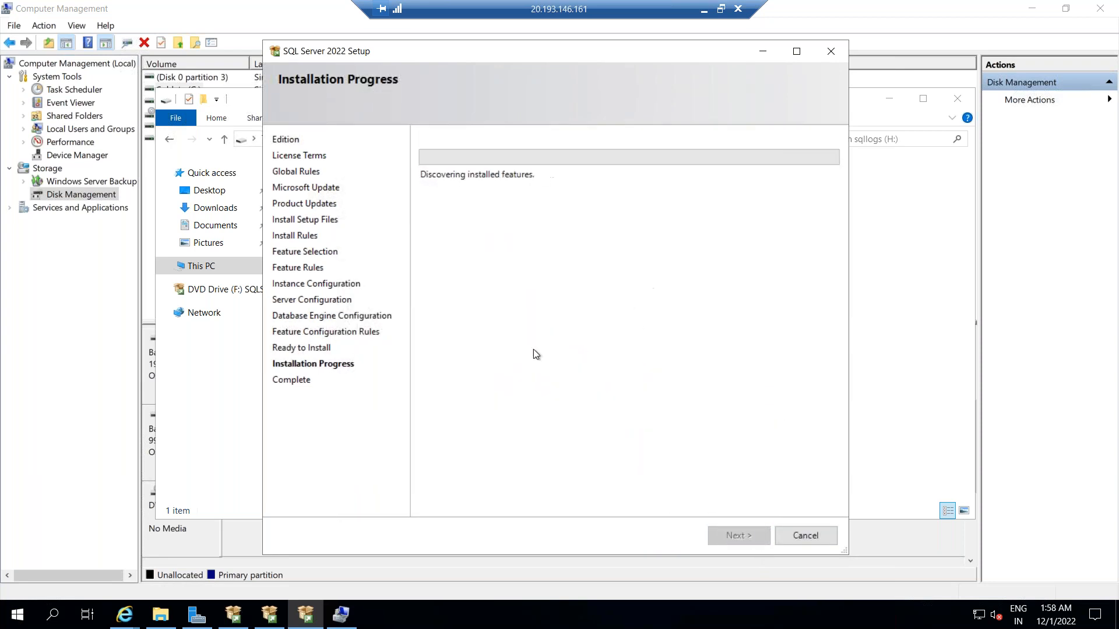
{"action": "left_click", "coordinate": [125, 614]}
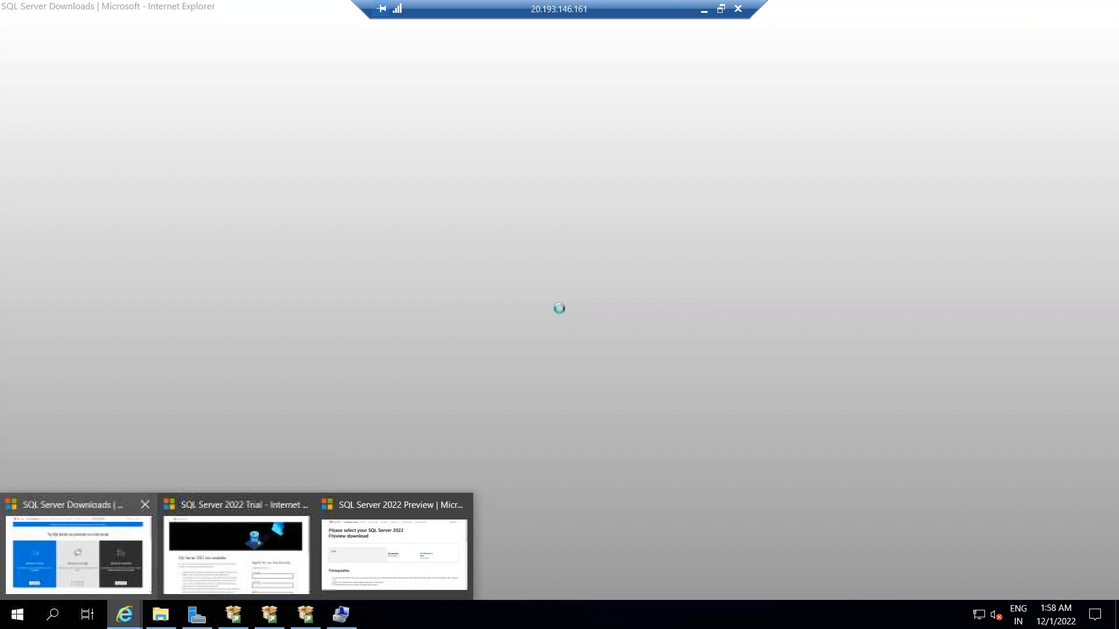
{"action": "left_click", "coordinate": [89, 536]}
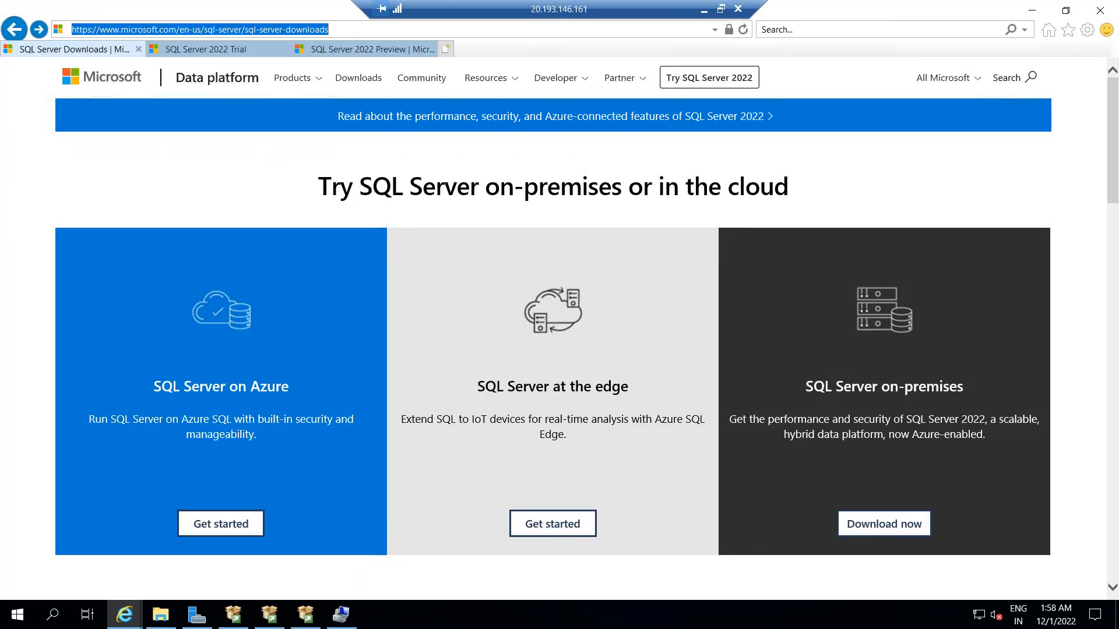
{"action": "left_click", "coordinate": [446, 49]}
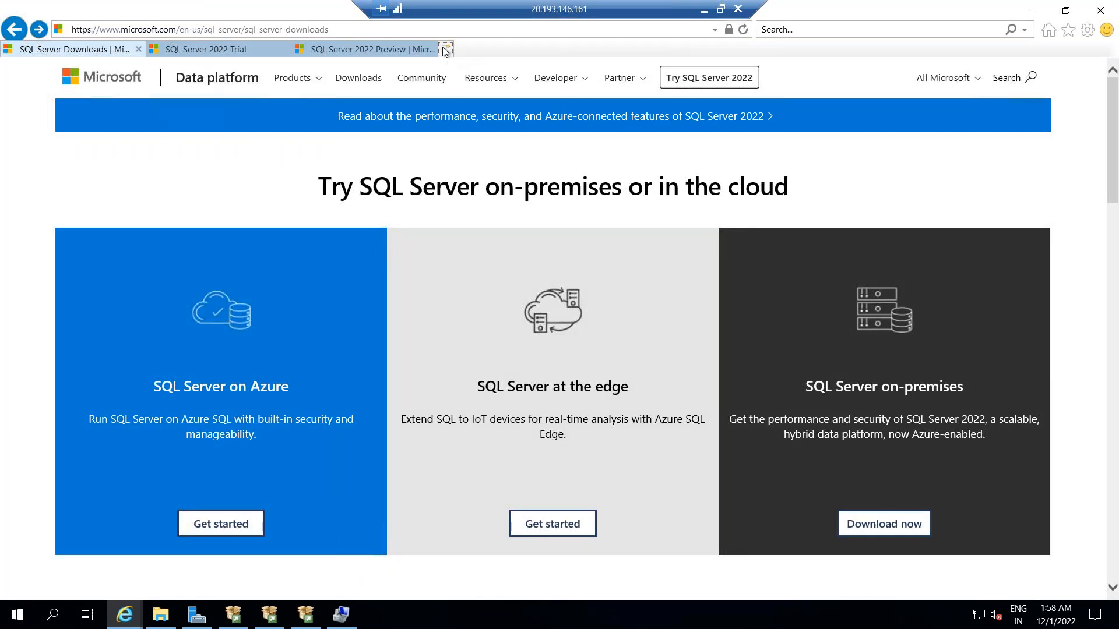
{"action": "type", "text": "www"}
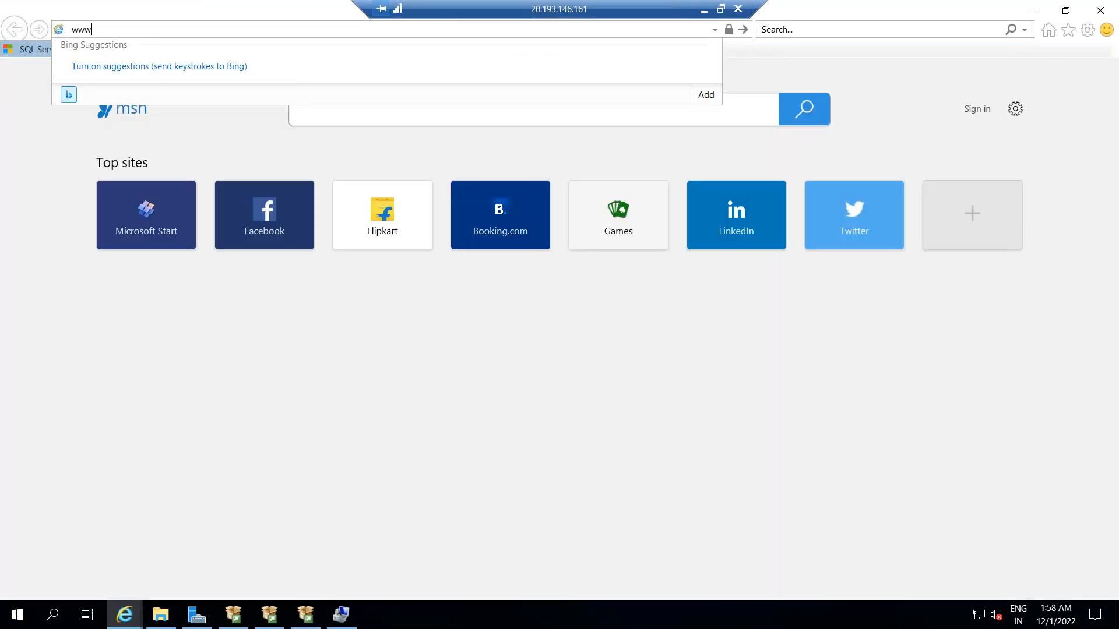
{"action": "type", "text": ".google."}
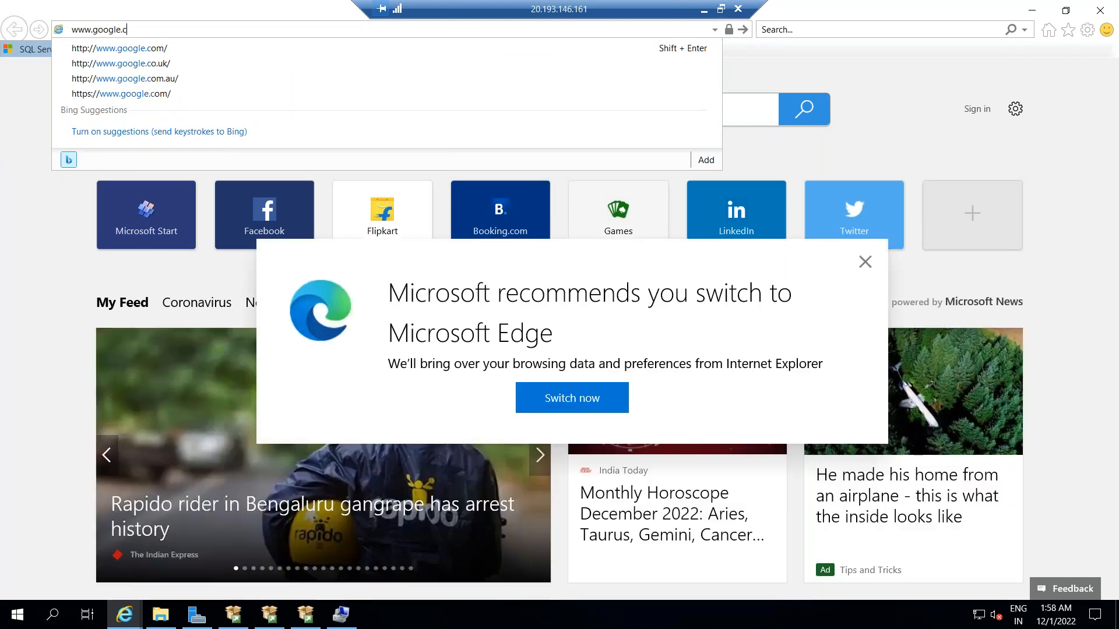
{"action": "type", "text": "com"}
{"action": "key", "text": "Return"}
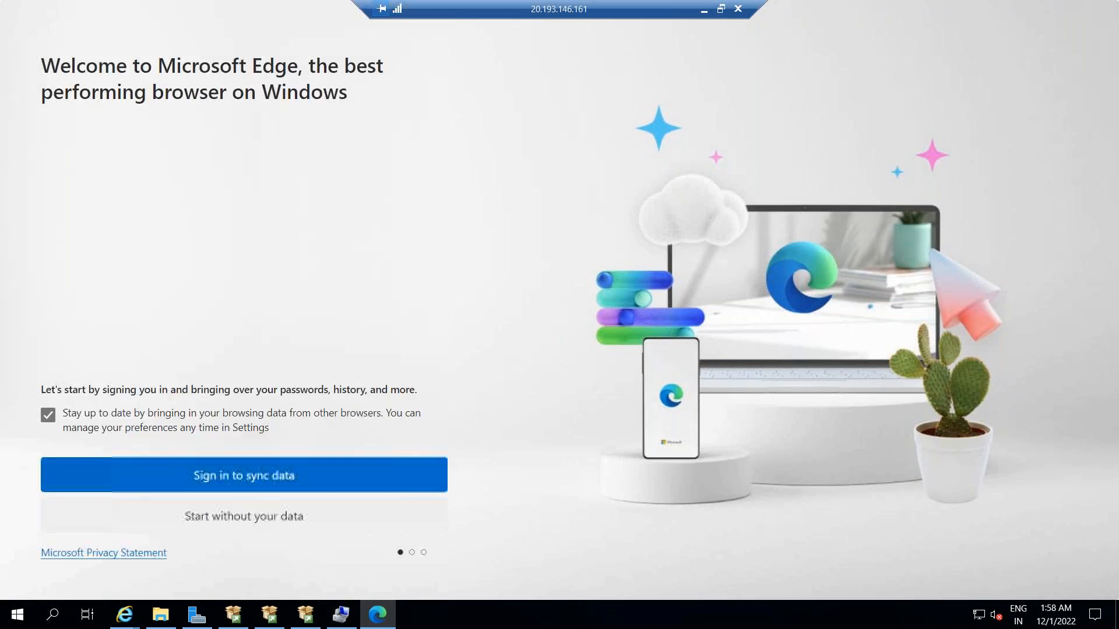
{"action": "left_click", "coordinate": [276, 519]}
{"action": "left_click", "coordinate": [277, 521]}
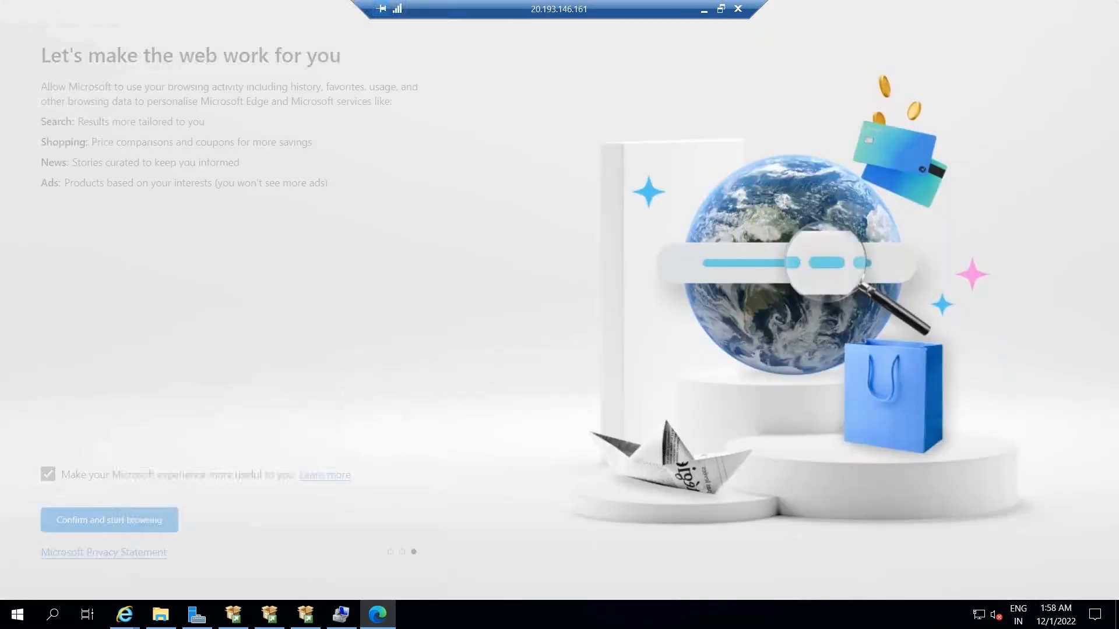
{"action": "left_click", "coordinate": [111, 521]}
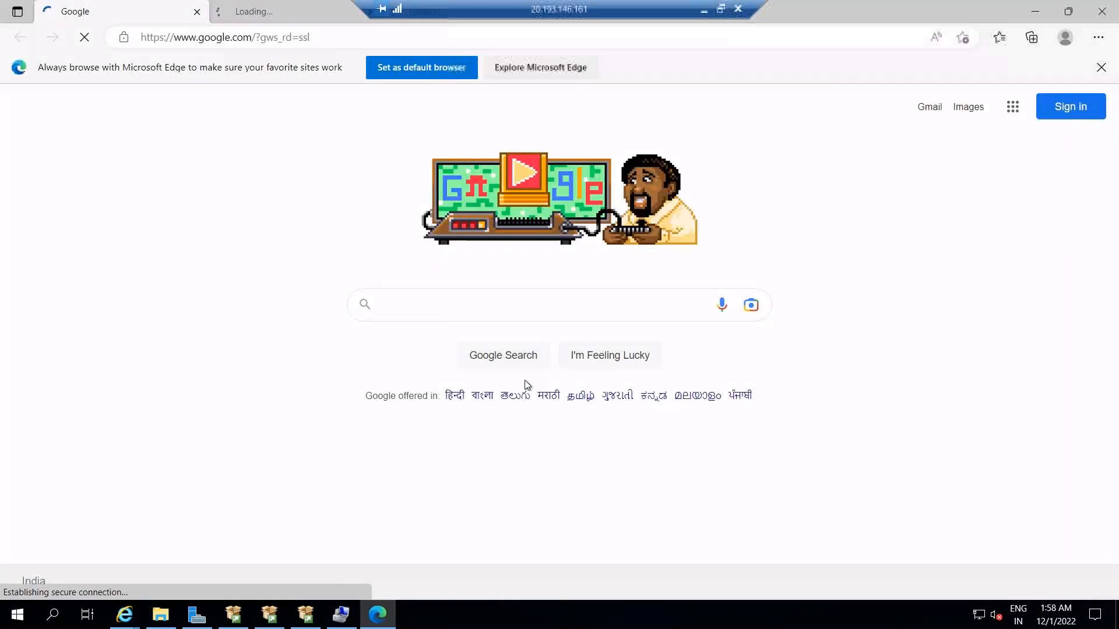
Search Google for 'download ssms' and start downloading SSMS 18.12.1 from the Microsoft Learn page
{"action": "left_click", "coordinate": [525, 272]}
{"action": "type", "text": "dw"}
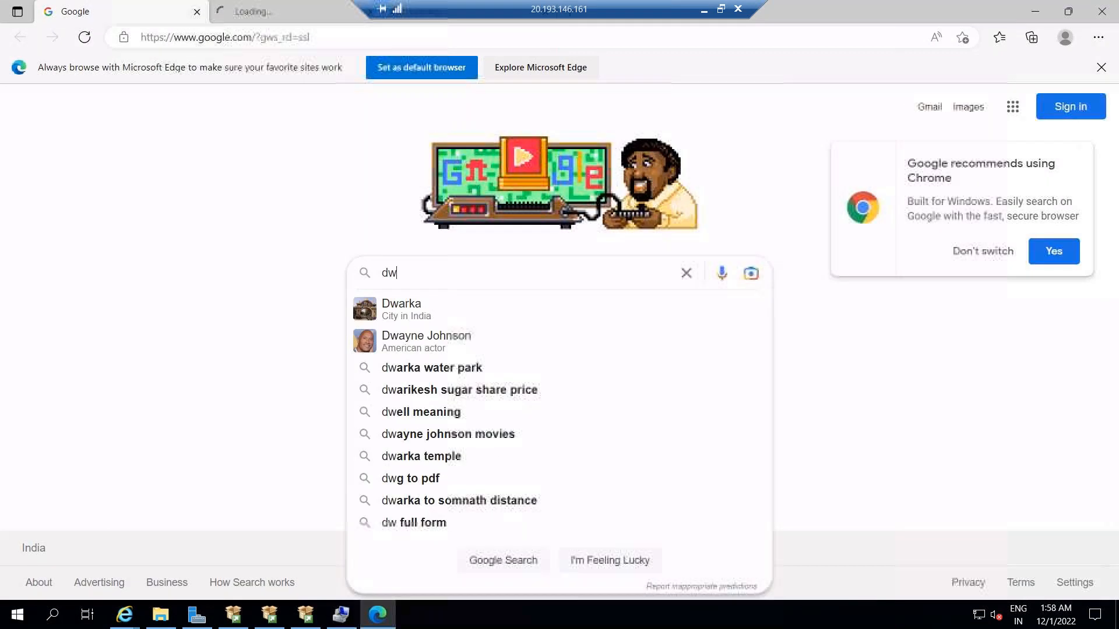
{"action": "key", "text": "BackSpace"}
{"action": "type", "text": "ownload "}
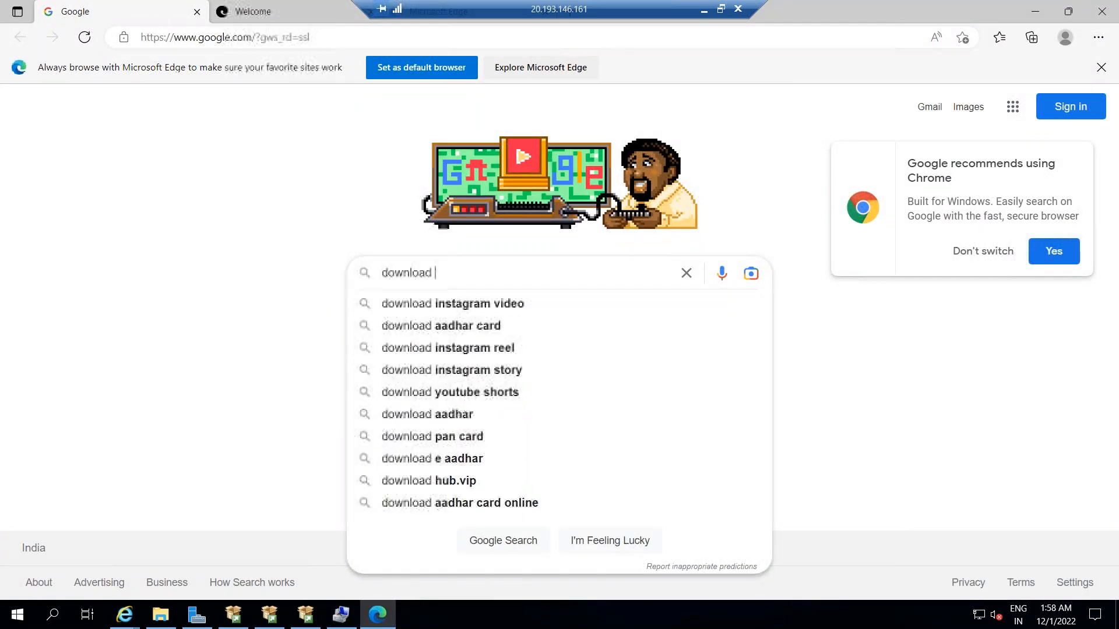
{"action": "type", "text": "ssms"}
{"action": "key", "text": "Return"}
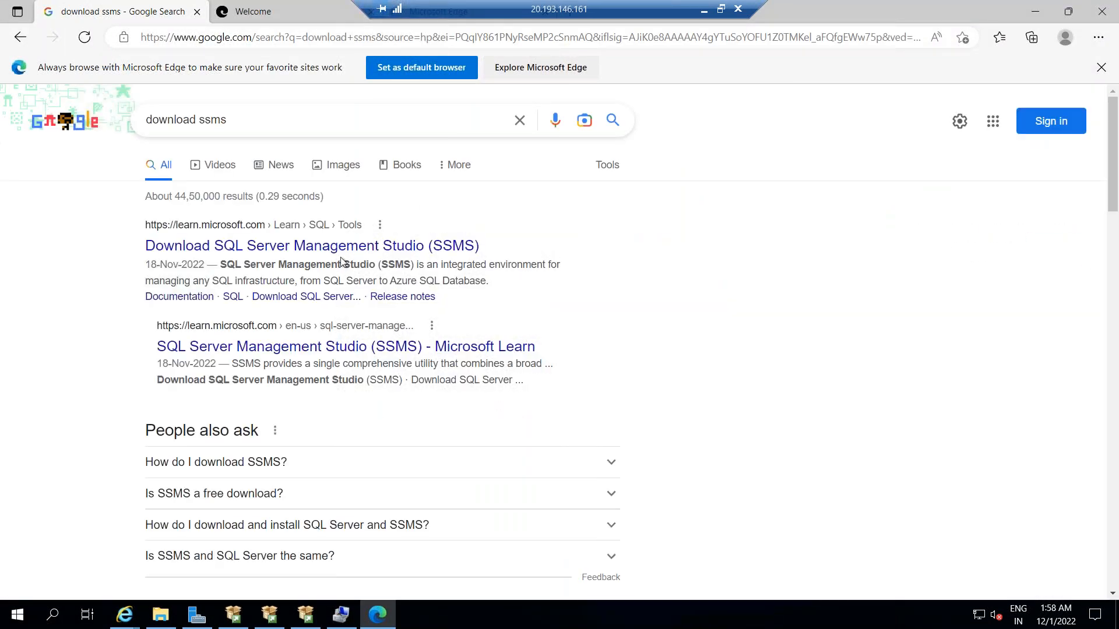
{"action": "left_click", "coordinate": [350, 248]}
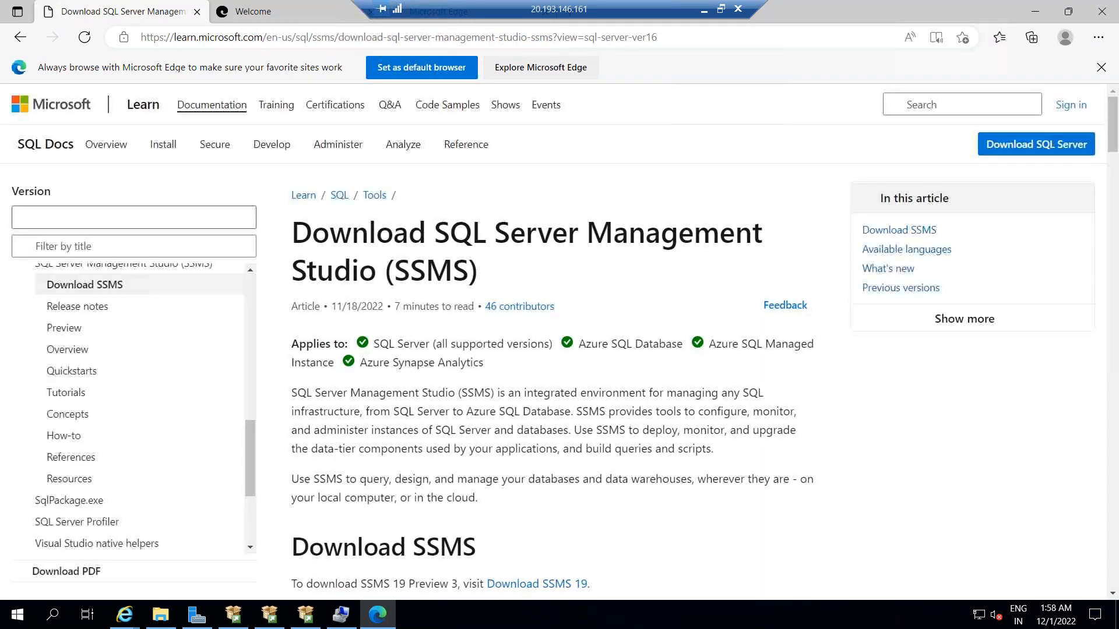
{"action": "scroll", "coordinate": [539, 408], "scroll_direction": "down", "scroll_amount": 2}
{"action": "left_click", "coordinate": [539, 461]}
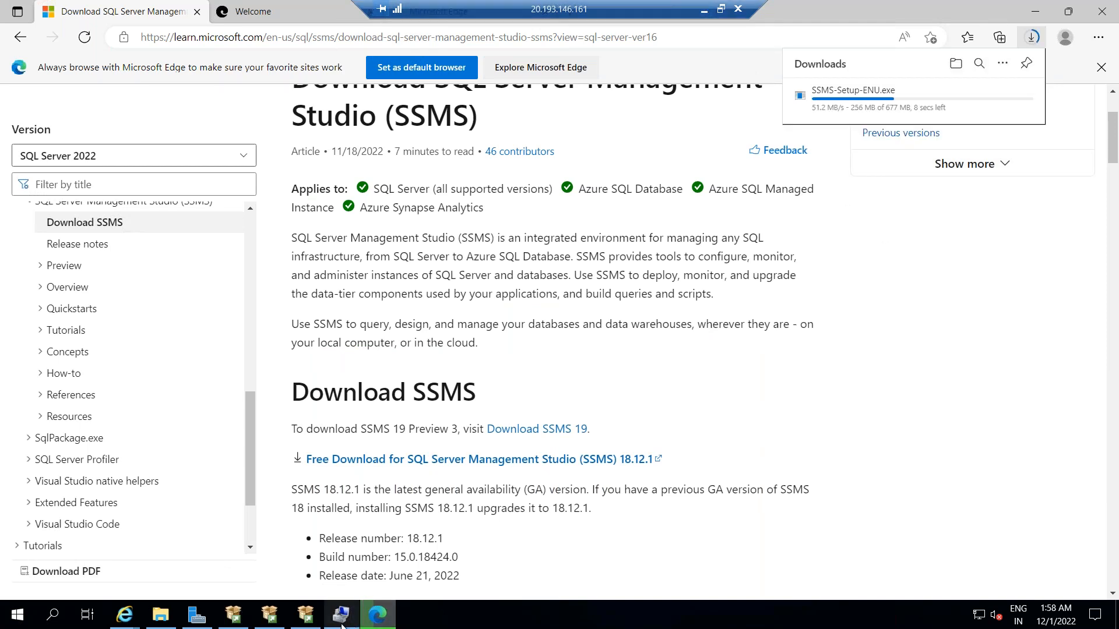
{"action": "left_click", "coordinate": [305, 615]}
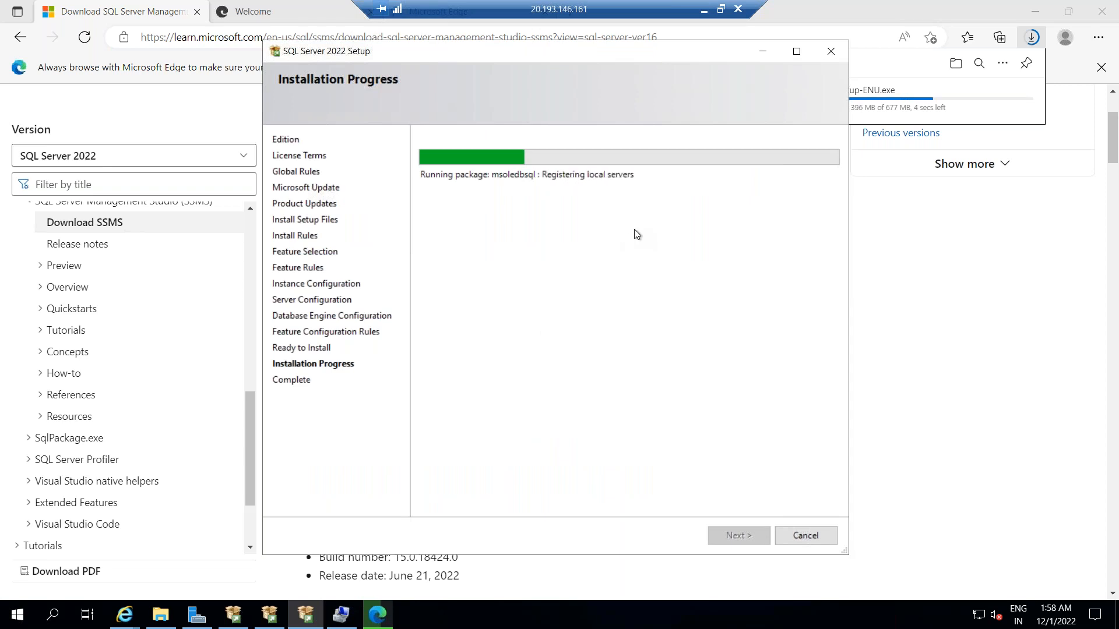
{"action": "left_click", "coordinate": [705, 12]}
On the second server, close the finished SSMS setup and copy SSMS-Setup-ENU from Downloads
{"action": "left_click", "coordinate": [667, 615]}
{"action": "left_click", "coordinate": [583, 539]}
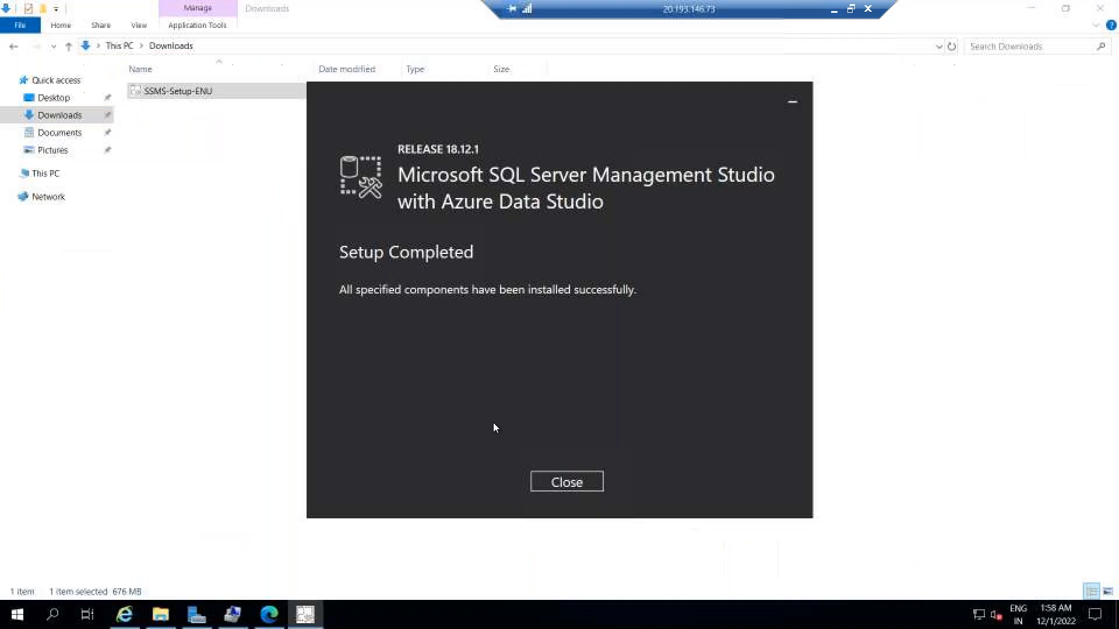
{"action": "left_click", "coordinate": [555, 488]}
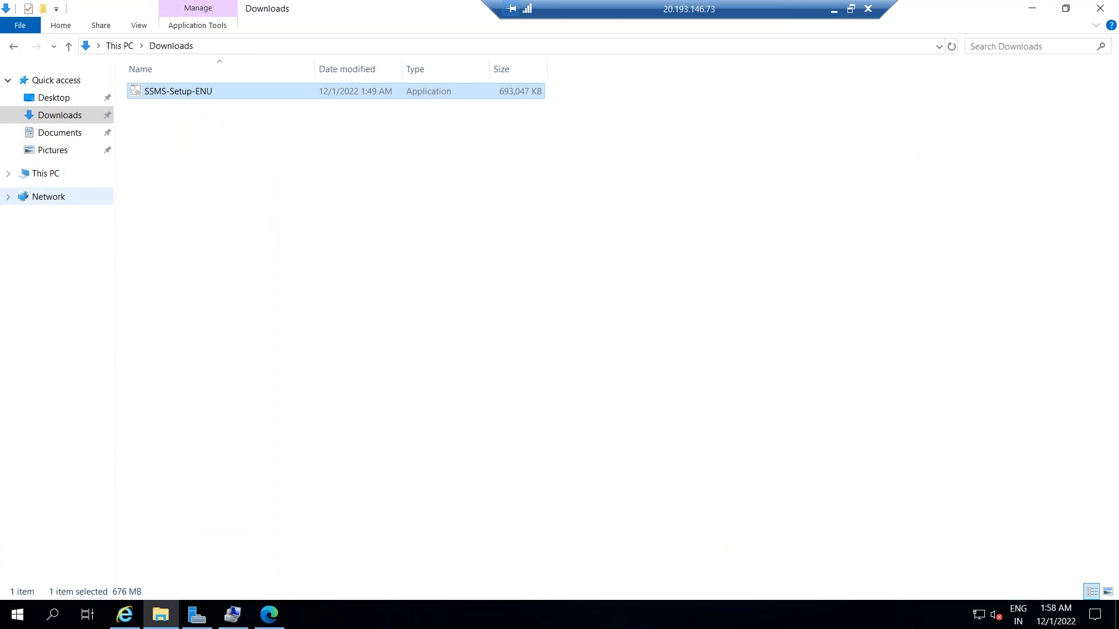
{"action": "left_click", "coordinate": [483, 289]}
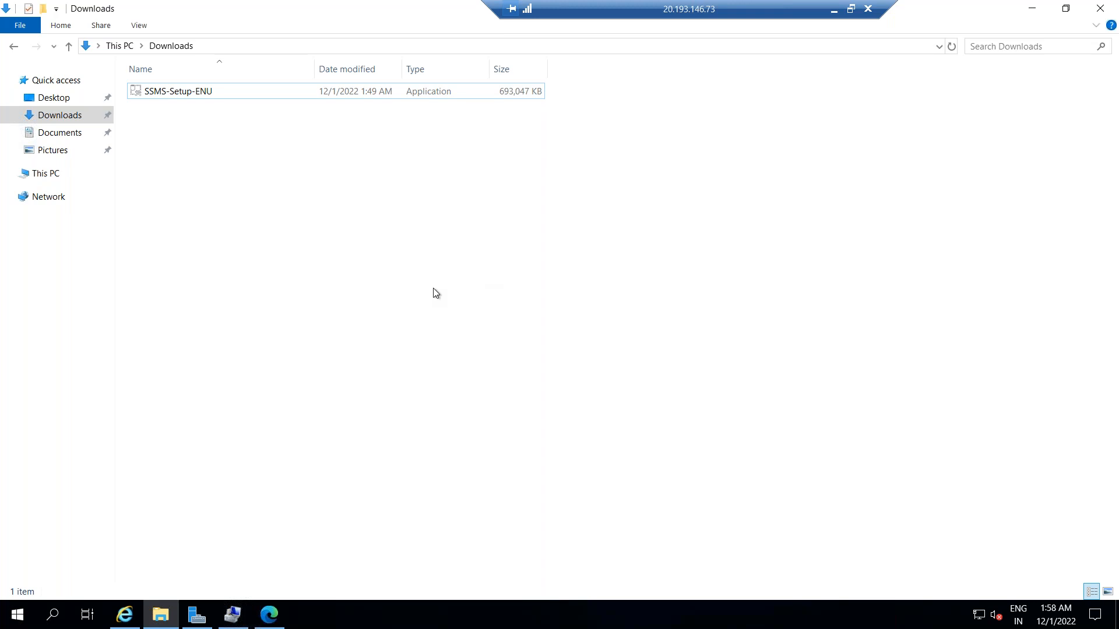
{"action": "left_click", "coordinate": [47, 176]}
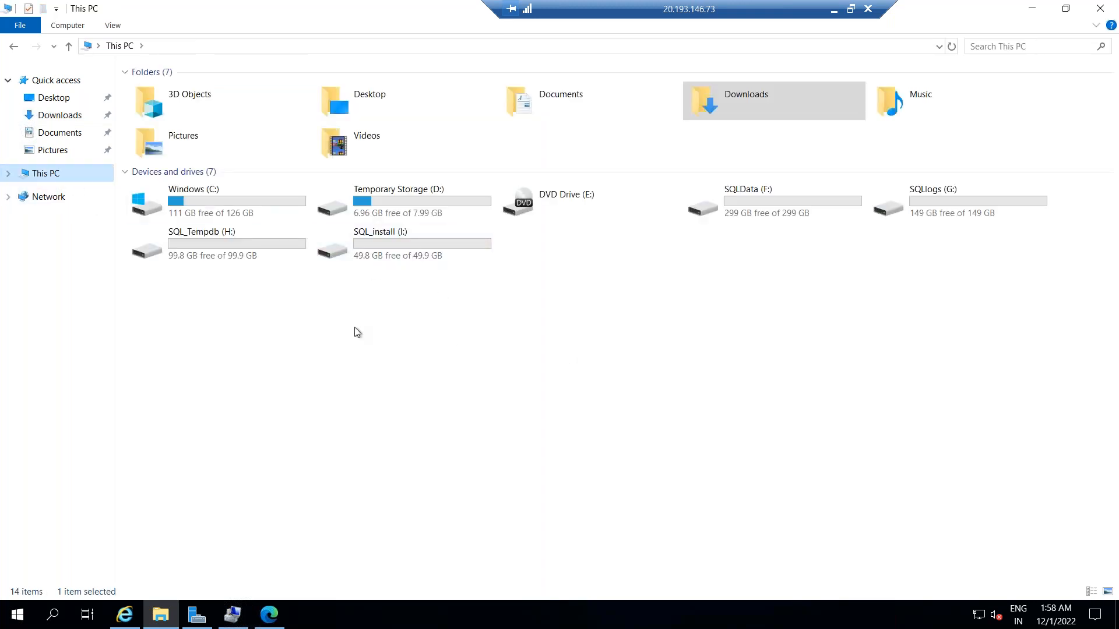
{"action": "left_click", "coordinate": [58, 115]}
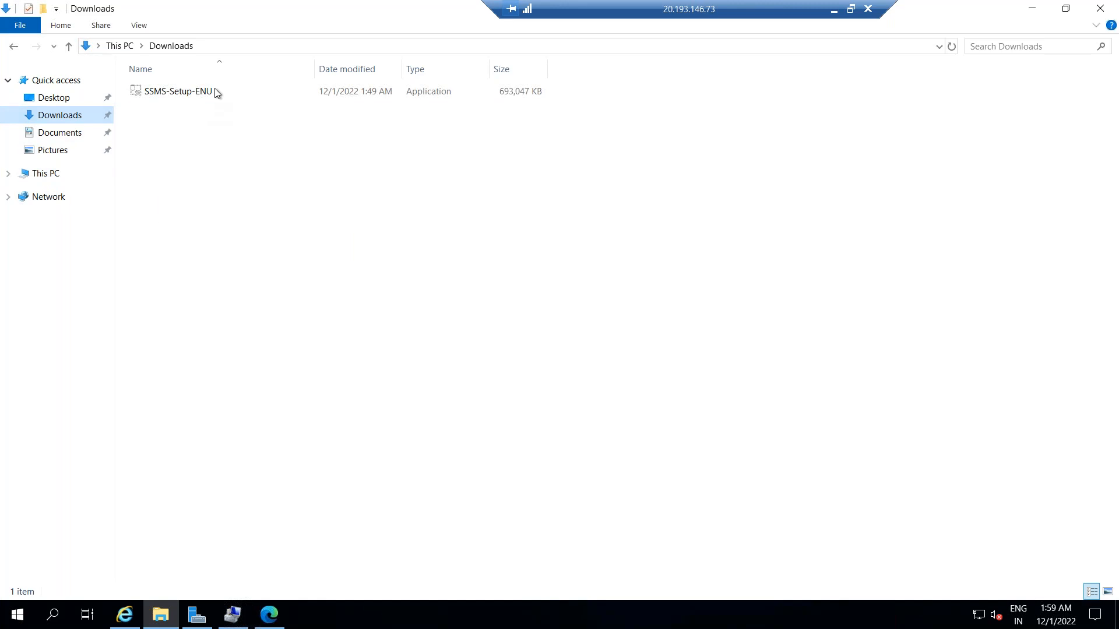
{"action": "left_click", "coordinate": [215, 95]}
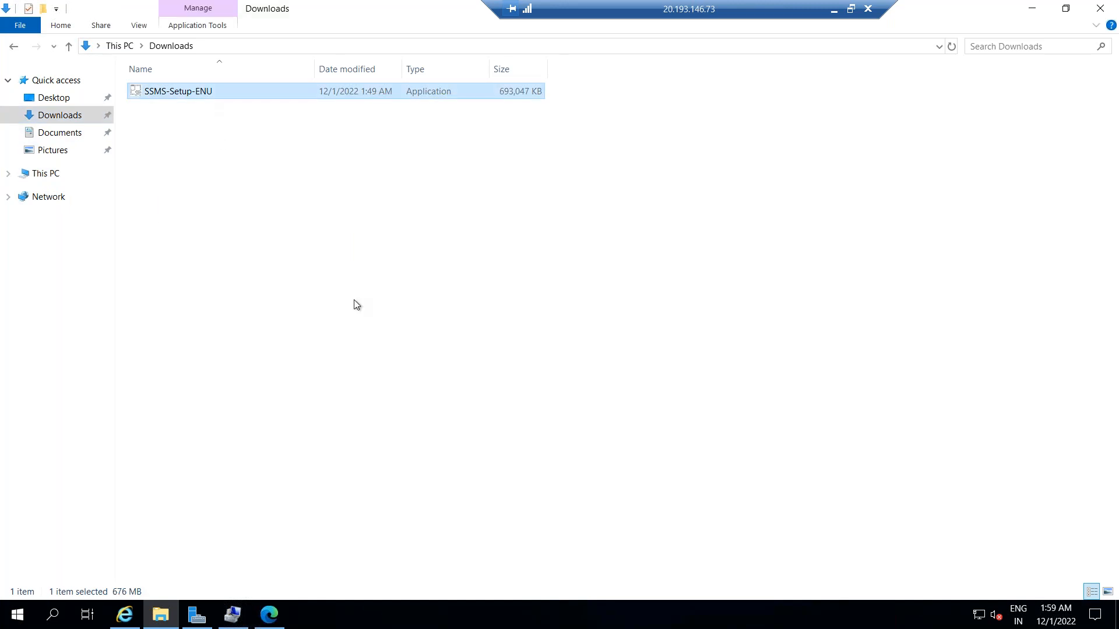
{"action": "left_click", "coordinate": [49, 175]}
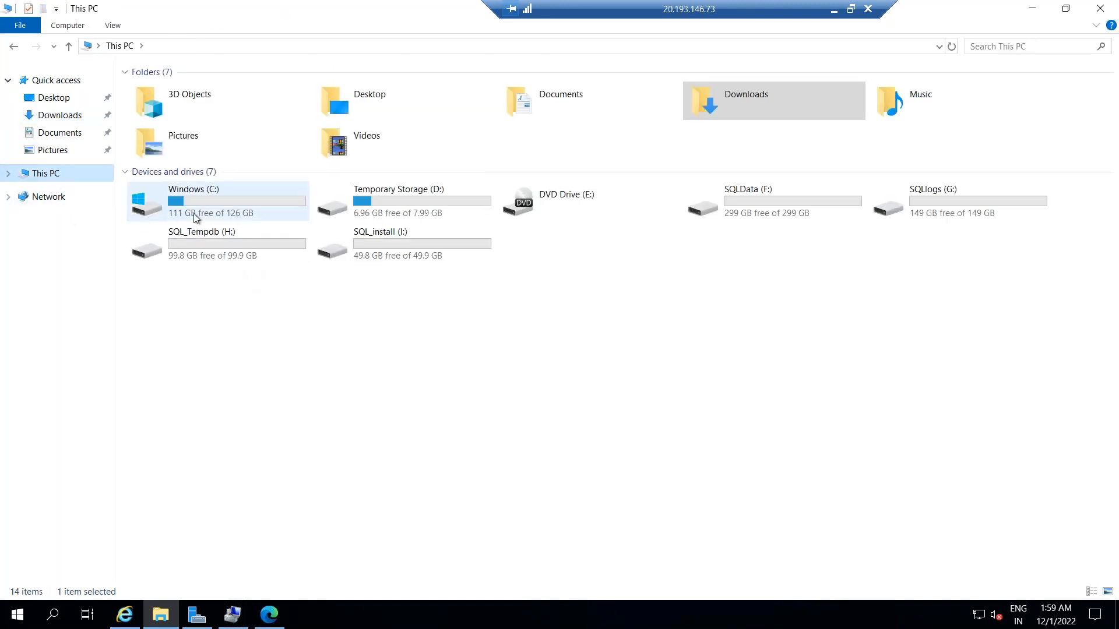
Create a Setups folder on Windows (C:) and paste the SSMS installer into it
{"action": "double_click", "coordinate": [237, 208]}
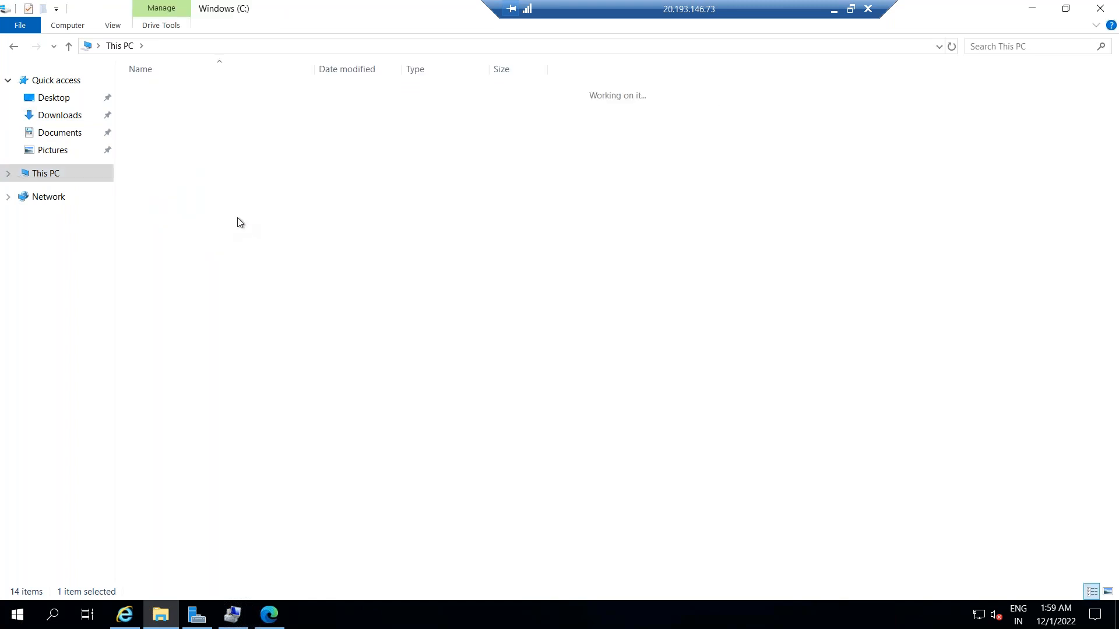
{"action": "right_click", "coordinate": [243, 249]}
{"action": "mouse_move", "coordinate": [310, 391]}
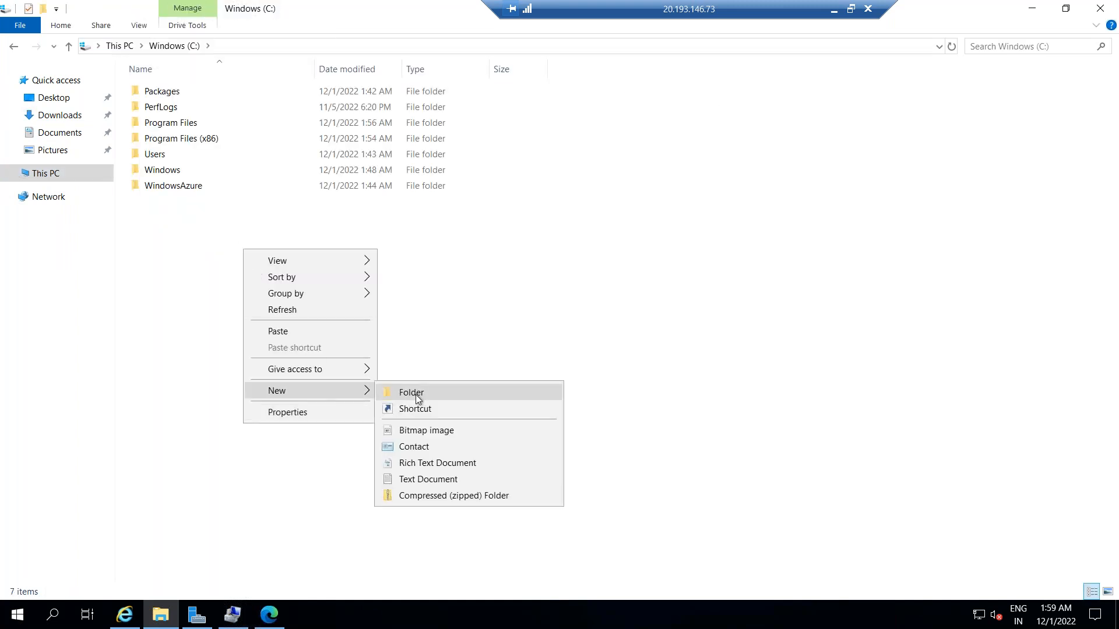
{"action": "left_click", "coordinate": [415, 394]}
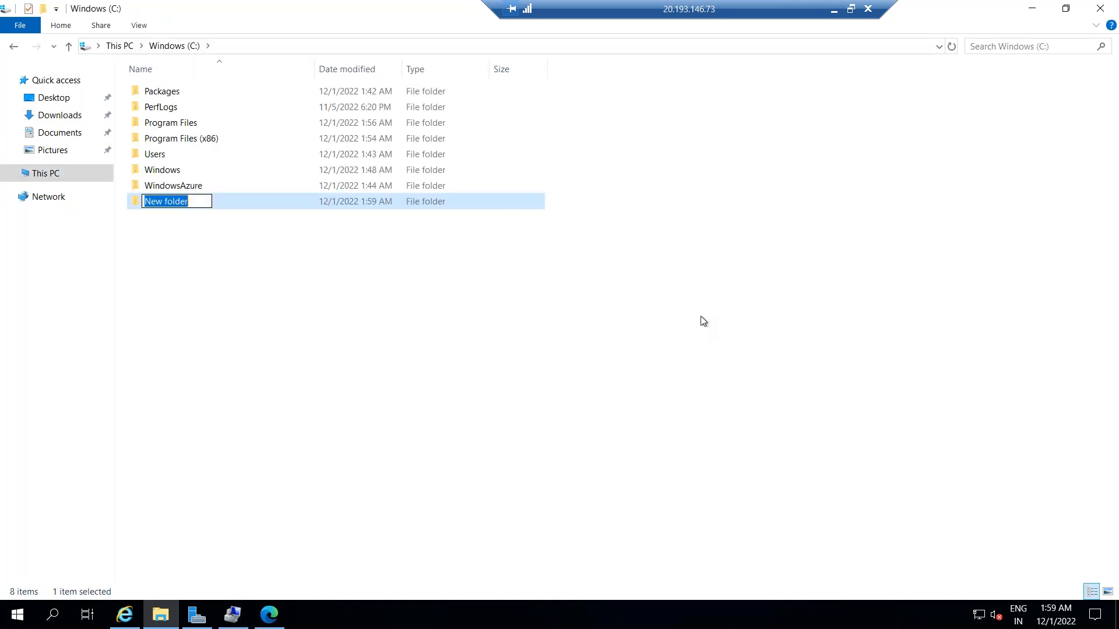
{"action": "type", "text": "SHared"}
{"action": "key", "text": "BackSpace"}
{"action": "key", "text": "BackSpace"}
{"action": "key", "text": "BackSpace"}
{"action": "key", "text": "BackSpace"}
{"action": "key", "text": "BackSpace"}
{"action": "type", "text": "etups"}
{"action": "key", "text": "Return"}
{"action": "key", "text": "Return"}
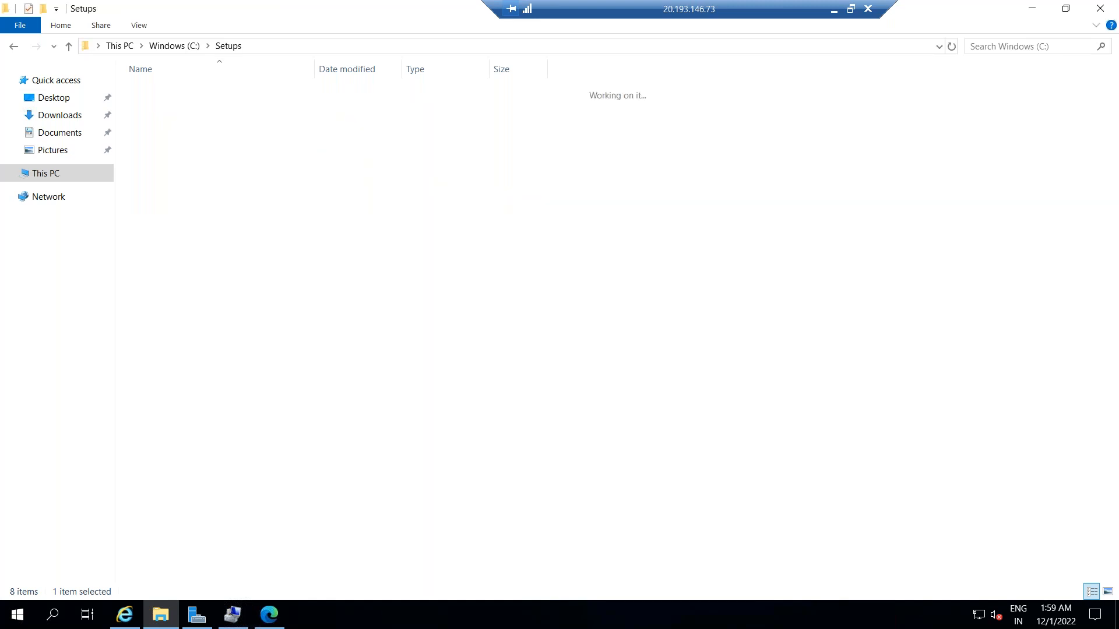
{"action": "key", "text": "ctrl+v"}
Go back from C:\Setups up to the This PC drive overview
{"action": "left_click", "coordinate": [199, 25]}
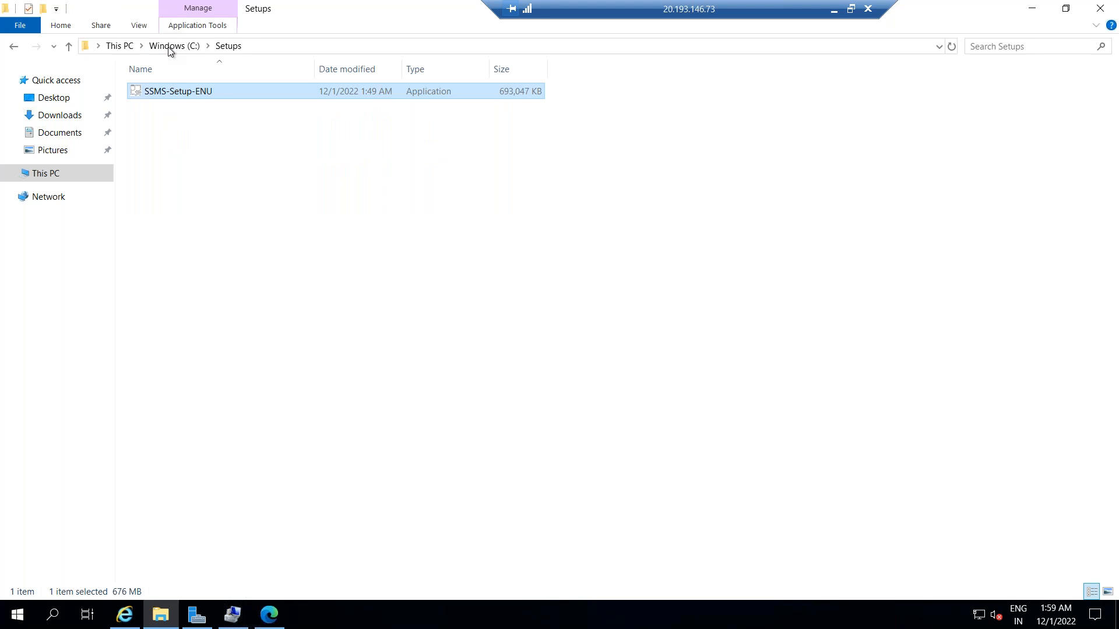
{"action": "left_click", "coordinate": [202, 117]}
{"action": "left_click", "coordinate": [174, 46]}
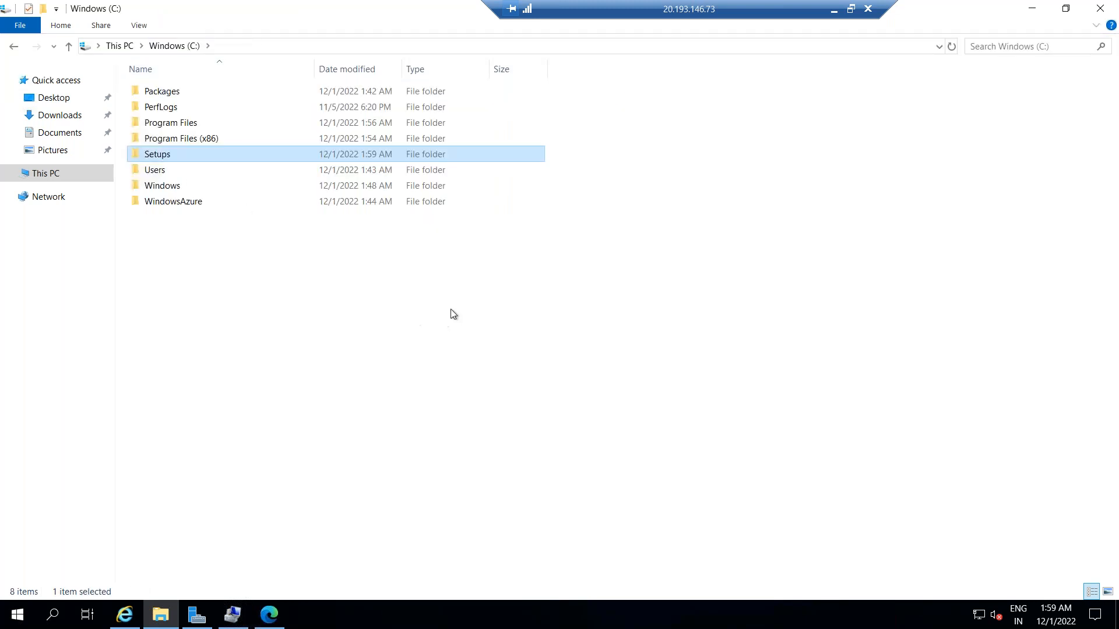
{"action": "left_click", "coordinate": [60, 175]}
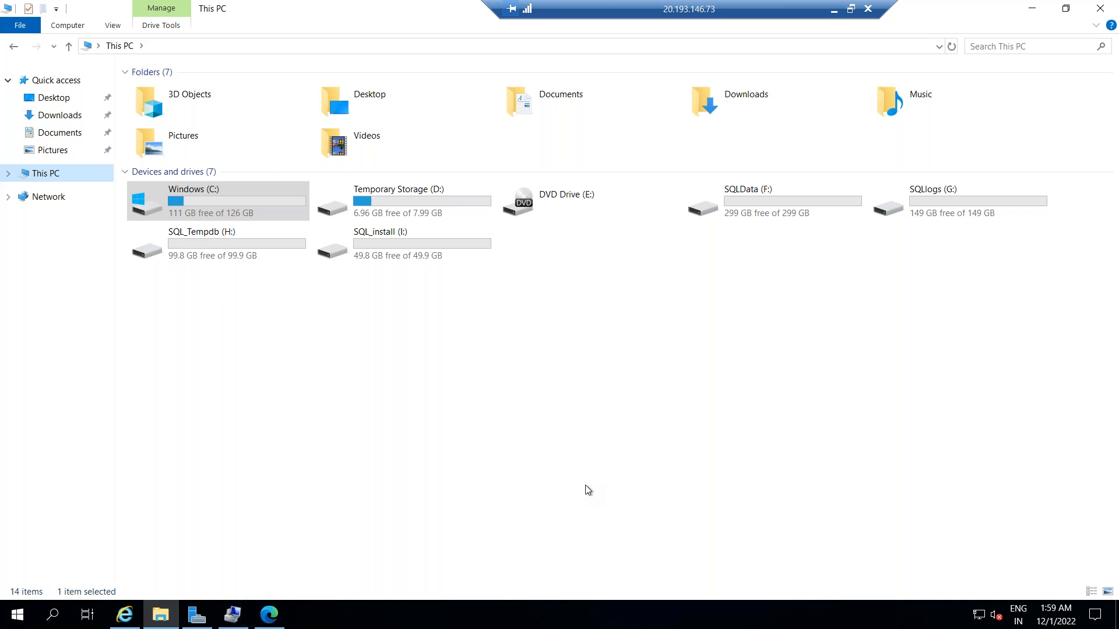
{"action": "double_click", "coordinate": [222, 190]}
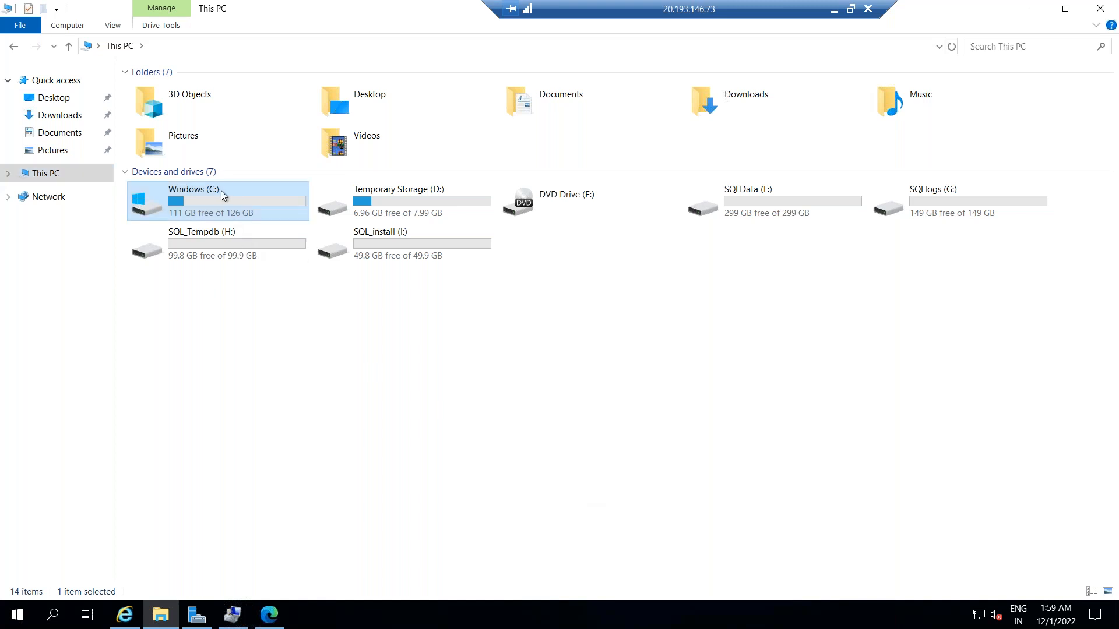
{"action": "left_click", "coordinate": [62, 176]}
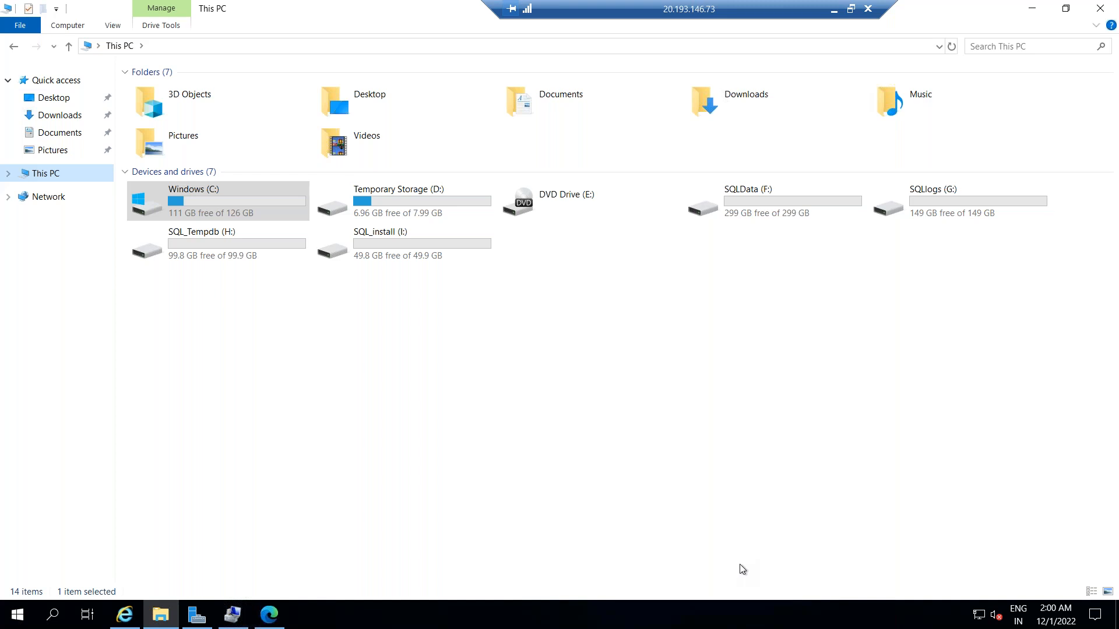
{"action": "double_click", "coordinate": [229, 204]}
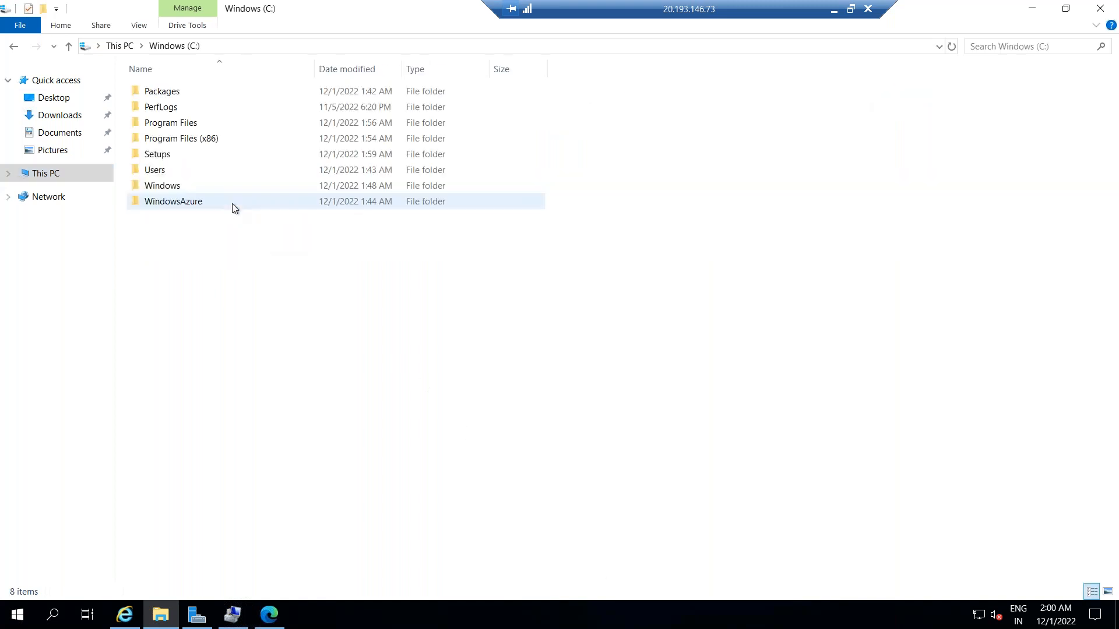
{"action": "left_click", "coordinate": [68, 176]}
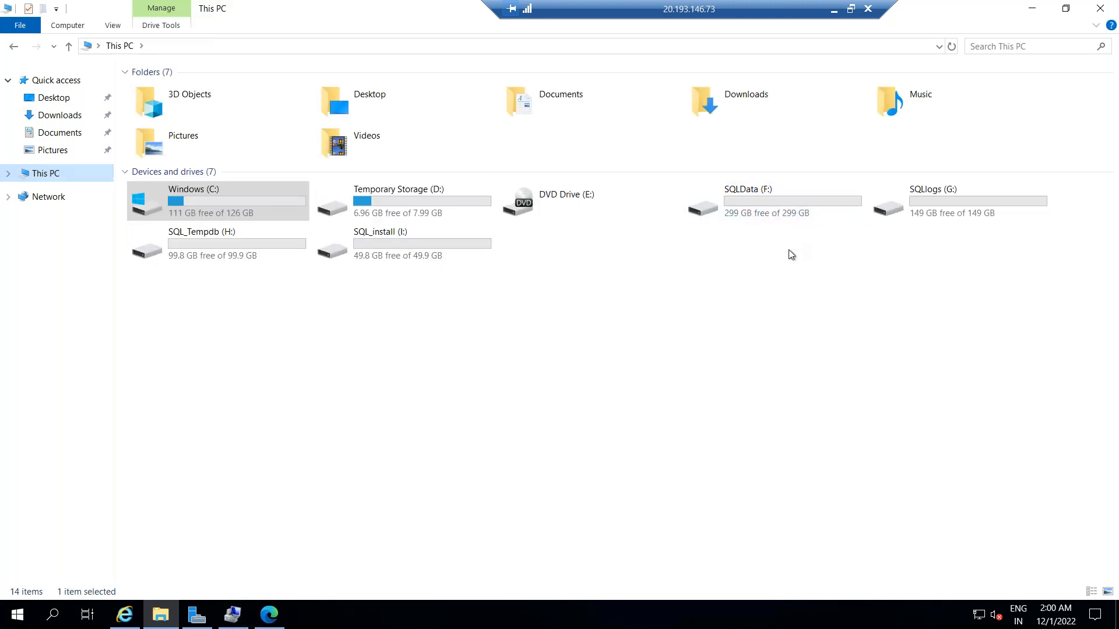
{"action": "left_click", "coordinate": [741, 383]}
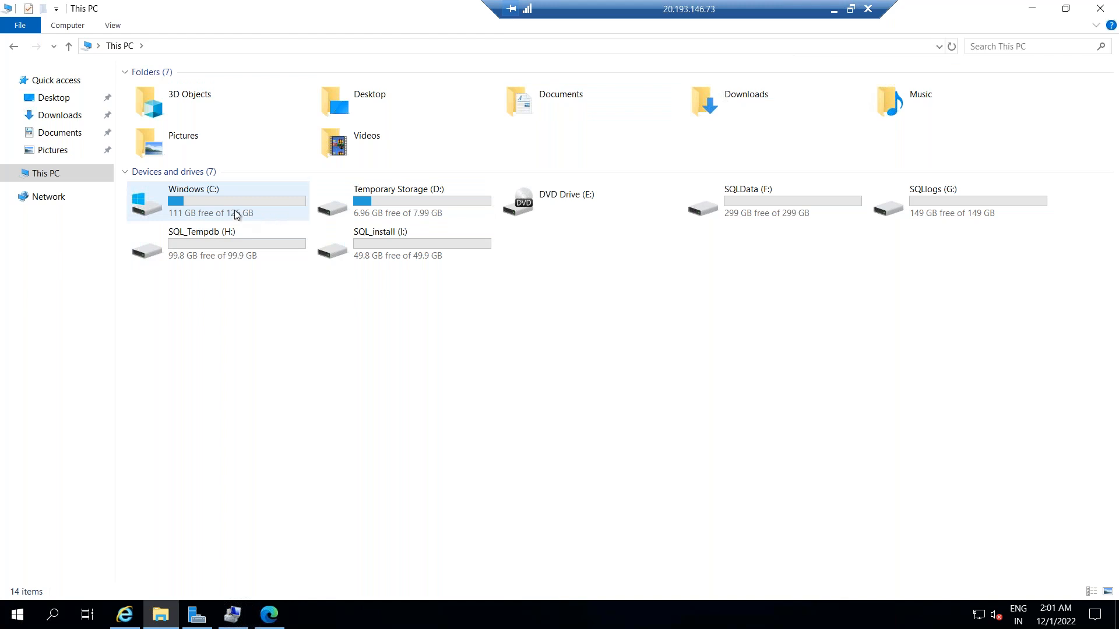
Browse to C:\Windows\System32\Sysprep and launch sysprep.exe
{"action": "double_click", "coordinate": [204, 204]}
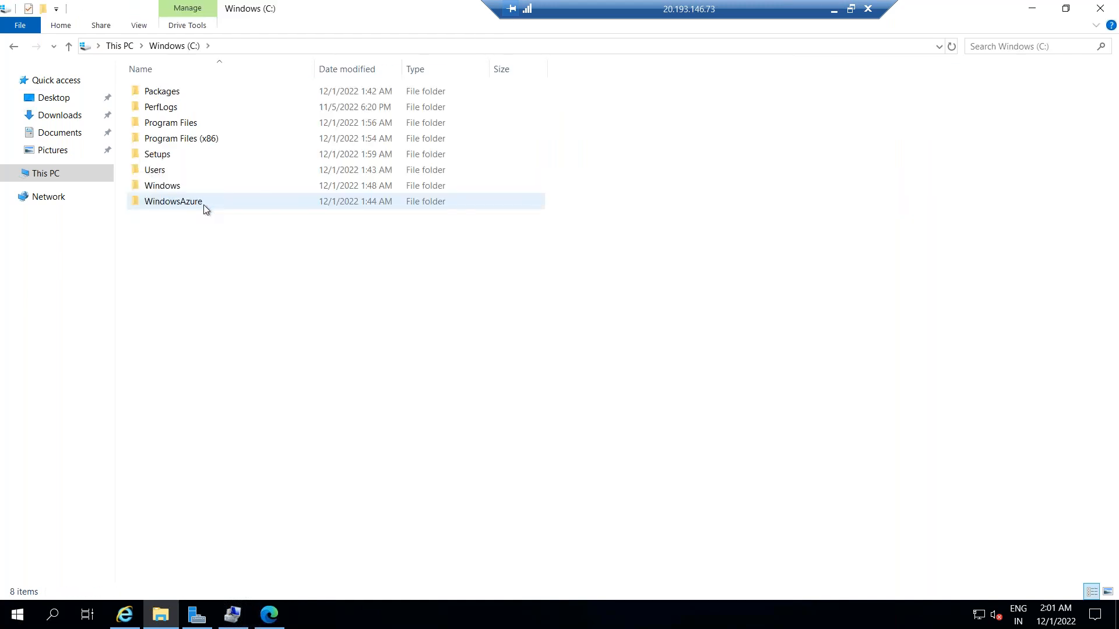
{"action": "double_click", "coordinate": [203, 187]}
{"action": "left_click", "coordinate": [284, 345]}
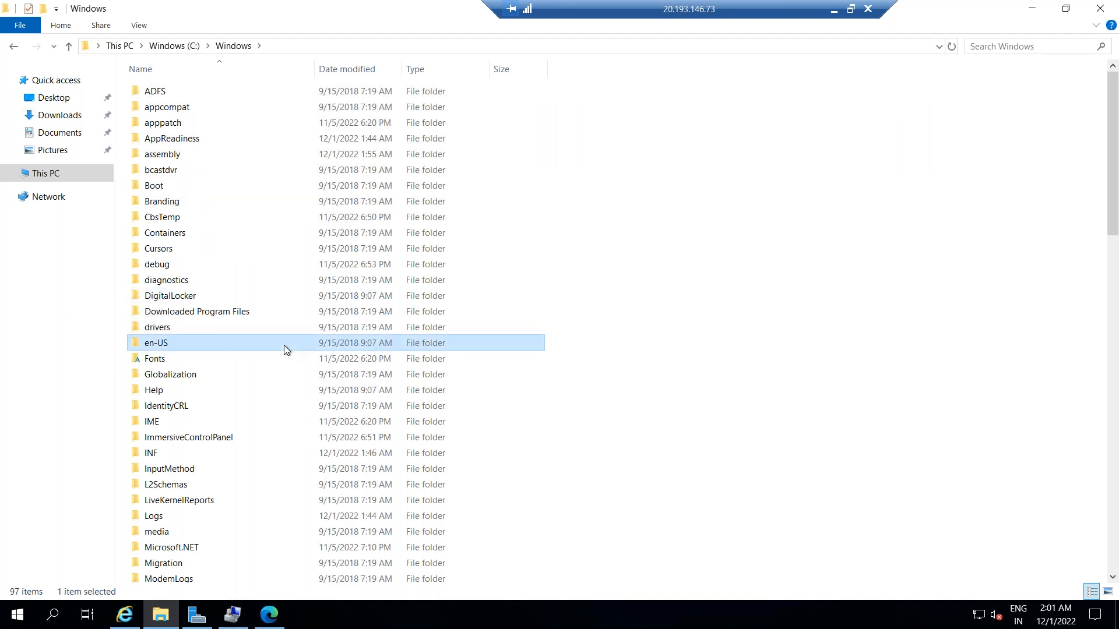
{"action": "key", "text": "s"}
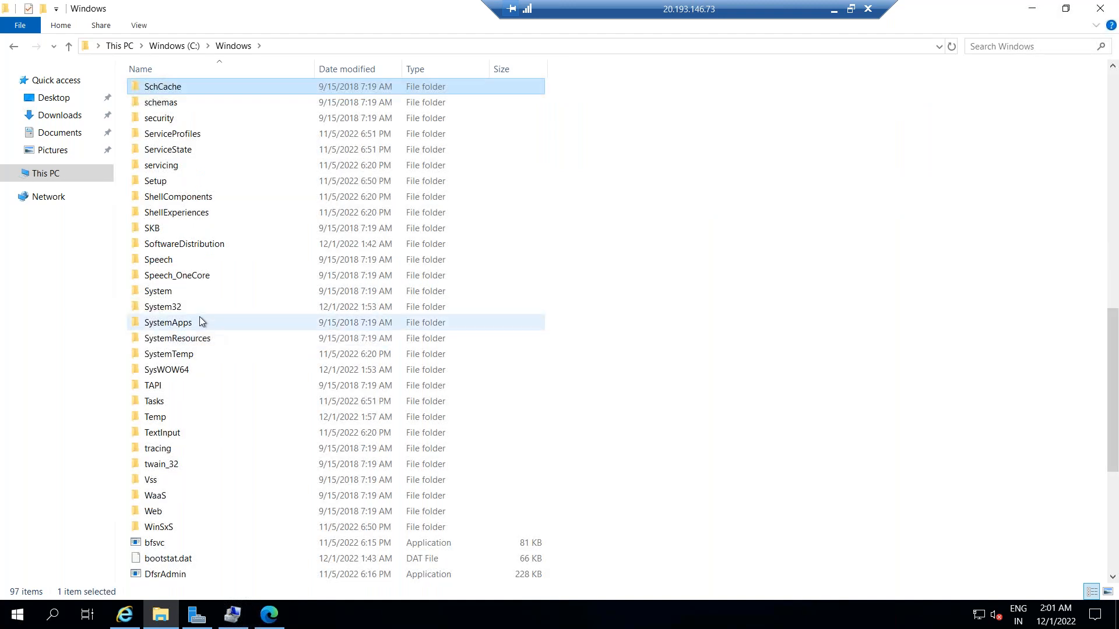
{"action": "double_click", "coordinate": [170, 308]}
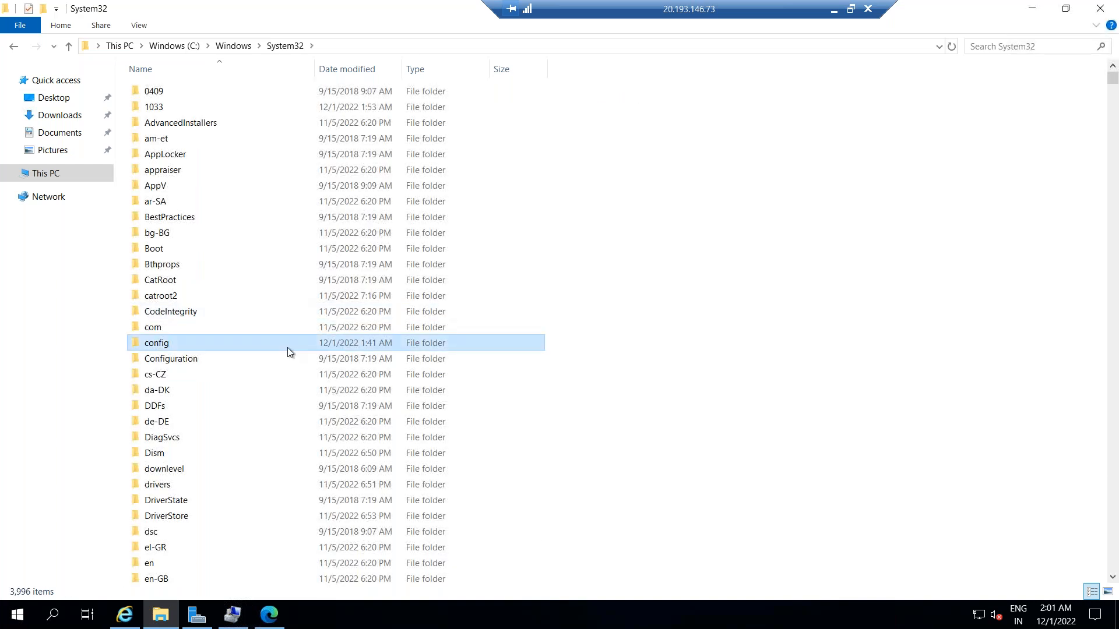
{"action": "key", "text": "s"}
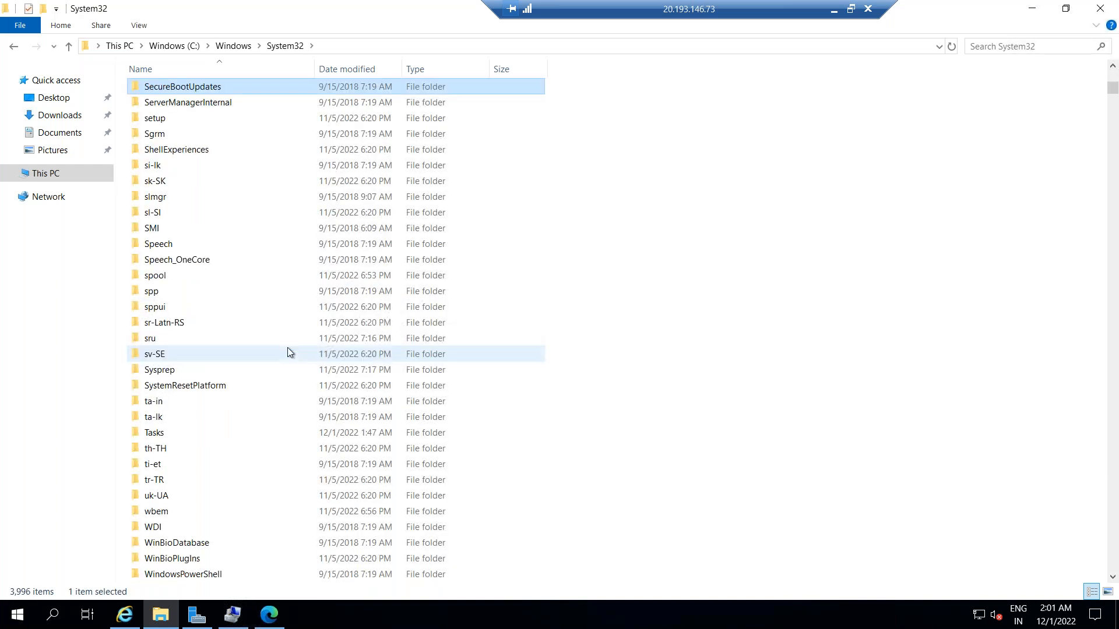
{"action": "left_click", "coordinate": [175, 373]}
{"action": "double_click", "coordinate": [174, 373]}
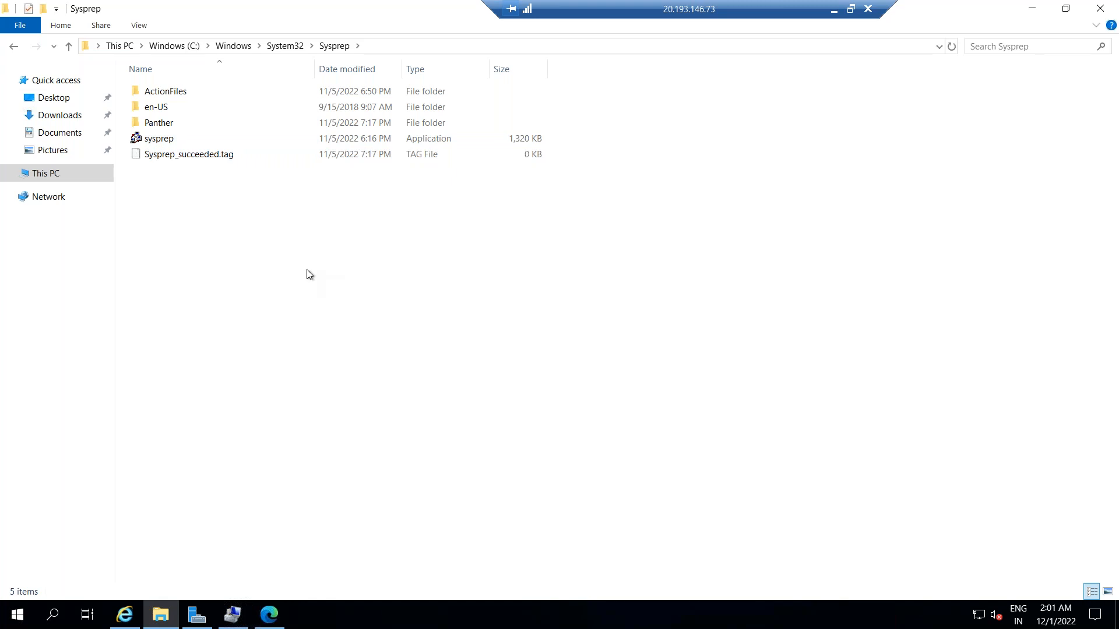
{"action": "double_click", "coordinate": [170, 139]}
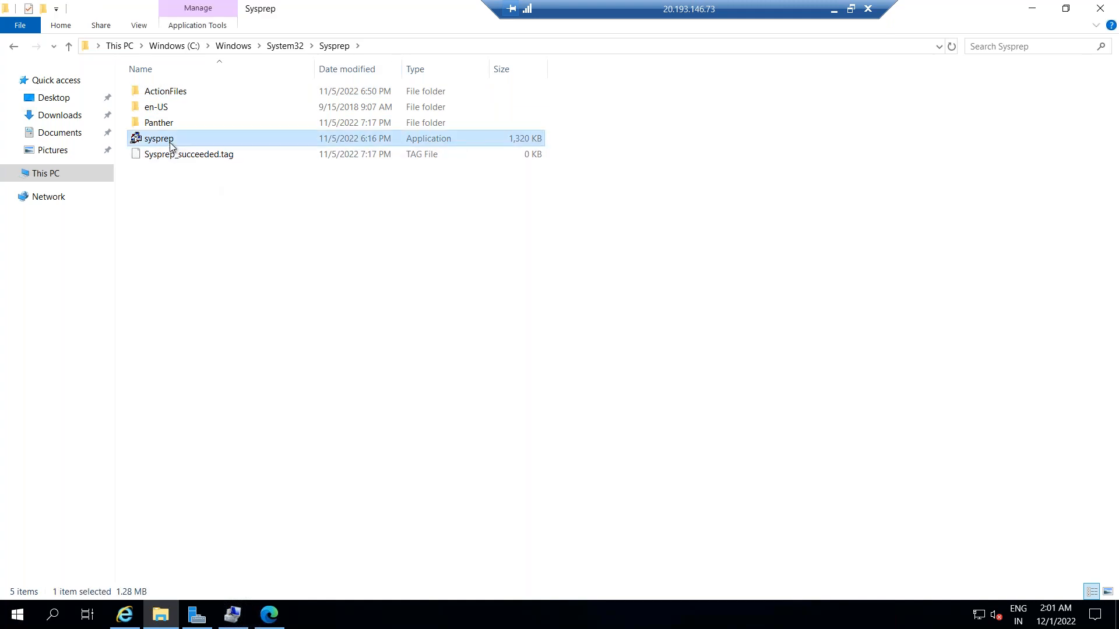
Keep OOBE as the cleanup action, choose Shutdown as the shutdown option, and tick Generalize
{"action": "left_click", "coordinate": [470, 300]}
{"action": "left_click", "coordinate": [576, 341]}
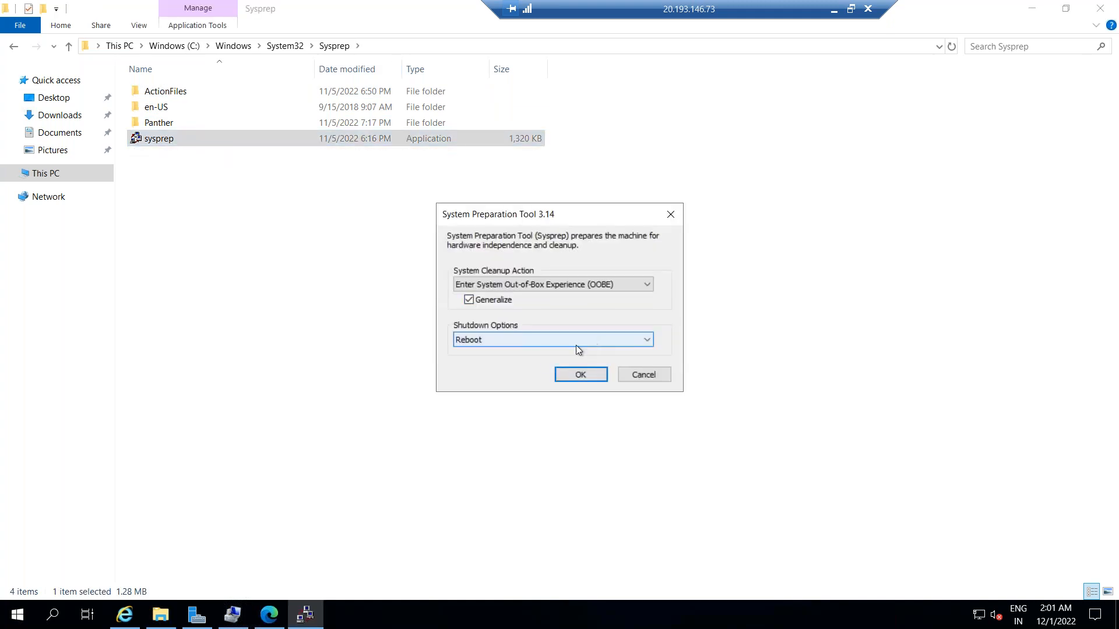
{"action": "left_click", "coordinate": [489, 368]}
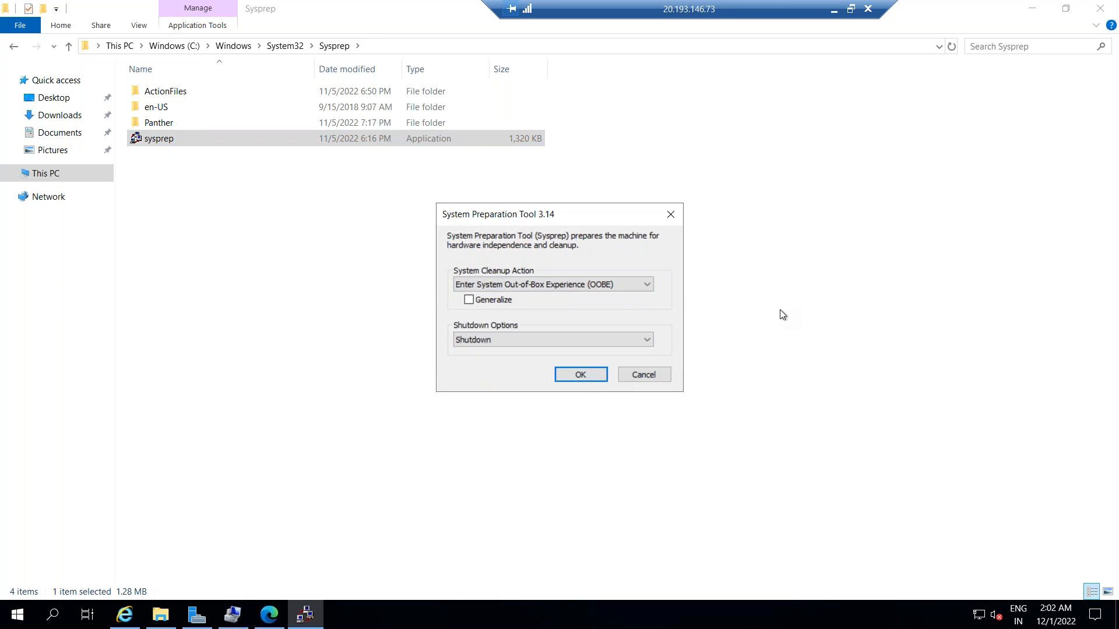
{"action": "left_click", "coordinate": [468, 300]}
Create a folder named Data on the SQLData (F:) drive
{"action": "left_click", "coordinate": [161, 615]}
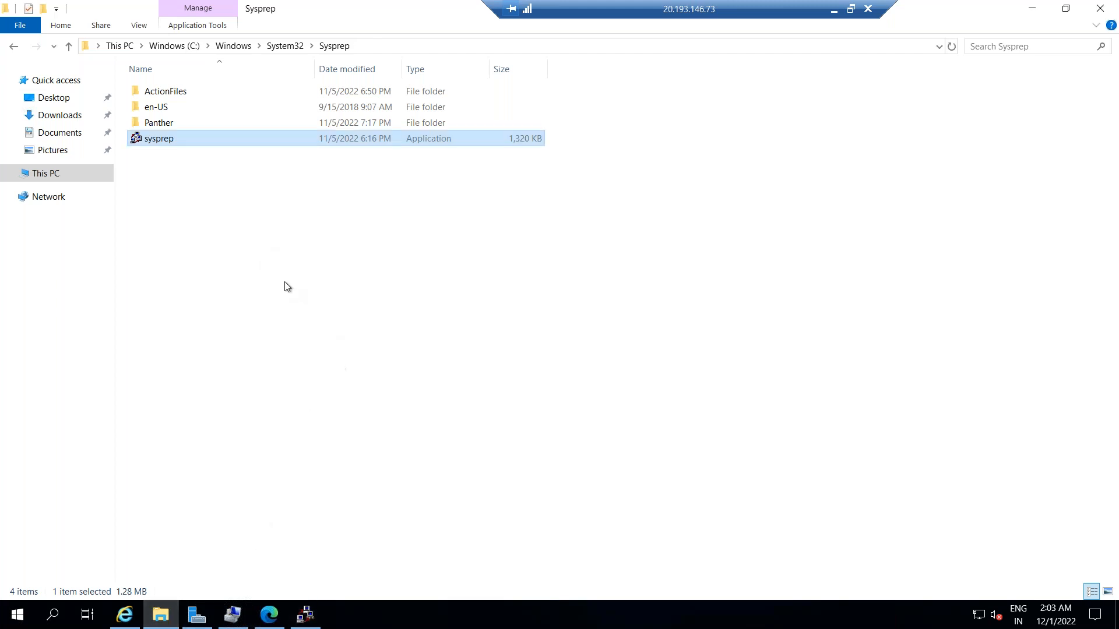
{"action": "left_click", "coordinate": [59, 175]}
{"action": "left_click", "coordinate": [790, 201]}
{"action": "double_click", "coordinate": [788, 198]}
{"action": "right_click", "coordinate": [384, 188]}
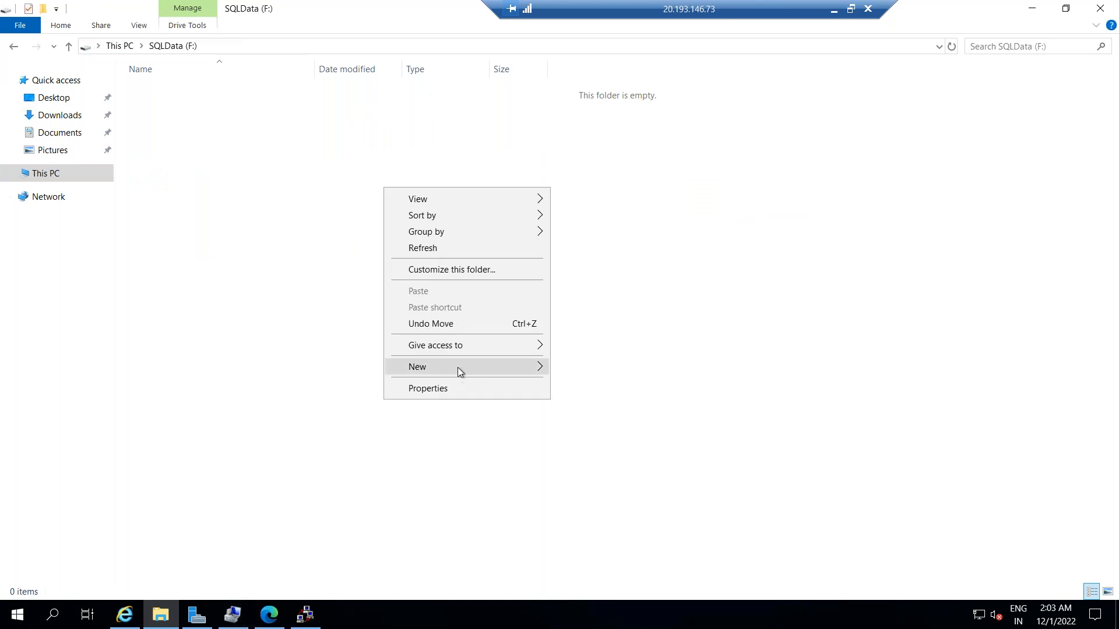
{"action": "mouse_move", "coordinate": [458, 367]}
{"action": "left_click", "coordinate": [616, 370]}
{"action": "type", "text": "MSSQ"}
{"action": "key", "text": "BackSpace"}
{"action": "key", "text": "BackSpace"}
{"action": "key", "text": "BackSpace"}
{"action": "key", "text": "BackSpace"}
{"action": "type", "text": "Data"}
{"action": "left_click", "coordinate": [198, 269]}
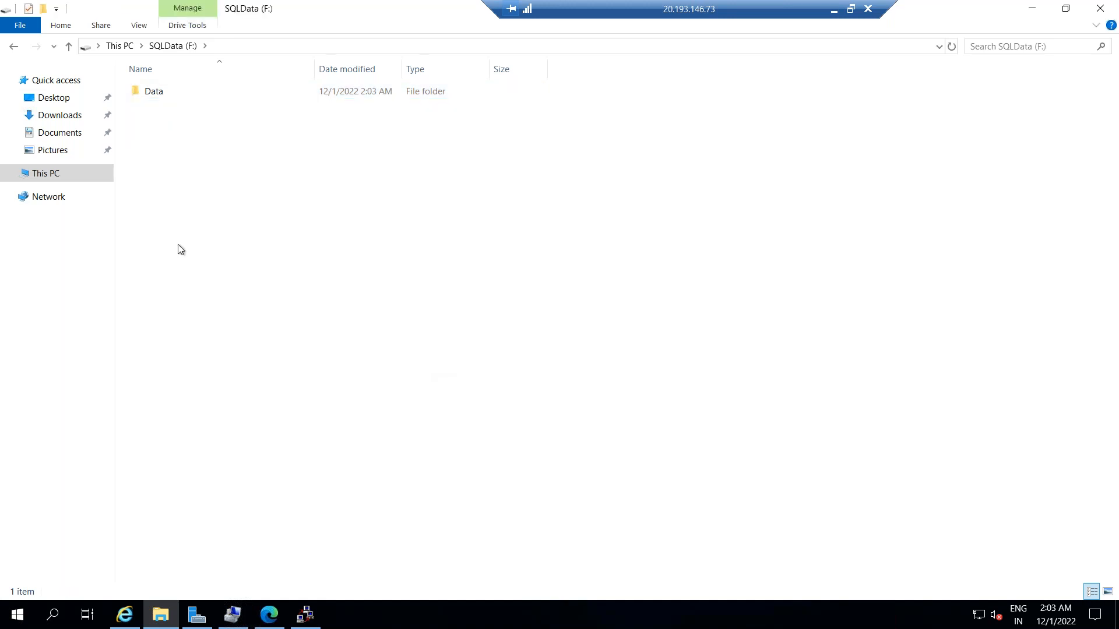
Create a folder named SQLlogs on the SQLlogs (G:) drive
{"action": "left_click", "coordinate": [52, 173]}
{"action": "left_click", "coordinate": [875, 204]}
{"action": "key", "text": "Return"}
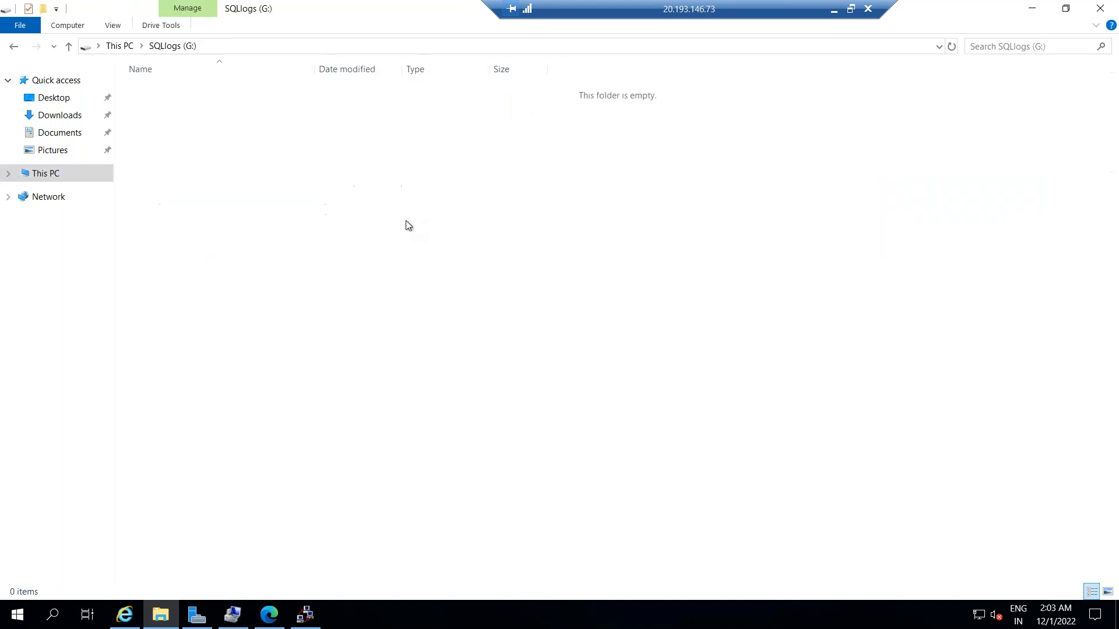
{"action": "right_click", "coordinate": [320, 173]}
{"action": "mouse_move", "coordinate": [406, 352]}
{"action": "left_click", "coordinate": [540, 354]}
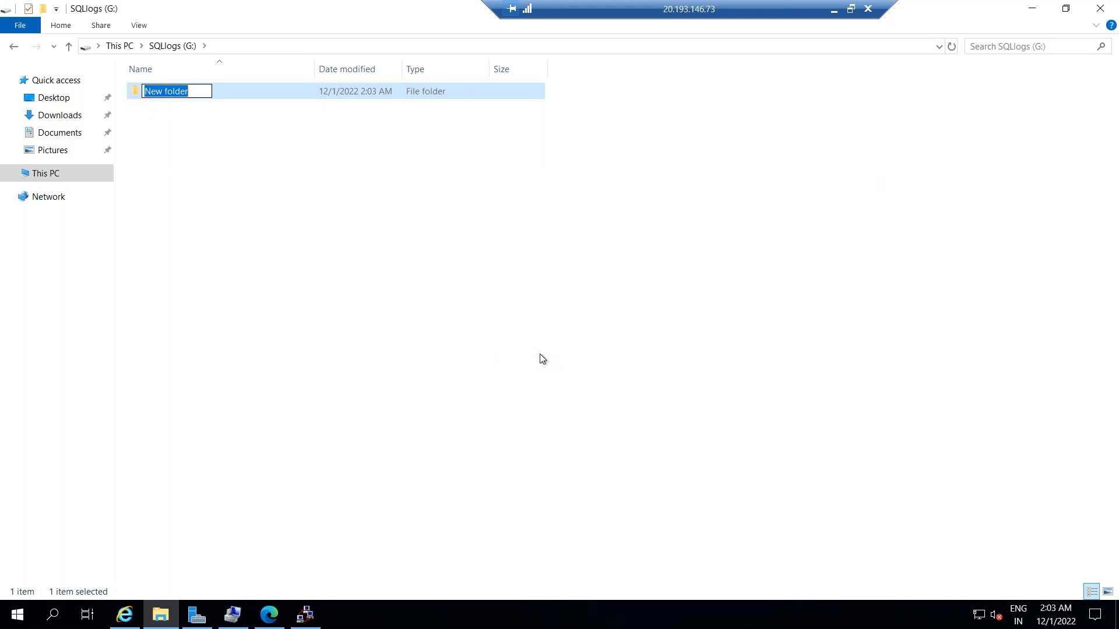
{"action": "type", "text": "SQ"}
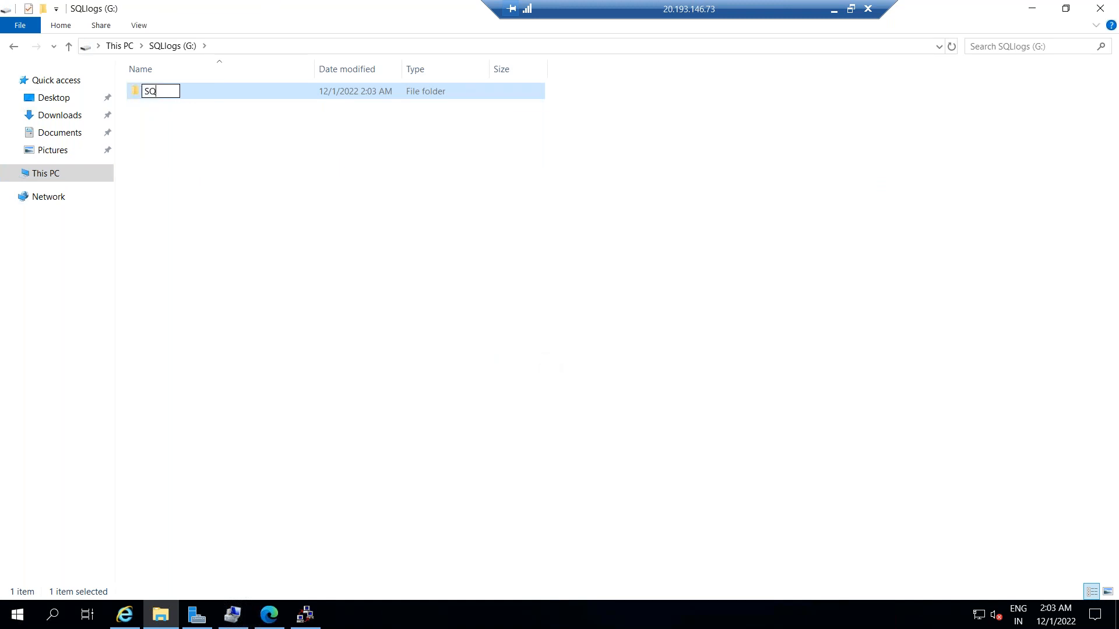
{"action": "type", "text": "llogs"}
{"action": "left_click", "coordinate": [45, 173]}
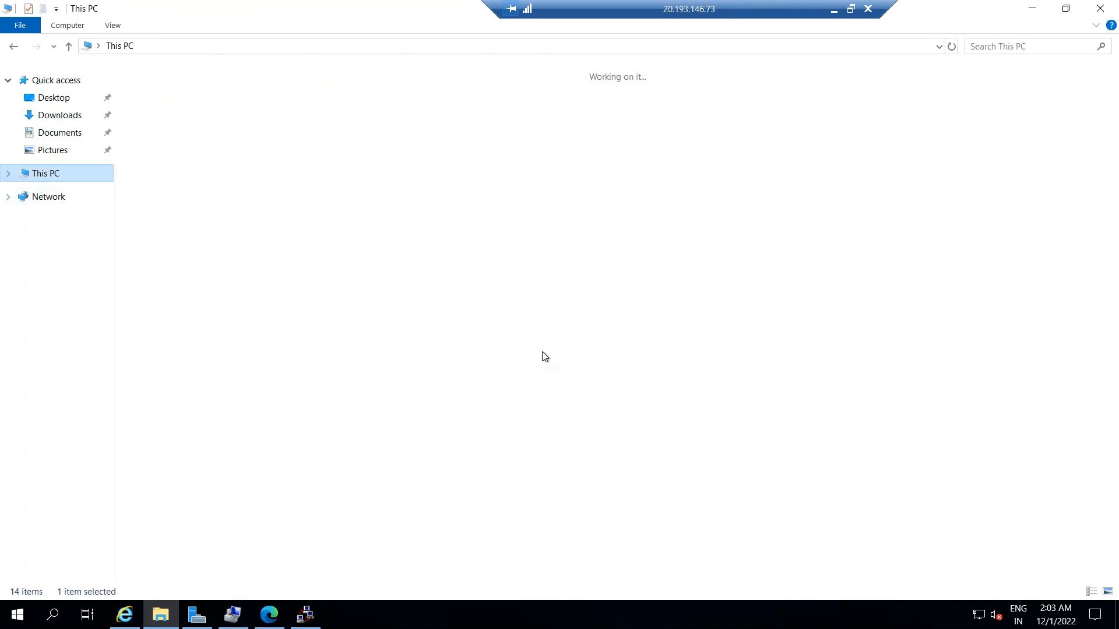
Create a folder named Tempdb on the SQL_Tempdb (H:) drive
{"action": "left_click", "coordinate": [234, 237]}
{"action": "double_click", "coordinate": [234, 237]}
{"action": "right_click", "coordinate": [237, 168]}
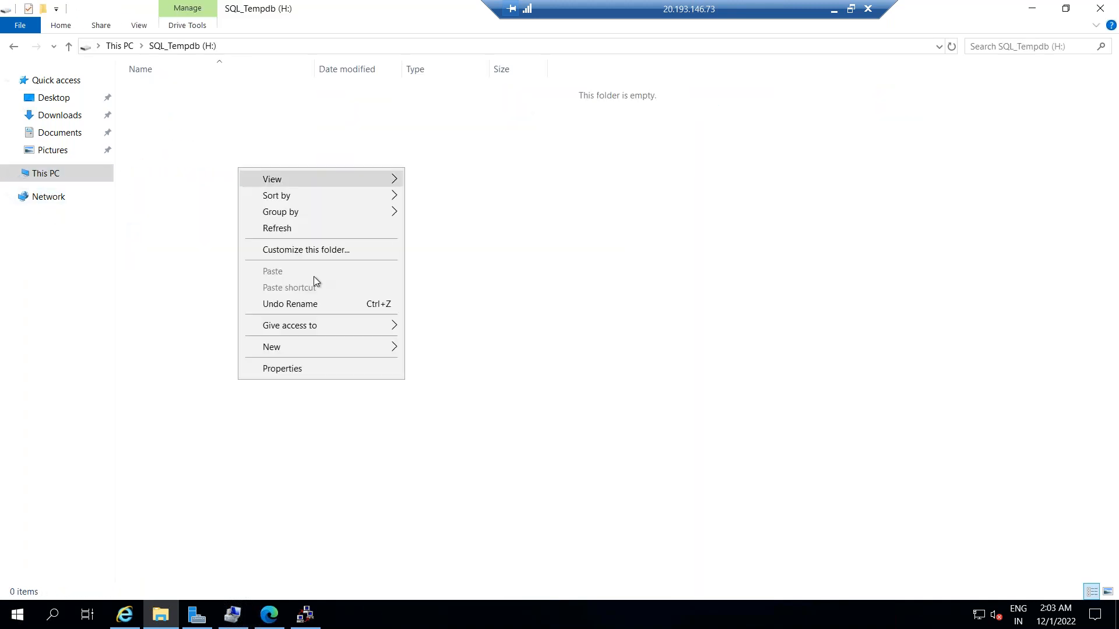
{"action": "mouse_move", "coordinate": [349, 348]}
{"action": "left_click", "coordinate": [502, 350]}
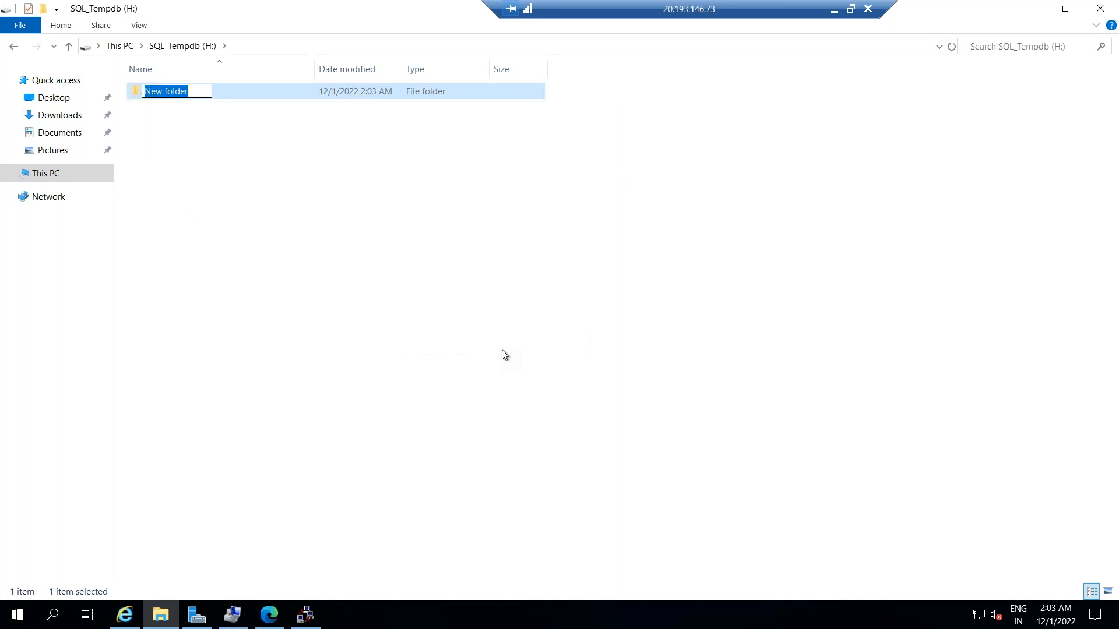
{"action": "type", "text": "Tempdb"}
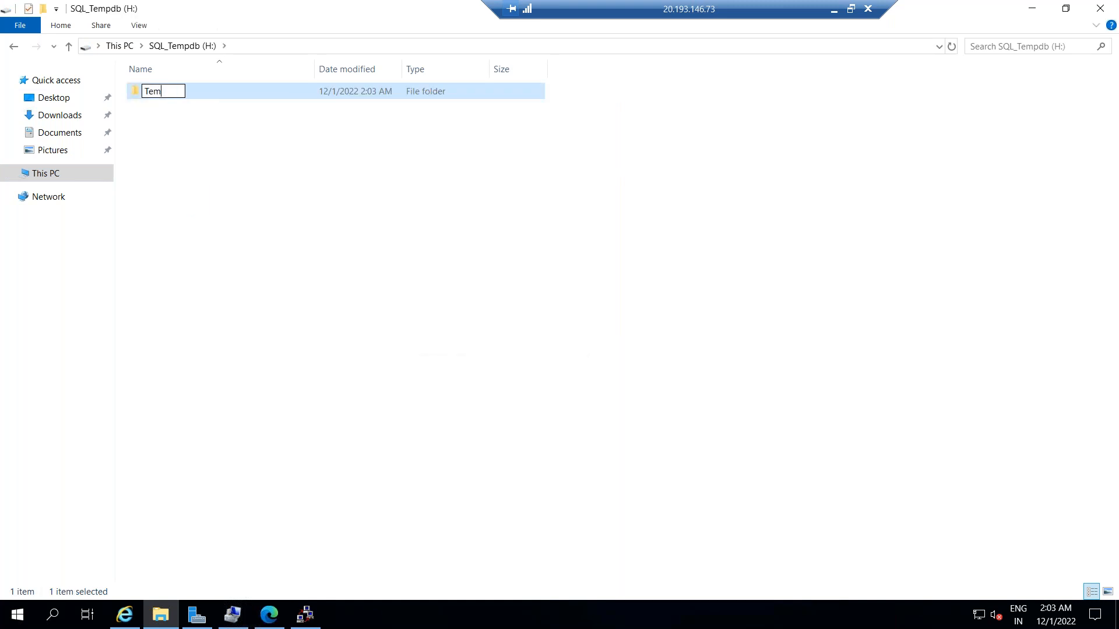
{"action": "left_click", "coordinate": [269, 297]}
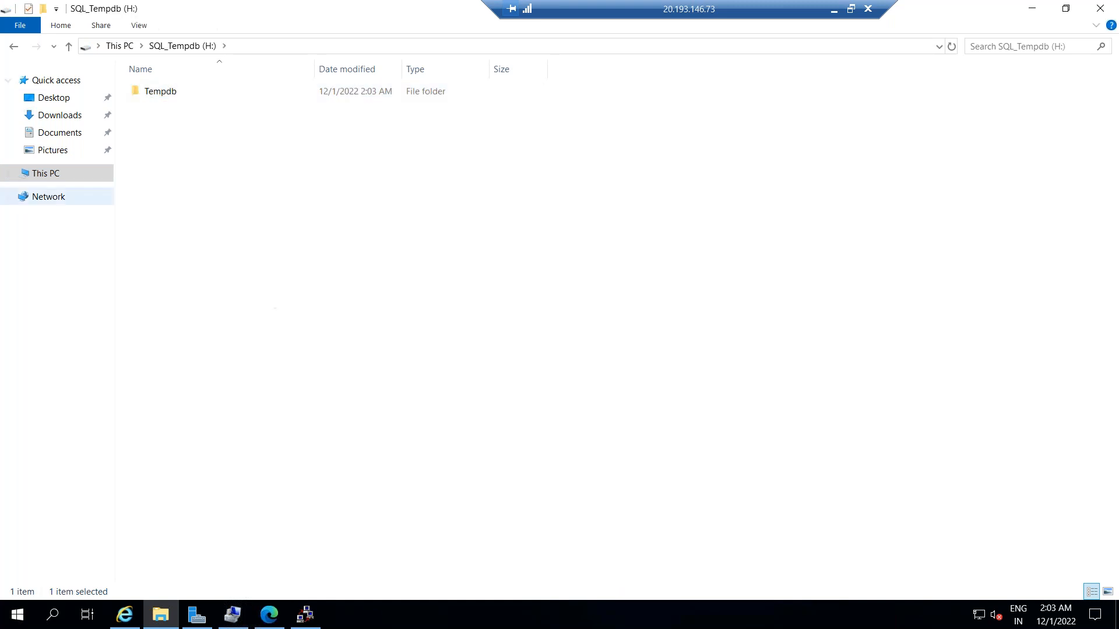
Create a folder named MSSQL on SQL_install (I:), then open C:\Setups
{"action": "left_click", "coordinate": [65, 171]}
{"action": "double_click", "coordinate": [435, 238]}
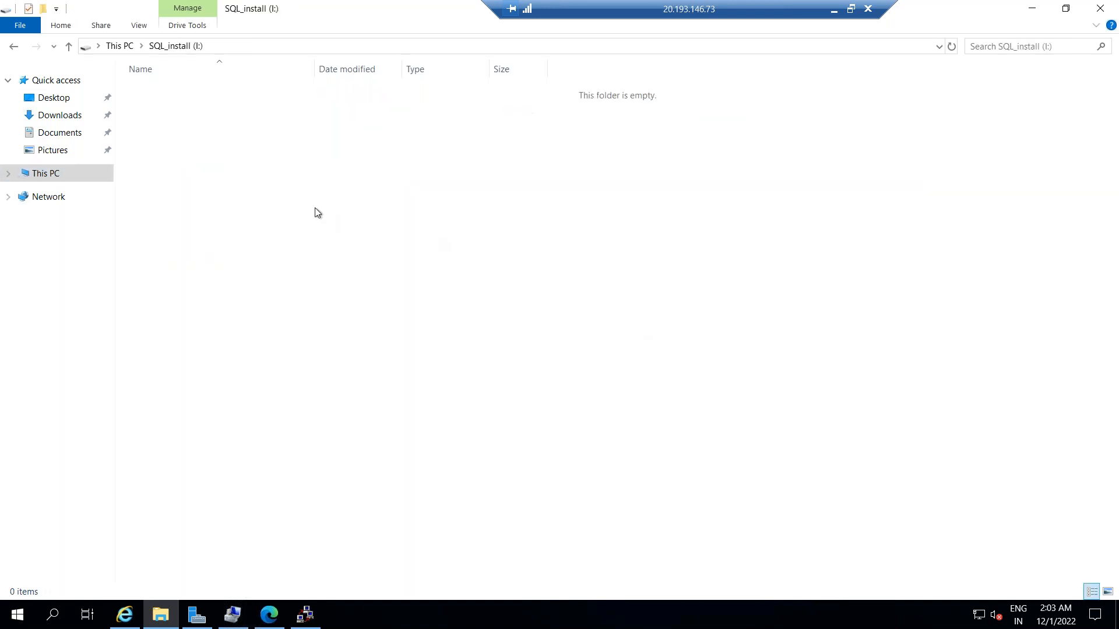
{"action": "right_click", "coordinate": [311, 194]}
{"action": "mouse_move", "coordinate": [395, 368]}
{"action": "left_click", "coordinate": [536, 380]}
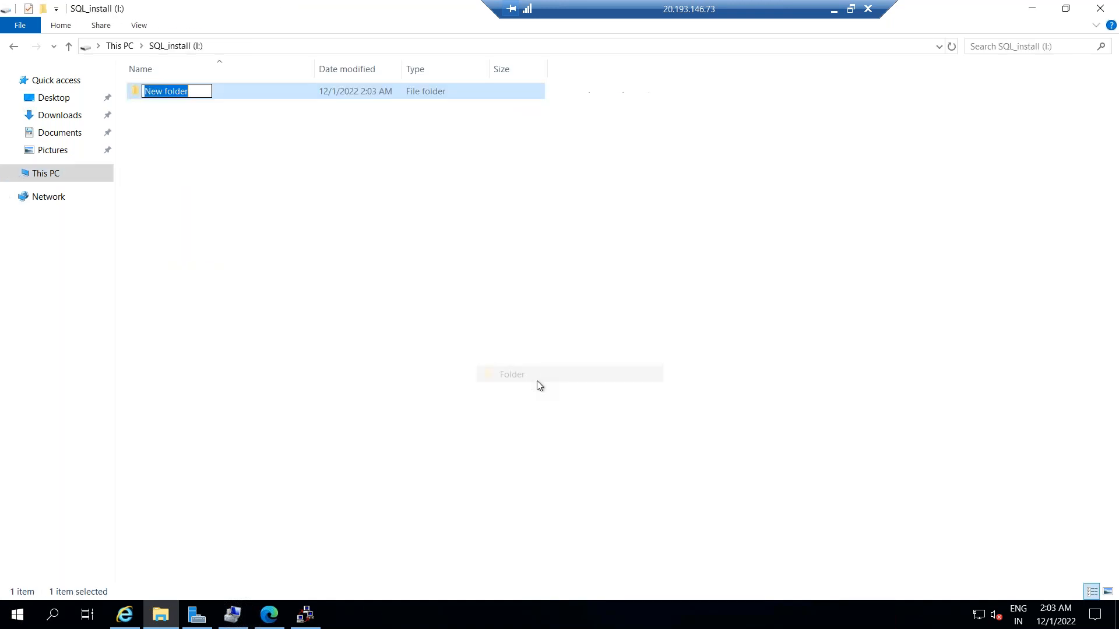
{"action": "type", "text": "MSSQL"}
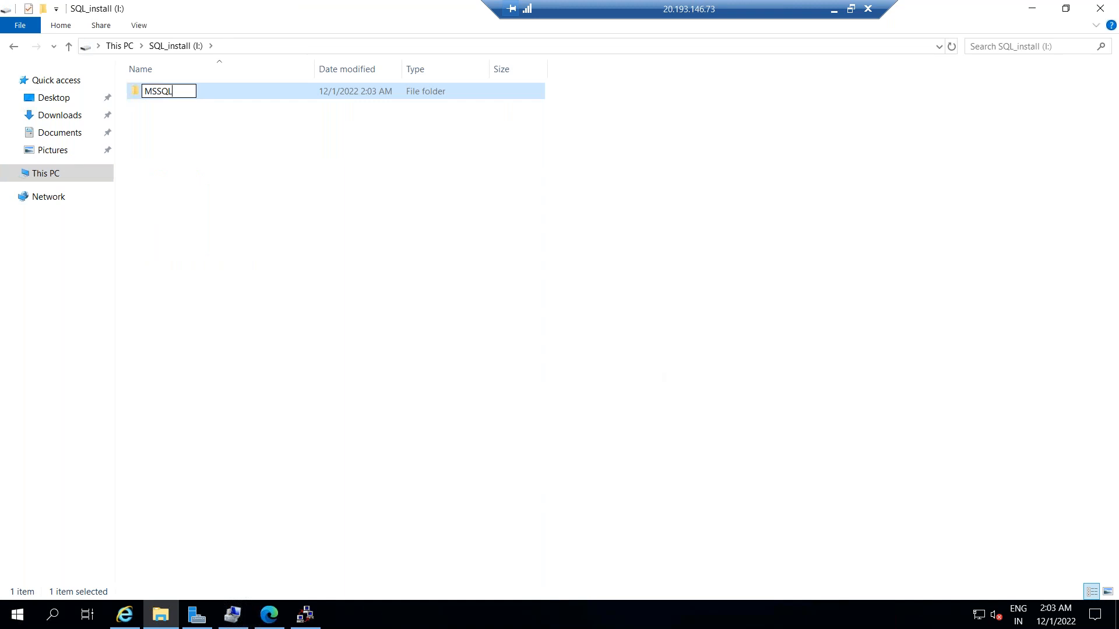
{"action": "left_click", "coordinate": [407, 365]}
{"action": "left_click", "coordinate": [68, 175]}
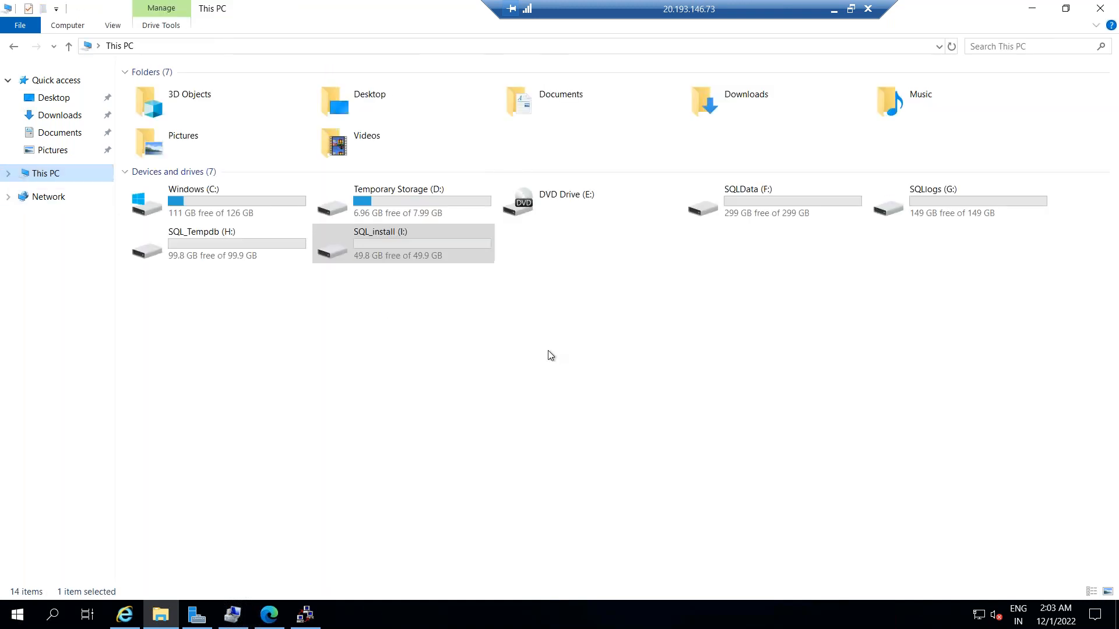
{"action": "double_click", "coordinate": [222, 217]}
{"action": "double_click", "coordinate": [167, 159]}
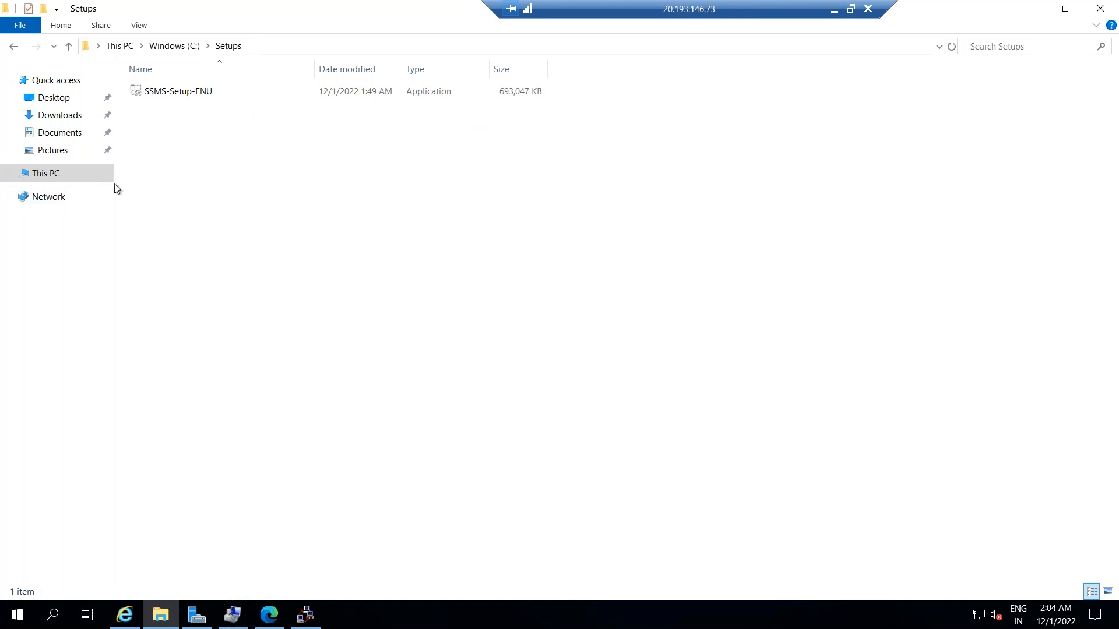
Check Windows (C:), return to This PC, and bring the System Preparation Tool back up
{"action": "left_click", "coordinate": [66, 170]}
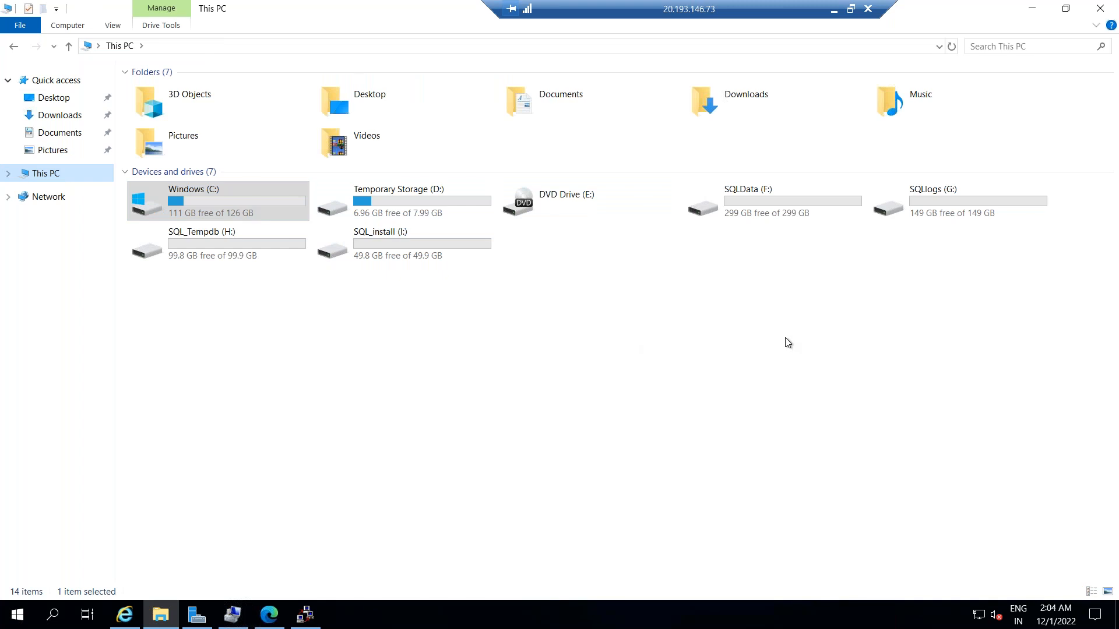
{"action": "left_click", "coordinate": [222, 214]}
{"action": "key", "text": "Return"}
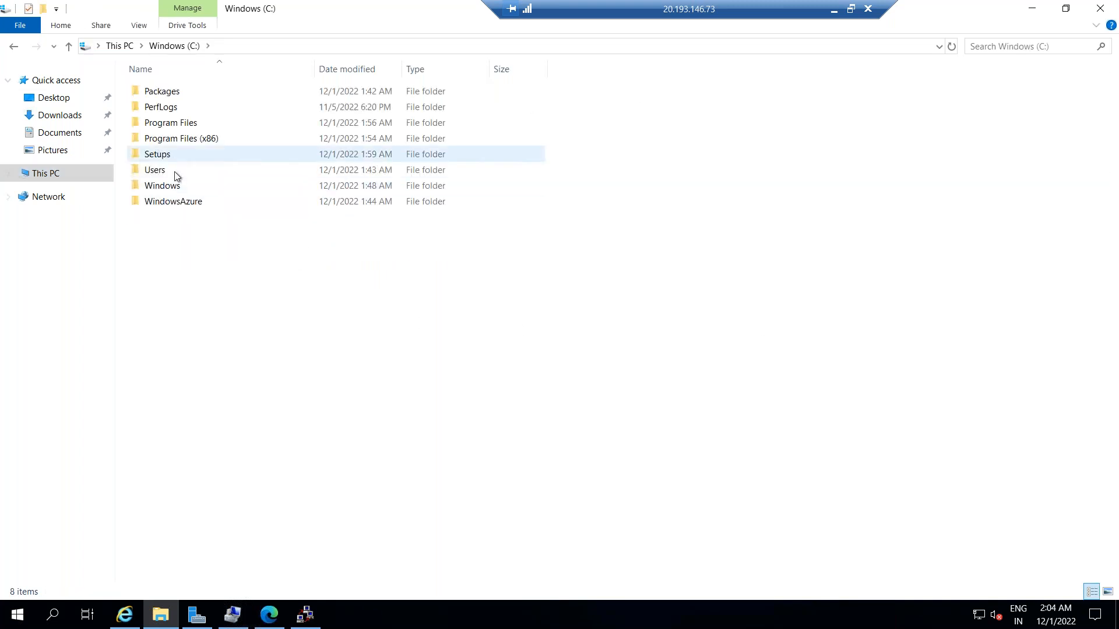
{"action": "left_click", "coordinate": [45, 174]}
{"action": "left_click", "coordinate": [771, 457]}
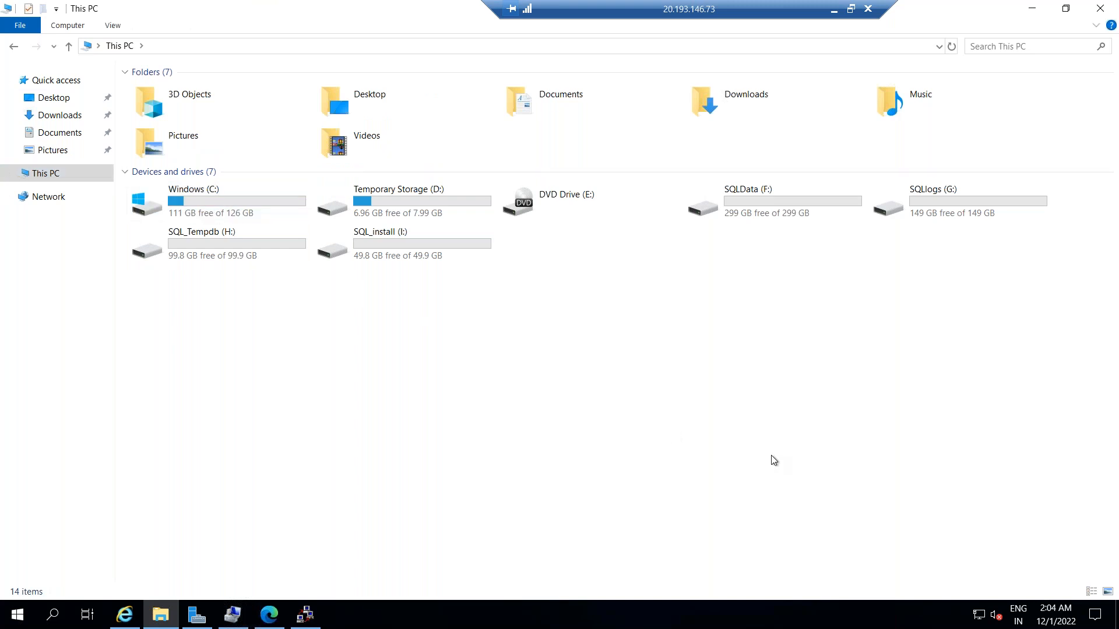
{"action": "left_click", "coordinate": [307, 616]}
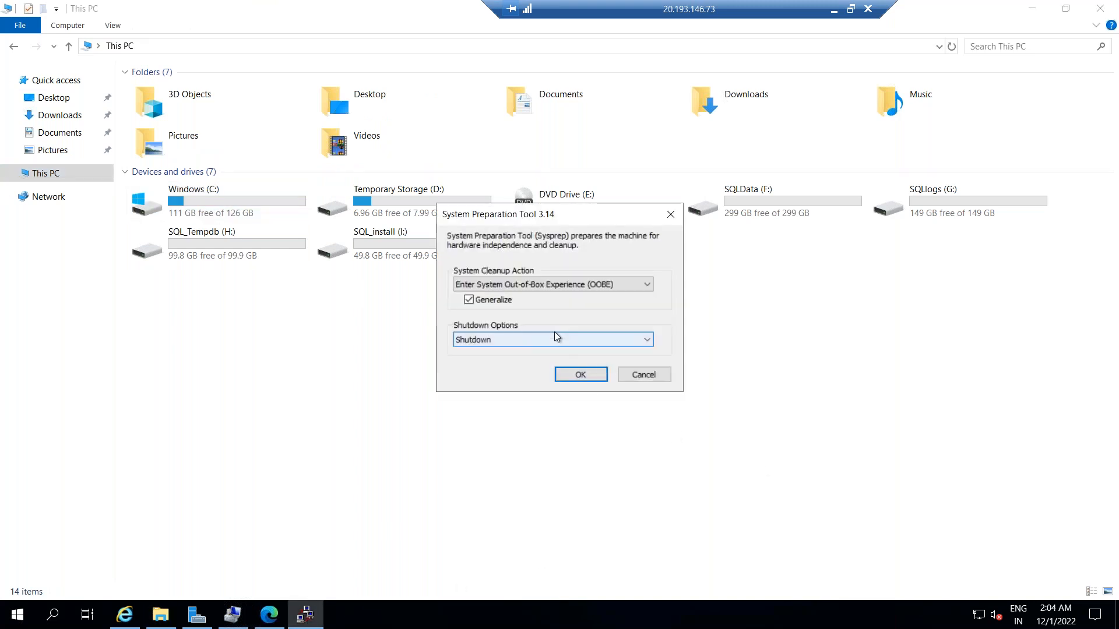
Browse again to the C:\Windows\System32\Sysprep folder
{"action": "left_click", "coordinate": [160, 615]}
{"action": "double_click", "coordinate": [219, 202]}
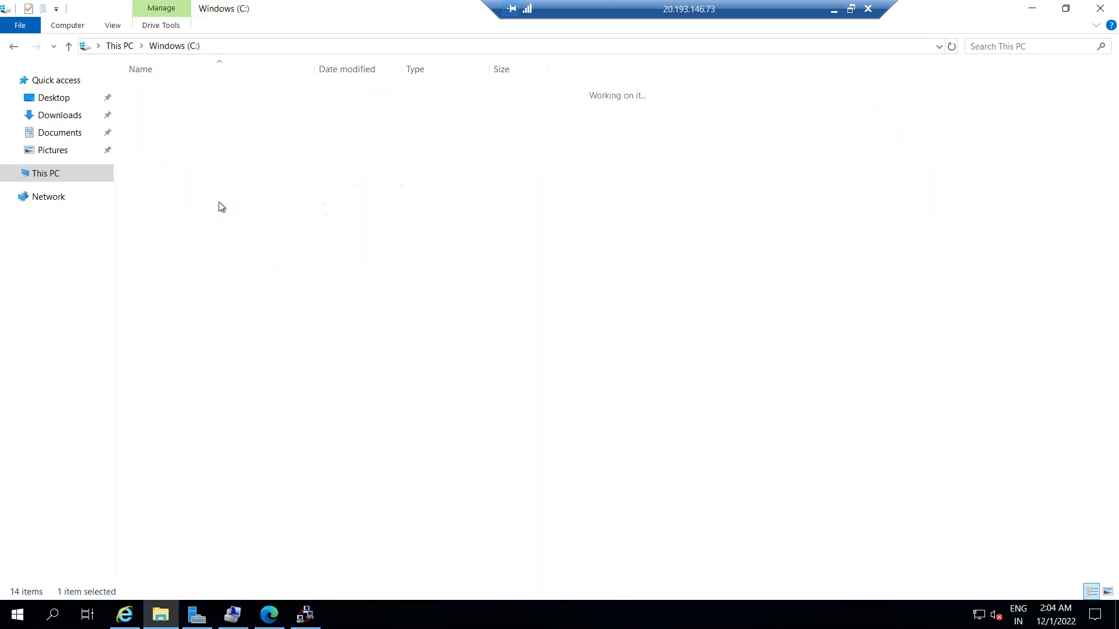
{"action": "double_click", "coordinate": [175, 185]}
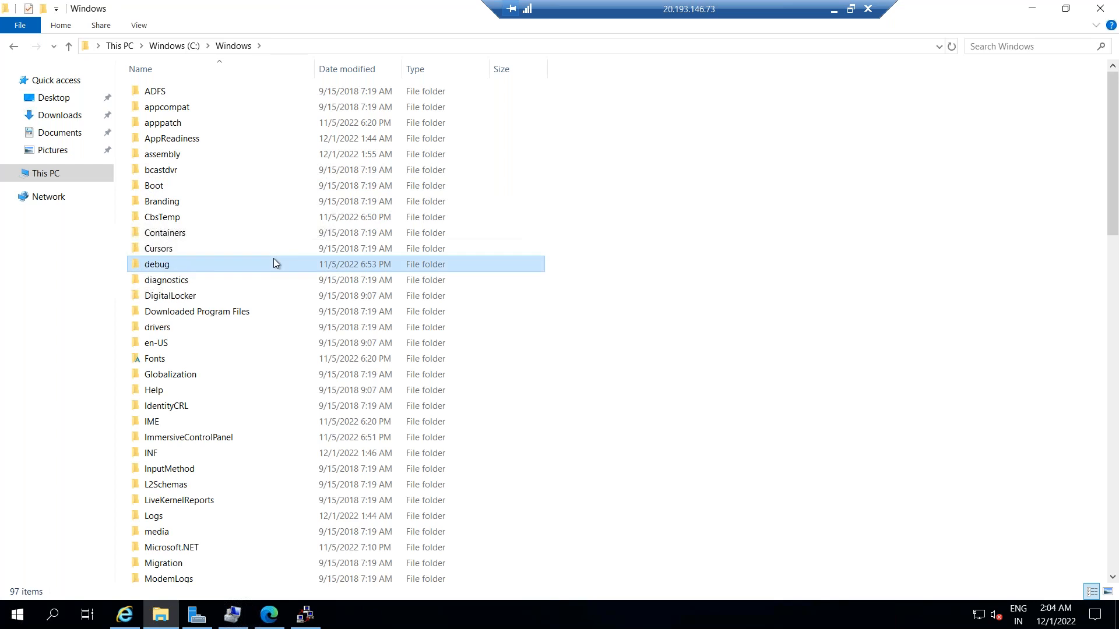
{"action": "key", "text": "s"}
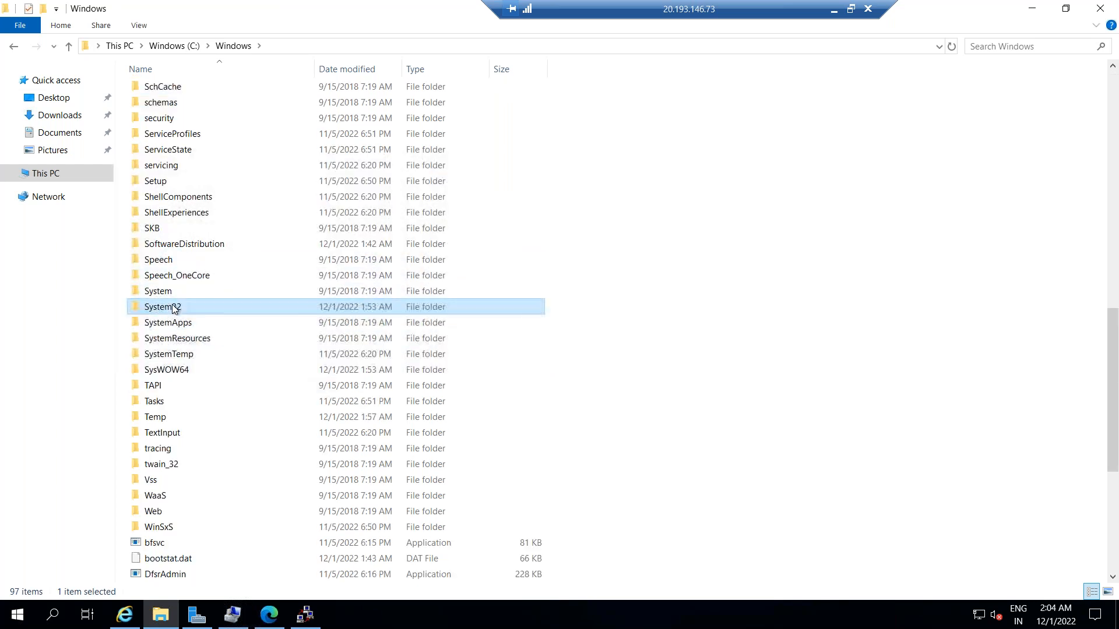
{"action": "double_click", "coordinate": [173, 306]}
{"action": "key", "text": "s"}
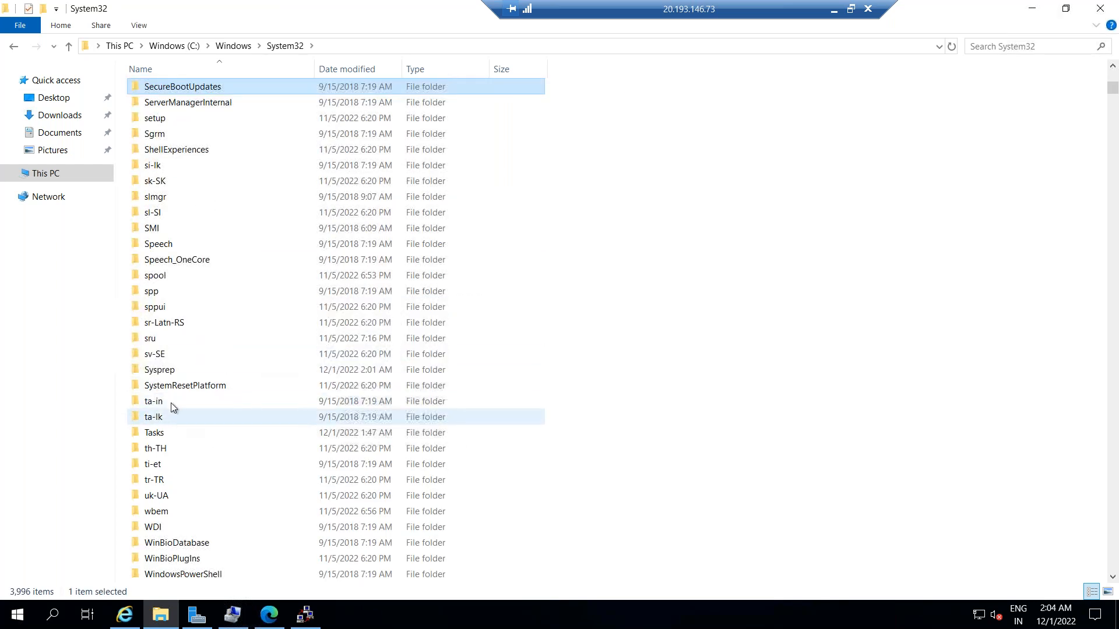
{"action": "double_click", "coordinate": [170, 370]}
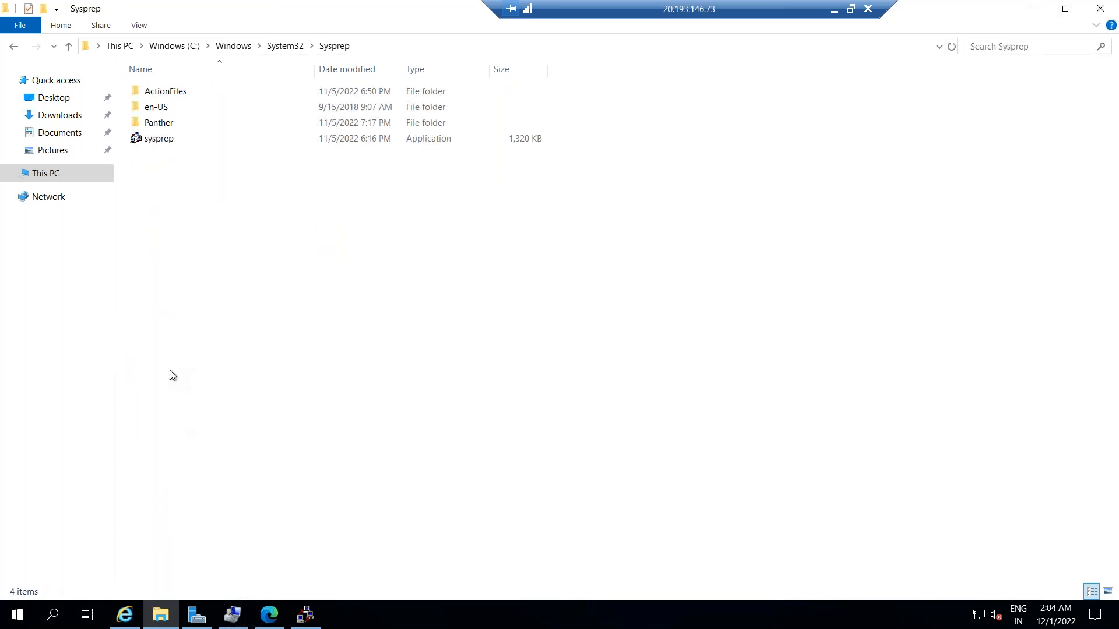
Run Sysprep generalize with Shutdown, then close SQL Server setup on the second server's session
{"action": "left_click", "coordinate": [306, 616]}
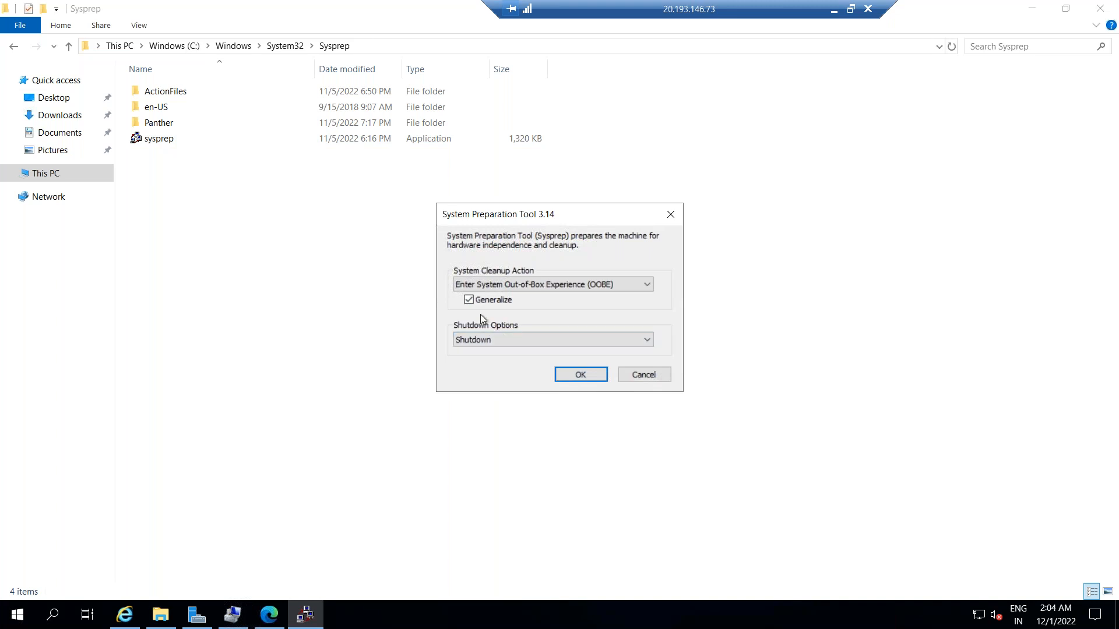
{"action": "left_click", "coordinate": [571, 378]}
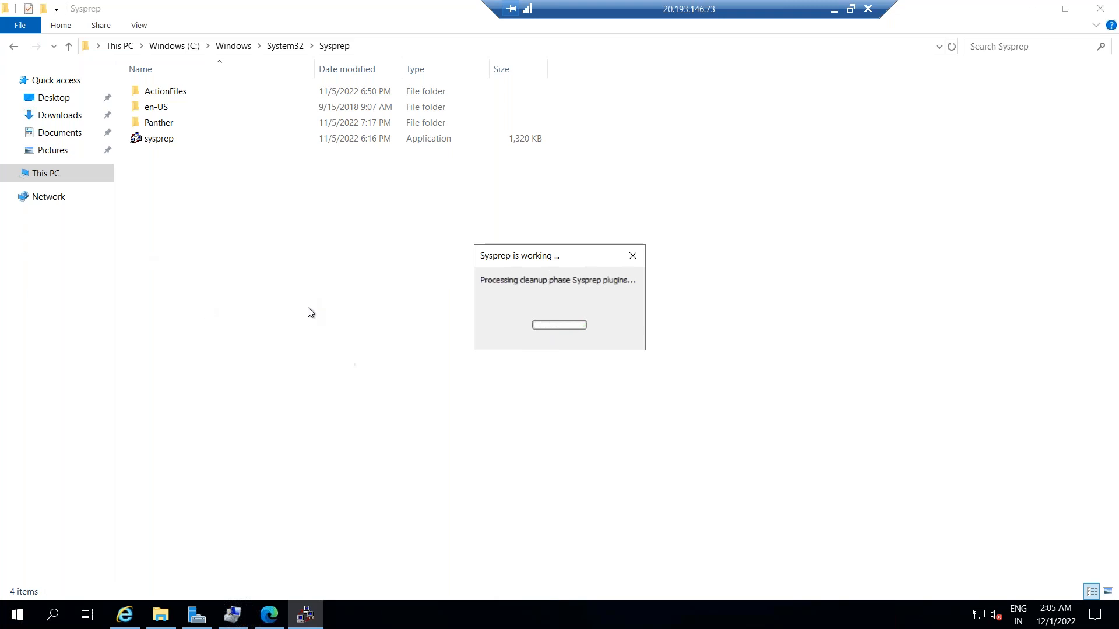
{"action": "left_click", "coordinate": [834, 11]}
{"action": "mouse_move", "coordinate": [670, 623]}
{"action": "left_click", "coordinate": [787, 524]}
{"action": "left_click", "coordinate": [821, 538]}
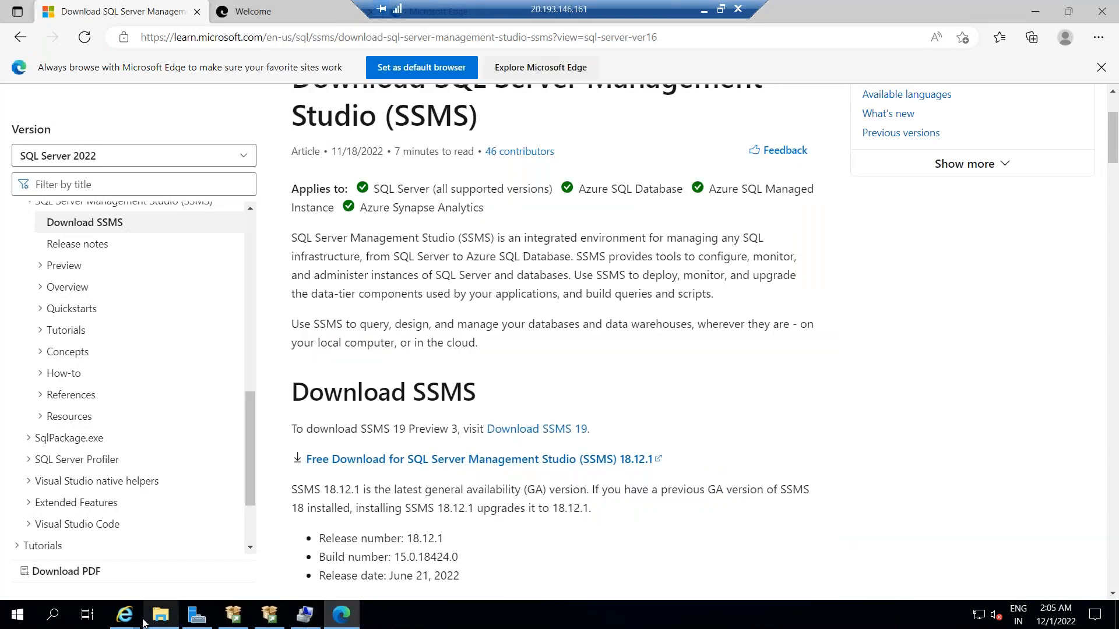
Launch SSMS-Setup-ENU from Downloads and start installing SSMS 18.12.1
{"action": "left_click", "coordinate": [160, 619]}
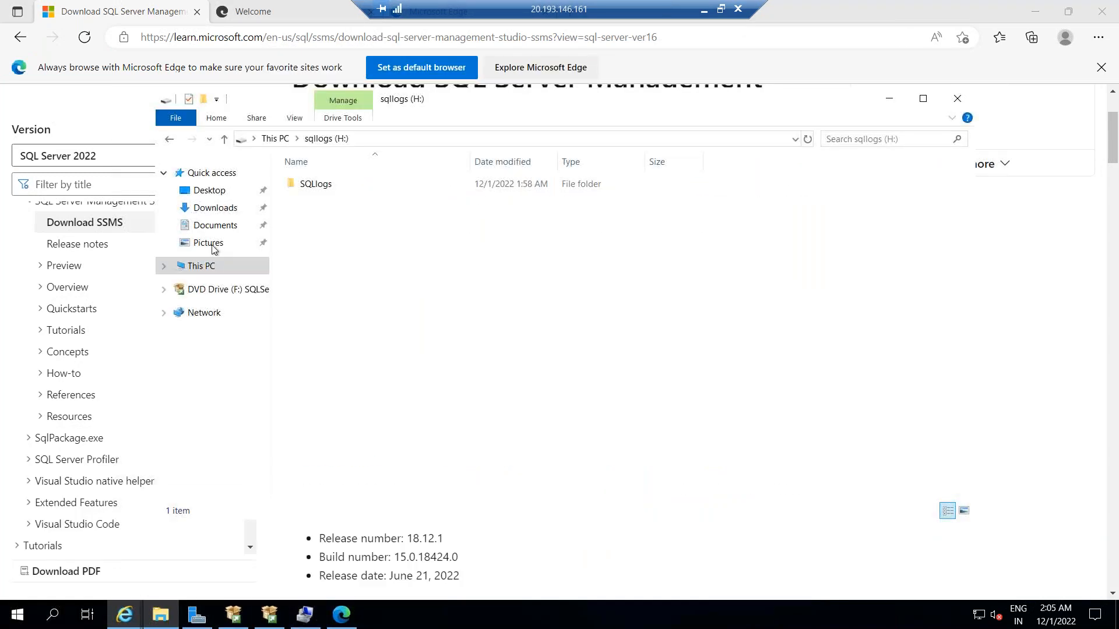
{"action": "left_click", "coordinate": [215, 208]}
{"action": "double_click", "coordinate": [347, 221]}
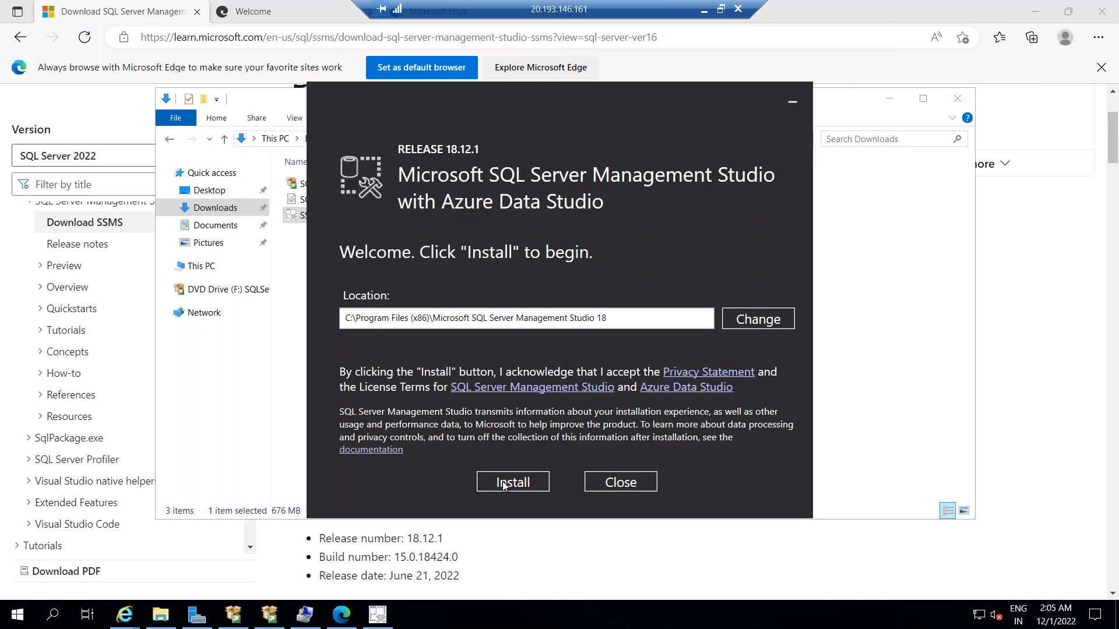
{"action": "left_click", "coordinate": [506, 484]}
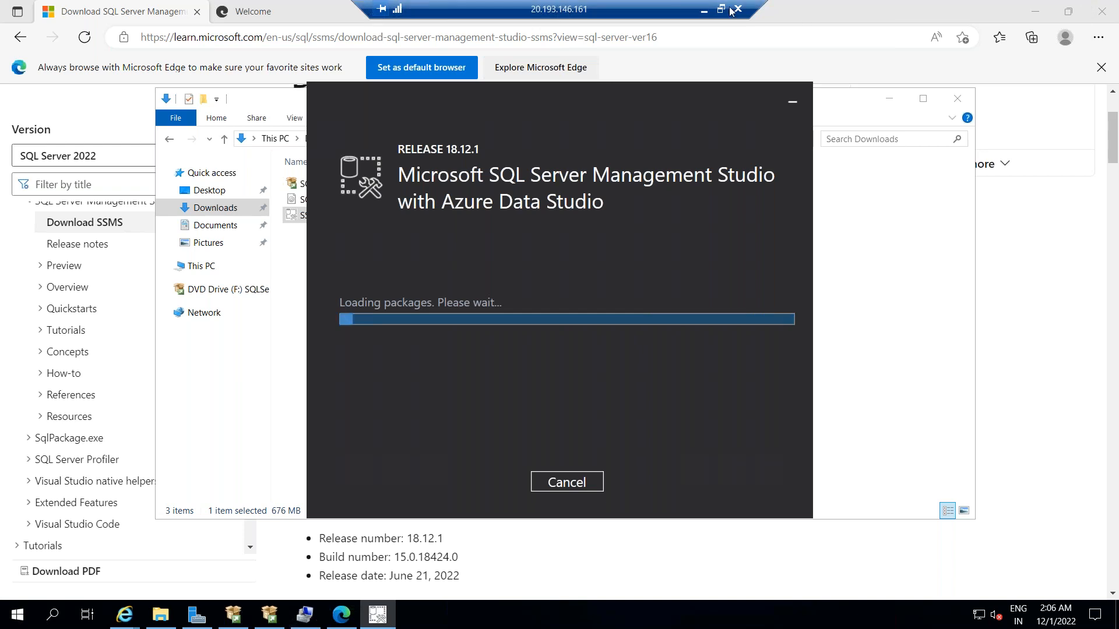
{"action": "left_click", "coordinate": [707, 10]}
Dismiss the ended 20.193.146.73 session, close the leftover connection window, and go to the Azure portal
{"action": "mouse_move", "coordinate": [667, 613]}
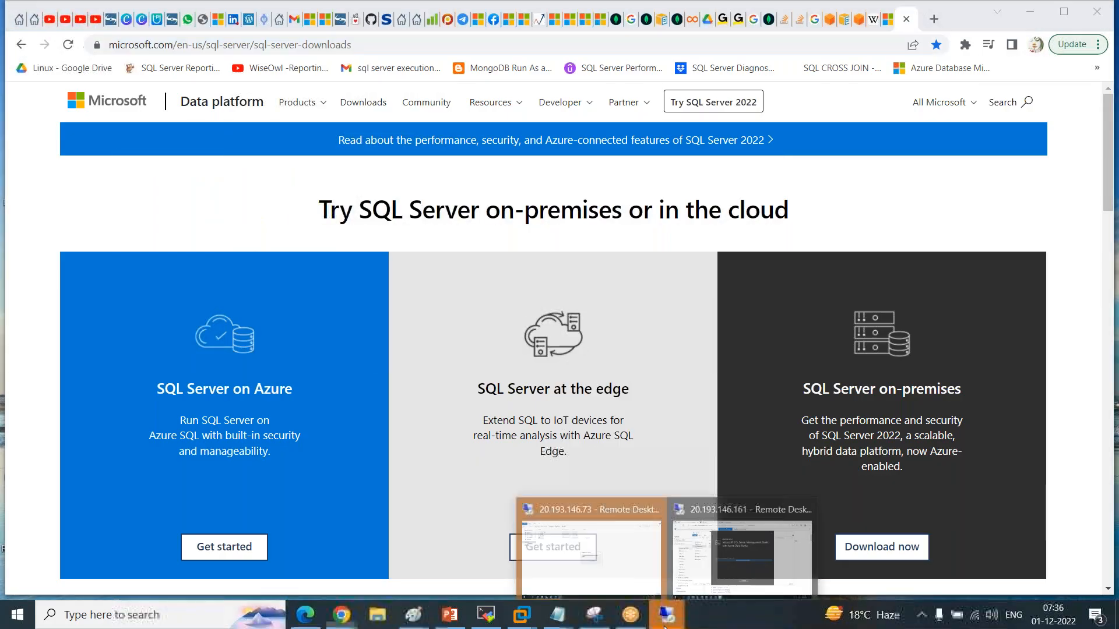
{"action": "left_click", "coordinate": [590, 574]}
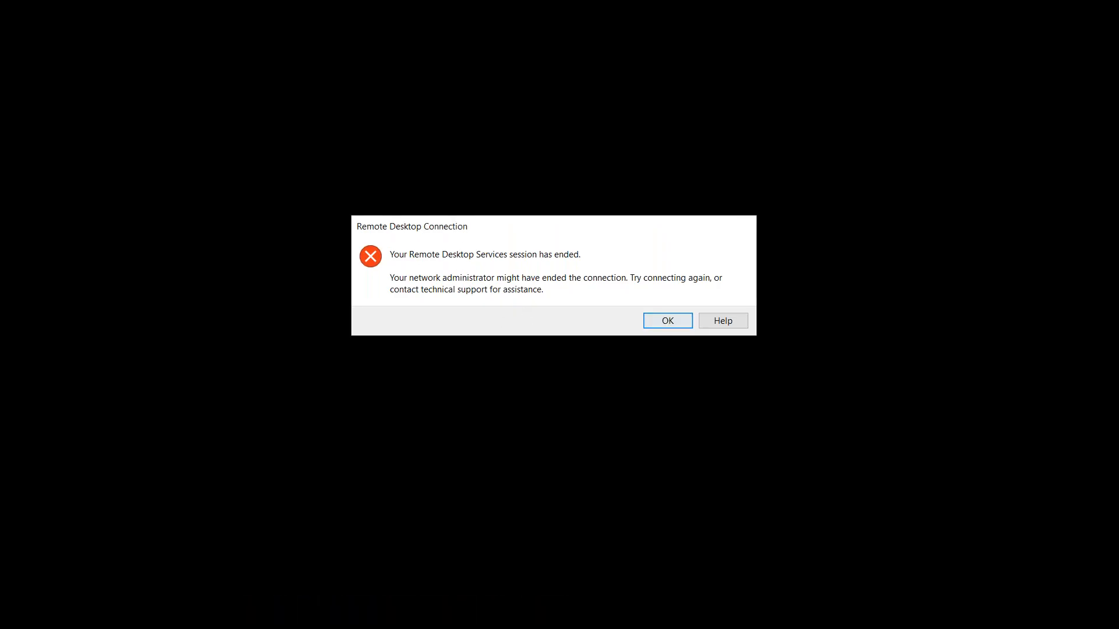
{"action": "left_click", "coordinate": [665, 322]}
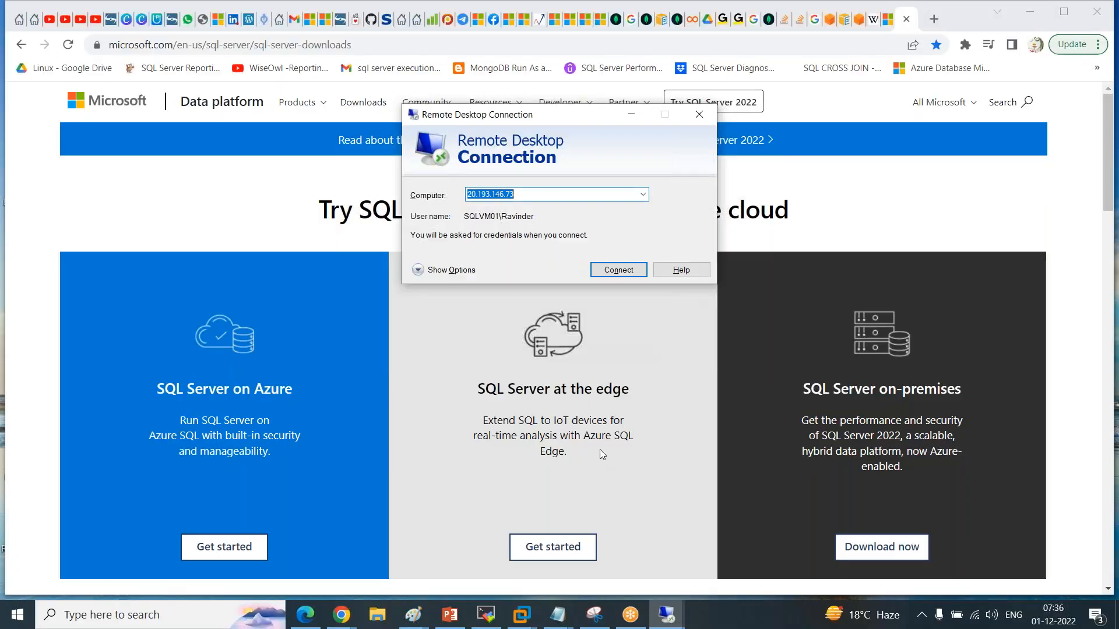
{"action": "left_click", "coordinate": [697, 116]}
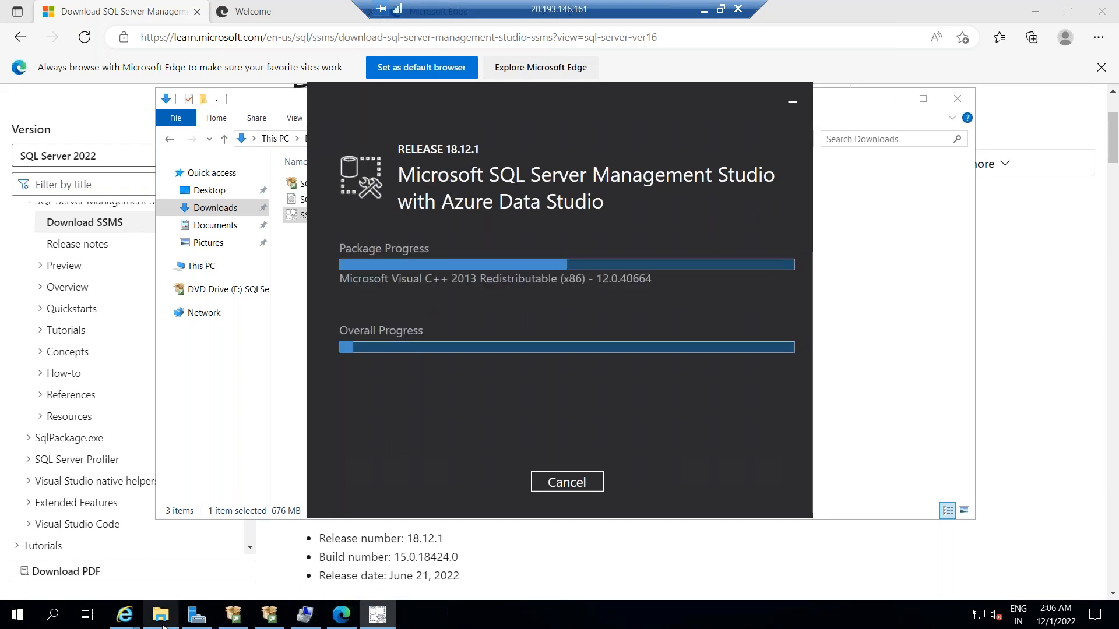
{"action": "left_click", "coordinate": [201, 627]}
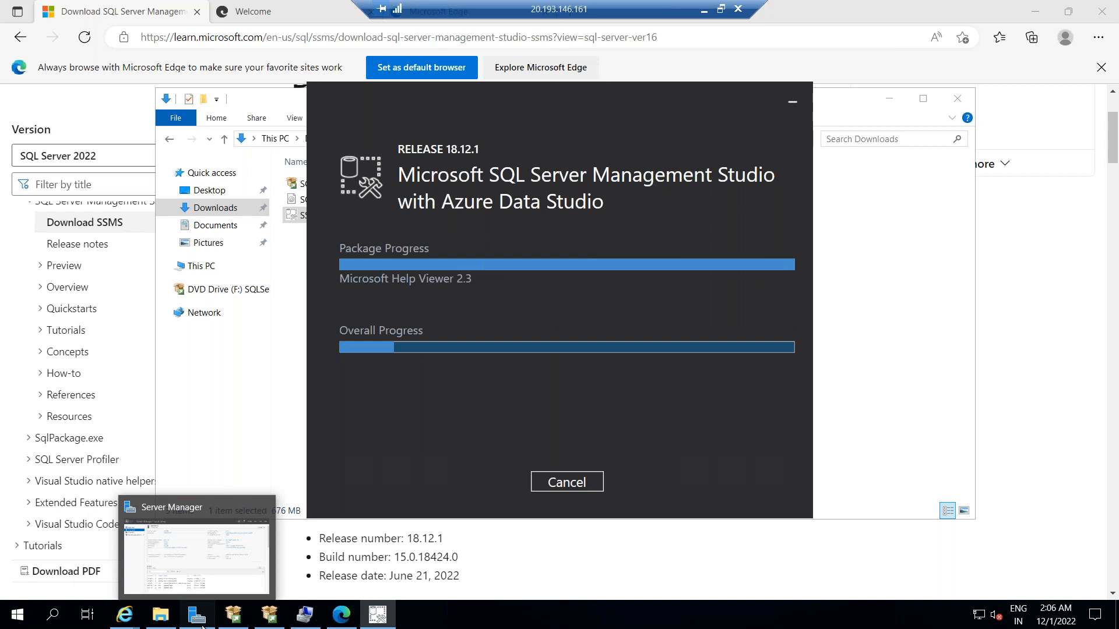
{"action": "left_click", "coordinate": [704, 8]}
{"action": "left_click", "coordinate": [950, 69]}
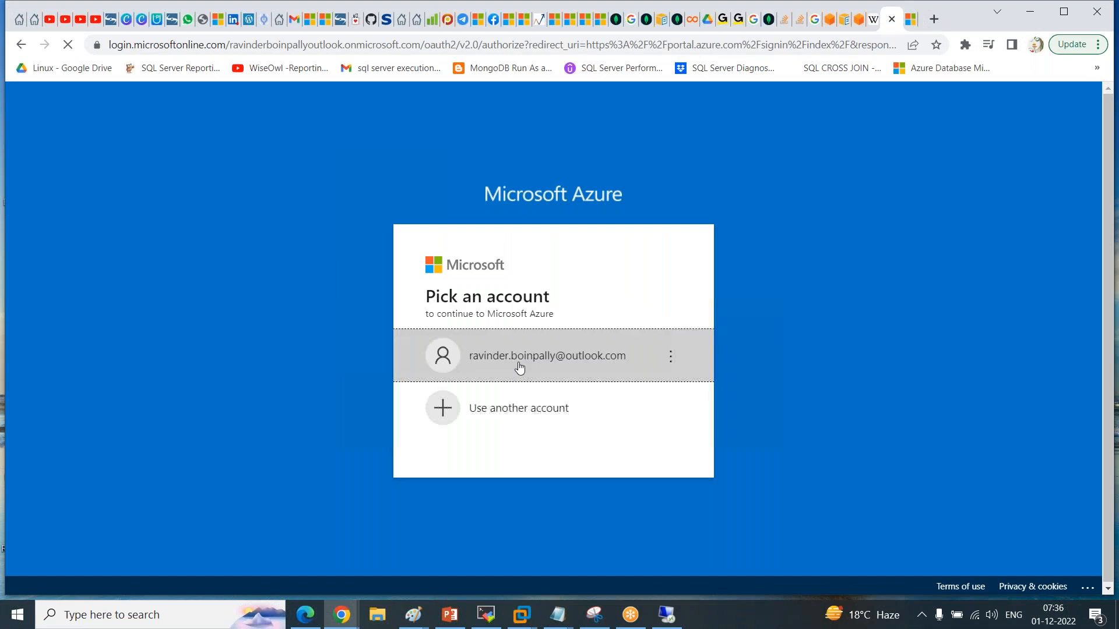
Sign in with the account password, decline staying signed in, and list Virtual machines
{"action": "left_click", "coordinate": [519, 366]}
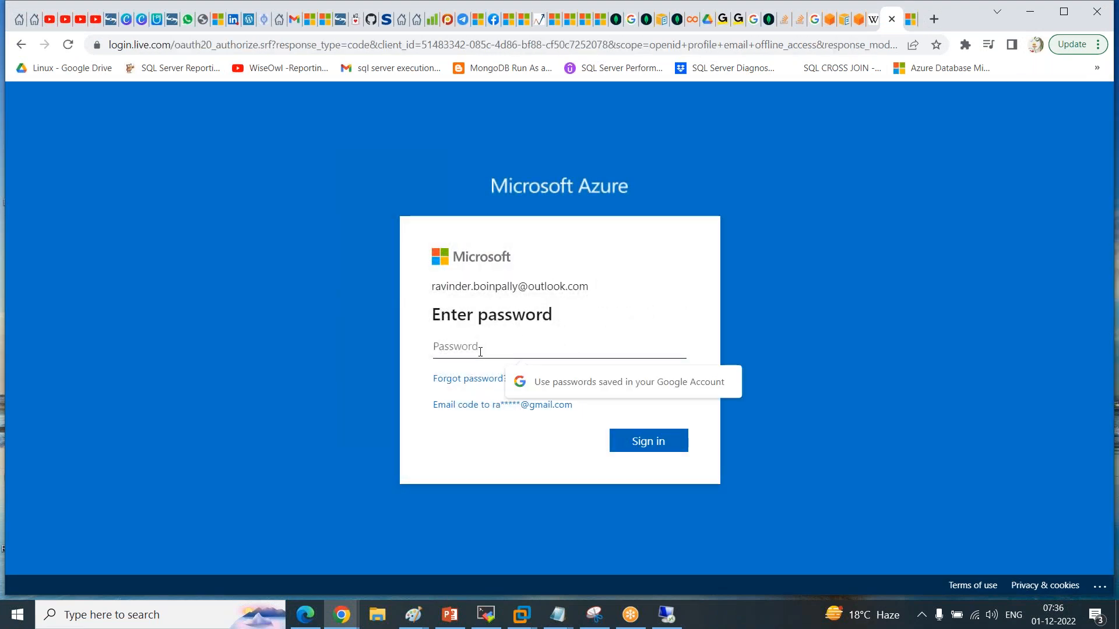
{"action": "type", "text": "••"}
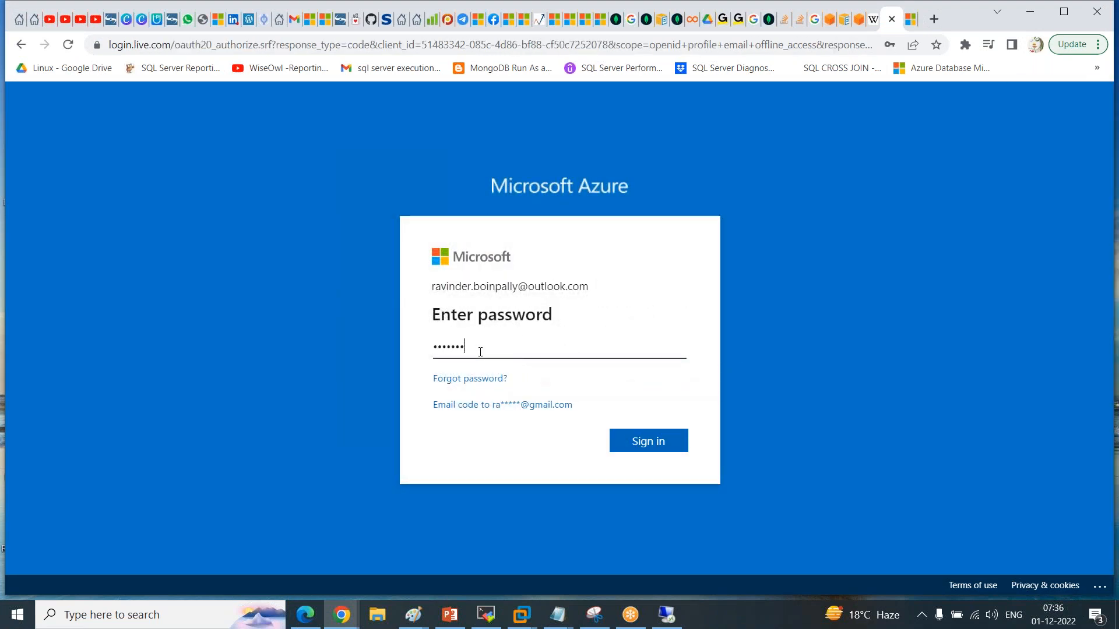
{"action": "key", "text": "Return"}
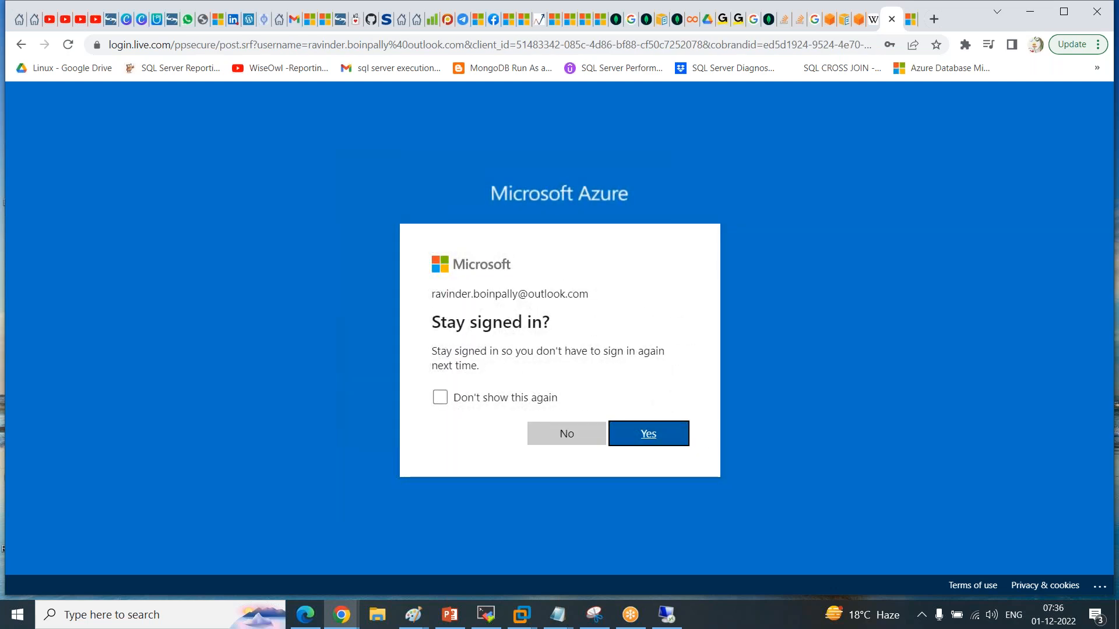
{"action": "left_click", "coordinate": [559, 436]}
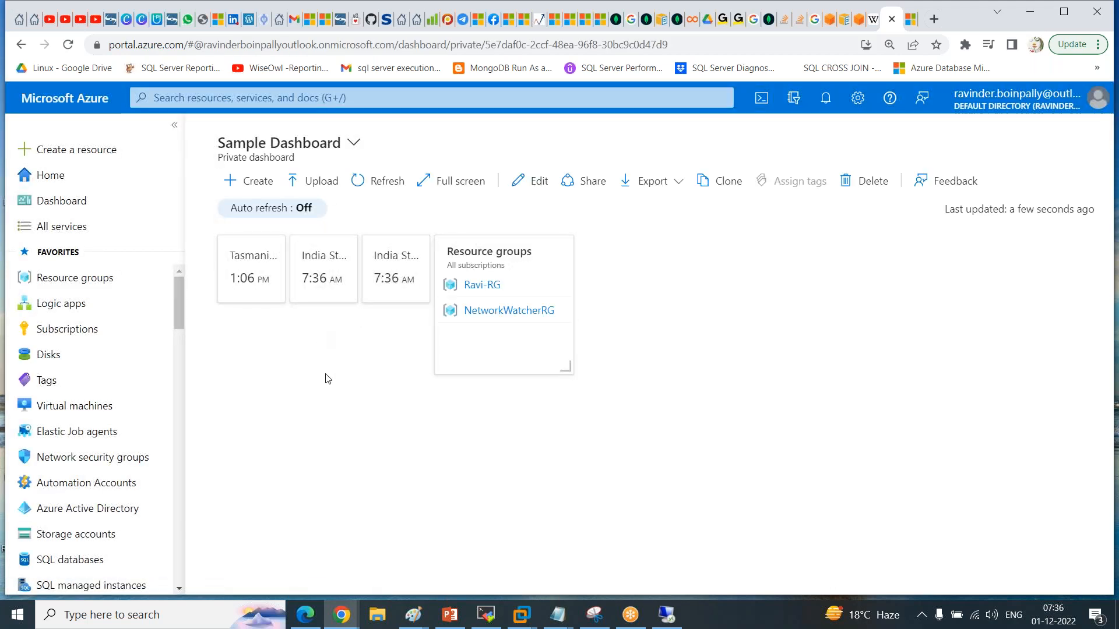
{"action": "mouse_move", "coordinate": [88, 284]}
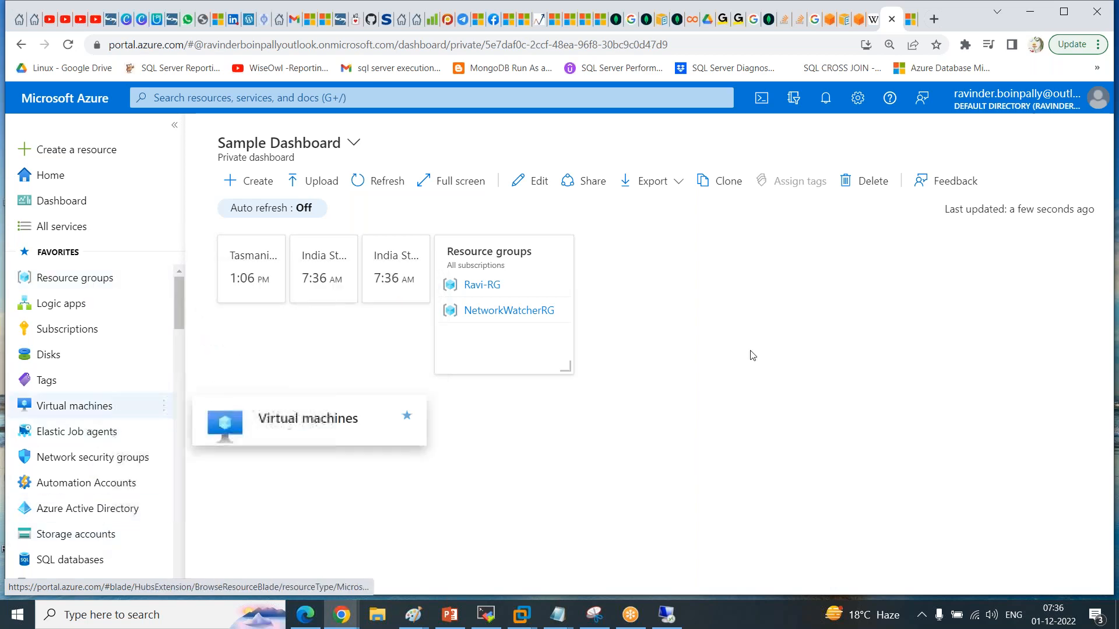
{"action": "left_click", "coordinate": [84, 408]}
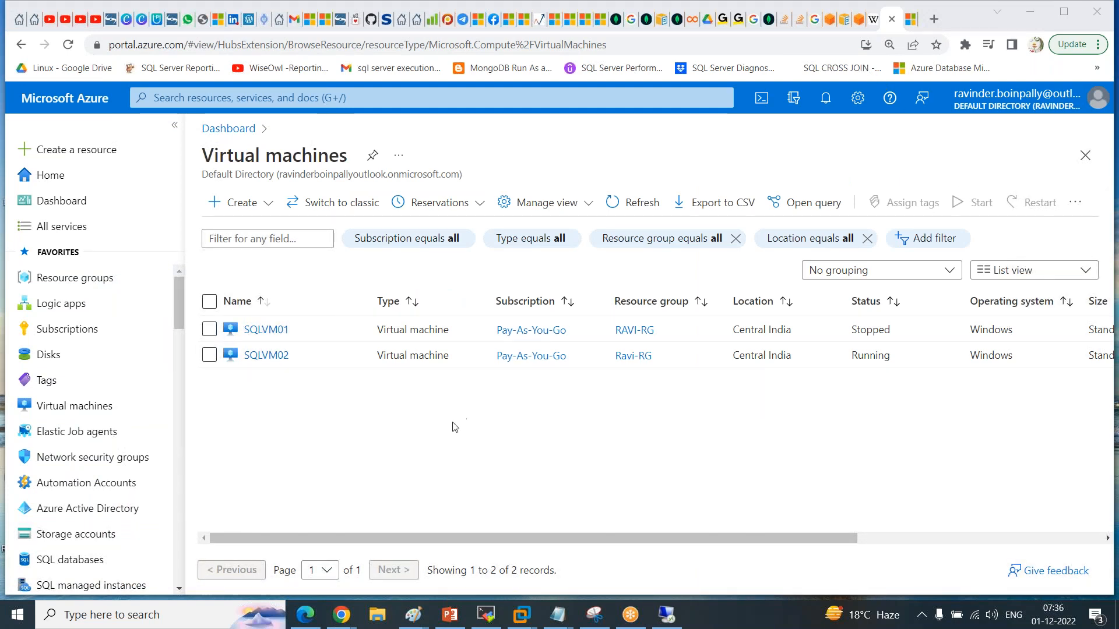
Open SQLVM01 and start Capture, then return to the refreshed virtual machines list
{"action": "left_click", "coordinate": [266, 329]}
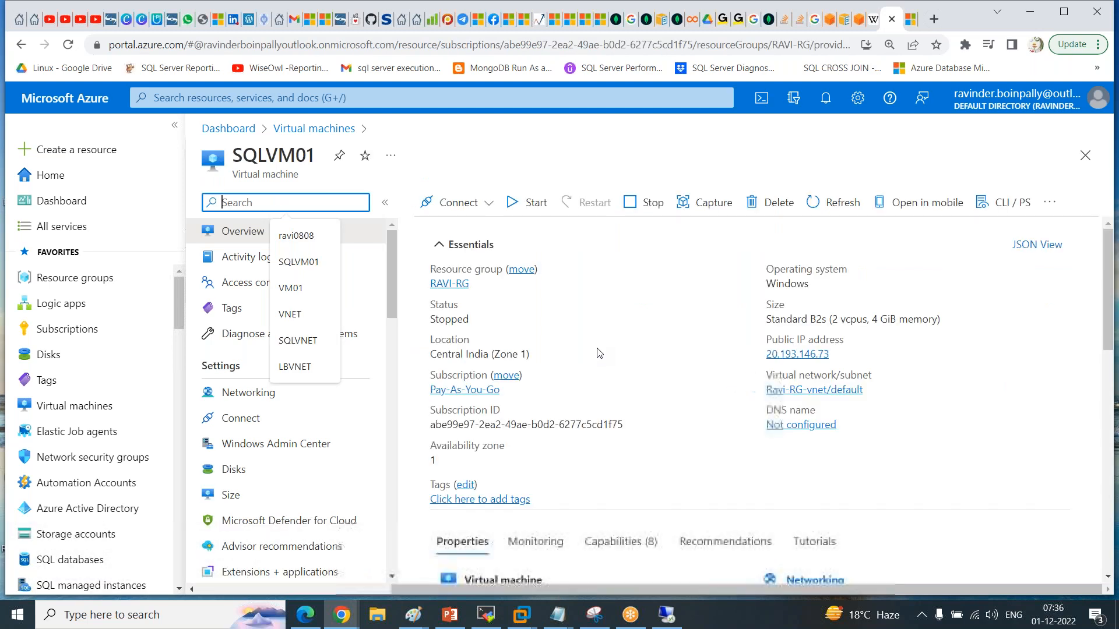
{"action": "left_click", "coordinate": [588, 148]}
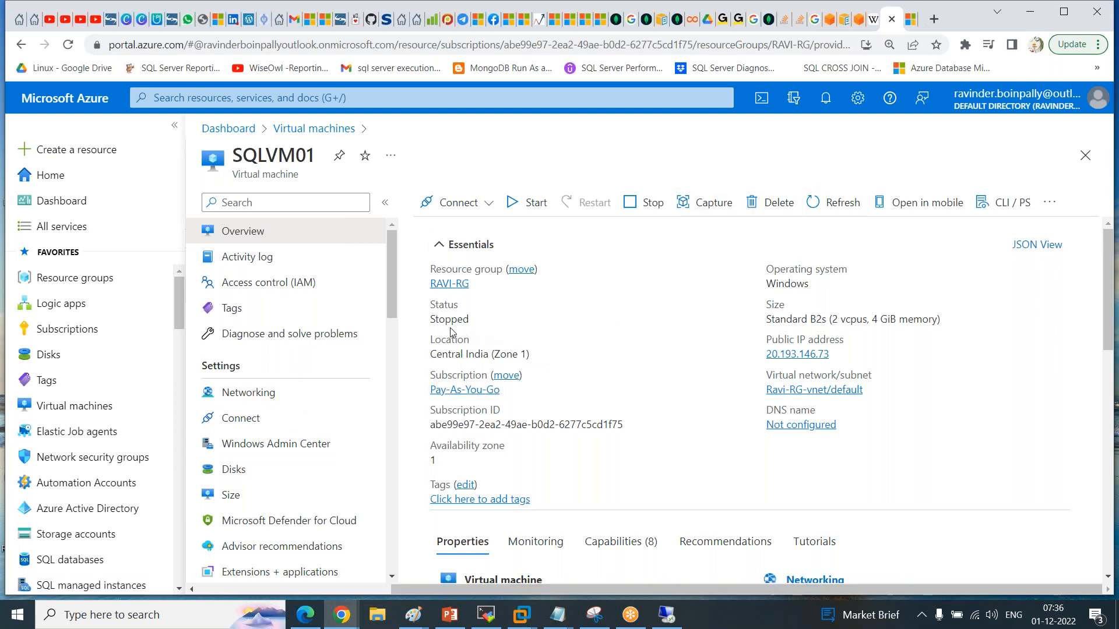
{"action": "left_click", "coordinate": [718, 215]}
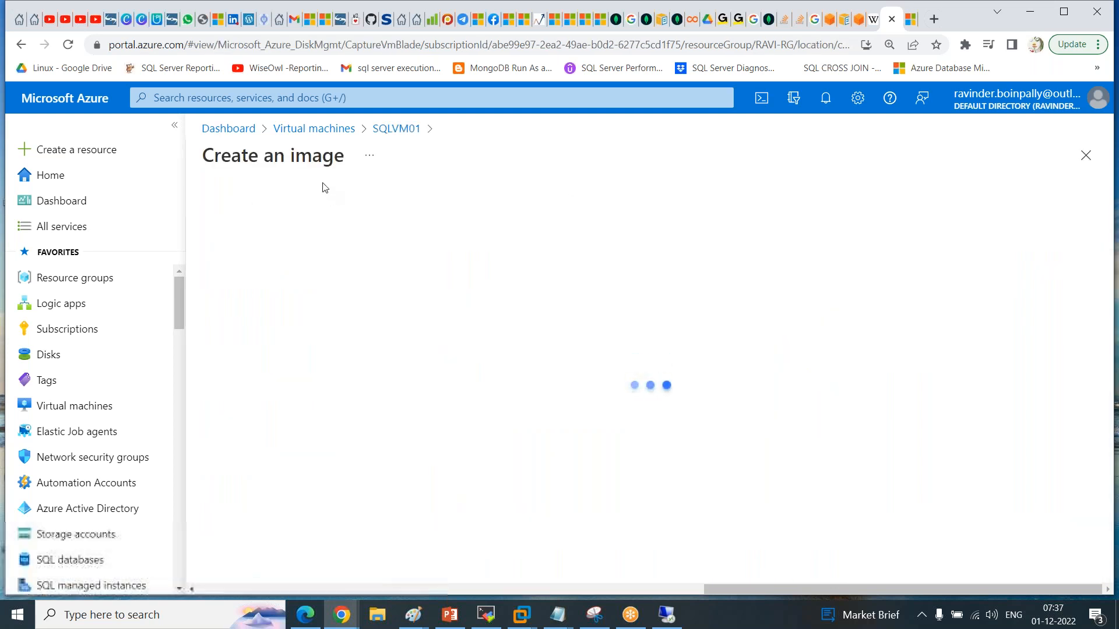
{"action": "left_click", "coordinate": [309, 130]}
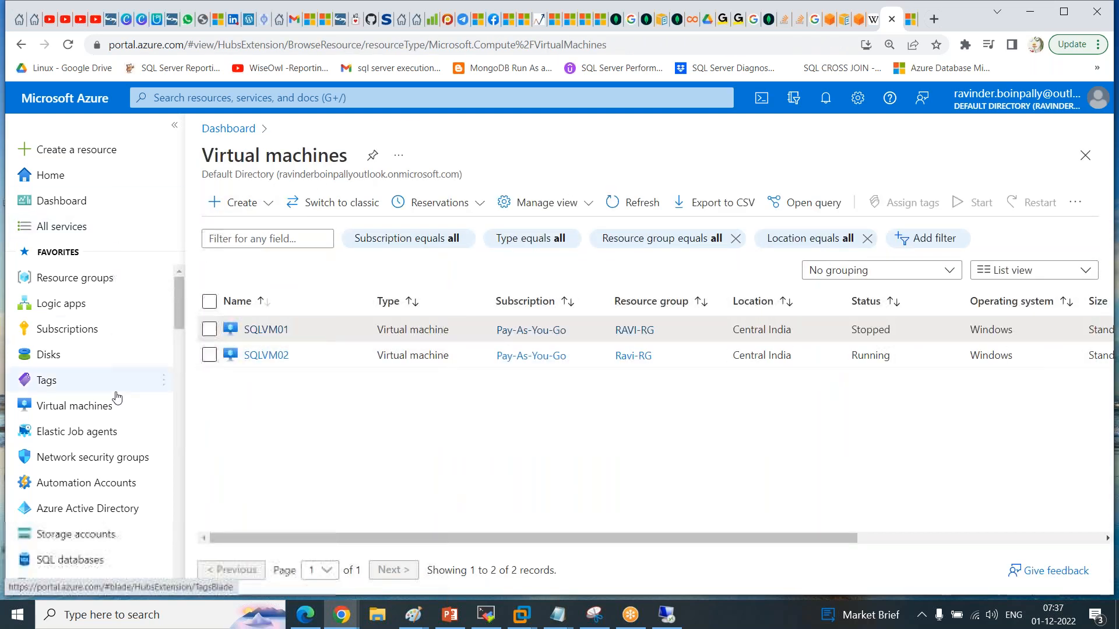
{"action": "left_click", "coordinate": [109, 409]}
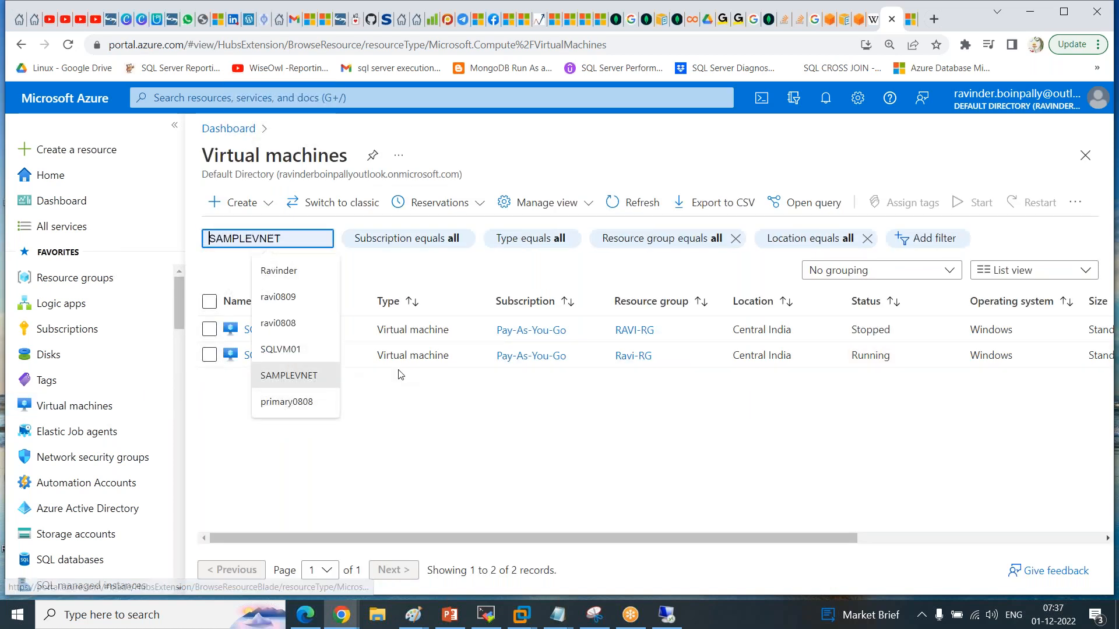
{"action": "left_click", "coordinate": [709, 398]}
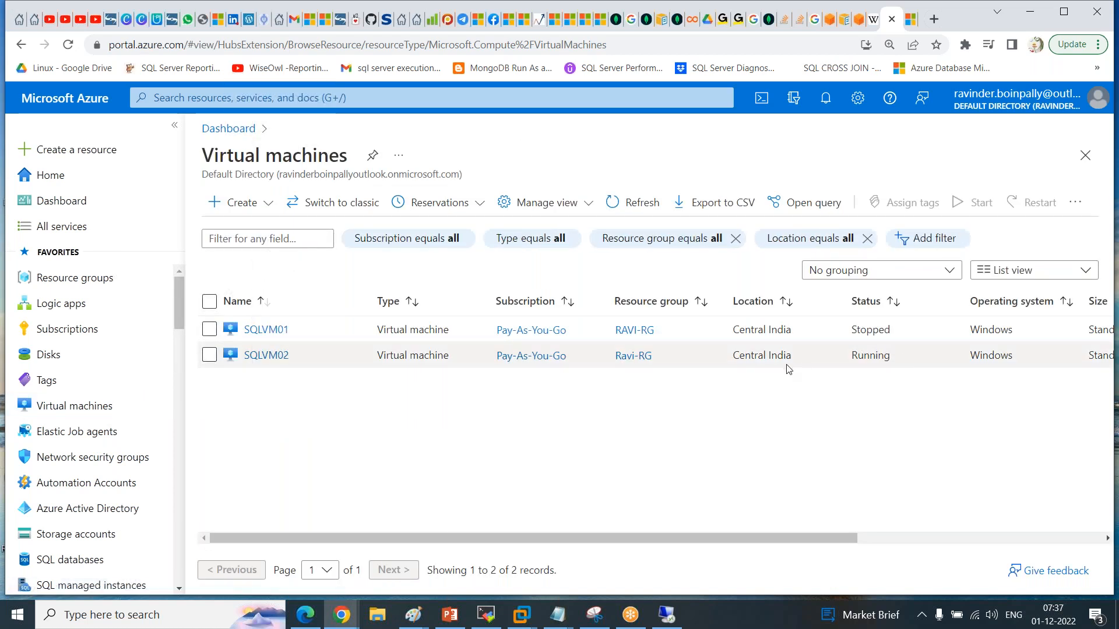
Check SQLVM02's details, then reopen SQLVM01 and start creating an image from it
{"action": "left_click", "coordinate": [266, 356]}
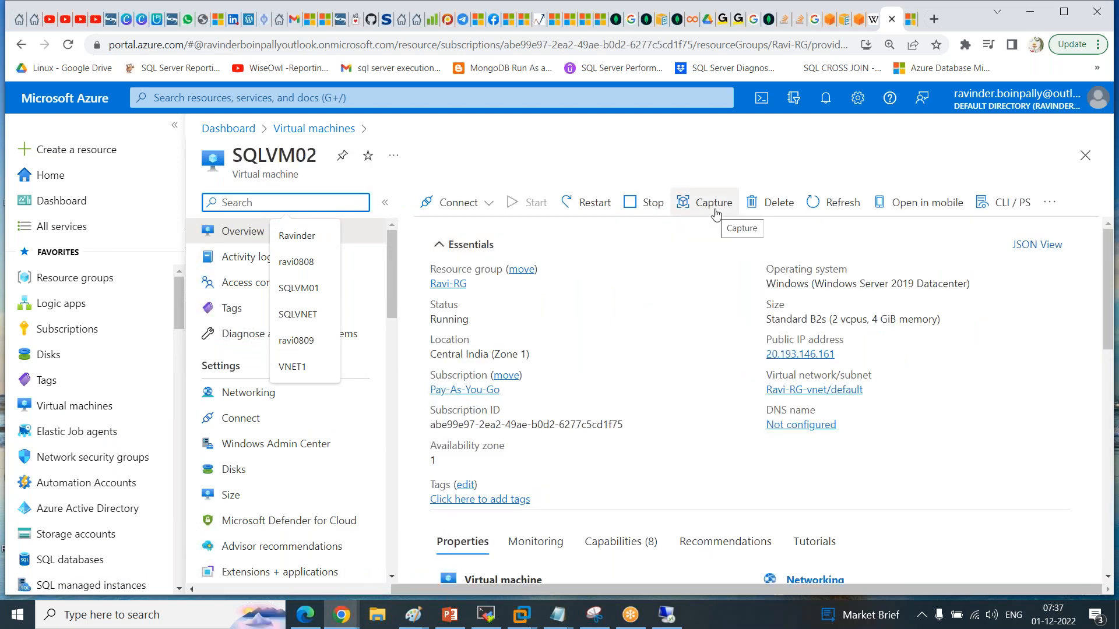
{"action": "left_click", "coordinate": [322, 129]}
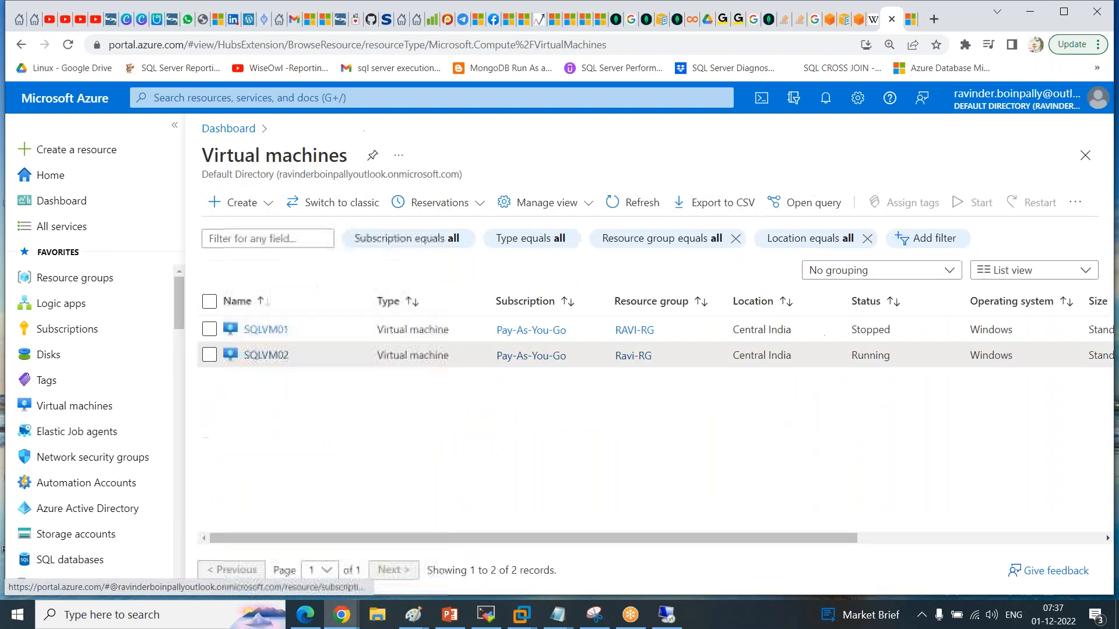
{"action": "left_click", "coordinate": [265, 329]}
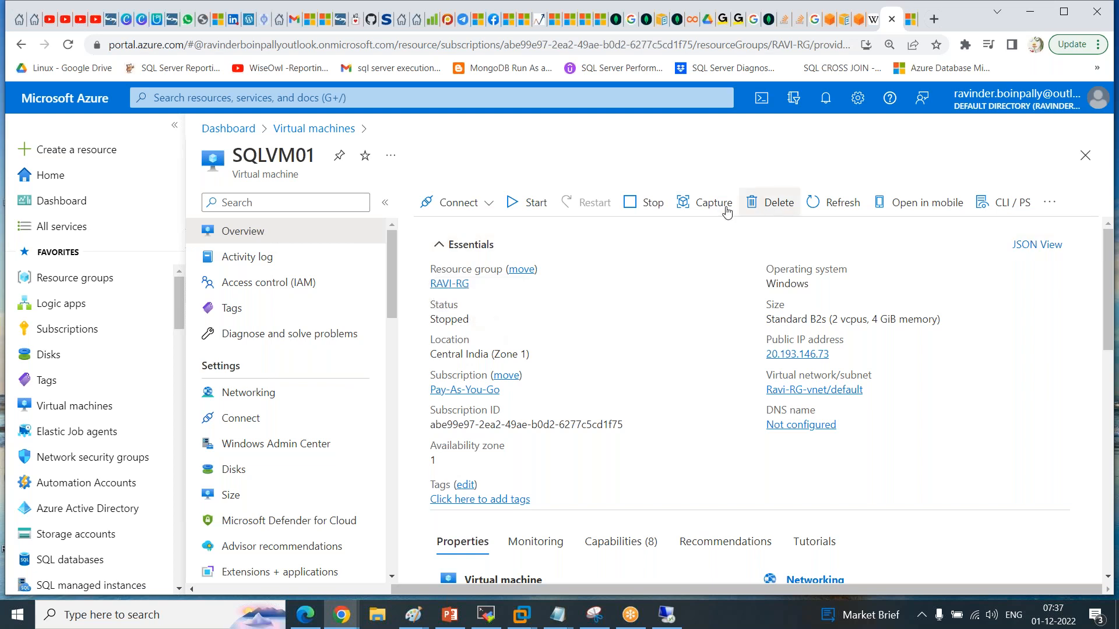
{"action": "left_click", "coordinate": [727, 212]}
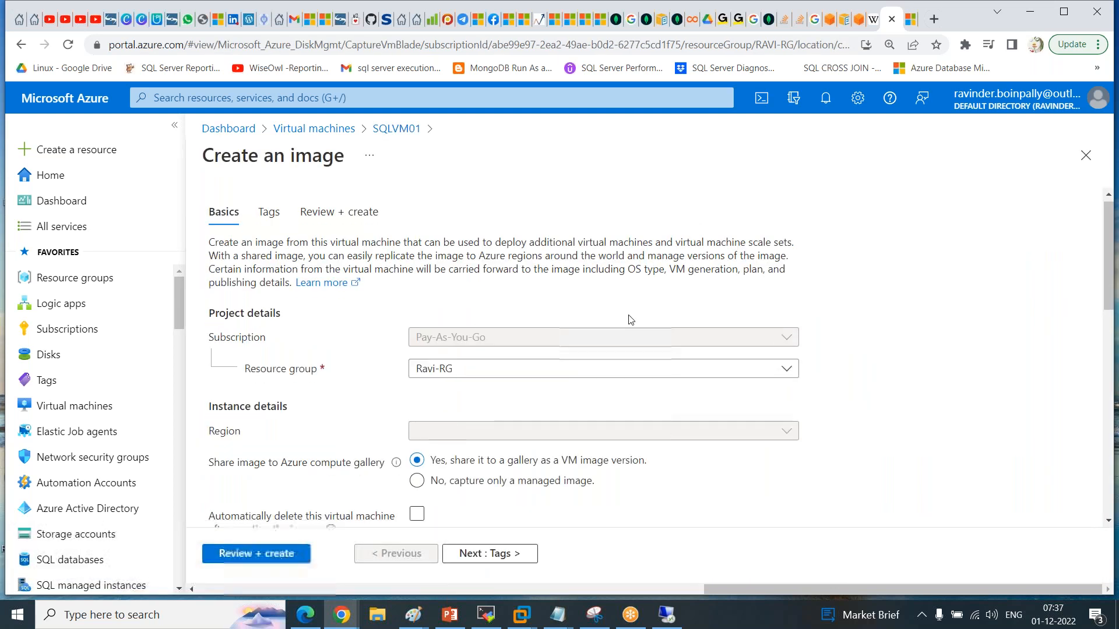
Inspect the available target compute galleries and enable automatic deletion of SQLVM01 after imaging
{"action": "scroll", "coordinate": [629, 320], "scroll_direction": "down", "scroll_amount": 2}
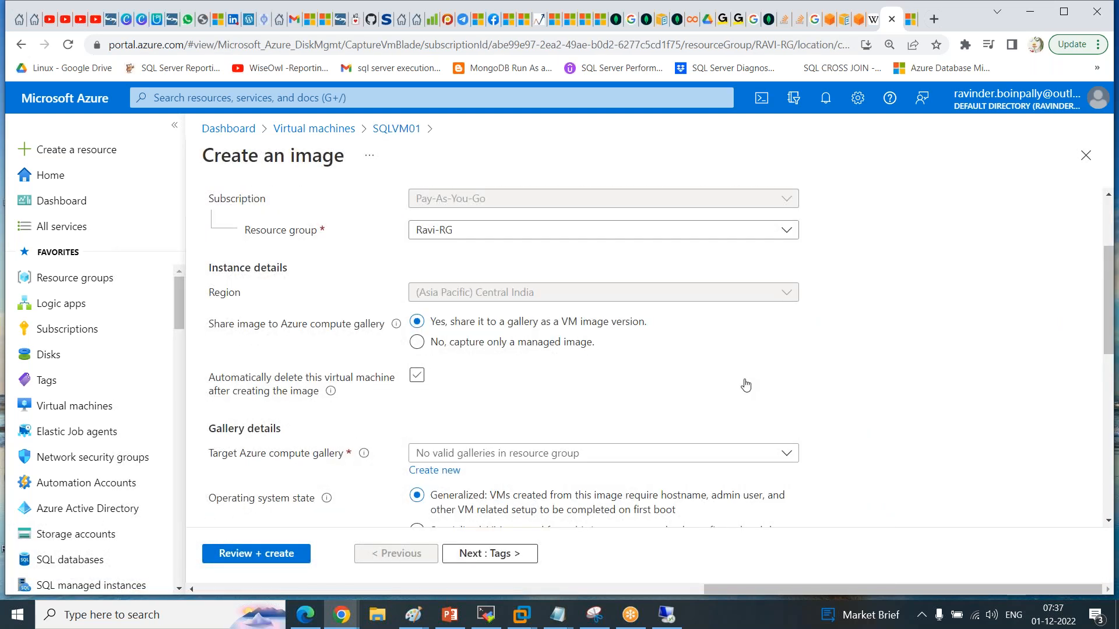
{"action": "scroll", "coordinate": [743, 383], "scroll_direction": "down", "scroll_amount": 1}
{"action": "left_click", "coordinate": [494, 386]}
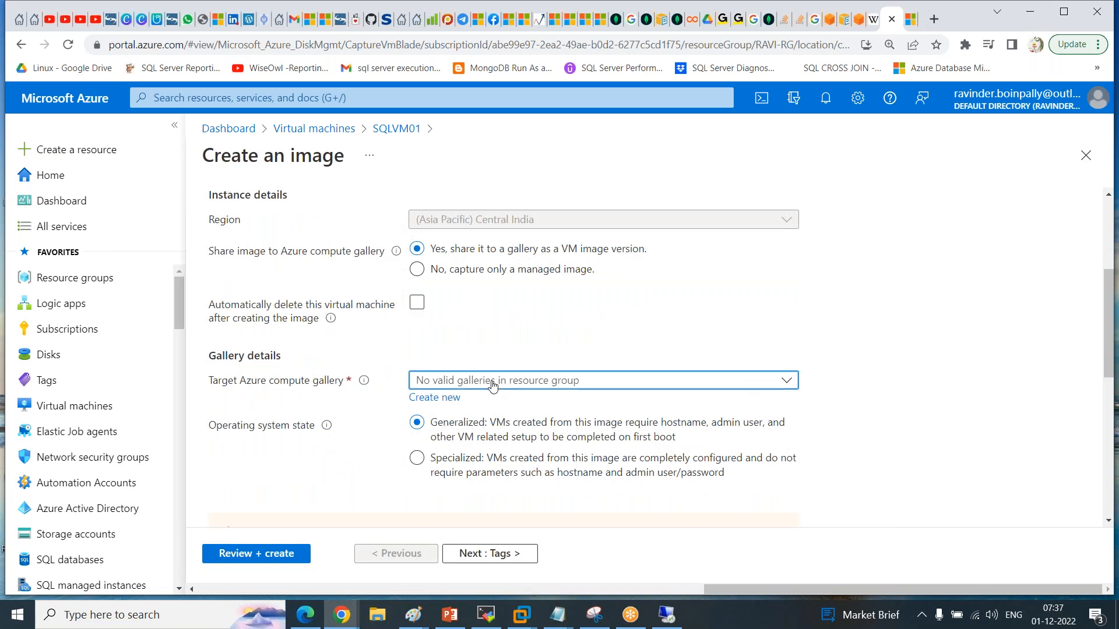
{"action": "left_click", "coordinate": [492, 386]}
{"action": "scroll", "coordinate": [622, 326], "scroll_direction": "up", "scroll_amount": 3}
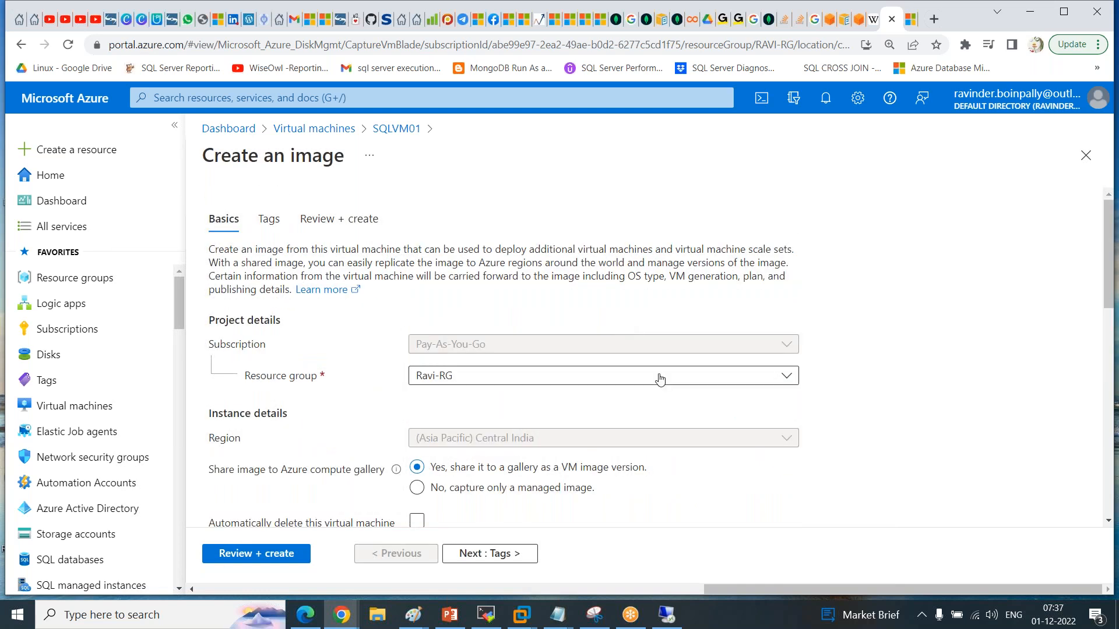
{"action": "scroll", "coordinate": [662, 379], "scroll_direction": "down", "scroll_amount": 6}
{"action": "scroll", "coordinate": [583, 379], "scroll_direction": "down", "scroll_amount": 4}
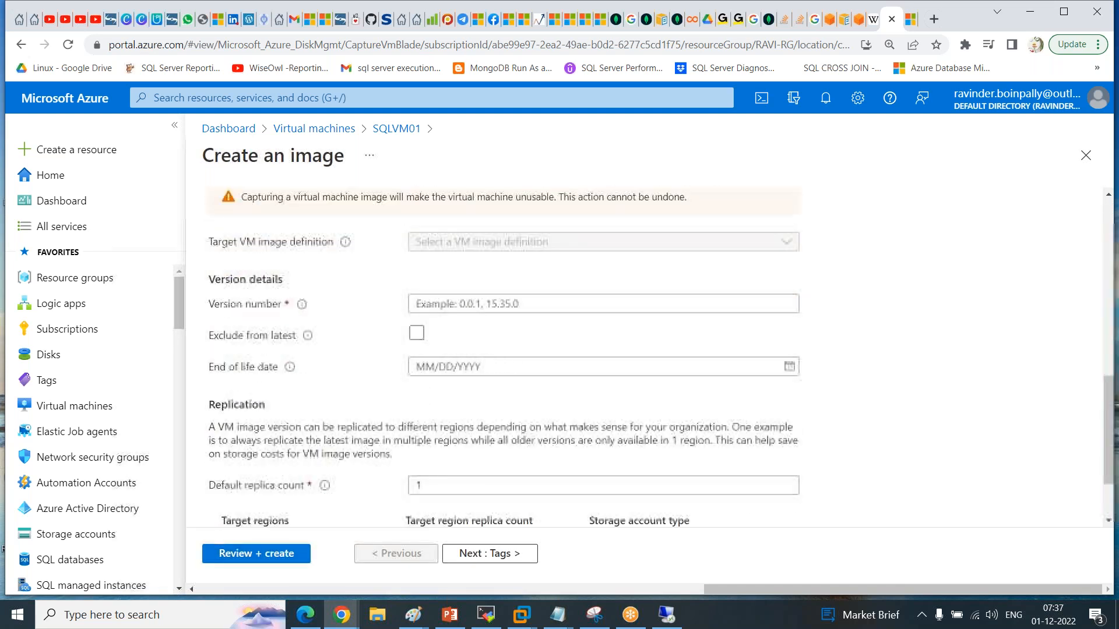
{"action": "scroll", "coordinate": [471, 389], "scroll_direction": "up", "scroll_amount": 6}
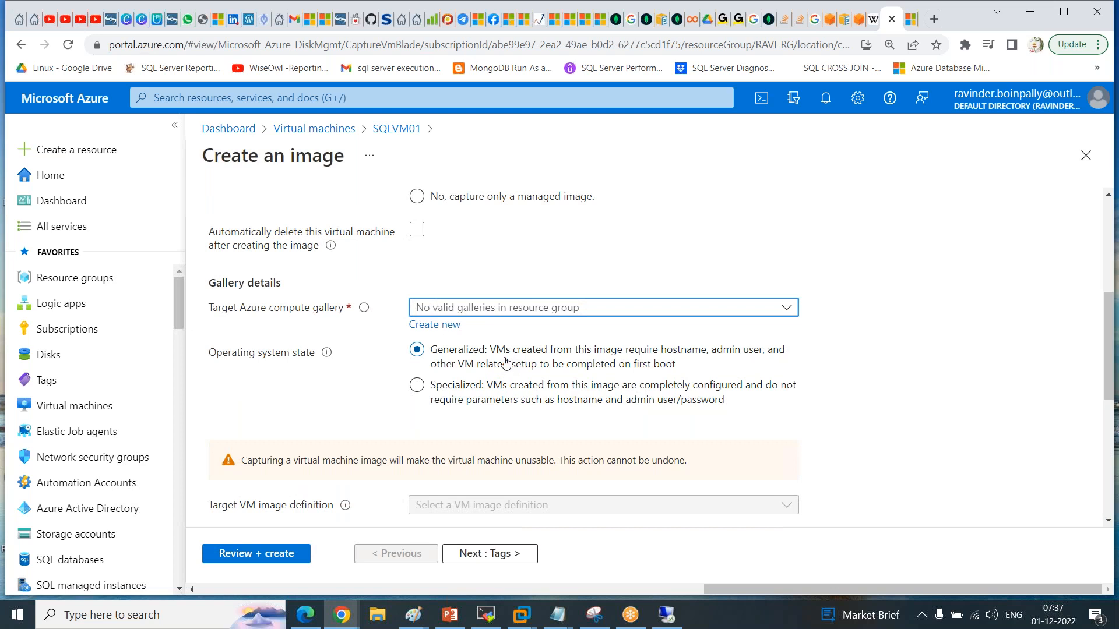
{"action": "left_click", "coordinate": [496, 315]}
{"action": "left_click", "coordinate": [578, 229]}
Choose 'No, capture only a managed image' for sharing to an Azure compute gallery
{"action": "scroll", "coordinate": [575, 366], "scroll_direction": "up", "scroll_amount": 3}
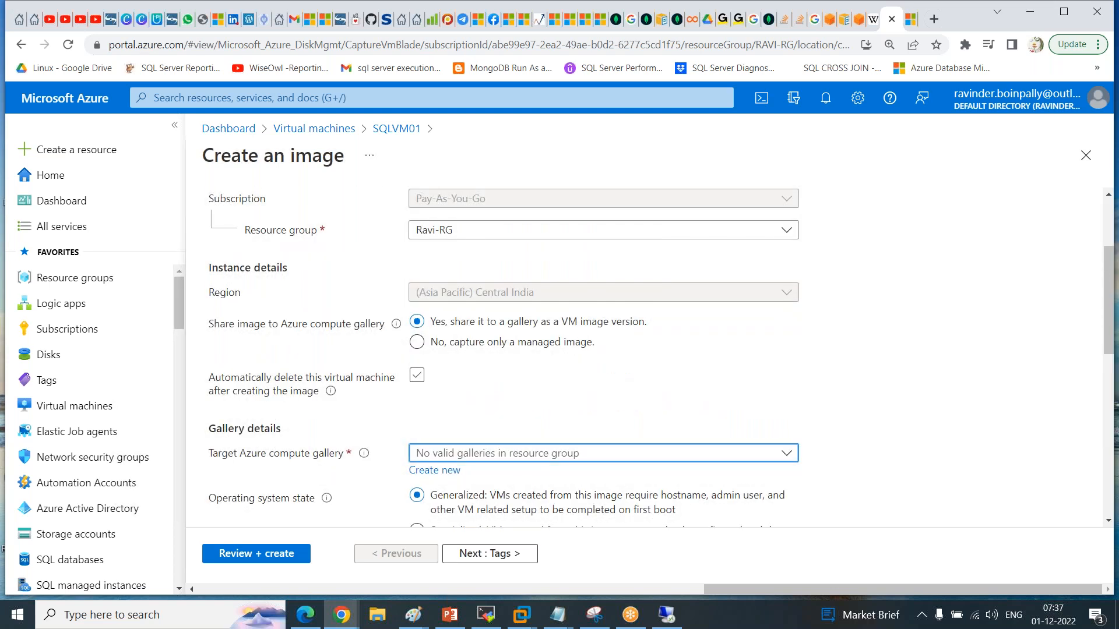
{"action": "scroll", "coordinate": [615, 379], "scroll_direction": "up", "scroll_amount": 3}
{"action": "scroll", "coordinate": [615, 379], "scroll_direction": "down", "scroll_amount": 3}
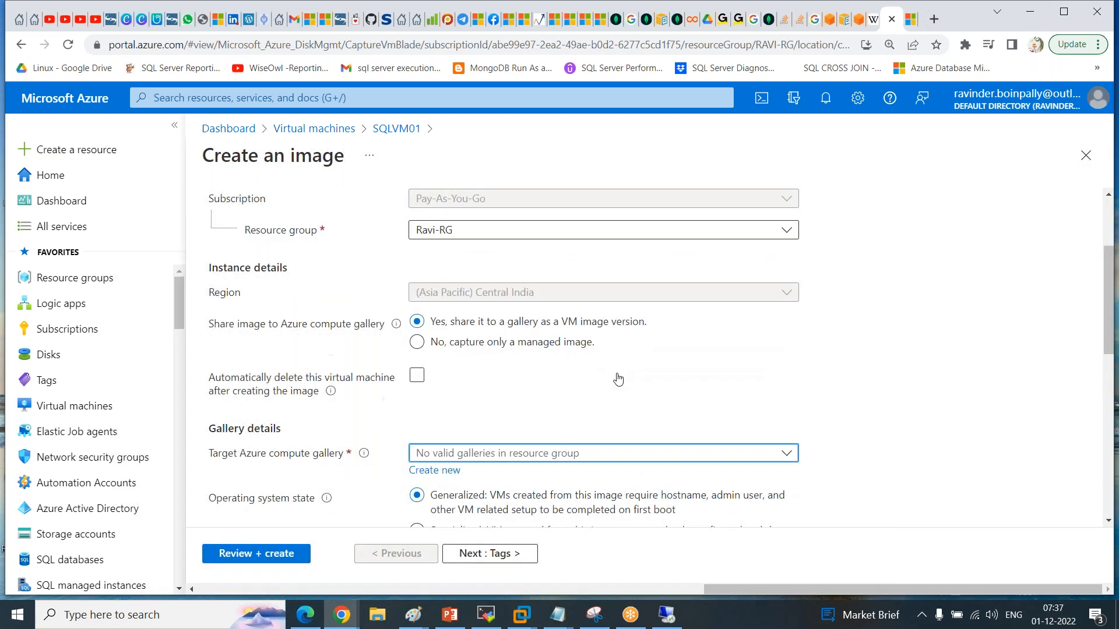
{"action": "left_click", "coordinate": [437, 346]}
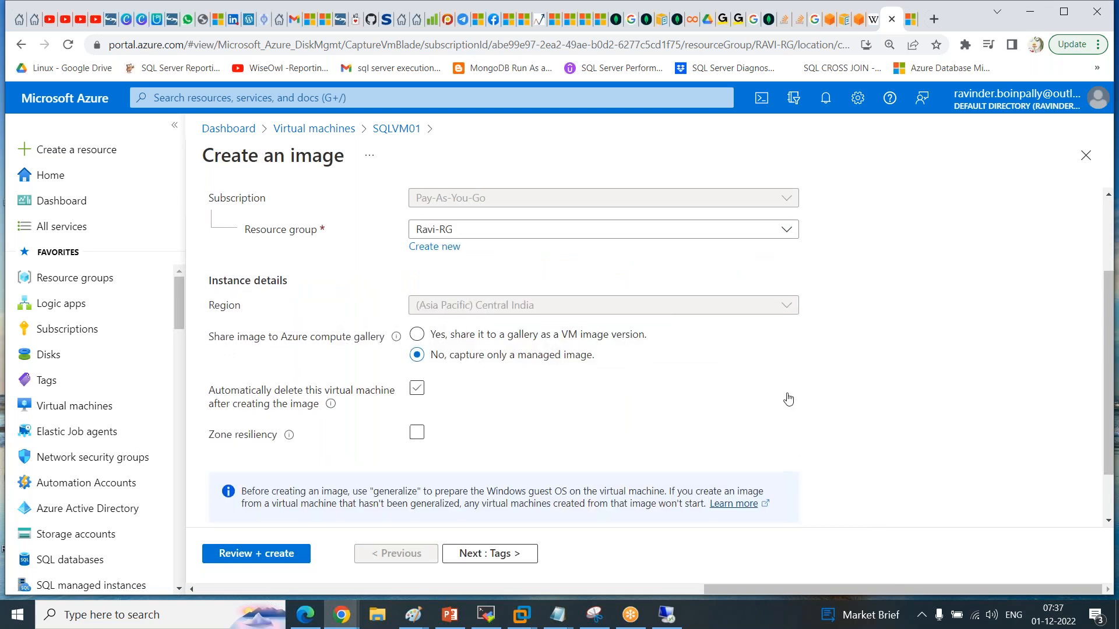
Turn off automatic VM deletion and rename the image to SQLVM01-image-Template
{"action": "scroll", "coordinate": [582, 367], "scroll_direction": "down", "scroll_amount": 1}
{"action": "left_click", "coordinate": [419, 325]}
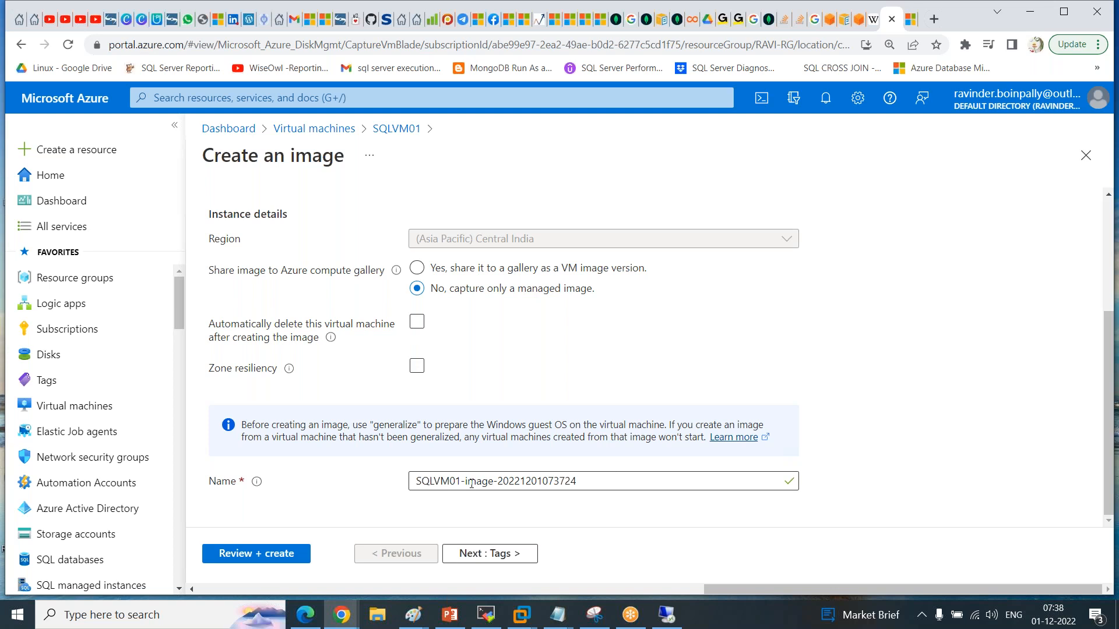
{"action": "left_click_drag", "start_coordinate": [603, 480], "coordinate": [501, 483]}
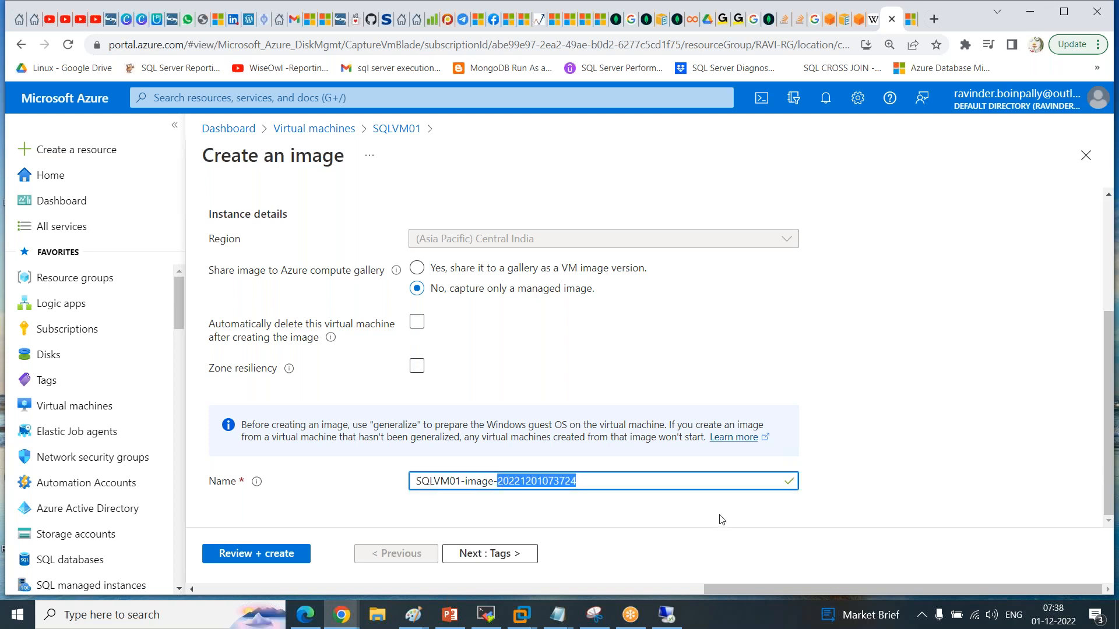
{"action": "type", "text": "Template"}
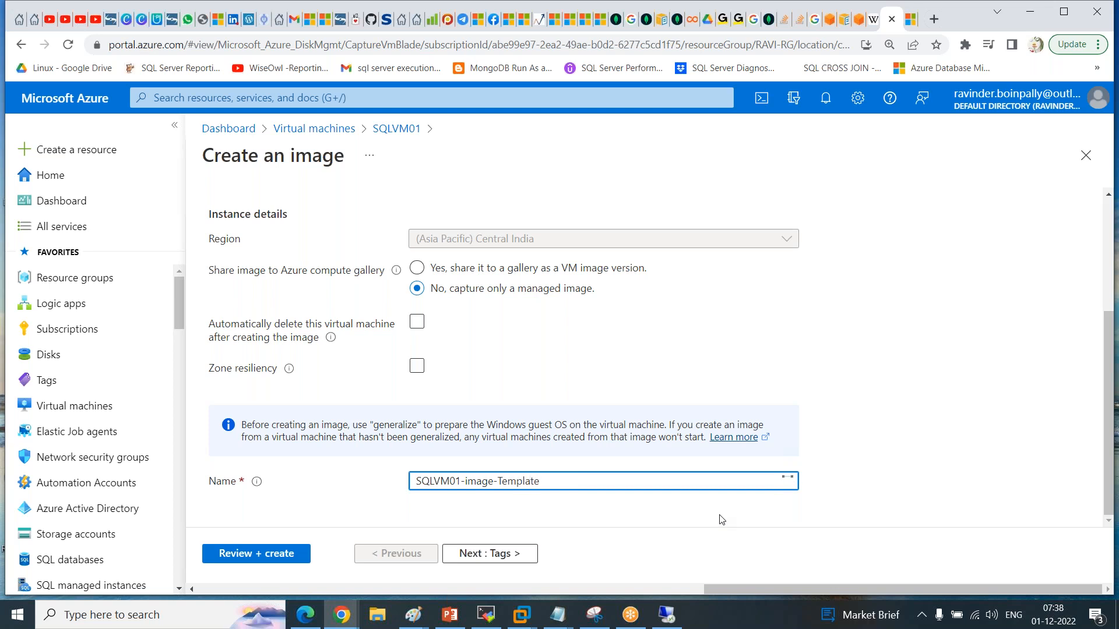
{"action": "left_click", "coordinate": [841, 356]}
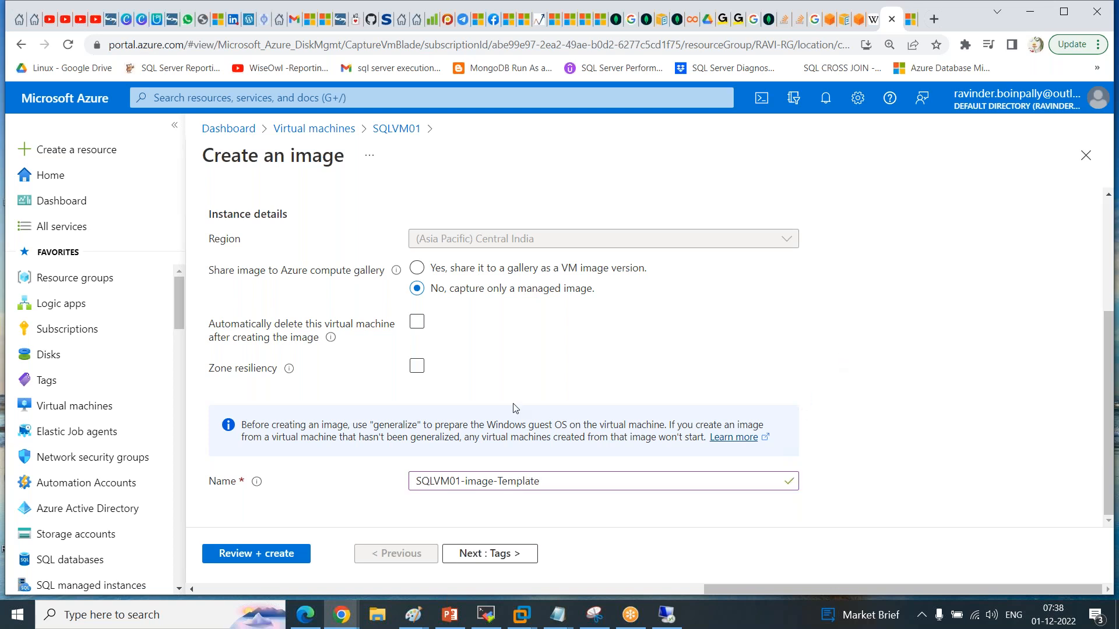
Review the form and its generalize warning, then continue to the Tags step
{"action": "scroll", "coordinate": [515, 408], "scroll_direction": "up", "scroll_amount": 3}
{"action": "scroll", "coordinate": [466, 373], "scroll_direction": "down", "scroll_amount": 3}
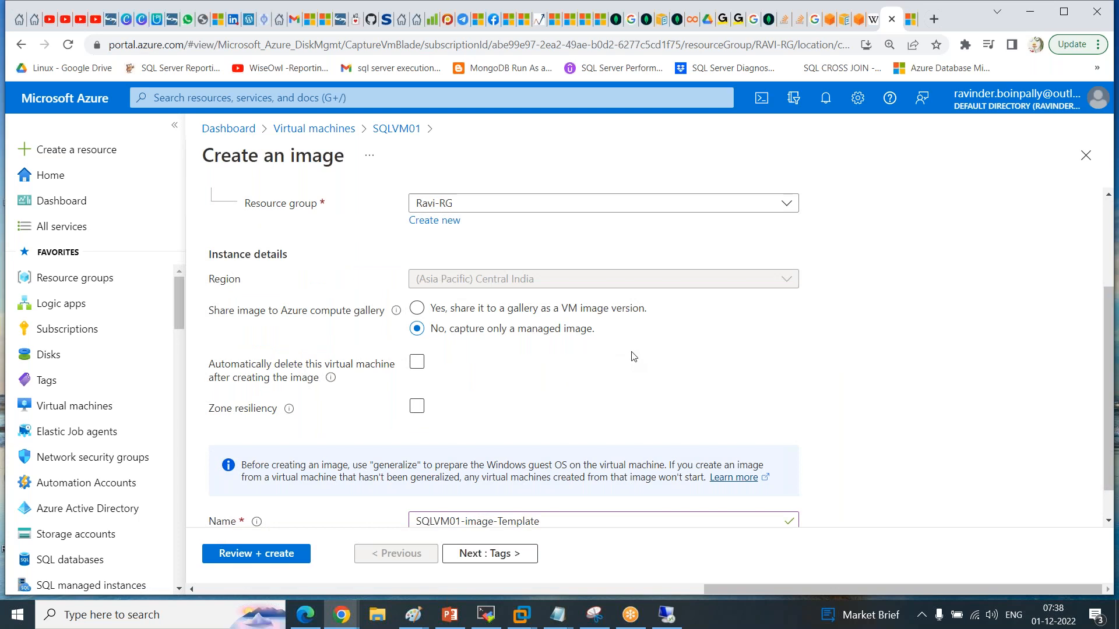
{"action": "scroll", "coordinate": [632, 349], "scroll_direction": "up", "scroll_amount": 3}
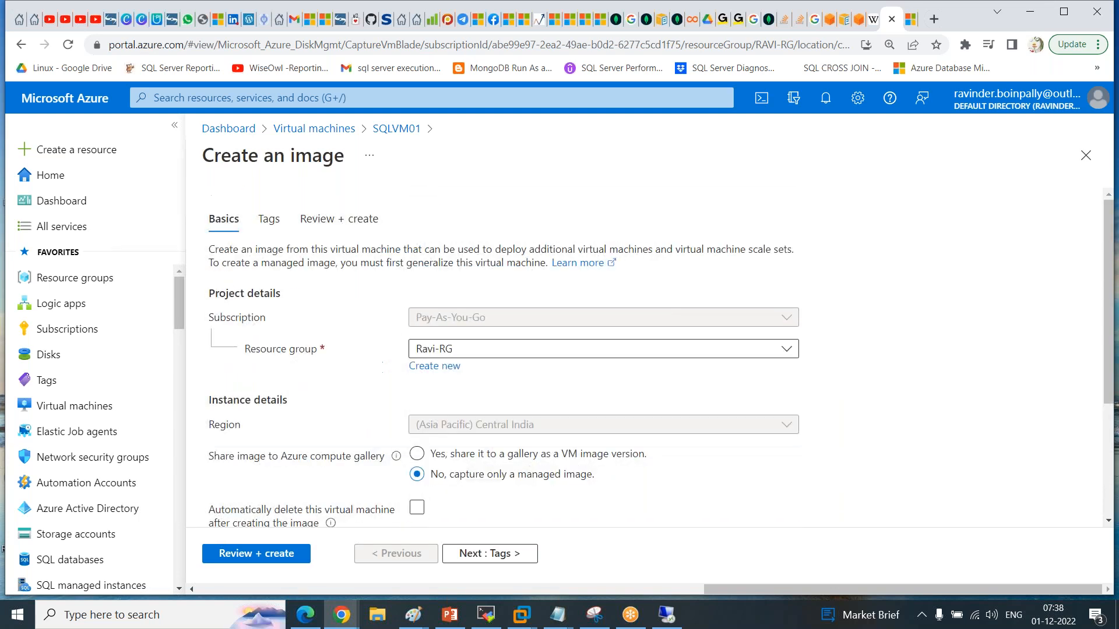
{"action": "scroll", "coordinate": [632, 349], "scroll_direction": "down", "scroll_amount": 5}
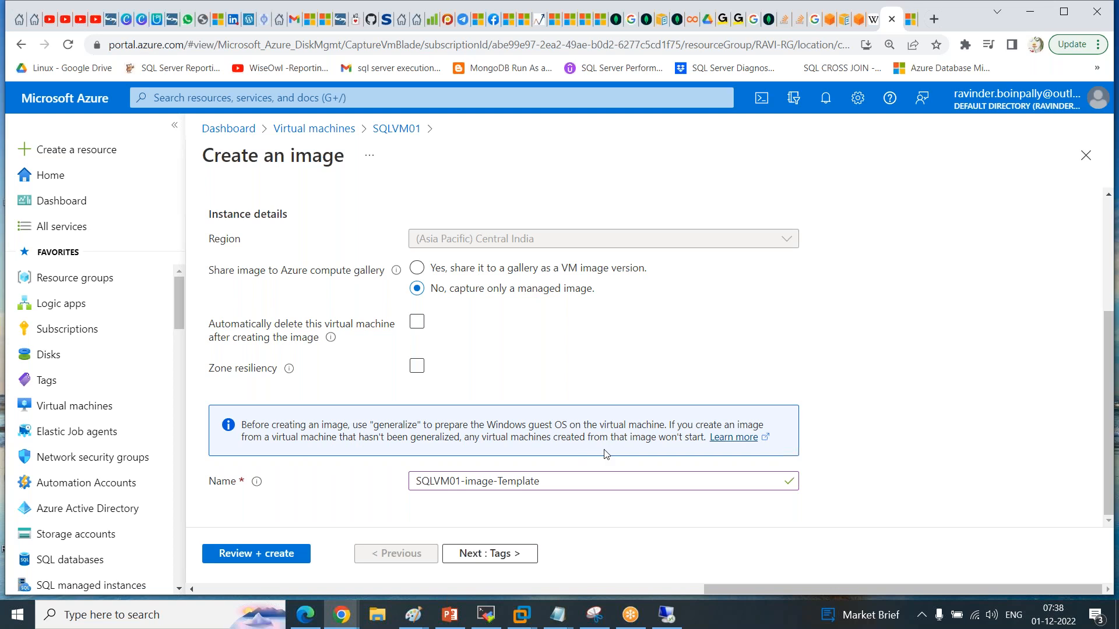
{"action": "left_click_drag", "start_coordinate": [705, 438], "coordinate": [234, 436]}
{"action": "left_click", "coordinate": [303, 394]}
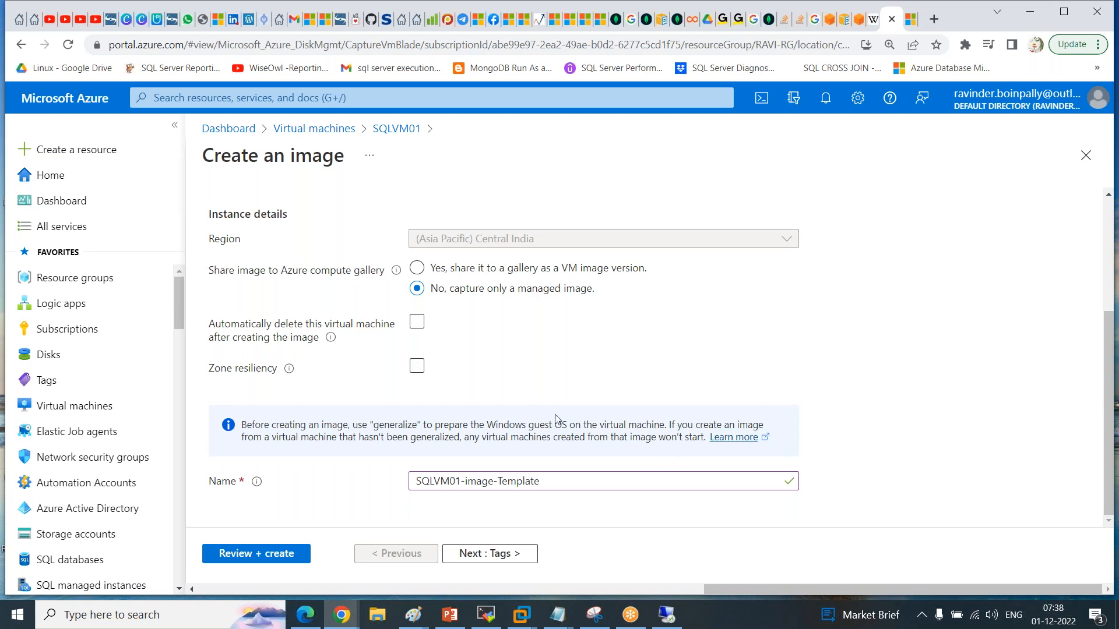
{"action": "scroll", "coordinate": [556, 417], "scroll_direction": "up", "scroll_amount": 3}
{"action": "scroll", "coordinate": [662, 350], "scroll_direction": "down", "scroll_amount": 3}
{"action": "scroll", "coordinate": [359, 439], "scroll_direction": "up", "scroll_amount": 3}
{"action": "scroll", "coordinate": [437, 393], "scroll_direction": "down", "scroll_amount": 3}
{"action": "left_click", "coordinate": [487, 554]}
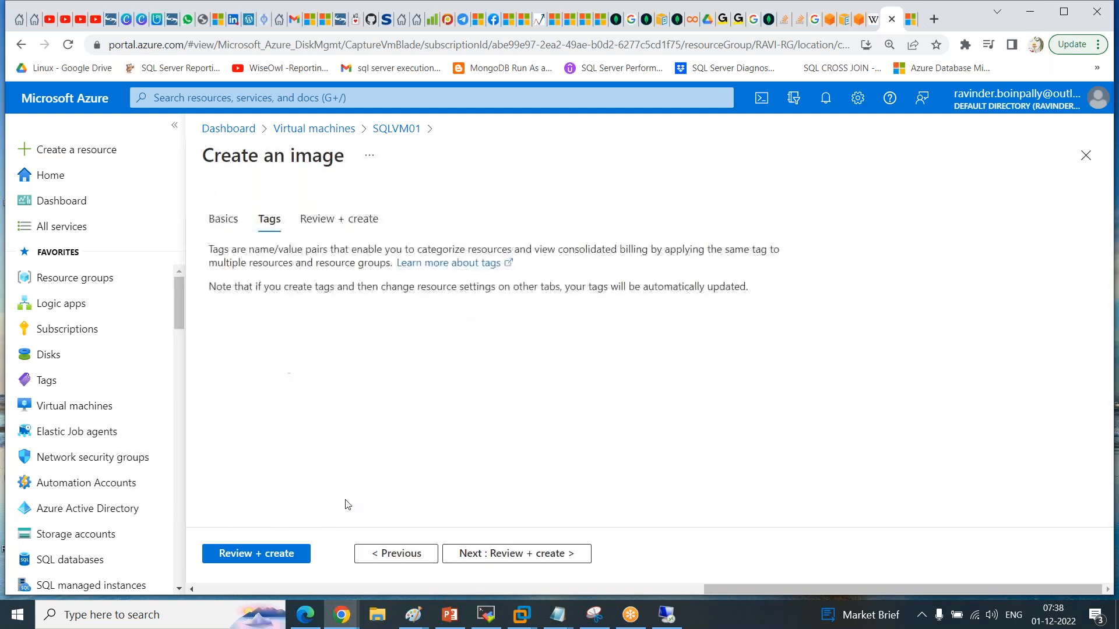
Pass validation and submit creation of the SQLVM01-image-Template managed image
{"action": "left_click", "coordinate": [492, 555]}
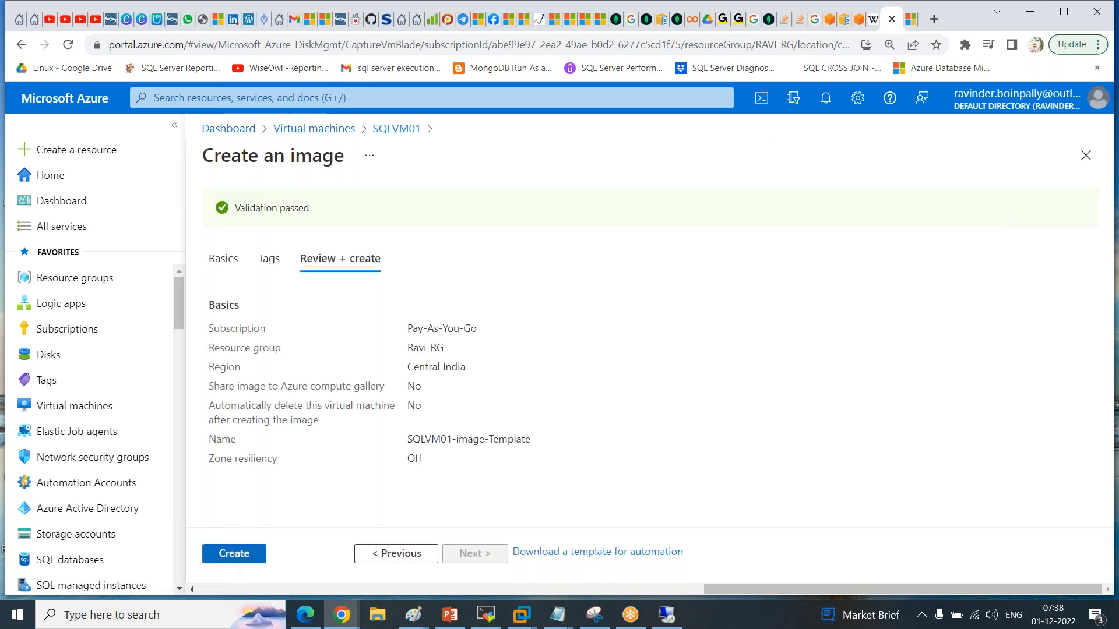
{"action": "left_click", "coordinate": [232, 554]}
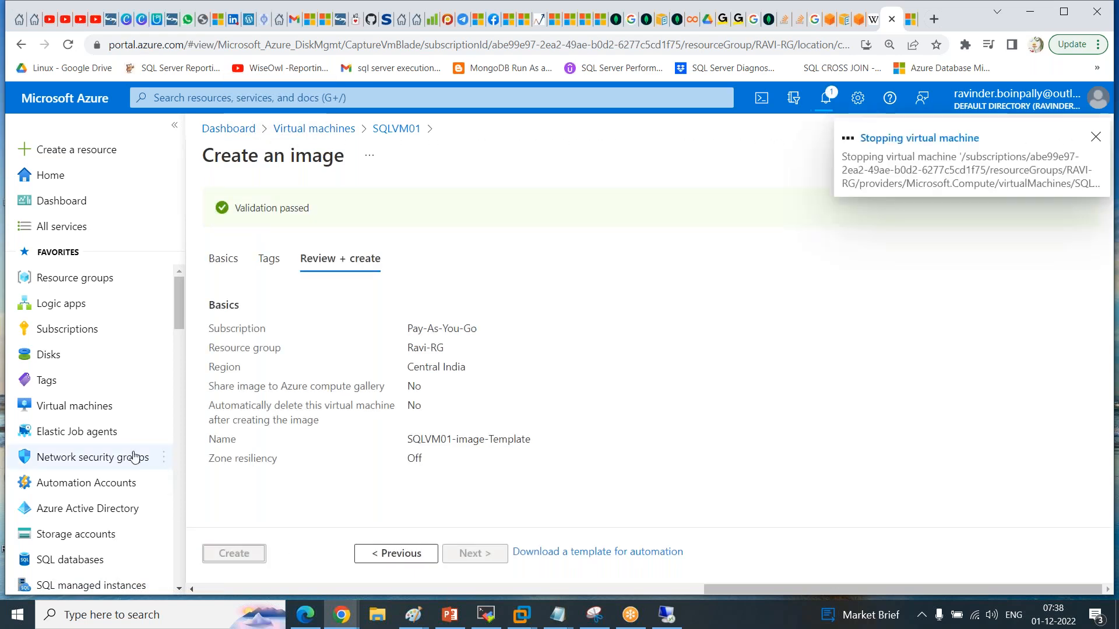
{"action": "scroll", "coordinate": [98, 433], "scroll_direction": "down", "scroll_amount": 1}
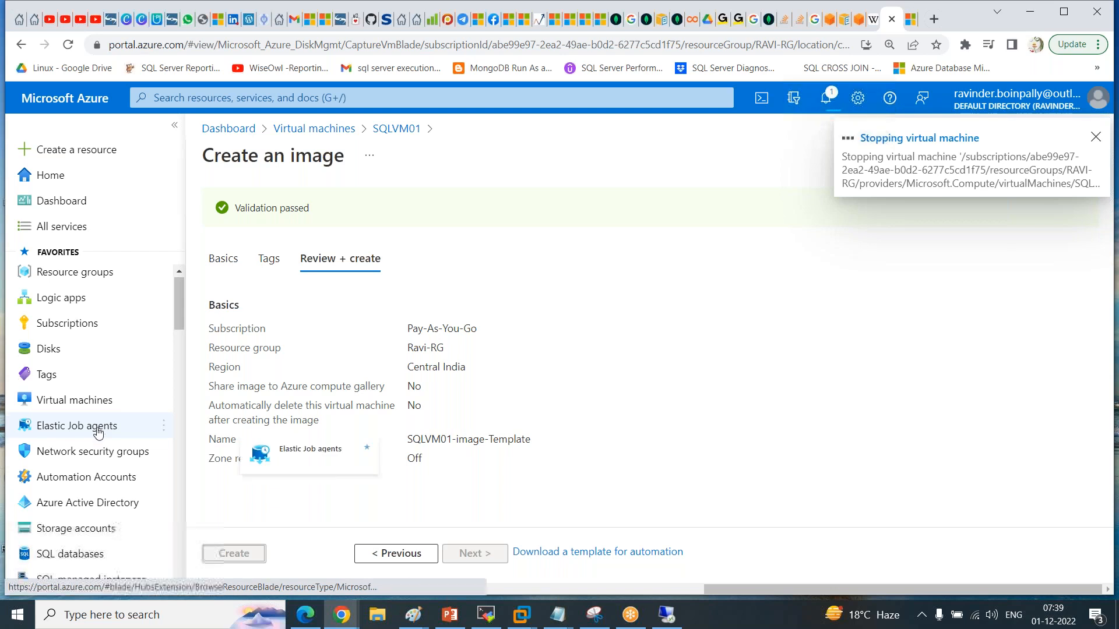
{"action": "scroll", "coordinate": [98, 433], "scroll_direction": "down", "scroll_amount": 6}
Move the Images shortcut higher in the Favorites sidebar
{"action": "left_click_drag", "start_coordinate": [61, 446], "coordinate": [59, 323]}
{"action": "scroll", "coordinate": [75, 554], "scroll_direction": "up", "scroll_amount": 3}
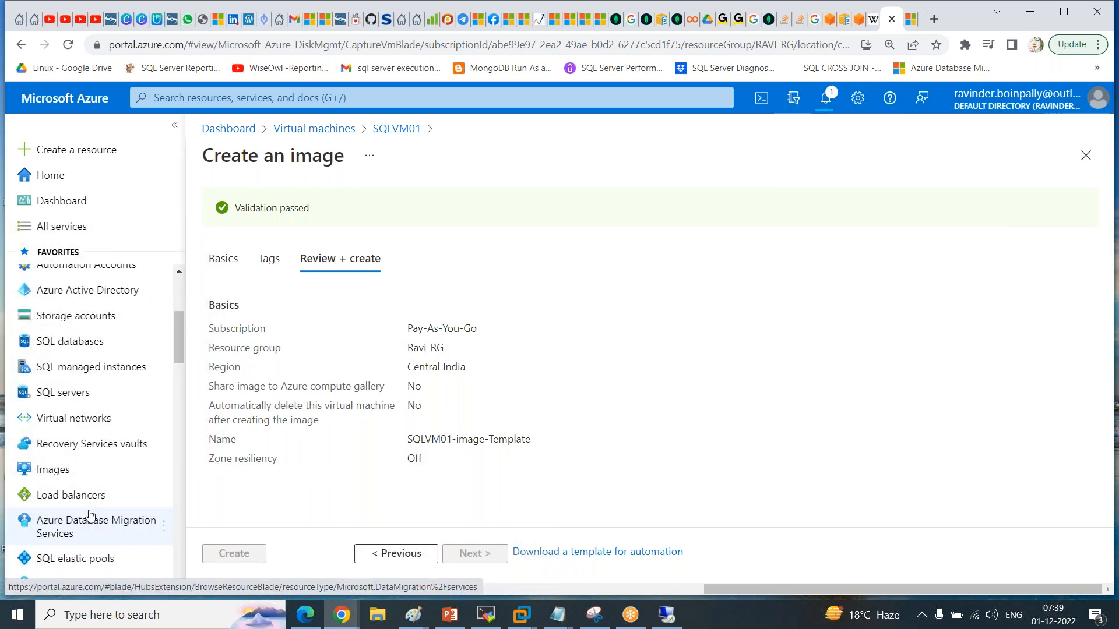
{"action": "left_click_drag", "start_coordinate": [55, 540], "coordinate": [57, 390]}
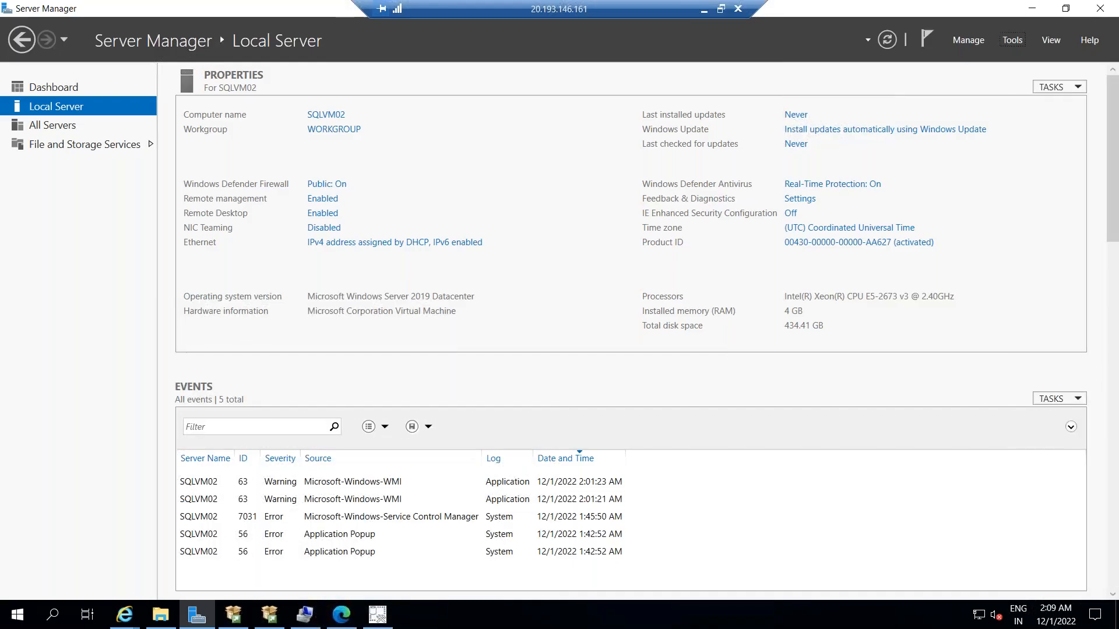
Bring up the SSMS 18.12.1 installer and close it once setup has completed
{"action": "left_click", "coordinate": [378, 615]}
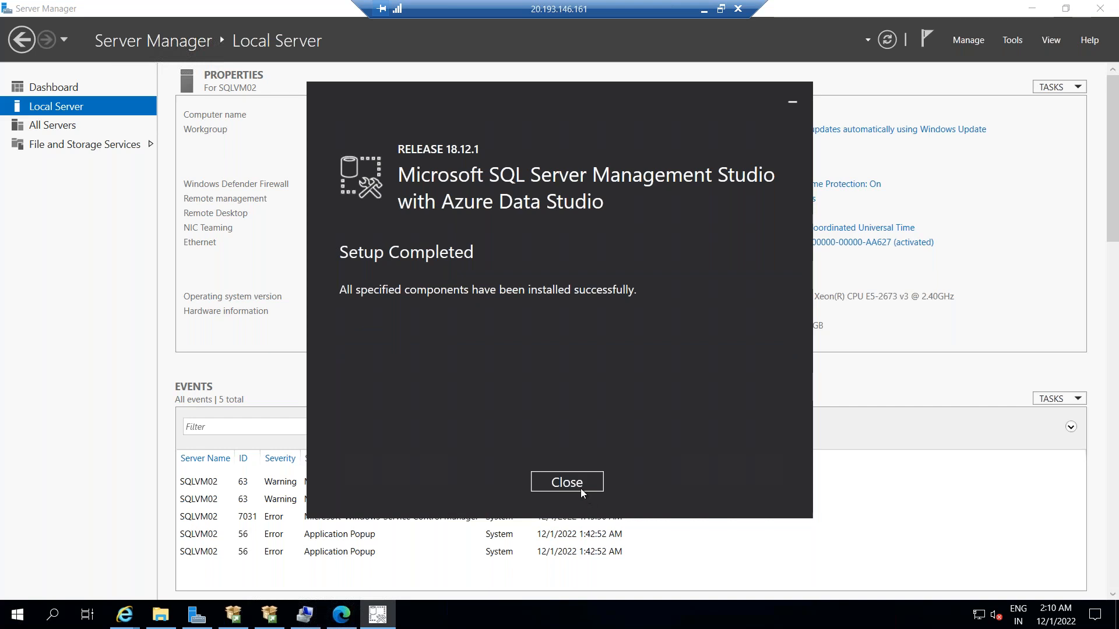
{"action": "left_click", "coordinate": [568, 488]}
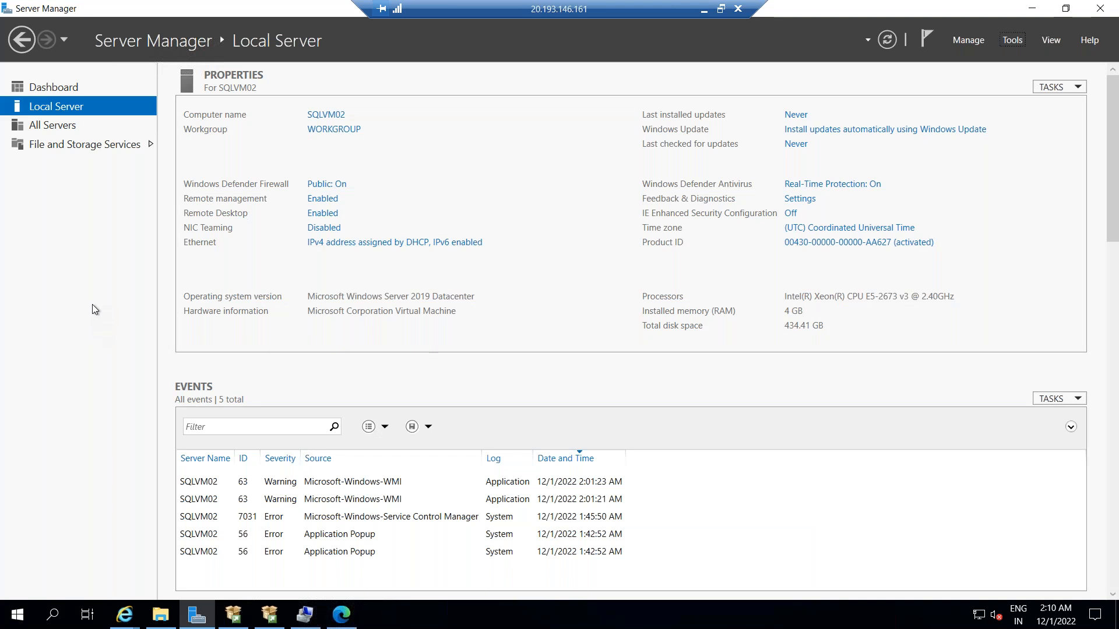
Launch SQL Server Management Studio by searching 'ssms'
{"action": "left_click", "coordinate": [62, 621]}
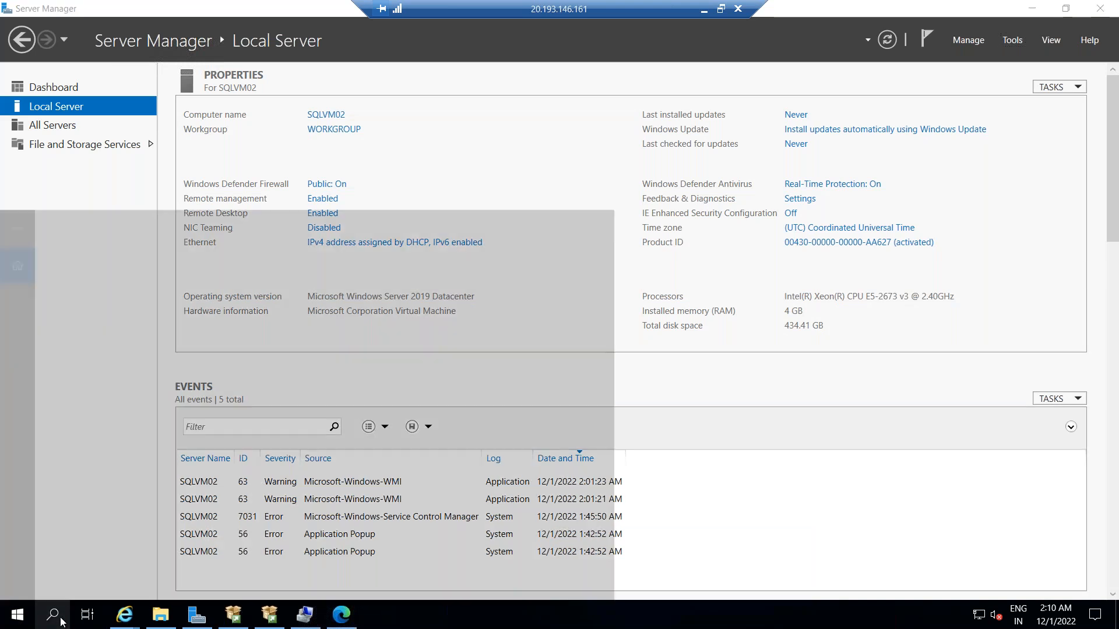
{"action": "type", "text": "s"}
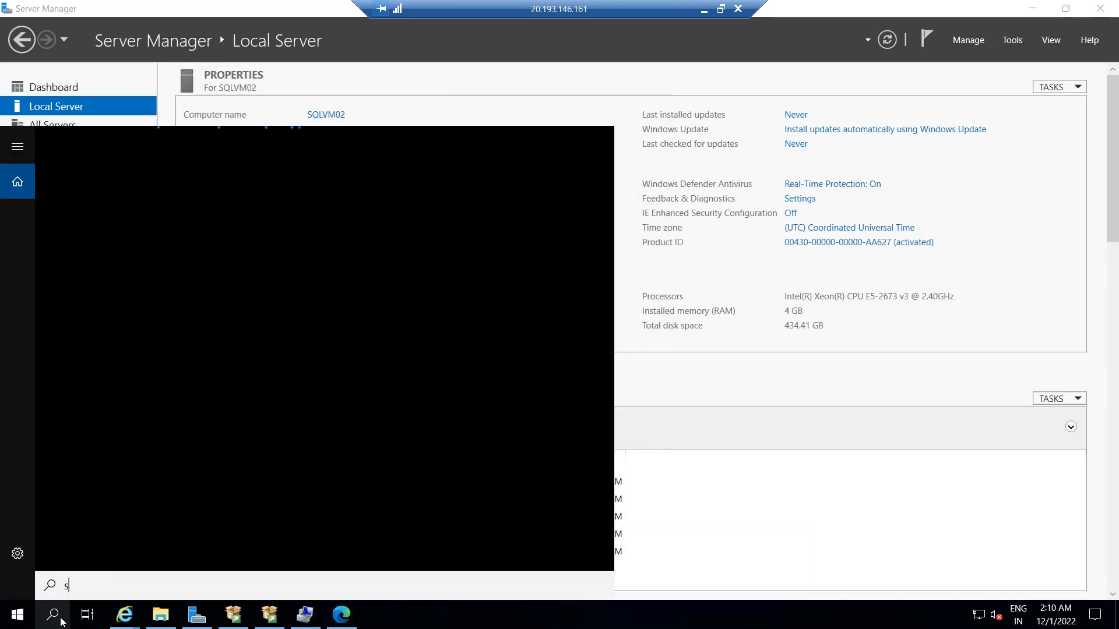
{"action": "type", "text": "sms"}
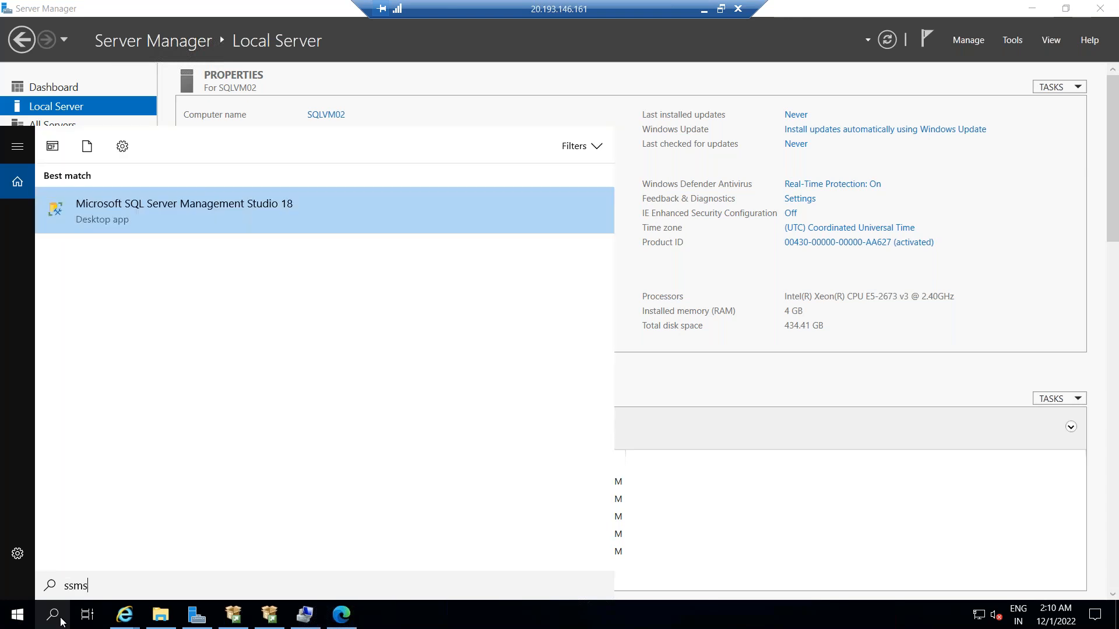
{"action": "key", "text": "Return"}
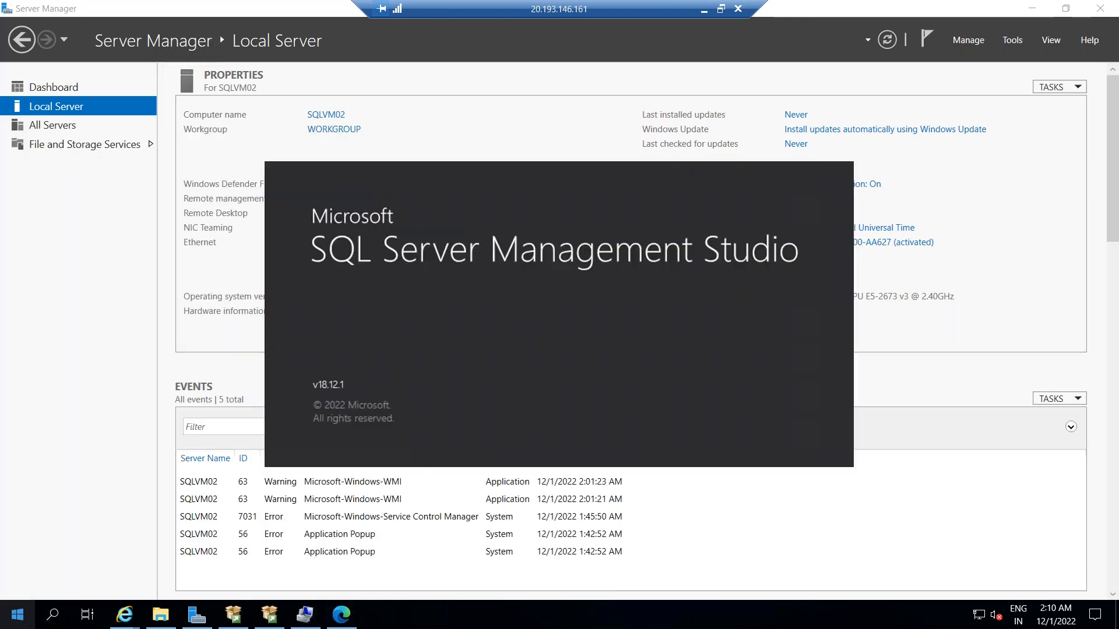
Confirm G:\Data is empty and G:\MSSQL holds MSSQL16.MSSQLSERVER on Sqldata (G:)
{"action": "left_click", "coordinate": [164, 621]}
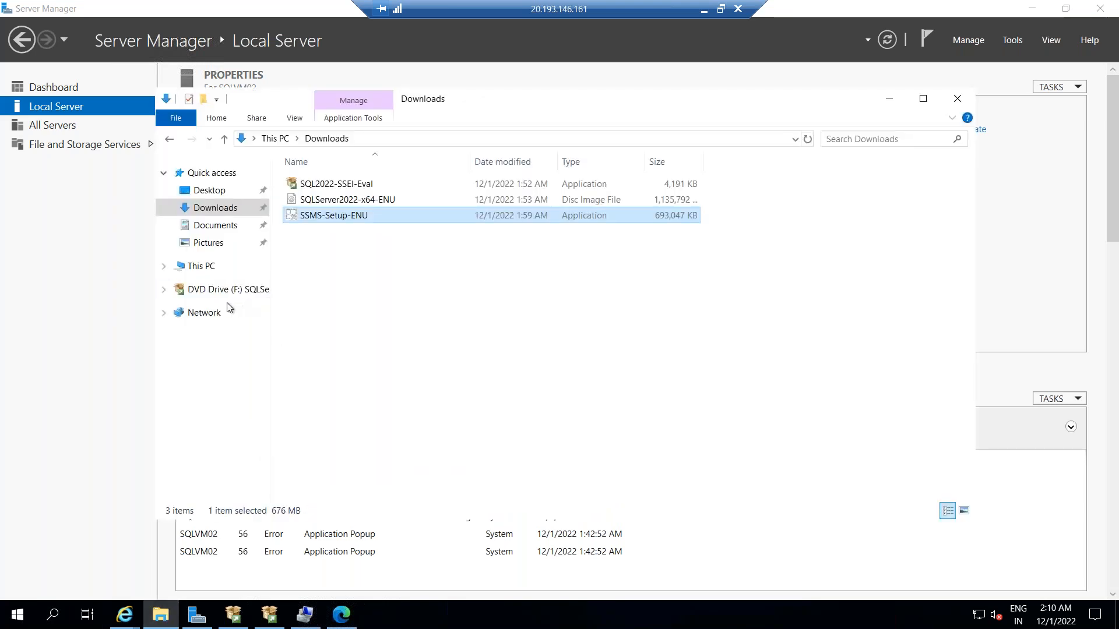
{"action": "left_click", "coordinate": [200, 267]}
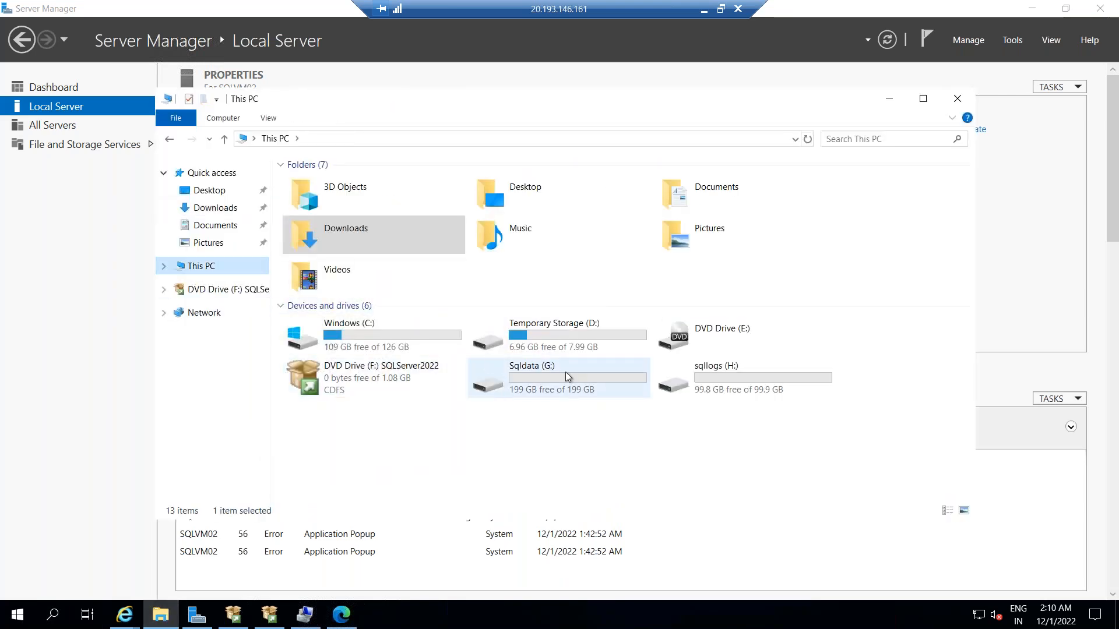
{"action": "double_click", "coordinate": [582, 379]}
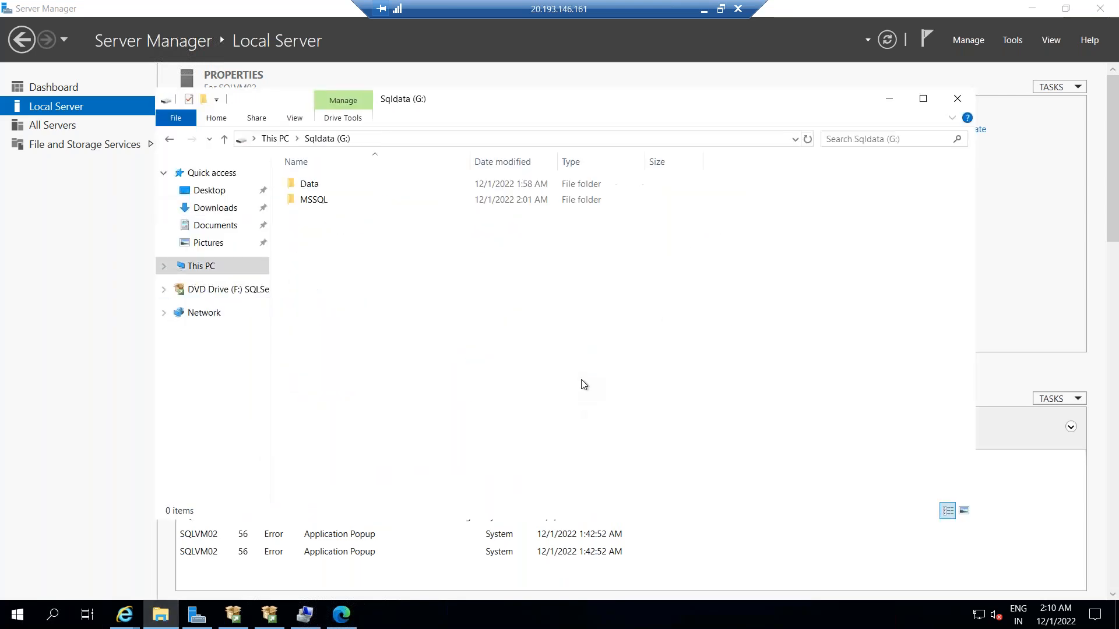
{"action": "double_click", "coordinate": [336, 191]}
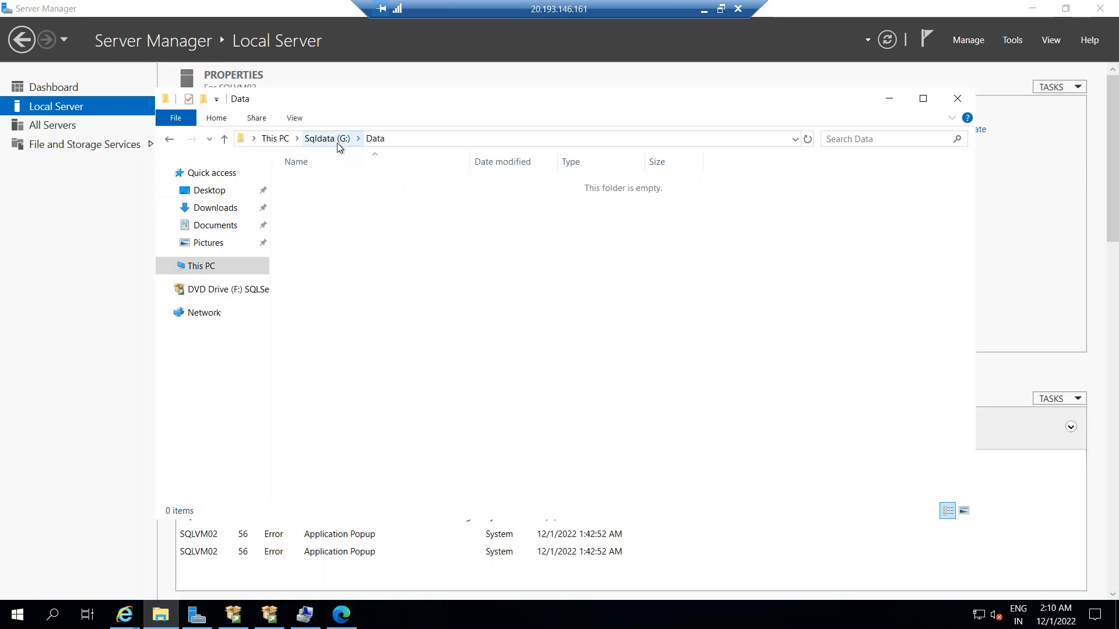
{"action": "left_click", "coordinate": [337, 142]}
{"action": "double_click", "coordinate": [337, 198]}
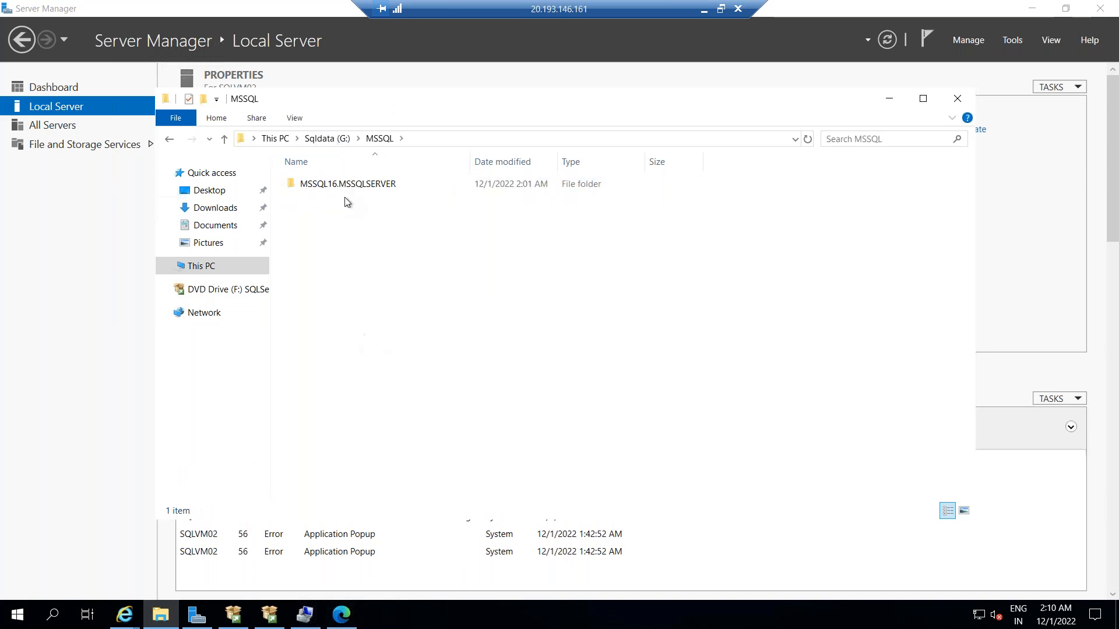
{"action": "key", "text": "BackSpace"}
{"action": "double_click", "coordinate": [328, 185]}
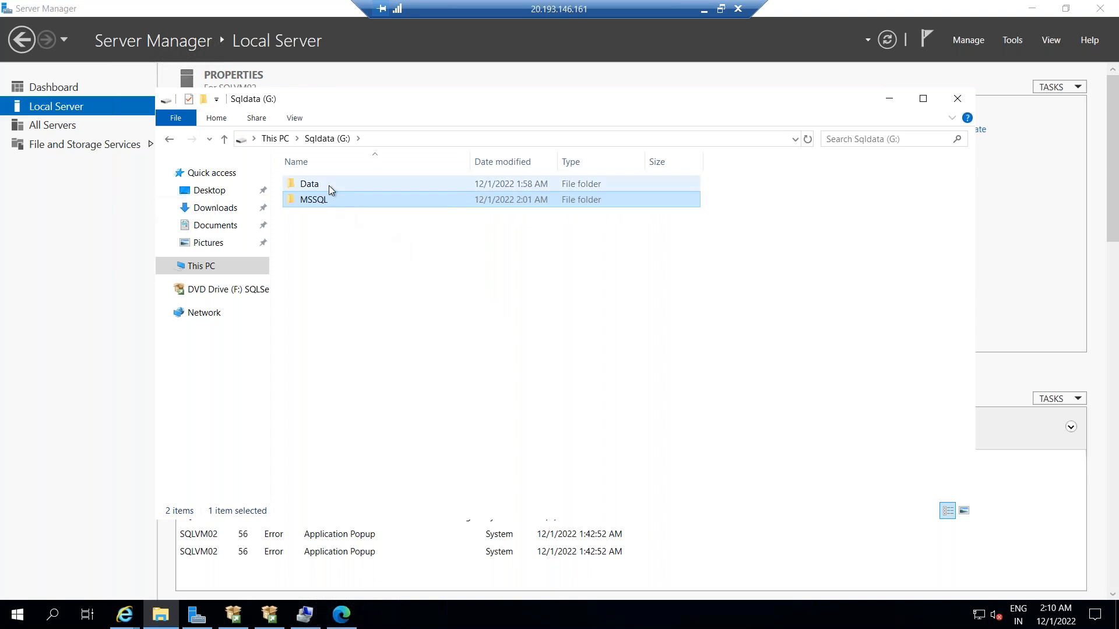
Confirm H:\SQLlogs on sqllogs (H:) is empty, then show the desktop
{"action": "key", "text": "super+e"}
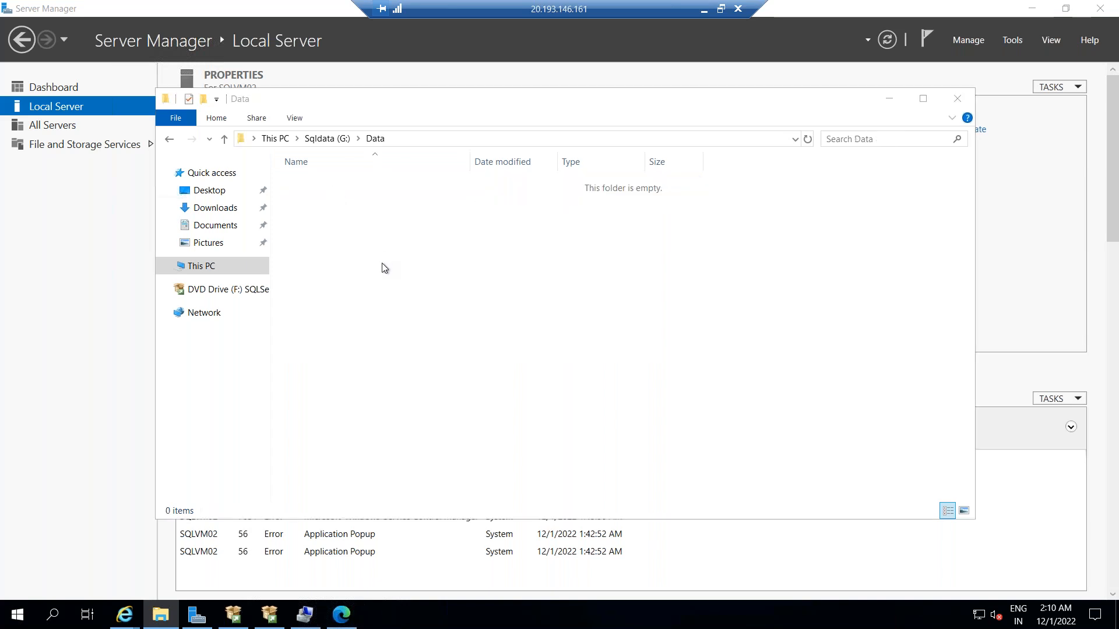
{"action": "left_click", "coordinate": [232, 285]}
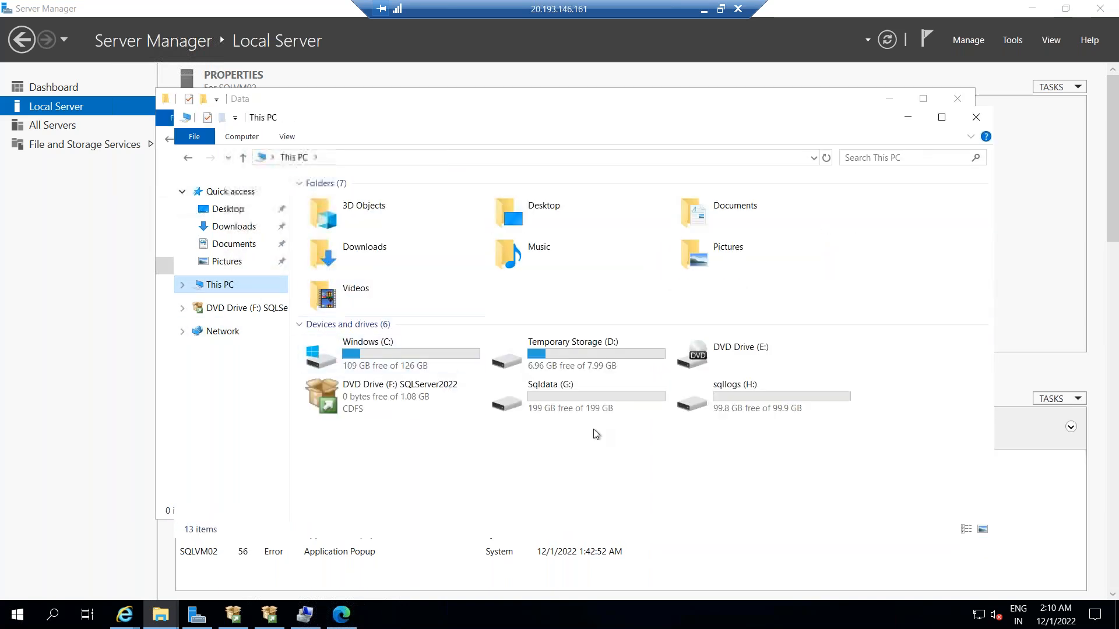
{"action": "double_click", "coordinate": [749, 405]}
{"action": "double_click", "coordinate": [355, 208]}
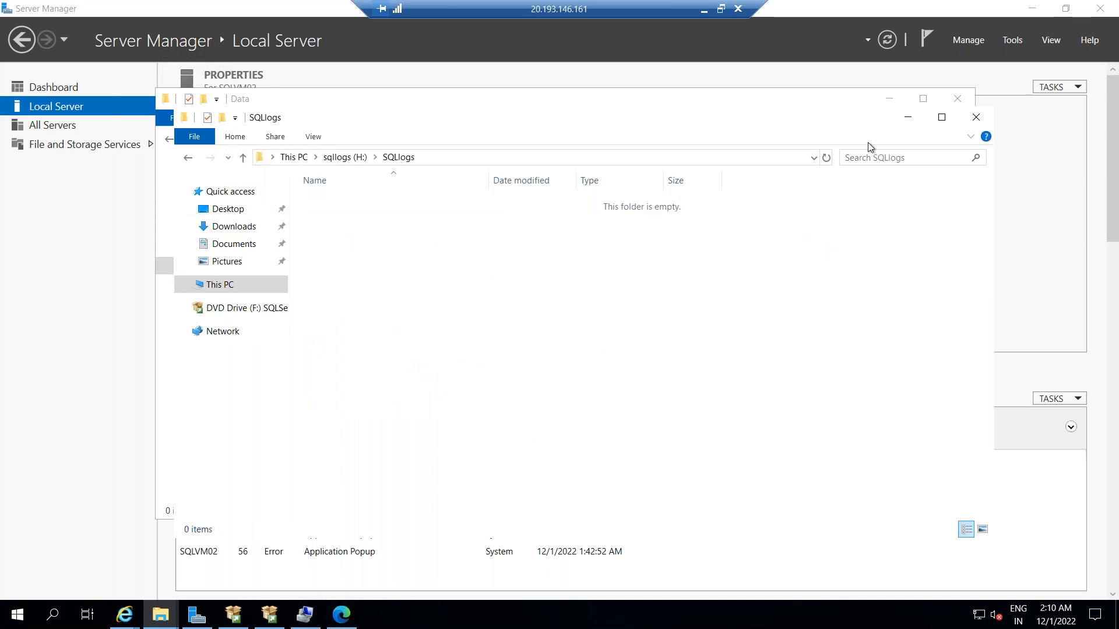
{"action": "key", "text": "super+d"}
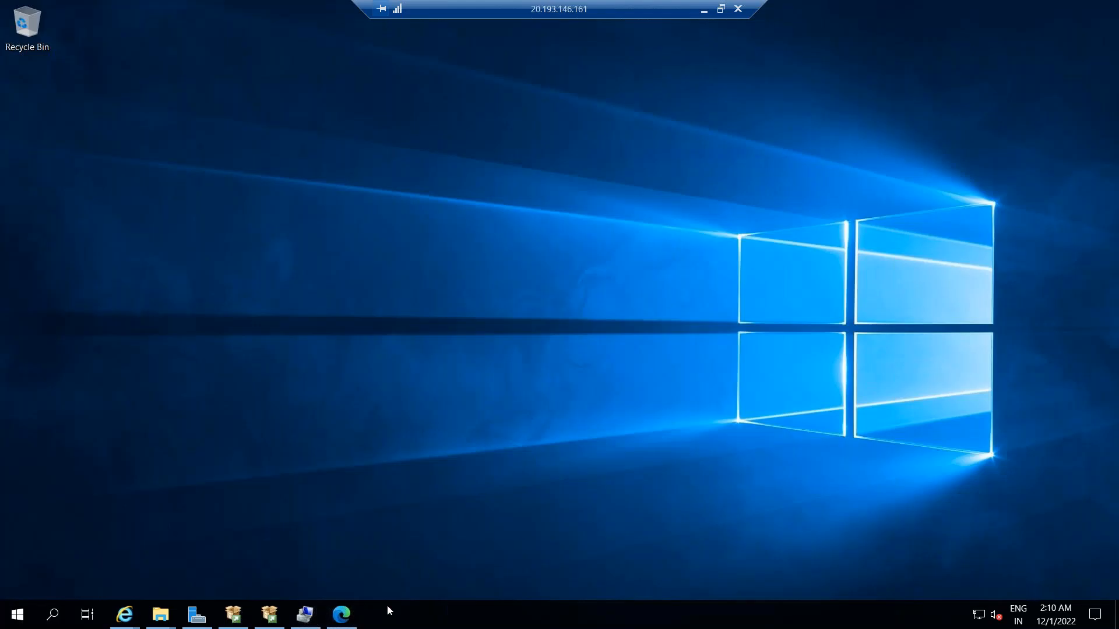
Refresh the desktop and close the Edge browser window
{"action": "right_click", "coordinate": [740, 152]}
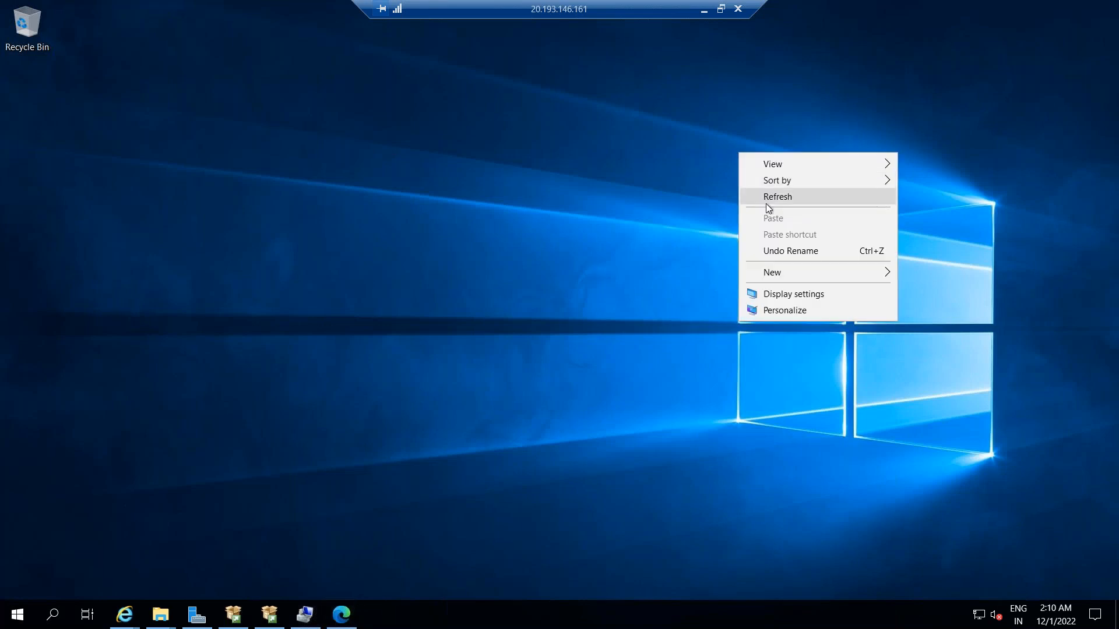
{"action": "left_click", "coordinate": [773, 197]}
{"action": "right_click", "coordinate": [522, 159]}
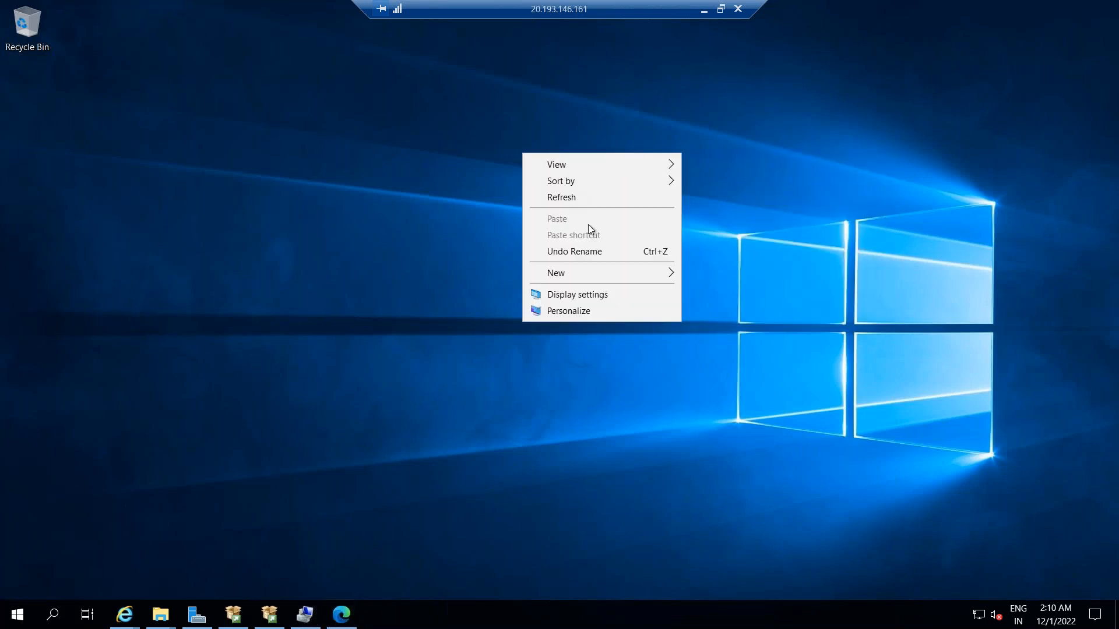
{"action": "left_click", "coordinate": [572, 197]}
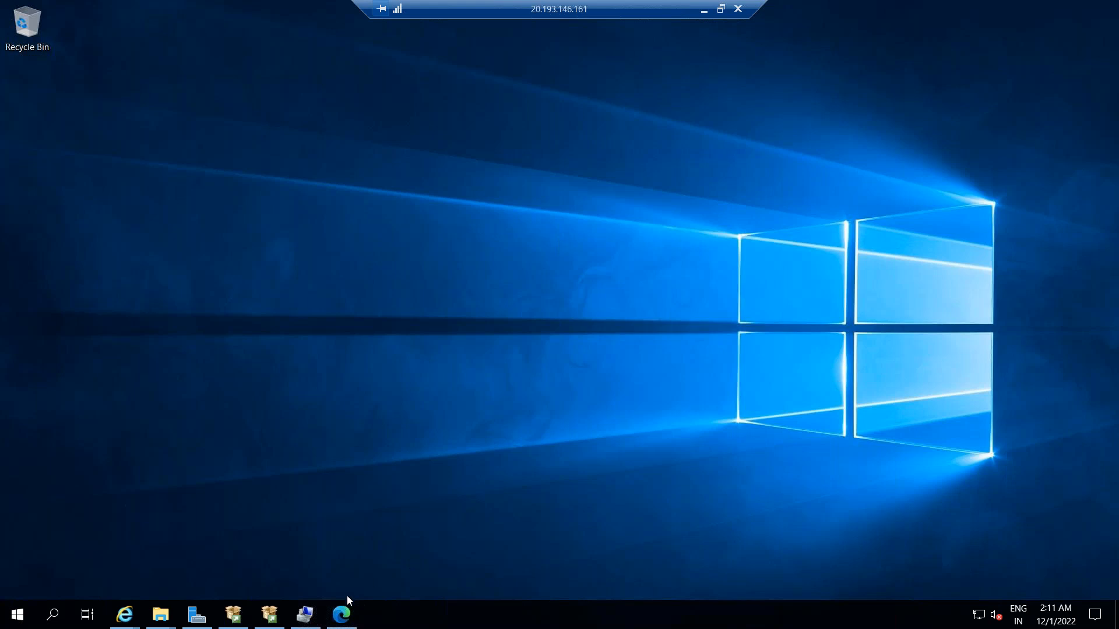
{"action": "left_click", "coordinate": [346, 616]}
{"action": "left_click", "coordinate": [1106, 8]}
{"action": "right_click", "coordinate": [686, 184]}
{"action": "left_click", "coordinate": [722, 228]}
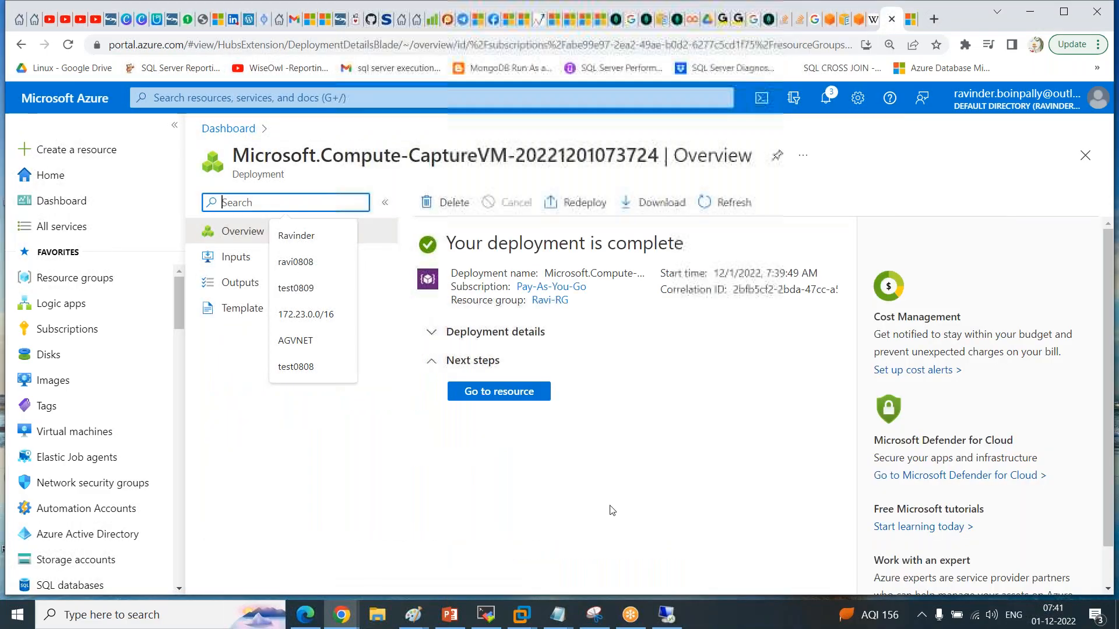
Connect Management Studio to SQLVM02 and create the TEST database
{"action": "left_click", "coordinate": [667, 615]}
{"action": "left_click", "coordinate": [516, 329]}
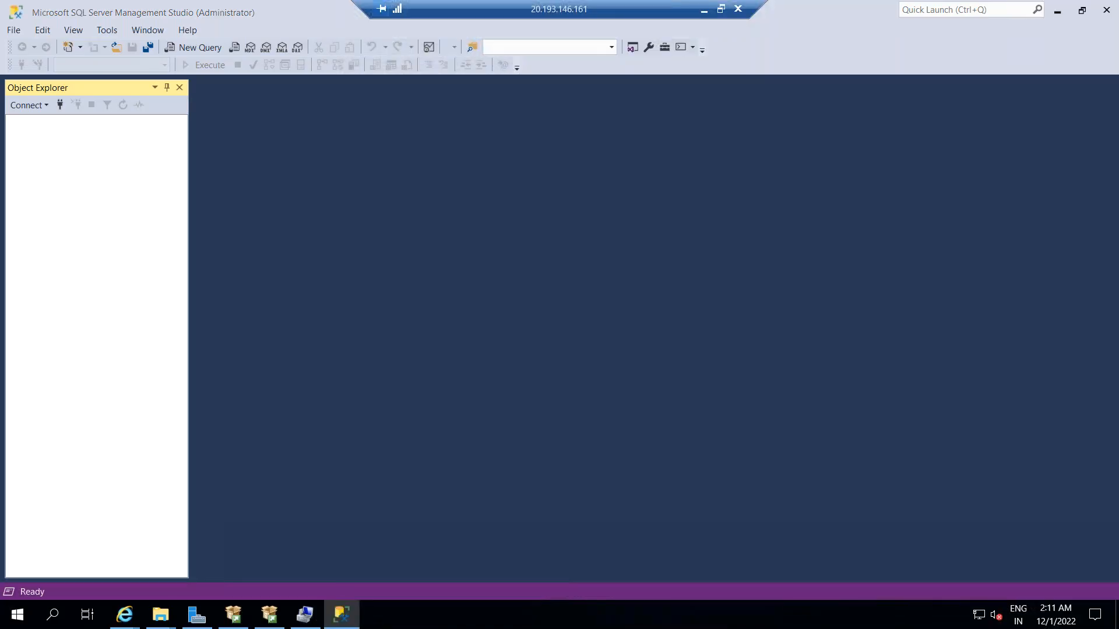
{"action": "left_click", "coordinate": [24, 135]}
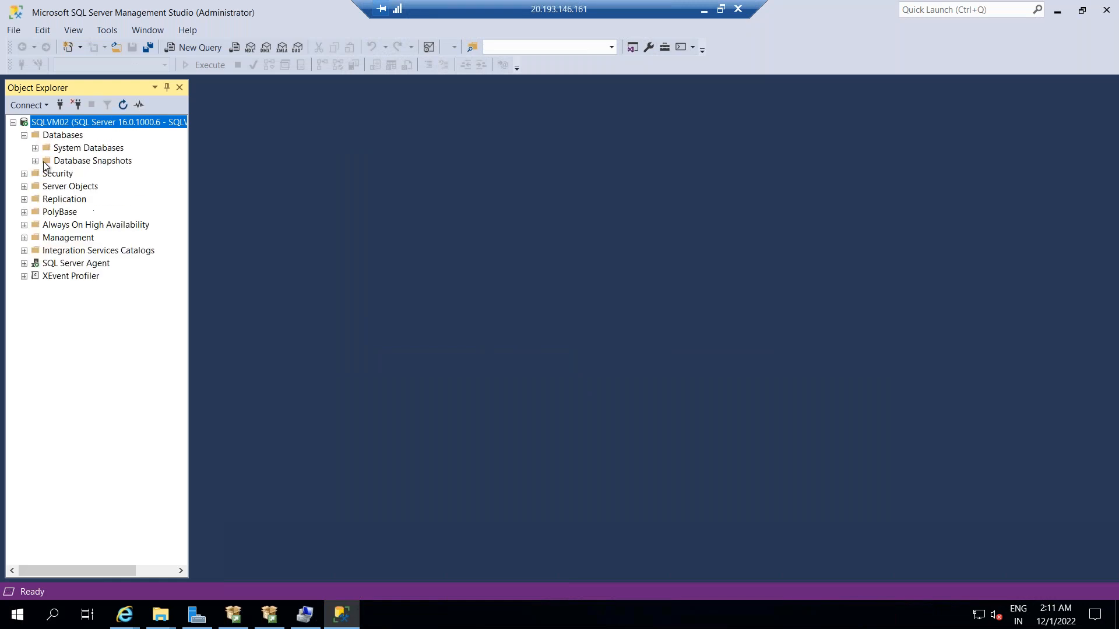
{"action": "right_click", "coordinate": [70, 140]}
{"action": "left_click", "coordinate": [122, 148]}
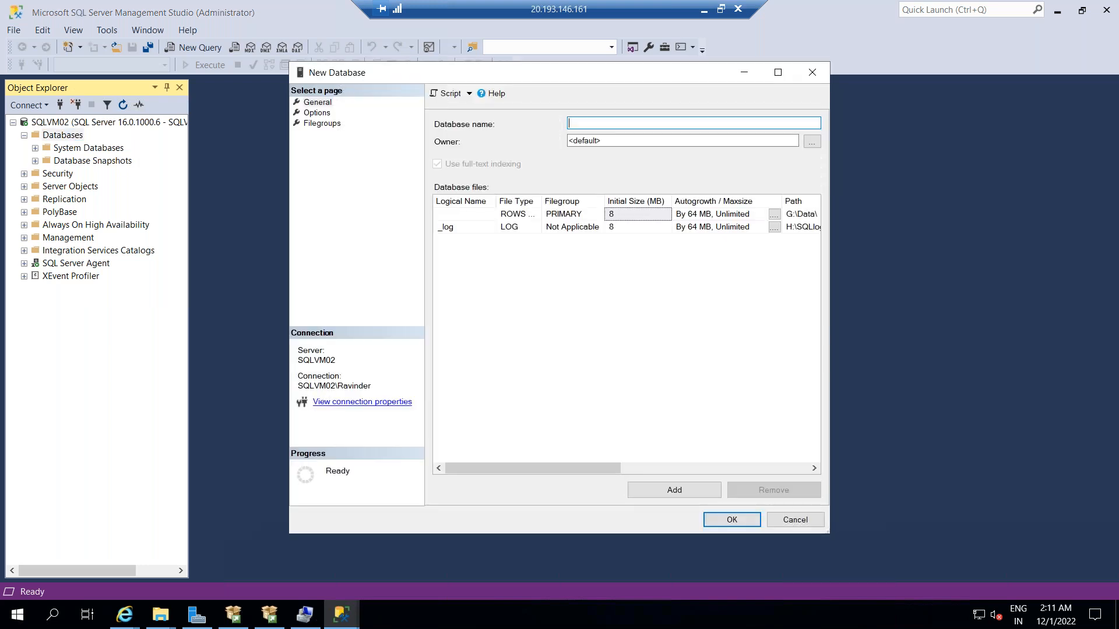
{"action": "type", "text": "TEST"}
{"action": "left_click", "coordinate": [730, 520]}
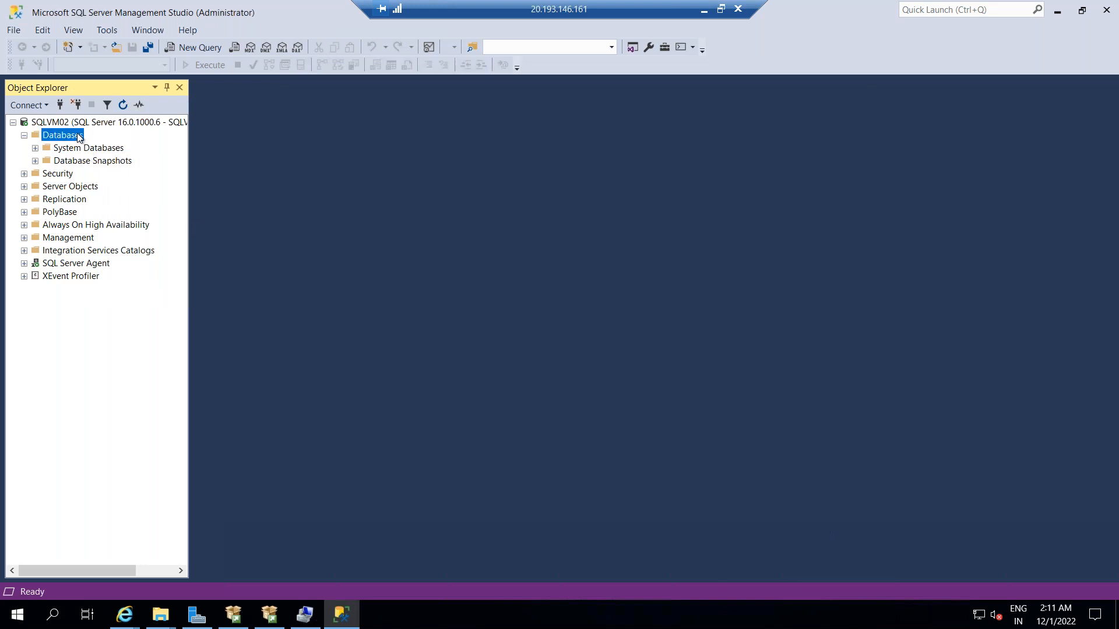
Create the LAB and CLASS databases
{"action": "right_click", "coordinate": [77, 134]}
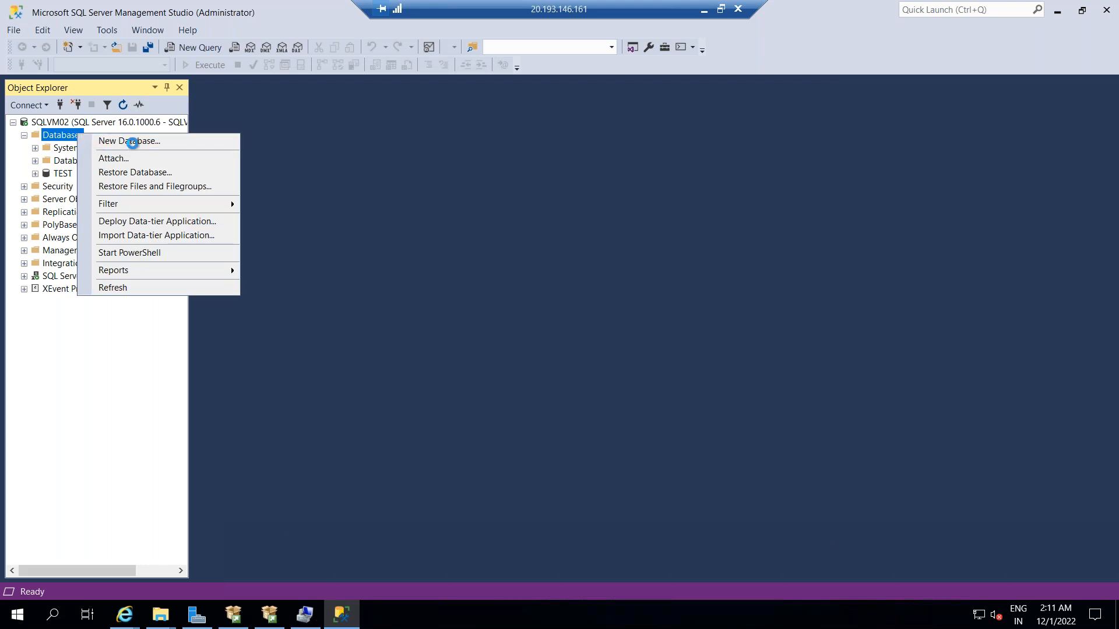
{"action": "left_click", "coordinate": [132, 141]}
{"action": "type", "text": "LAB"}
{"action": "left_click", "coordinate": [732, 520]}
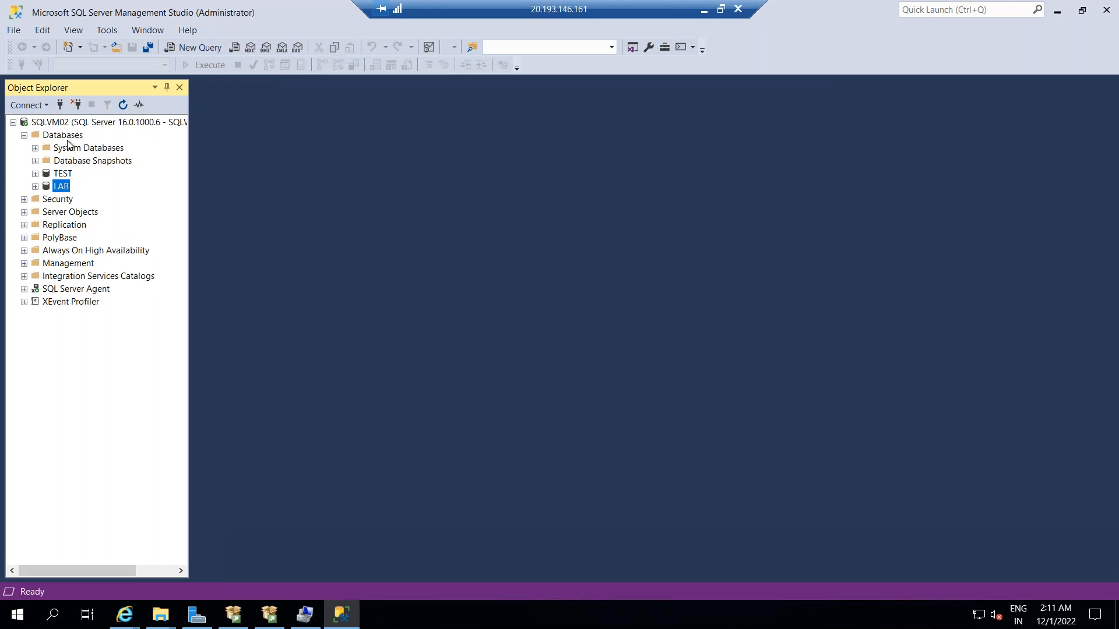
{"action": "right_click", "coordinate": [70, 135]}
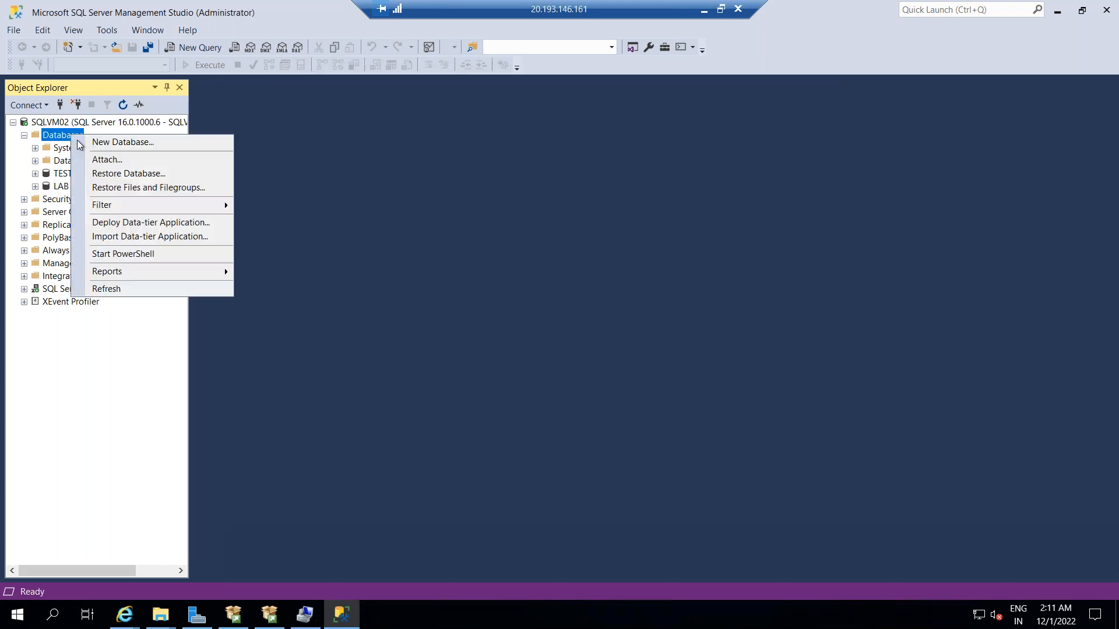
{"action": "left_click", "coordinate": [124, 142]}
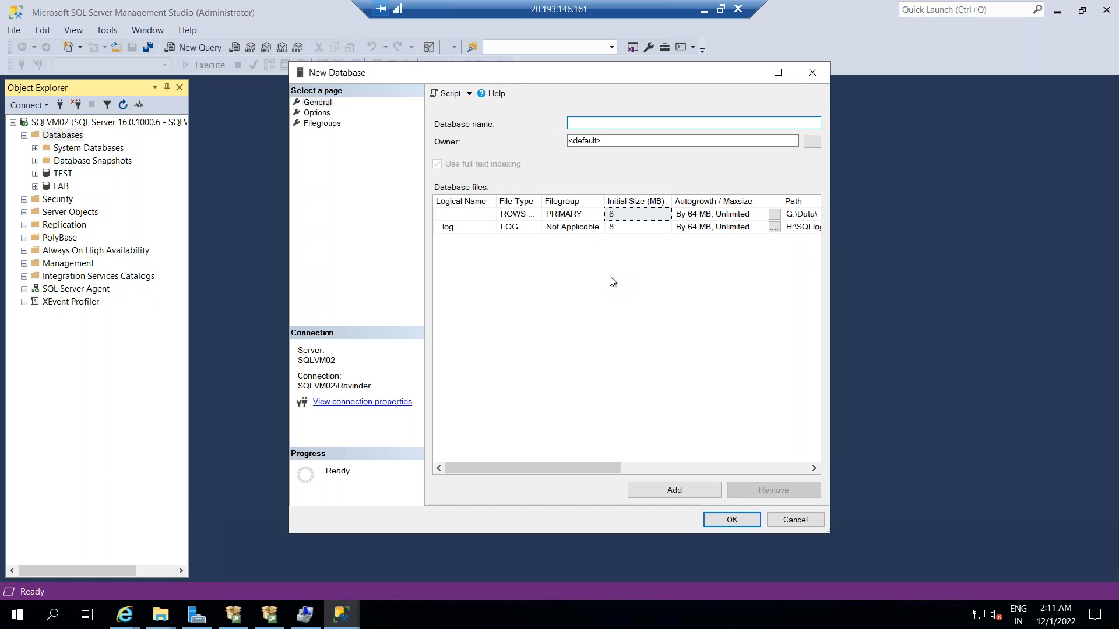
{"action": "type", "text": "CLASS"}
{"action": "key", "text": "Return"}
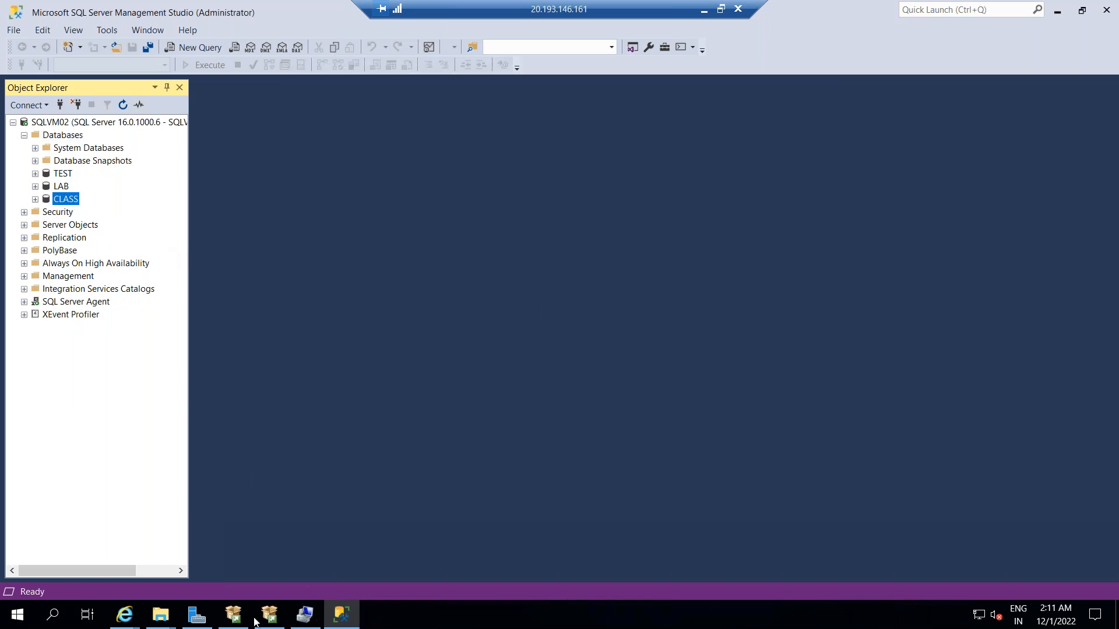
Check the Data and SQLlogs folder windows, then return to Management Studio
{"action": "mouse_move", "coordinate": [153, 627]}
{"action": "left_click", "coordinate": [103, 579]}
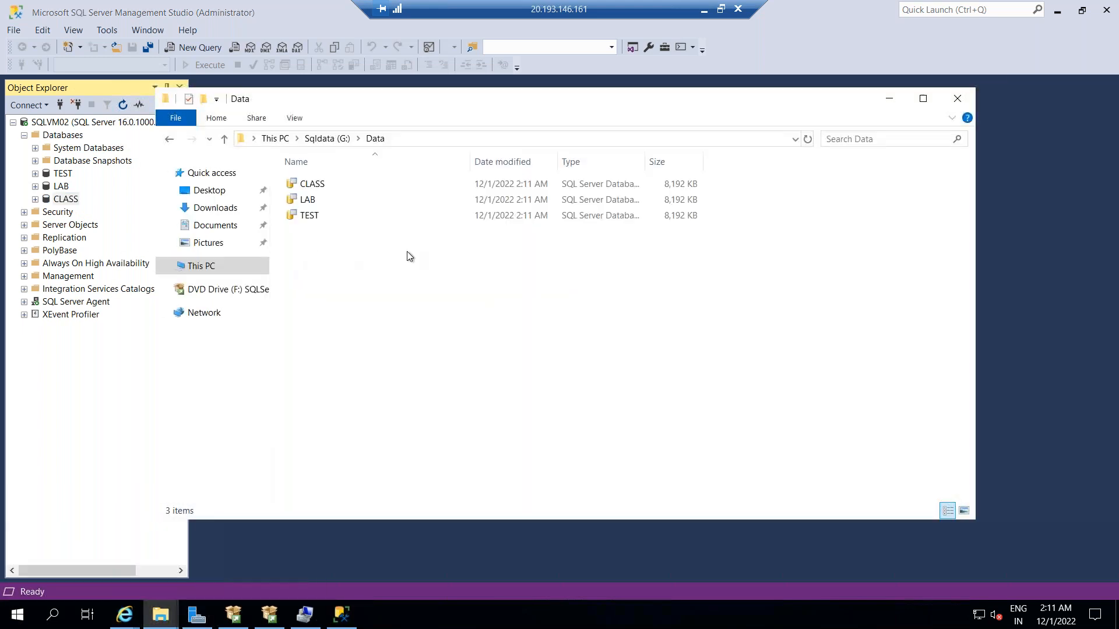
{"action": "mouse_move", "coordinate": [166, 620]}
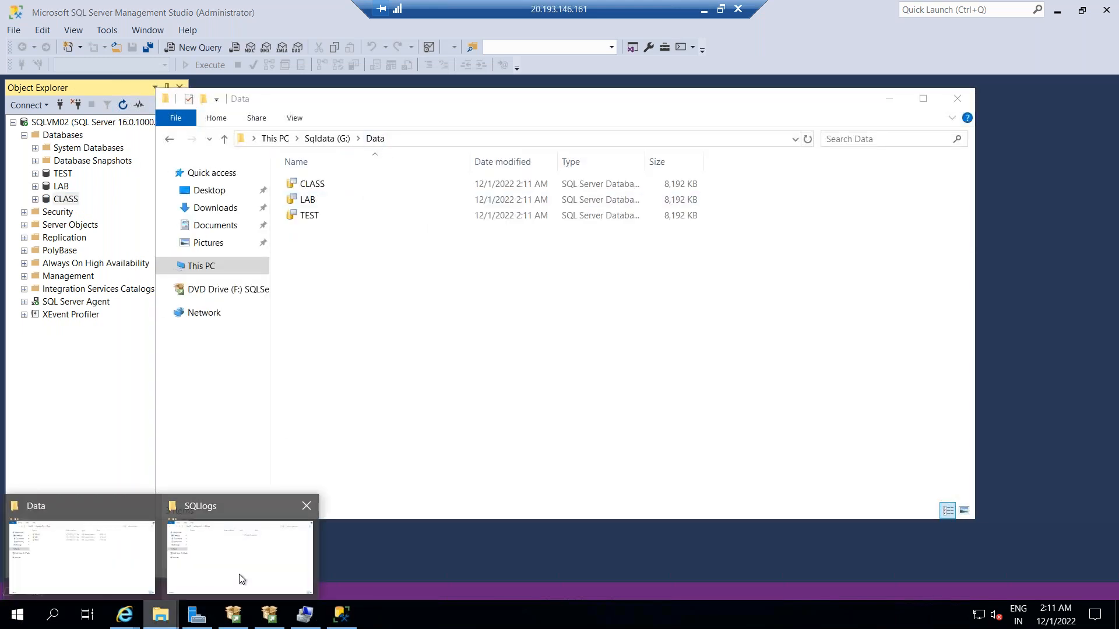
{"action": "left_click", "coordinate": [239, 579]}
{"action": "left_click", "coordinate": [341, 615]}
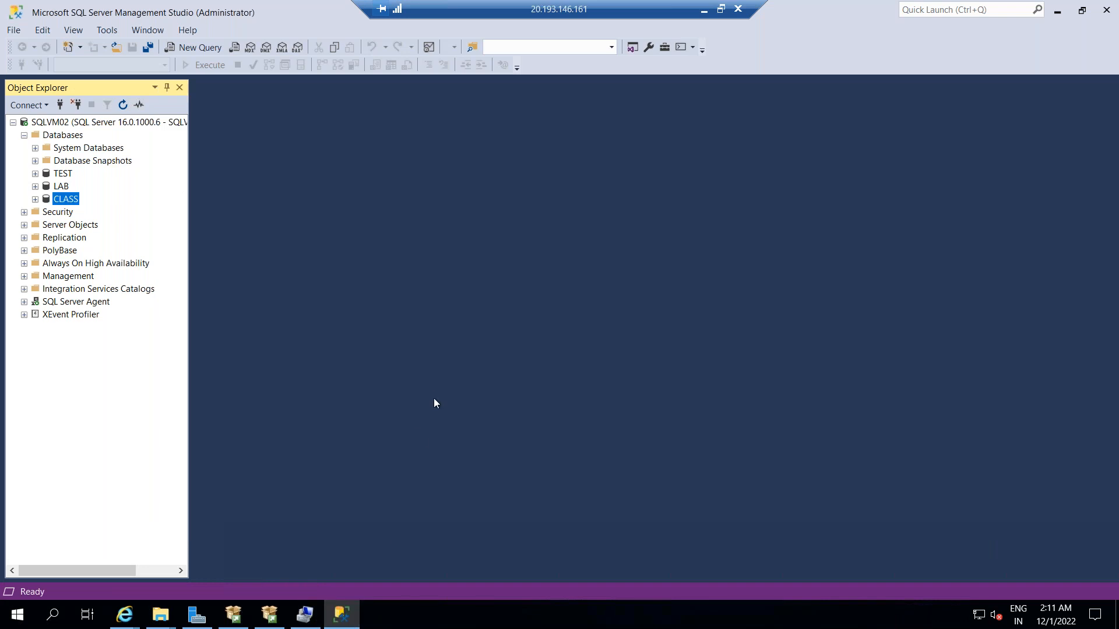
Open a new query against TEST and begin typing the create statement
{"action": "left_click", "coordinate": [62, 173]}
{"action": "right_click", "coordinate": [64, 173]}
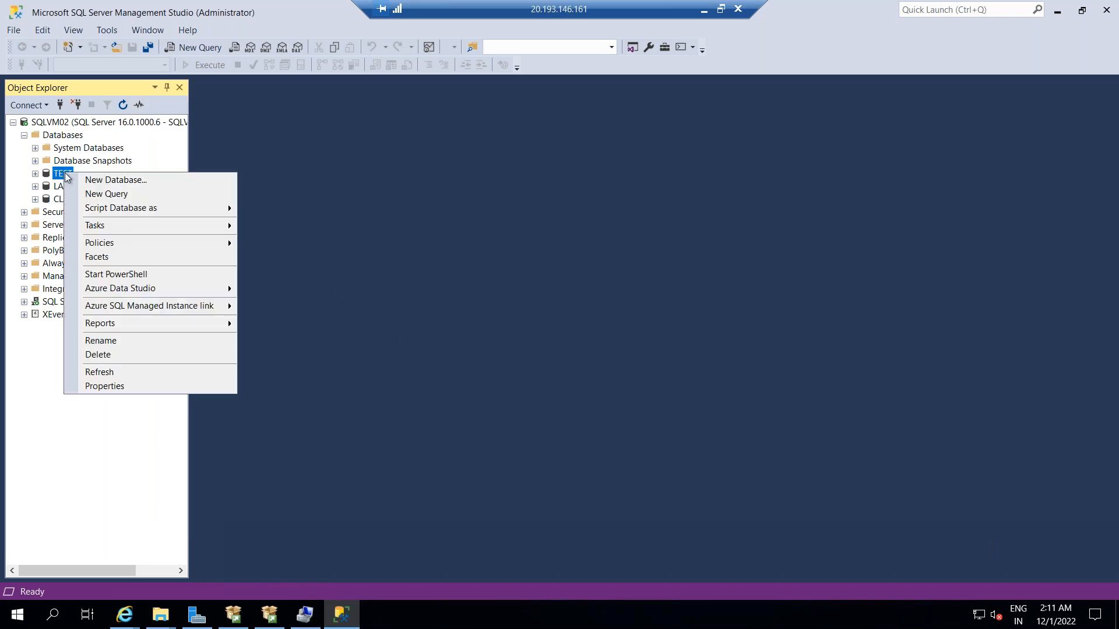
{"action": "left_click", "coordinate": [109, 194]}
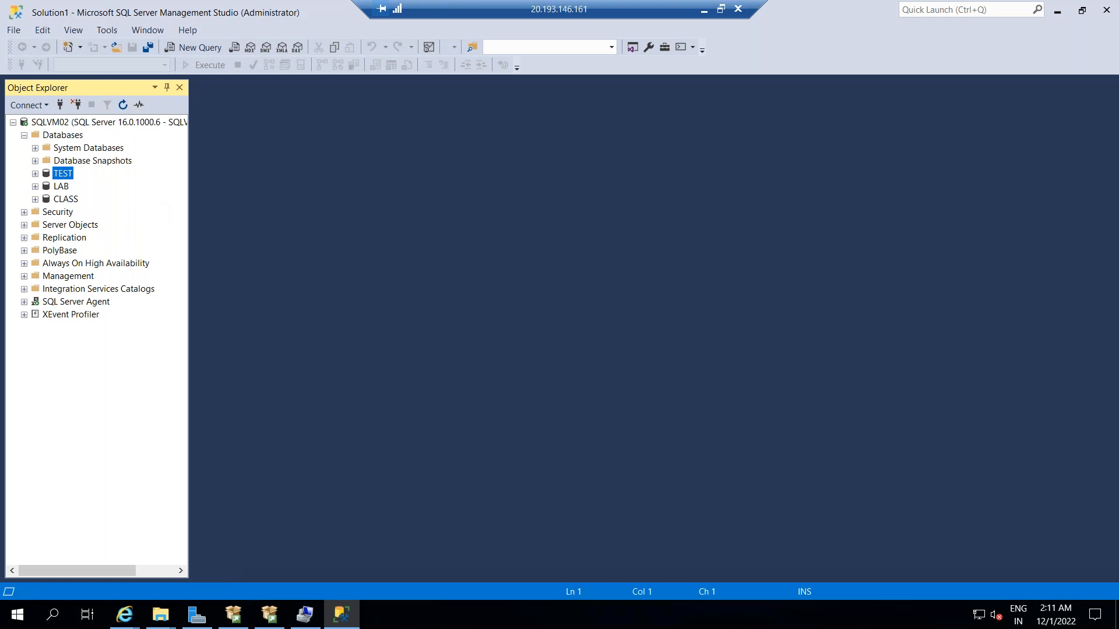
{"action": "type", "text": "crate"}
{"action": "key", "text": "BackSpace"}
{"action": "key", "text": "BackSpace"}
{"action": "key", "text": "BackSpace"}
Write CREATE TABLE student with sno int, sname varchar(100) and saddress varchar(100)
{"action": "type", "text": "eate table tst"}
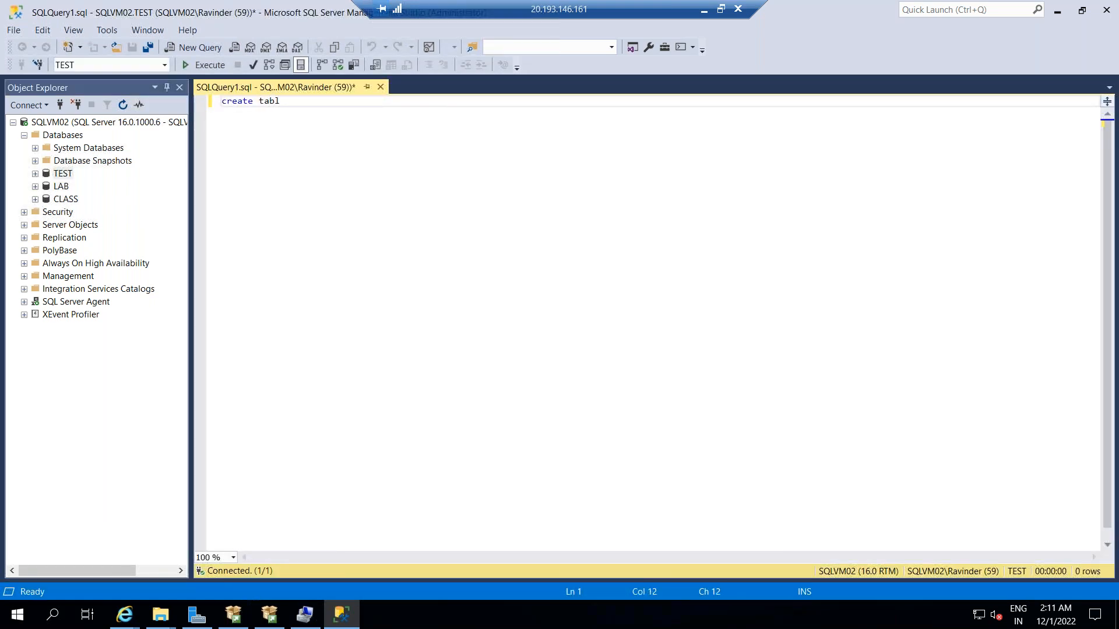
{"action": "key", "text": "BackSpace"}
{"action": "key", "text": "BackSpace"}
{"action": "key", "text": "BackSpace"}
{"action": "type", "text": "student "}
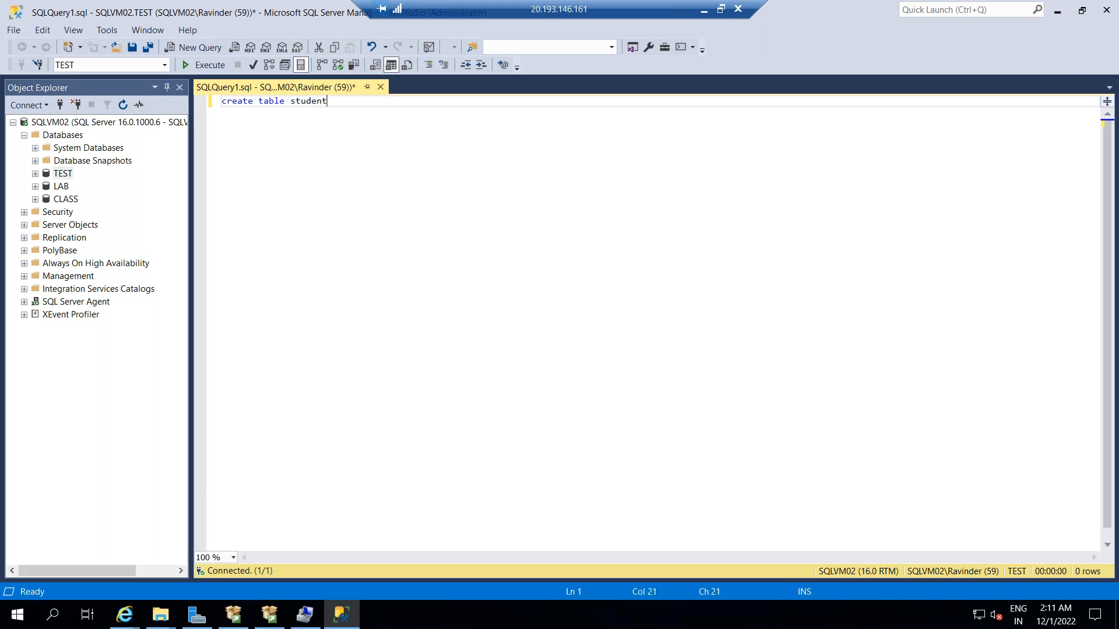
{"action": "type", "text": "()sno int,"}
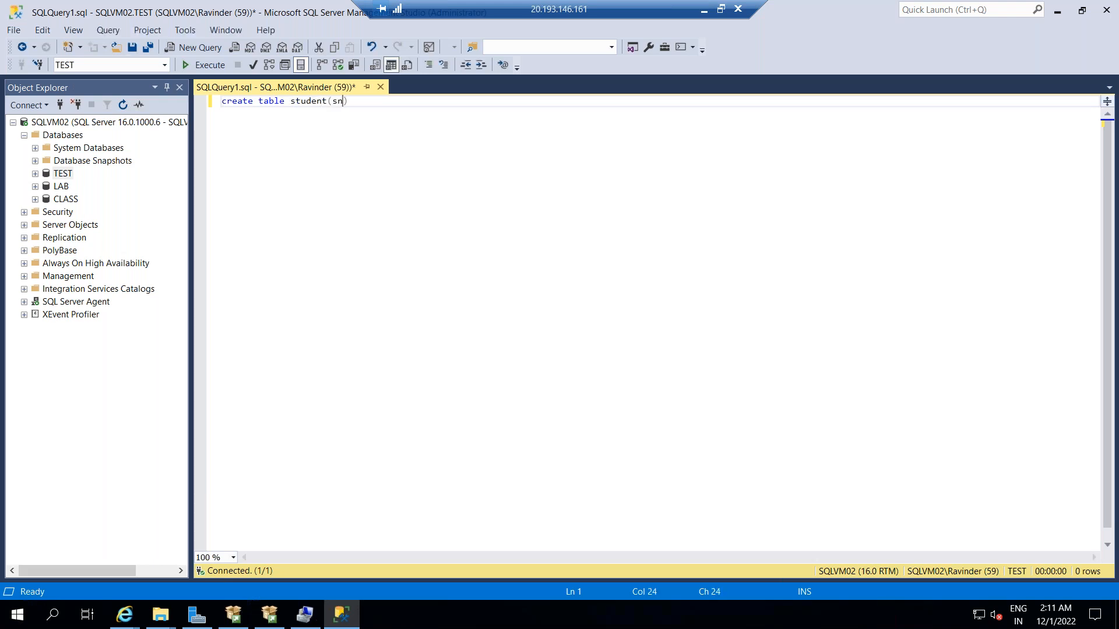
{"action": "type", "text": " sname varcahr"}
{"action": "key", "text": "BackSpace"}
{"action": "key", "text": "BackSpace"}
{"action": "key", "text": "BackSpace"}
{"action": "type", "text": "j"}
{"action": "key", "text": "BackSpace"}
{"action": "type", "text": "har()"}
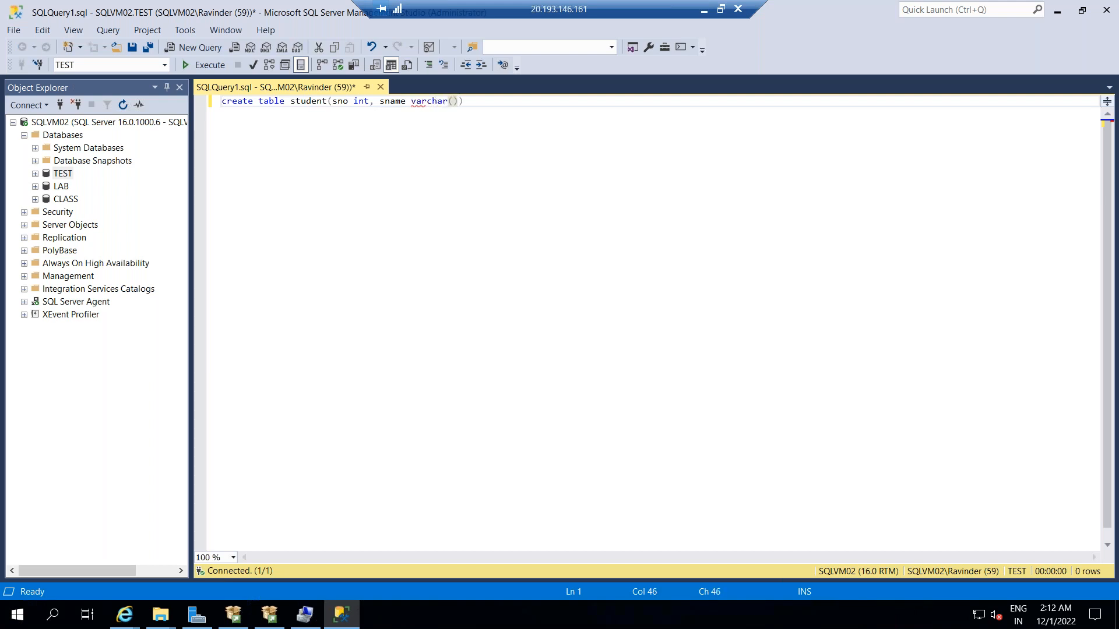
{"action": "key", "text": "Left"}
{"action": "type", "text": "100"}
{"action": "key", "text": "Right"}
{"action": "type", "text": ",saddress varchar"}
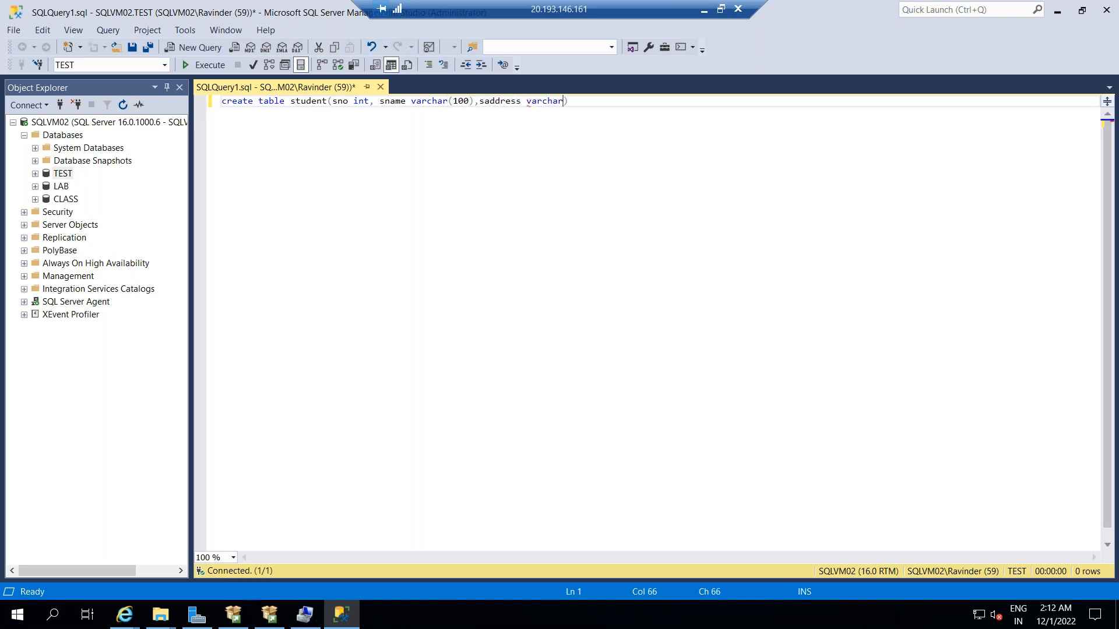
{"action": "type", "text": "(100"}
{"action": "key", "text": "Right"}
{"action": "key", "text": "Return"}
{"action": "key", "text": "Return"}
Add an INSERT INTO student row with id 1, a sample name and 'hyderabad', then go
{"action": "type", "text": "insert into"}
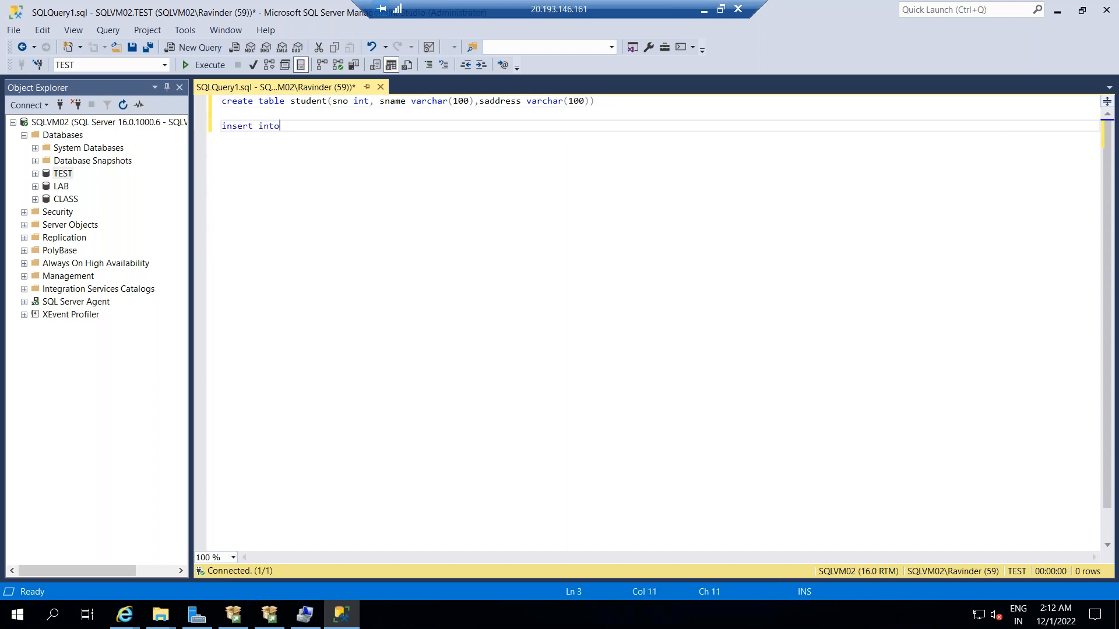
{"action": "type", "text": " stud"}
{"action": "key", "text": "Tab"}
{"action": "type", "text": "values(1,)"}
{"action": "key", "text": "Left"}
{"action": "type", "text": "1,''"}
{"action": "key", "text": "Left"}
{"action": "type", "text": "Giridh"}
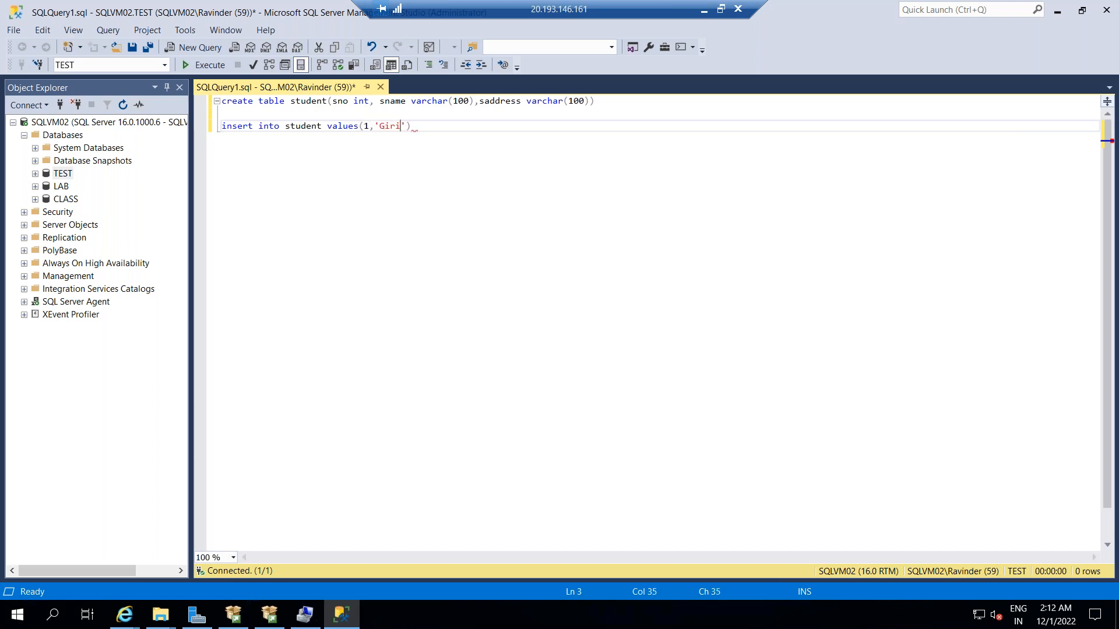
{"action": "type", "text": "ar"}
{"action": "key", "text": "Right"}
{"action": "type", "text": ",'Giridhar','hyderabad"}
{"action": "key", "text": "End"}
{"action": "key", "text": "Return"}
{"action": "type", "text": "go"}
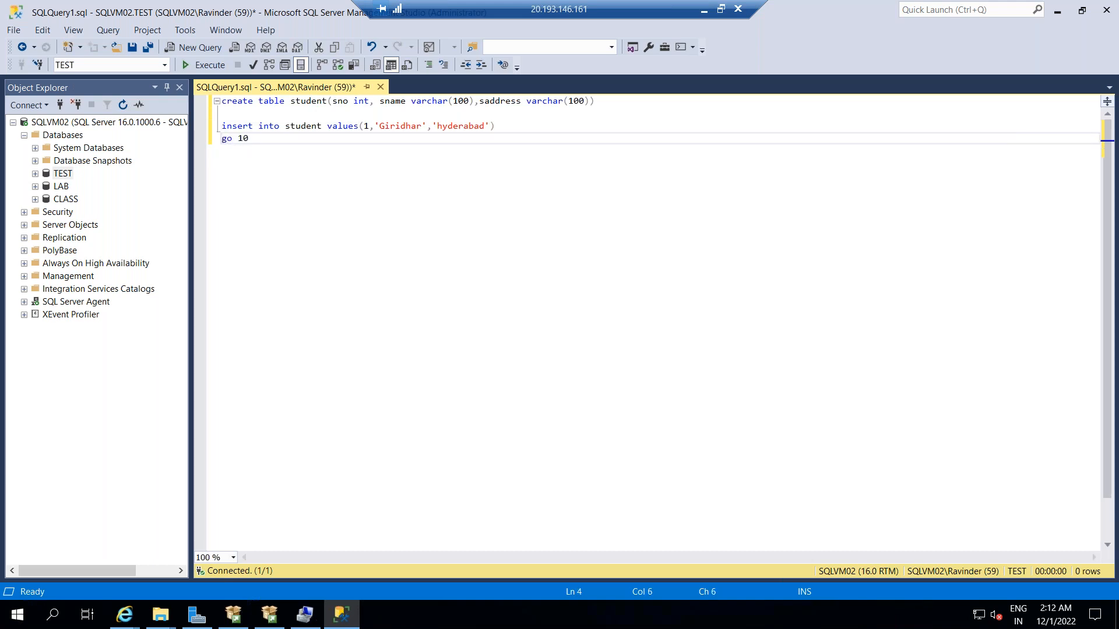
Run the script and view the top rows of TEST's student table
{"action": "key", "text": "F5"}
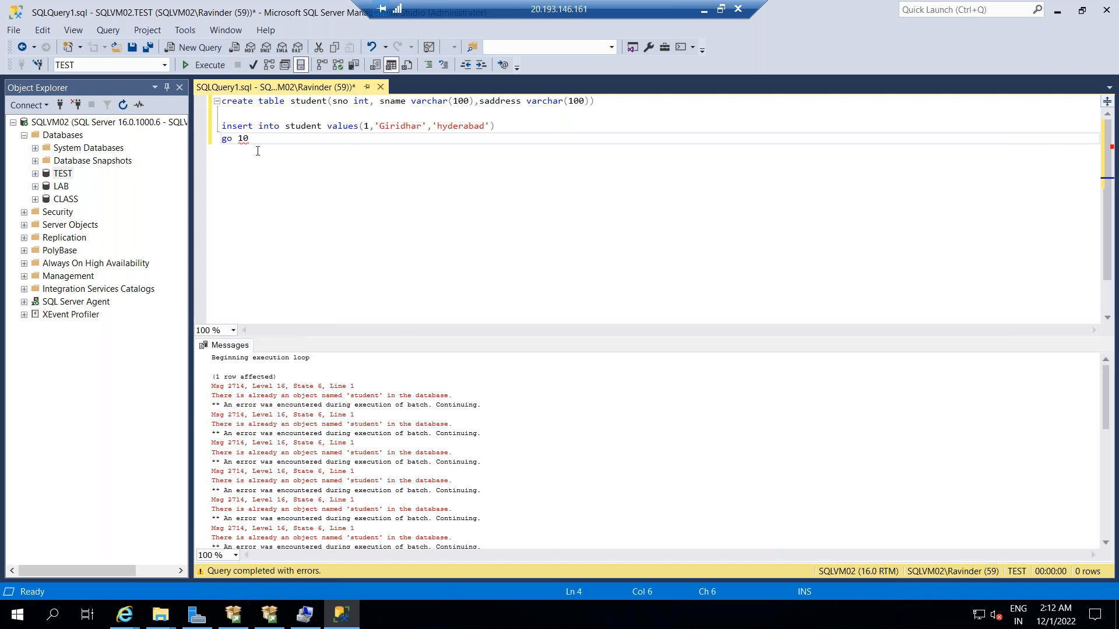
{"action": "left_click", "coordinate": [35, 175]}
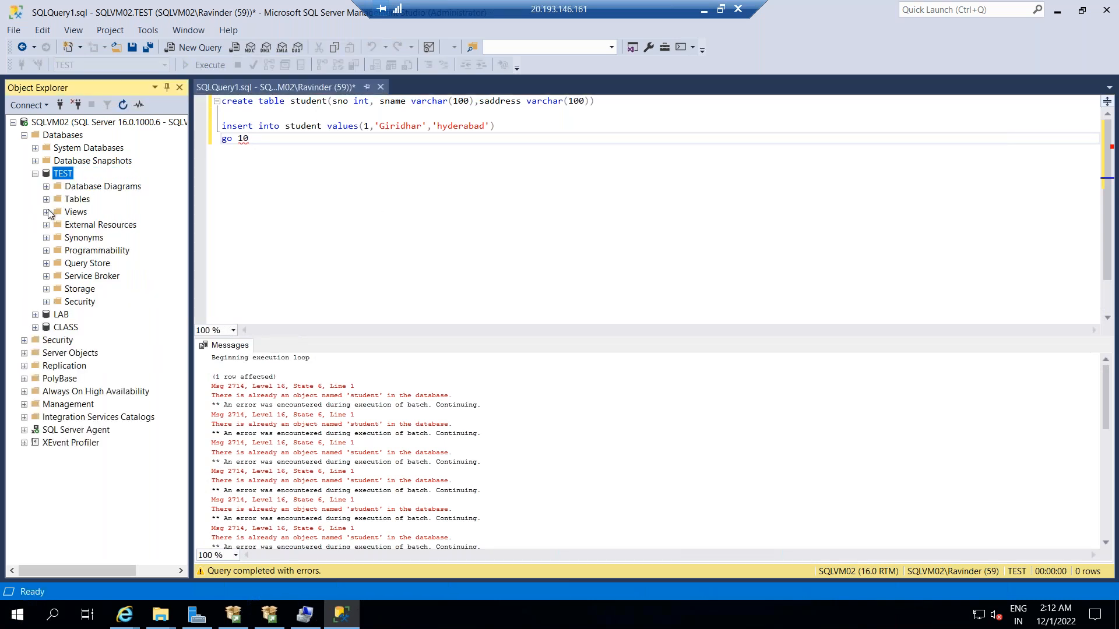
{"action": "right_click", "coordinate": [108, 264]}
{"action": "left_click", "coordinate": [200, 299]}
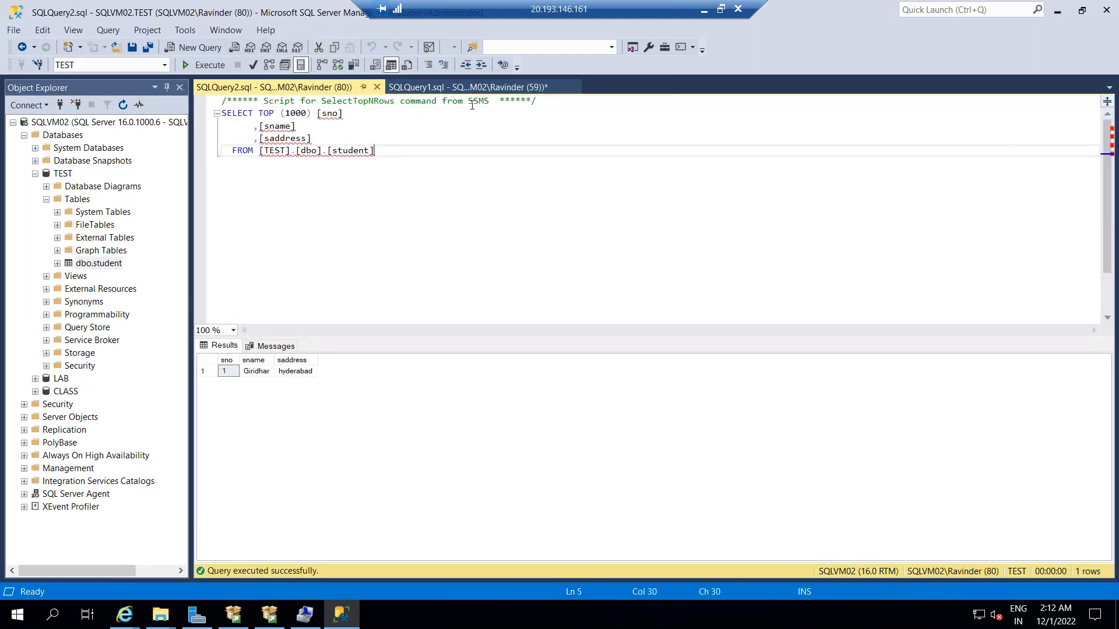
Rerun just the insert batch with go 10 and refresh the student rows query
{"action": "key", "text": "ctrl+Tab"}
{"action": "key", "text": "shift+Home"}
{"action": "key", "text": "shift+Up"}
{"action": "key", "text": "shift+Up"}
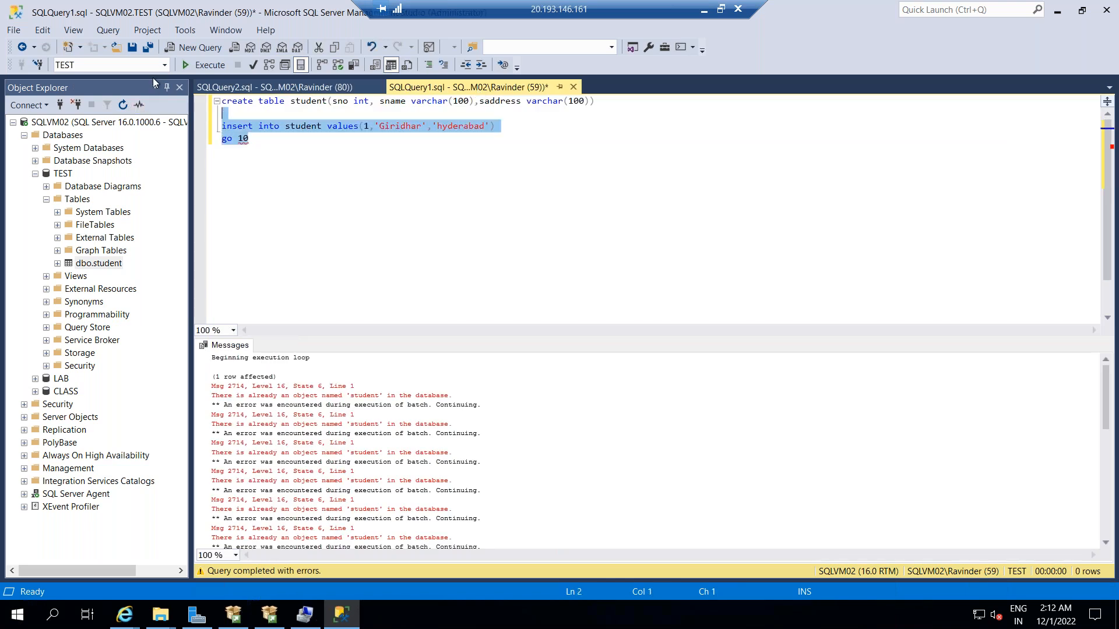
{"action": "left_click", "coordinate": [203, 64]}
{"action": "left_click", "coordinate": [288, 90]}
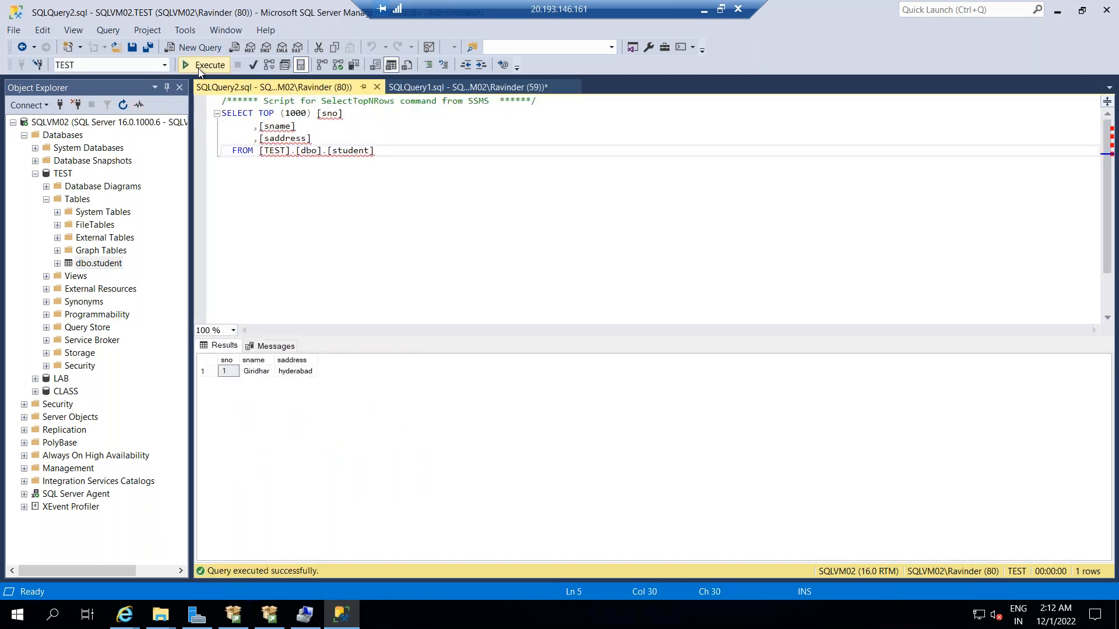
{"action": "key", "text": "F5"}
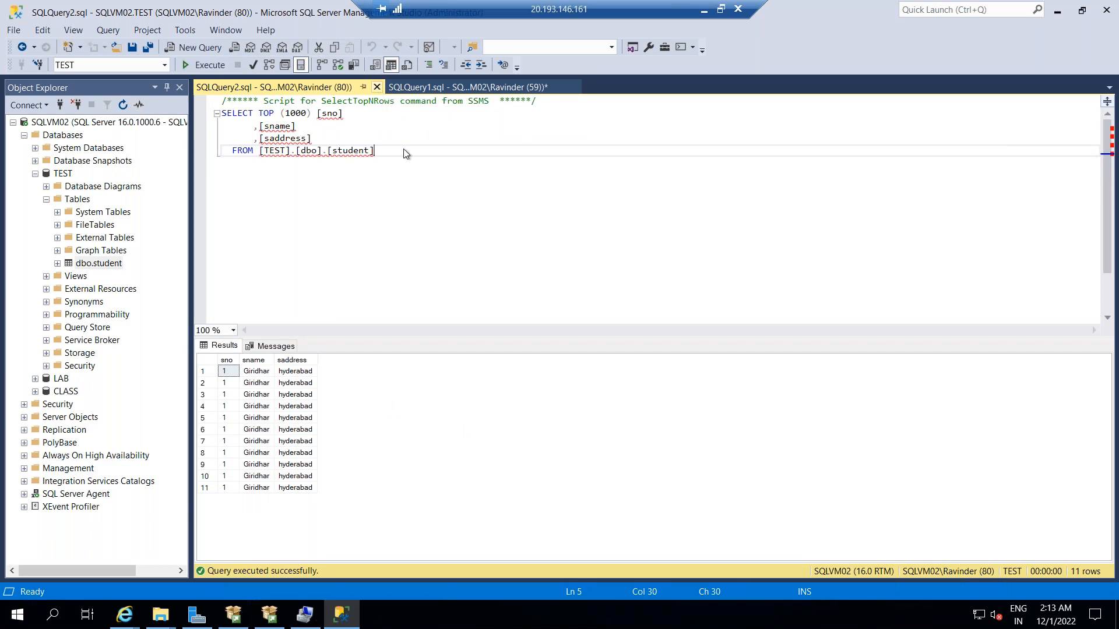
Close the extra query tabs and select the whole TEST script for copying
{"action": "key", "text": "ctrl+F4"}
{"action": "left_click", "coordinate": [244, 139]}
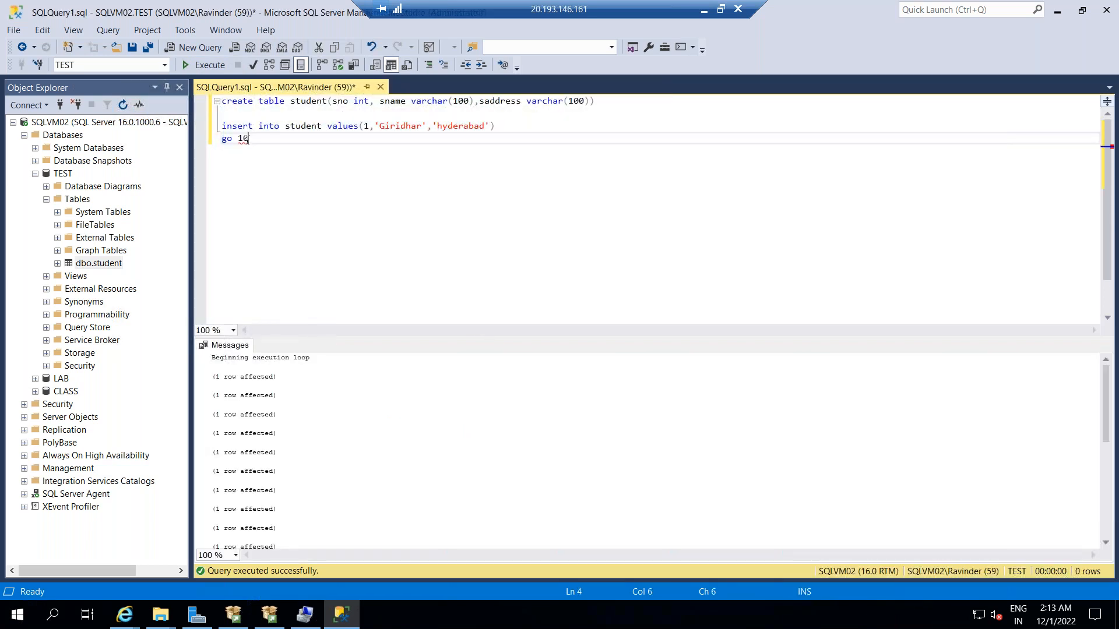
{"action": "left_click_drag", "start_coordinate": [247, 139], "coordinate": [209, 107]}
{"action": "key", "text": "ctrl+c"}
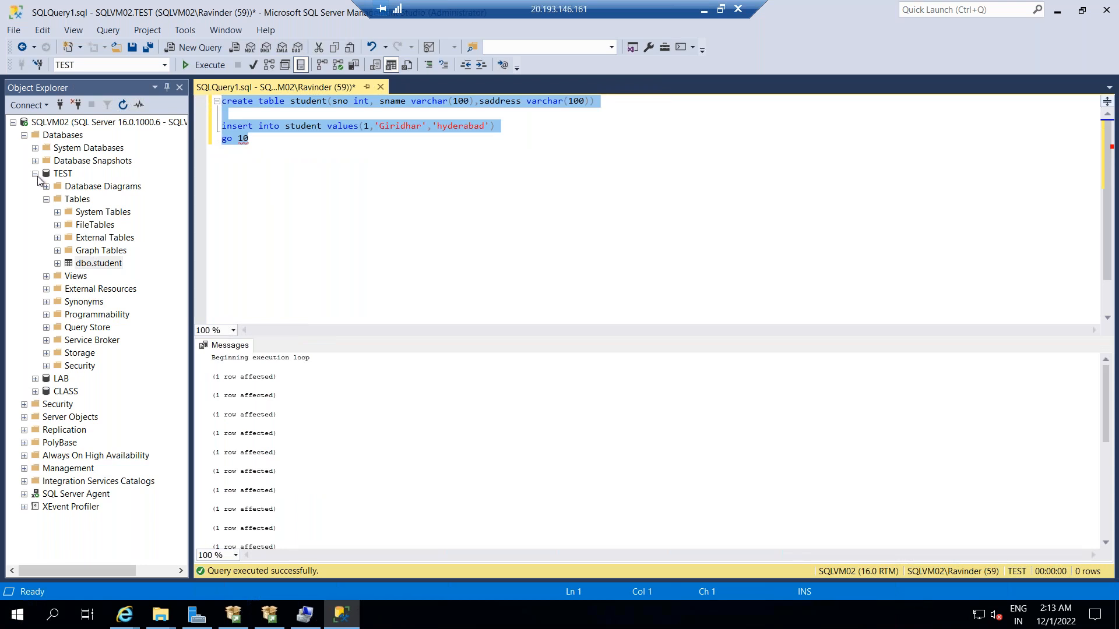
In the LAB database, run the pasted CREATE TABLE student statement, then the INSERT batch with GO 10
{"action": "left_click", "coordinate": [35, 173]}
{"action": "left_click", "coordinate": [65, 189]}
{"action": "right_click", "coordinate": [64, 191]}
{"action": "left_click", "coordinate": [113, 212]}
{"action": "key", "text": "ctrl+v"}
{"action": "left_click_drag", "start_coordinate": [595, 101], "coordinate": [220, 101]}
{"action": "key", "text": "F5"}
{"action": "left_click_drag", "start_coordinate": [286, 143], "coordinate": [214, 130]}
{"action": "left_click", "coordinate": [206, 68]}
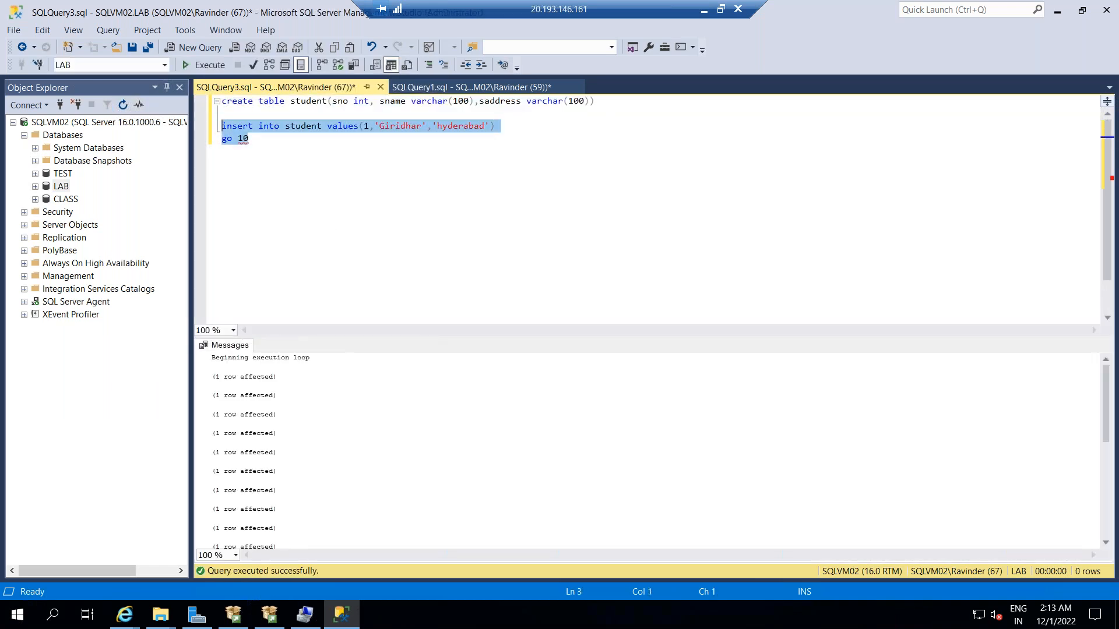
Repeat for CLASS: create the student table and insert ten rows using GO 10
{"action": "left_click", "coordinate": [69, 202]}
{"action": "right_click", "coordinate": [69, 205]}
{"action": "left_click", "coordinate": [81, 222]}
{"action": "key", "text": "ctrl+v"}
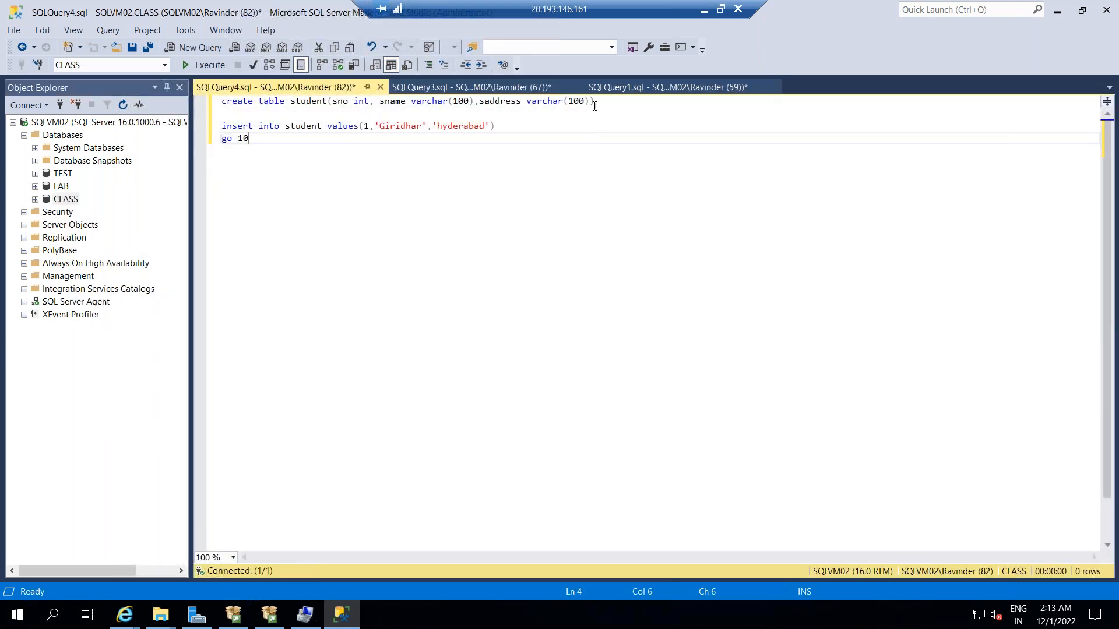
{"action": "left_click_drag", "start_coordinate": [596, 102], "coordinate": [221, 101]}
{"action": "left_click", "coordinate": [209, 66]}
{"action": "left_click", "coordinate": [297, 167]}
{"action": "left_click_drag", "start_coordinate": [297, 166], "coordinate": [220, 126]}
{"action": "left_click", "coordinate": [206, 66]}
{"action": "left_click", "coordinate": [523, 279]}
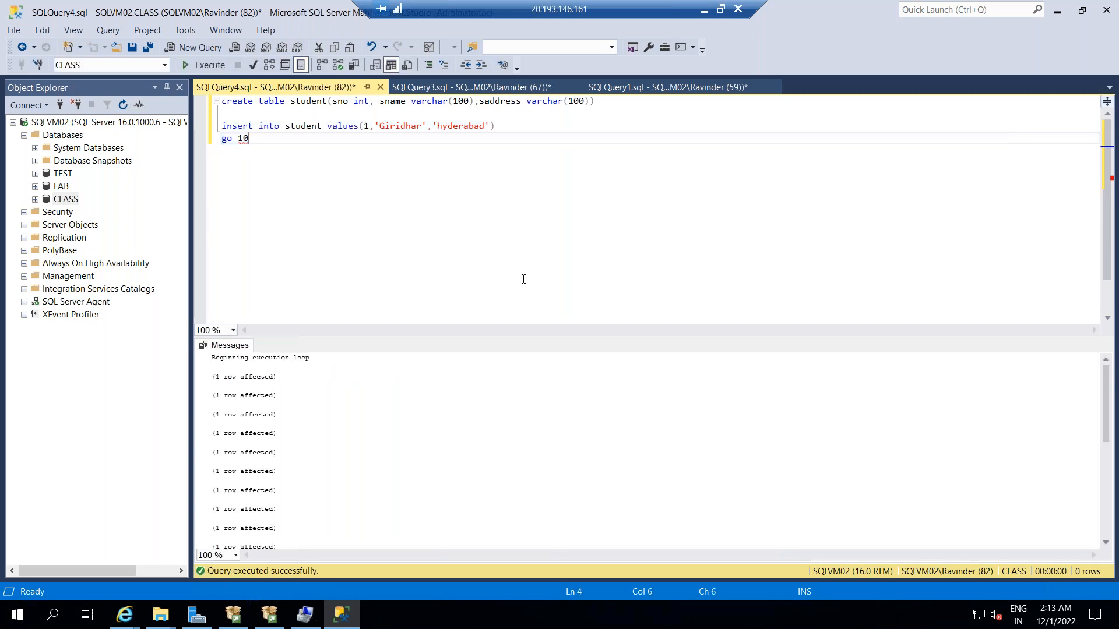
Minimize the remote session and open the Virtual machines list, selecting SQLVM02
{"action": "left_click", "coordinate": [704, 10]}
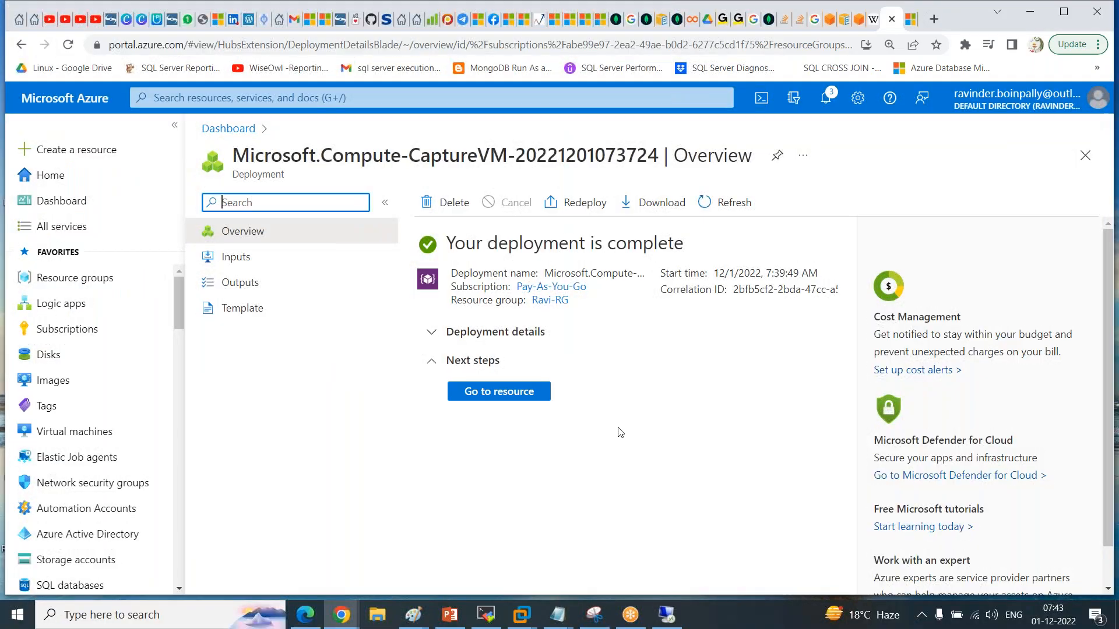
{"action": "left_click", "coordinate": [93, 432]}
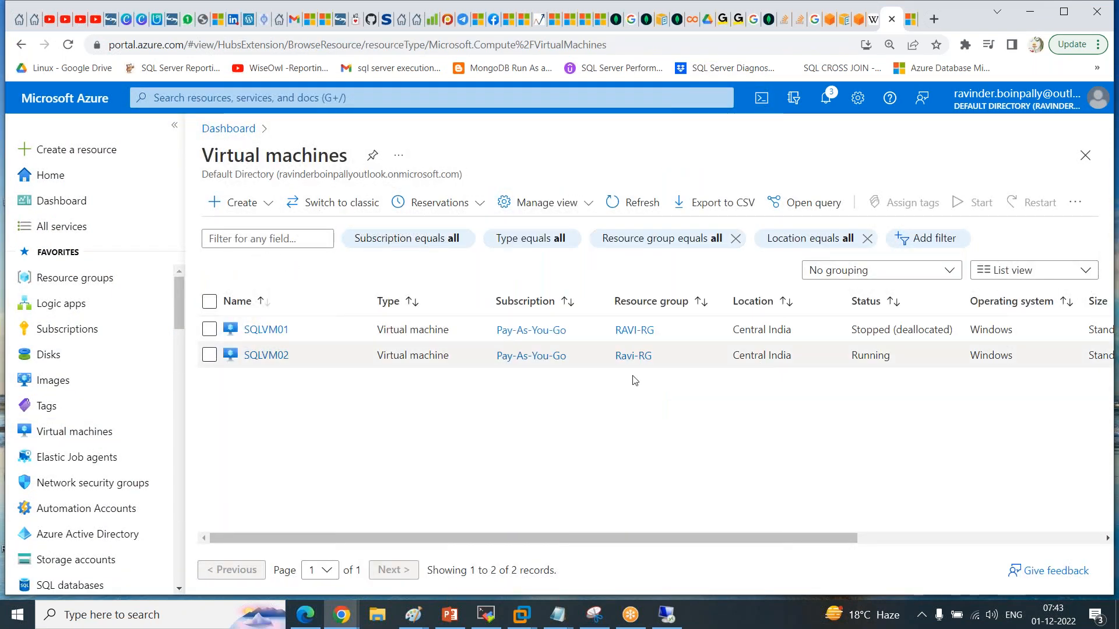
{"action": "left_click", "coordinate": [209, 354]}
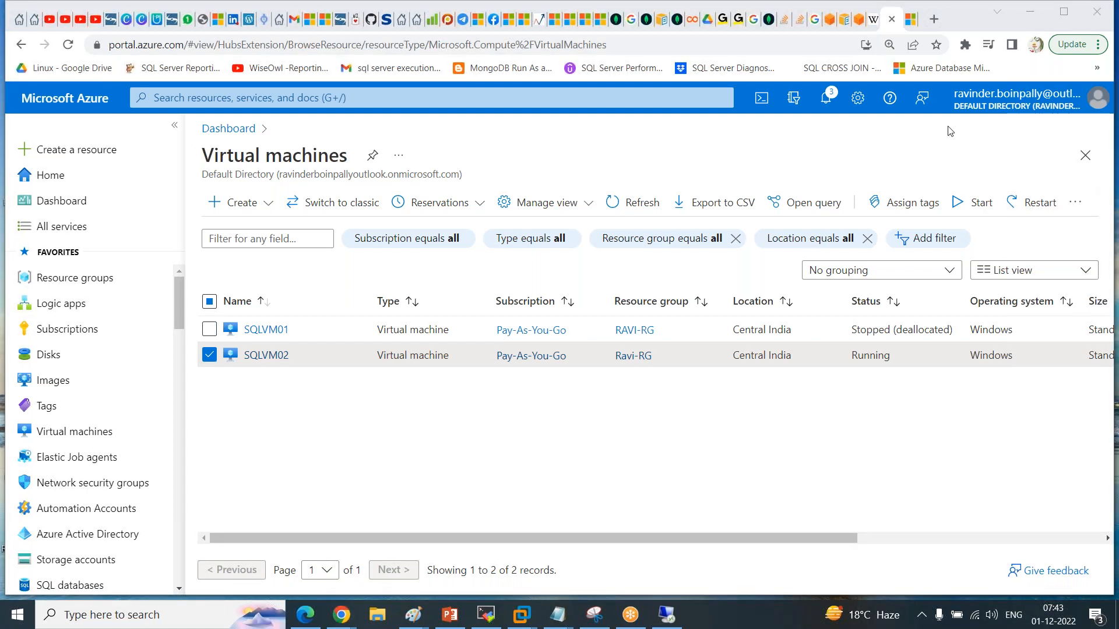
Bring up the Delete Resources panel for SQLVM02 from its row's actions menu
{"action": "left_click", "coordinate": [666, 615]}
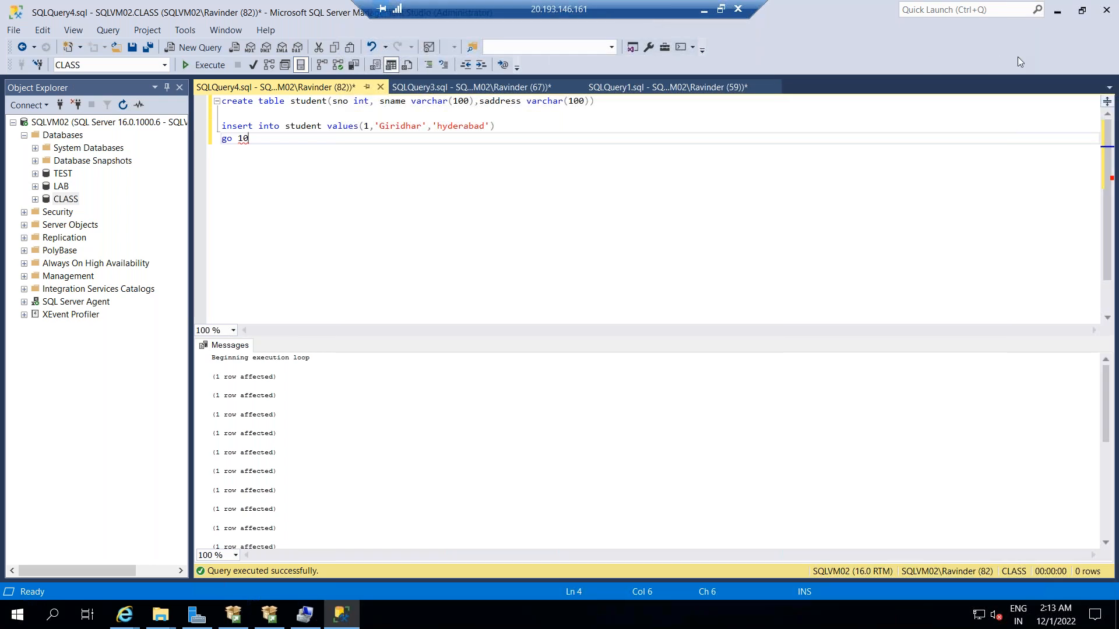
{"action": "left_click", "coordinate": [704, 15]}
{"action": "left_click_drag", "start_coordinate": [781, 537], "coordinate": [1098, 548]}
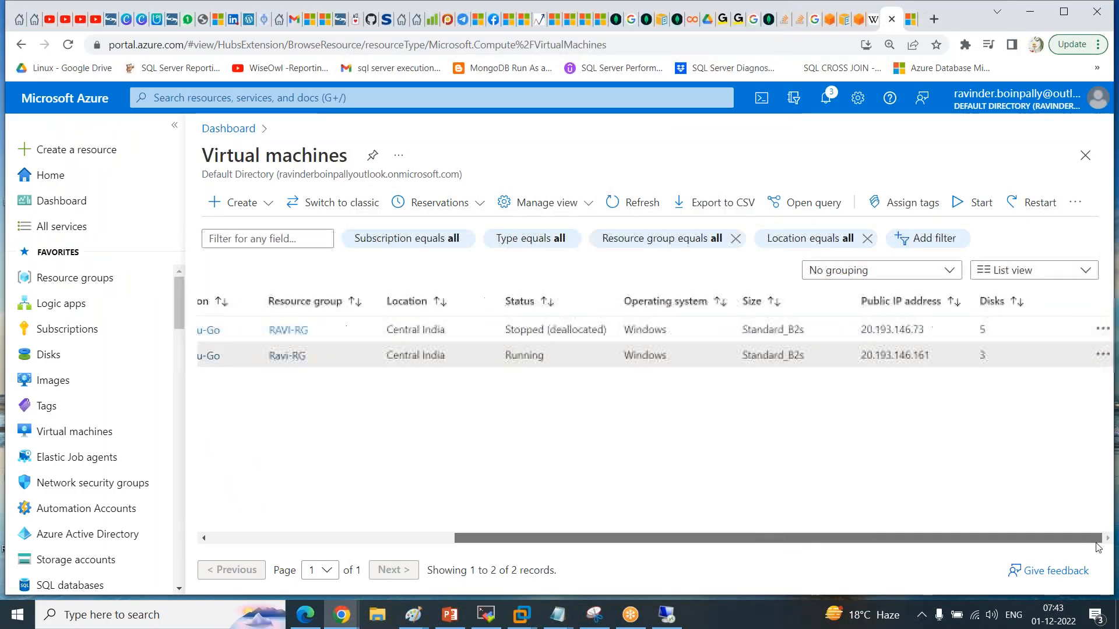
{"action": "left_click", "coordinate": [1102, 354]}
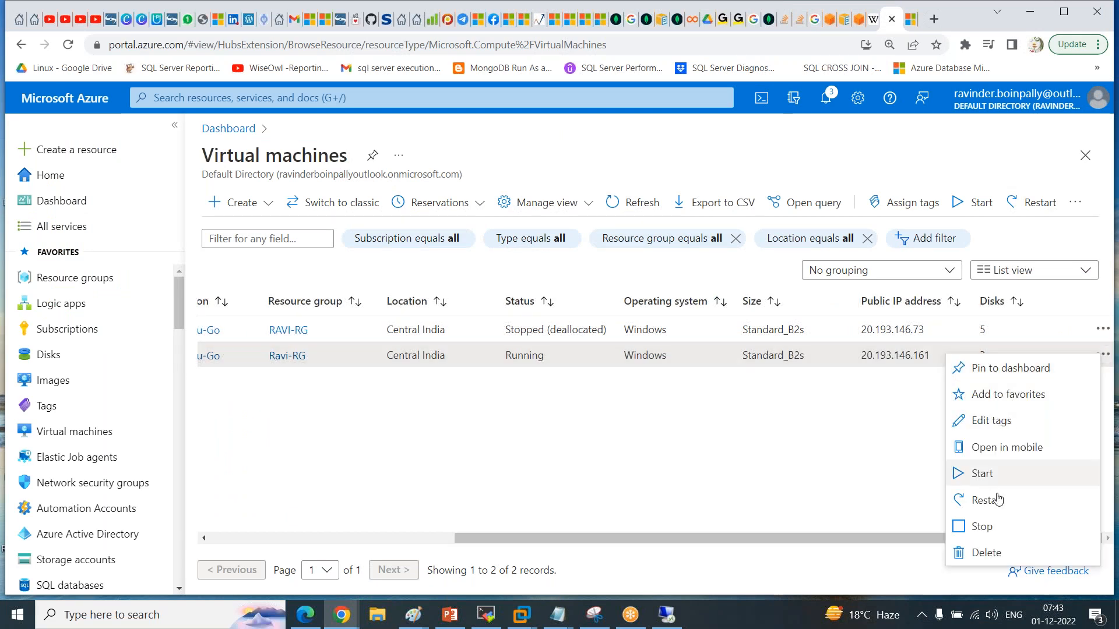
{"action": "left_click", "coordinate": [996, 554]}
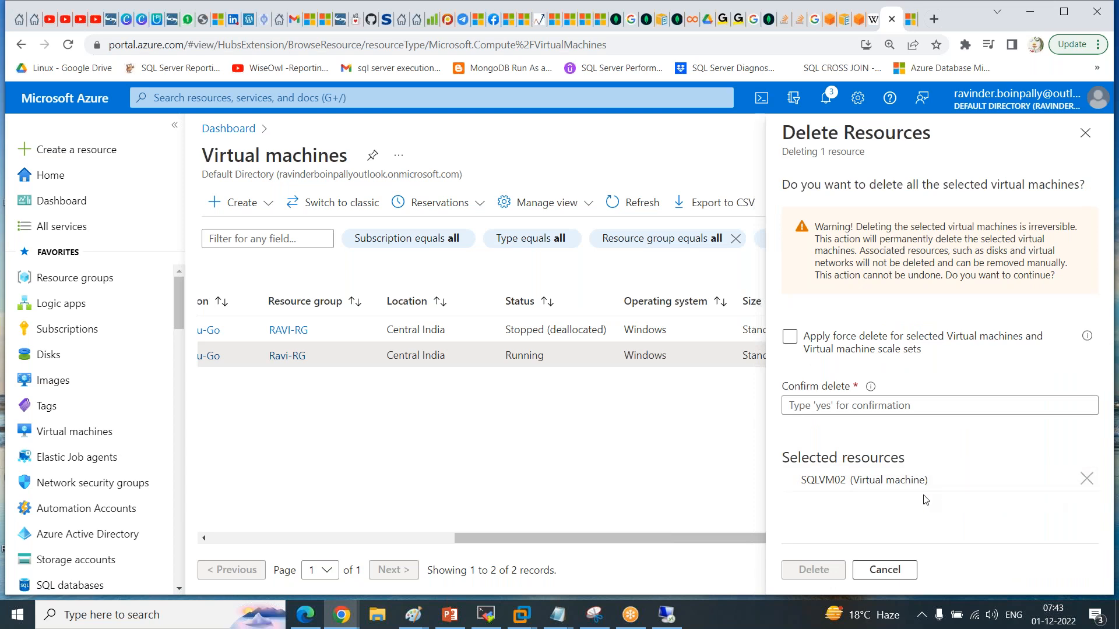
Close the Delete Resources panel without deleting SQLVM02
{"action": "left_click", "coordinate": [813, 352]}
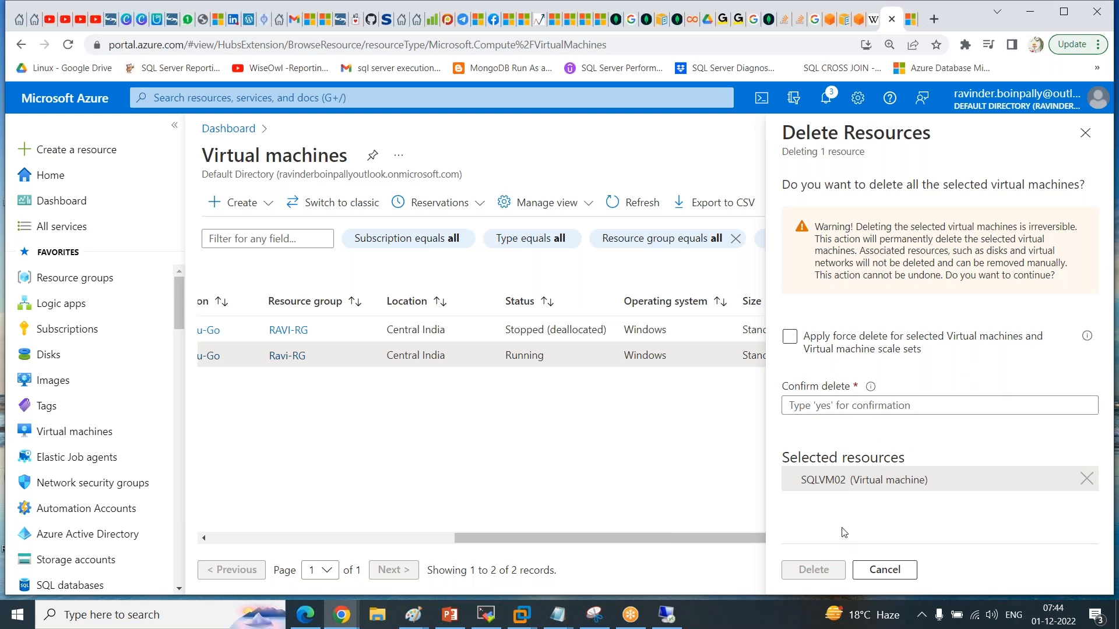
{"action": "triple_click", "coordinate": [839, 480]}
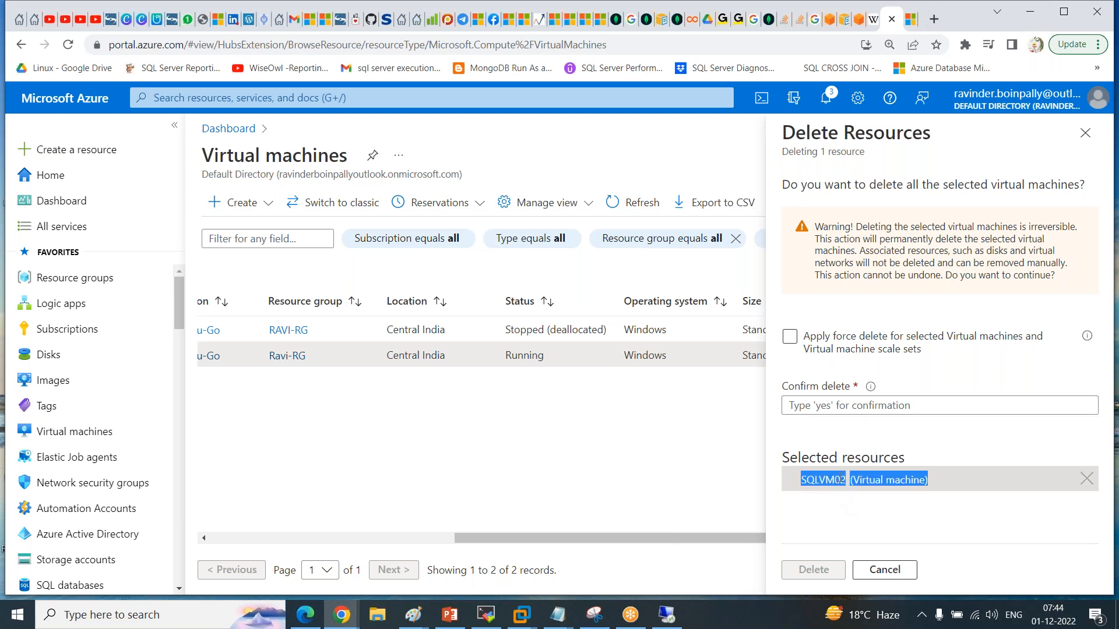
{"action": "left_click", "coordinate": [1101, 59]}
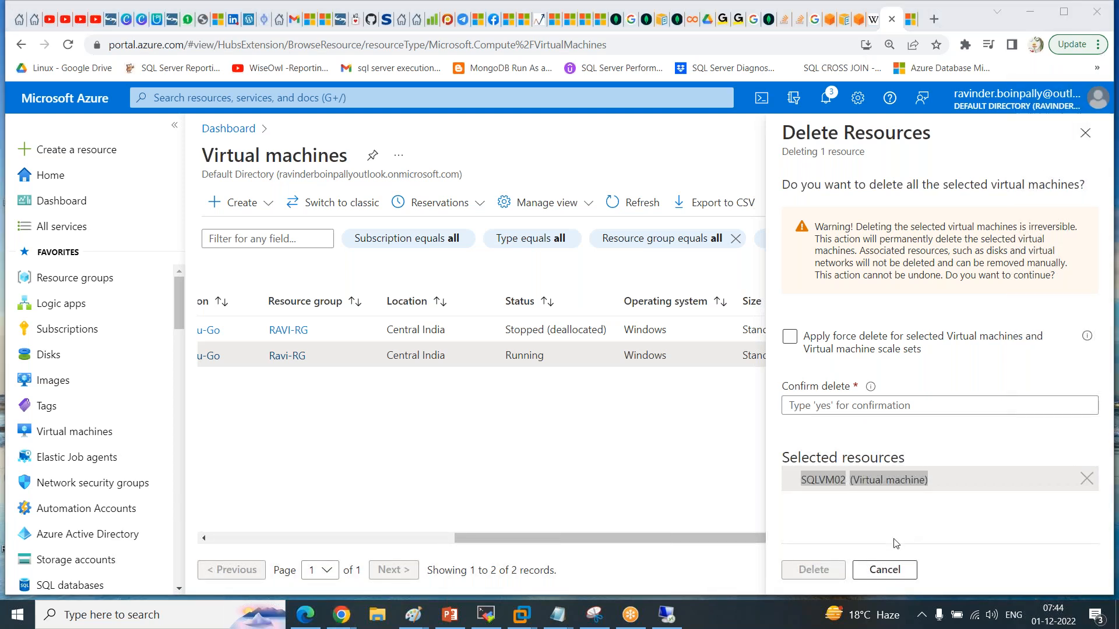
{"action": "left_click", "coordinate": [1085, 483]}
{"action": "left_click", "coordinate": [973, 488]}
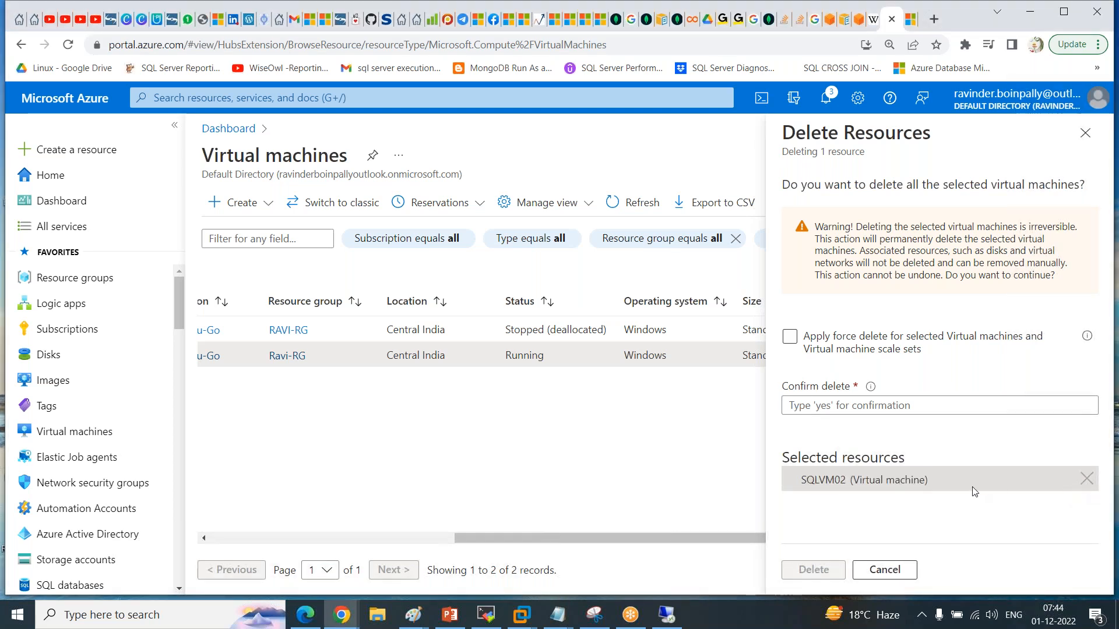
{"action": "left_click", "coordinate": [1085, 134]}
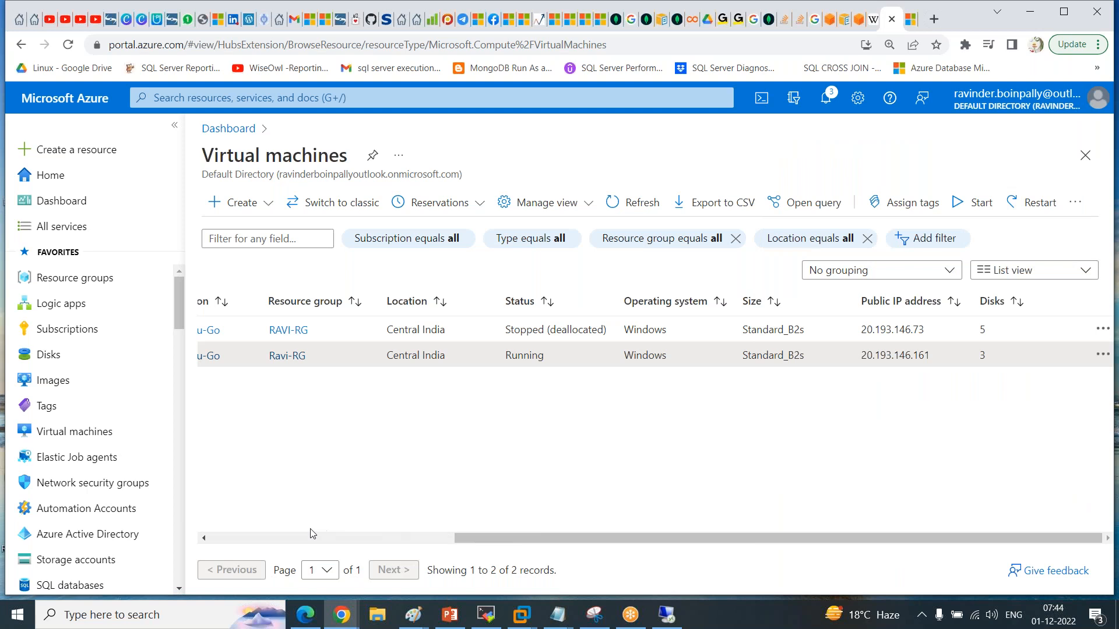
Open the SQLVM02 virtual machine page and start its deletion
{"action": "left_click", "coordinate": [230, 538]}
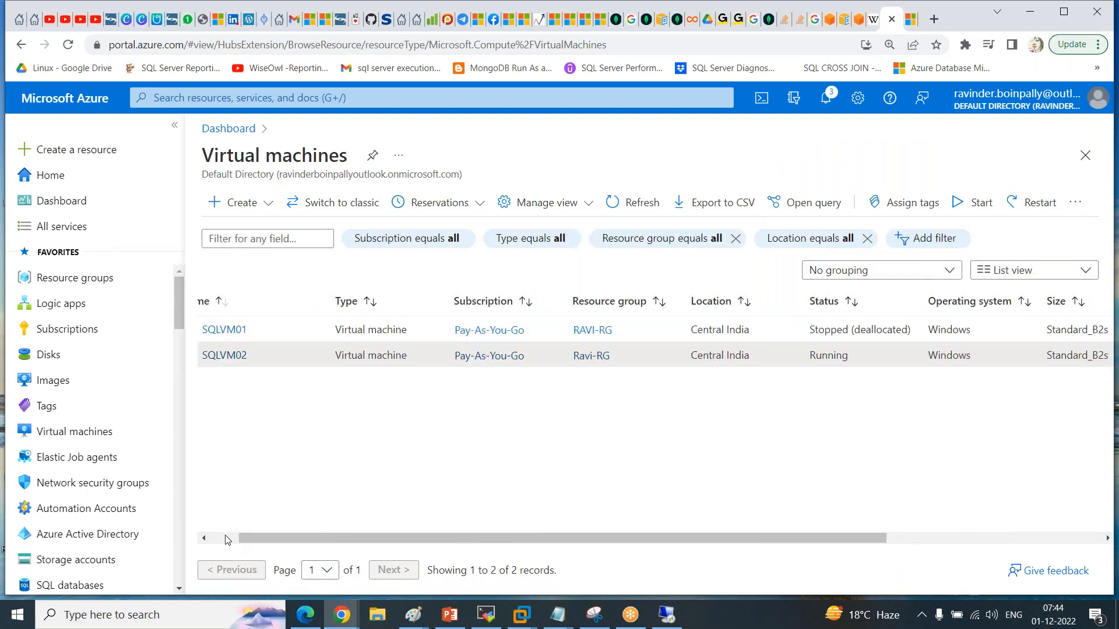
{"action": "left_click", "coordinate": [228, 541]}
{"action": "left_click", "coordinate": [246, 356]}
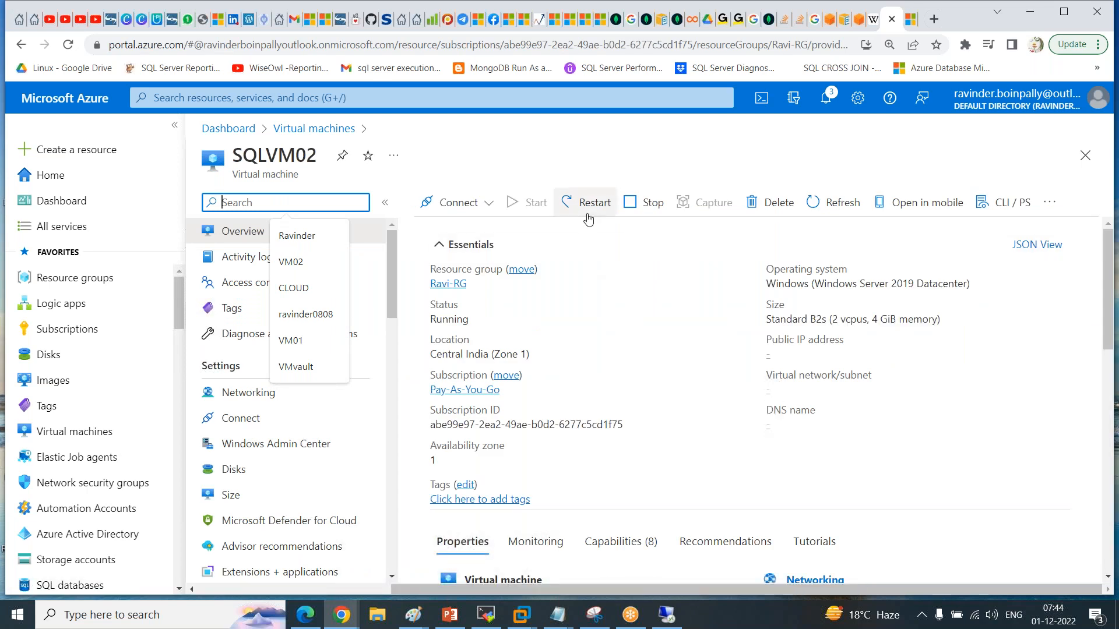
{"action": "left_click", "coordinate": [775, 203]}
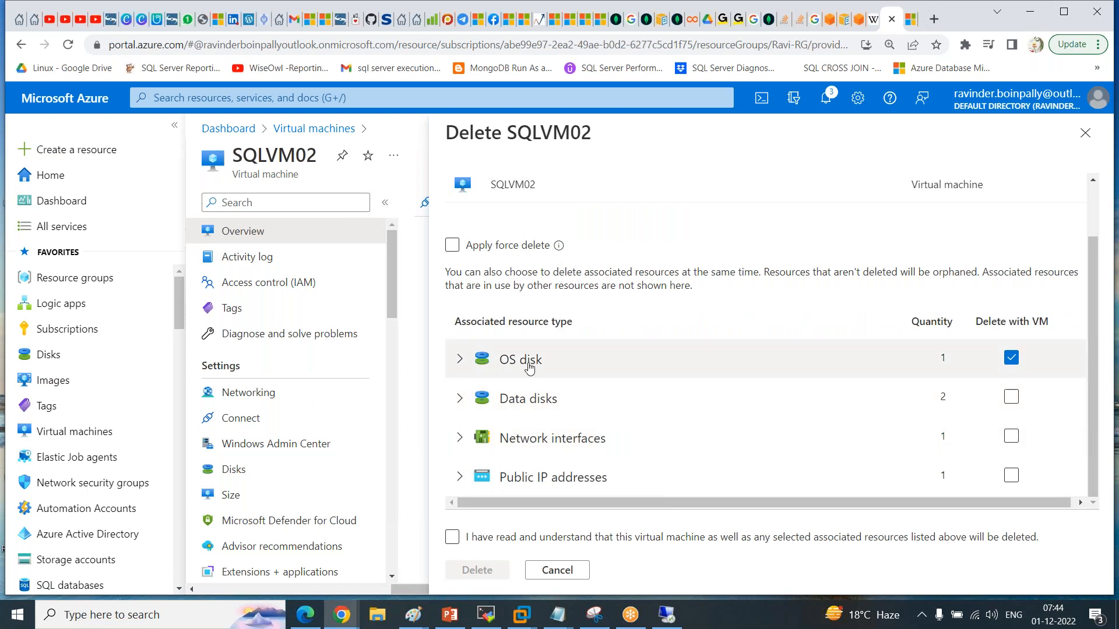
Uncheck 'Delete with VM' for the OS disk and tick the deletion acknowledgement
{"action": "scroll", "coordinate": [495, 358], "scroll_direction": "up", "scroll_amount": 2}
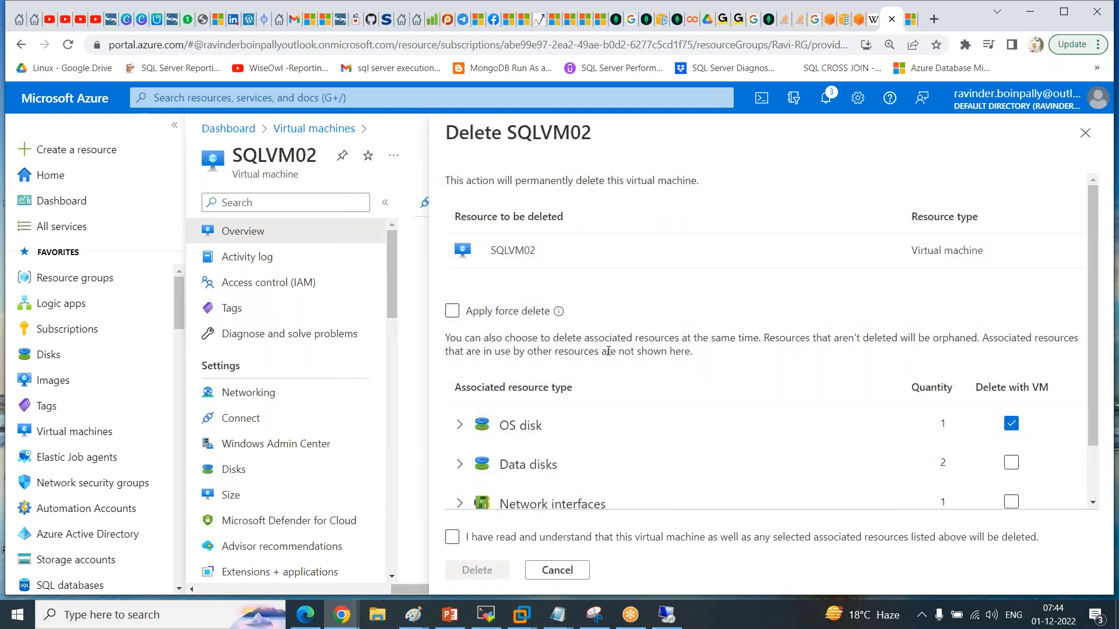
{"action": "scroll", "coordinate": [874, 397], "scroll_direction": "down", "scroll_amount": 2}
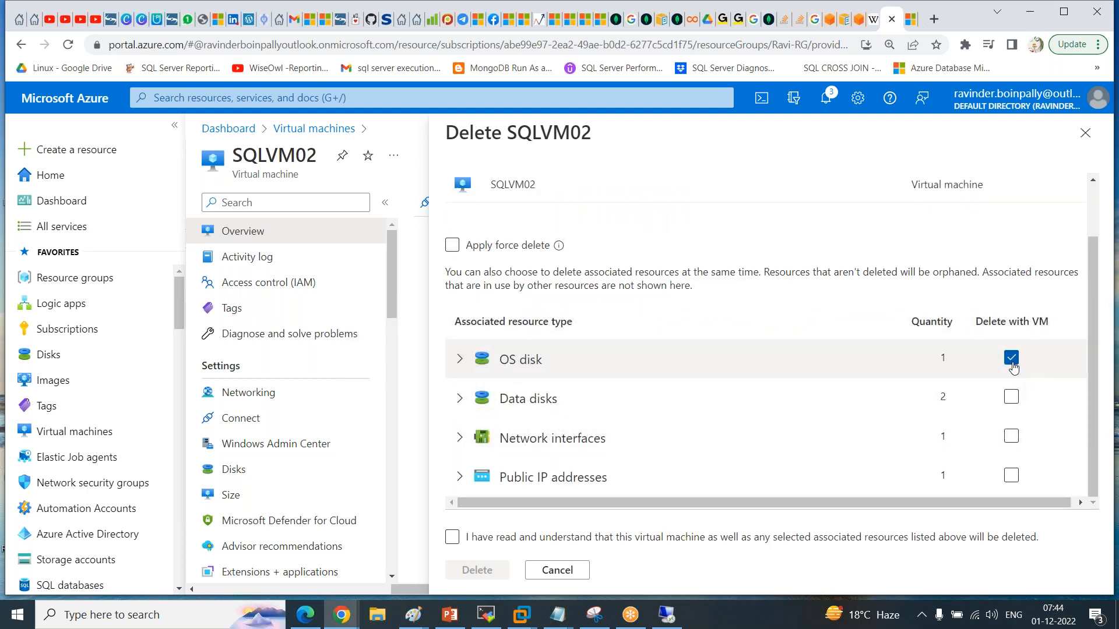
{"action": "left_click", "coordinate": [1011, 357]}
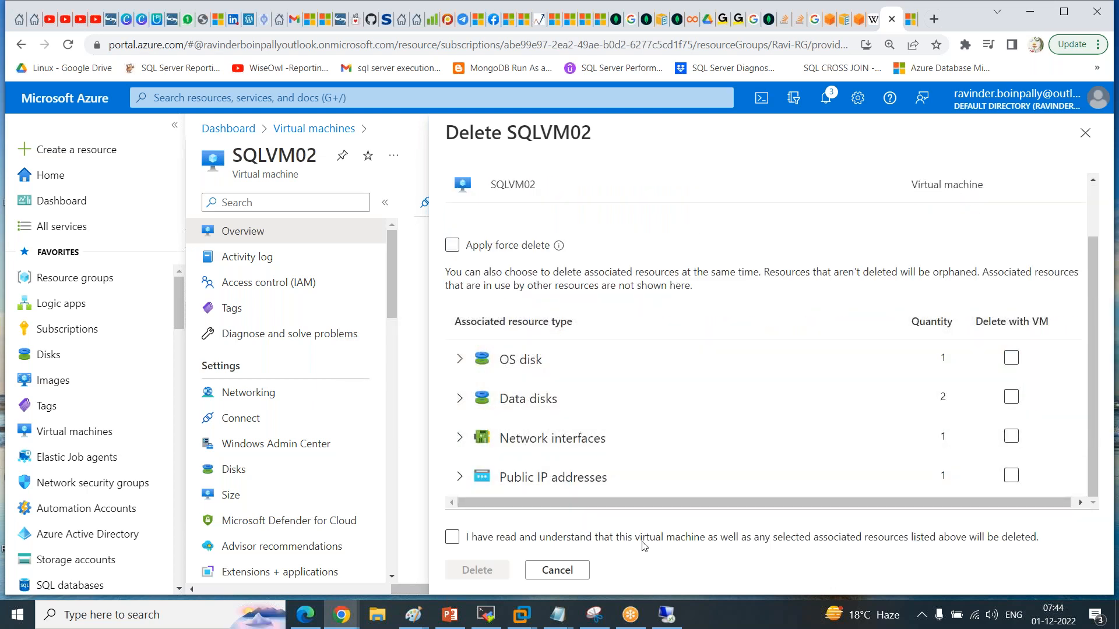
{"action": "scroll", "coordinate": [664, 403], "scroll_direction": "up", "scroll_amount": 2}
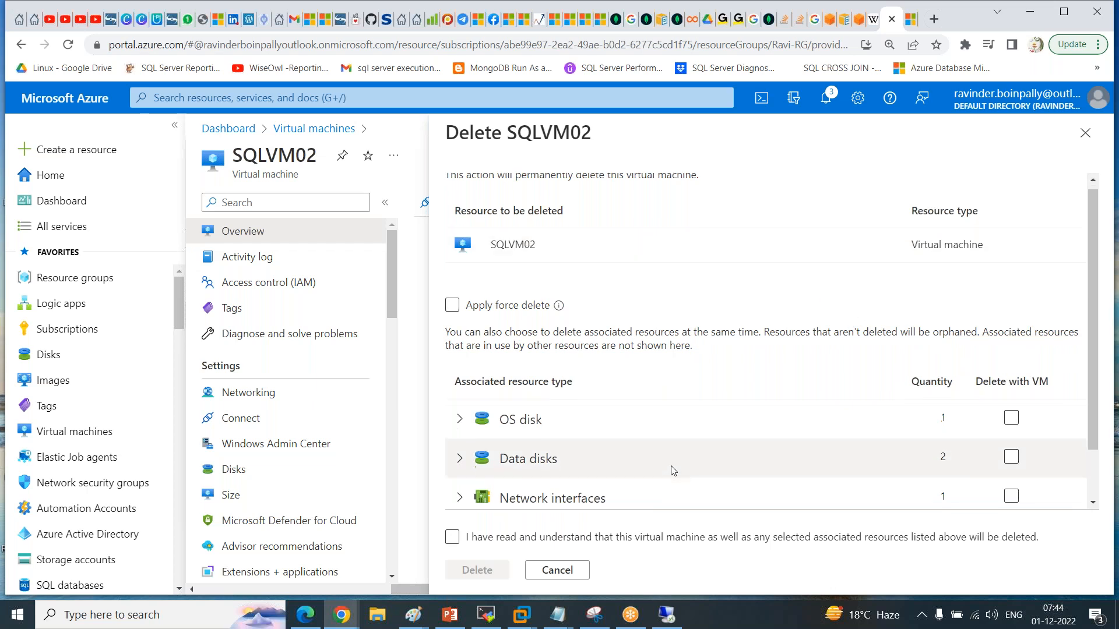
{"action": "scroll", "coordinate": [669, 469], "scroll_direction": "down", "scroll_amount": 2}
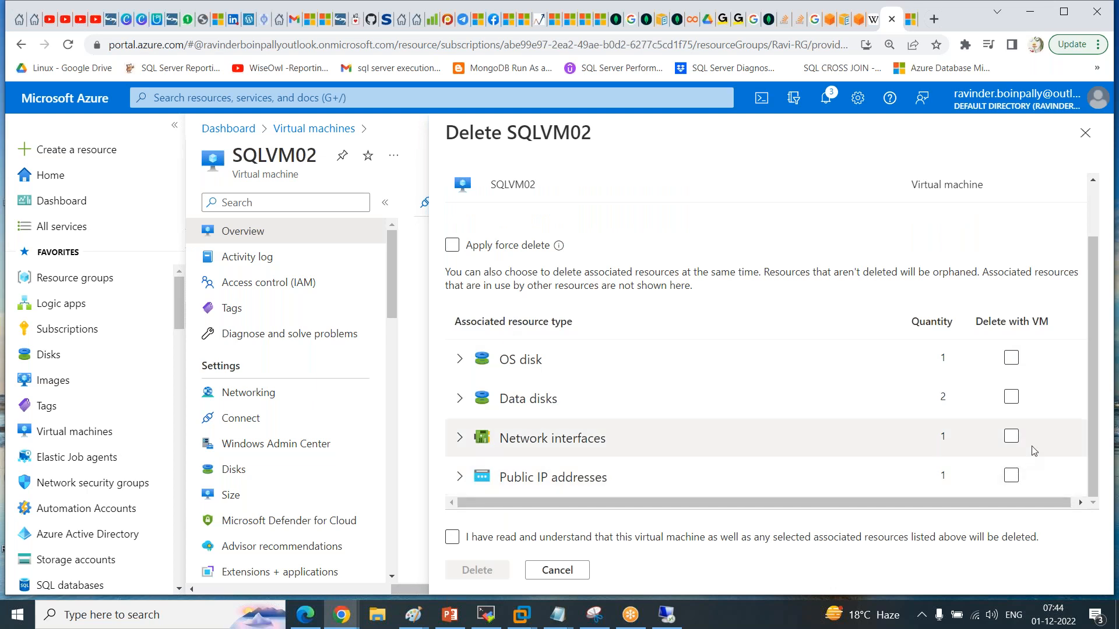
{"action": "left_click", "coordinate": [460, 542]}
{"action": "left_click", "coordinate": [460, 542]}
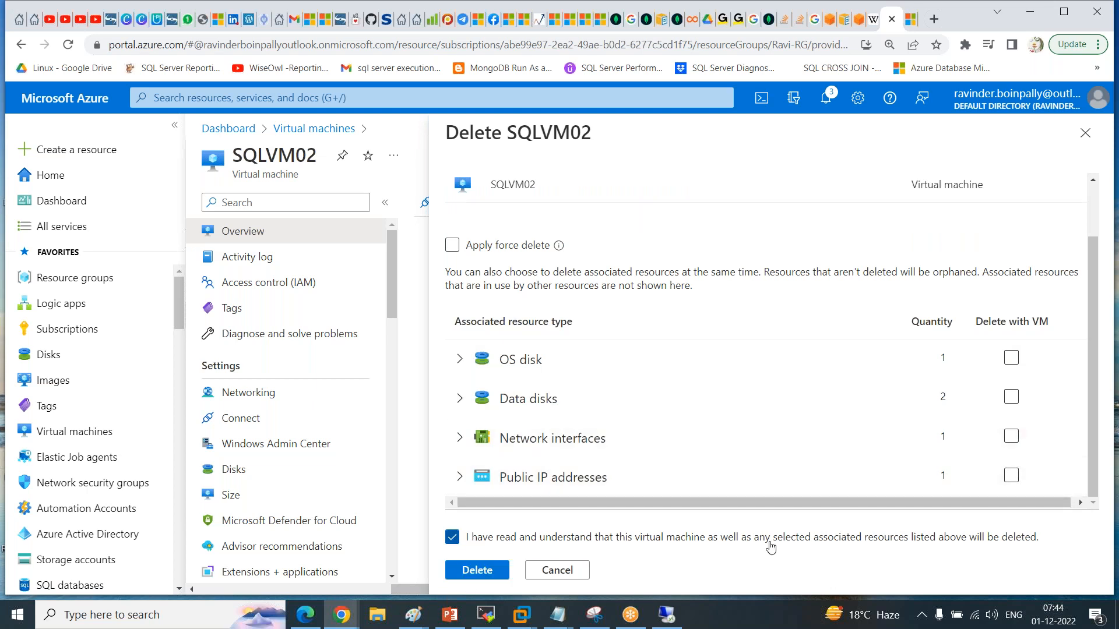
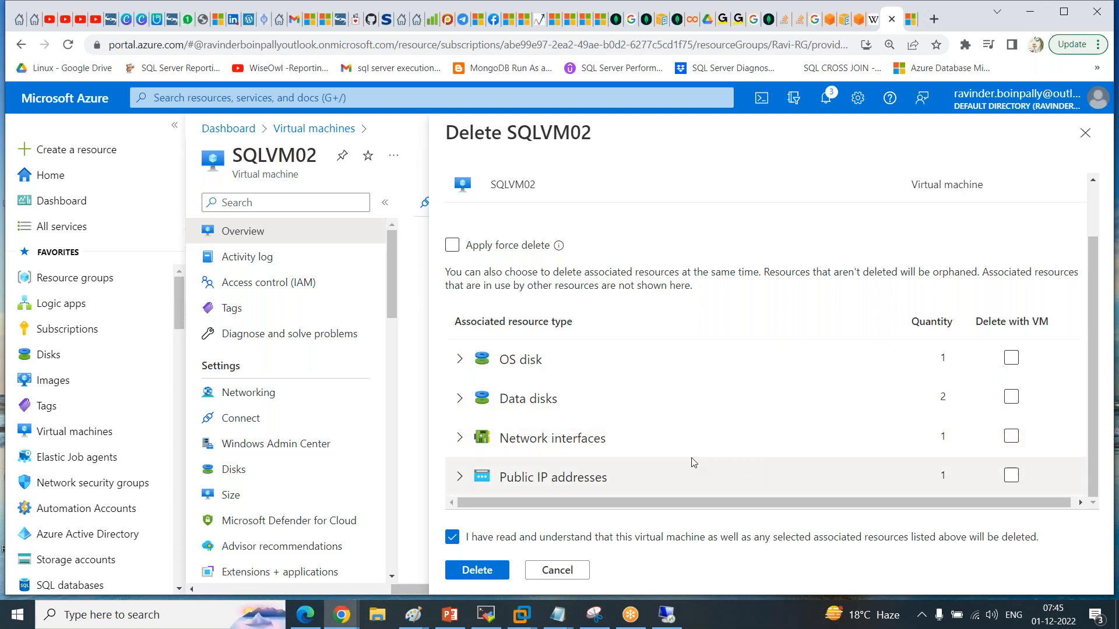
Check the remote query results, then confirm deleting SQLVM02 with its disks, NIC and public IP kept
{"action": "scroll", "coordinate": [679, 463], "scroll_direction": "up", "scroll_amount": 2}
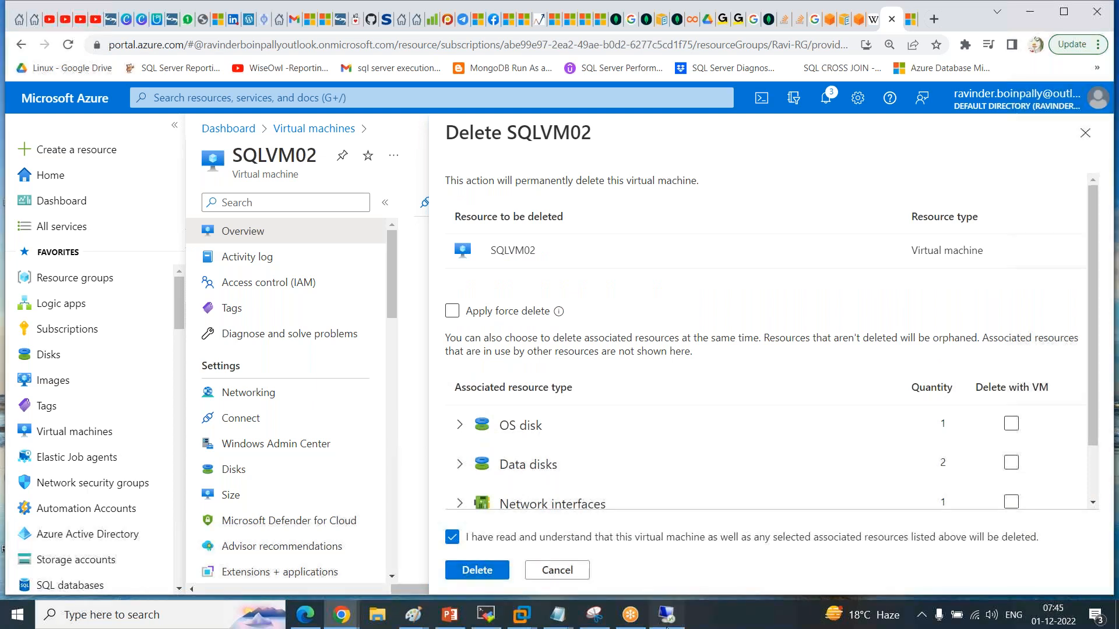
{"action": "left_click", "coordinate": [666, 615]}
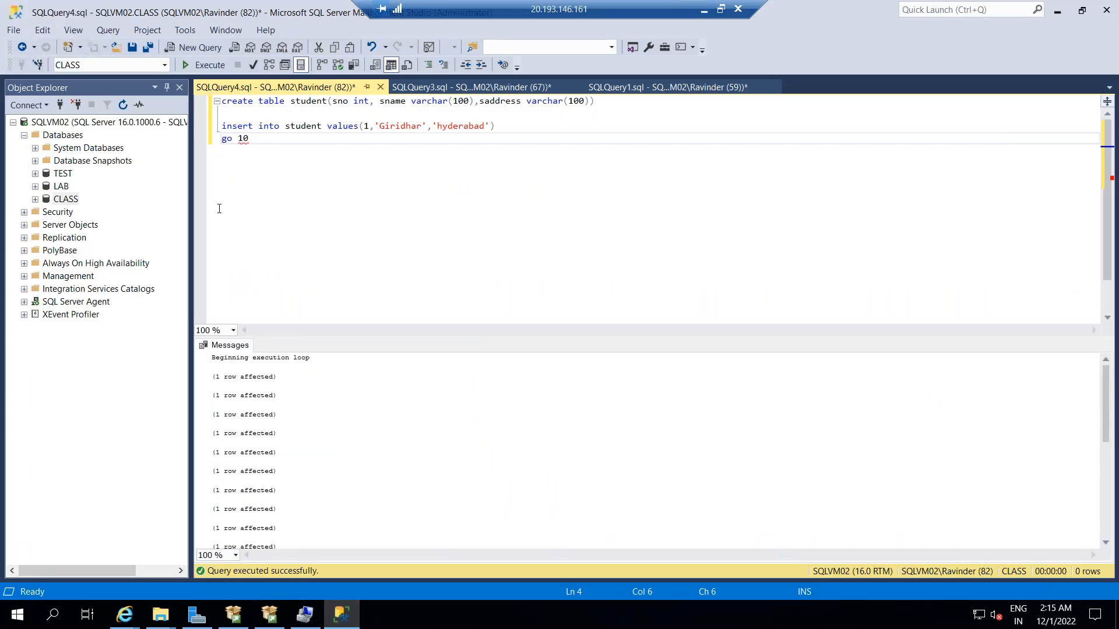
{"action": "left_click", "coordinate": [703, 10]}
{"action": "left_click", "coordinate": [476, 571]}
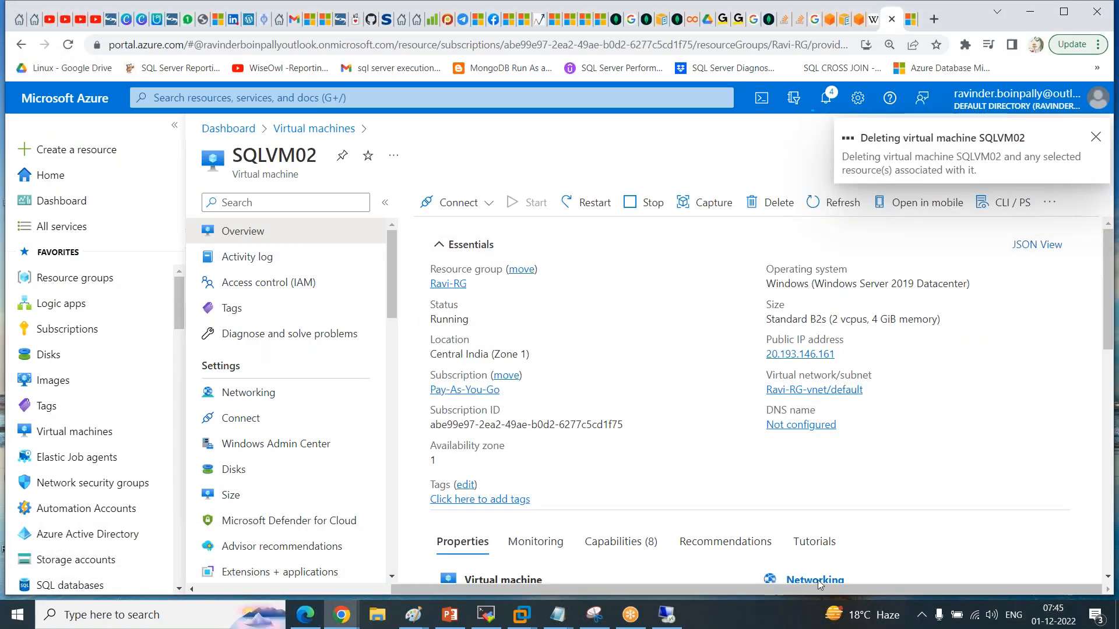
{"action": "left_click", "coordinate": [666, 615]}
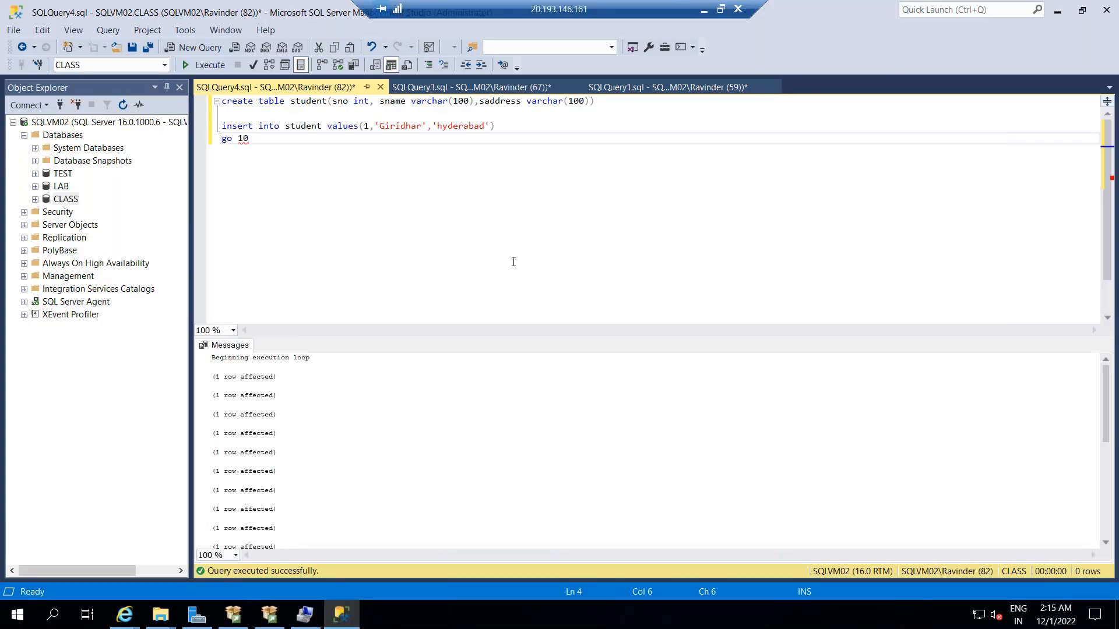
Check notifications showing 'Deleting virtual machine SQLVM02' still in progress
{"action": "left_click", "coordinate": [704, 10]}
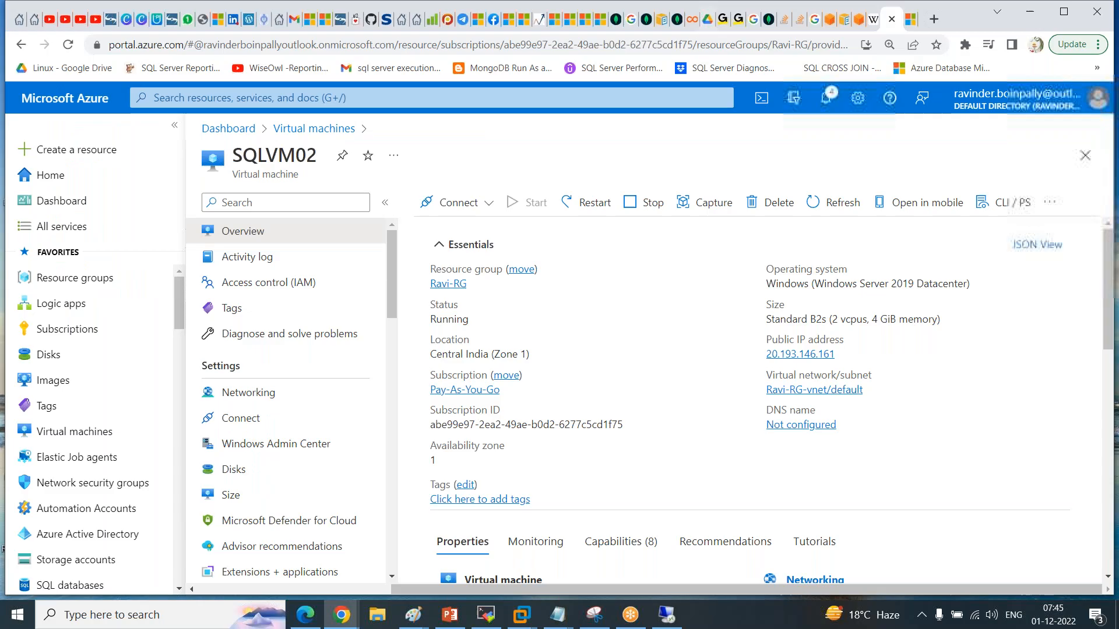
{"action": "left_click", "coordinate": [826, 97]}
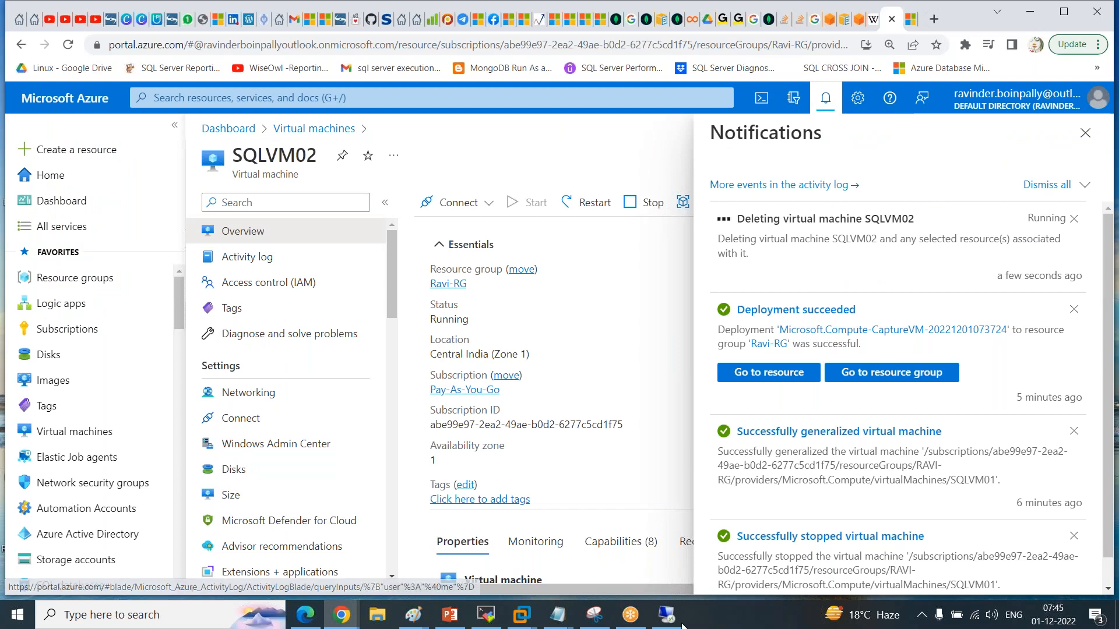
{"action": "left_click", "coordinate": [666, 614]}
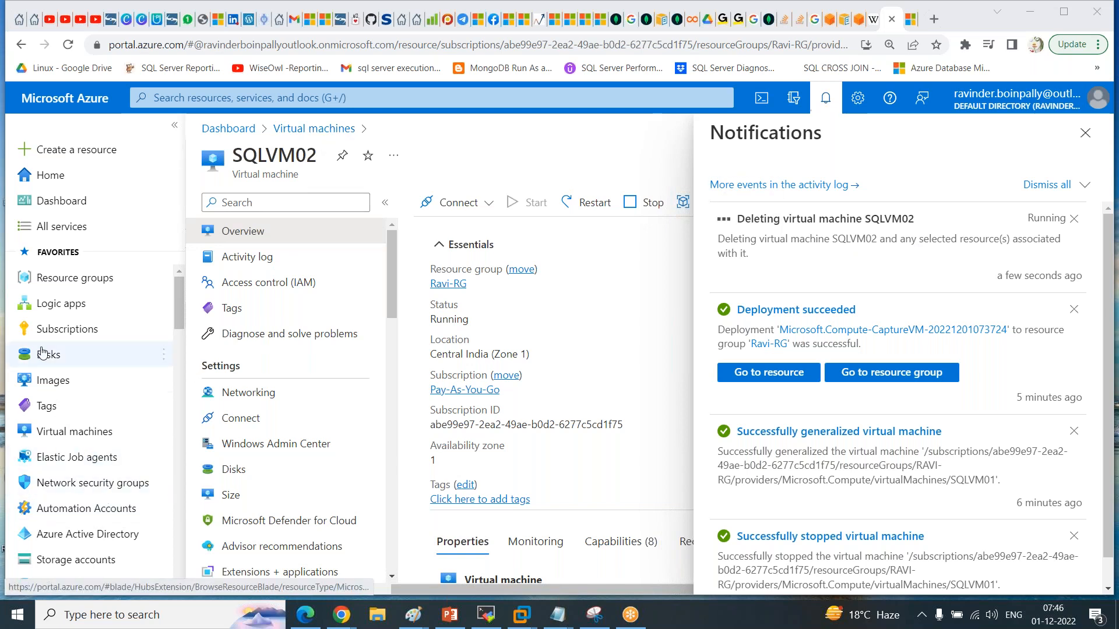
Open the SQLVM01-image-Template image from Images and start Create VM, with Ravi-RG preselected
{"action": "left_click", "coordinate": [53, 382]}
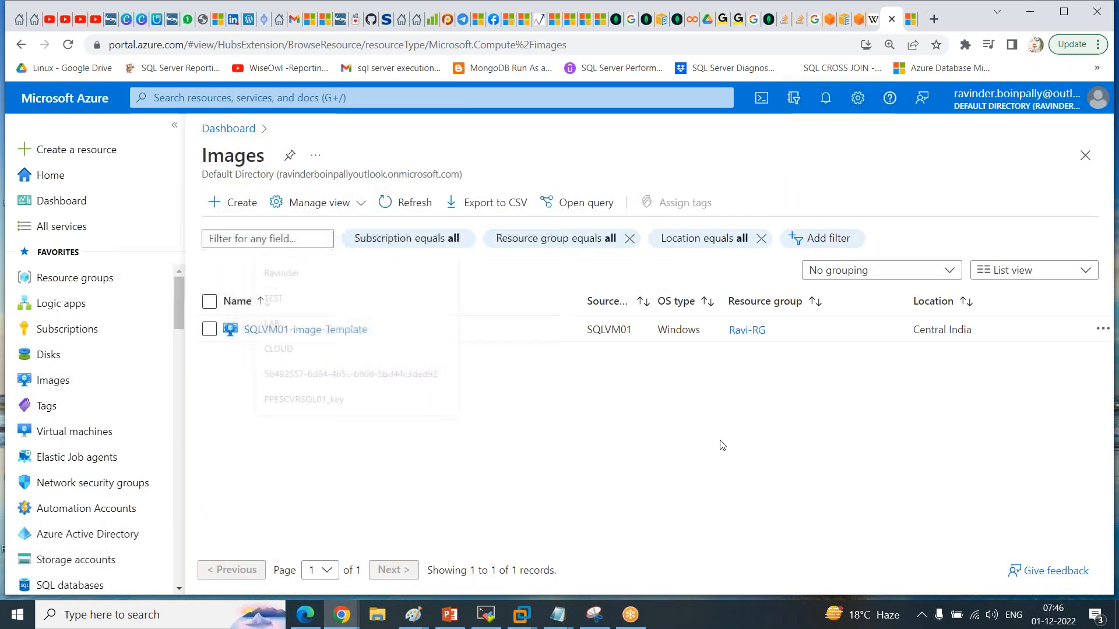
{"action": "left_click", "coordinate": [295, 330]}
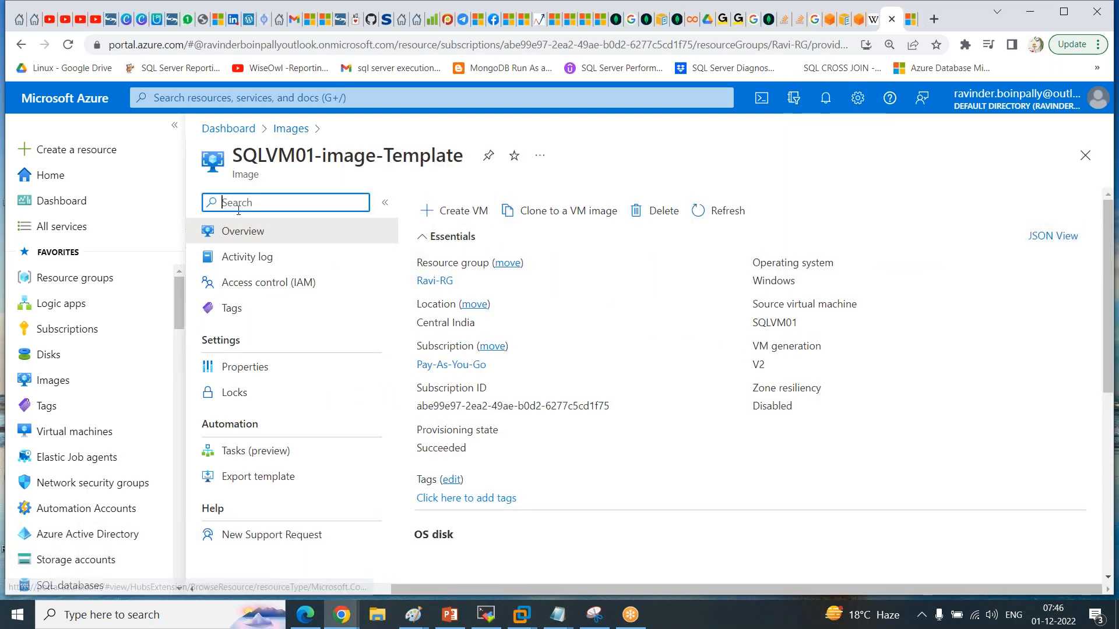
{"action": "left_click", "coordinate": [49, 387]}
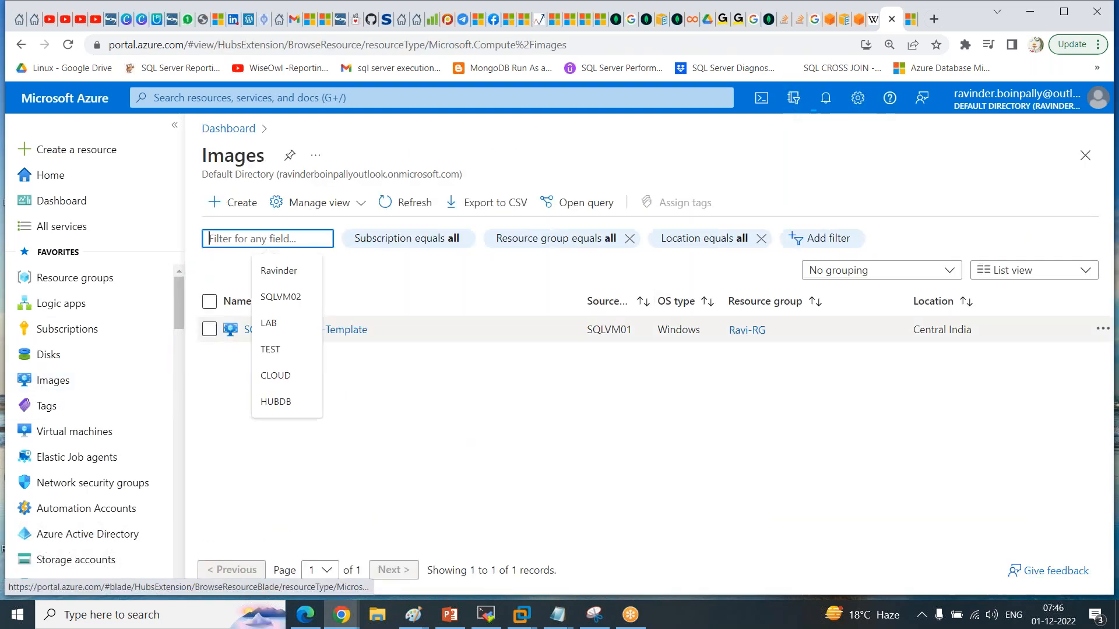
{"action": "left_click", "coordinate": [462, 430]}
{"action": "left_click", "coordinate": [292, 330]}
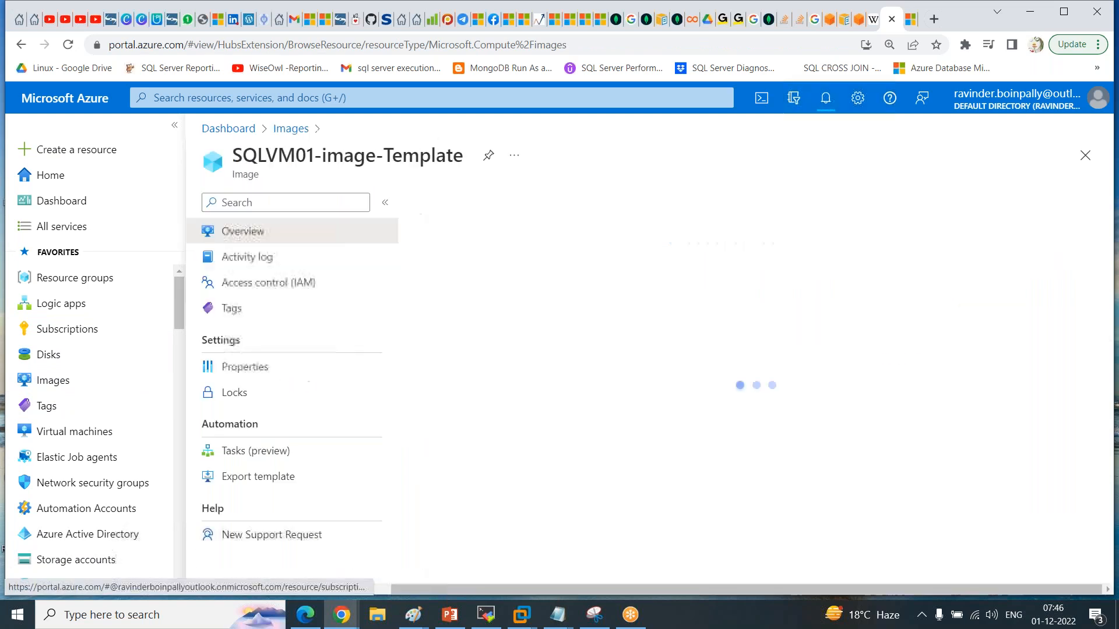
{"action": "left_click", "coordinate": [463, 212]}
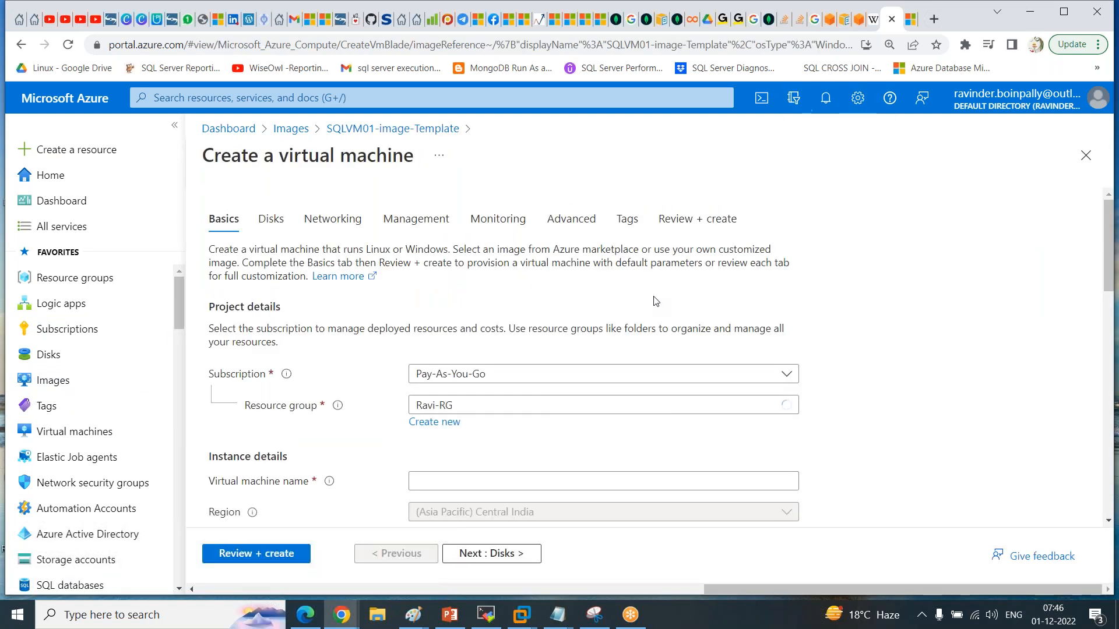
{"action": "scroll", "coordinate": [653, 303], "scroll_direction": "down", "scroll_amount": 3}
{"action": "left_click", "coordinate": [466, 336]}
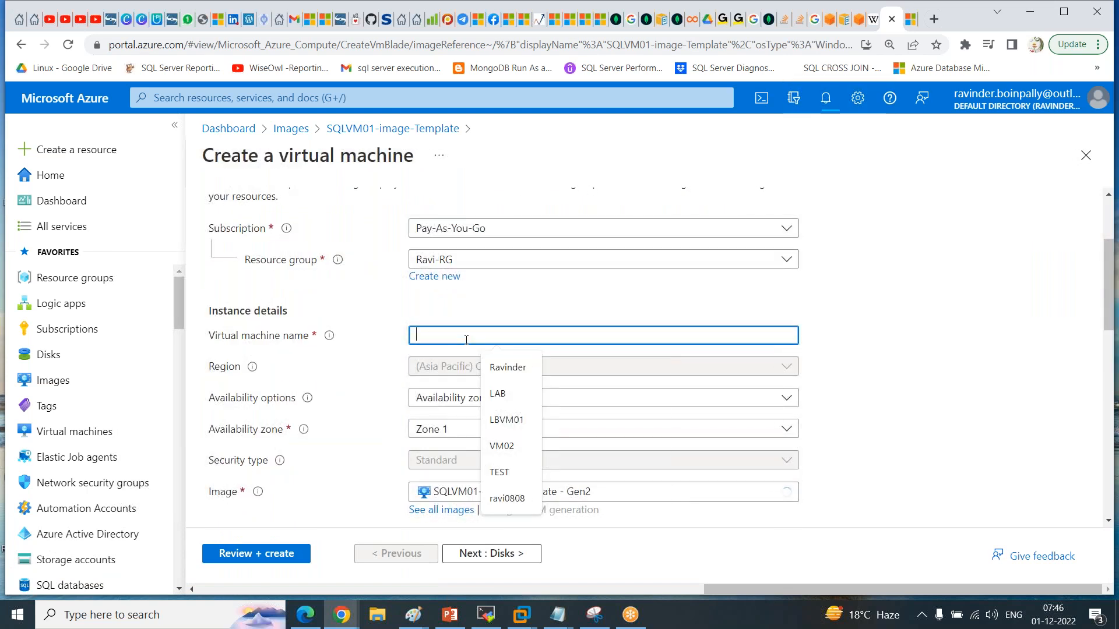
{"action": "type", "text": "SQLVM03"}
{"action": "scroll", "coordinate": [580, 325], "scroll_direction": "down", "scroll_amount": 1}
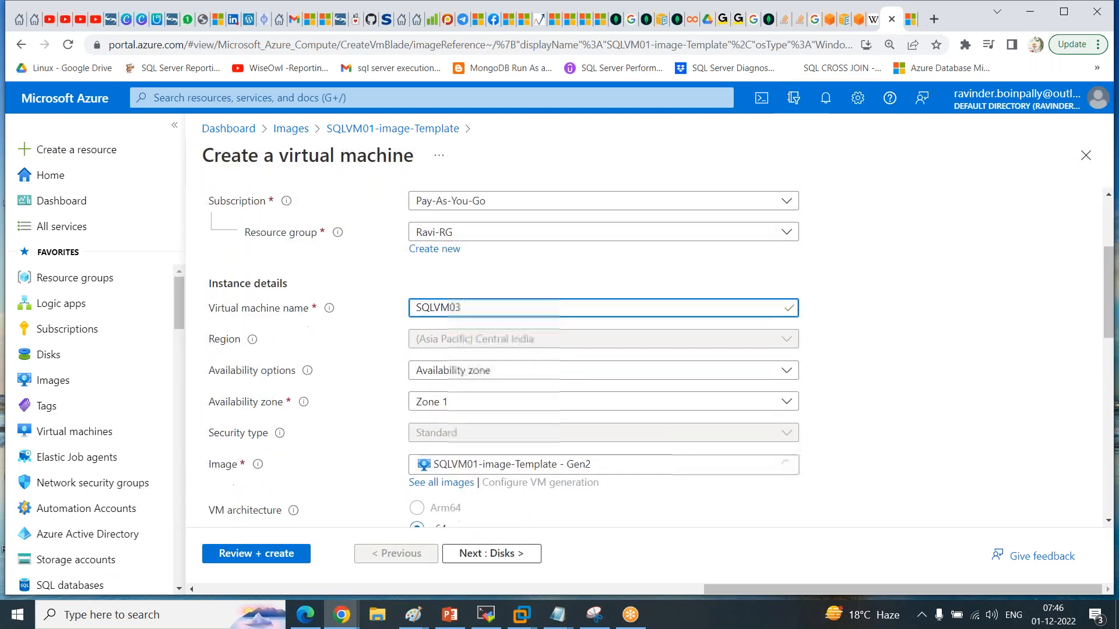
{"action": "scroll", "coordinate": [466, 358], "scroll_direction": "down", "scroll_amount": 2}
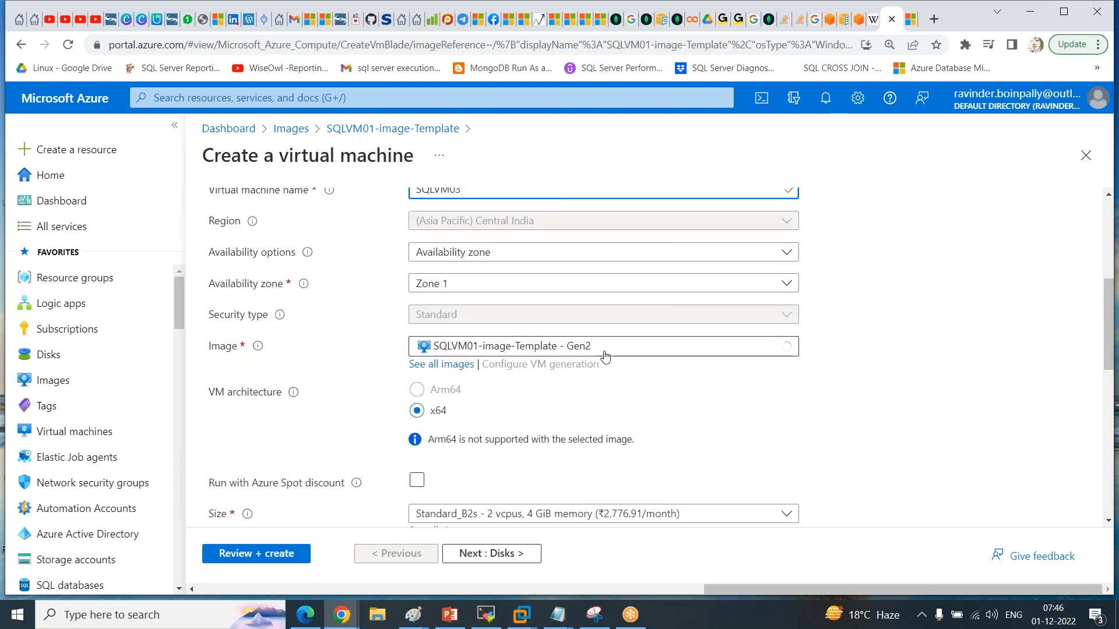
{"action": "scroll", "coordinate": [905, 340], "scroll_direction": "down", "scroll_amount": 1}
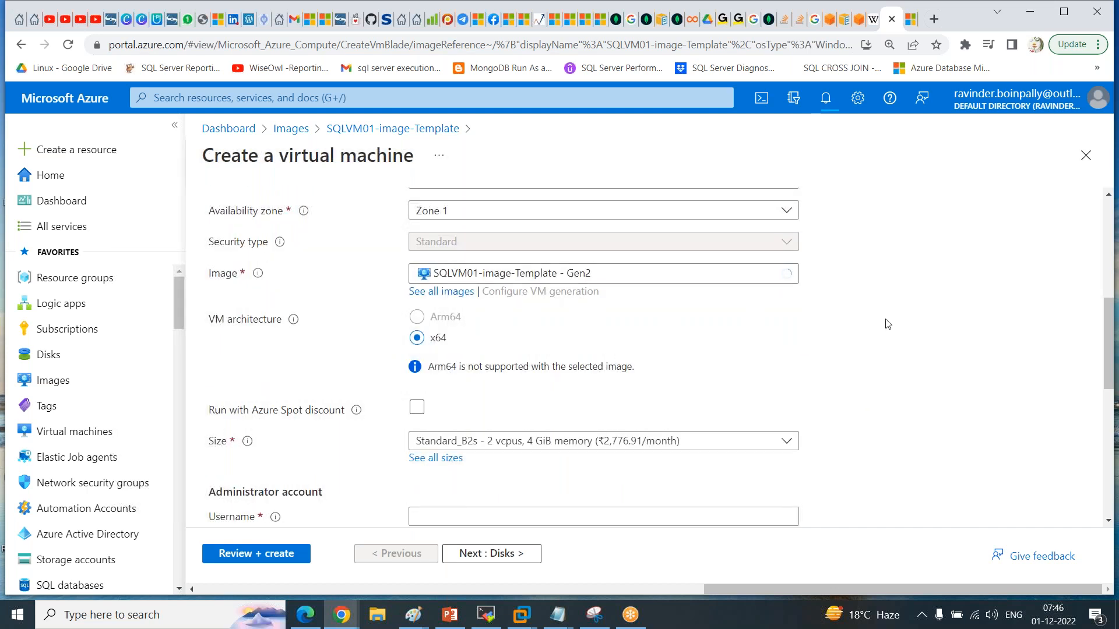
{"action": "scroll", "coordinate": [887, 324], "scroll_direction": "up", "scroll_amount": 2}
{"action": "scroll", "coordinate": [888, 324], "scroll_direction": "down", "scroll_amount": 6}
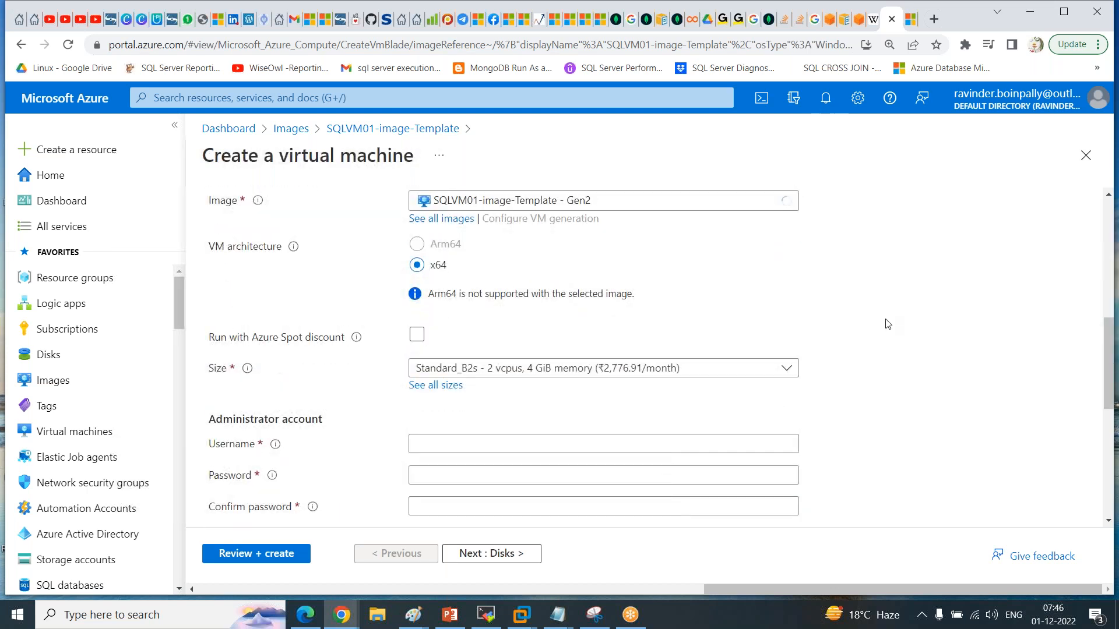
{"action": "left_click", "coordinate": [461, 297]}
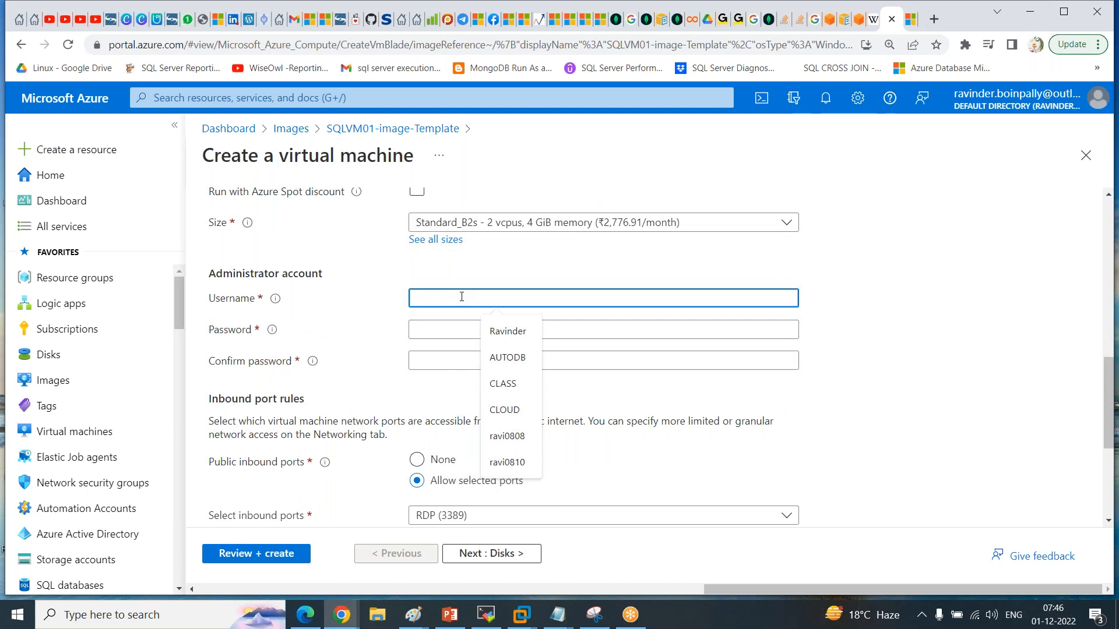
{"action": "type", "text": "Ravinder"}
{"action": "key", "text": "Tab"}
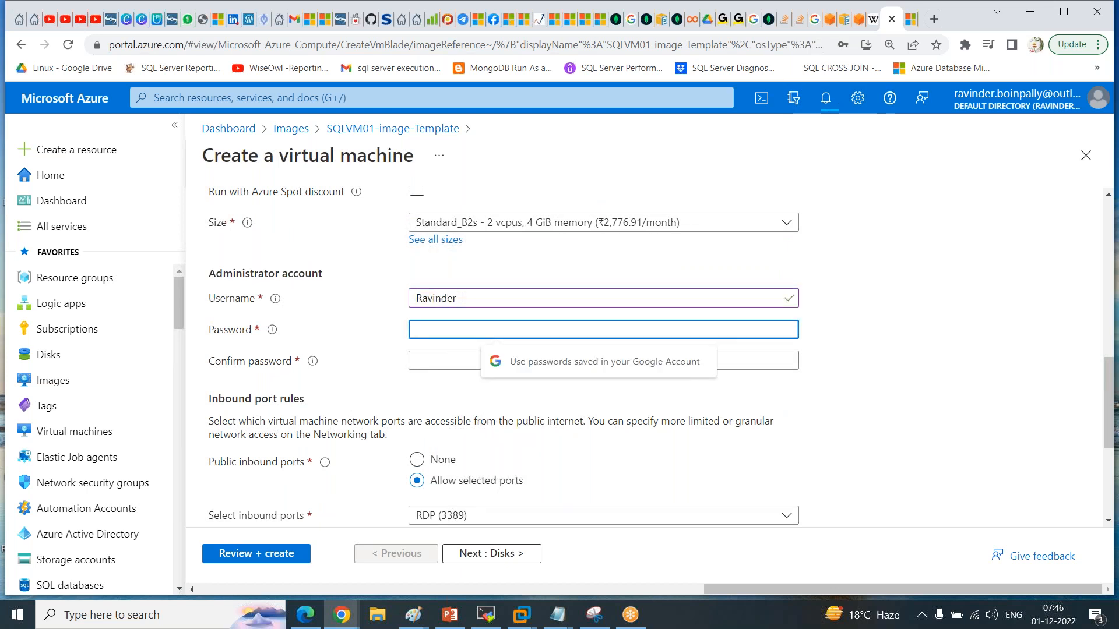
{"action": "type", "text": "••••••••••••"}
{"action": "key", "text": "Tab"}
{"action": "type", "text": "••••"}
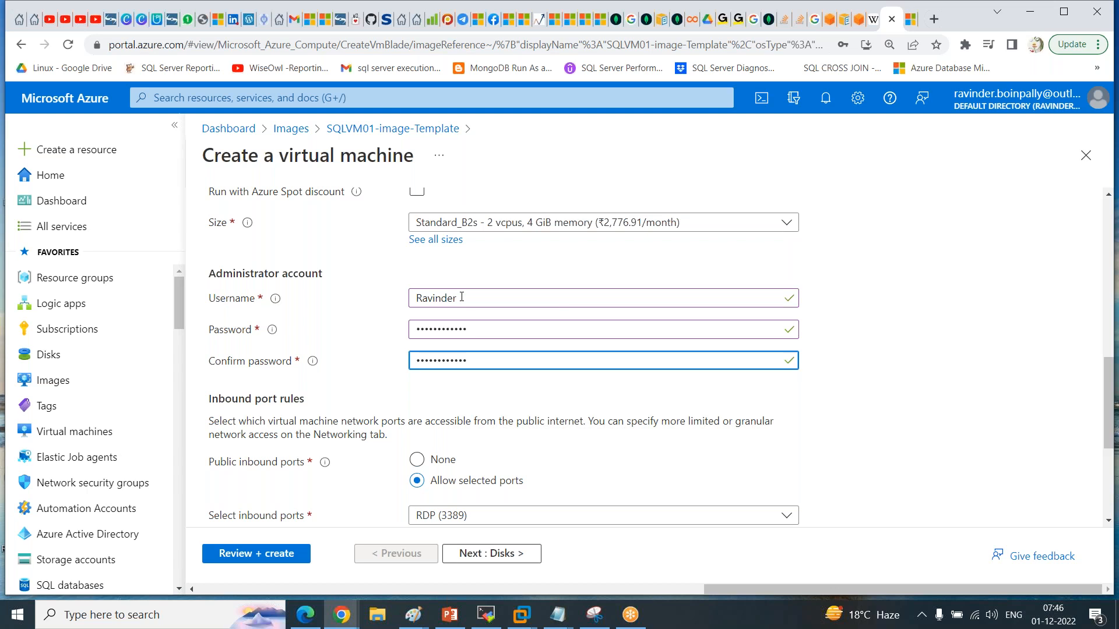
{"action": "scroll", "coordinate": [475, 297], "scroll_direction": "up", "scroll_amount": 5}
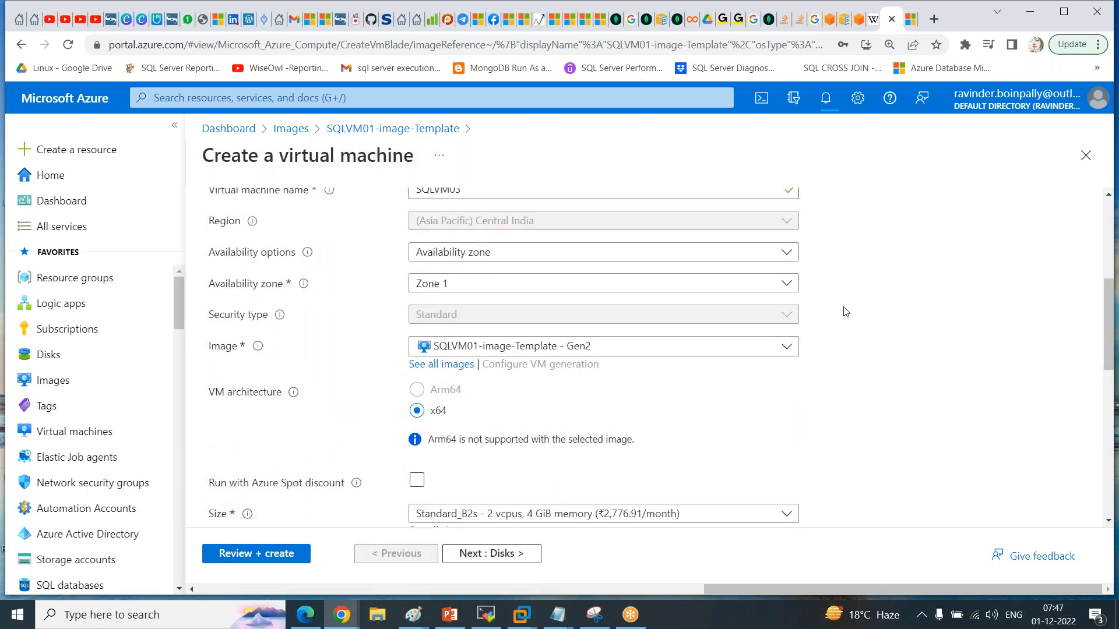
{"action": "scroll", "coordinate": [917, 317], "scroll_direction": "down", "scroll_amount": 3}
{"action": "scroll", "coordinate": [918, 330], "scroll_direction": "down", "scroll_amount": 5}
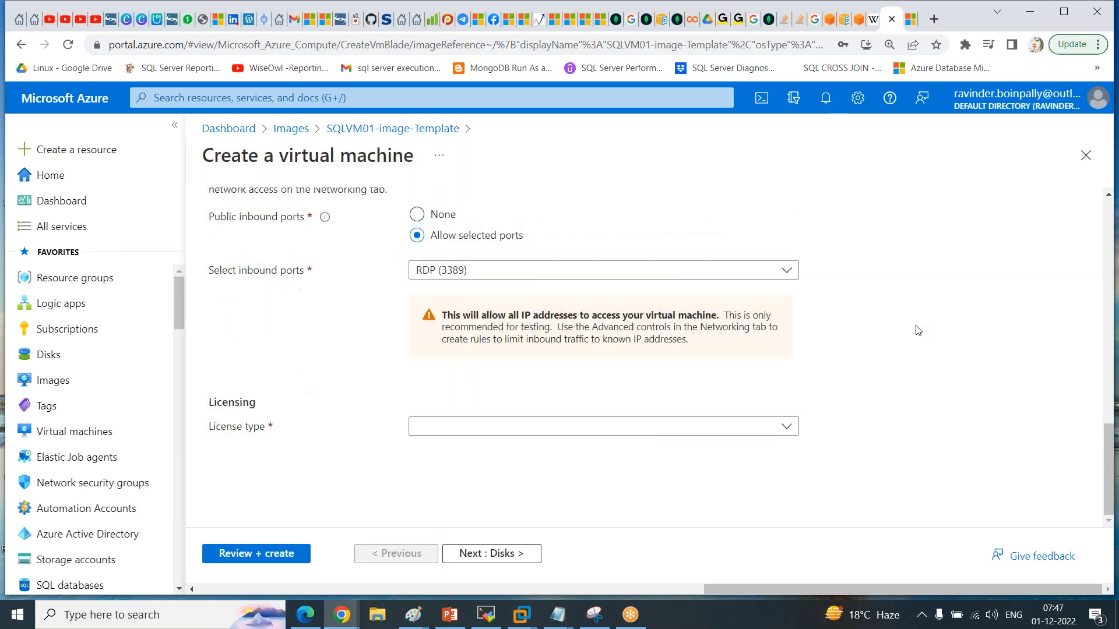
{"action": "left_click", "coordinate": [771, 432]}
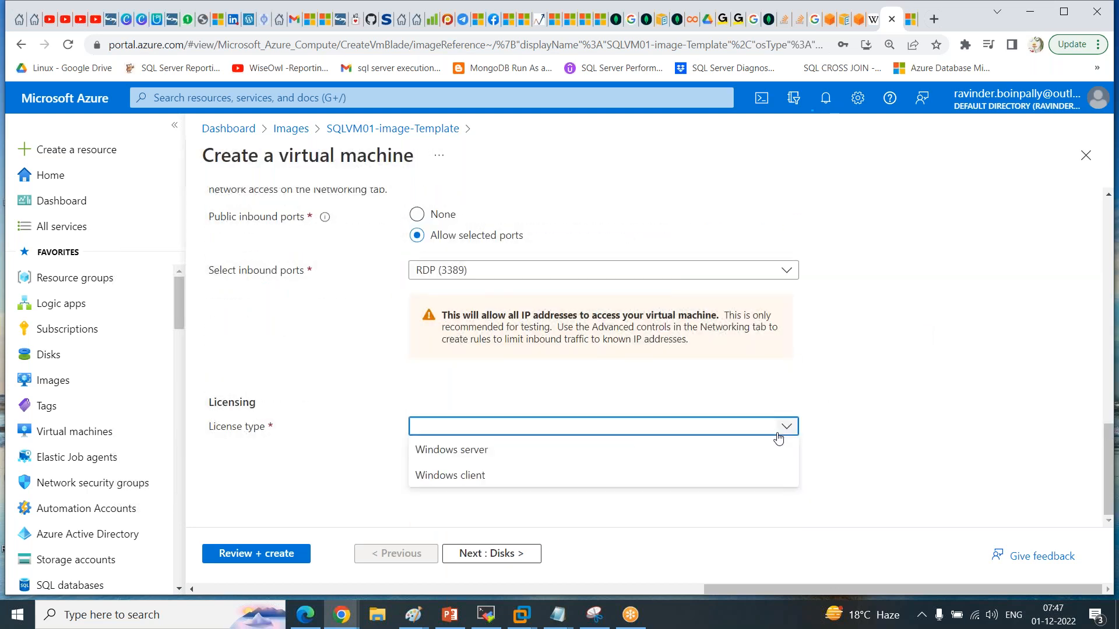
{"action": "left_click", "coordinate": [494, 453]}
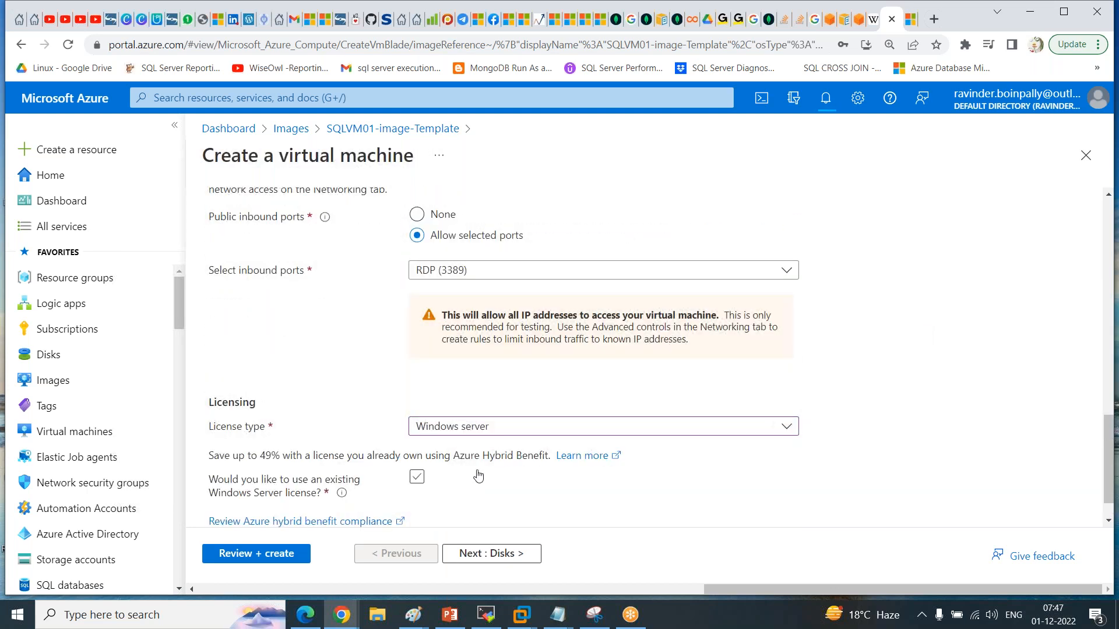
{"action": "left_click", "coordinate": [417, 477]}
{"action": "scroll", "coordinate": [716, 449], "scroll_direction": "down", "scroll_amount": 2}
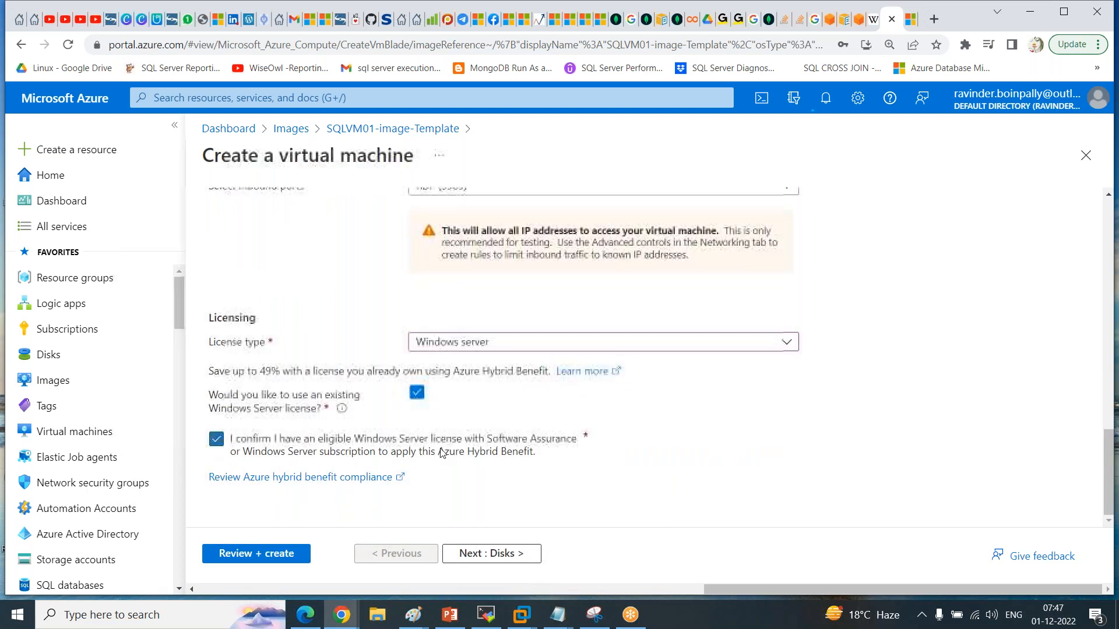
{"action": "scroll", "coordinate": [845, 453], "scroll_direction": "up", "scroll_amount": 3}
{"action": "scroll", "coordinate": [845, 453], "scroll_direction": "up", "scroll_amount": 3}
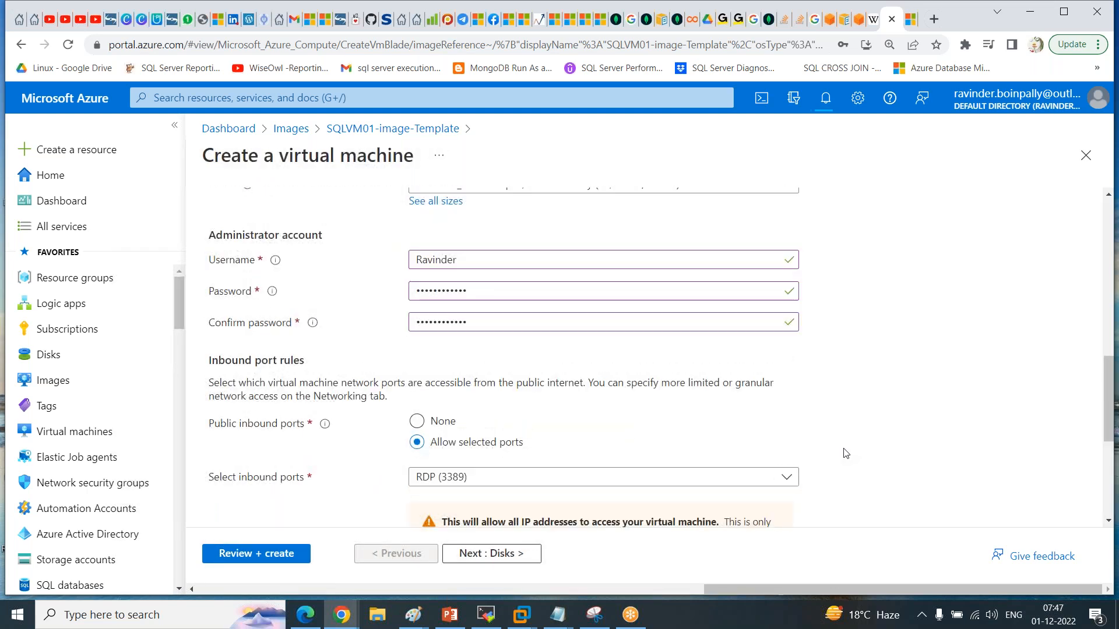
{"action": "scroll", "coordinate": [576, 430], "scroll_direction": "up", "scroll_amount": 5}
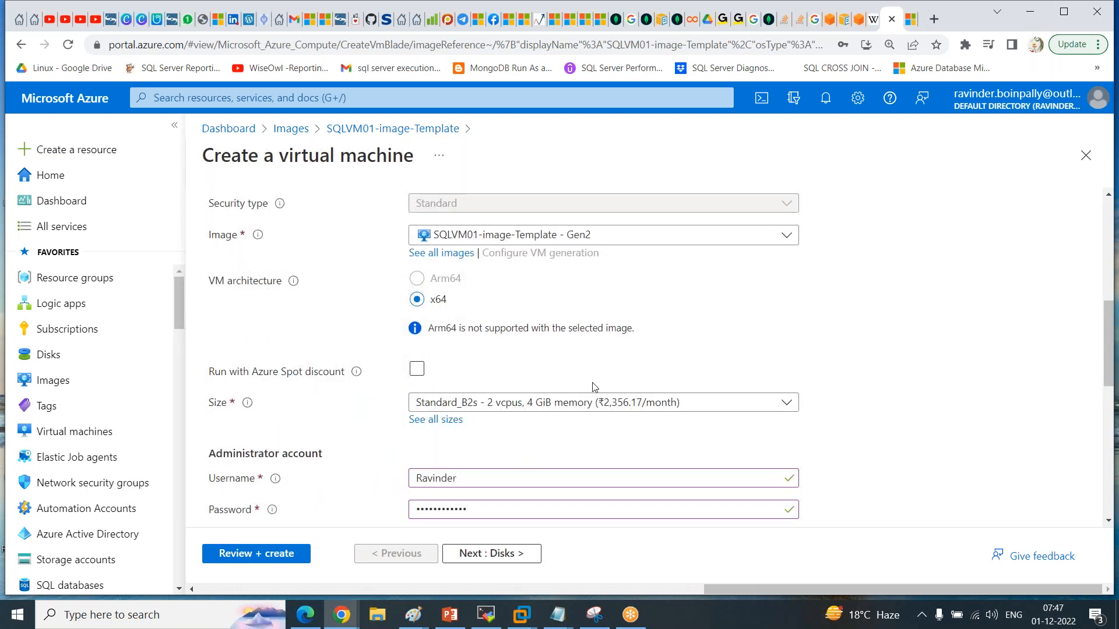
{"action": "scroll", "coordinate": [653, 391], "scroll_direction": "down", "scroll_amount": 4}
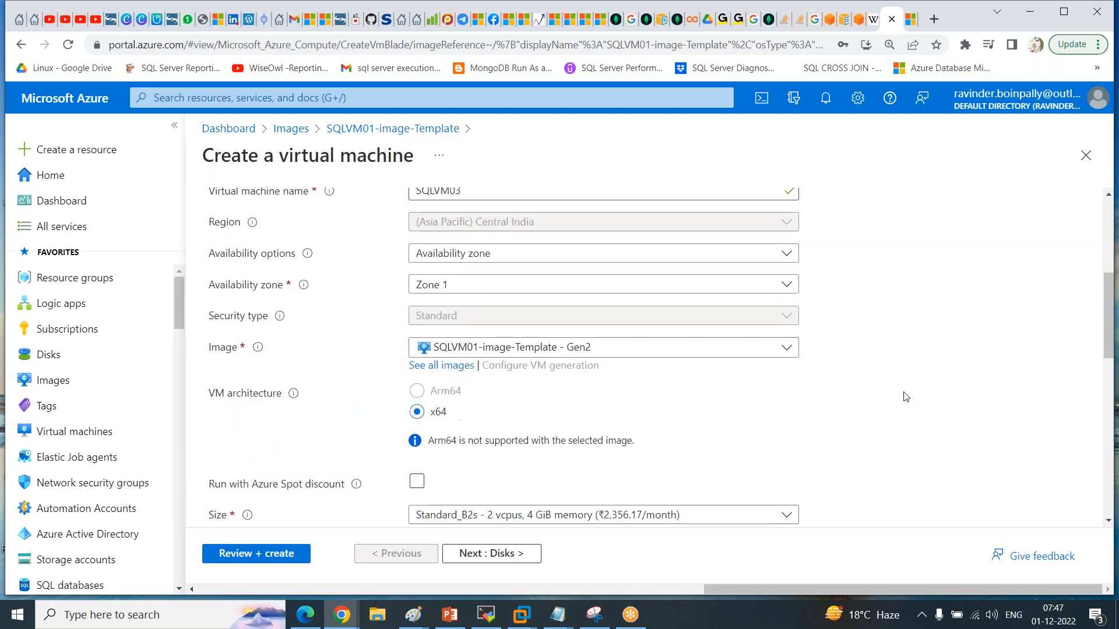
{"action": "left_click", "coordinate": [566, 330]}
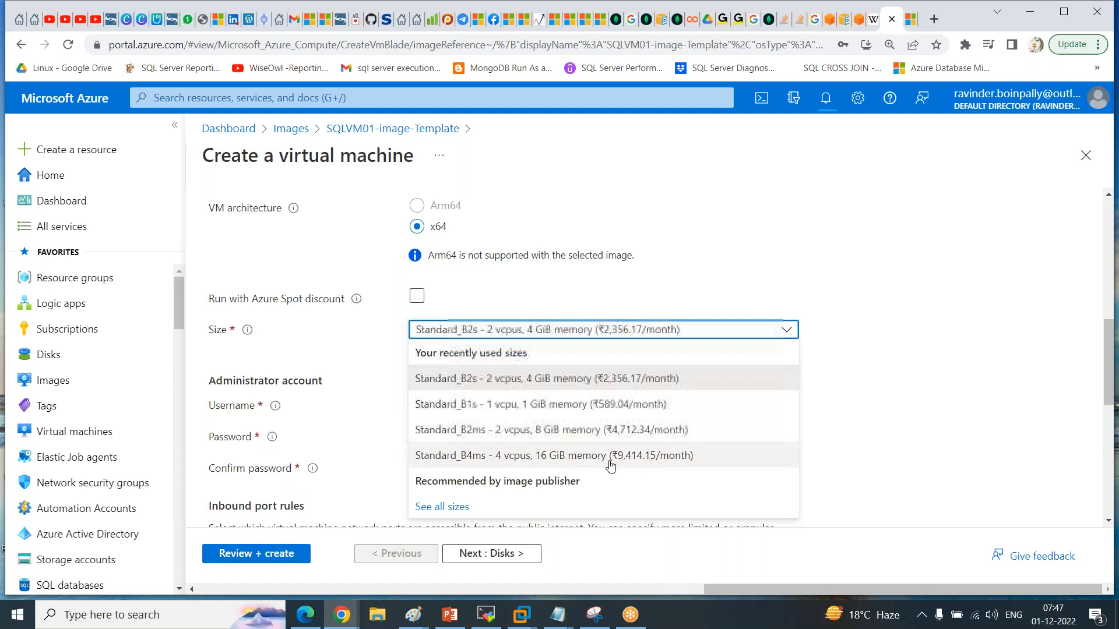
{"action": "left_click", "coordinate": [903, 291]}
{"action": "scroll", "coordinate": [635, 389], "scroll_direction": "down", "scroll_amount": 5}
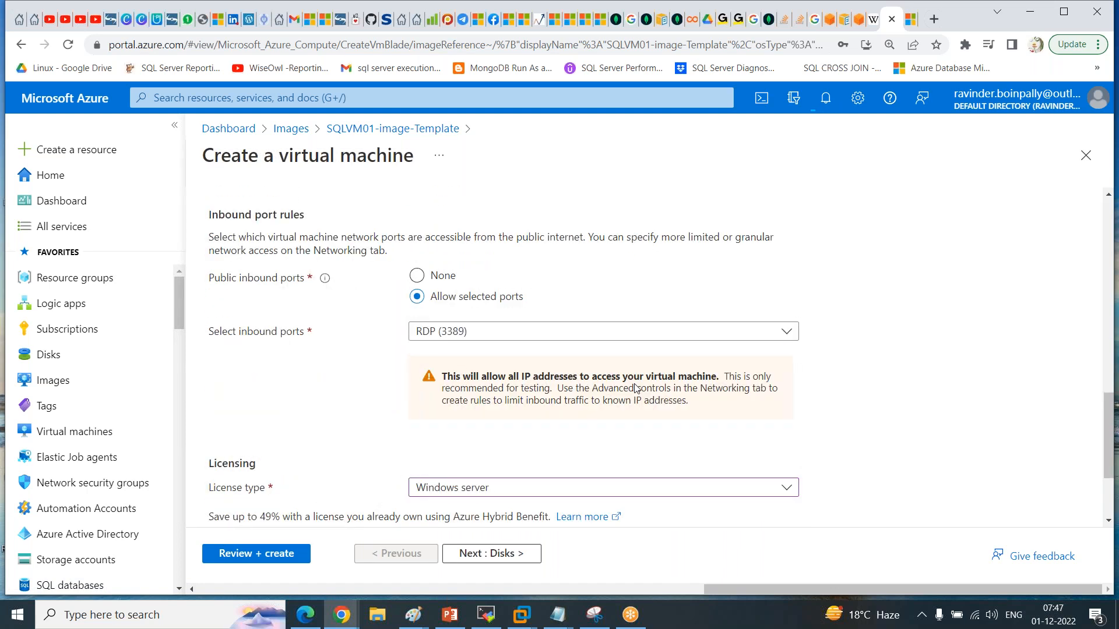
{"action": "scroll", "coordinate": [635, 388], "scroll_direction": "down", "scroll_amount": 3}
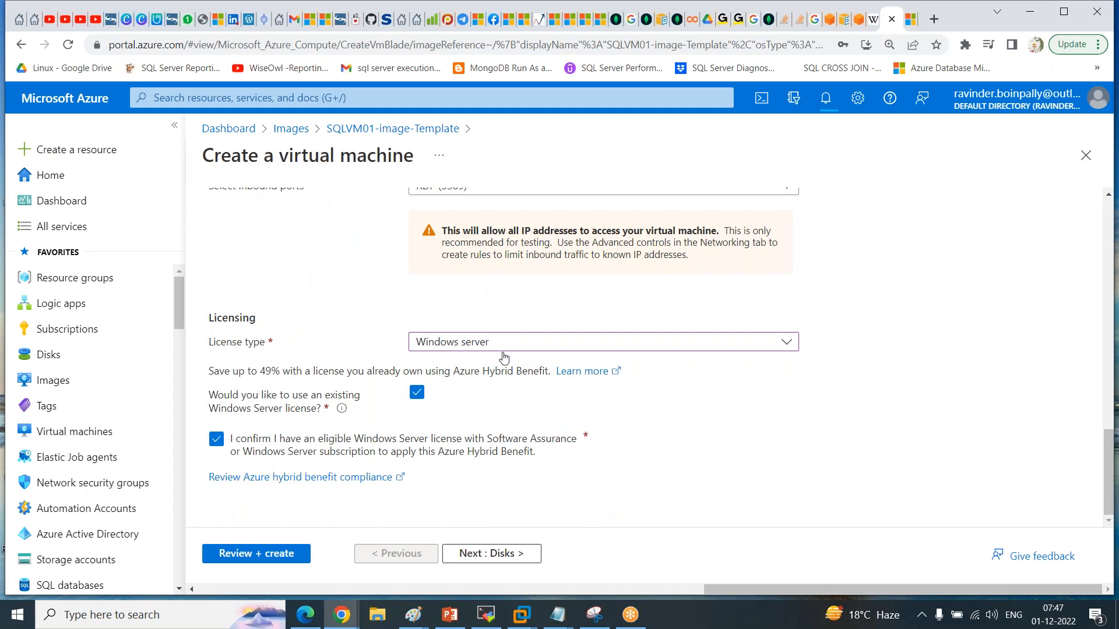
{"action": "scroll", "coordinate": [647, 402], "scroll_direction": "up", "scroll_amount": 8}
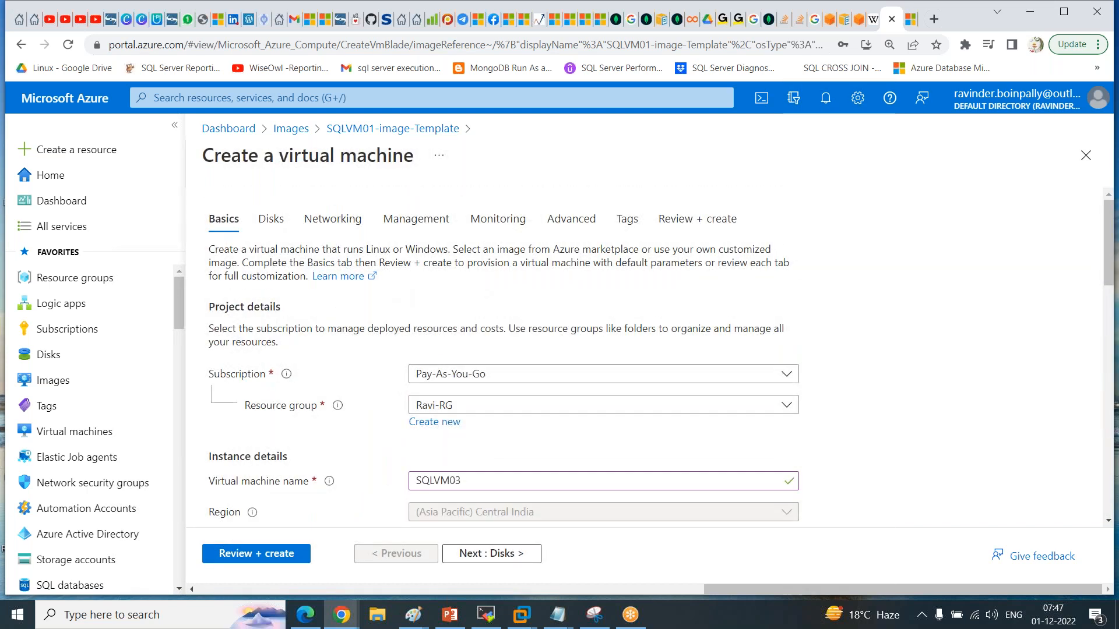
{"action": "left_click", "coordinate": [270, 228]}
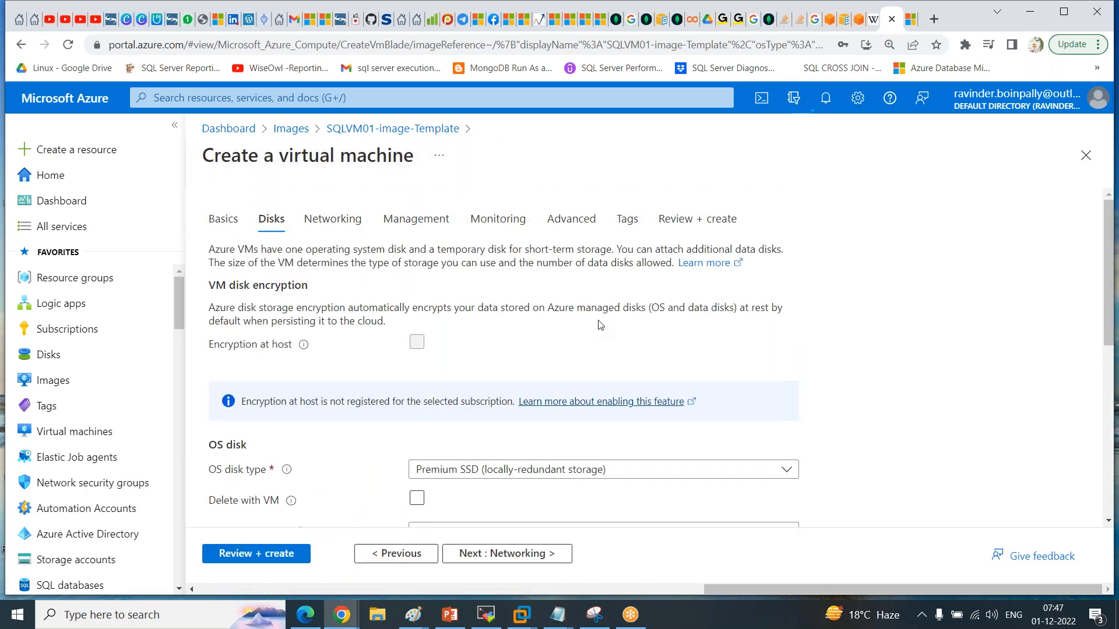
{"action": "left_click", "coordinate": [223, 220]}
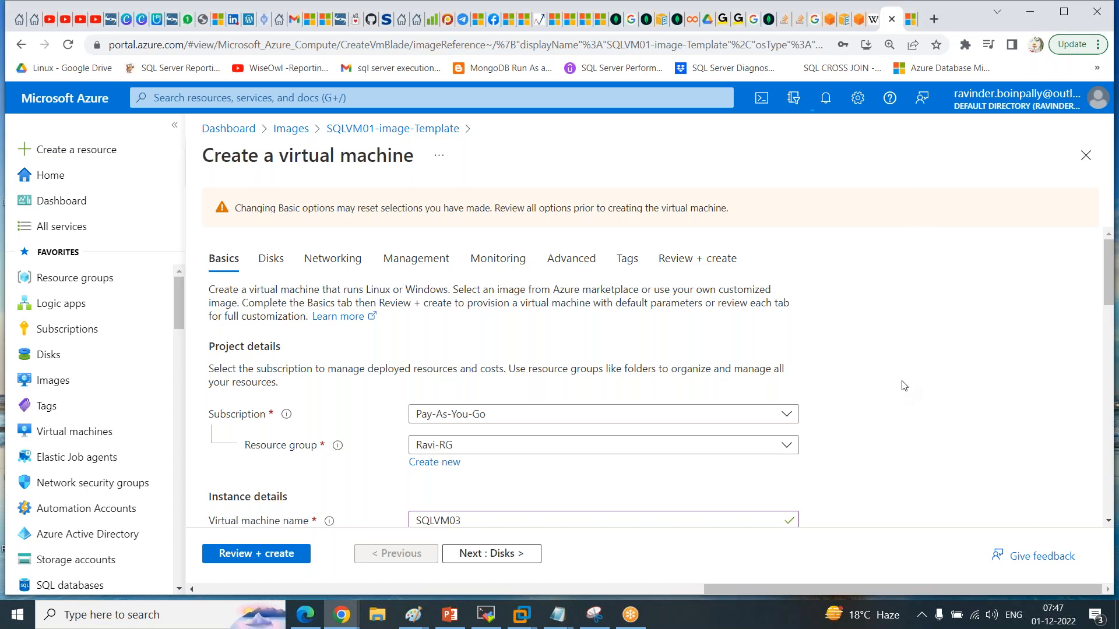
{"action": "scroll", "coordinate": [904, 386], "scroll_direction": "down", "scroll_amount": 4}
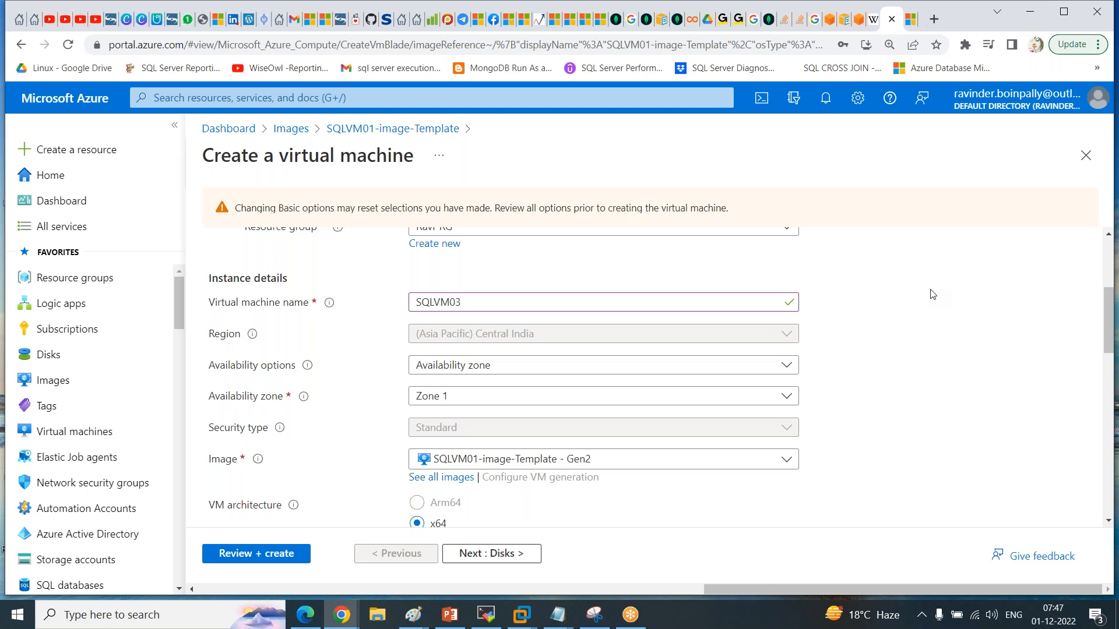
{"action": "scroll", "coordinate": [932, 294], "scroll_direction": "down", "scroll_amount": 10}
{"action": "scroll", "coordinate": [933, 297], "scroll_direction": "up", "scroll_amount": 10}
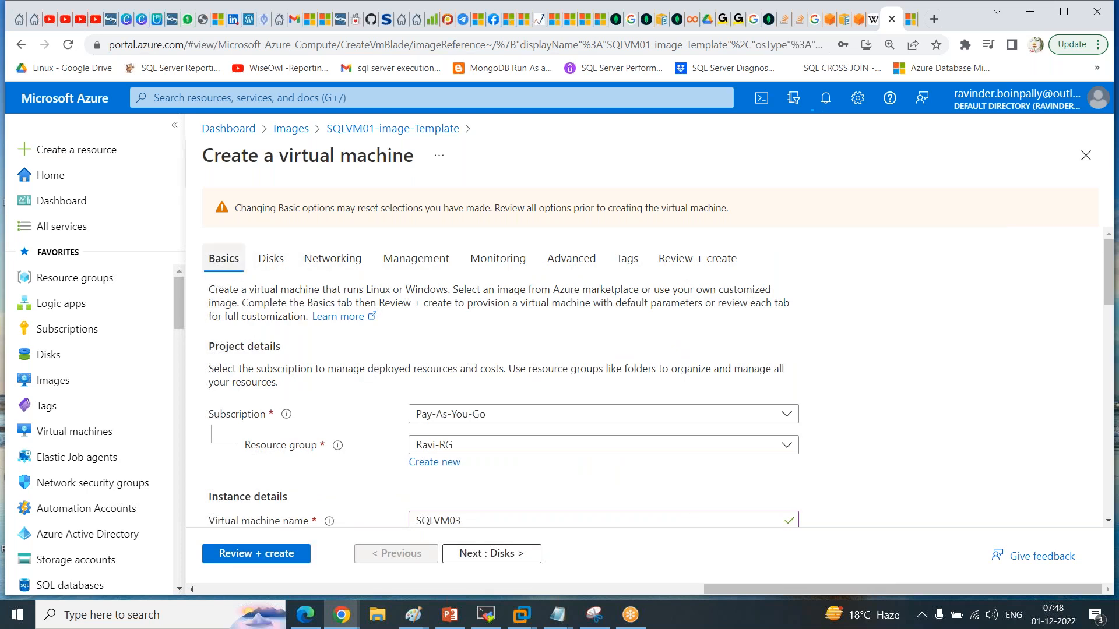
Review SQLVM03's four image-defined data disks (LUN 0–3), then view its Ravi-RG-vnet network settings
{"action": "left_click", "coordinate": [280, 265]}
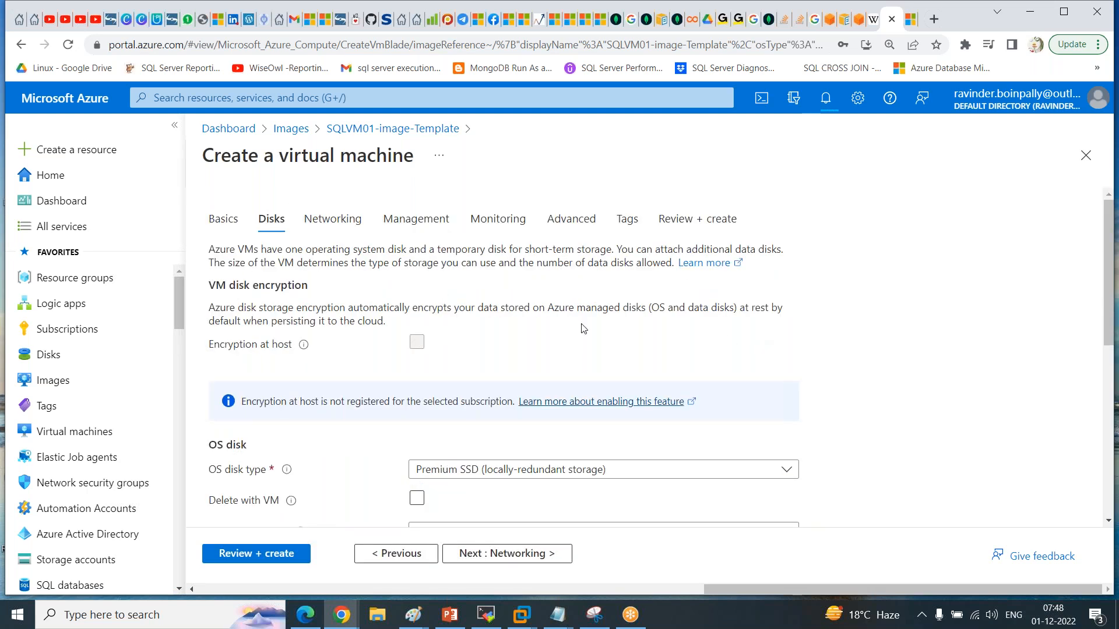
{"action": "scroll", "coordinate": [874, 303], "scroll_direction": "down", "scroll_amount": 3}
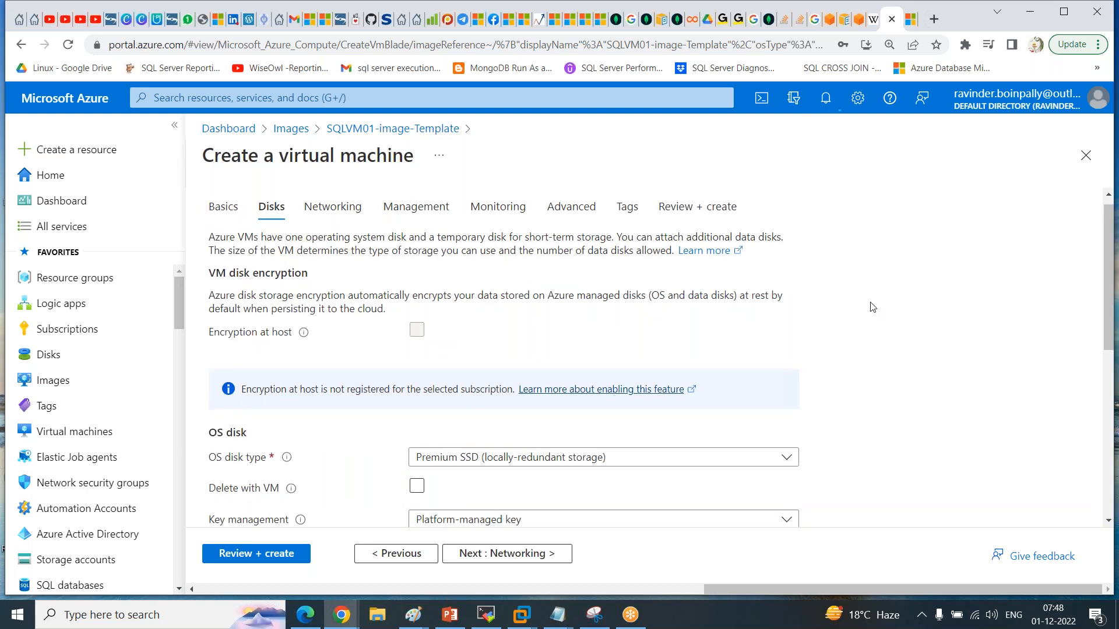
{"action": "scroll", "coordinate": [614, 327], "scroll_direction": "down", "scroll_amount": 5}
{"action": "scroll", "coordinate": [379, 344], "scroll_direction": "up", "scroll_amount": 9}
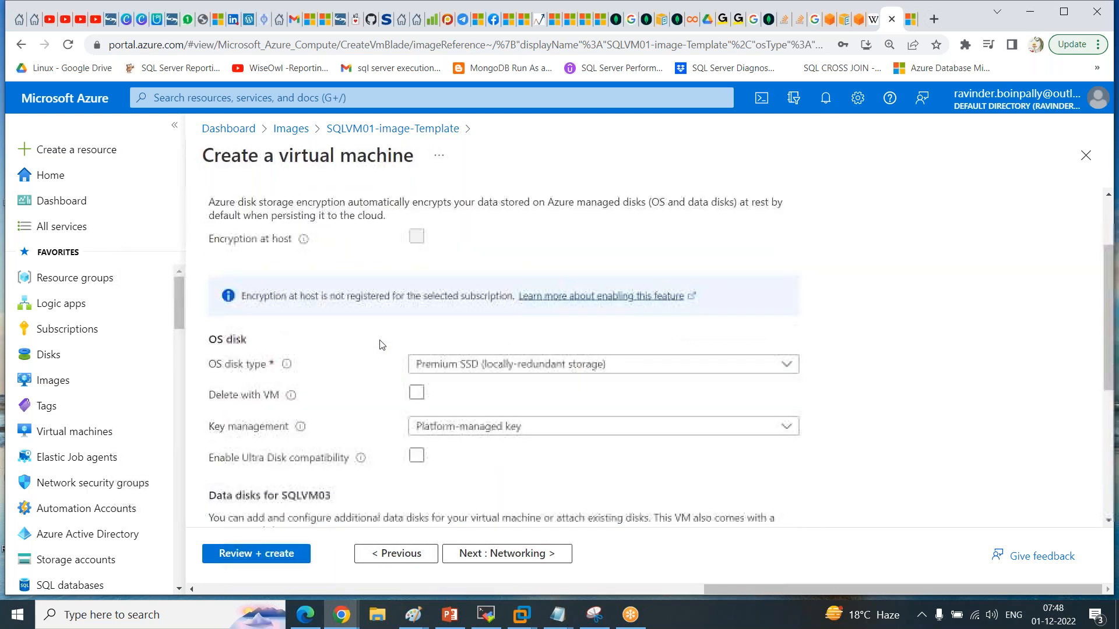
{"action": "scroll", "coordinate": [517, 385], "scroll_direction": "down", "scroll_amount": 5}
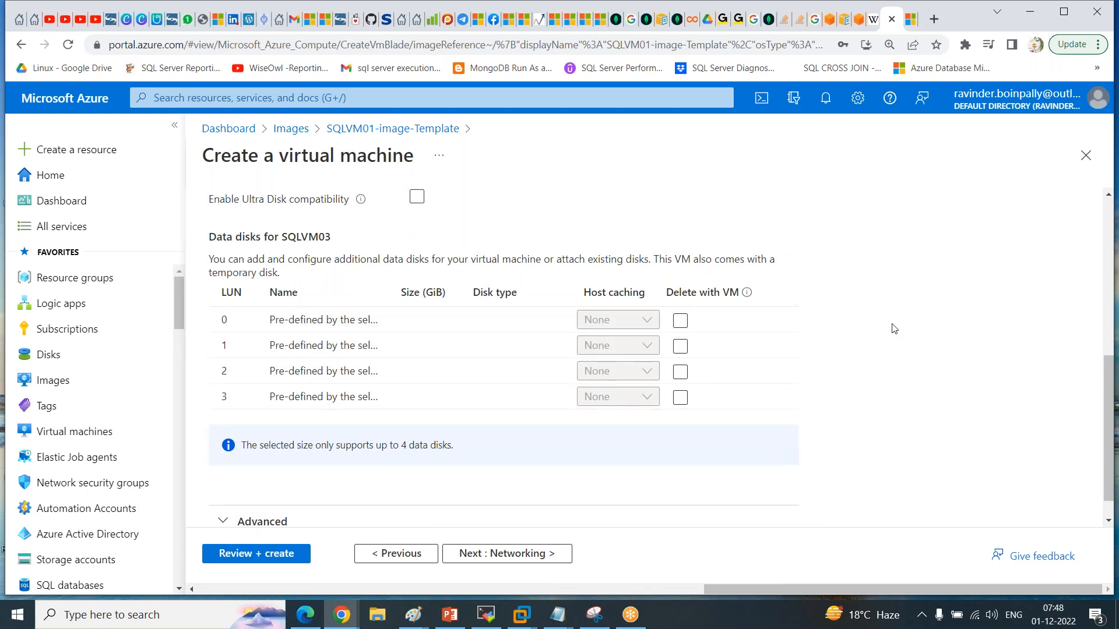
{"action": "scroll", "coordinate": [894, 329], "scroll_direction": "up", "scroll_amount": 5}
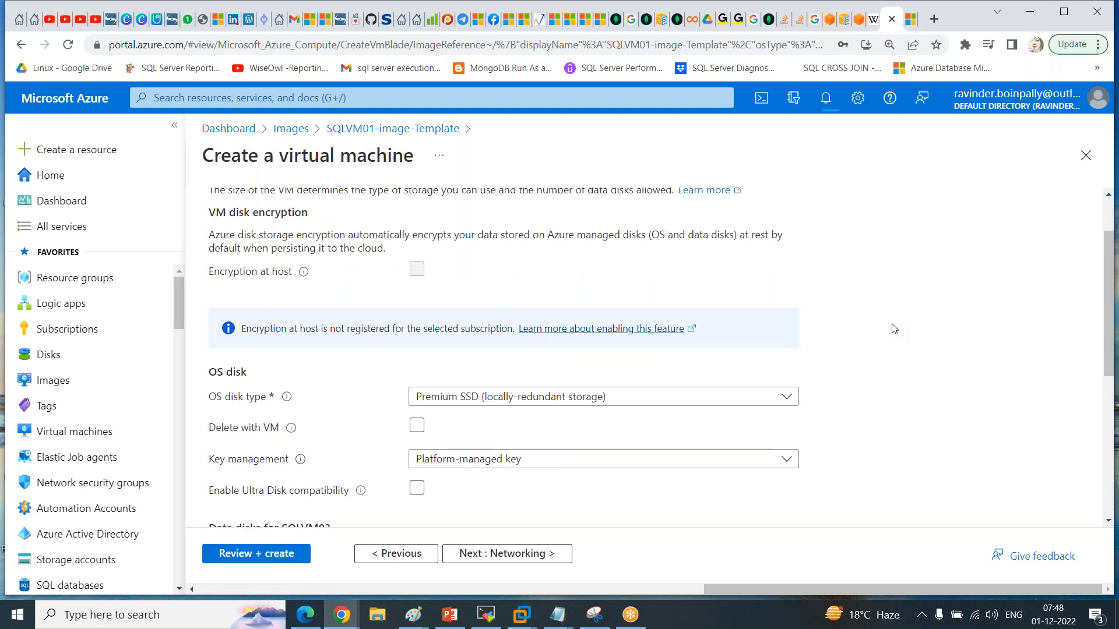
{"action": "scroll", "coordinate": [891, 327], "scroll_direction": "up", "scroll_amount": 1}
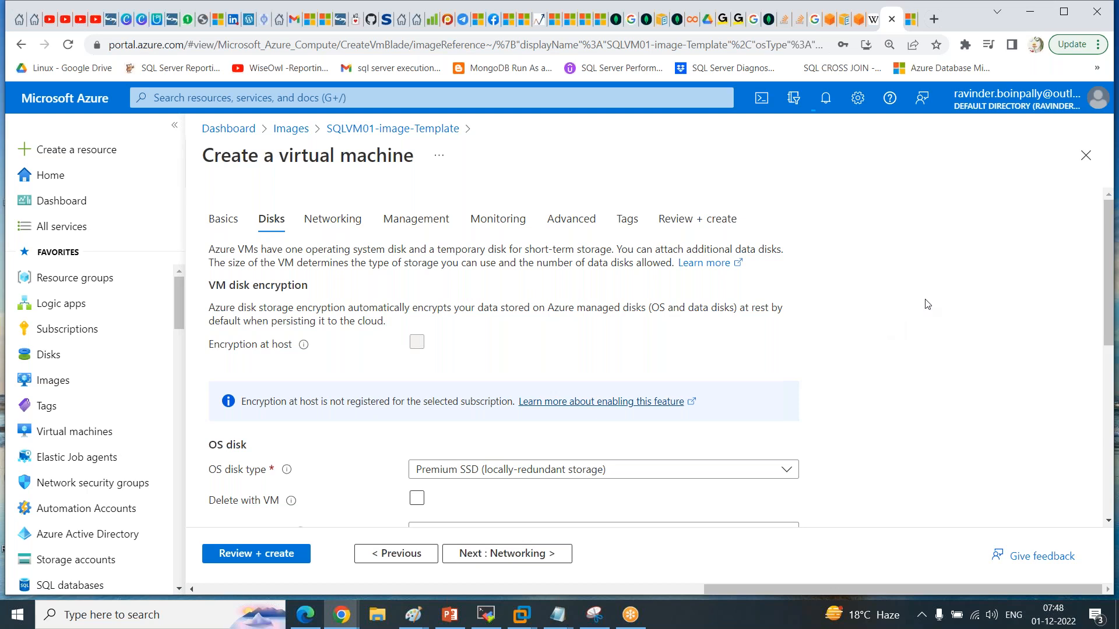
{"action": "scroll", "coordinate": [928, 306], "scroll_direction": "down", "scroll_amount": 3}
{"action": "scroll", "coordinate": [928, 306], "scroll_direction": "up", "scroll_amount": 3}
{"action": "scroll", "coordinate": [899, 337], "scroll_direction": "down", "scroll_amount": 5}
{"action": "scroll", "coordinate": [900, 337], "scroll_direction": "up", "scroll_amount": 5}
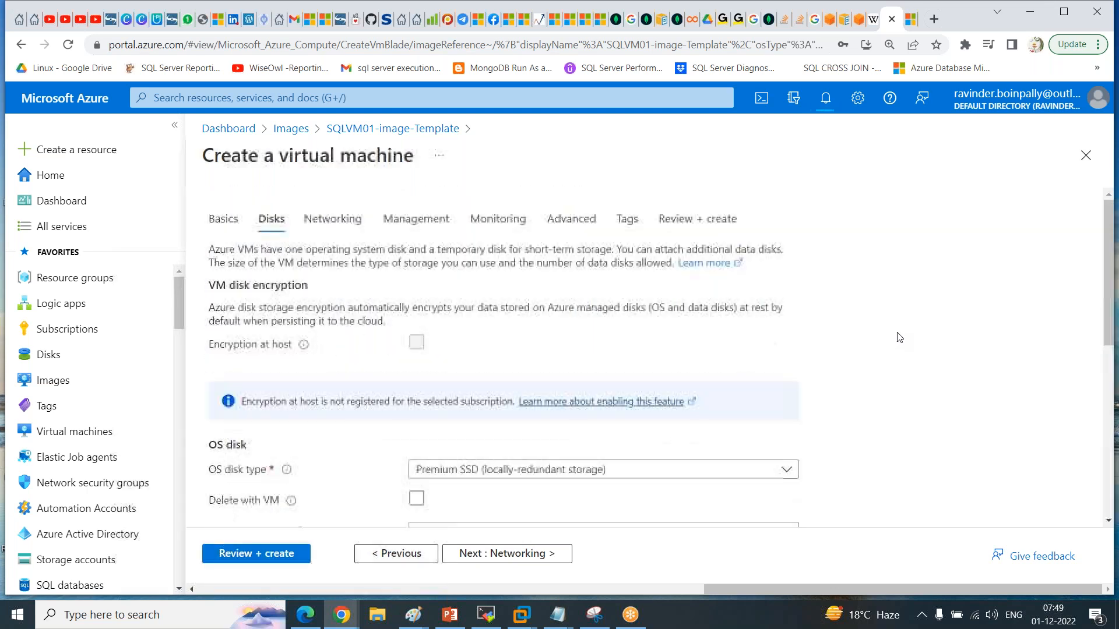
{"action": "scroll", "coordinate": [900, 337], "scroll_direction": "down", "scroll_amount": 3}
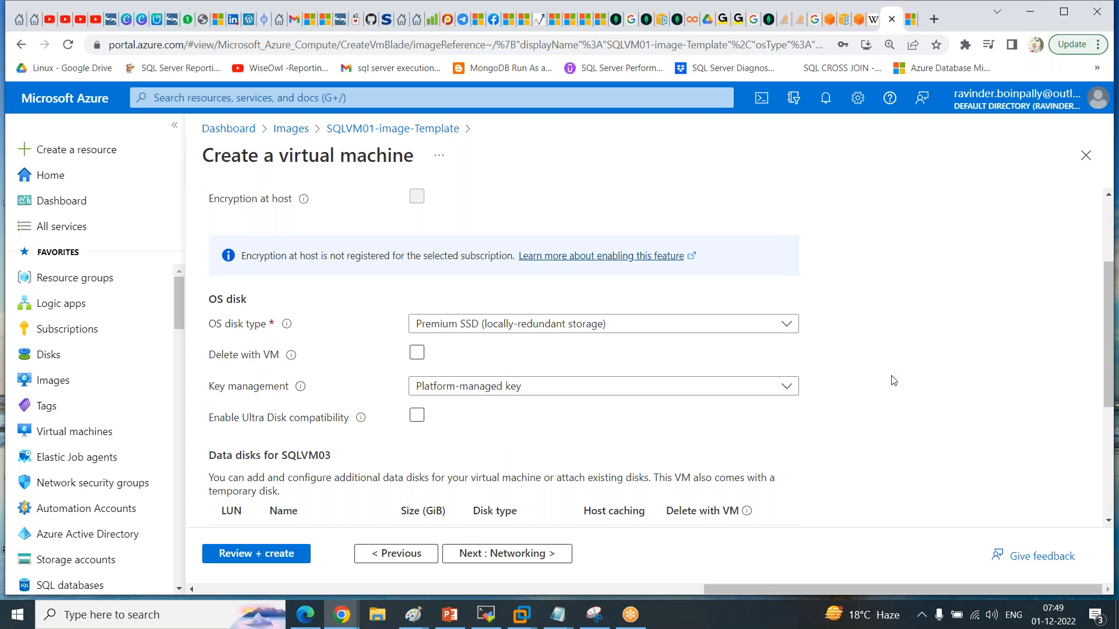
{"action": "scroll", "coordinate": [899, 380], "scroll_direction": "down", "scroll_amount": 3}
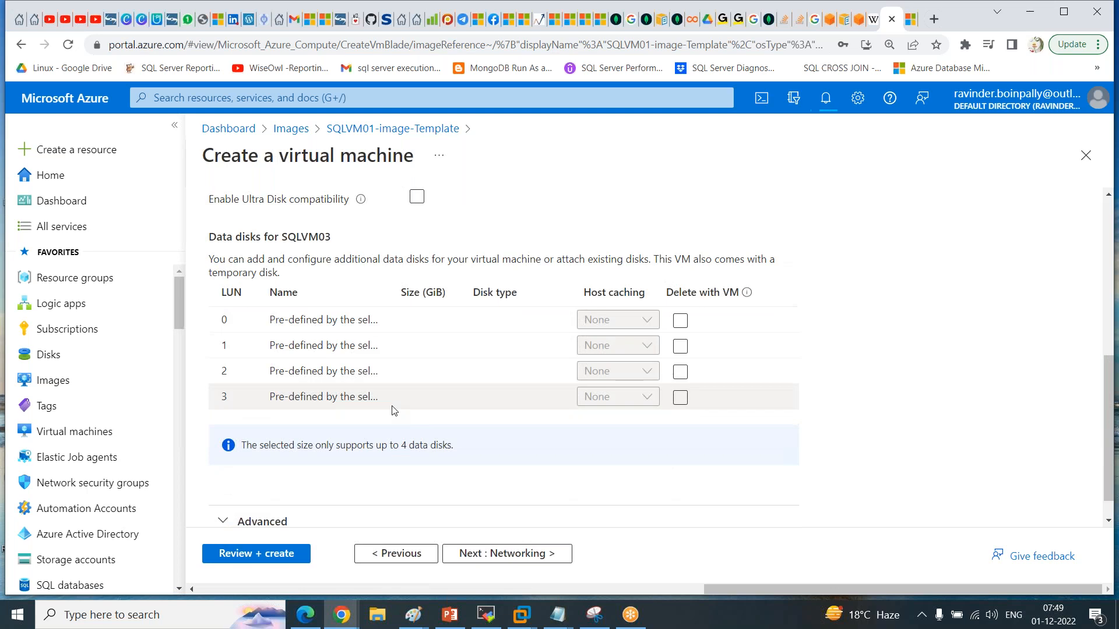
{"action": "scroll", "coordinate": [539, 328], "scroll_direction": "up", "scroll_amount": 3}
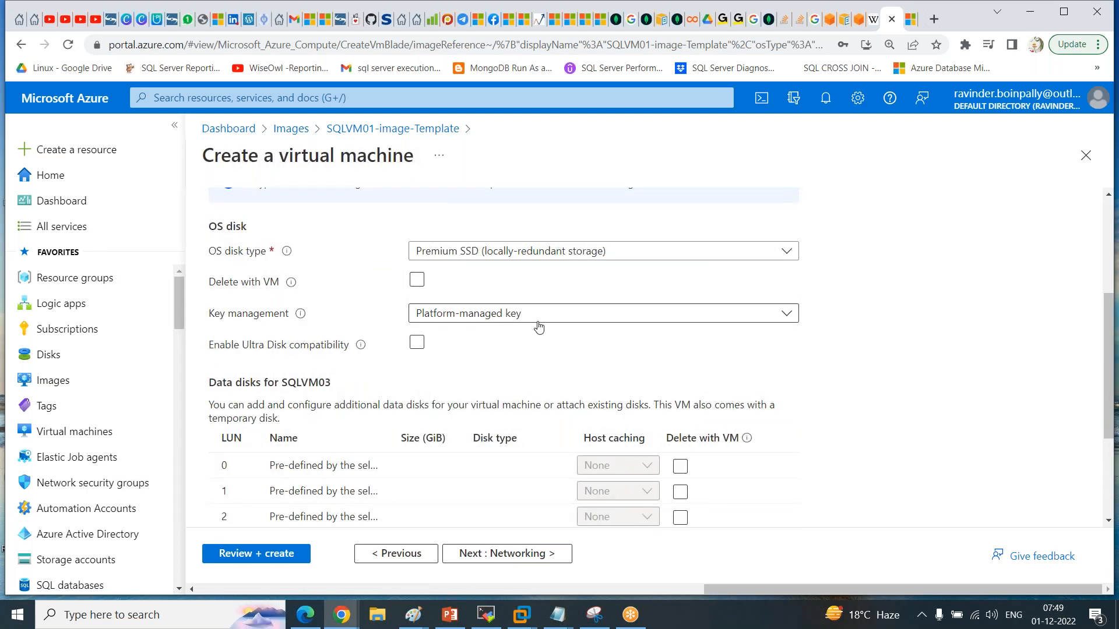
{"action": "scroll", "coordinate": [335, 477], "scroll_direction": "down", "scroll_amount": 3}
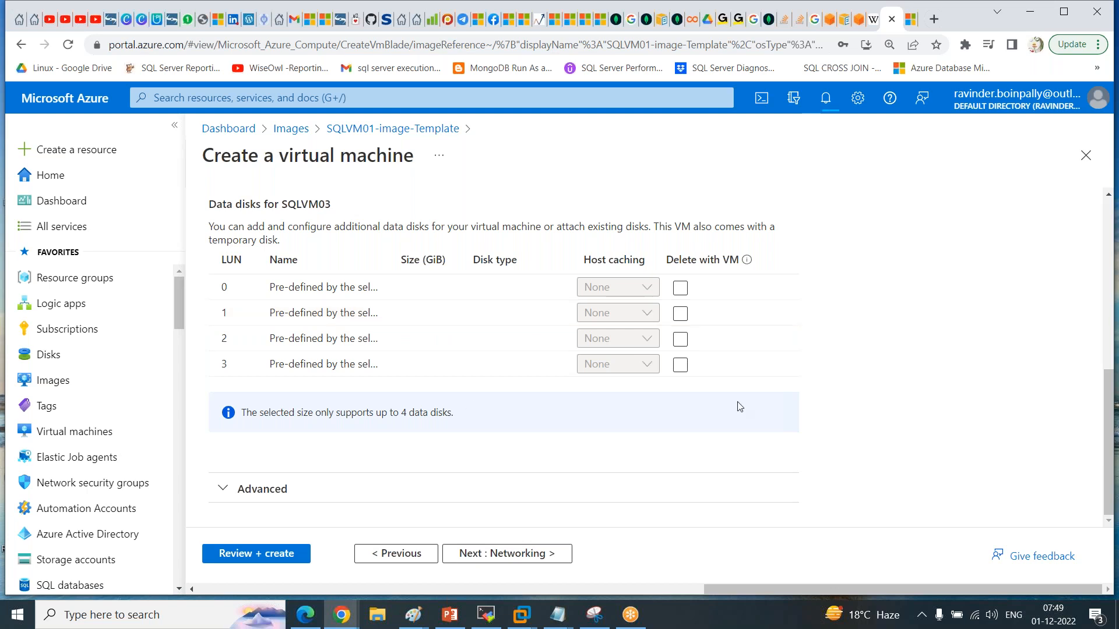
{"action": "scroll", "coordinate": [858, 394], "scroll_direction": "up", "scroll_amount": 10}
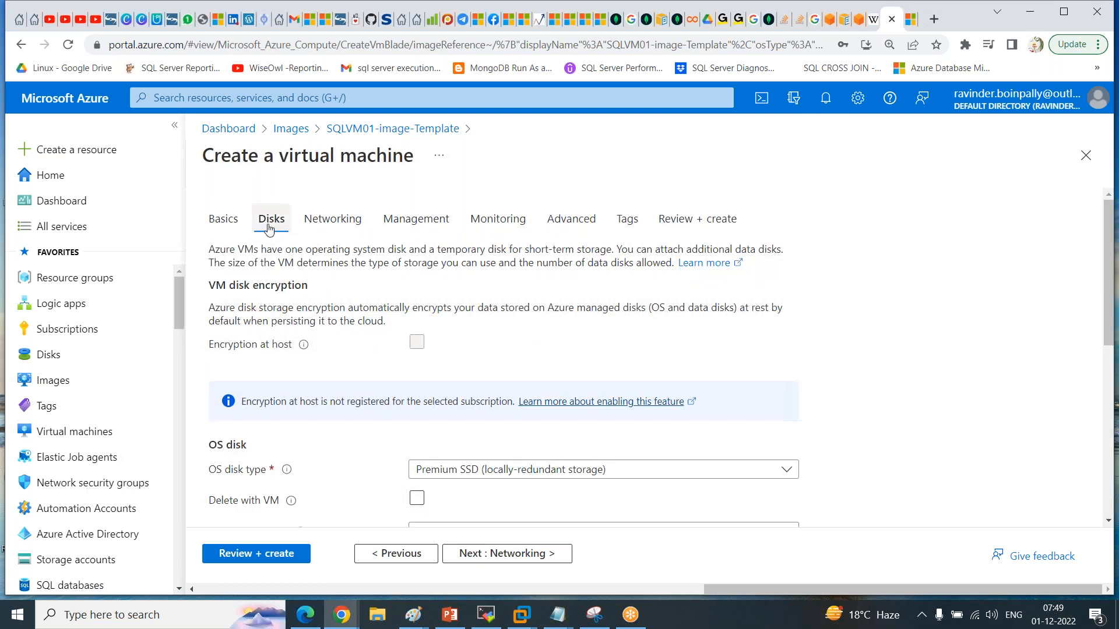
{"action": "left_click", "coordinate": [332, 219]}
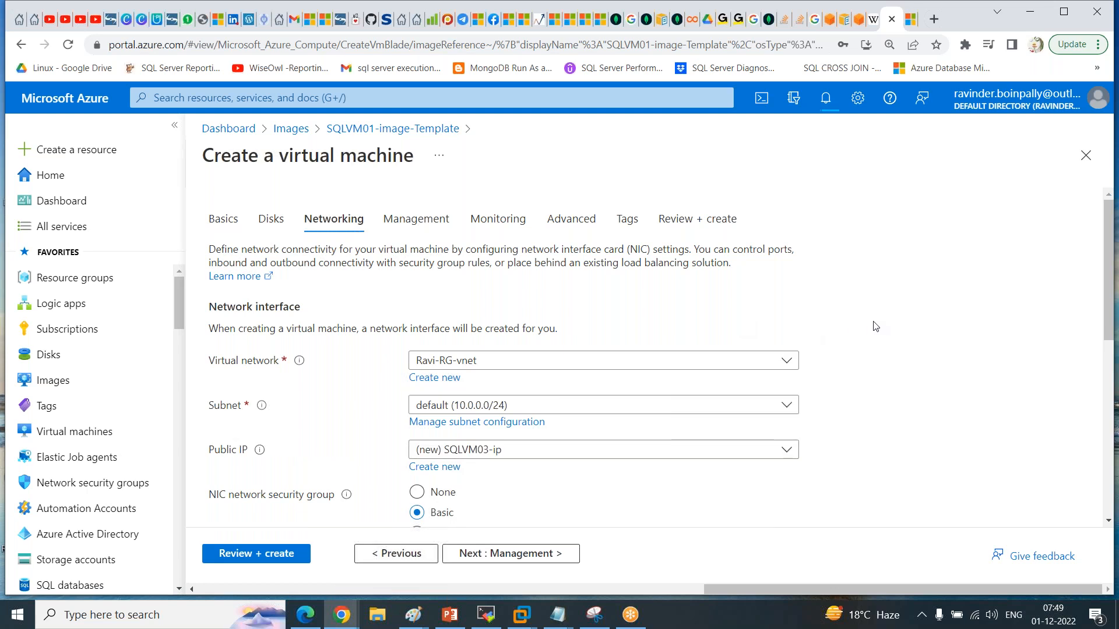
Pass validation on Review + create and deploy SQLVM03 into Ravi-RG
{"action": "left_click", "coordinate": [656, 219]}
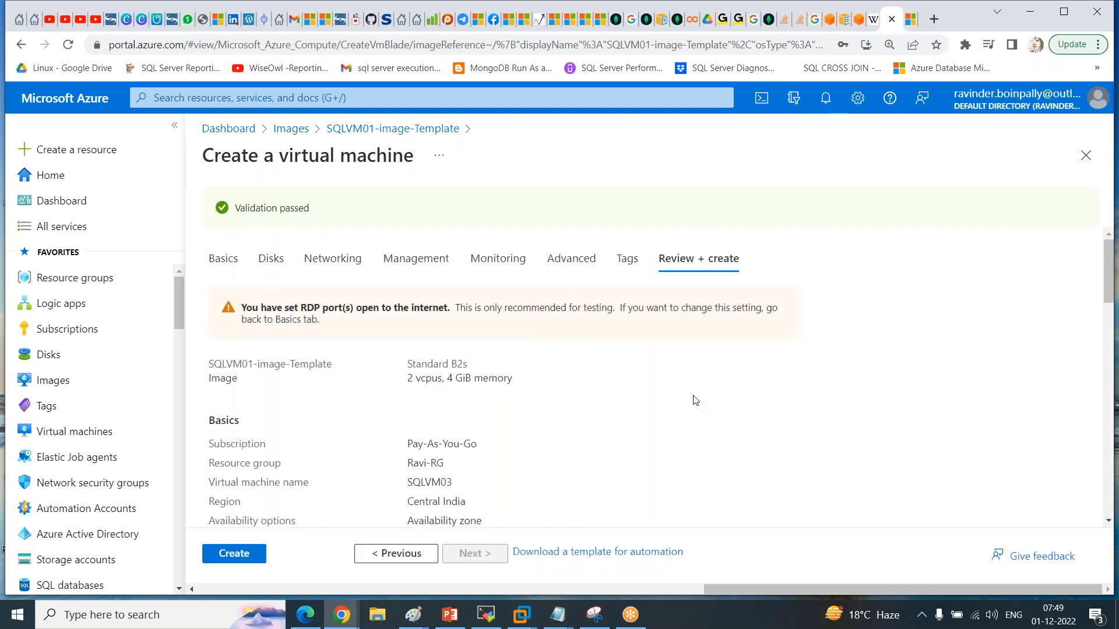
{"action": "scroll", "coordinate": [539, 382], "scroll_direction": "down", "scroll_amount": 15}
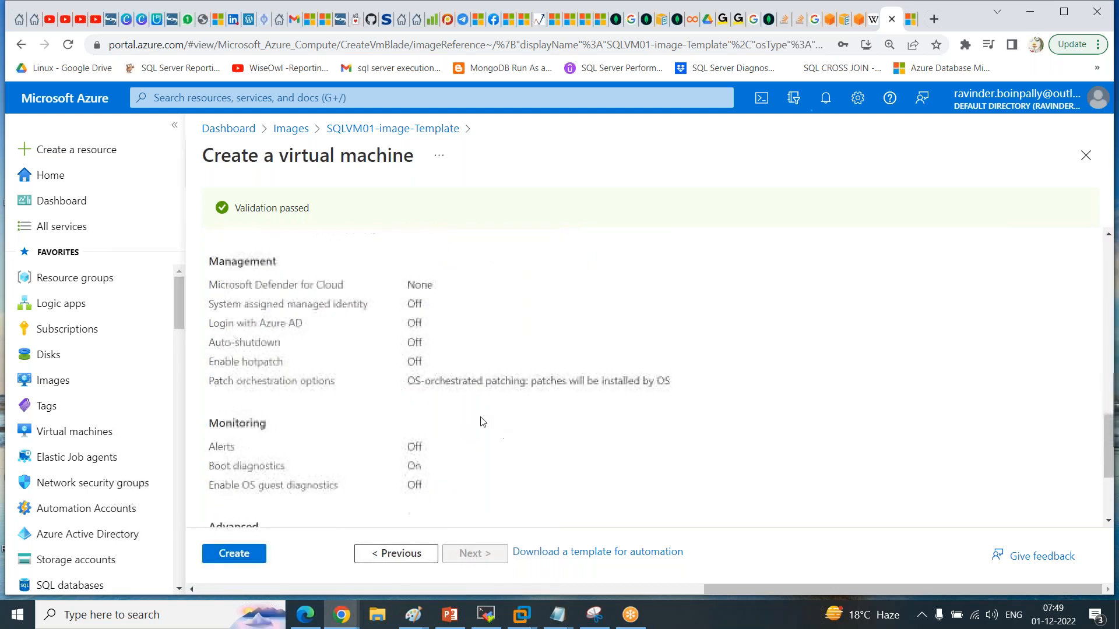
{"action": "left_click", "coordinate": [225, 557]}
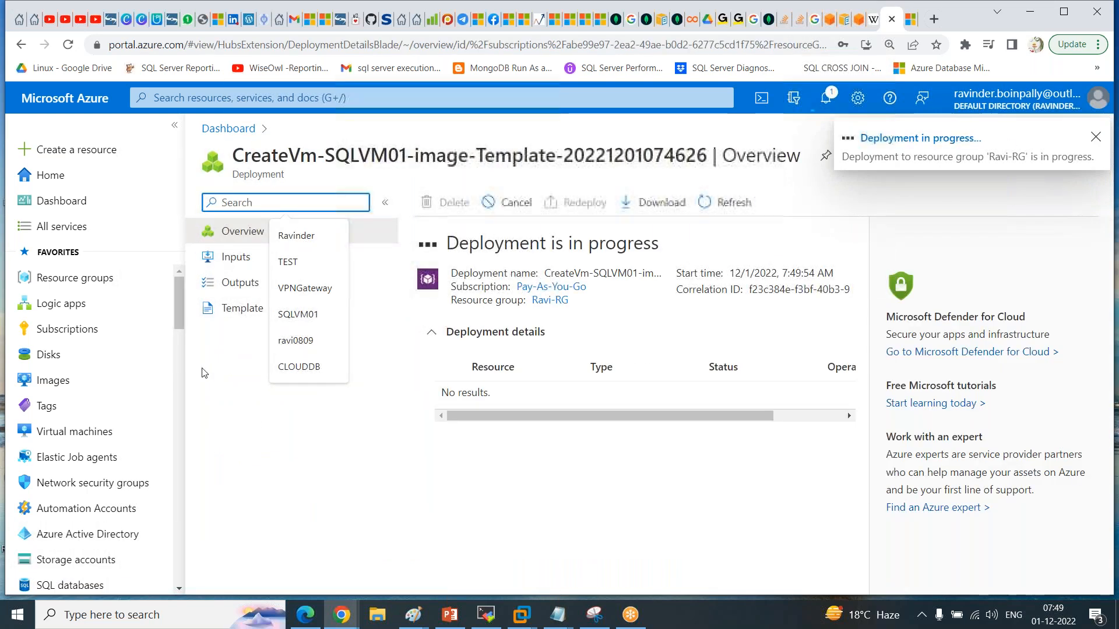
Open the SQLVM01-image-Template overview from the Images list
{"action": "left_click", "coordinate": [55, 381]}
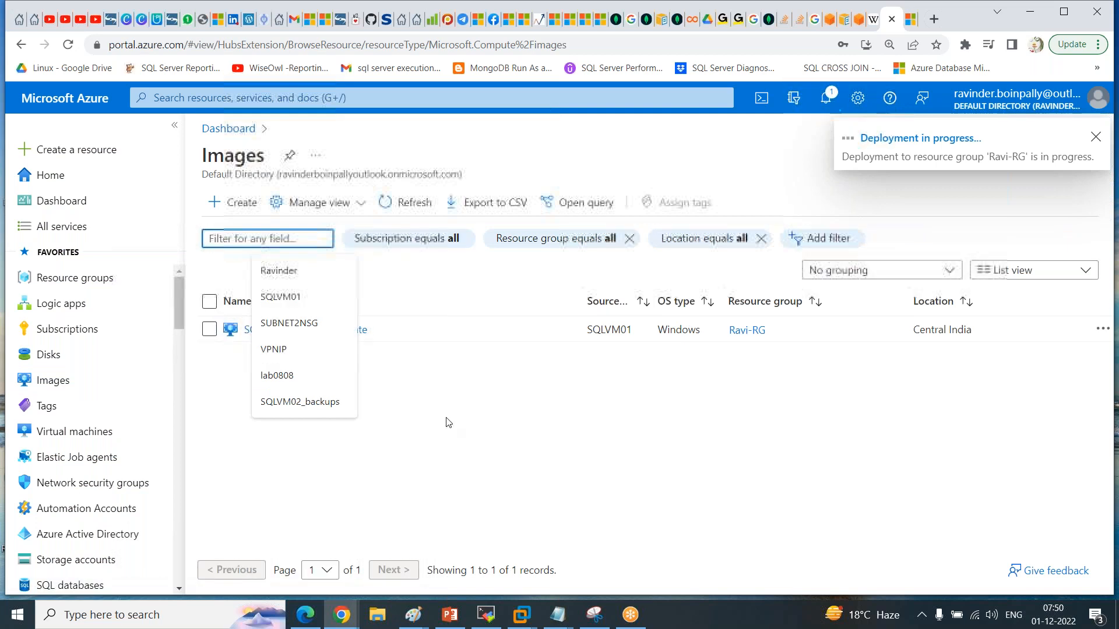
{"action": "left_click", "coordinate": [350, 331]}
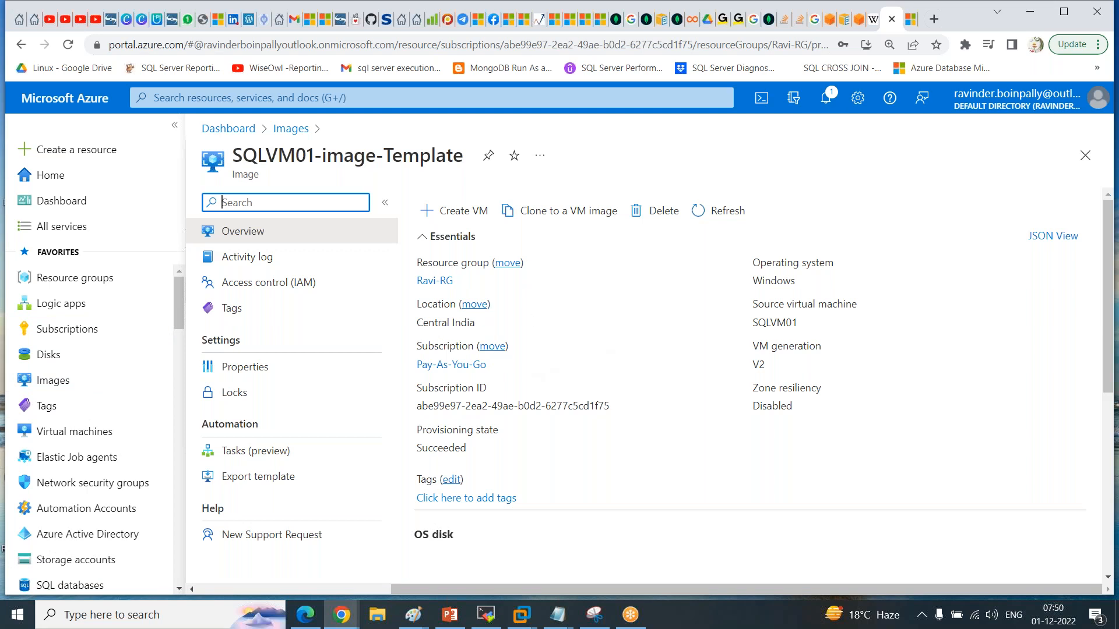
Start another VM from the image, try the availability set option, then discard the edits
{"action": "left_click", "coordinate": [463, 217]}
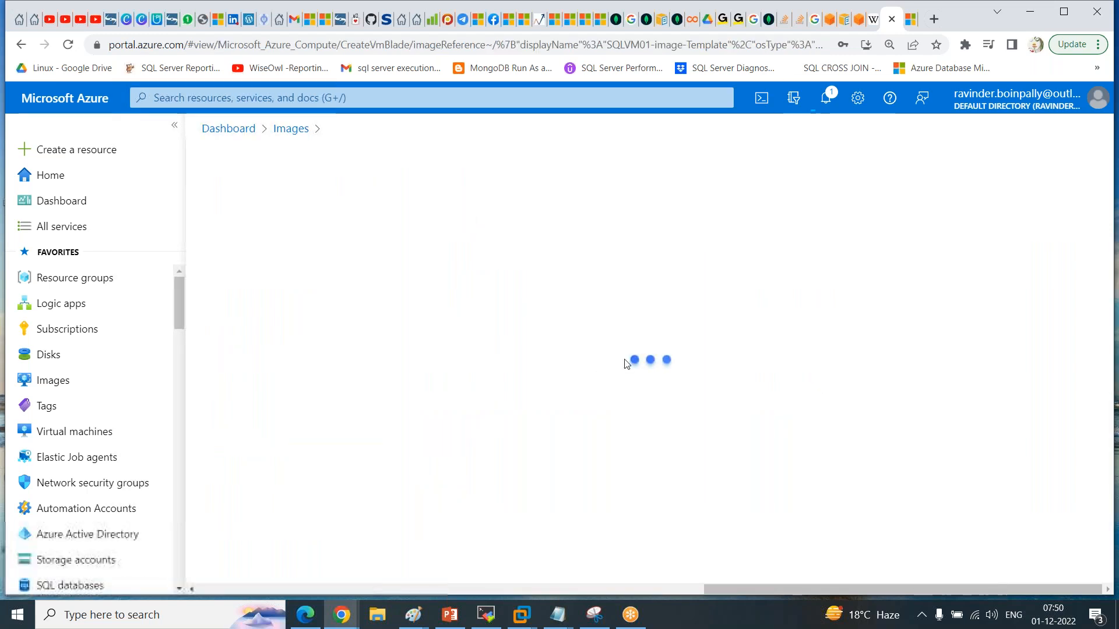
{"action": "scroll", "coordinate": [901, 352], "scroll_direction": "down", "scroll_amount": 4}
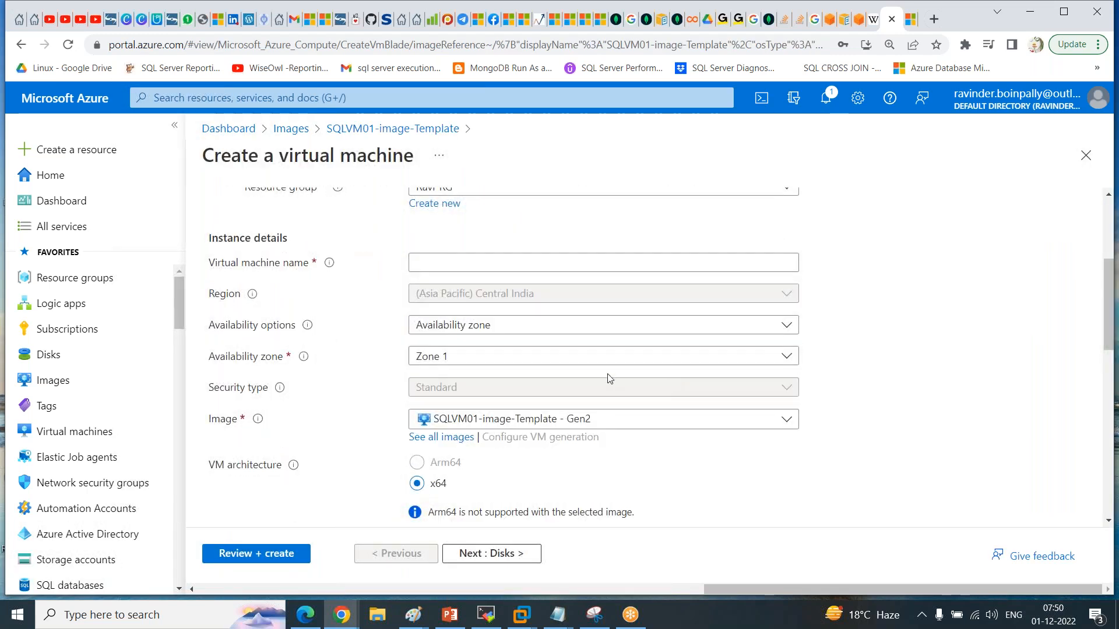
{"action": "left_click", "coordinate": [511, 325]}
{"action": "left_click", "coordinate": [491, 465]}
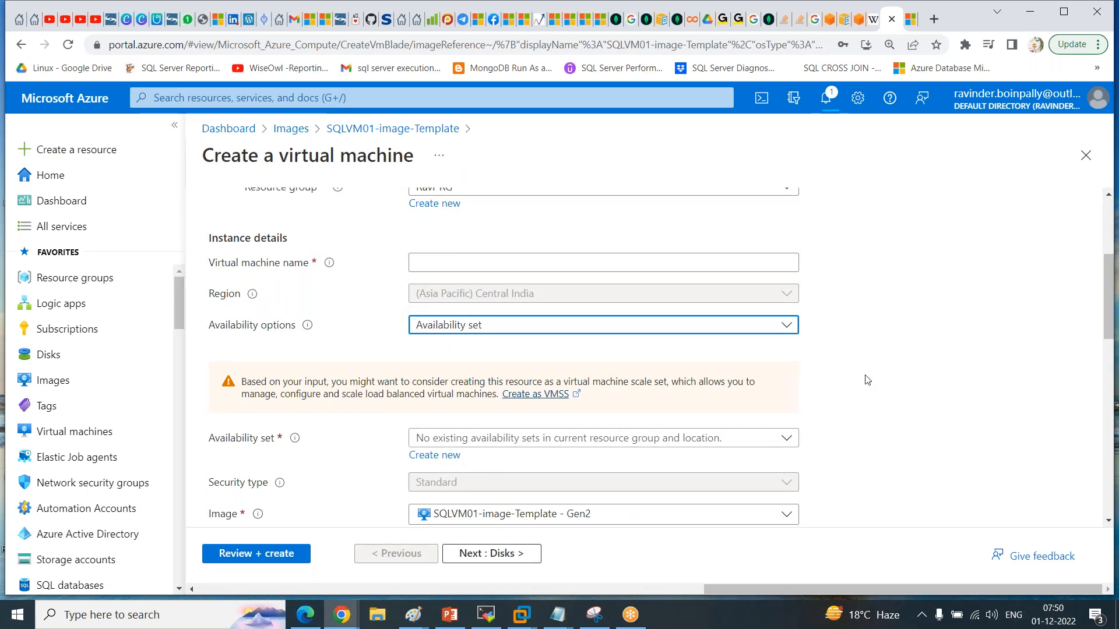
{"action": "scroll", "coordinate": [880, 387], "scroll_direction": "down", "scroll_amount": 1}
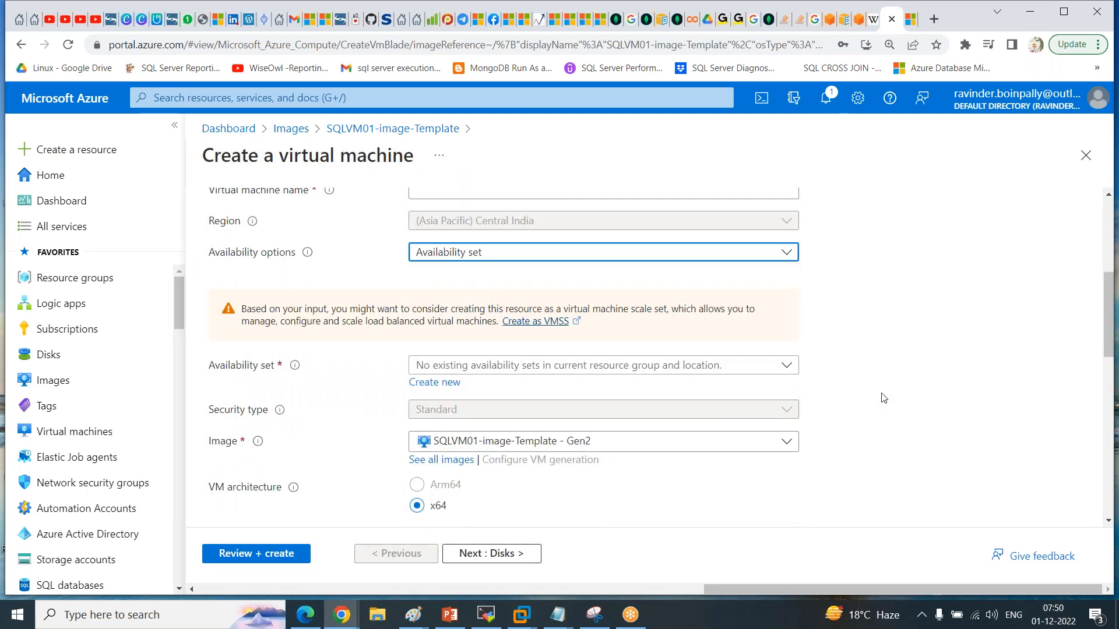
{"action": "scroll", "coordinate": [879, 394], "scroll_direction": "up", "scroll_amount": 5}
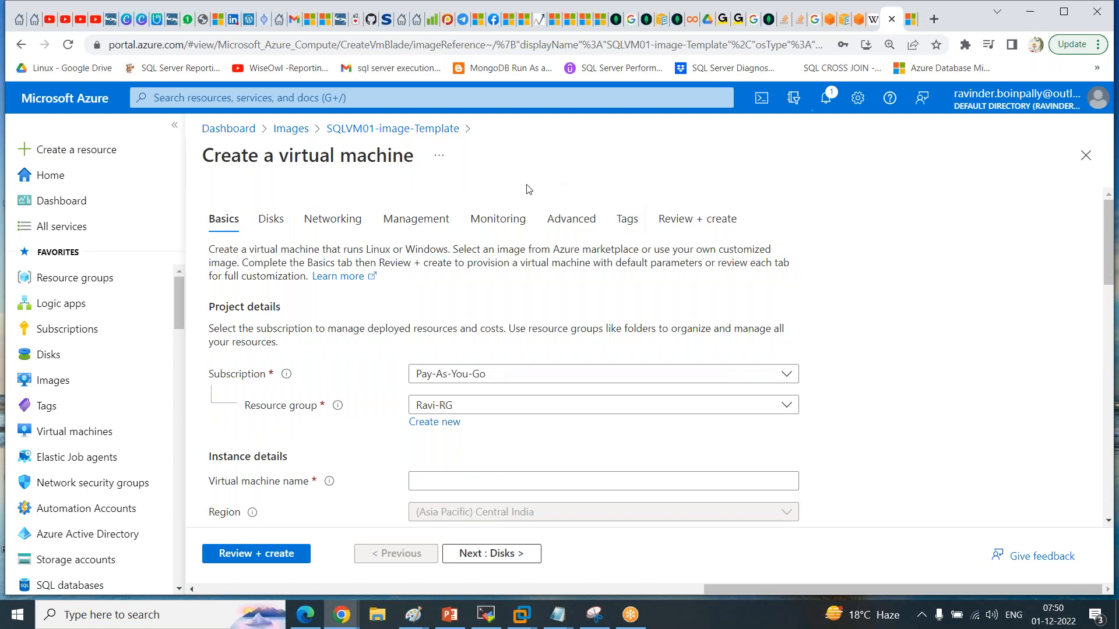
{"action": "left_click", "coordinate": [379, 129]}
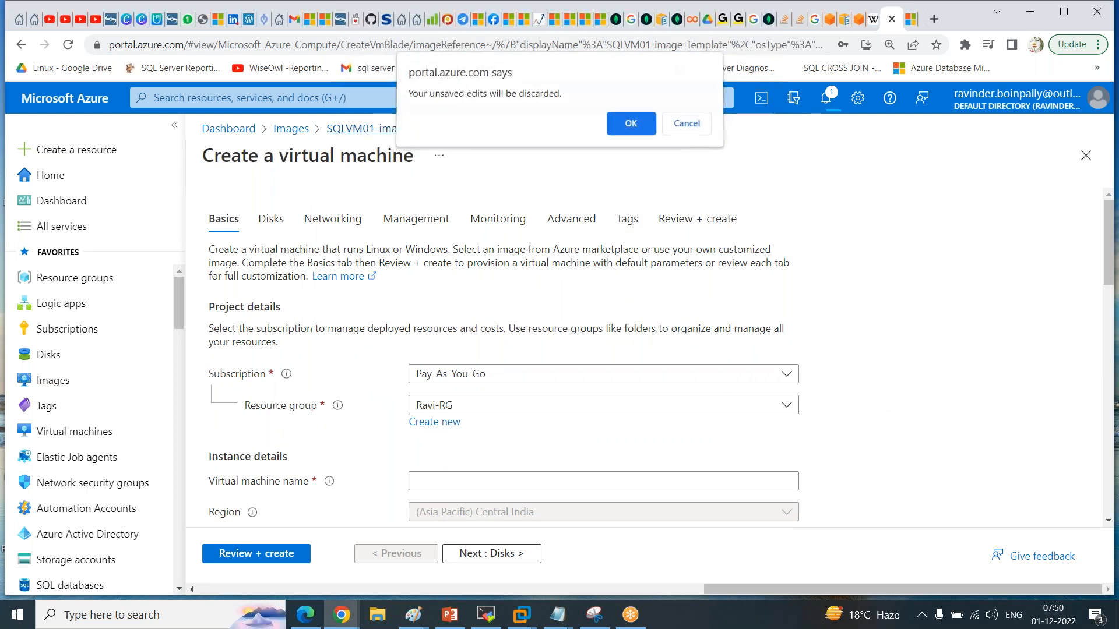
{"action": "left_click", "coordinate": [630, 126]}
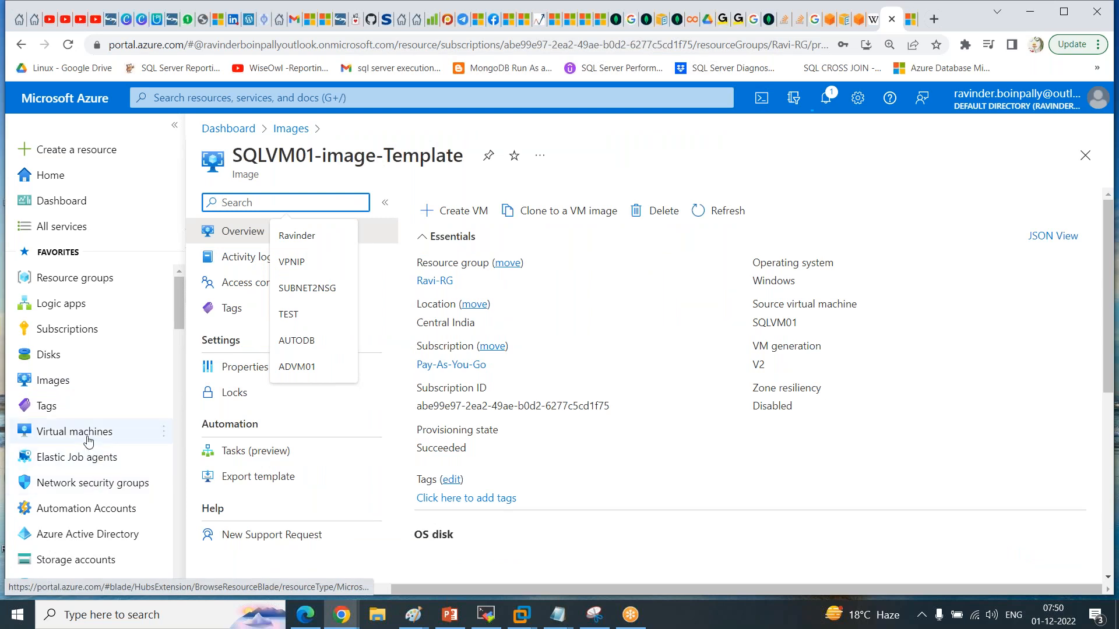
List all 13 managed disks and highlight SQLVM02's three retained disk rows
{"action": "left_click", "coordinate": [52, 357]}
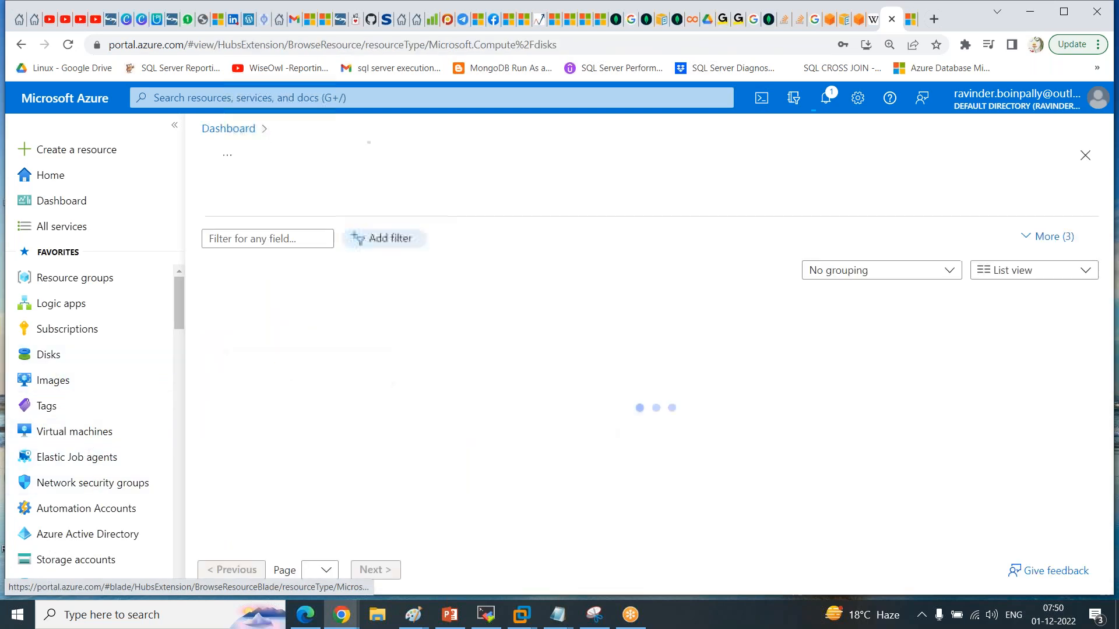
{"action": "scroll", "coordinate": [758, 431], "scroll_direction": "down", "scroll_amount": 2}
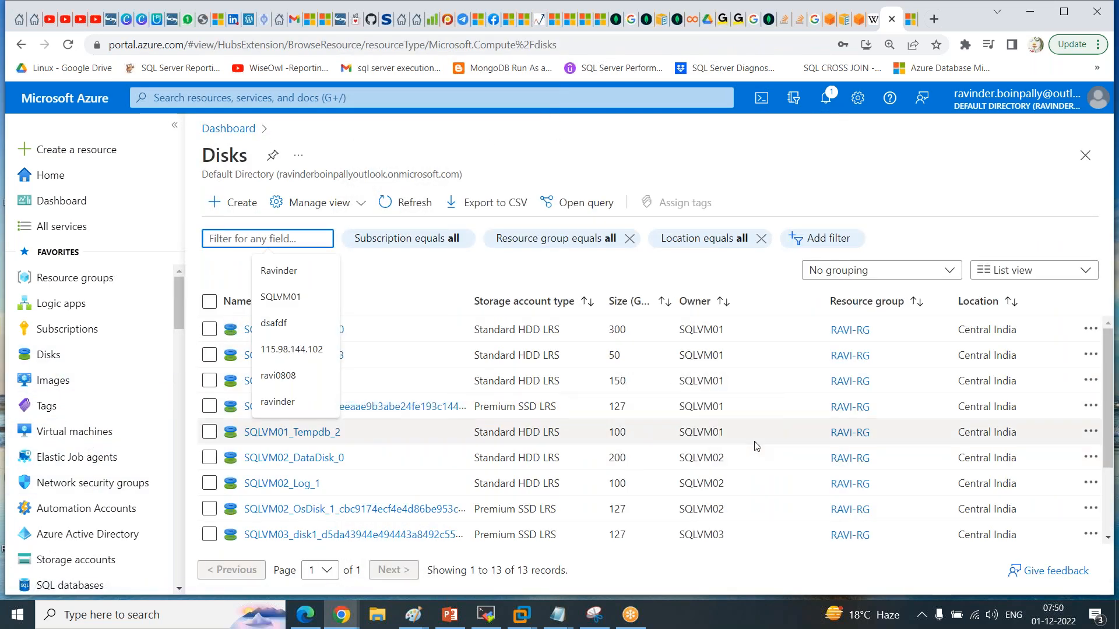
{"action": "left_click", "coordinate": [379, 278]}
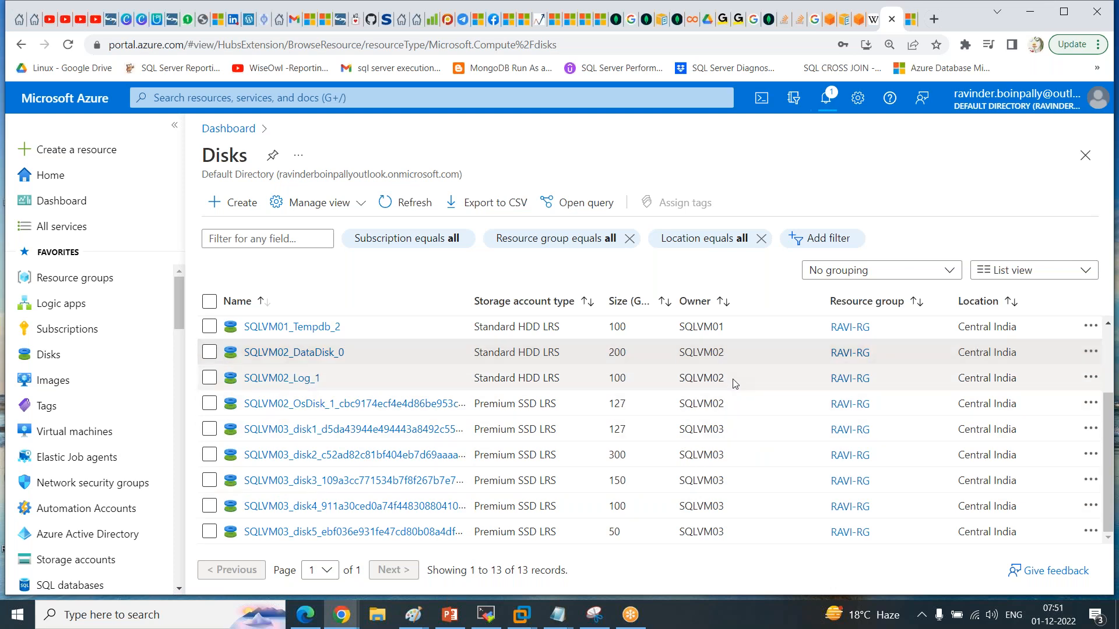
{"action": "scroll", "coordinate": [734, 384], "scroll_direction": "up", "scroll_amount": 2}
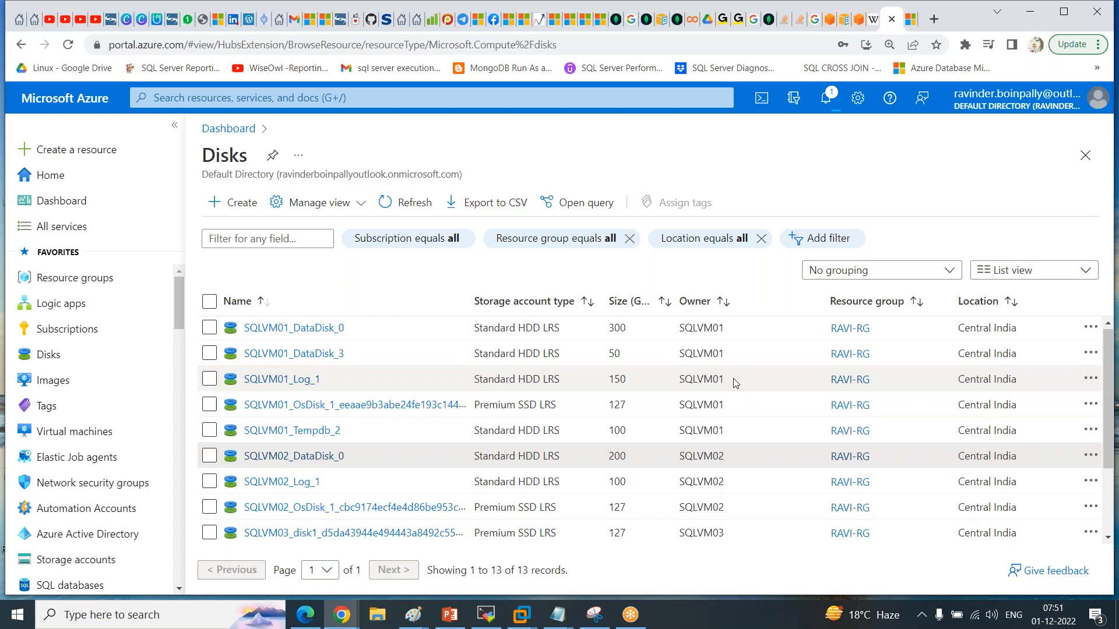
{"action": "scroll", "coordinate": [733, 383], "scroll_direction": "down", "scroll_amount": 2}
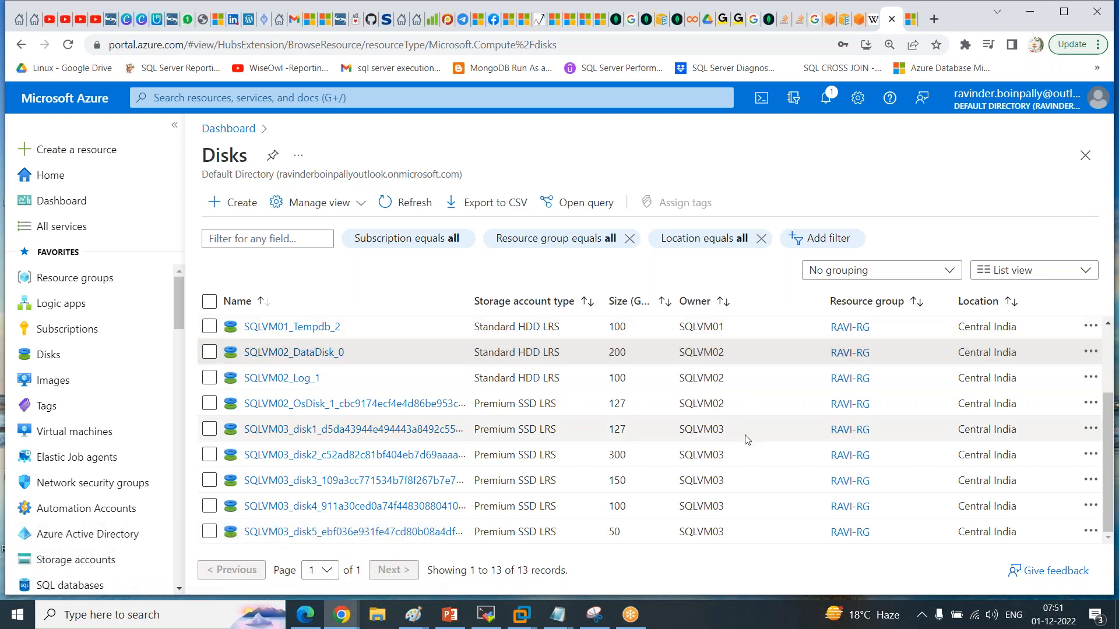
{"action": "scroll", "coordinate": [746, 439], "scroll_direction": "up", "scroll_amount": 1}
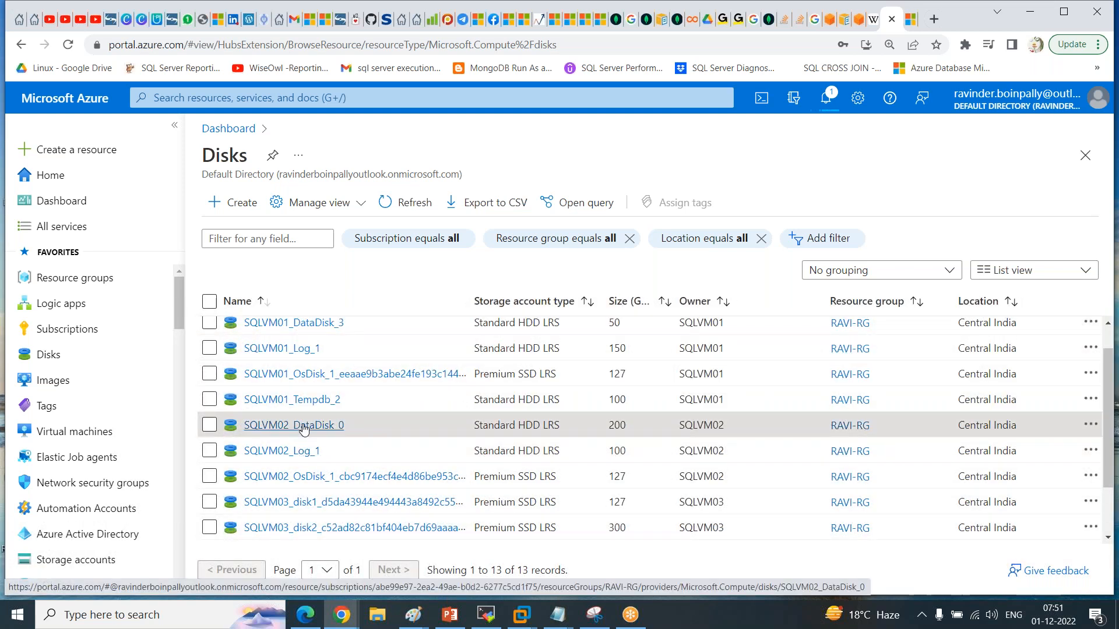
{"action": "left_click_drag", "start_coordinate": [725, 477], "coordinate": [402, 422]}
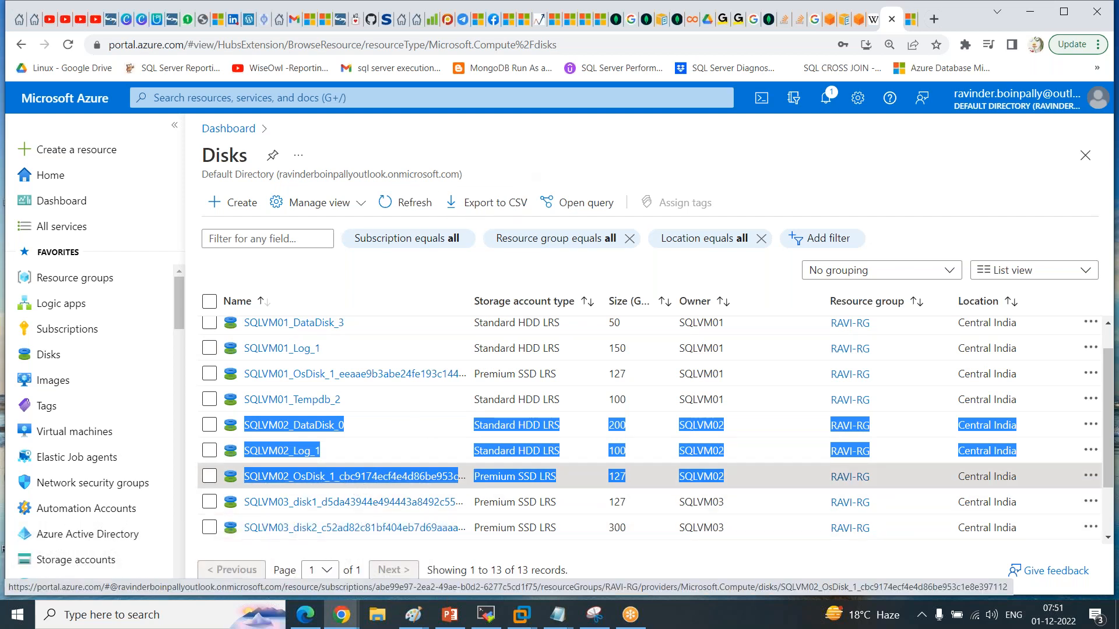
Open SQLVM02_OsDisk_1, browse the Create VM image version form, then close it unused
{"action": "left_click", "coordinate": [402, 476]}
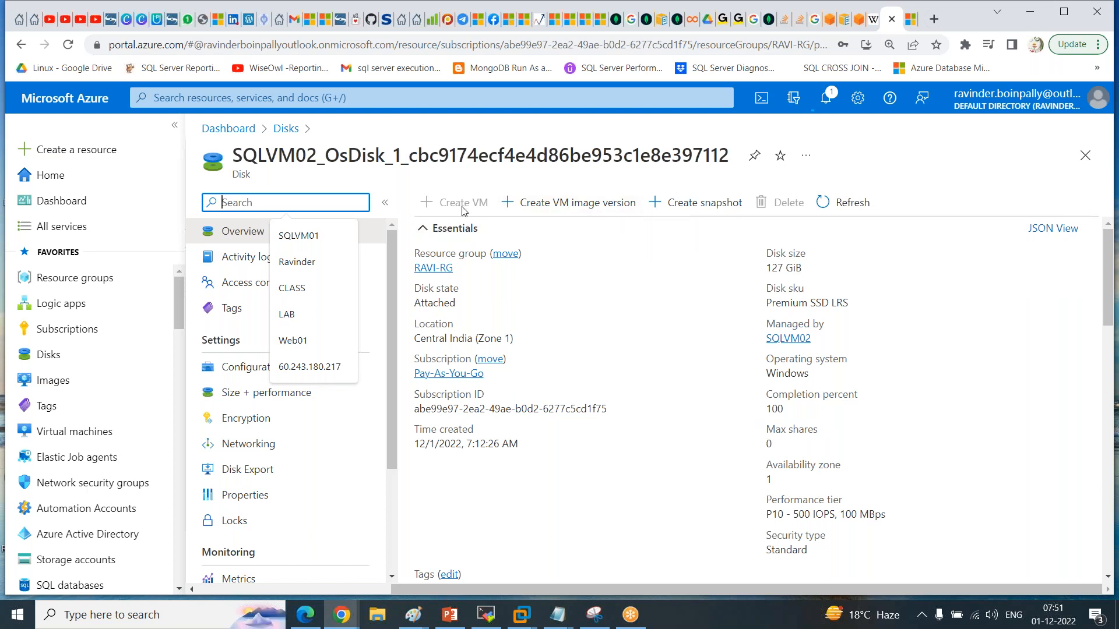
{"action": "left_click", "coordinate": [569, 204]}
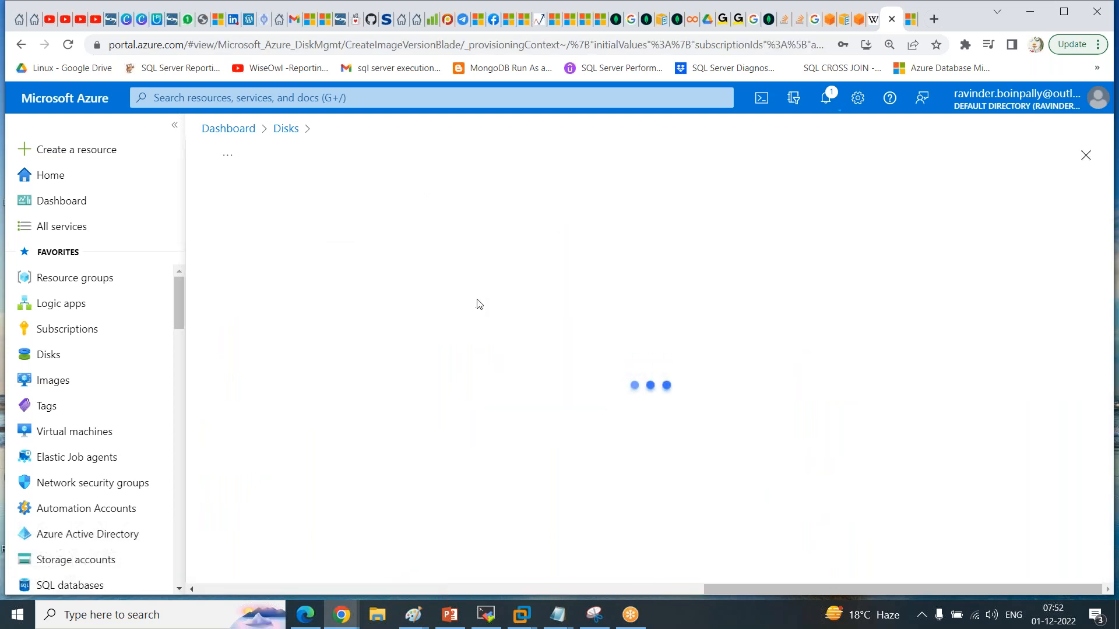
{"action": "scroll", "coordinate": [486, 327], "scroll_direction": "down", "scroll_amount": 3}
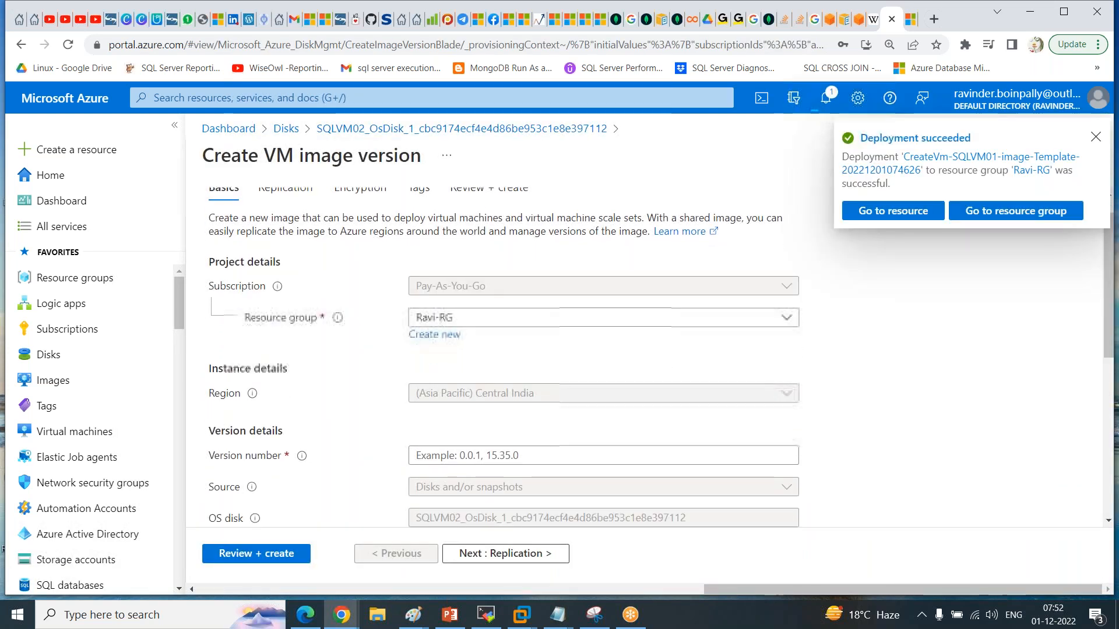
{"action": "scroll", "coordinate": [589, 345], "scroll_direction": "down", "scroll_amount": 1}
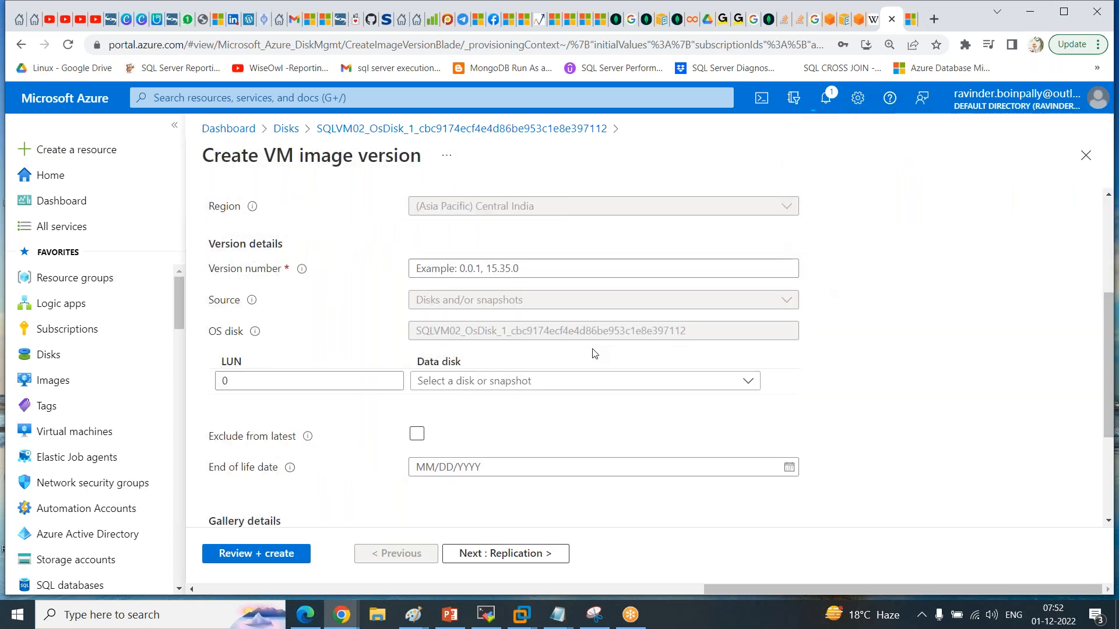
{"action": "scroll", "coordinate": [594, 354], "scroll_direction": "down", "scroll_amount": 2}
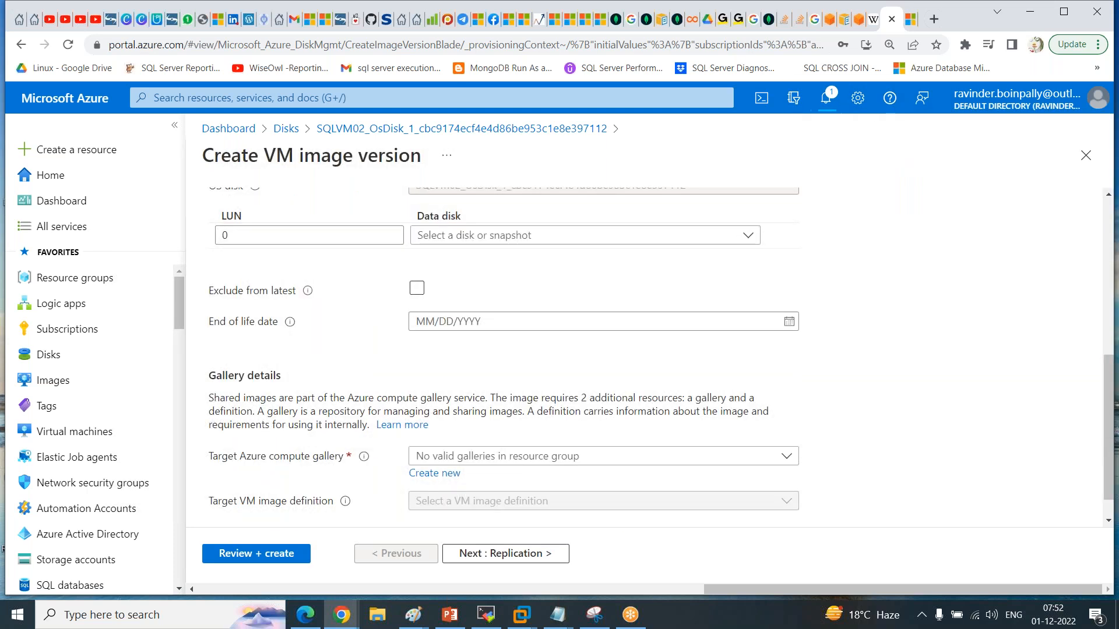
{"action": "scroll", "coordinate": [661, 357], "scroll_direction": "up", "scroll_amount": 5}
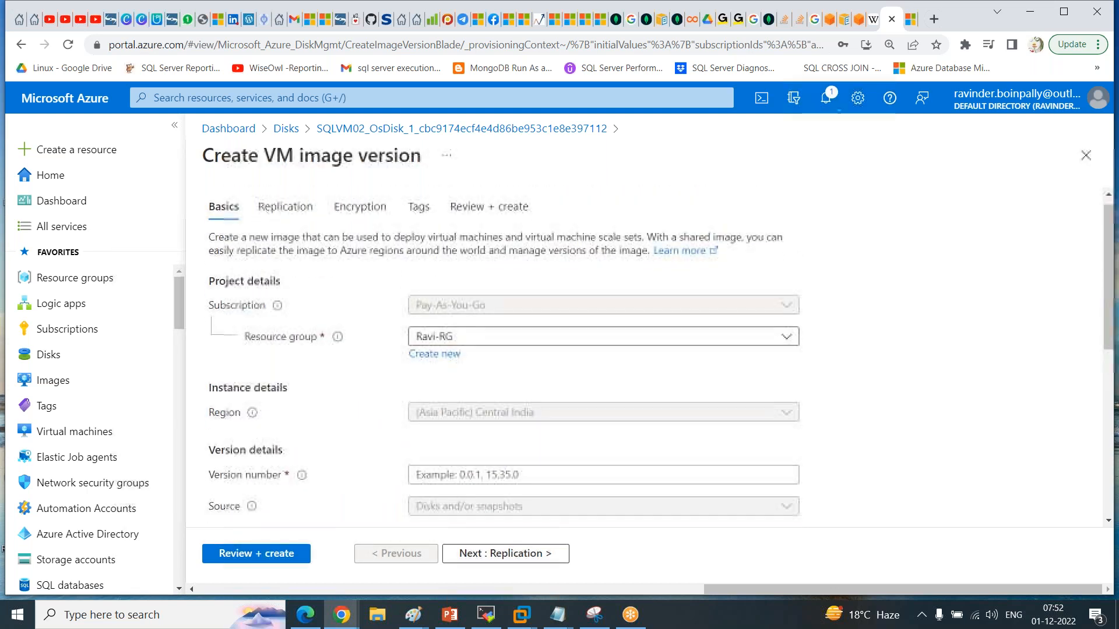
{"action": "scroll", "coordinate": [796, 367], "scroll_direction": "down", "scroll_amount": 5}
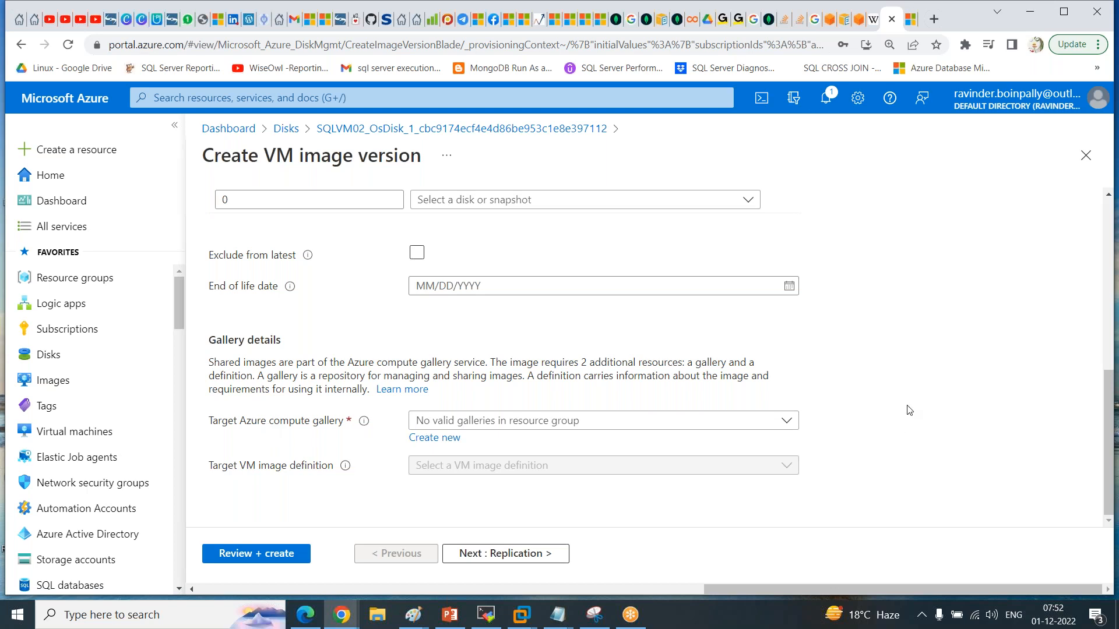
{"action": "scroll", "coordinate": [910, 410], "scroll_direction": "up", "scroll_amount": 5}
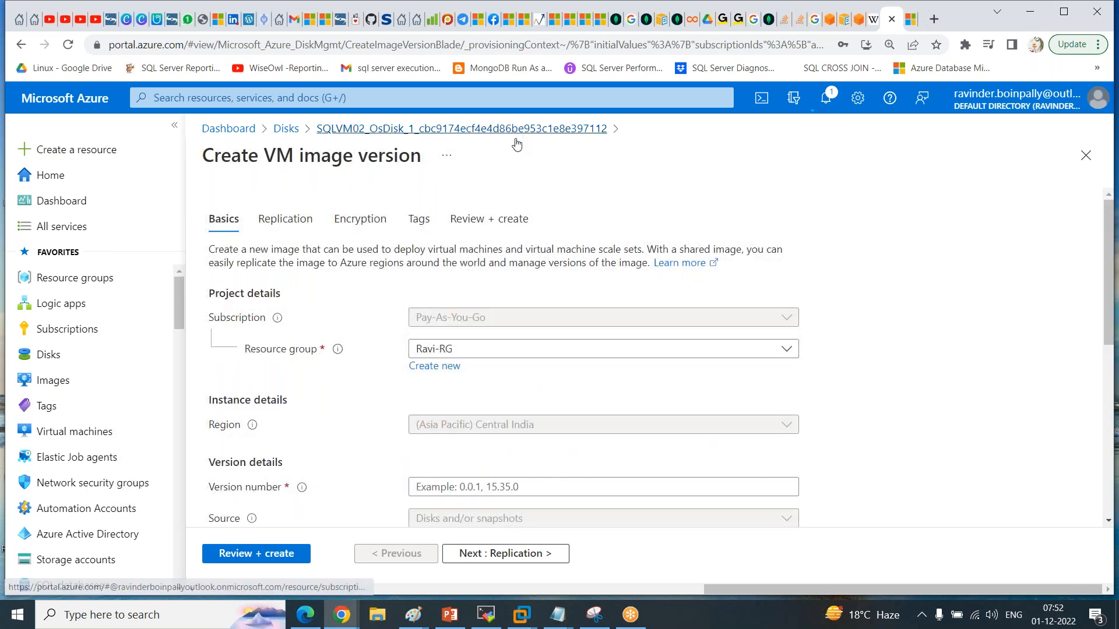
{"action": "left_click", "coordinate": [517, 130]}
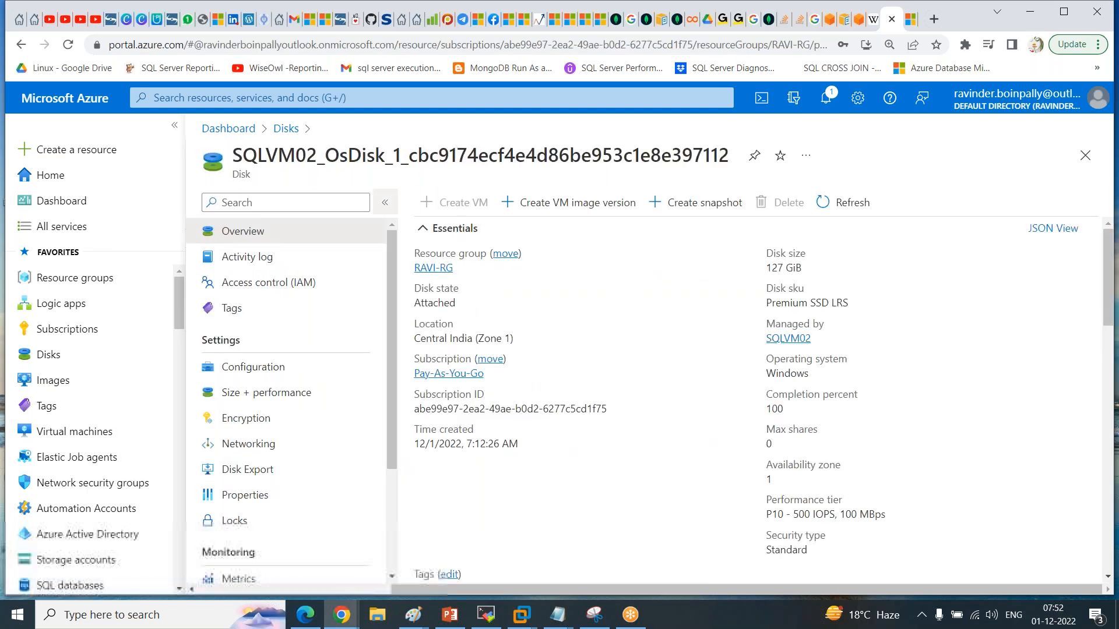
Revisit the SQLVM02 OS disk details from the Disks list a couple of times
{"action": "left_click", "coordinate": [286, 129]}
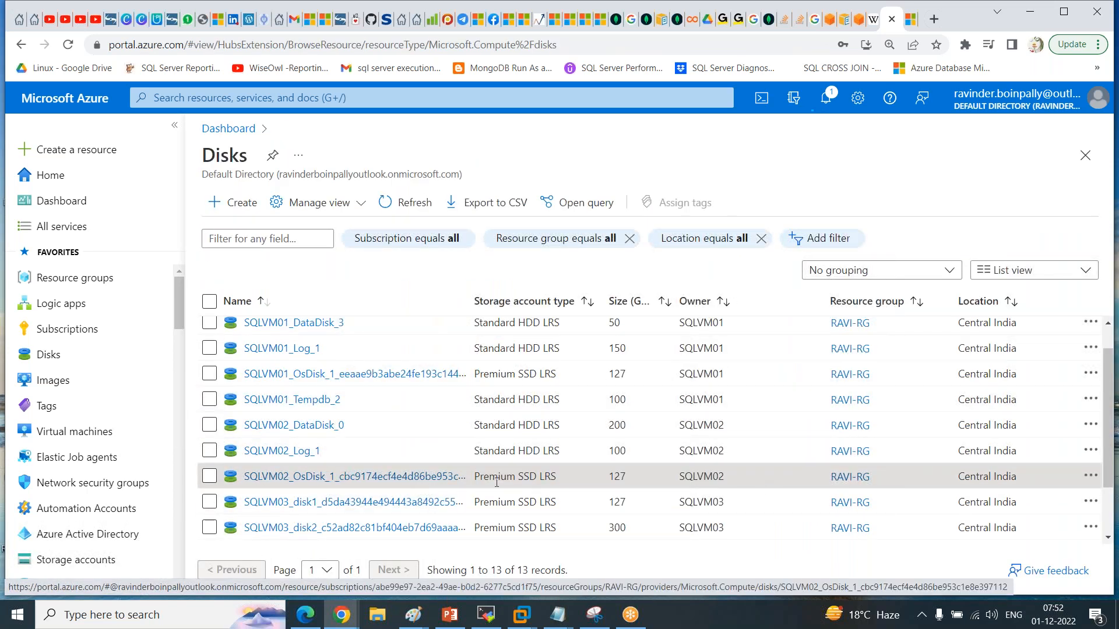
{"action": "left_click", "coordinate": [391, 478]}
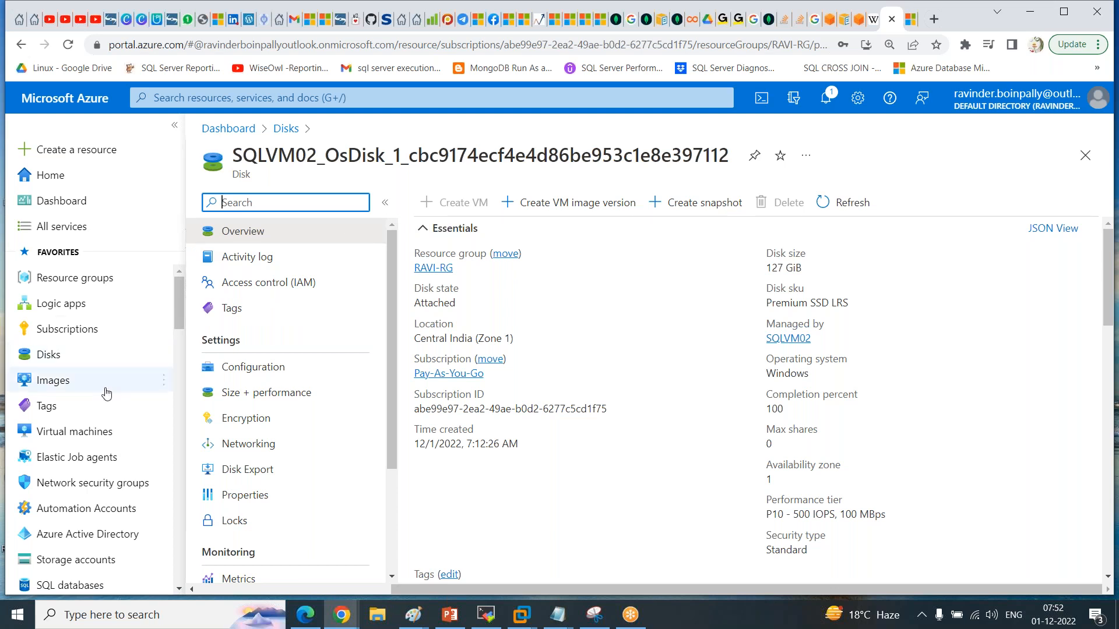
{"action": "left_click", "coordinate": [51, 355]}
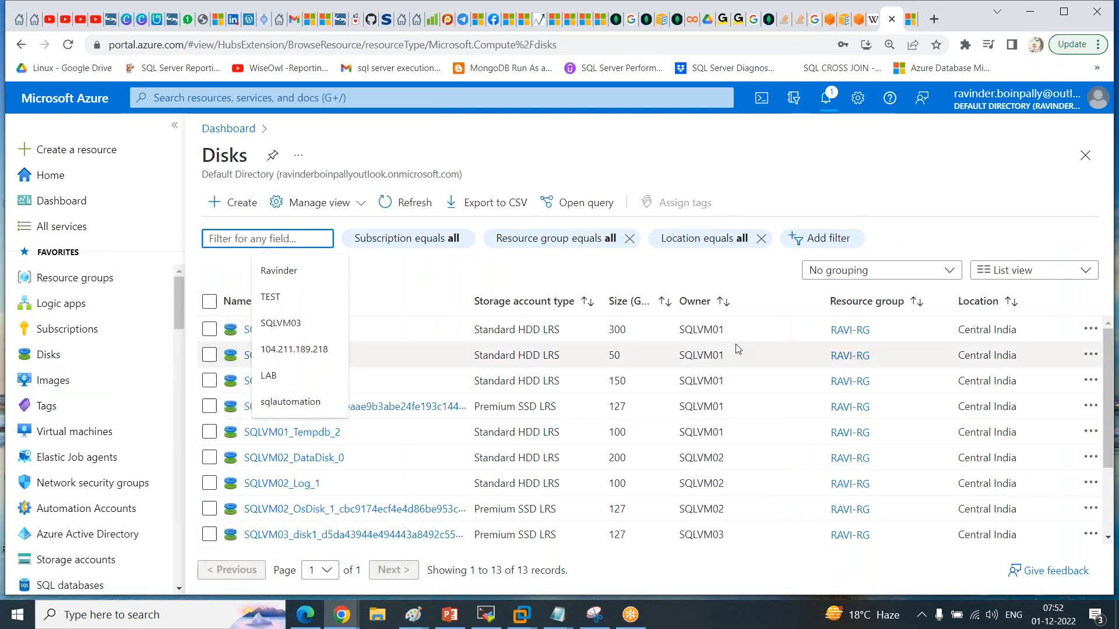
{"action": "left_click", "coordinate": [723, 151]}
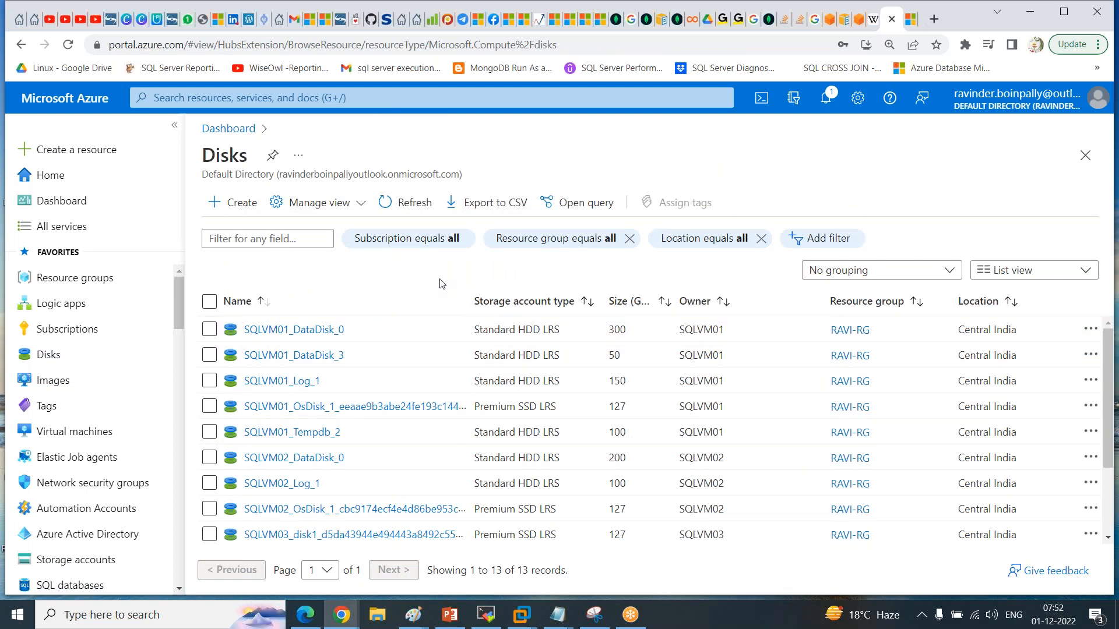
{"action": "scroll", "coordinate": [373, 408], "scroll_direction": "down", "scroll_amount": 3}
{"action": "scroll", "coordinate": [353, 478], "scroll_direction": "up", "scroll_amount": 3}
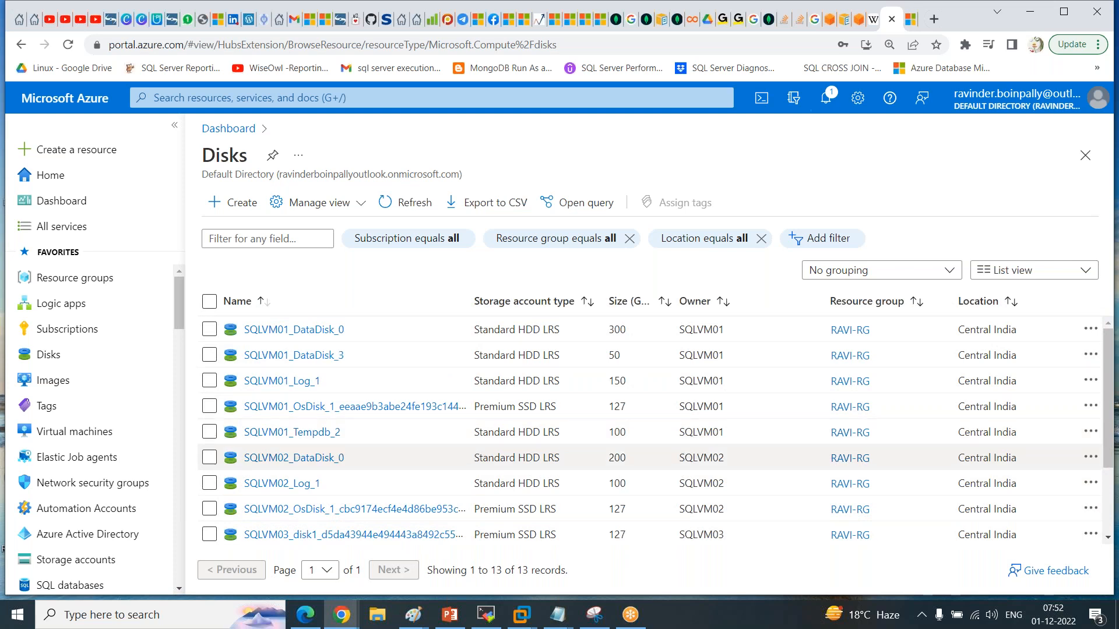
{"action": "left_click", "coordinate": [380, 514]}
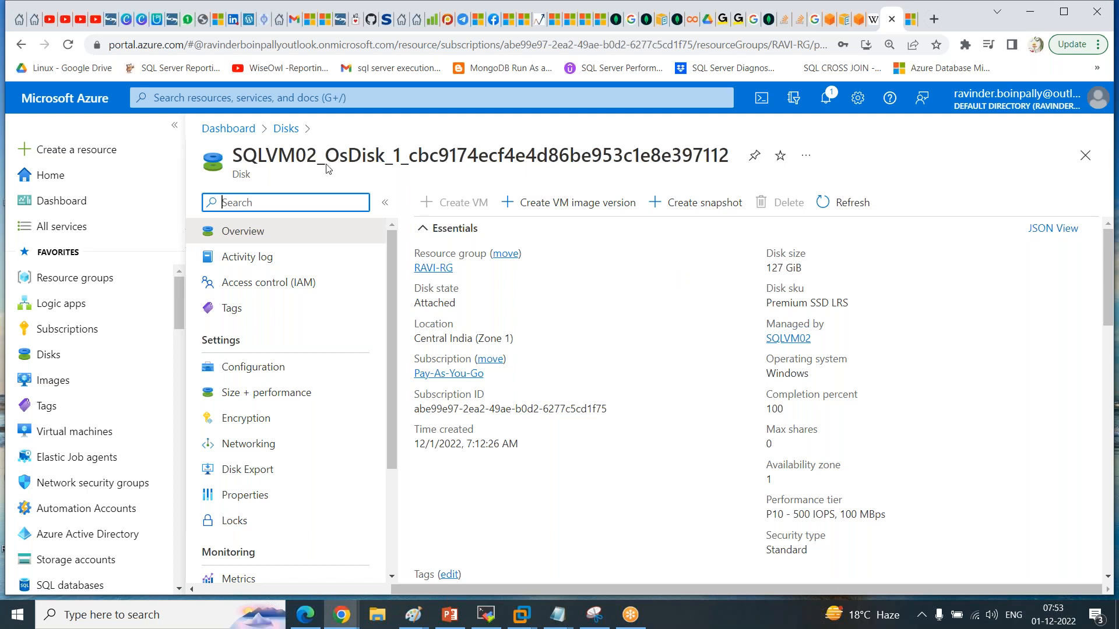
{"action": "left_click", "coordinate": [53, 356]}
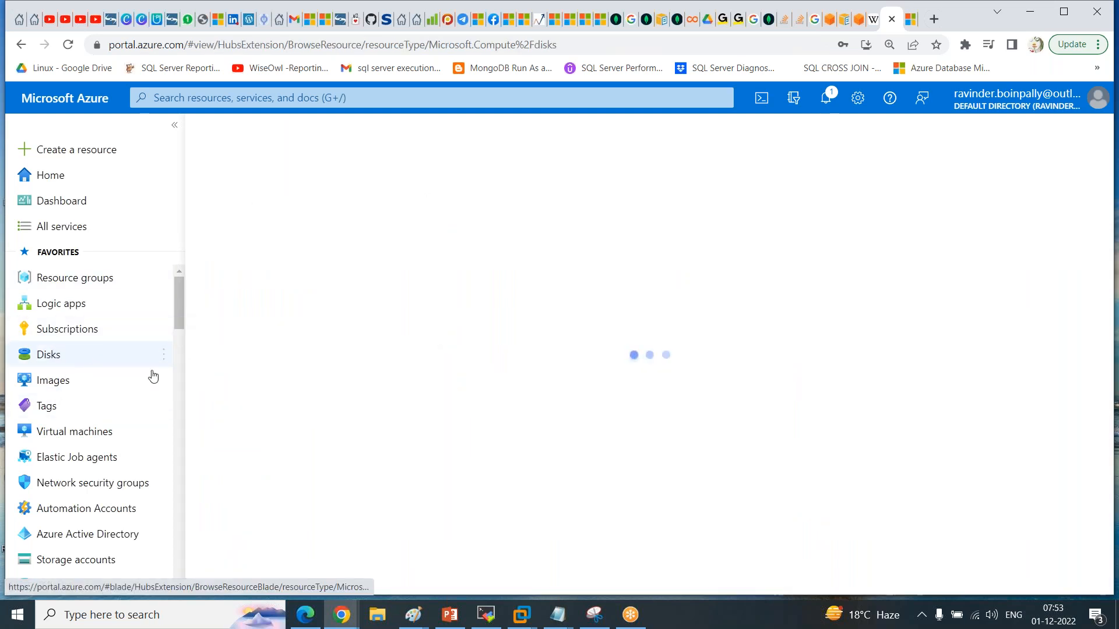
Reload the Disks list and inspect SQLVM02_OsDisk_1's details once more
{"action": "left_click", "coordinate": [56, 361]}
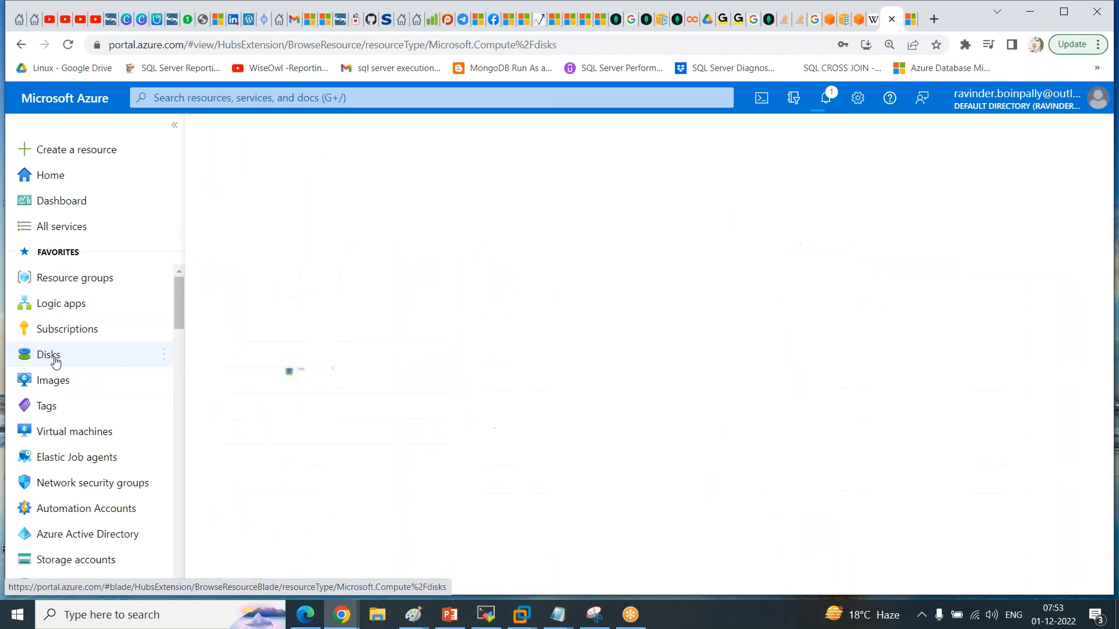
{"action": "scroll", "coordinate": [773, 344], "scroll_direction": "down", "scroll_amount": 2}
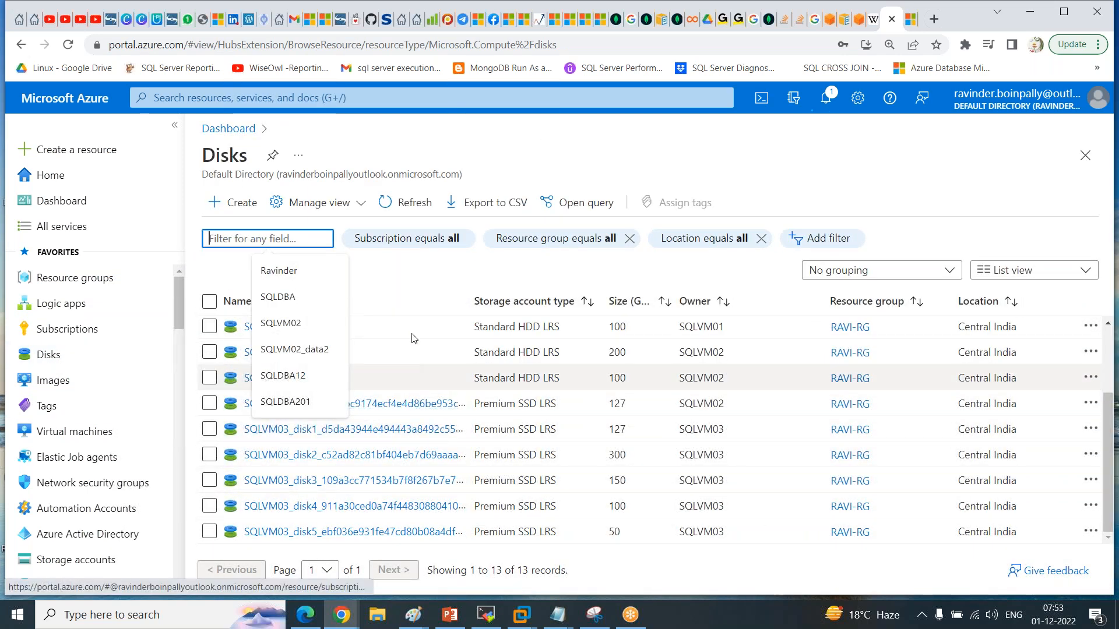
{"action": "left_click", "coordinate": [621, 146]}
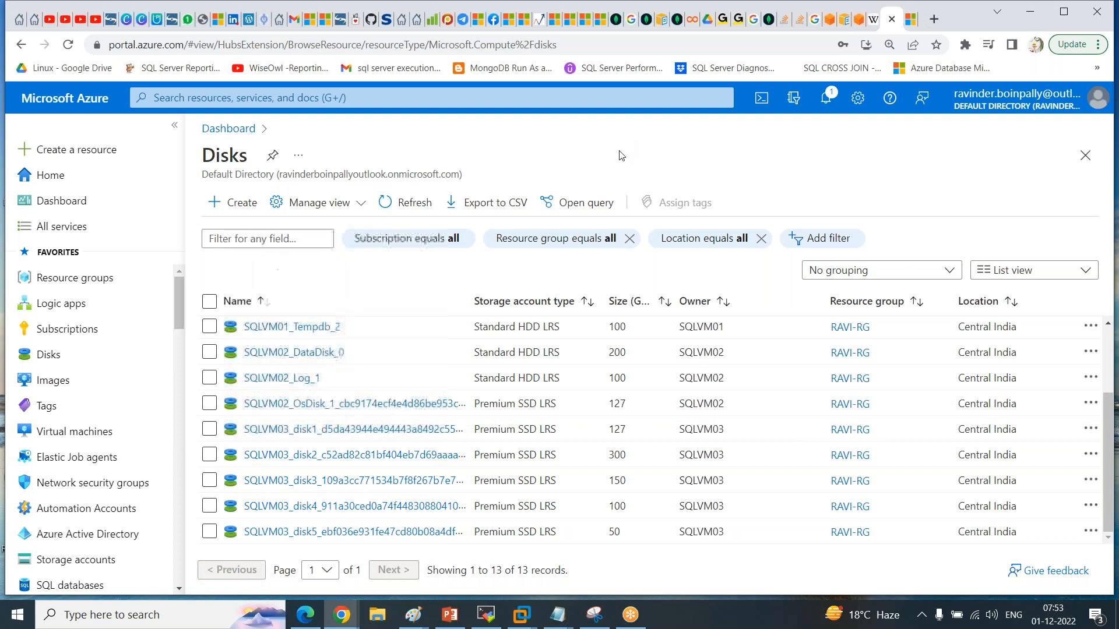
{"action": "left_click", "coordinate": [340, 408]}
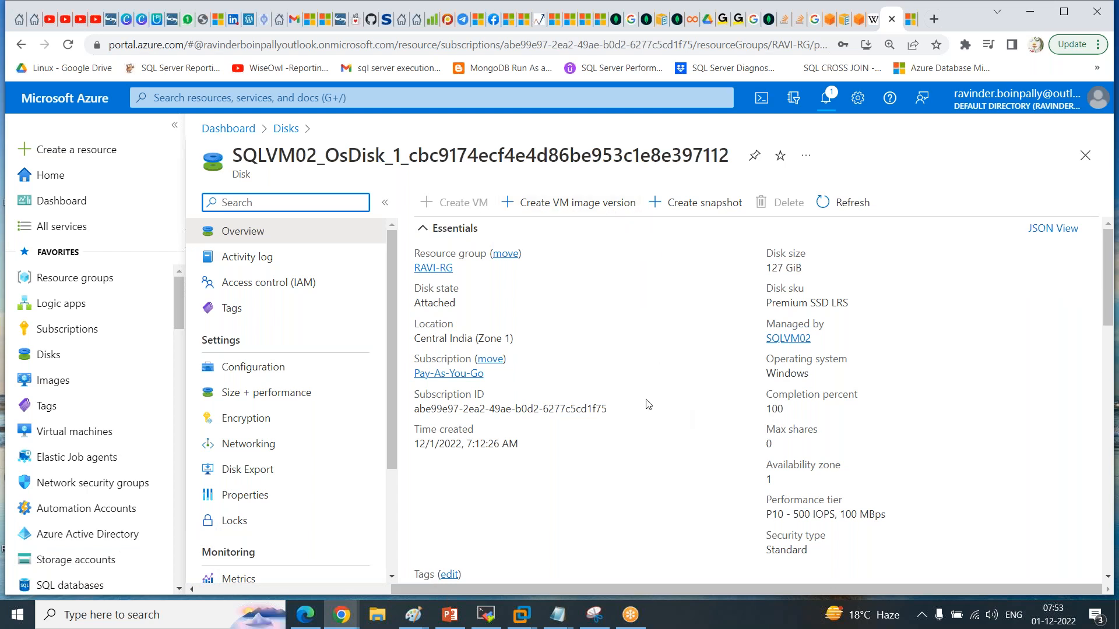
{"action": "scroll", "coordinate": [657, 352], "scroll_direction": "down", "scroll_amount": 4}
{"action": "scroll", "coordinate": [662, 350], "scroll_direction": "up", "scroll_amount": 4}
Refresh the Disks list repeatedly, check deletion notifications, then go to Resource groups
{"action": "left_click", "coordinate": [286, 129]}
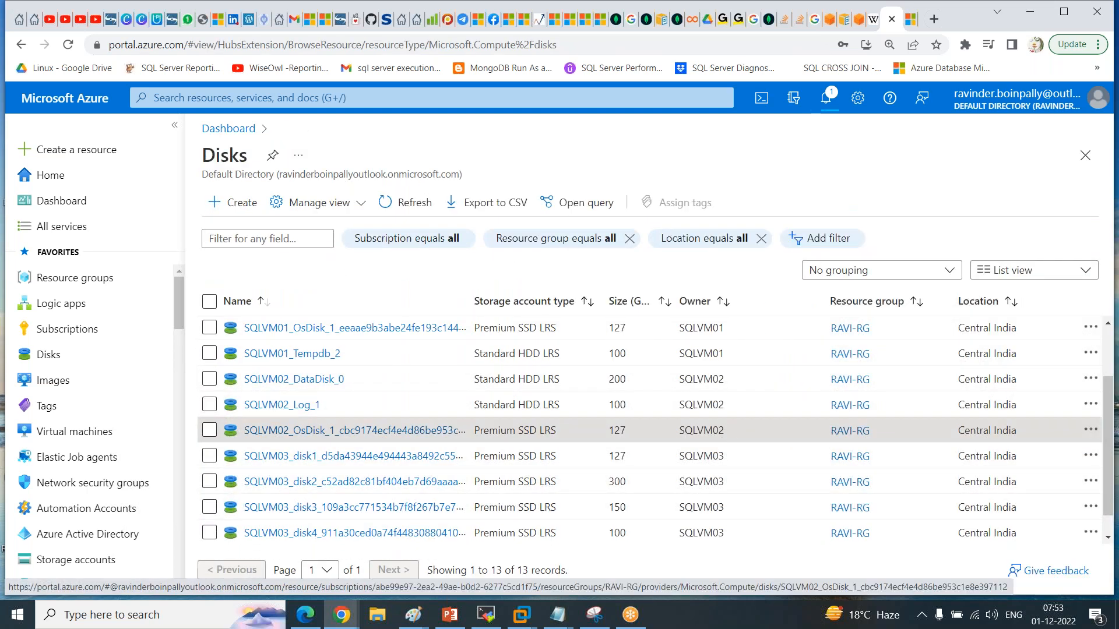
{"action": "left_click", "coordinate": [405, 204]}
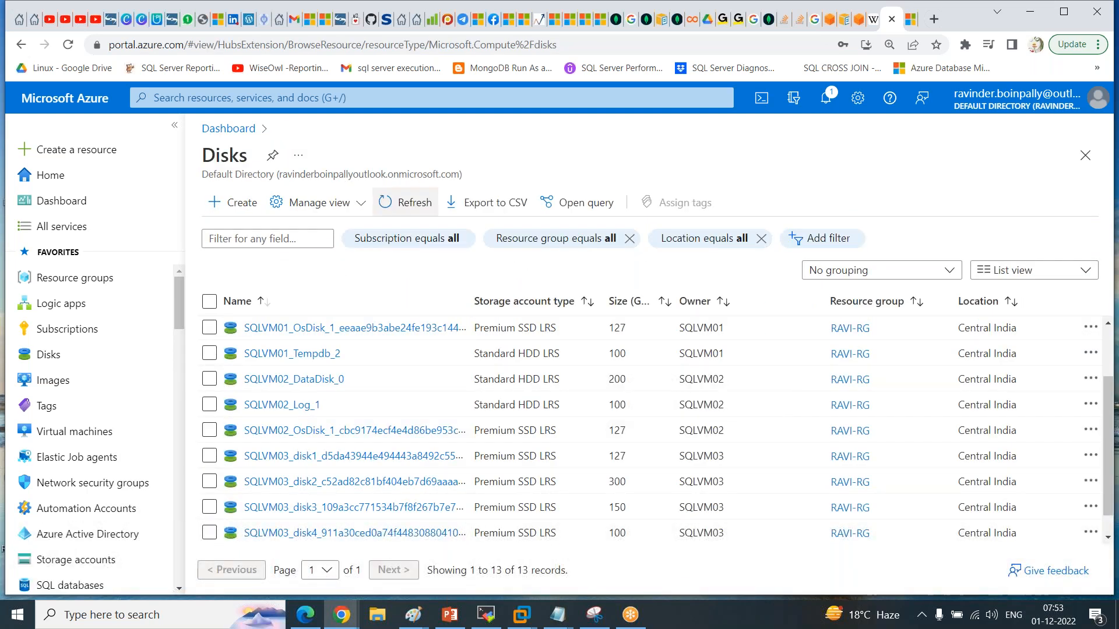
{"action": "left_click", "coordinate": [402, 203]}
{"action": "left_click", "coordinate": [405, 203]}
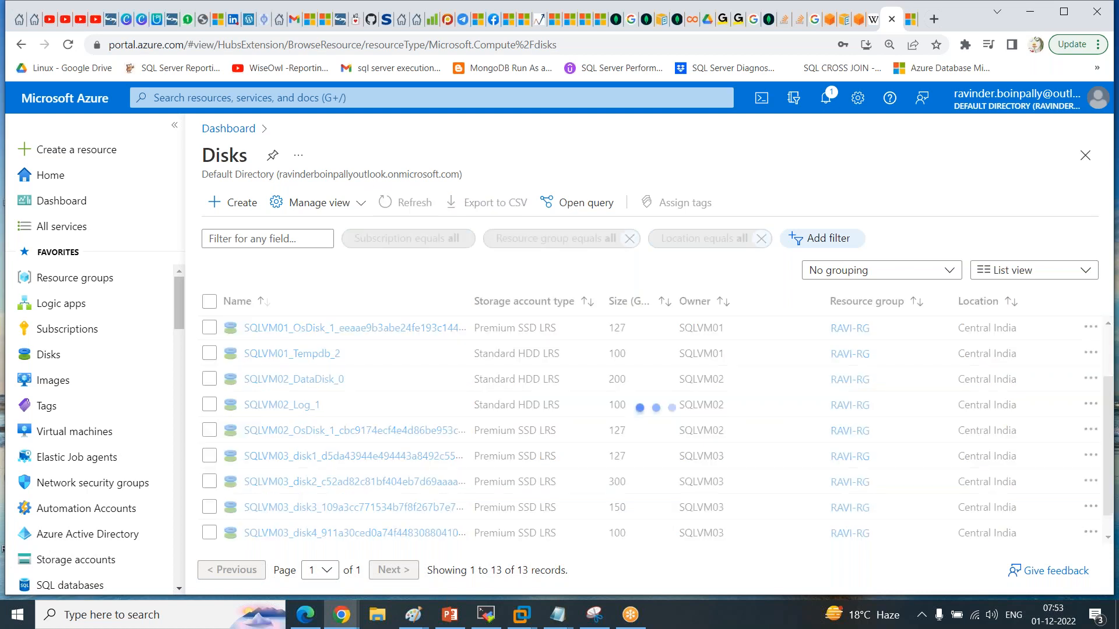
{"action": "left_click", "coordinate": [405, 203]}
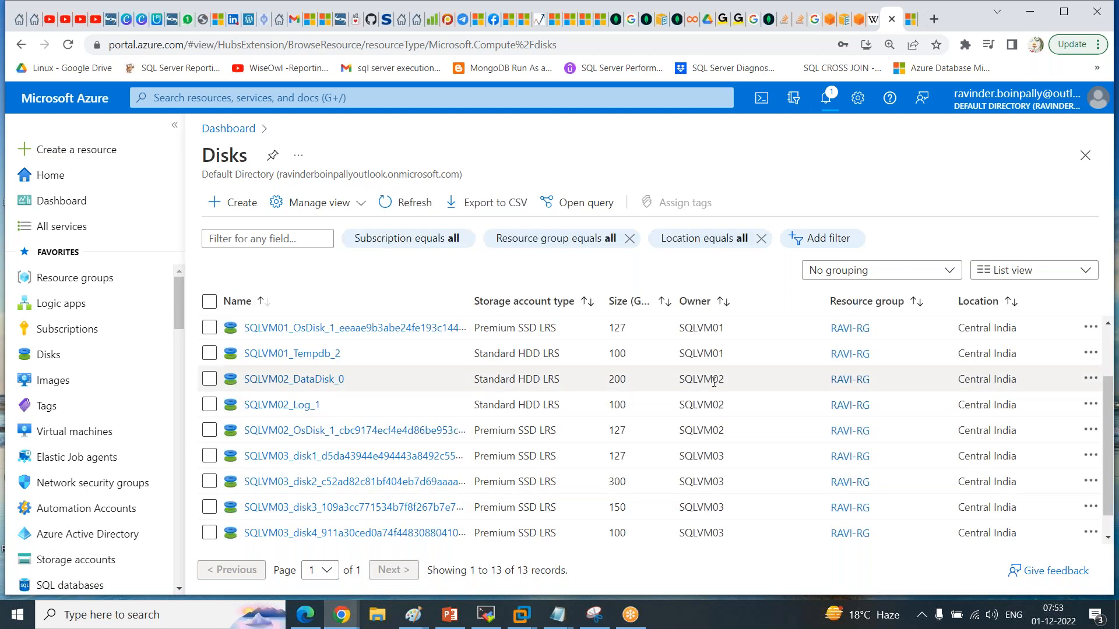
{"action": "left_click", "coordinate": [420, 209]}
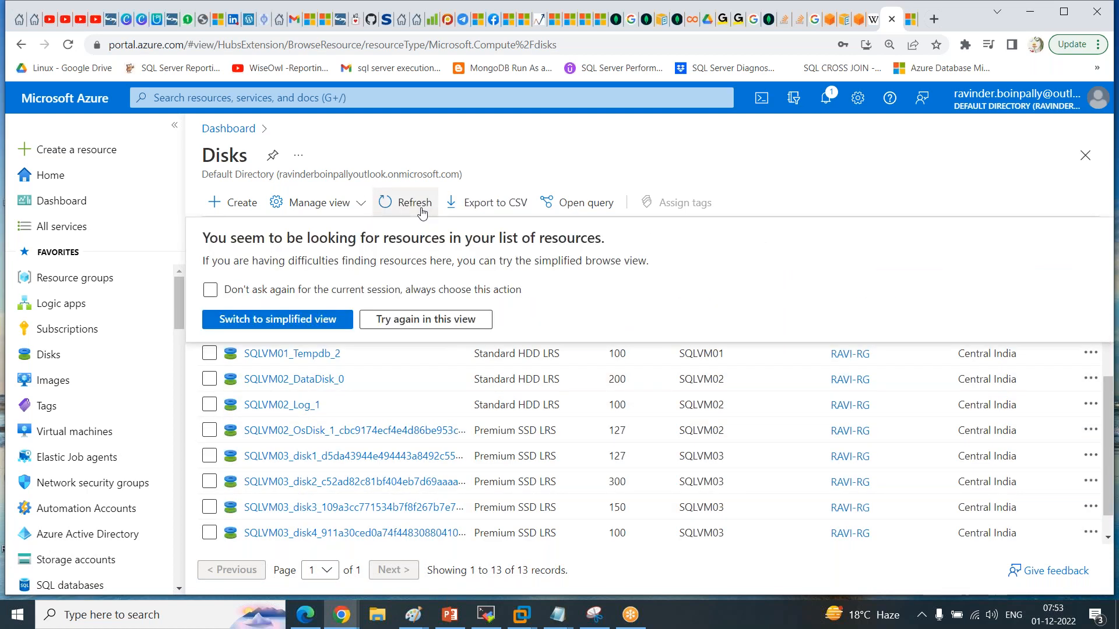
{"action": "left_click", "coordinate": [827, 99]}
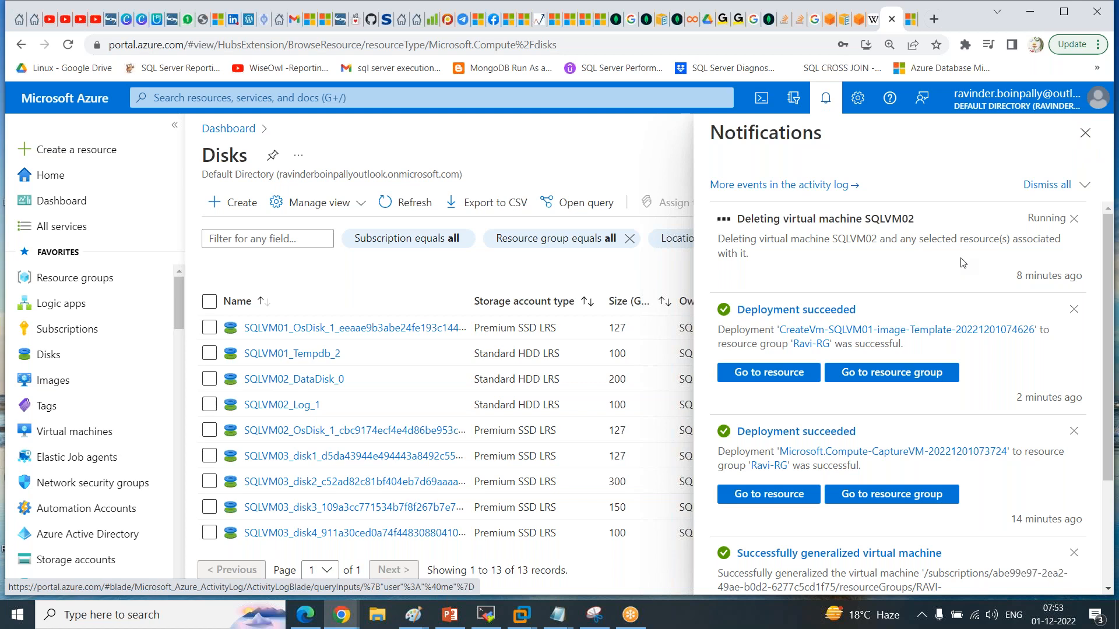
{"action": "left_click", "coordinate": [1088, 142]}
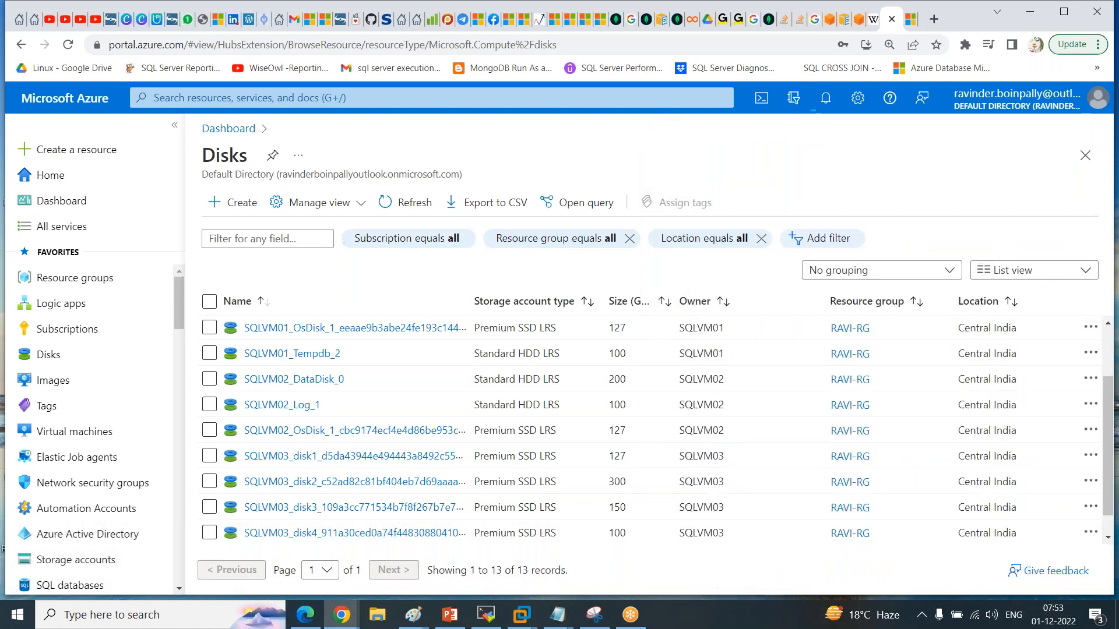
{"action": "left_click", "coordinate": [405, 202]}
{"action": "left_click", "coordinate": [405, 202]}
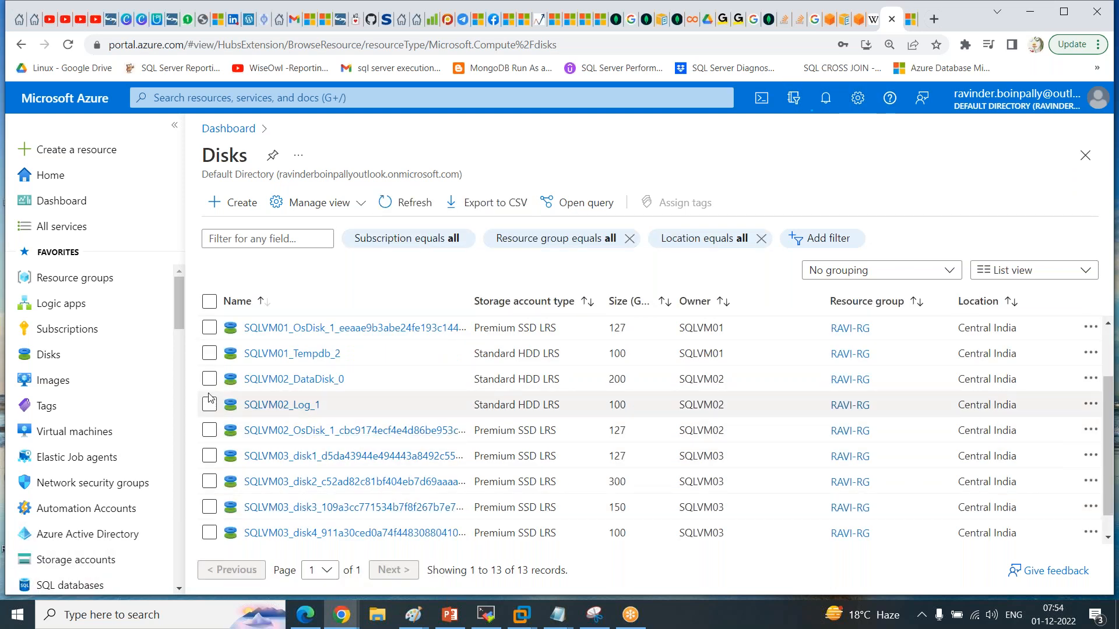
{"action": "left_click", "coordinate": [70, 280]}
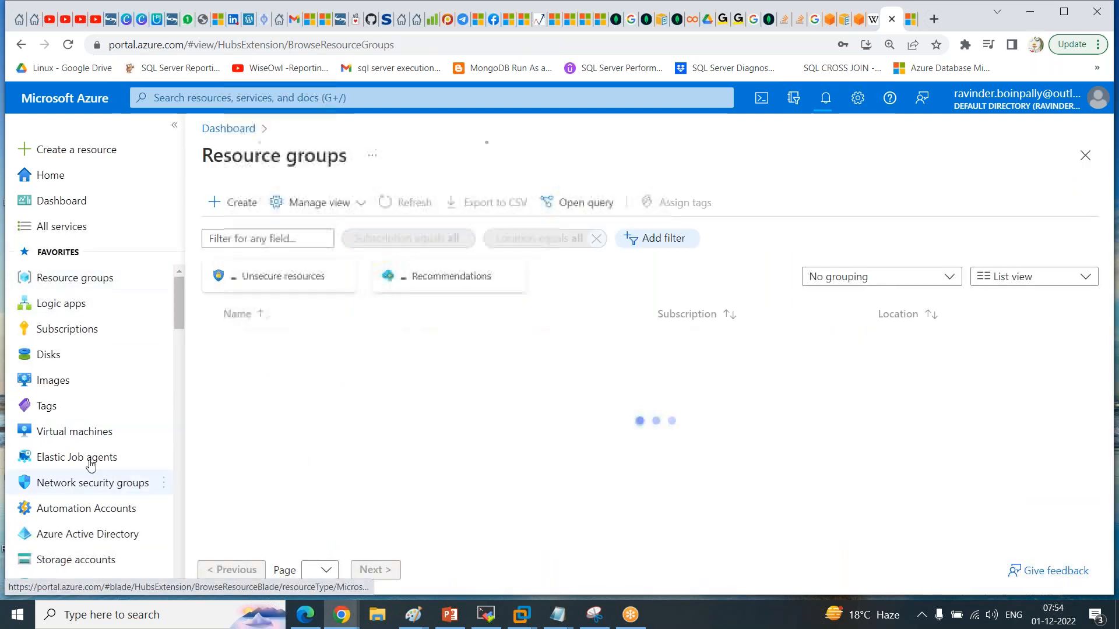
Open SQLVM03's overview in Virtual machines and copy its public IP 20.197.0.199
{"action": "left_click", "coordinate": [93, 431]}
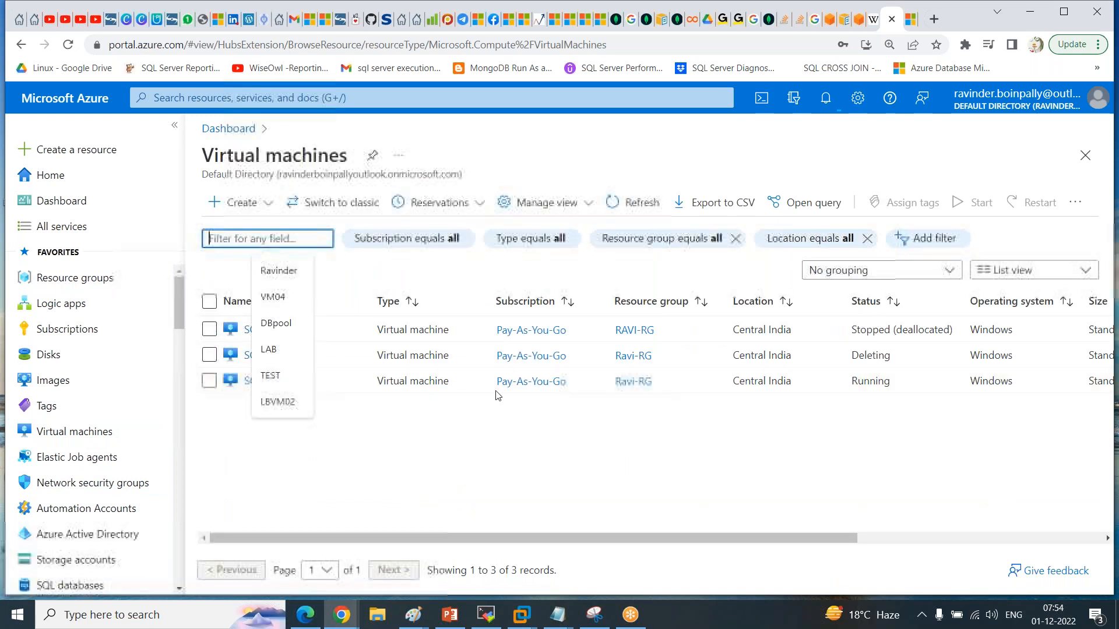
{"action": "left_click", "coordinate": [565, 438]}
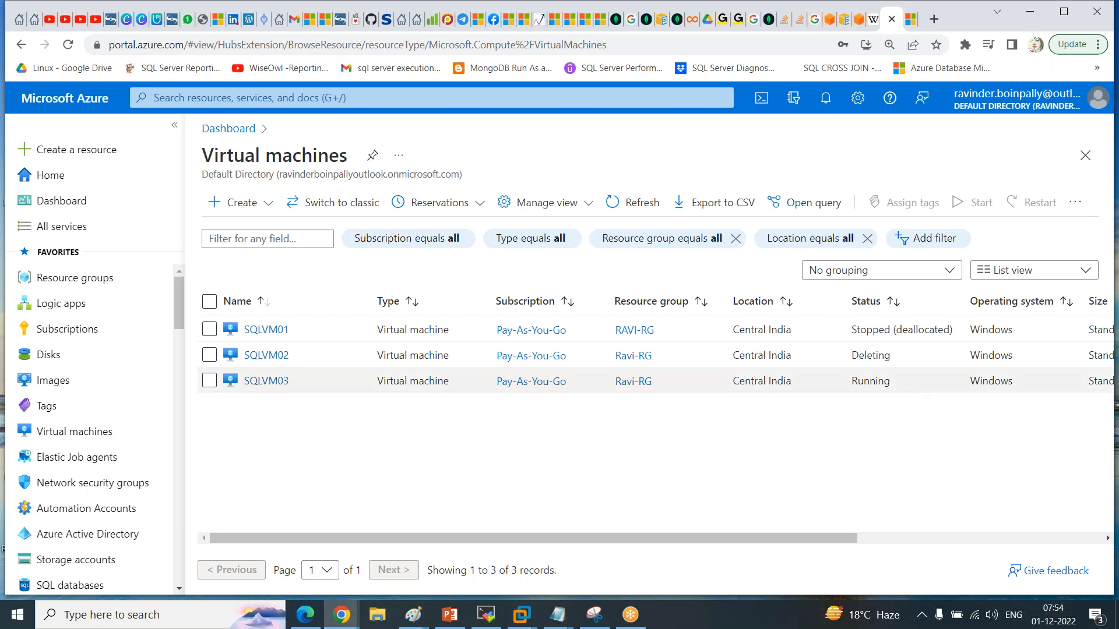
{"action": "left_click", "coordinate": [267, 382]}
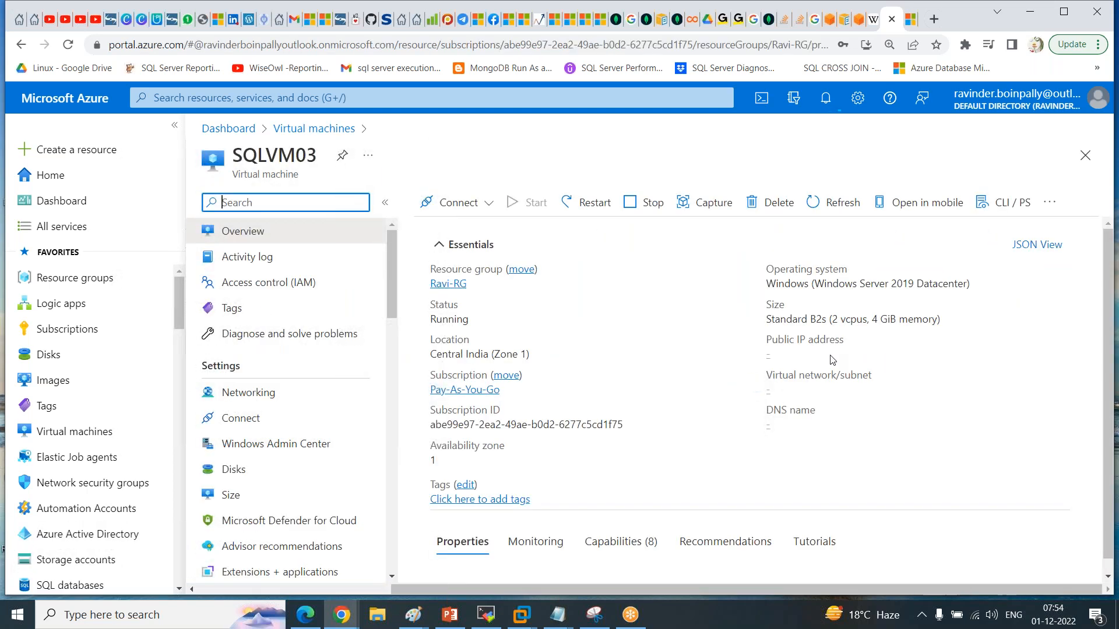
{"action": "left_click", "coordinate": [827, 360]}
Launch Remote Desktop Connection via mstsc and connect to 20.197.0.199
{"action": "left_click", "coordinate": [174, 619]}
{"action": "type", "text": "mstsc"}
{"action": "key", "text": "Return"}
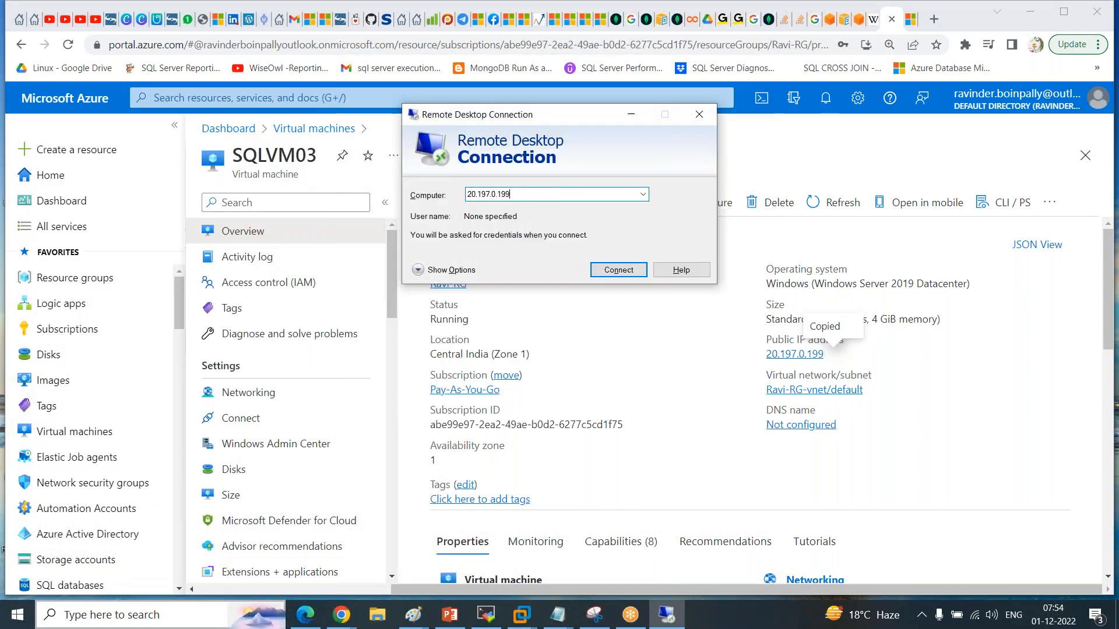
{"action": "key", "text": "Return"}
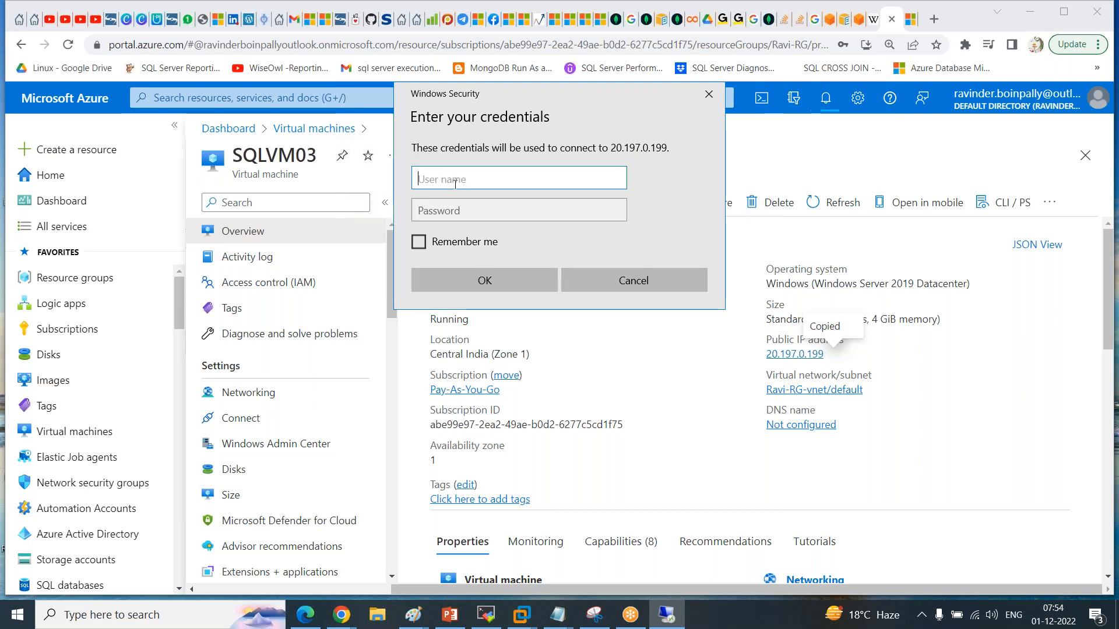
Enter the admin user name and password, then accept the untrusted certificate
{"action": "type", "text": "Ravinder"}
{"action": "key", "text": "Tab"}
{"action": "type", "text": "••••••••••"}
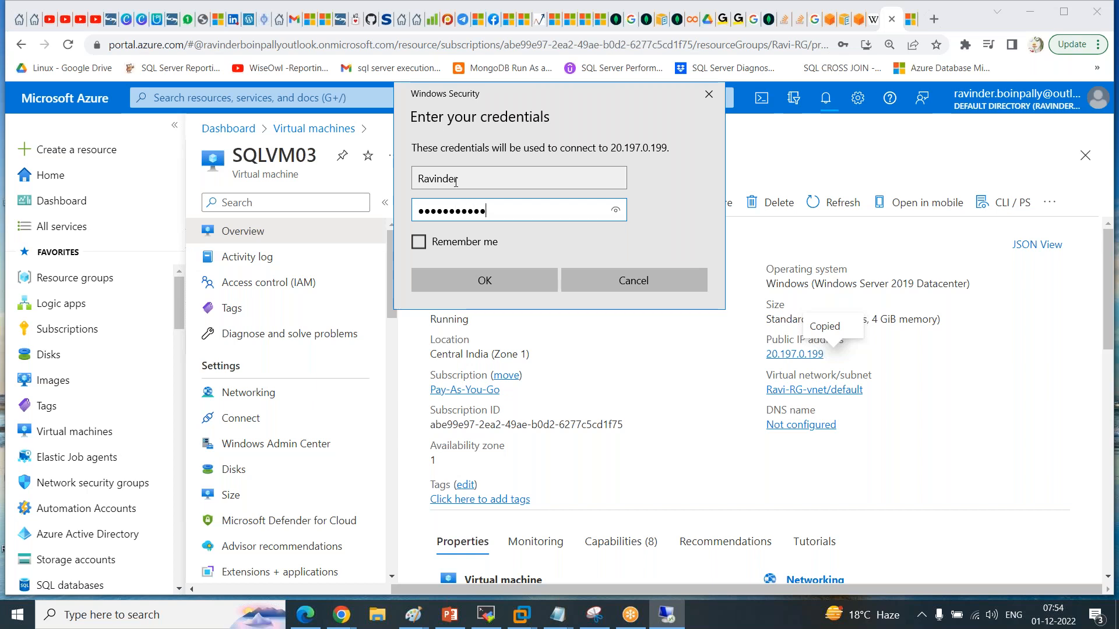
{"action": "key", "text": "Return"}
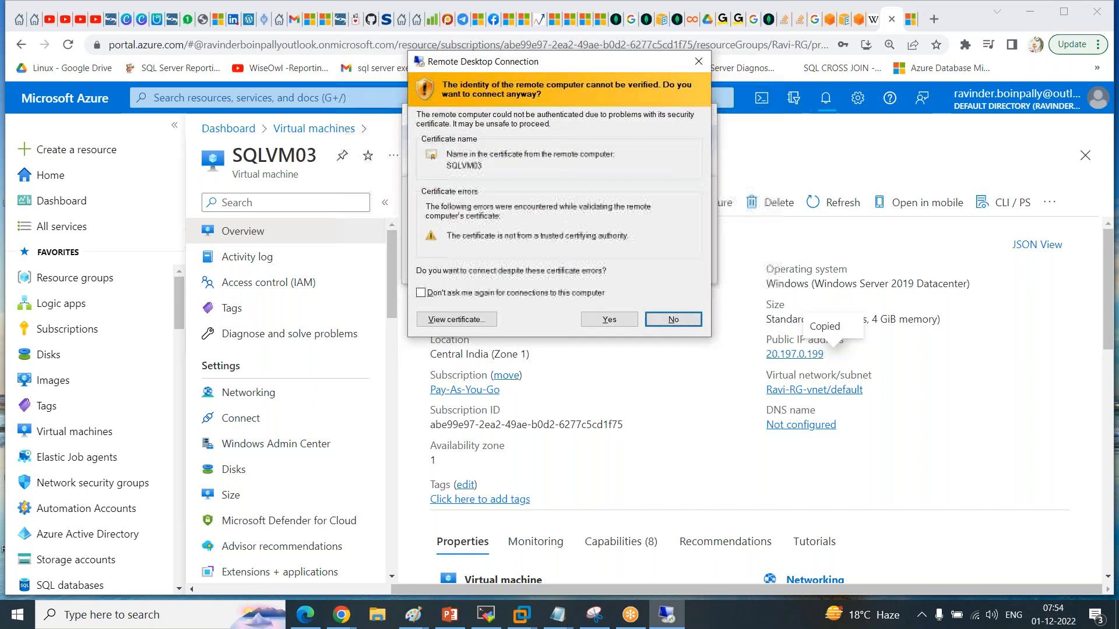
{"action": "left_click", "coordinate": [611, 320]}
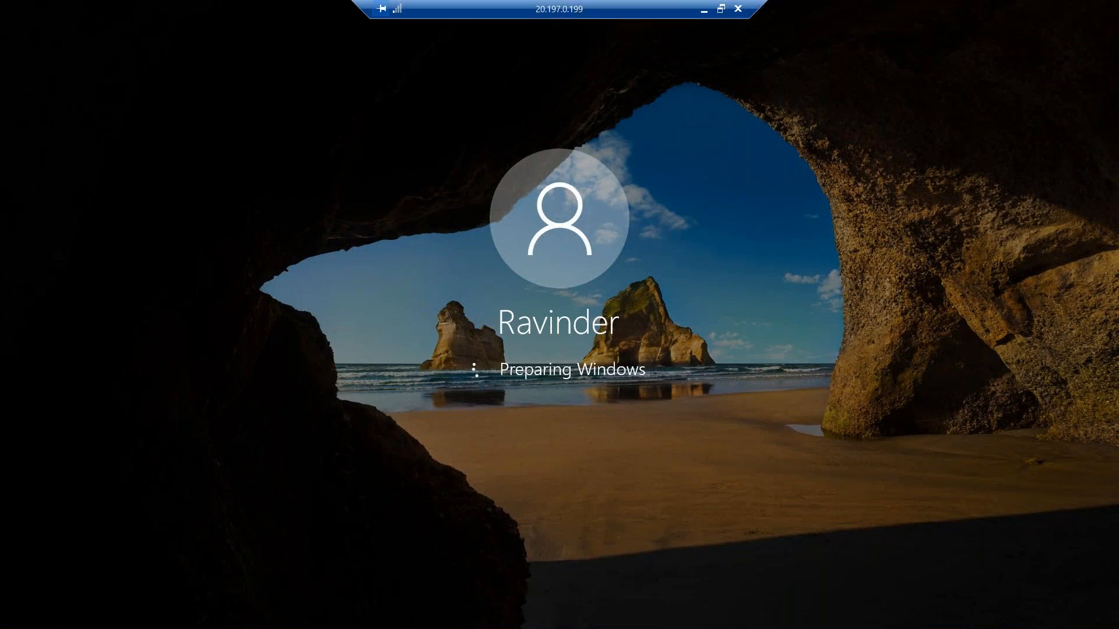
Once the SQLVM03 desktop loads, open File Explorer in the remote session
{"action": "left_click_drag", "start_coordinate": [554, 12], "coordinate": [716, 14]}
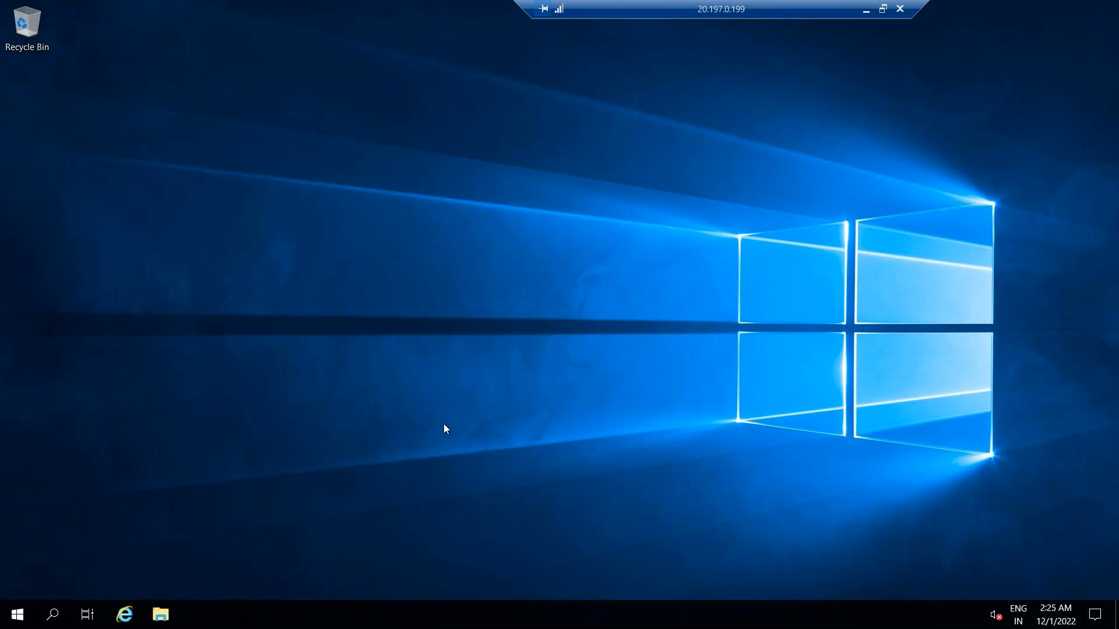
{"action": "left_click", "coordinate": [166, 619]}
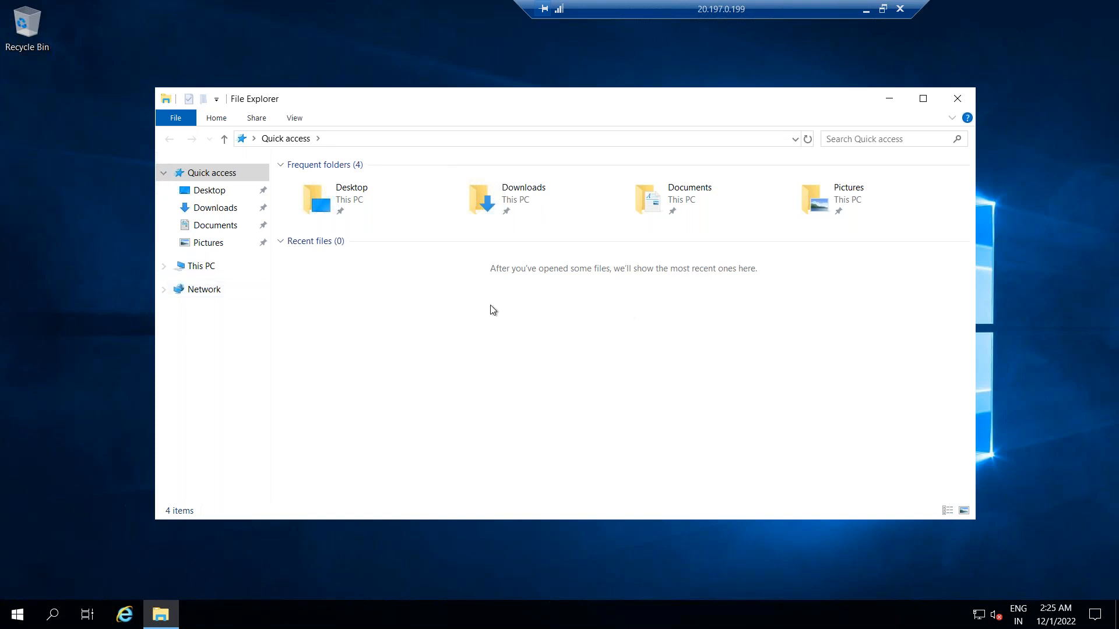
Maximise File Explorer at This PC and browse the Setups folder on Windows (C:)
{"action": "left_click", "coordinate": [208, 267]}
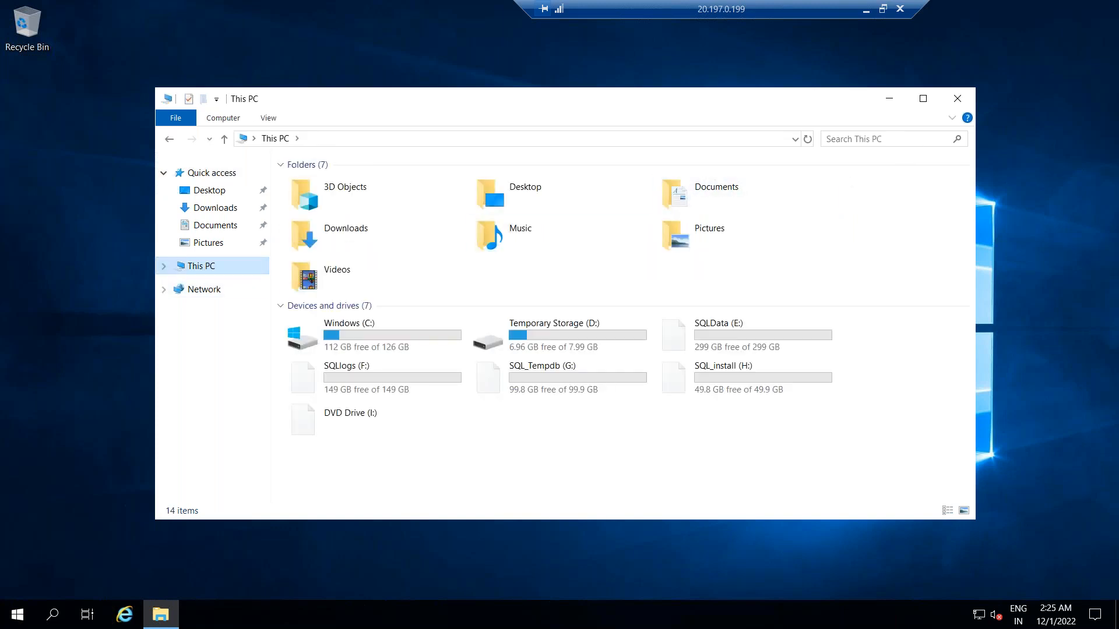
{"action": "left_click", "coordinate": [932, 104]}
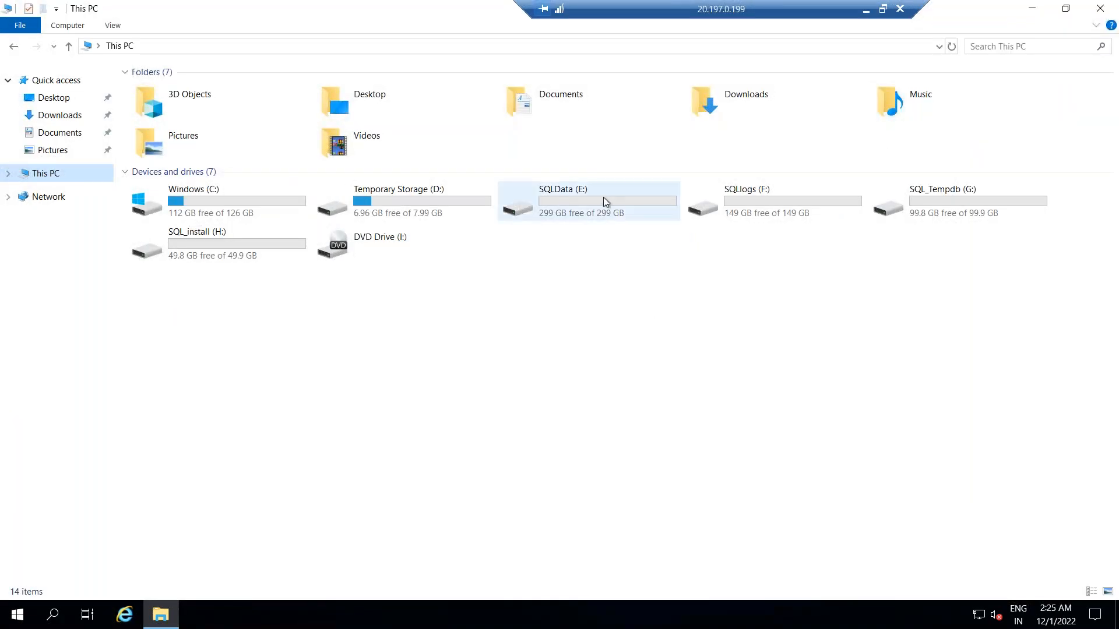
{"action": "left_click", "coordinate": [661, 470]}
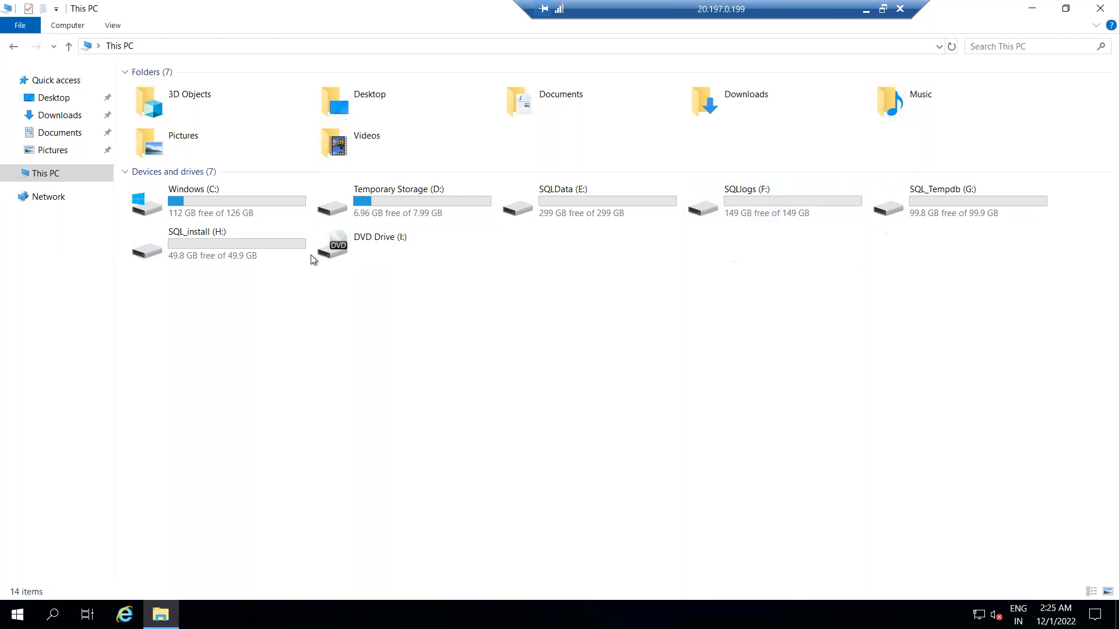
{"action": "double_click", "coordinate": [216, 213]}
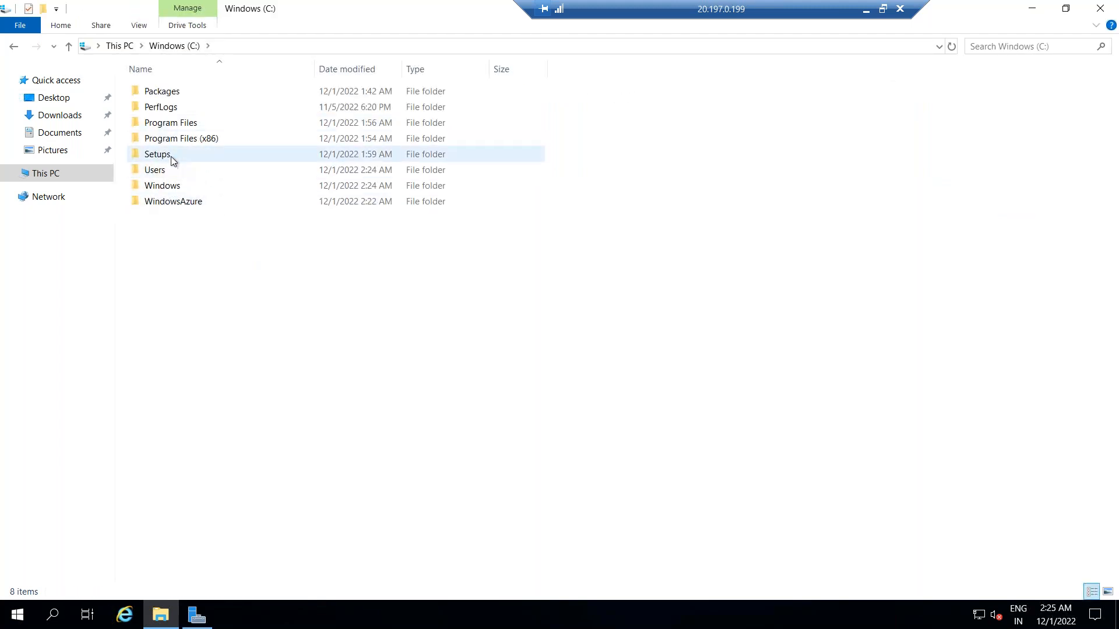
{"action": "double_click", "coordinate": [171, 156]}
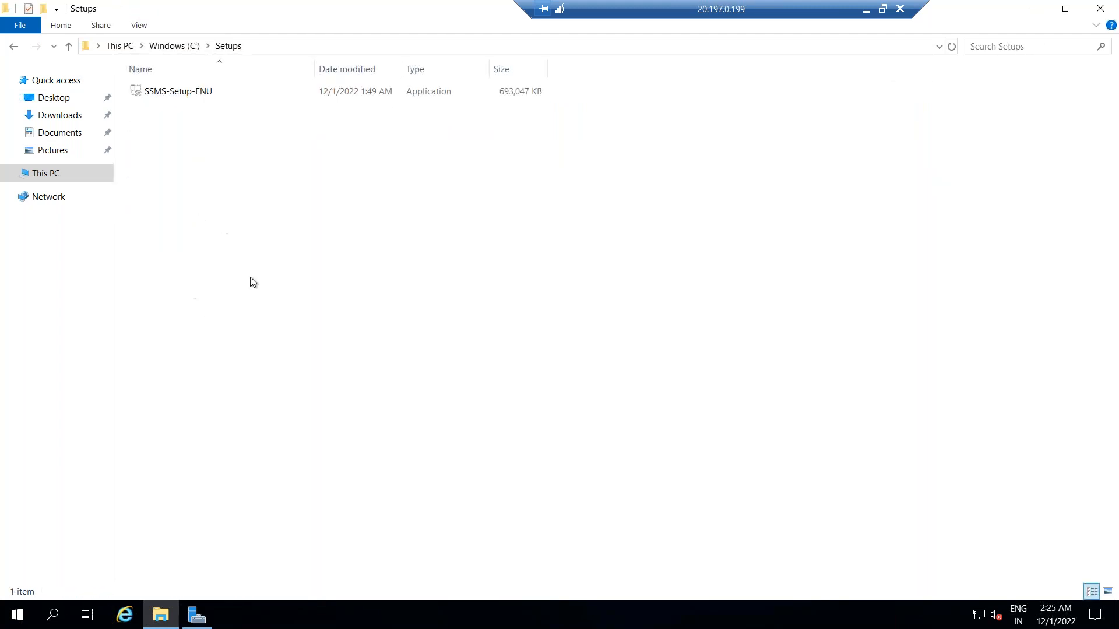
{"action": "left_click", "coordinate": [49, 173]}
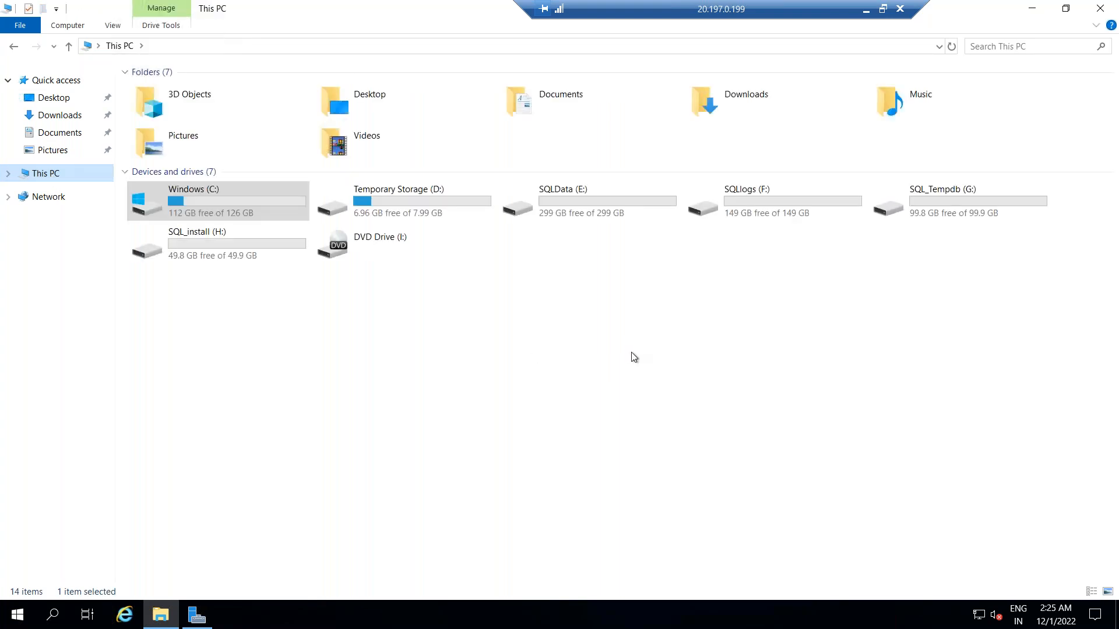
{"action": "left_click", "coordinate": [546, 443]}
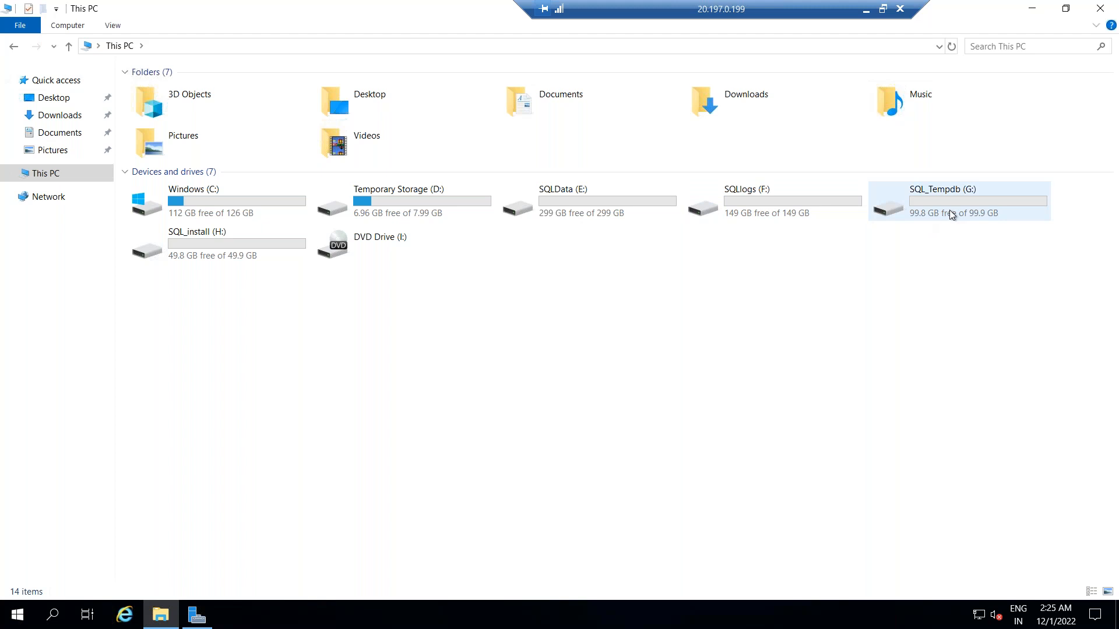
Inspect the SQLData (E:) drive, return to This PC, and search 'ssms' without launching it
{"action": "double_click", "coordinate": [607, 205]}
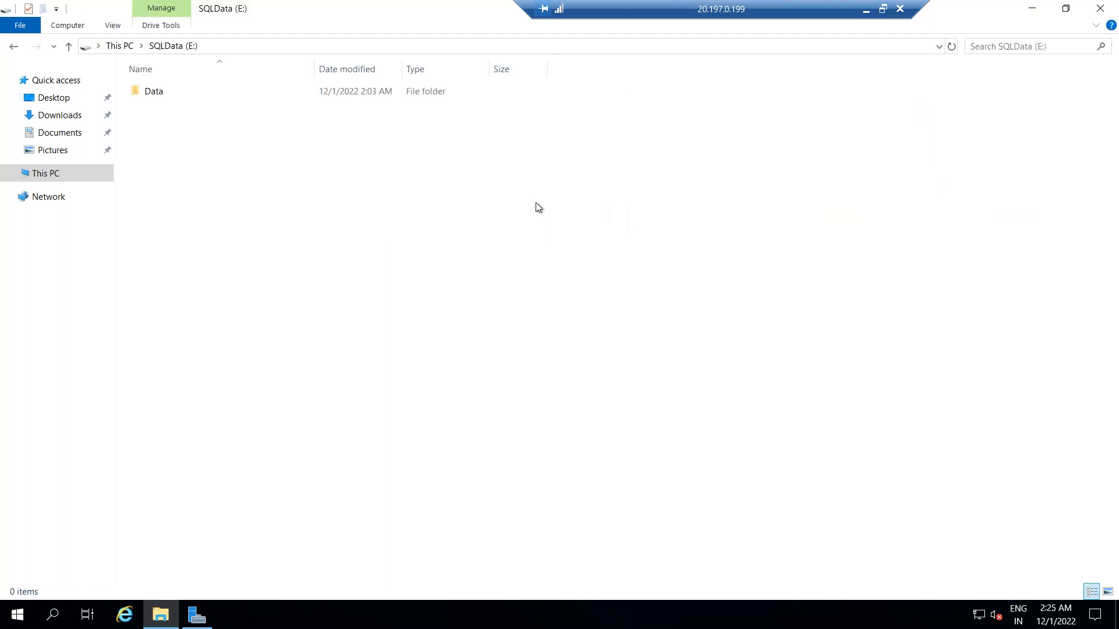
{"action": "left_click", "coordinate": [75, 173]}
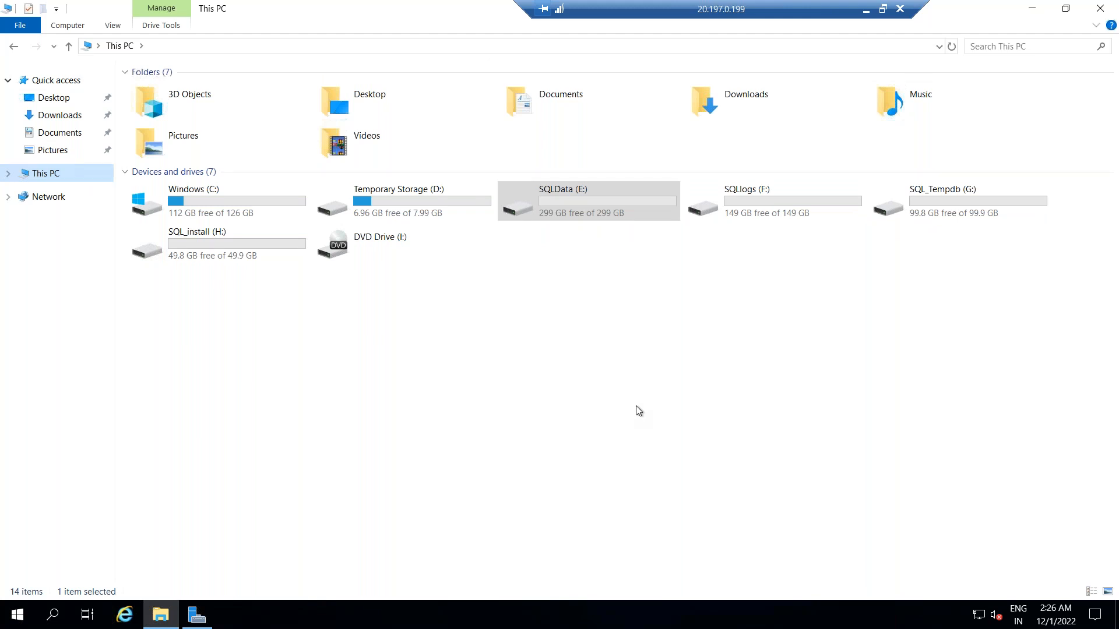
{"action": "left_click", "coordinate": [639, 410]}
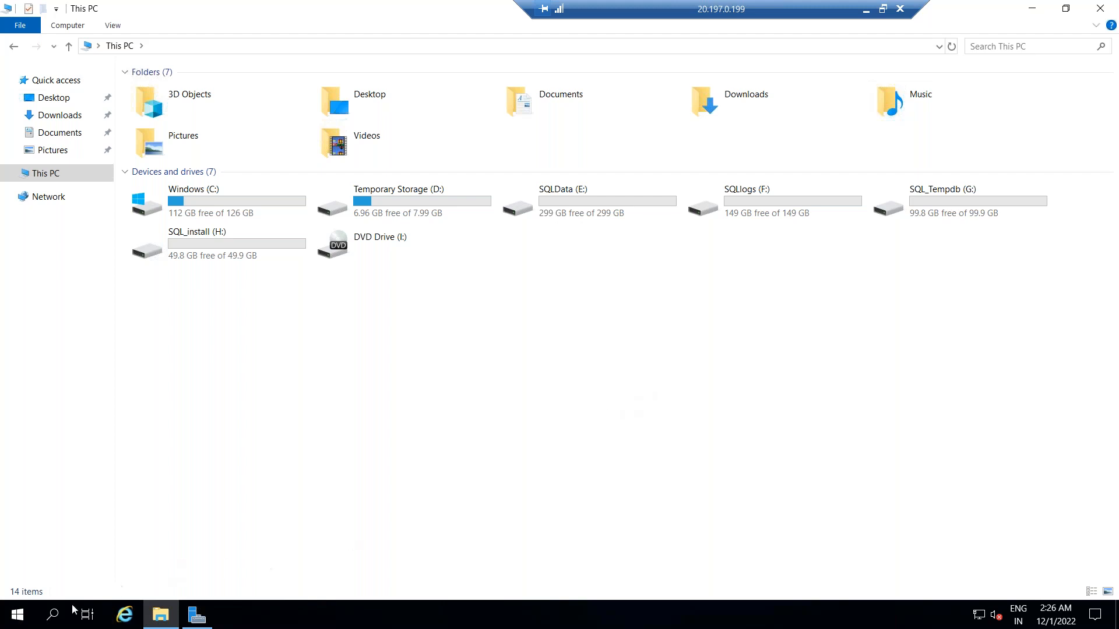
{"action": "left_click", "coordinate": [47, 622]}
{"action": "type", "text": "ss"}
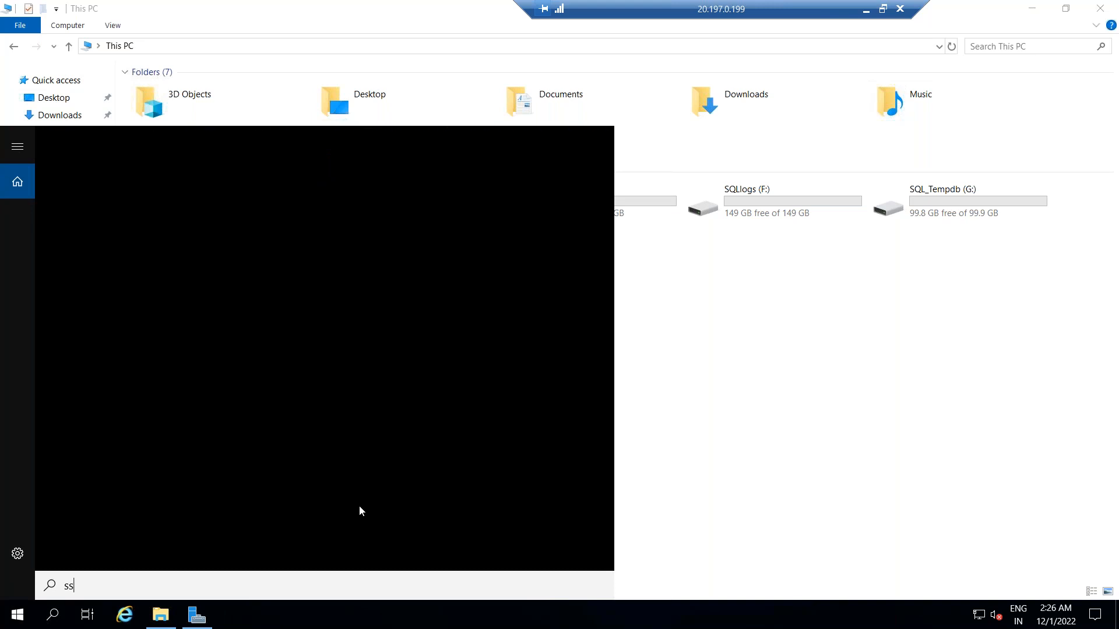
{"action": "type", "text": "ms"}
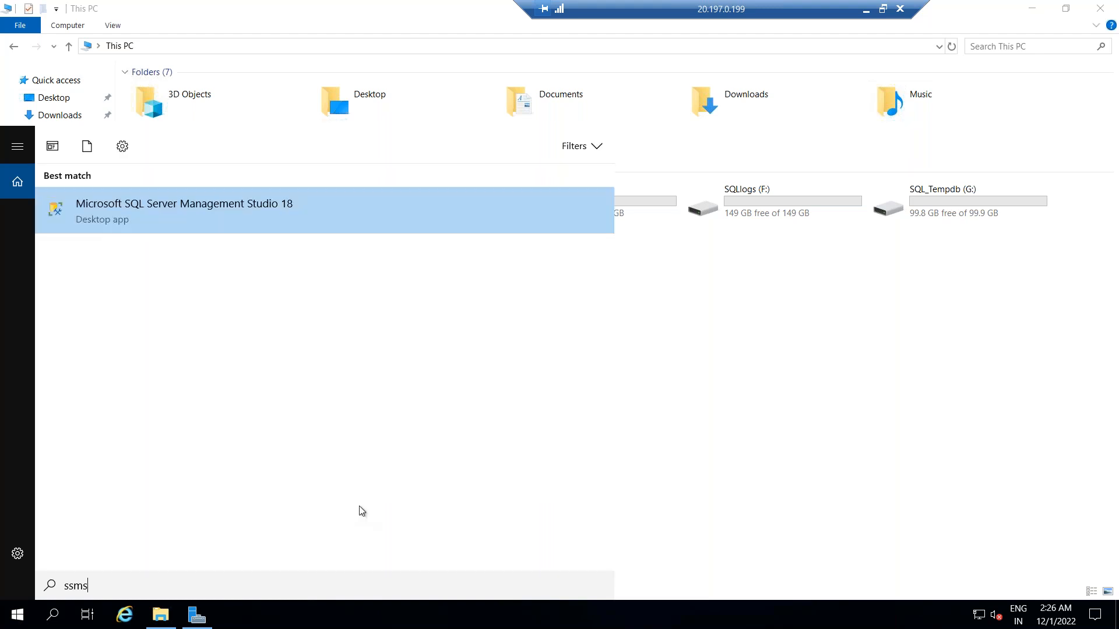
{"action": "key", "text": "Return"}
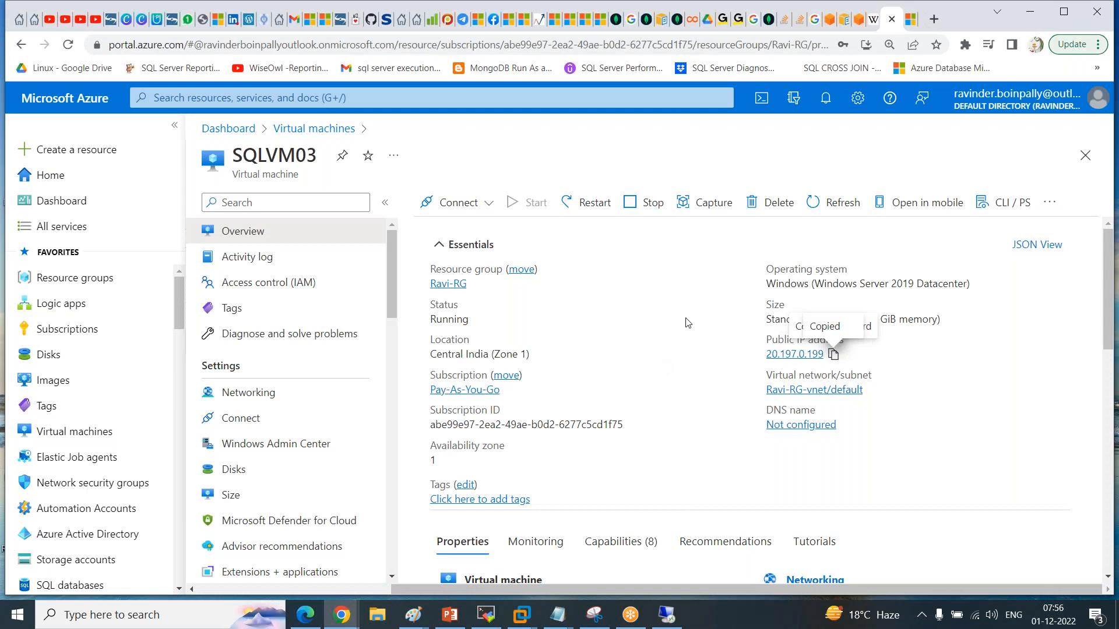
Check notifications for the SQLVM02 deletion, then review the 13-disk Disks list for unattached SQLVM02 disks
{"action": "left_click", "coordinate": [828, 104]}
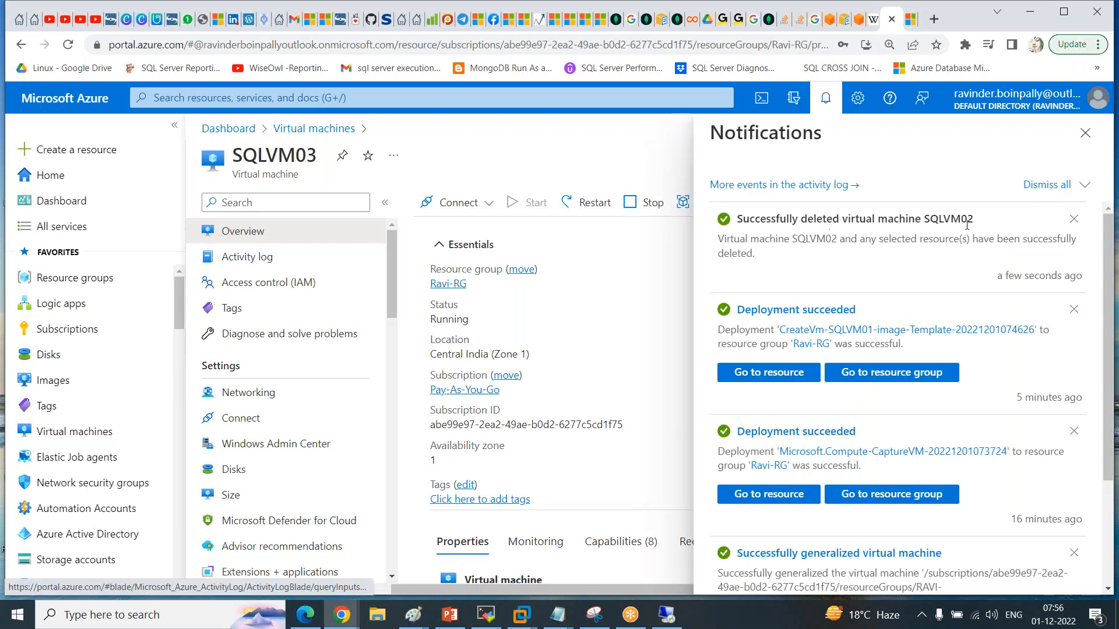
{"action": "left_click", "coordinate": [1085, 133]}
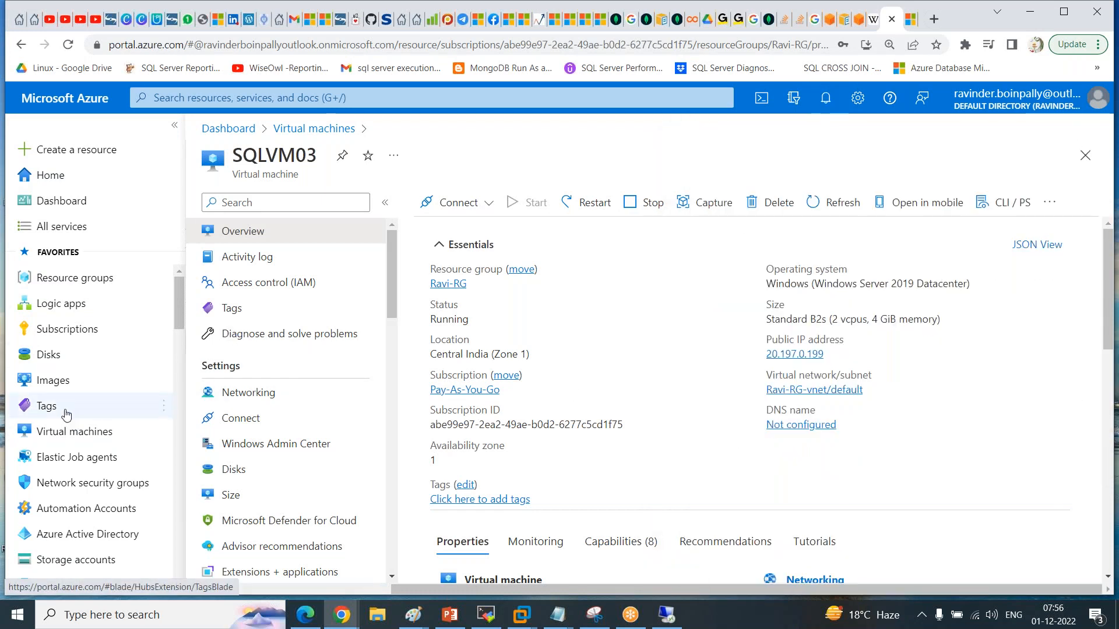
{"action": "left_click", "coordinate": [48, 355]}
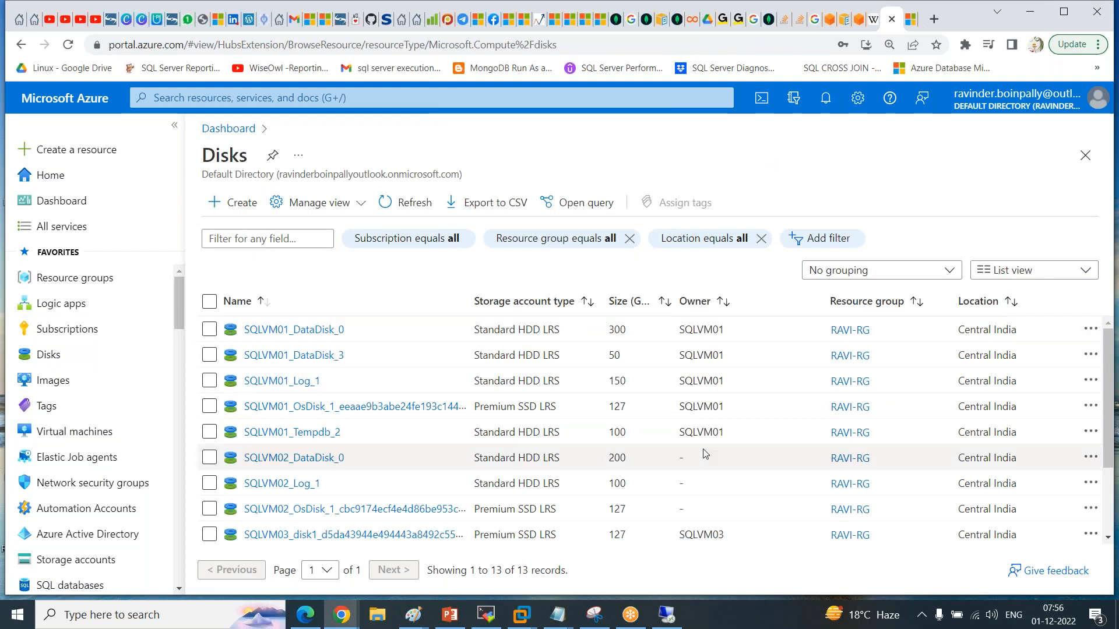
{"action": "scroll", "coordinate": [705, 454], "scroll_direction": "down", "scroll_amount": 2}
{"action": "scroll", "coordinate": [744, 449], "scroll_direction": "up", "scroll_amount": 2}
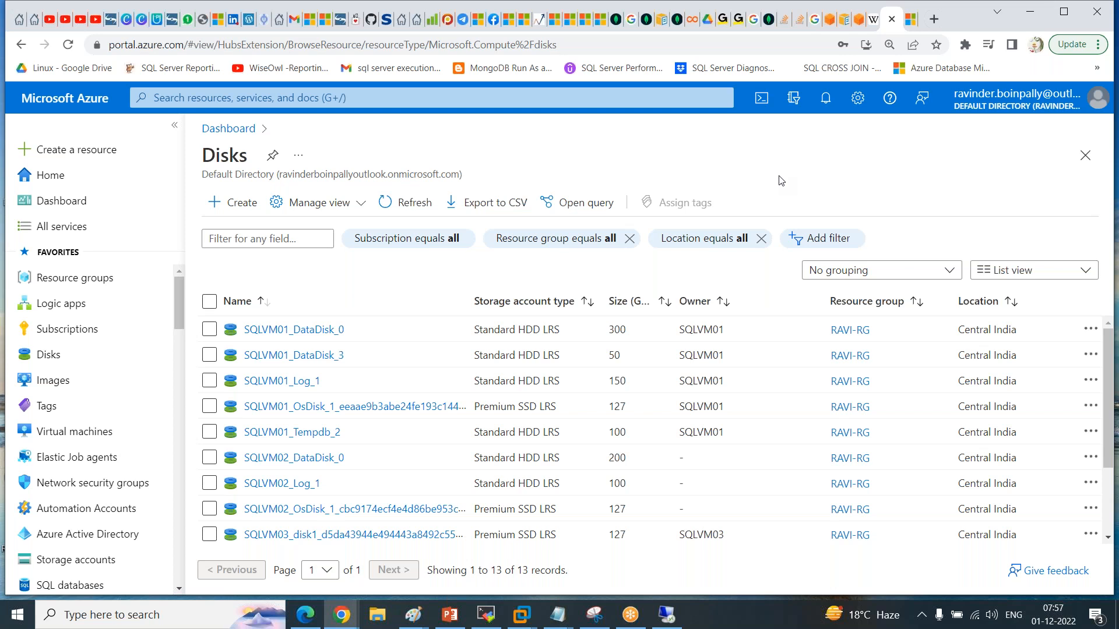
{"action": "scroll", "coordinate": [752, 443], "scroll_direction": "down", "scroll_amount": 2}
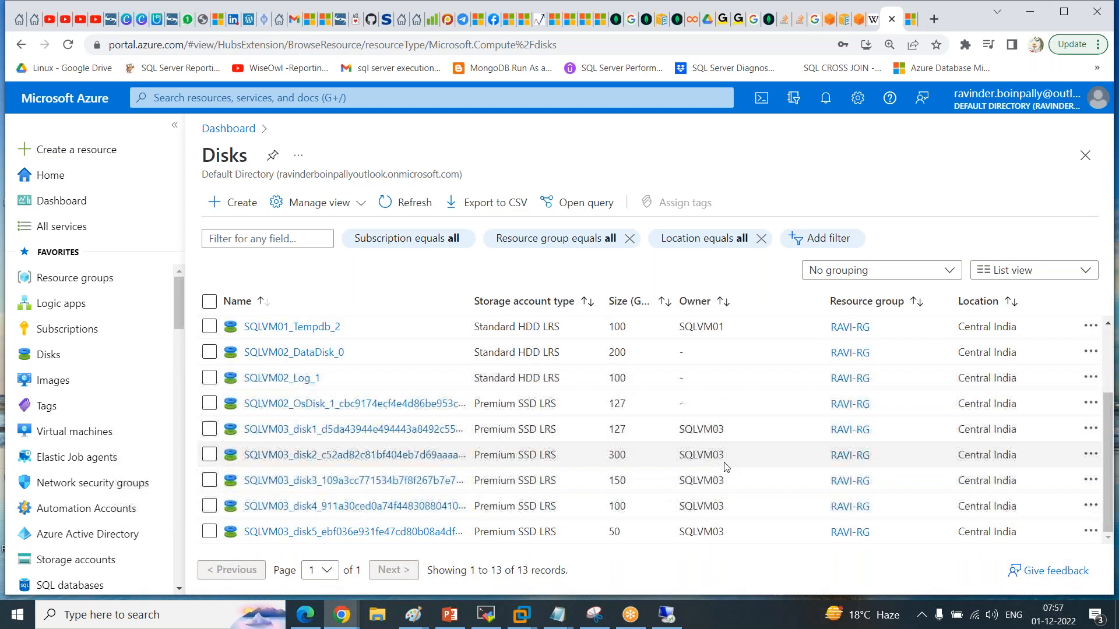
{"action": "scroll", "coordinate": [725, 466], "scroll_direction": "up", "scroll_amount": 2}
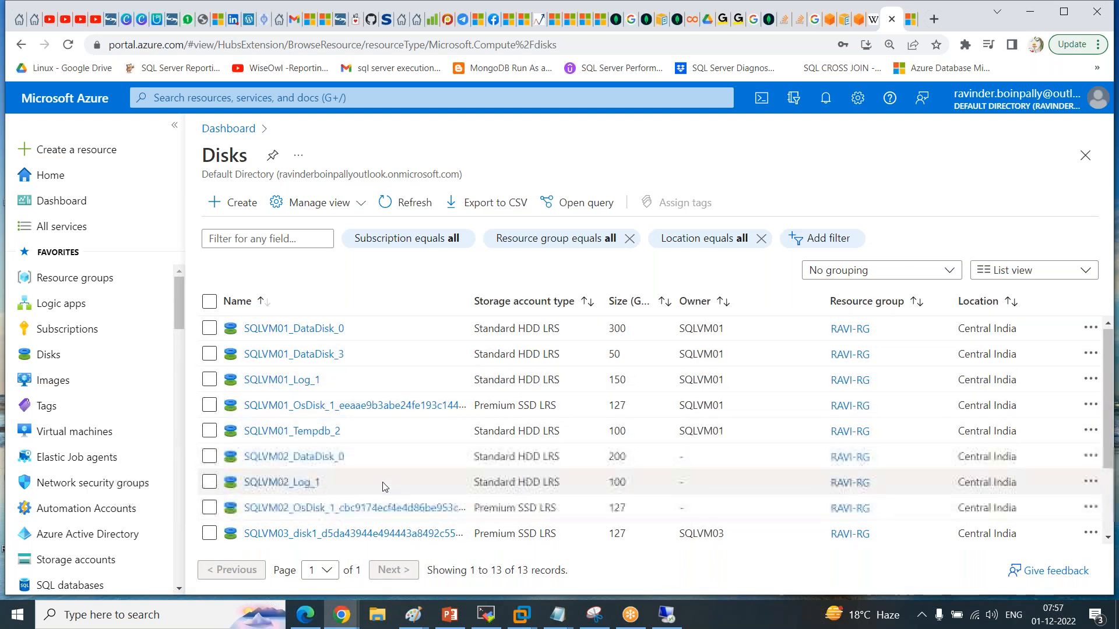
{"action": "scroll", "coordinate": [384, 486], "scroll_direction": "down", "scroll_amount": 2}
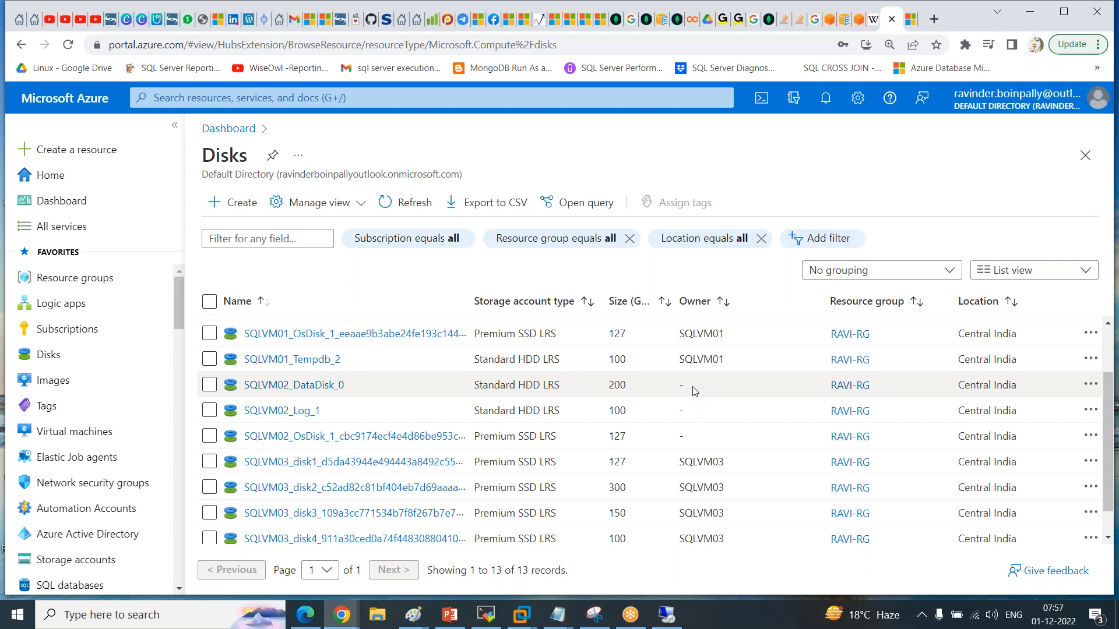
View Local Server properties in maximised Server Manager on SQLVM03, open File Explorer, then minimise the session
{"action": "left_click", "coordinate": [666, 615]}
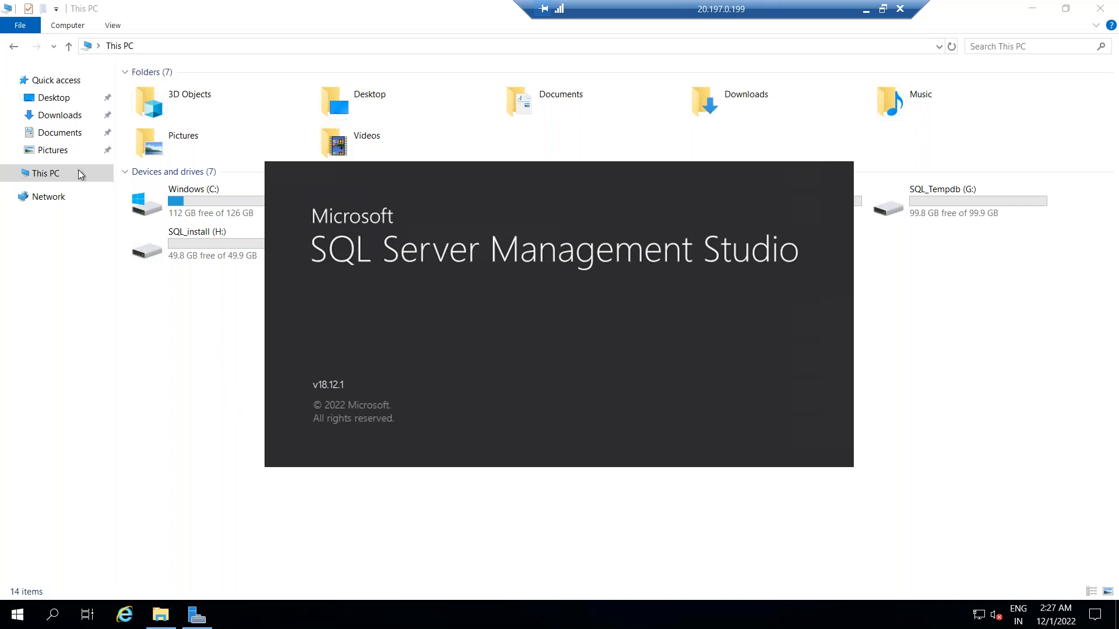
{"action": "left_click", "coordinate": [21, 616]}
{"action": "left_click", "coordinate": [274, 216]}
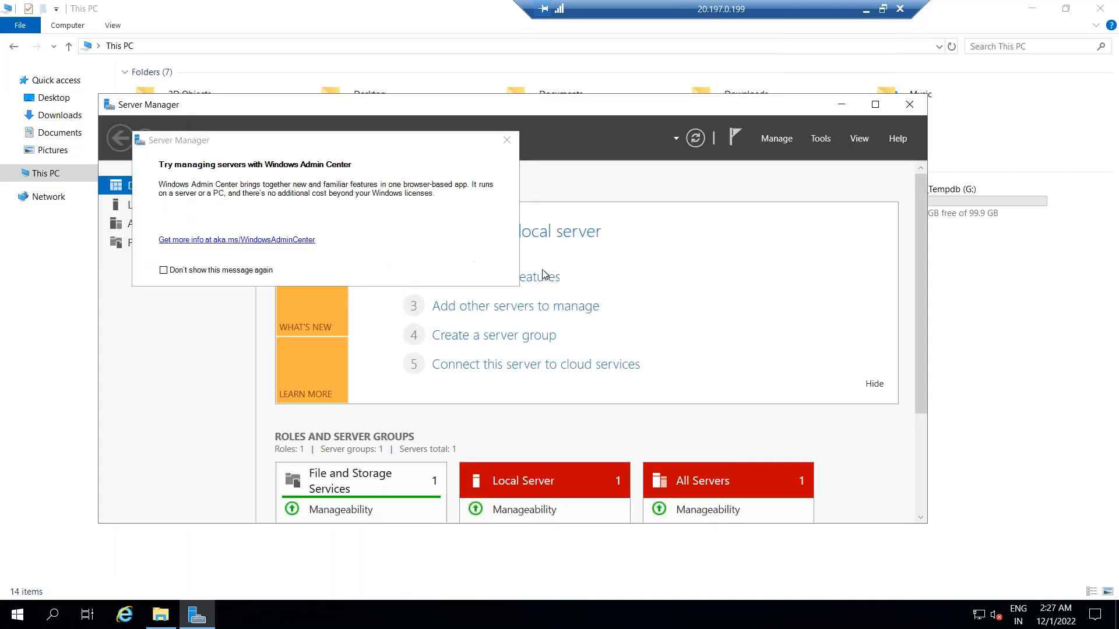
{"action": "left_click", "coordinate": [875, 106]}
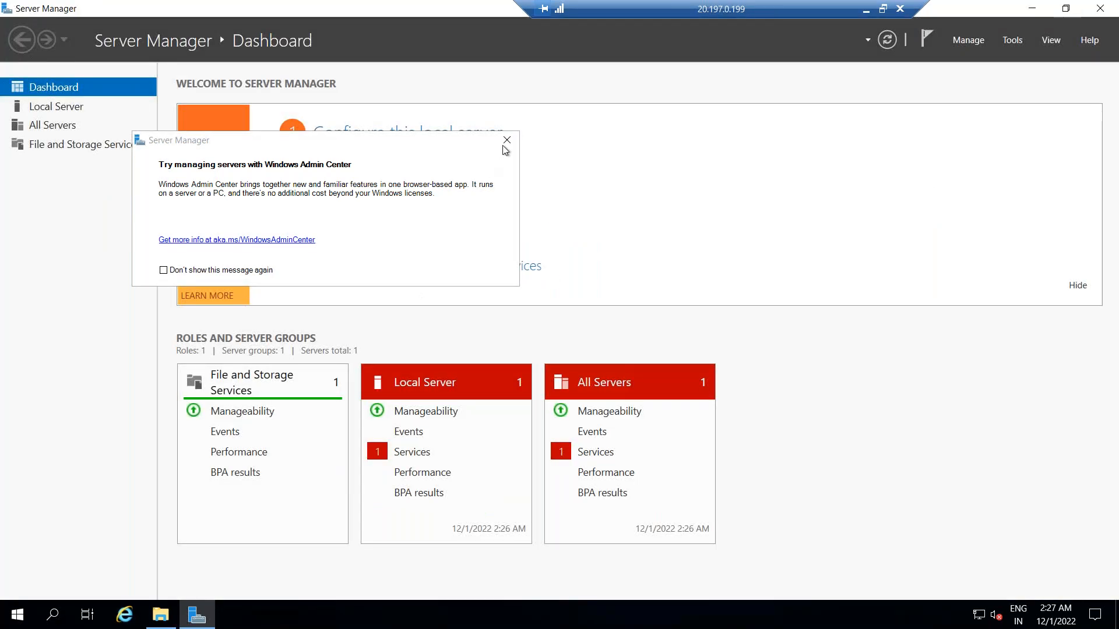
{"action": "left_click", "coordinate": [506, 140]}
{"action": "left_click", "coordinate": [55, 106]}
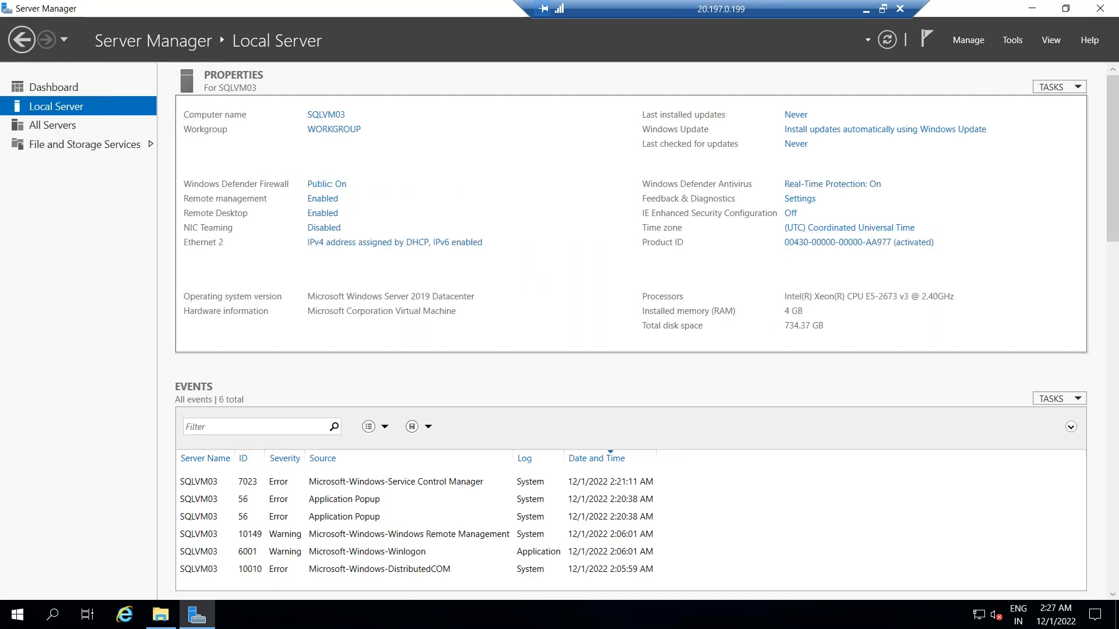
{"action": "key", "text": "super+e"}
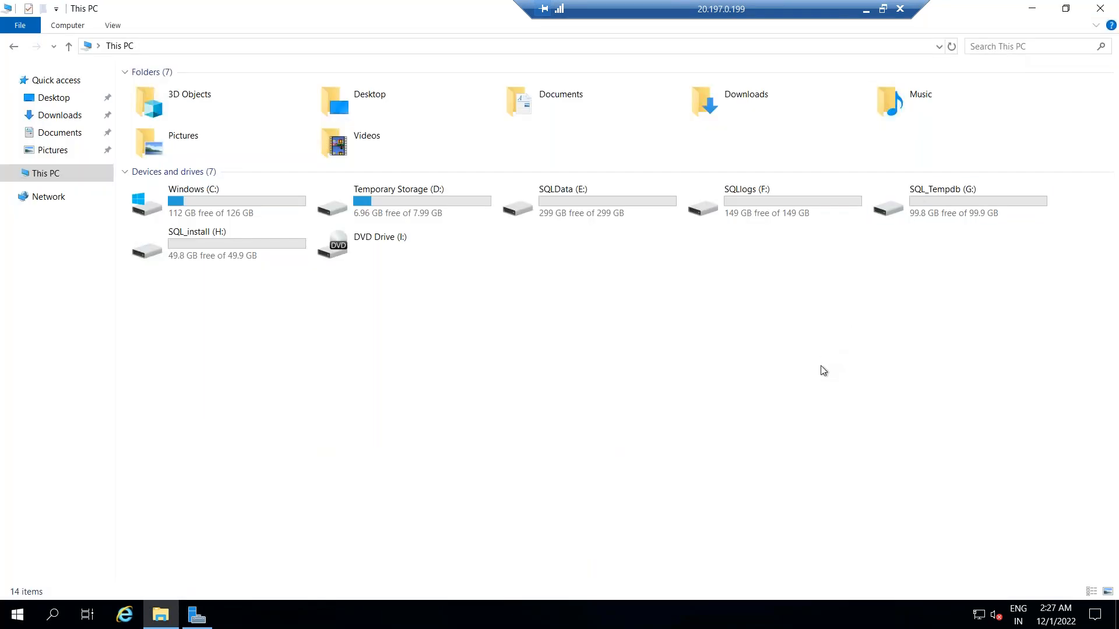
{"action": "left_click", "coordinate": [866, 10]}
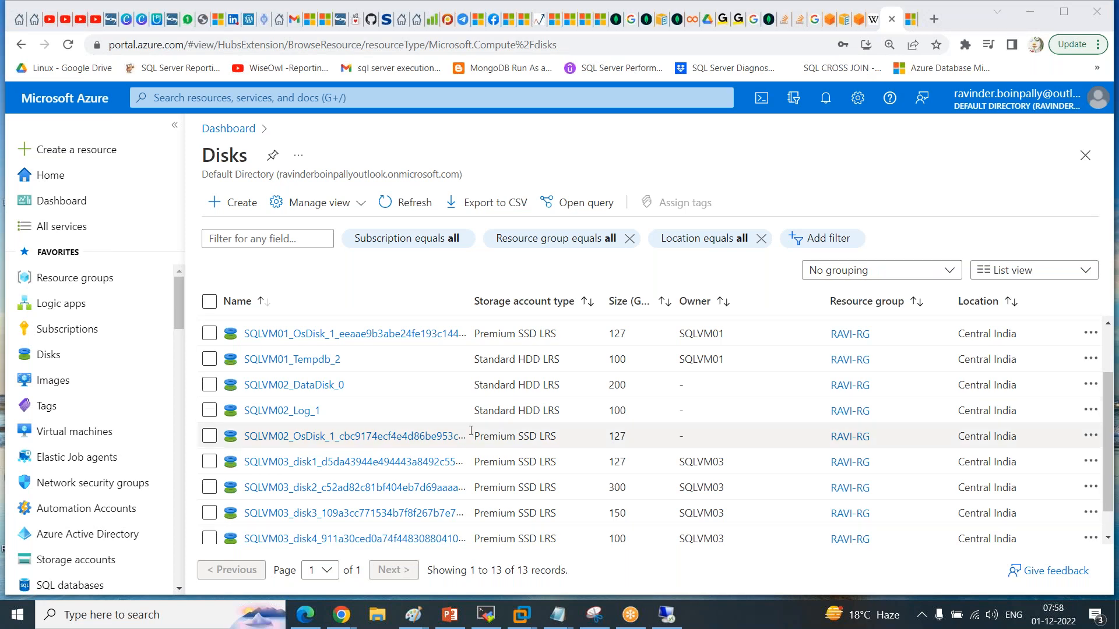
Scroll the Azure Disks list down to SQLVM03_disk5, then switch back to the SQLVM03 remote session
{"action": "left_click", "coordinate": [852, 175]}
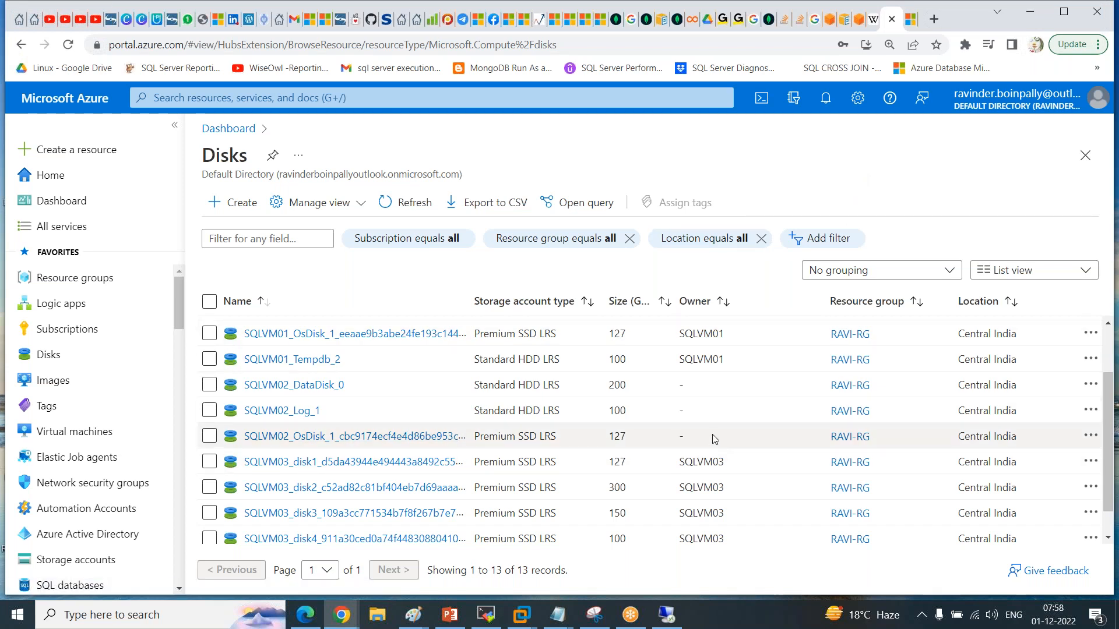
{"action": "scroll", "coordinate": [778, 469], "scroll_direction": "down", "scroll_amount": 1}
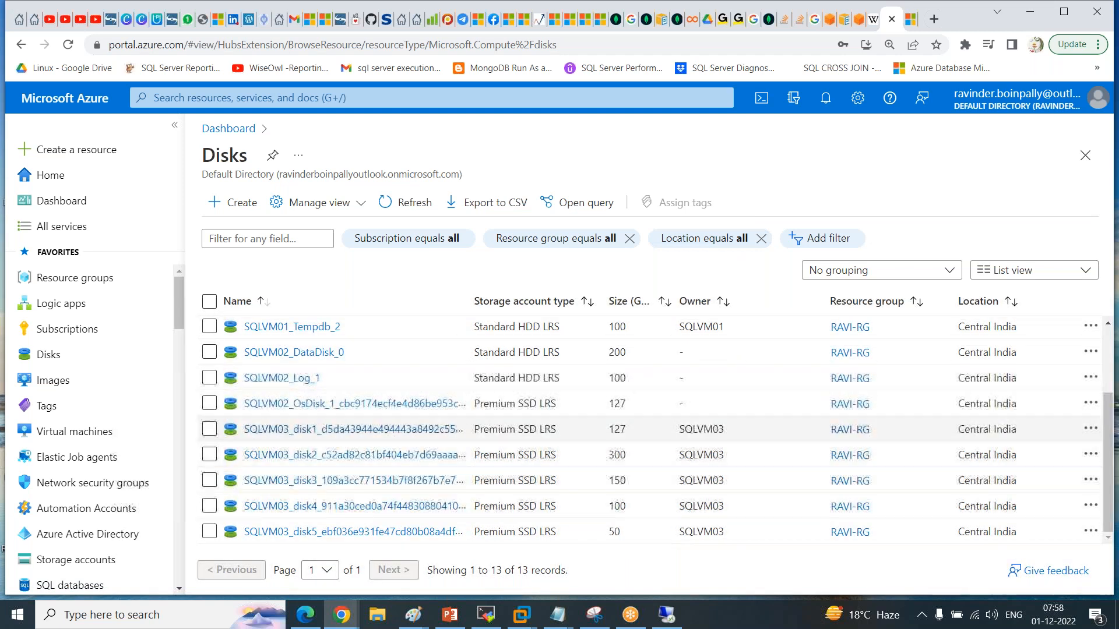
{"action": "left_click", "coordinate": [668, 614]}
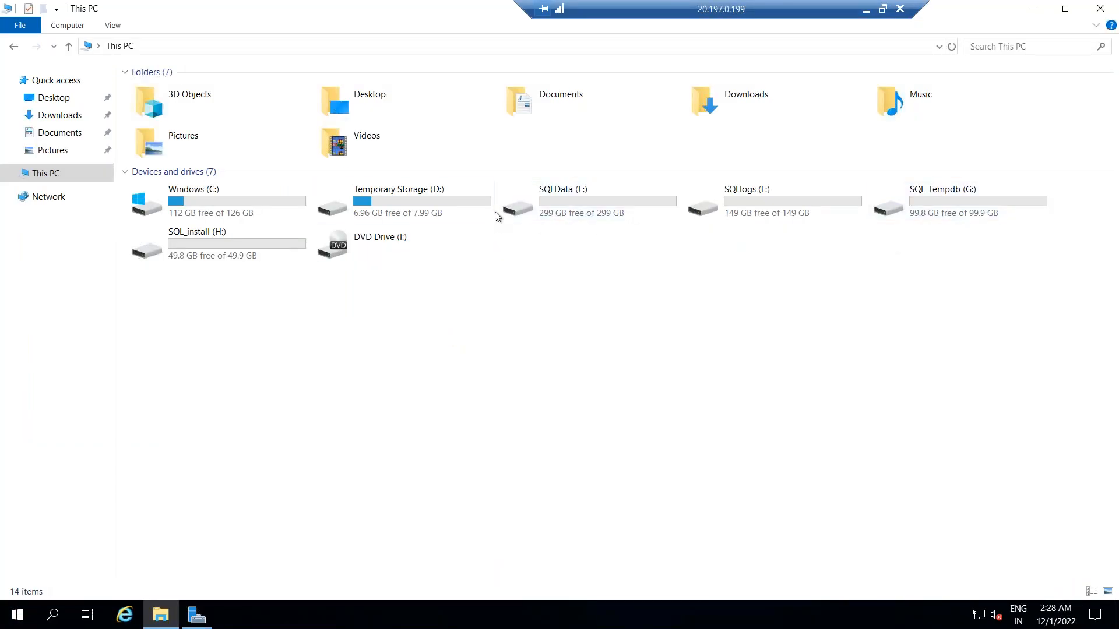
Open SQLData (E:), SQLlogs (F:) and SQL_Tempdb (G:) in turn, then minimise the remote session
{"action": "double_click", "coordinate": [586, 198]}
{"action": "left_click", "coordinate": [112, 178]}
{"action": "double_click", "coordinate": [818, 209]}
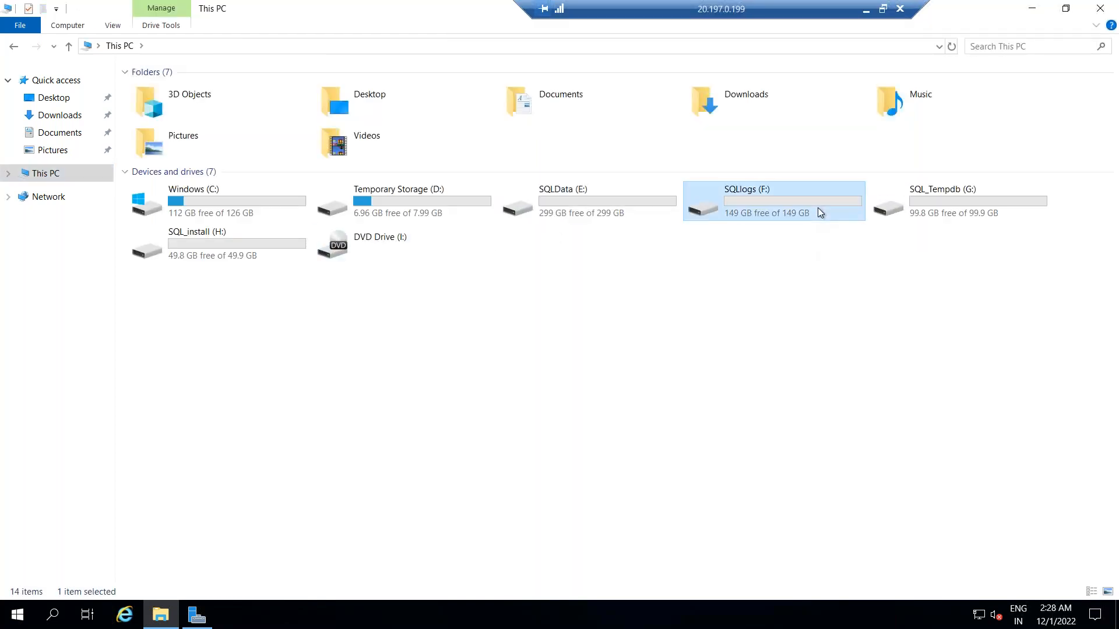
{"action": "left_click", "coordinate": [30, 172]}
{"action": "double_click", "coordinate": [925, 208]}
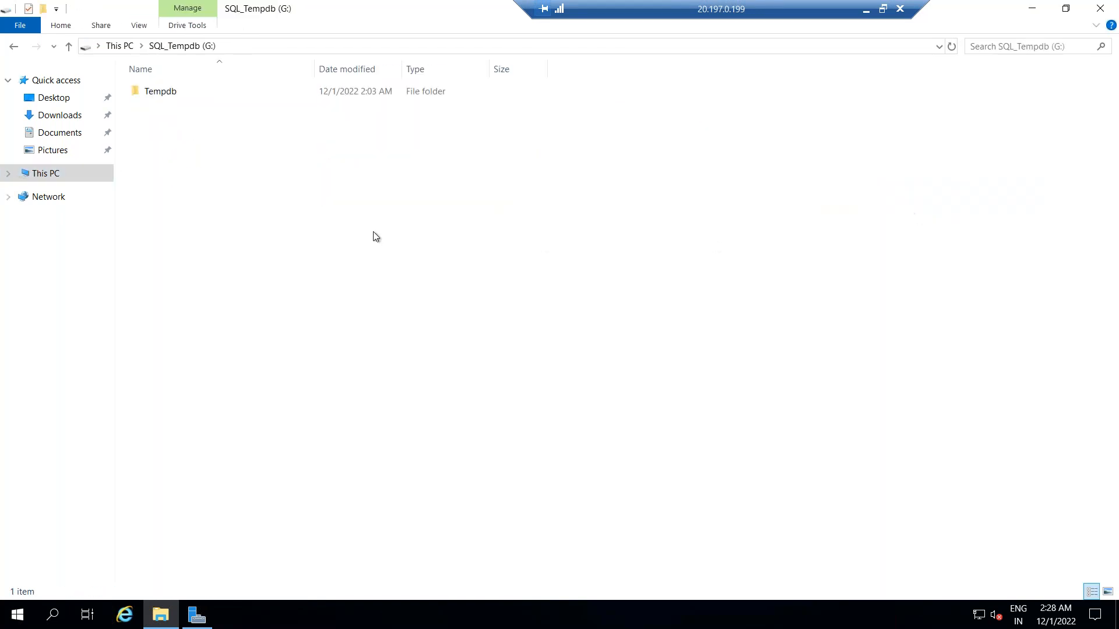
{"action": "left_click", "coordinate": [75, 176]}
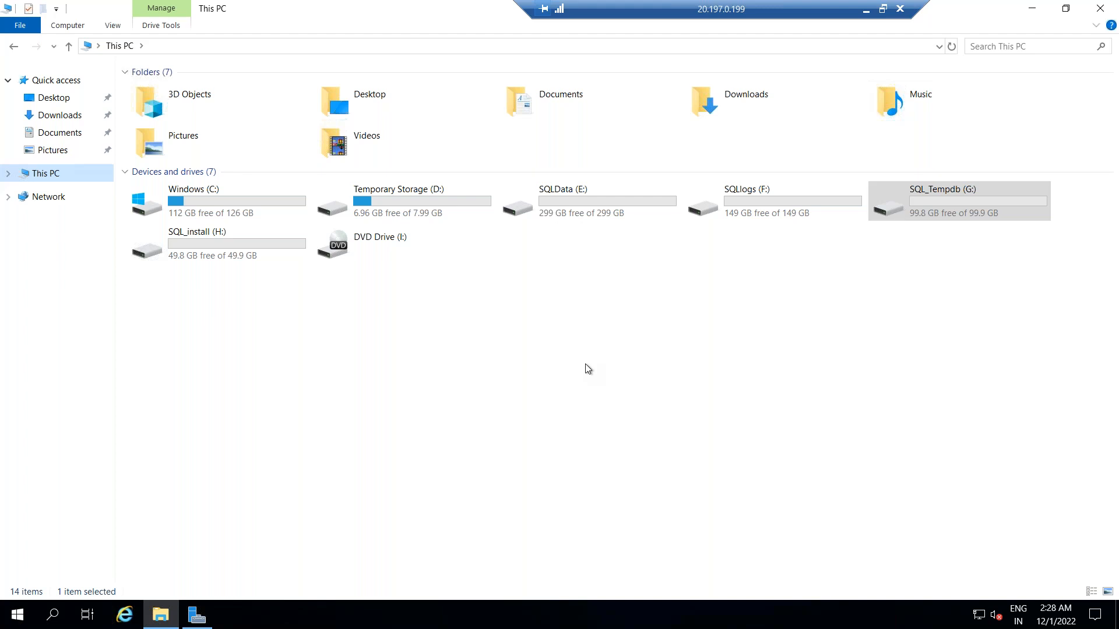
{"action": "left_click", "coordinate": [866, 10]}
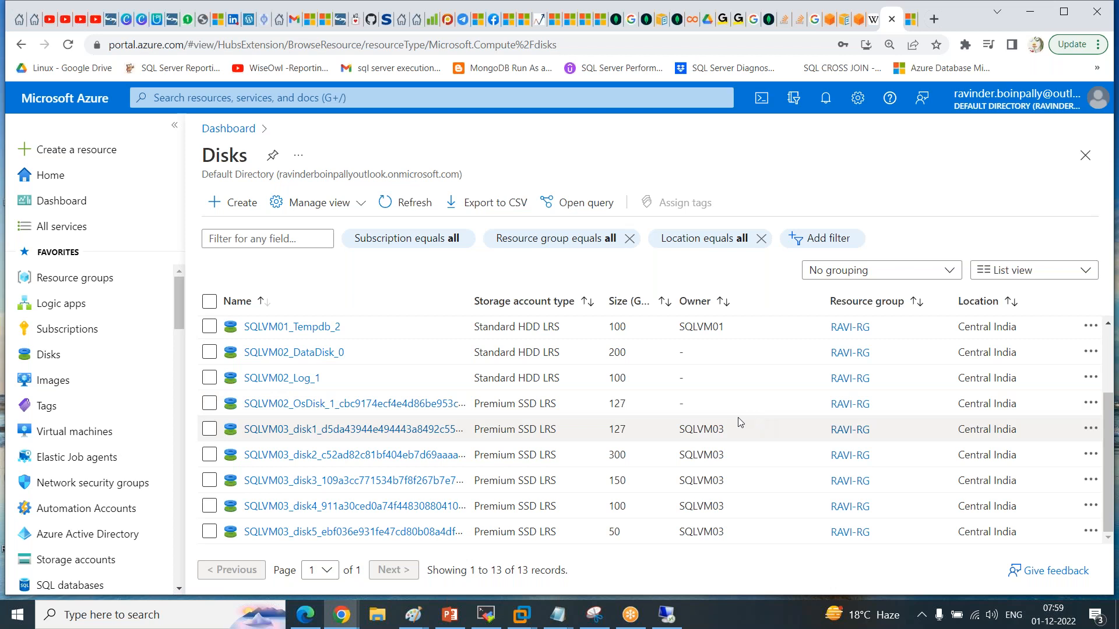
From the Disks list, open SQLVM02_OsDisk_1_cbc9174ecf4e4d86be953c1e8e397112's overview
{"action": "scroll", "coordinate": [743, 413], "scroll_direction": "up", "scroll_amount": 2}
{"action": "scroll", "coordinate": [749, 416], "scroll_direction": "down", "scroll_amount": 2}
{"action": "left_click_drag", "start_coordinate": [729, 439], "coordinate": [683, 443]}
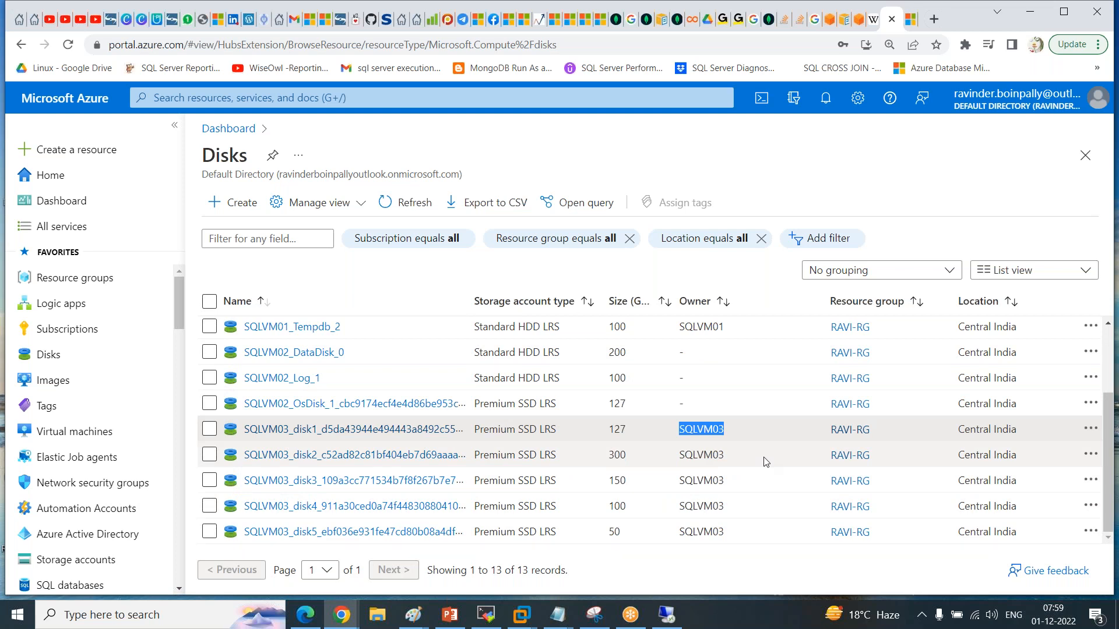
{"action": "left_click", "coordinate": [706, 403]}
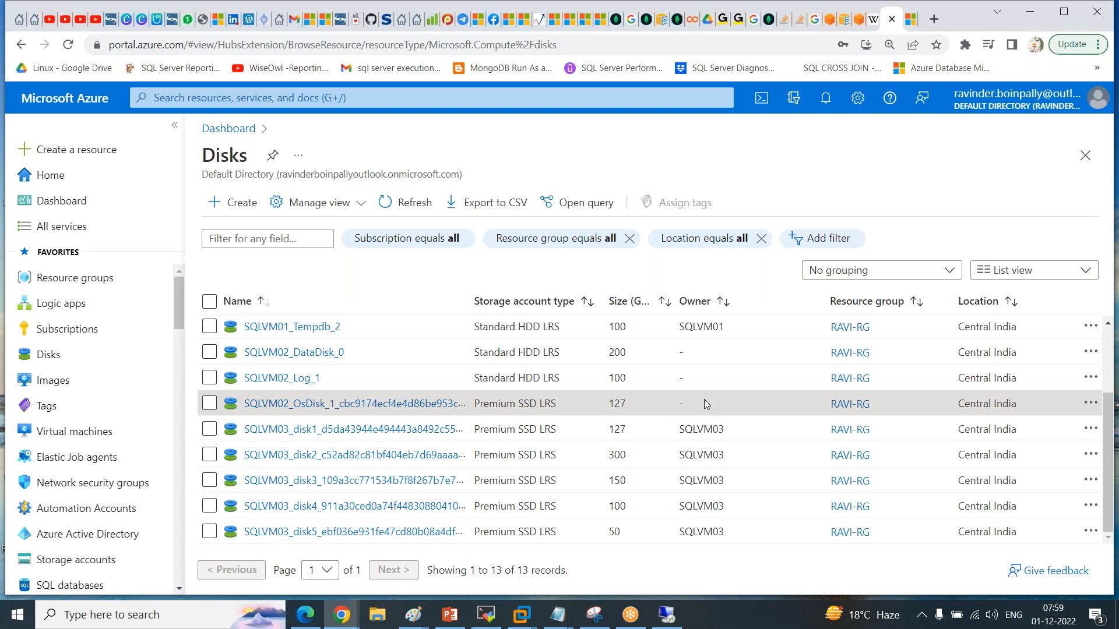
{"action": "left_click", "coordinate": [291, 403]}
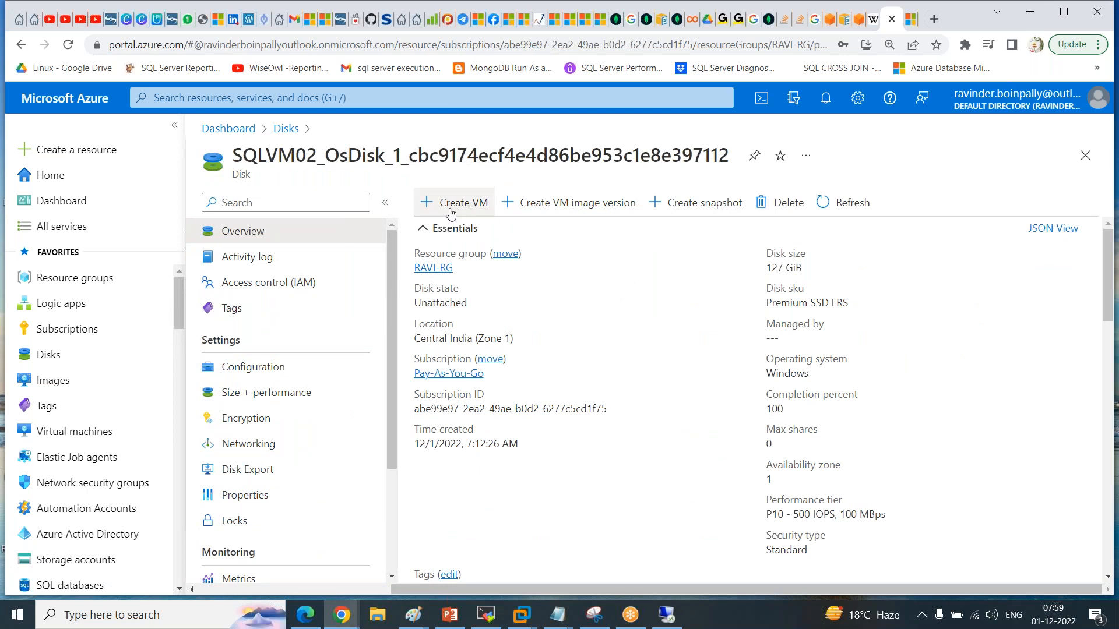
Start creating a VM from the SQLVM02 OS disk and name it SQLVM02
{"action": "left_click", "coordinate": [461, 213]}
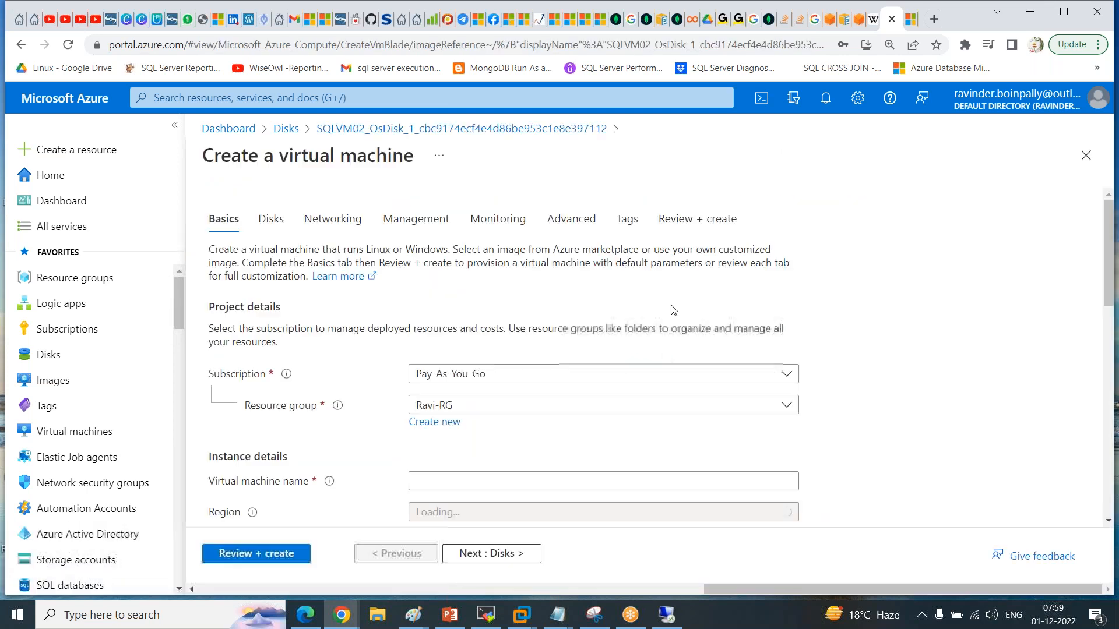
{"action": "scroll", "coordinate": [559, 326], "scroll_direction": "down", "scroll_amount": 3}
{"action": "left_click", "coordinate": [495, 337]}
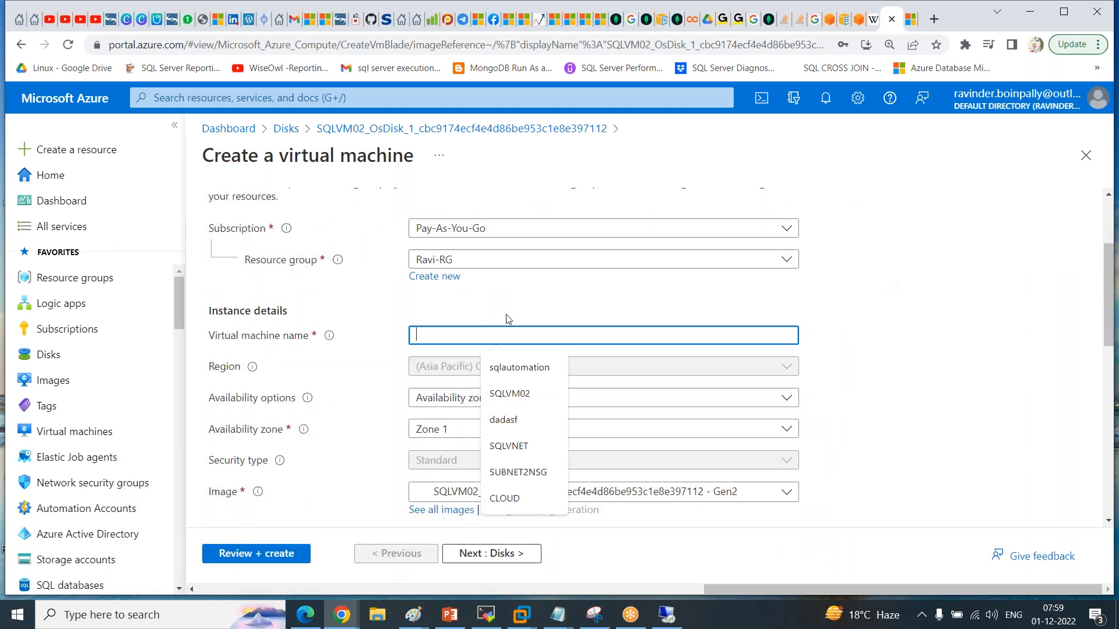
{"action": "type", "text": "SQ"}
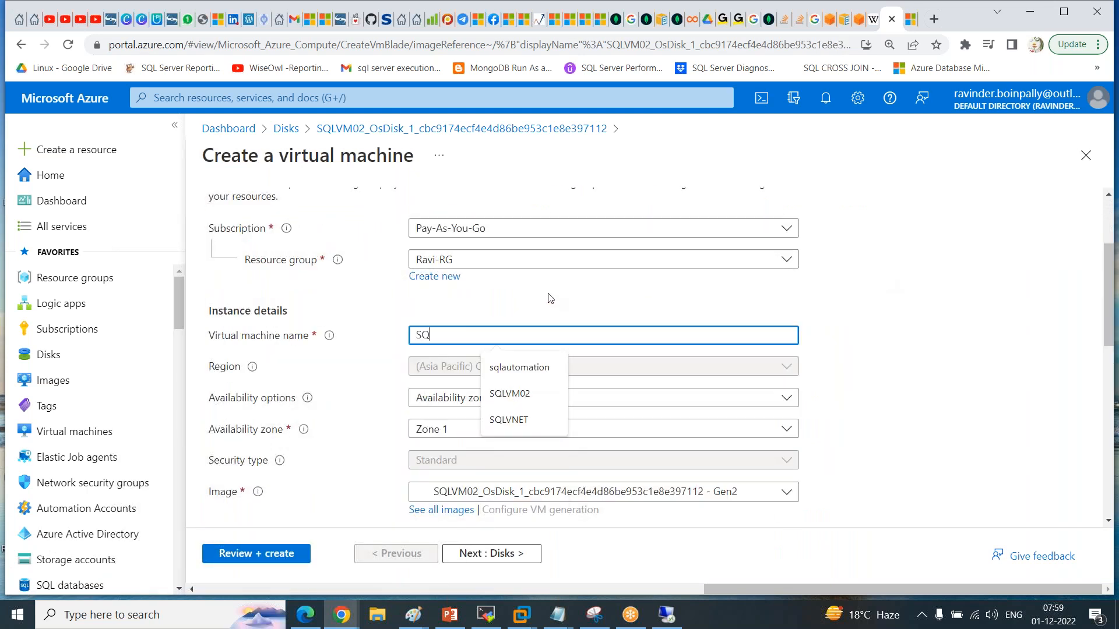
{"action": "type", "text": "LVM02"}
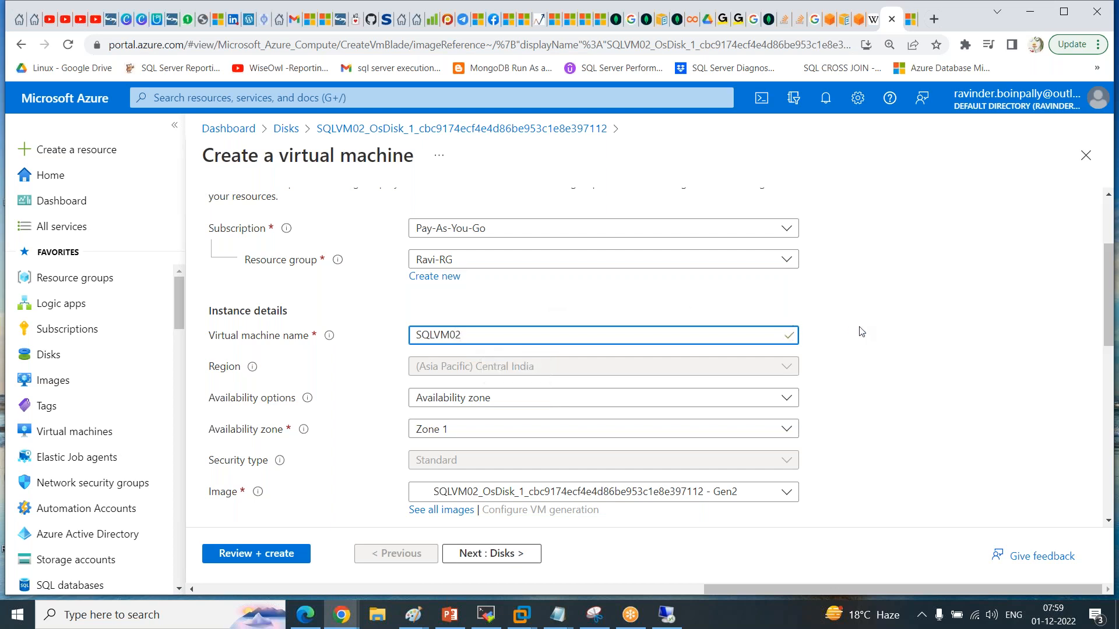
{"action": "scroll", "coordinate": [869, 329], "scroll_direction": "down", "scroll_amount": 3}
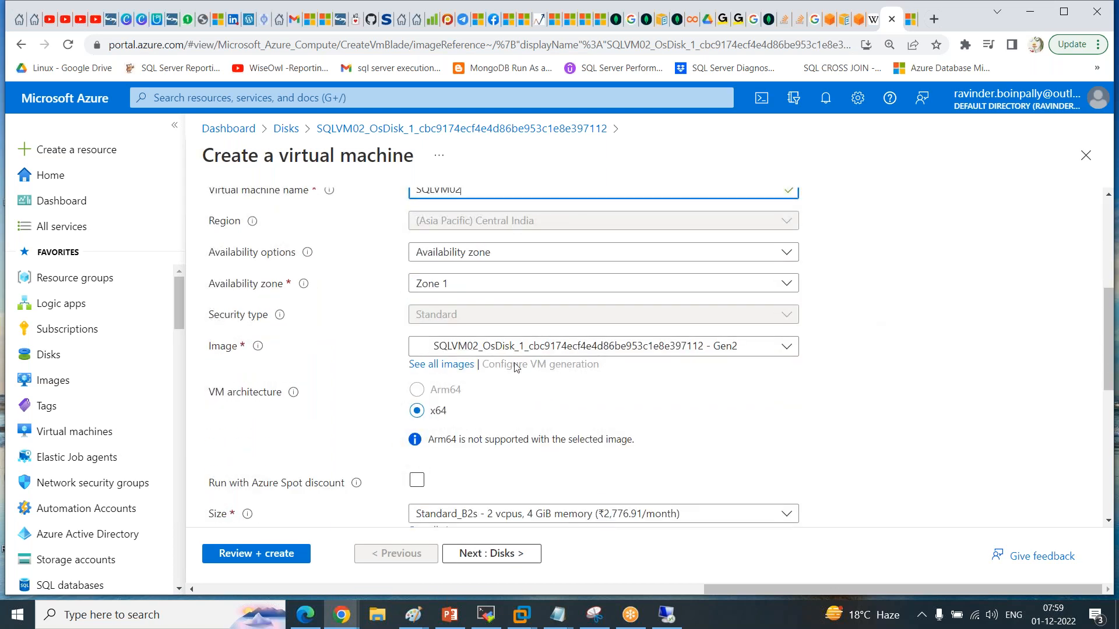
{"action": "scroll", "coordinate": [830, 353], "scroll_direction": "down", "scroll_amount": 1}
{"action": "scroll", "coordinate": [830, 353], "scroll_direction": "down", "scroll_amount": 5}
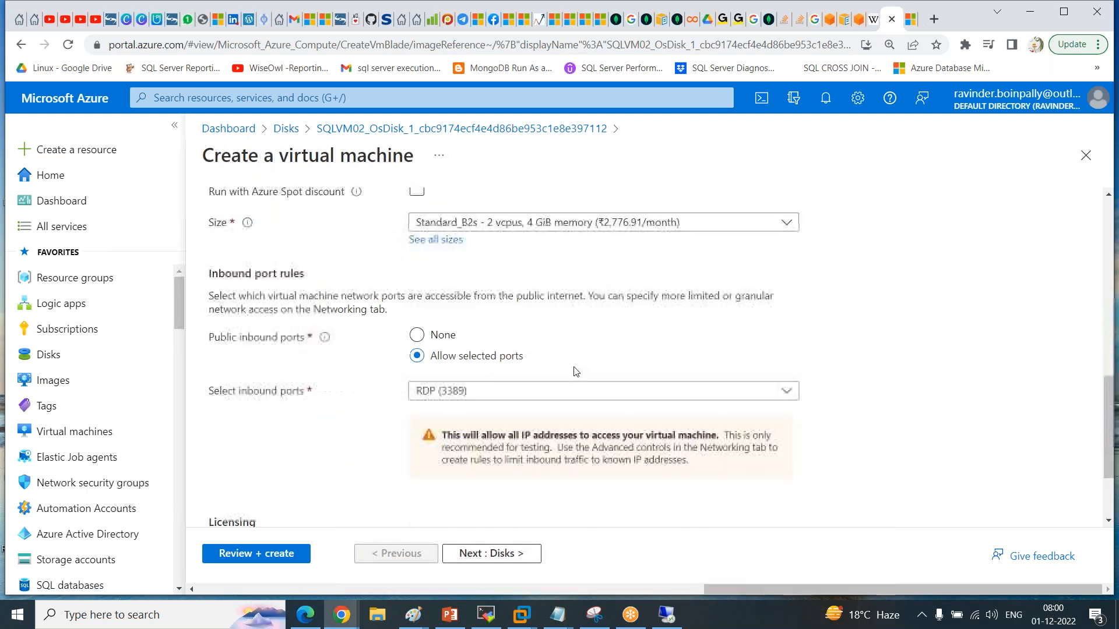
{"action": "scroll", "coordinate": [559, 372], "scroll_direction": "down", "scroll_amount": 3}
Set License type to Windows server and confirm both Hybrid Benefit eligibility boxes
{"action": "left_click", "coordinate": [437, 432]}
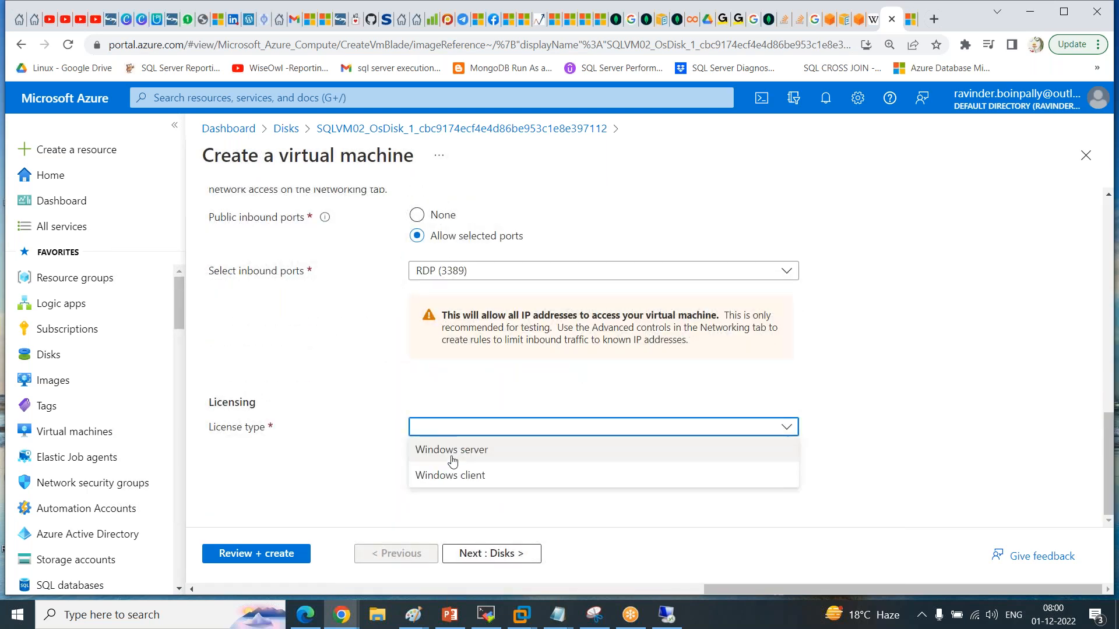
{"action": "left_click", "coordinate": [447, 450]}
{"action": "left_click", "coordinate": [417, 478]}
{"action": "scroll", "coordinate": [420, 484], "scroll_direction": "down", "scroll_amount": 2}
{"action": "left_click", "coordinate": [272, 439]}
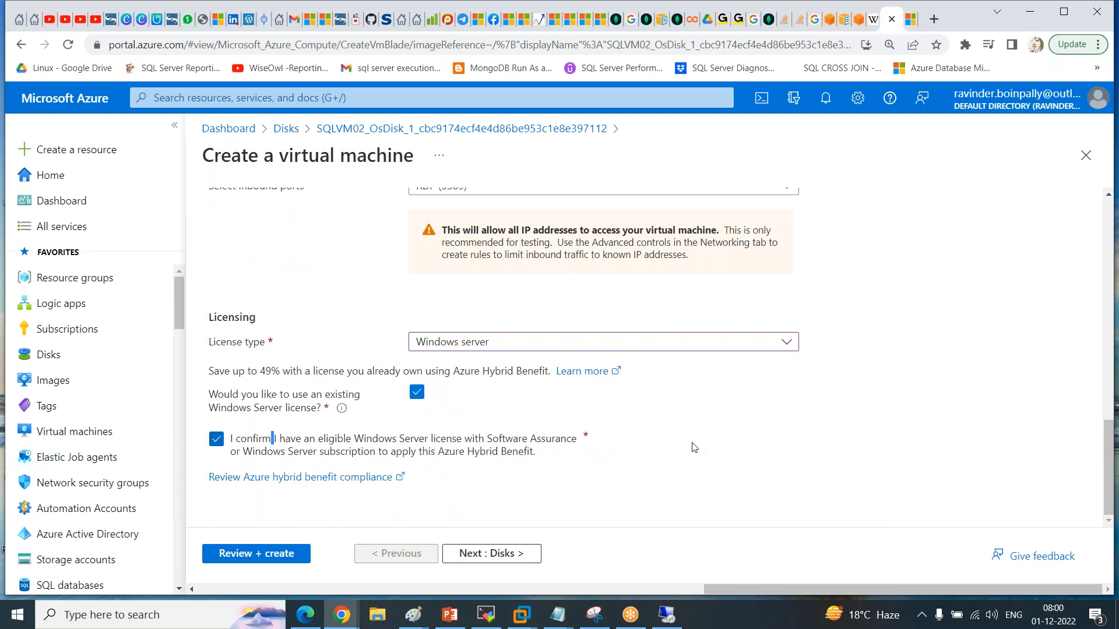
{"action": "scroll", "coordinate": [661, 351], "scroll_direction": "up", "scroll_amount": 10}
{"action": "left_click", "coordinate": [269, 219]}
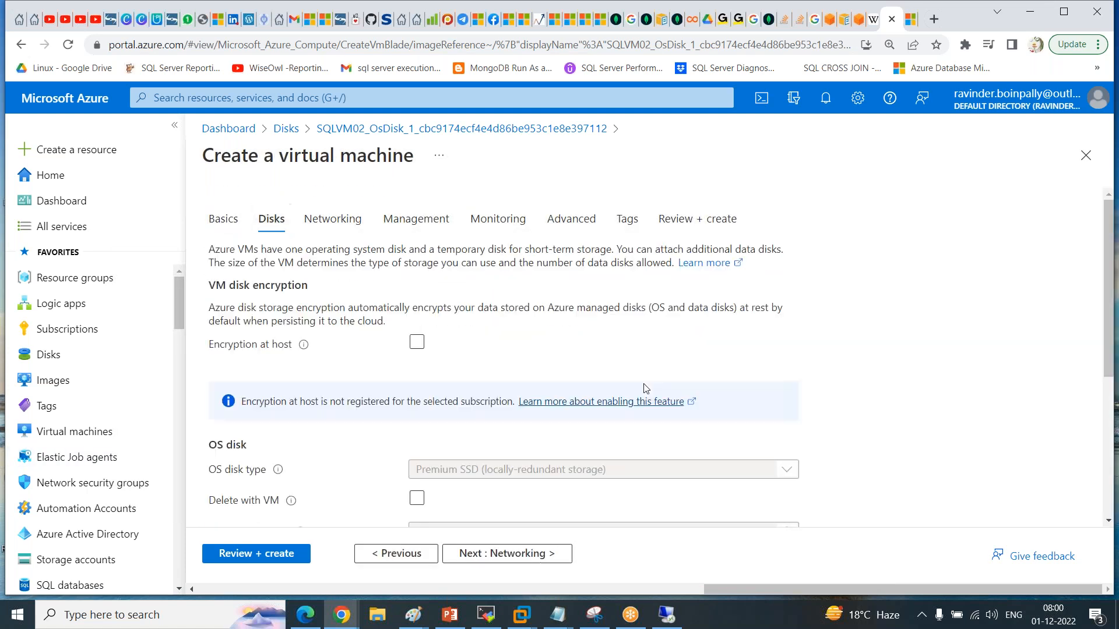
Attach existing disks SQLVM02_DataDisk_0 (200 GiB) at LUN 0 and SQLVM02_Log_1 (100 GiB) at LUN 1
{"action": "scroll", "coordinate": [810, 362], "scroll_direction": "down", "scroll_amount": 1}
{"action": "scroll", "coordinate": [813, 362], "scroll_direction": "down", "scroll_amount": 4}
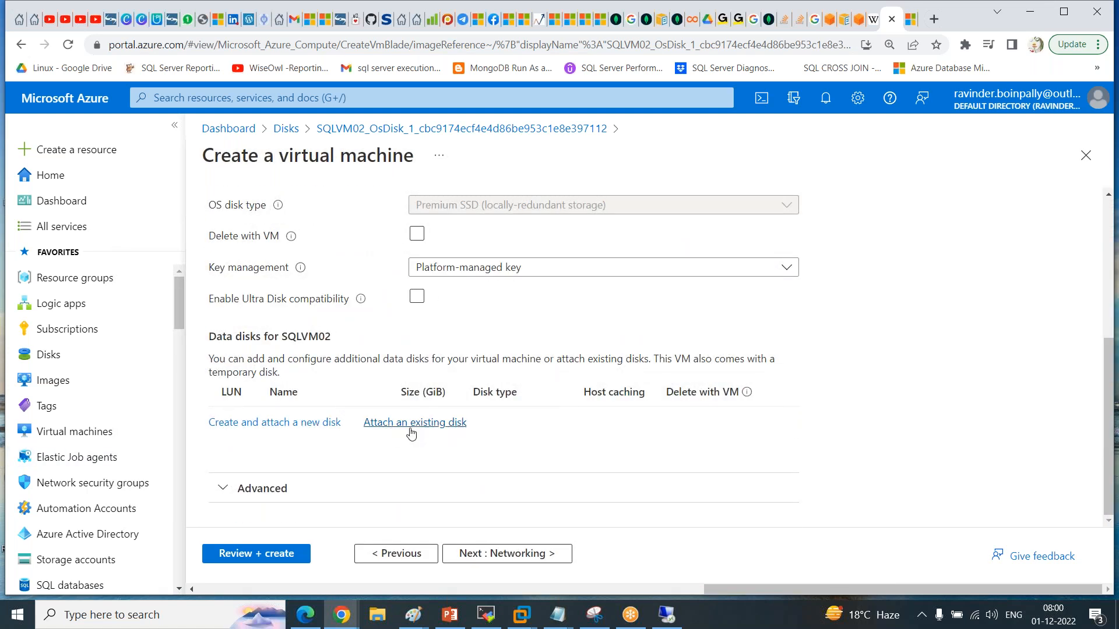
{"action": "left_click", "coordinate": [414, 428]}
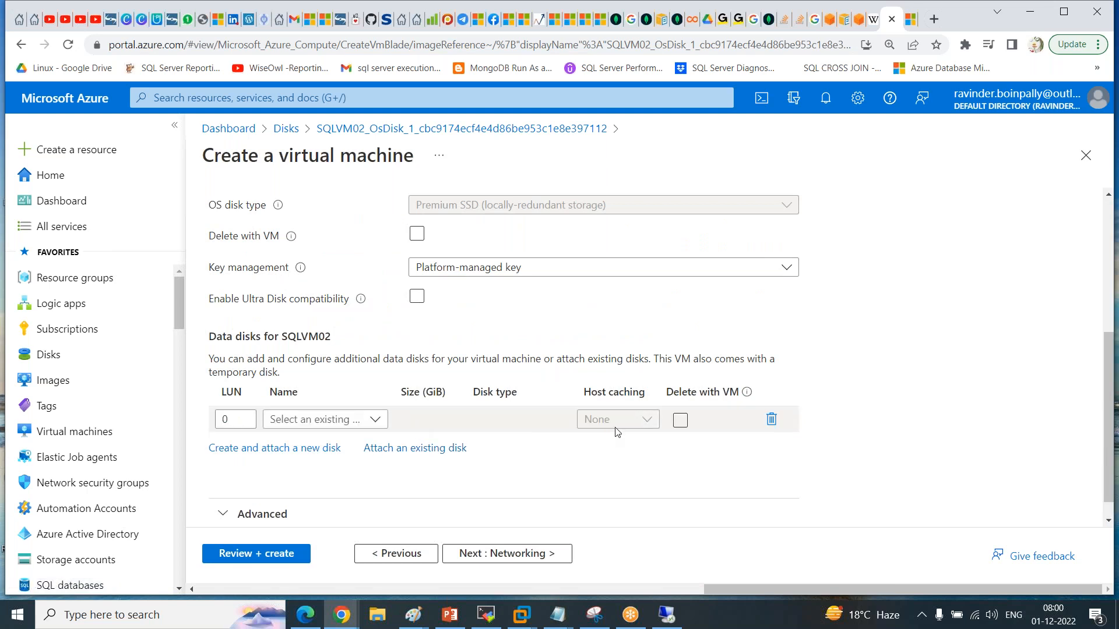
{"action": "left_click", "coordinate": [376, 426]}
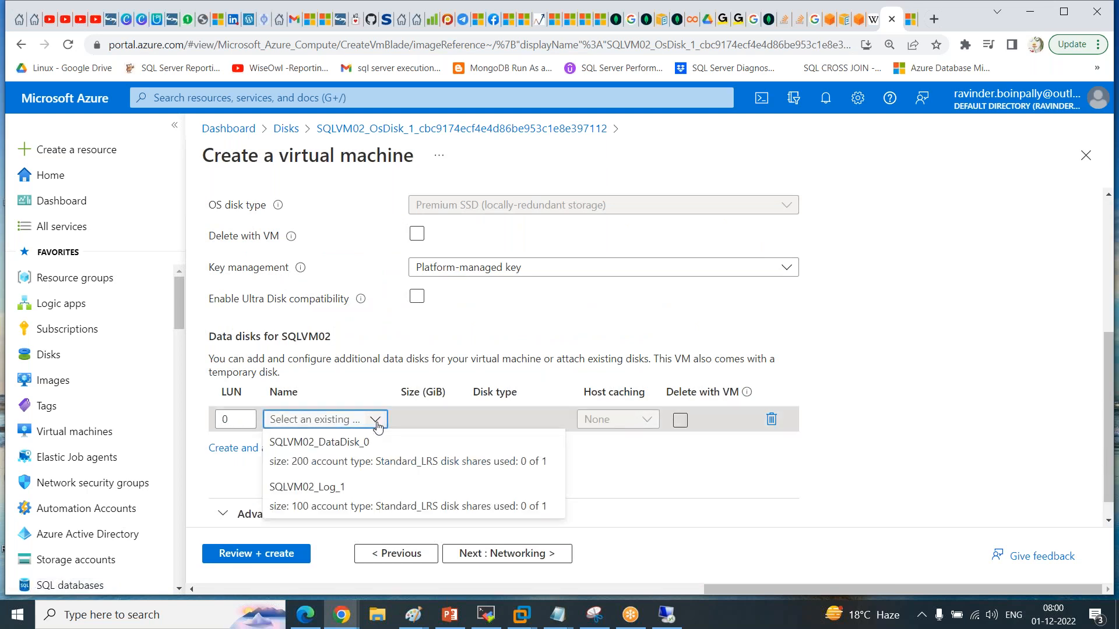
{"action": "left_click", "coordinate": [349, 466]}
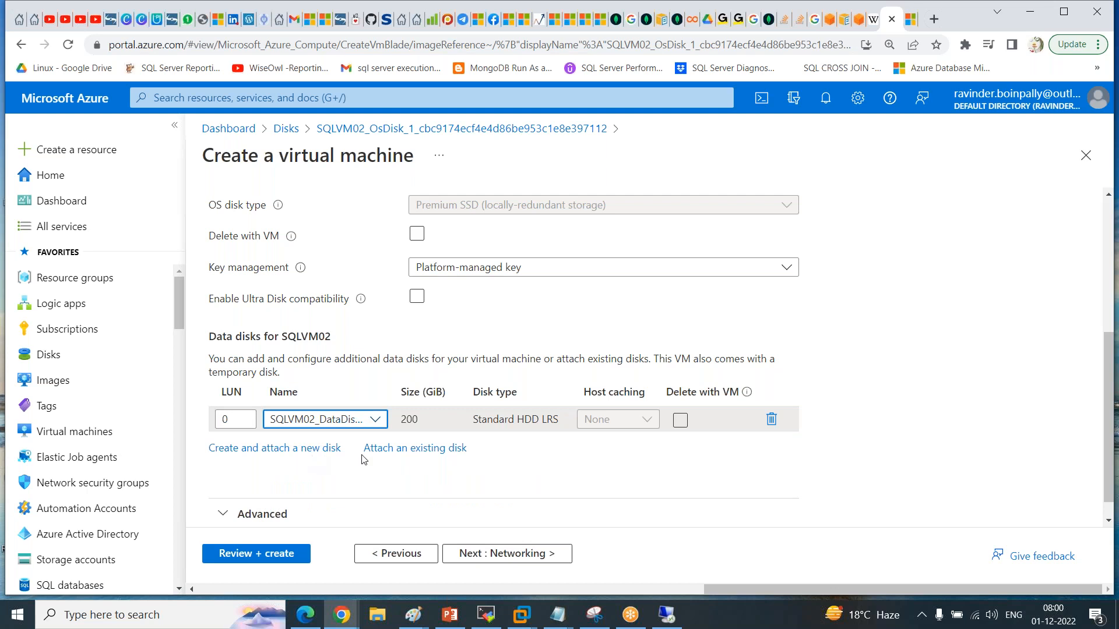
{"action": "left_click", "coordinate": [424, 450]}
{"action": "left_click", "coordinate": [373, 445]}
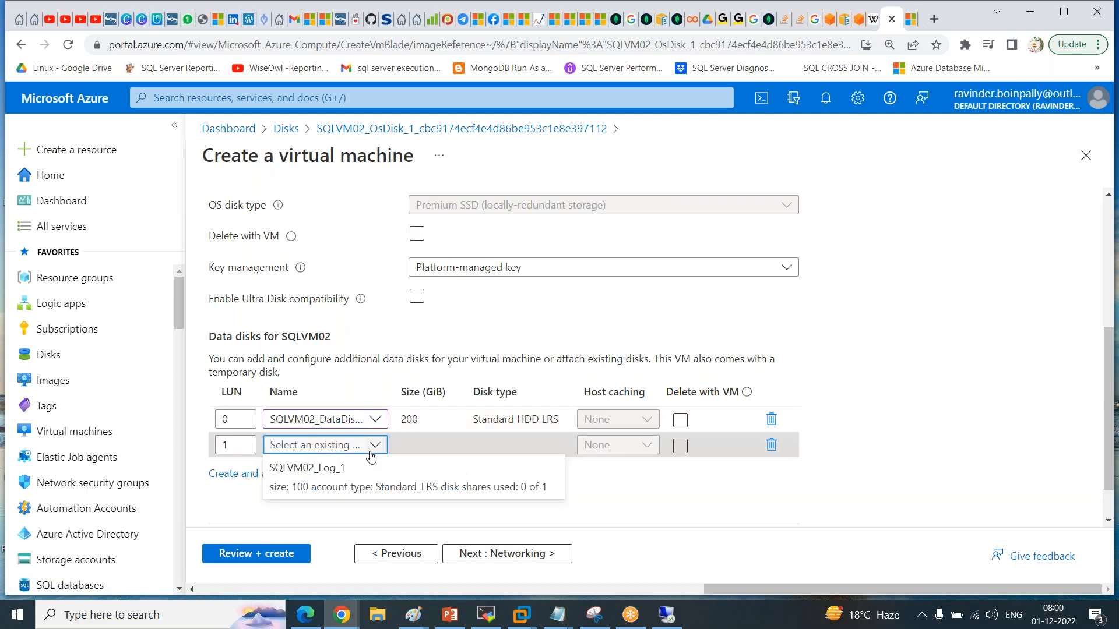
{"action": "left_click", "coordinate": [341, 486]}
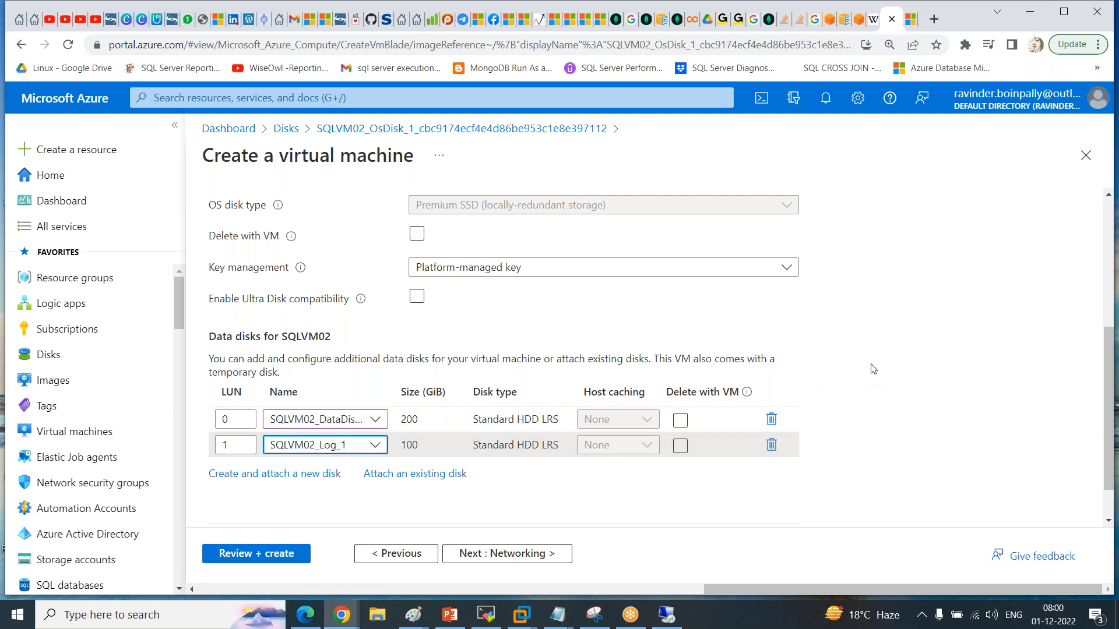
{"action": "scroll", "coordinate": [873, 369], "scroll_direction": "up", "scroll_amount": 5}
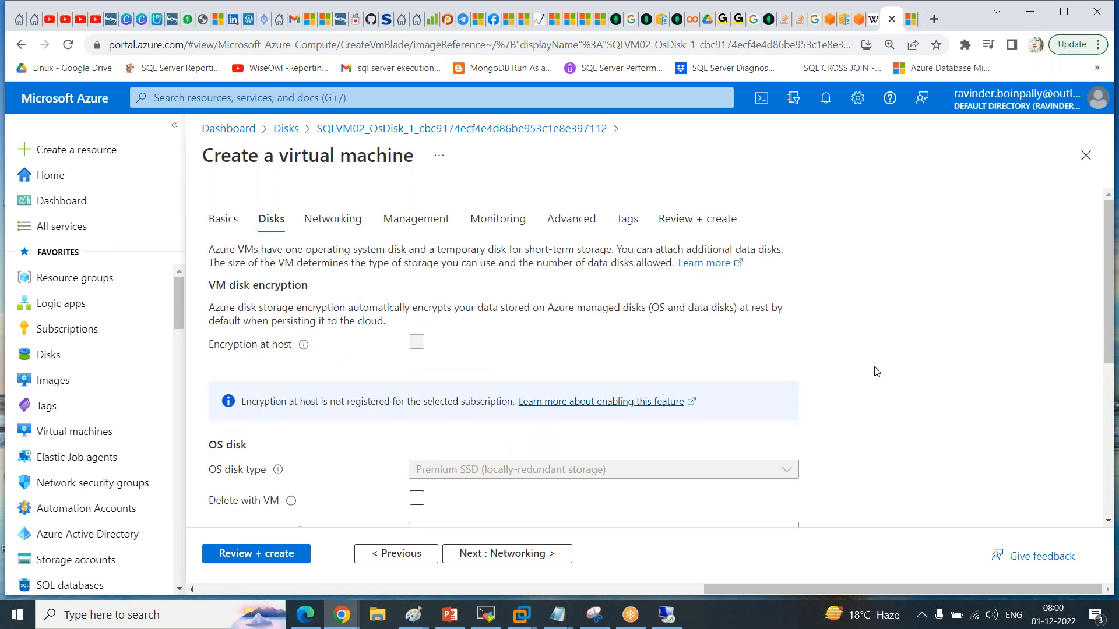
{"action": "scroll", "coordinate": [876, 373], "scroll_direction": "down", "scroll_amount": 5}
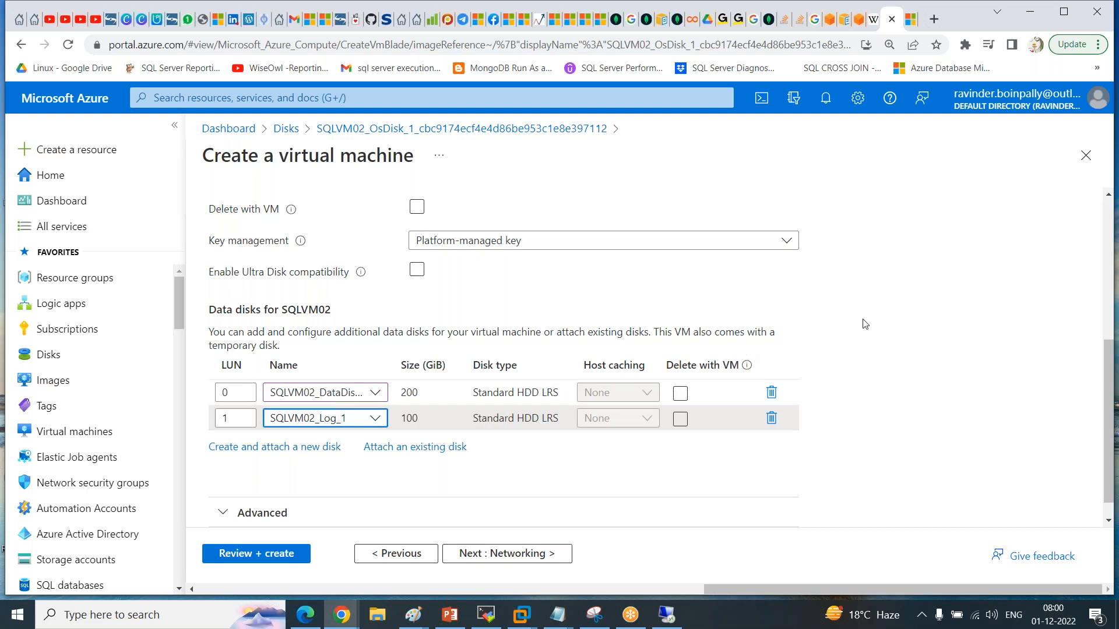
{"action": "scroll", "coordinate": [865, 324], "scroll_direction": "up", "scroll_amount": 6}
Pass validation on Review + create and create the VM from the SQLVM02 OS disk in Ravi-RG
{"action": "left_click", "coordinate": [698, 219]}
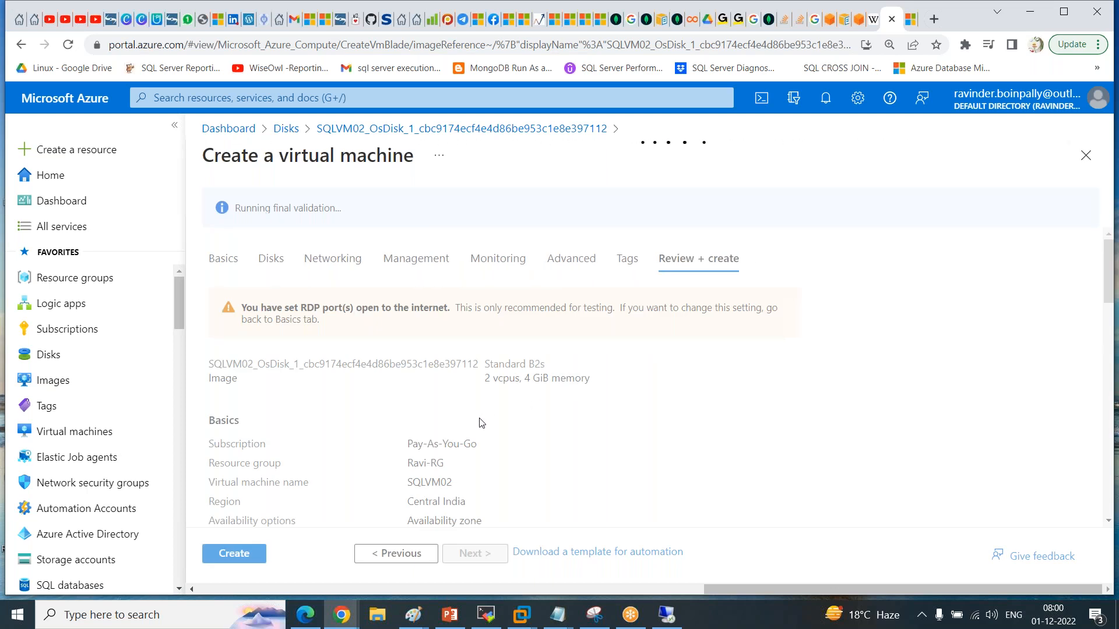
{"action": "scroll", "coordinate": [437, 390], "scroll_direction": "down", "scroll_amount": 10}
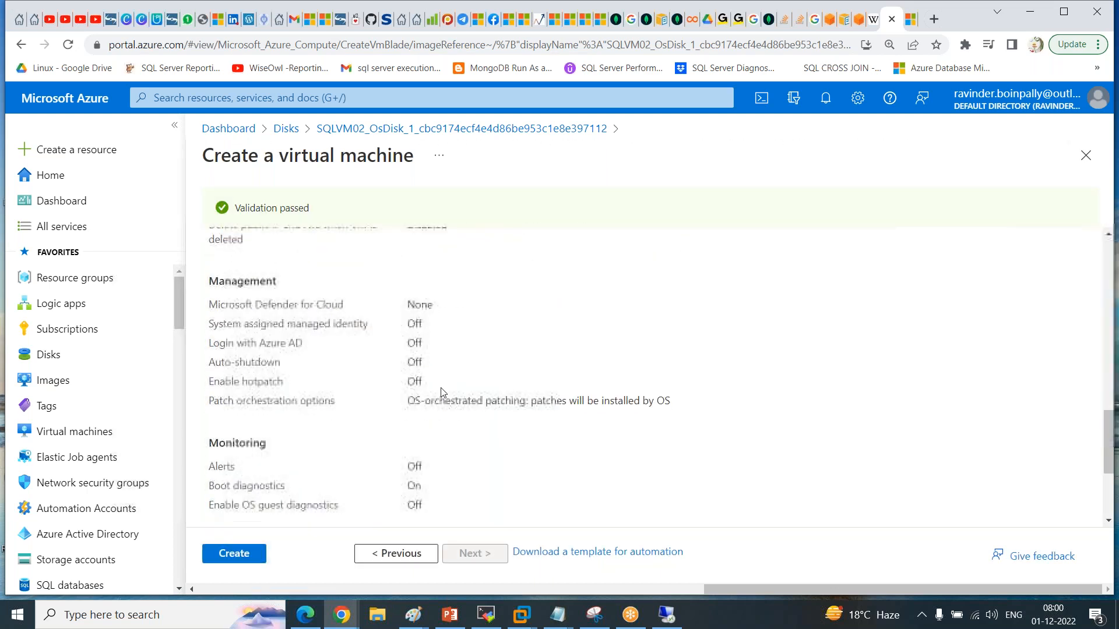
{"action": "scroll", "coordinate": [442, 391], "scroll_direction": "down", "scroll_amount": 3}
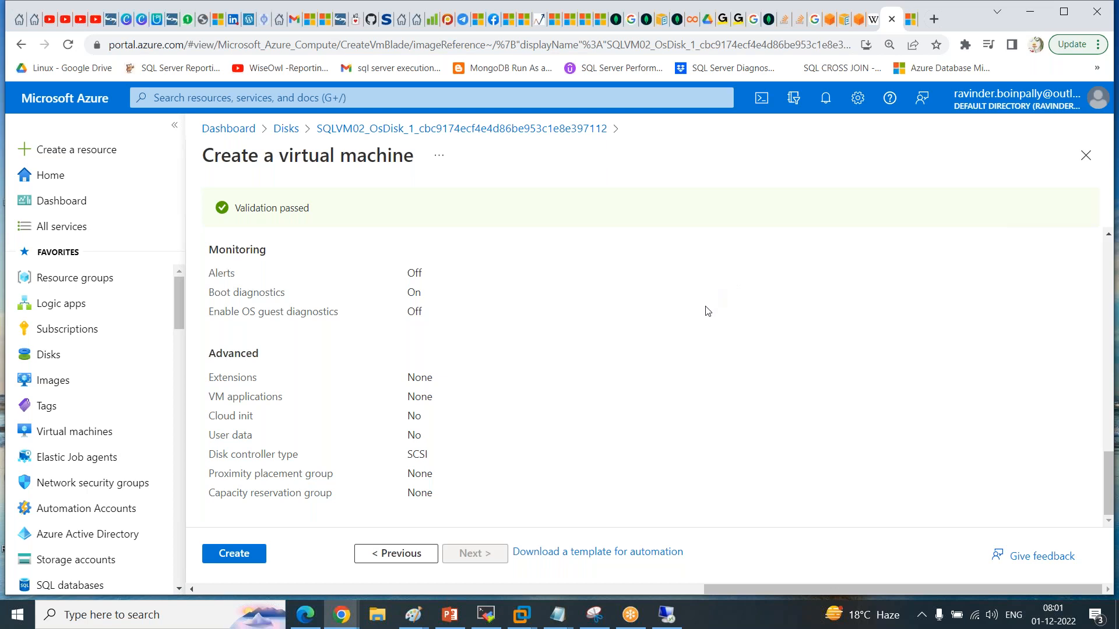
{"action": "left_click", "coordinate": [232, 564]}
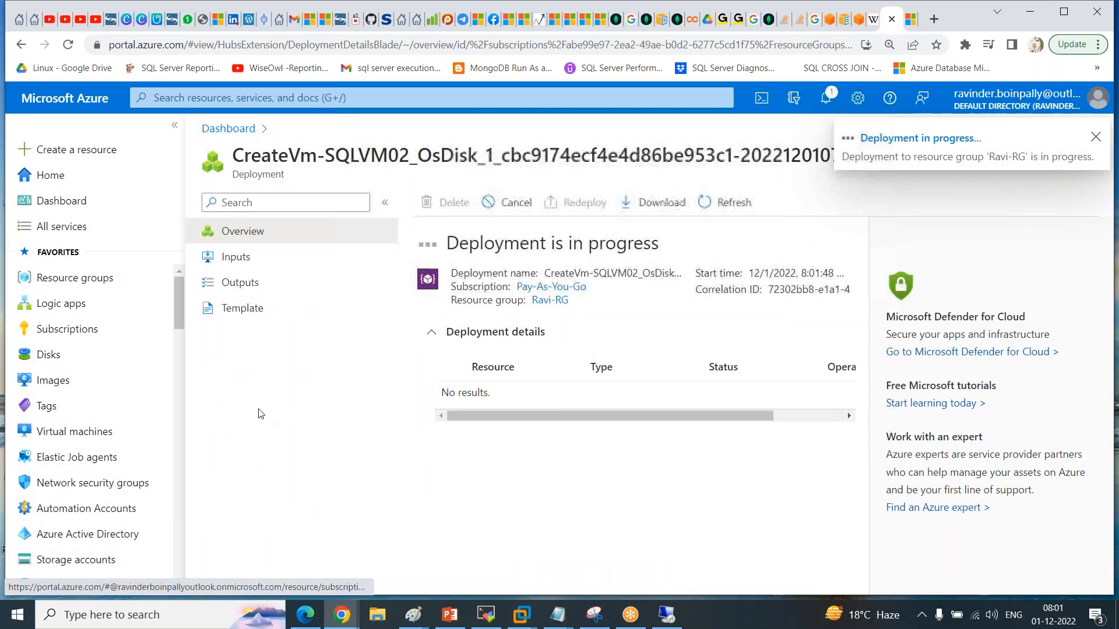
Refresh the Virtual machines list repeatedly until SQLVM02 appears with status Running
{"action": "left_click", "coordinate": [127, 443]}
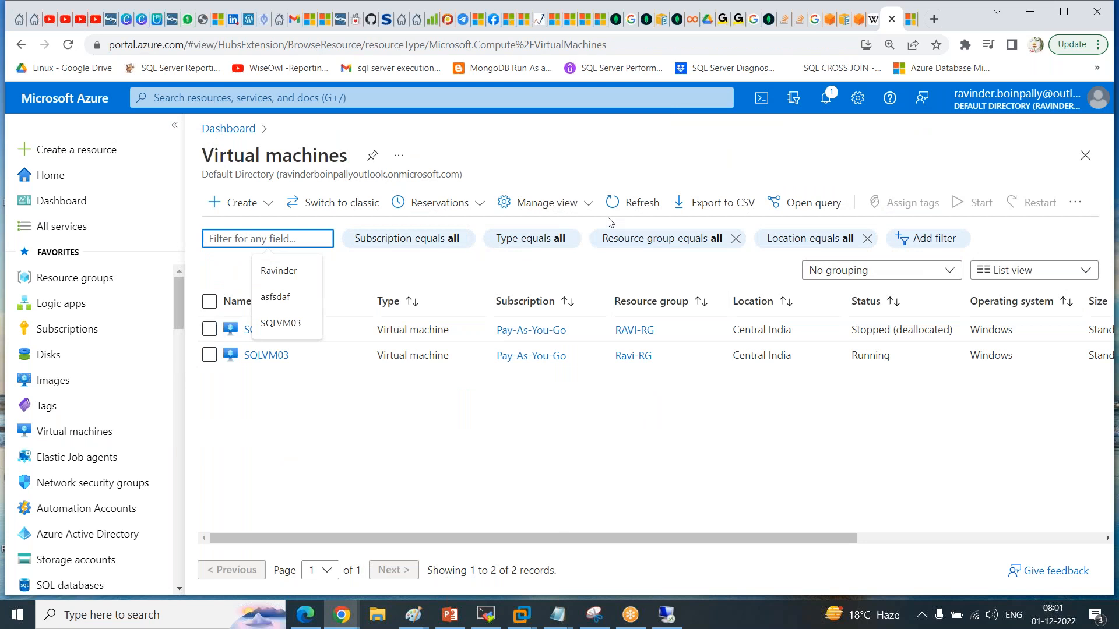
{"action": "left_click", "coordinate": [637, 206]}
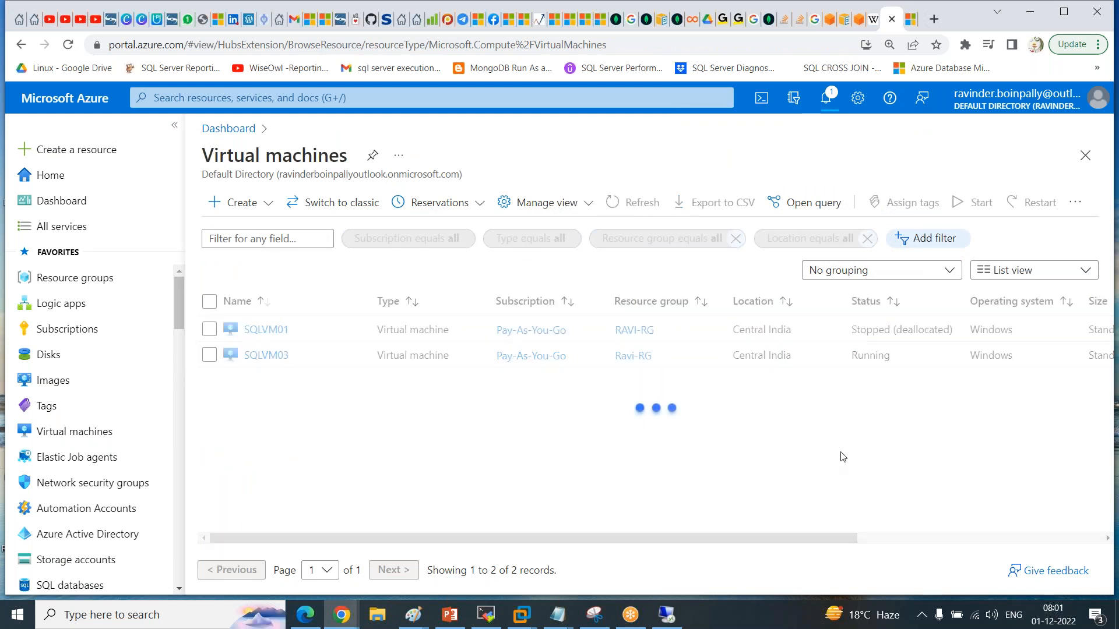
{"action": "left_click", "coordinate": [641, 204]}
{"action": "left_click", "coordinate": [641, 204]}
{"action": "left_click", "coordinate": [641, 204]}
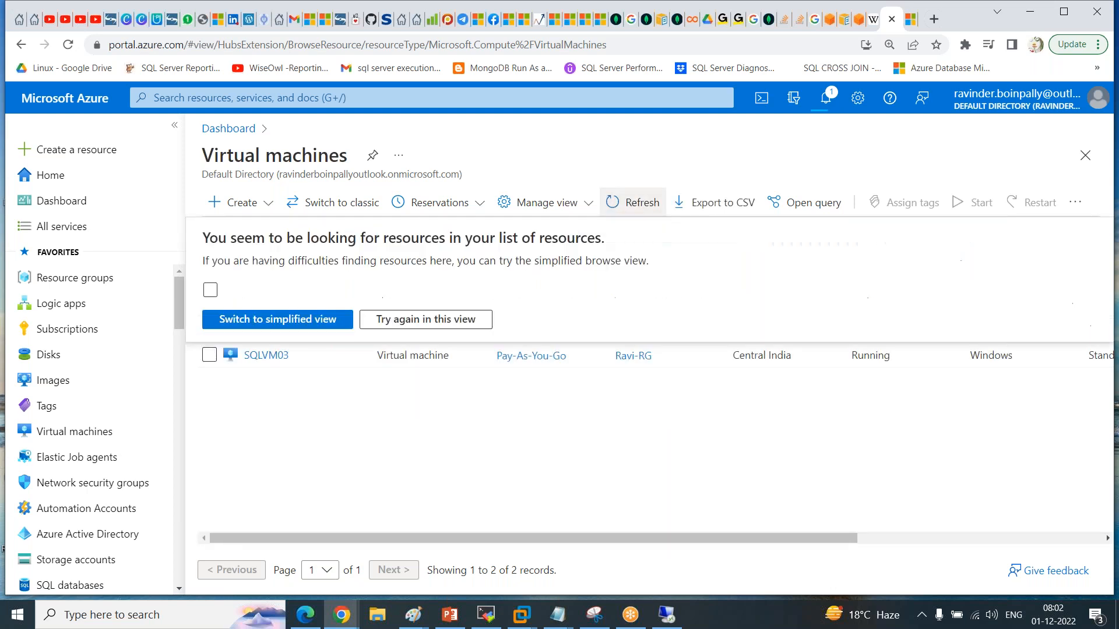
{"action": "left_click", "coordinate": [641, 204]}
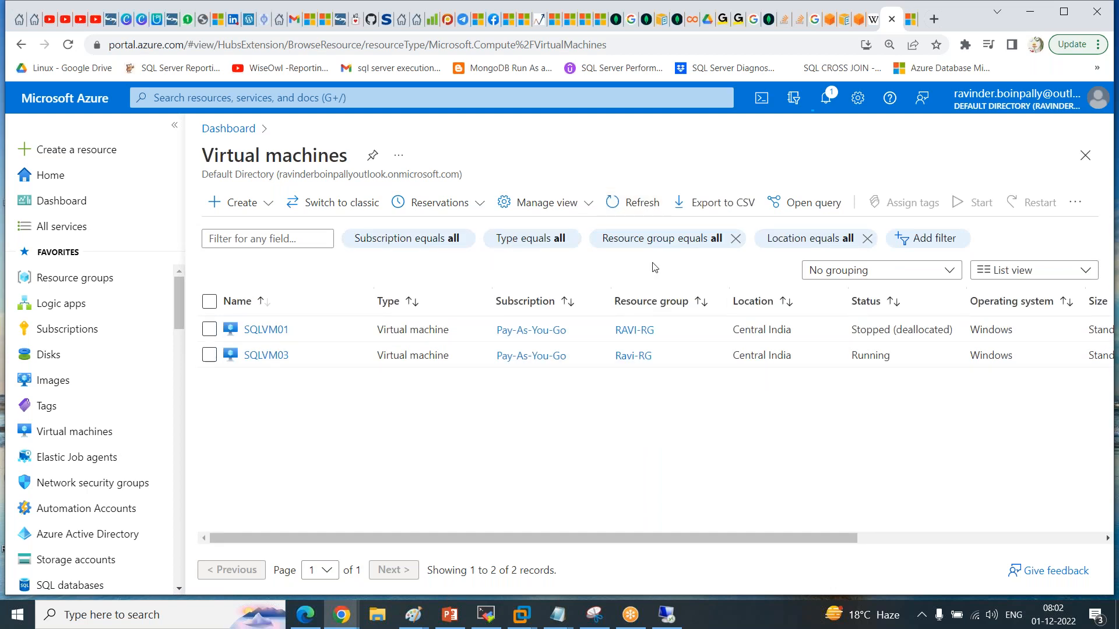
{"action": "left_click", "coordinate": [644, 210]}
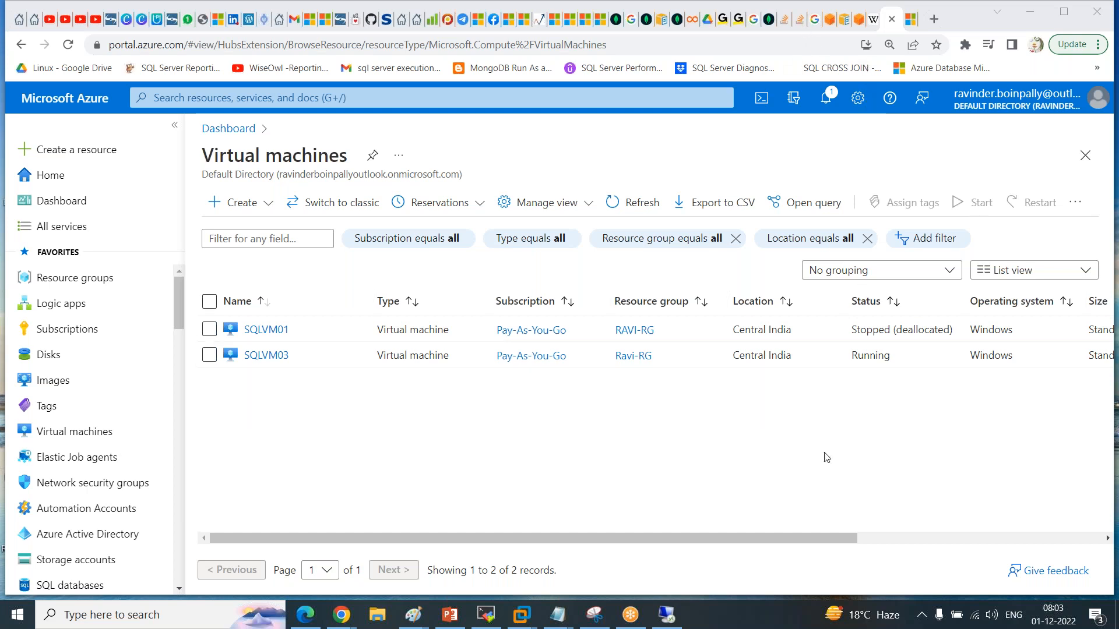
{"action": "left_click", "coordinate": [638, 202]}
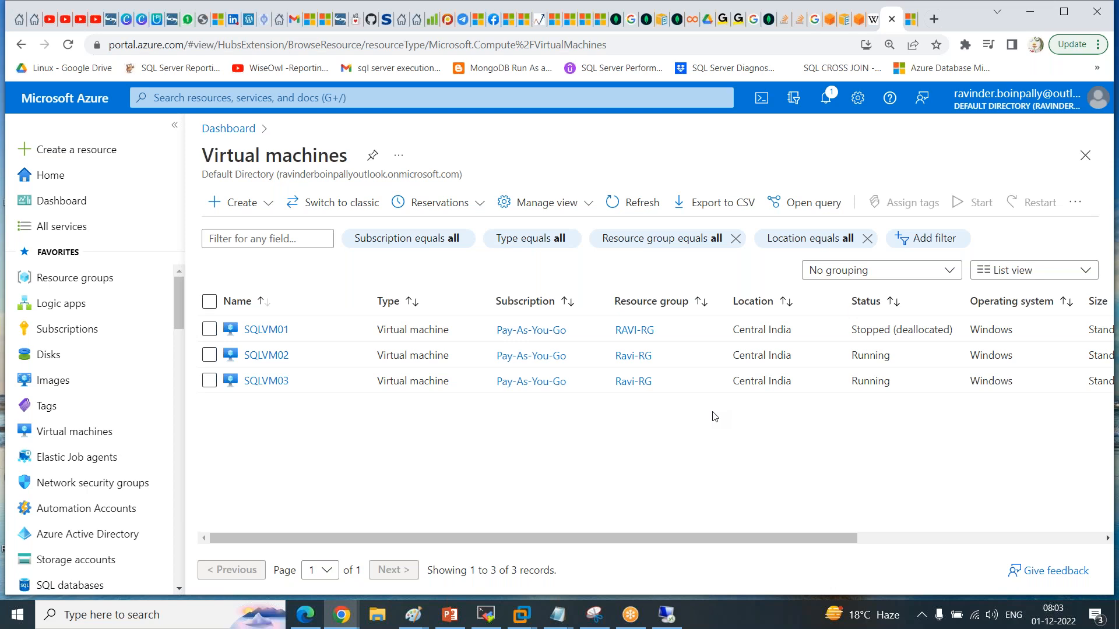
{"action": "left_click", "coordinate": [641, 203]}
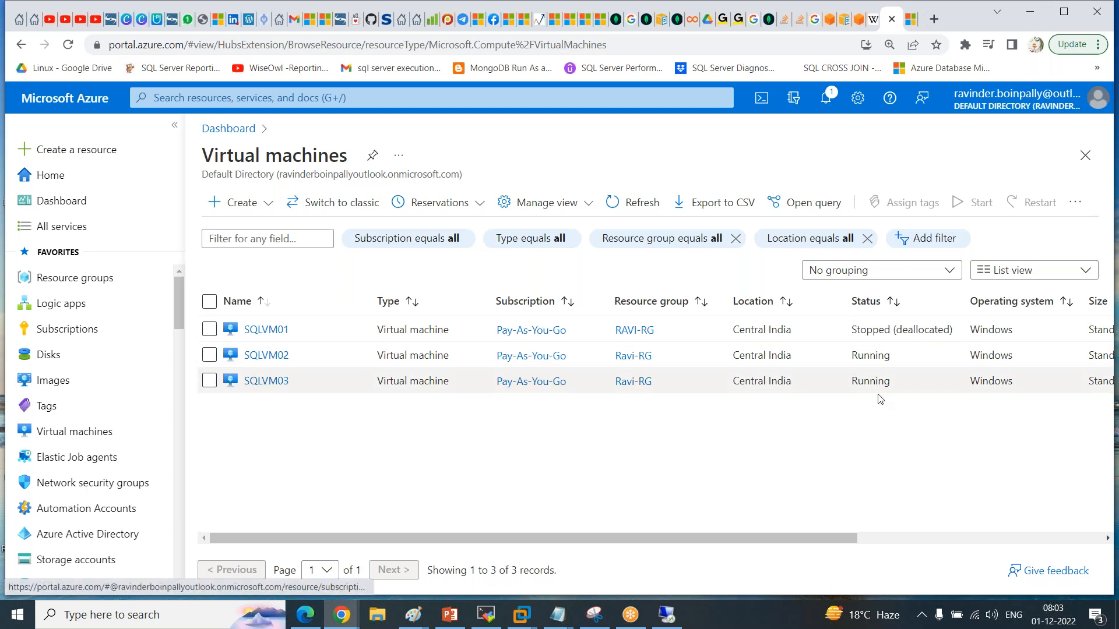
Copy SQLVM02's public IP and start an mstsc connection to 20.193.128.15
{"action": "left_click", "coordinate": [274, 357]}
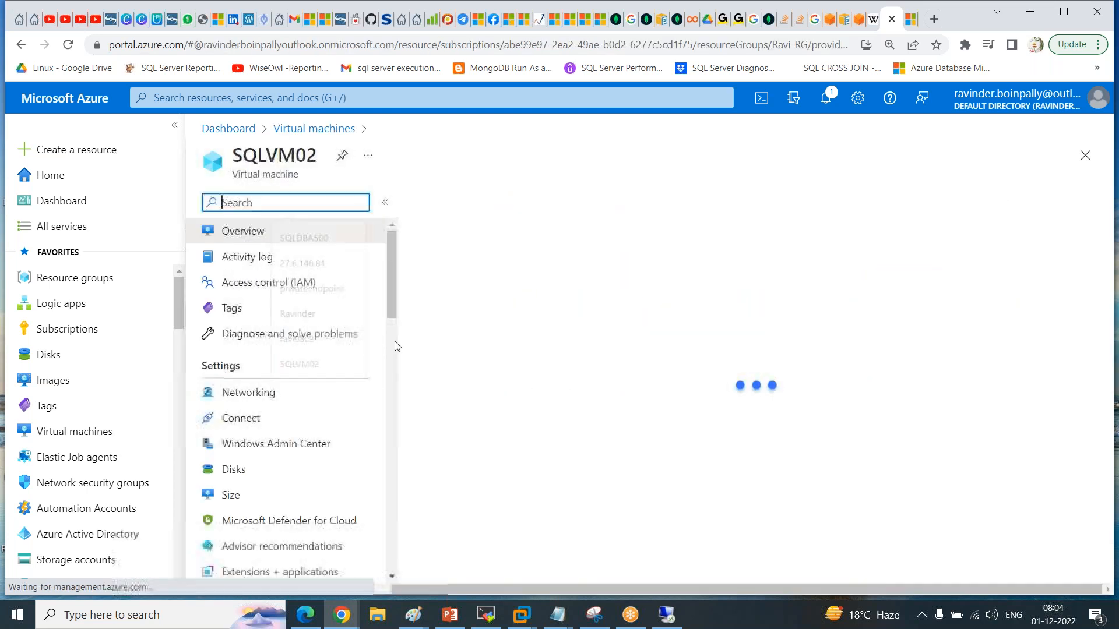
{"action": "left_click", "coordinate": [839, 354]}
{"action": "key", "text": "super"}
{"action": "type", "text": "mstsc"}
{"action": "key", "text": "Return"}
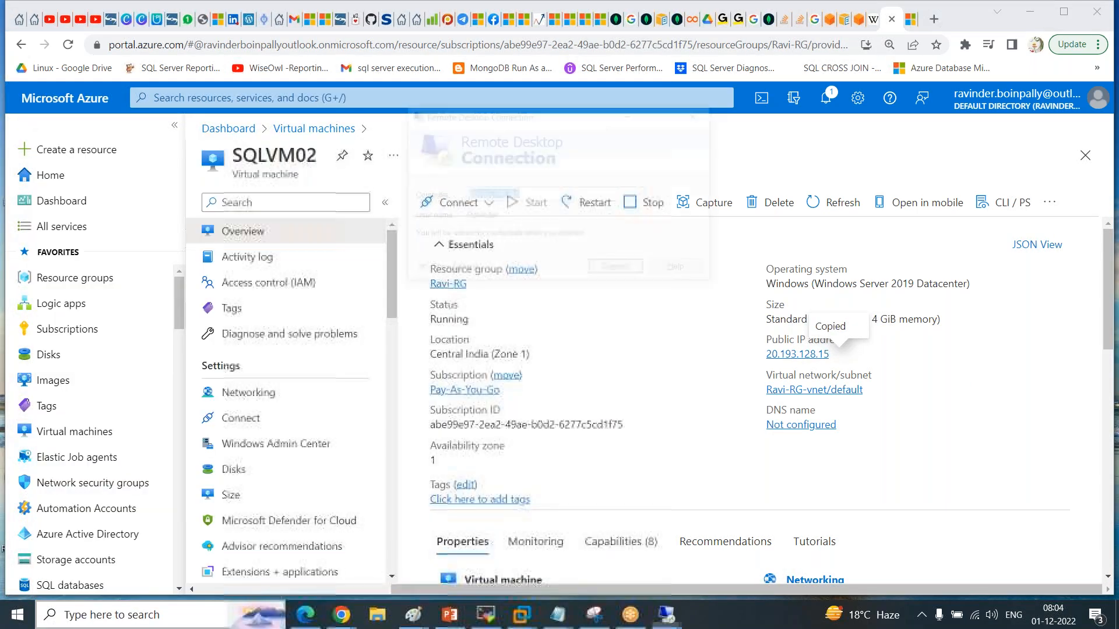
{"action": "key", "text": "ctrl+v"}
{"action": "key", "text": "Return"}
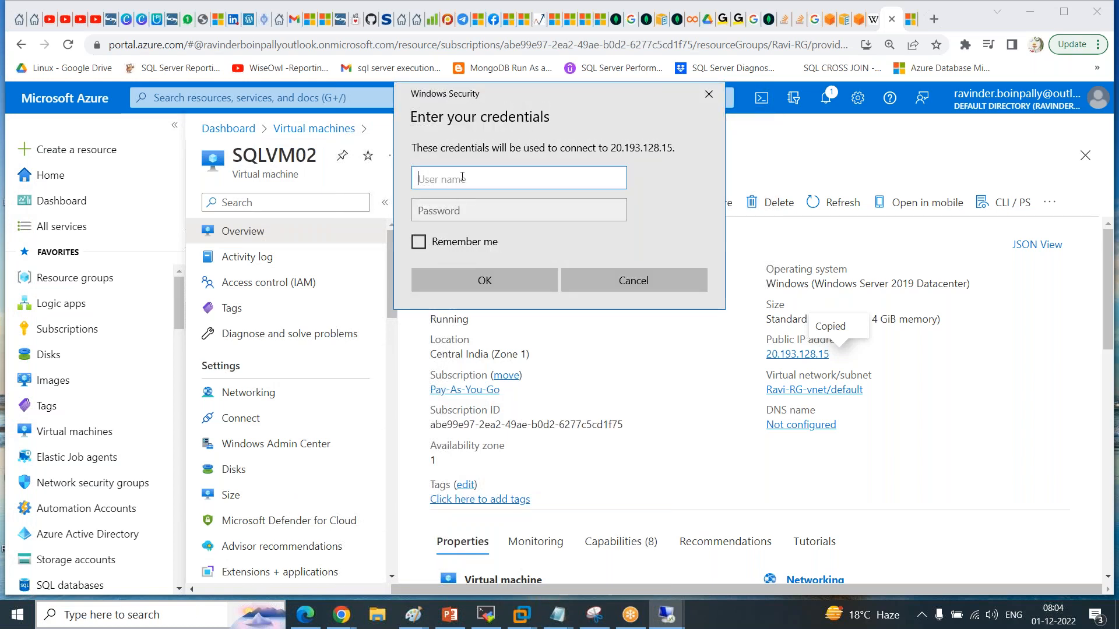
Sign in with the admin username and password and accept the certificate warning
{"action": "type", "text": "Ravinder"}
{"action": "key", "text": "Tab"}
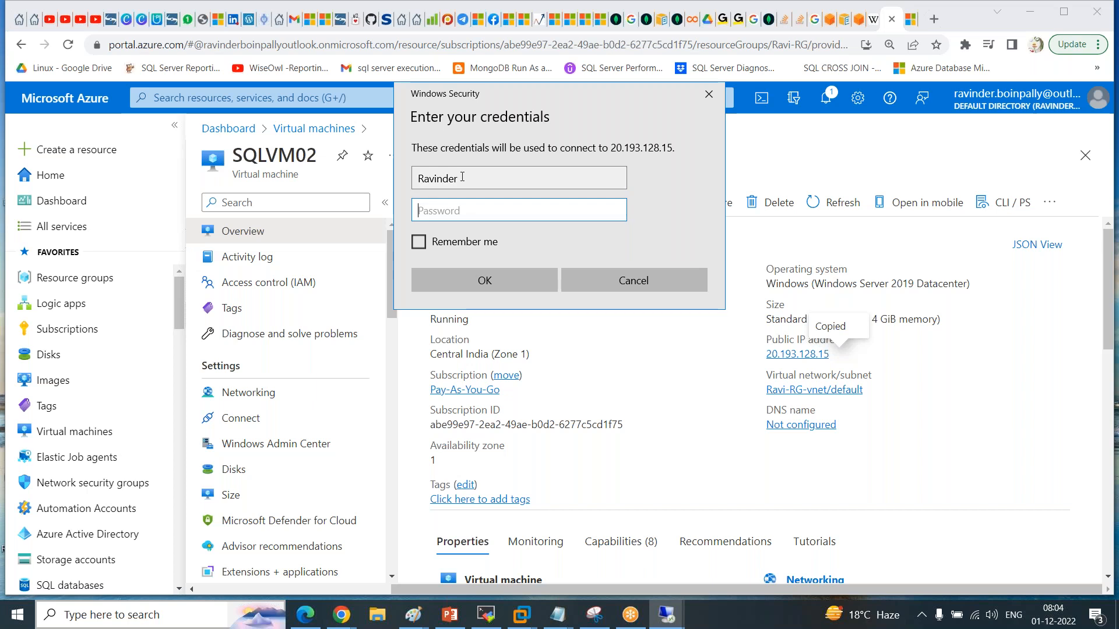
{"action": "type", "text": "***********"}
{"action": "key", "text": "Return"}
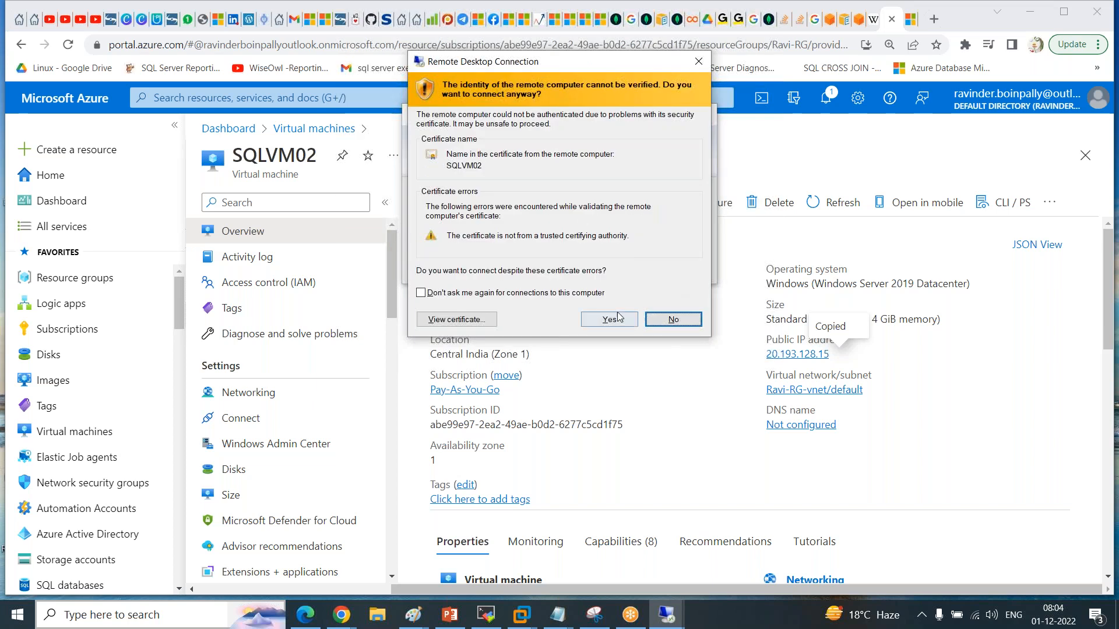
{"action": "left_click", "coordinate": [618, 317]}
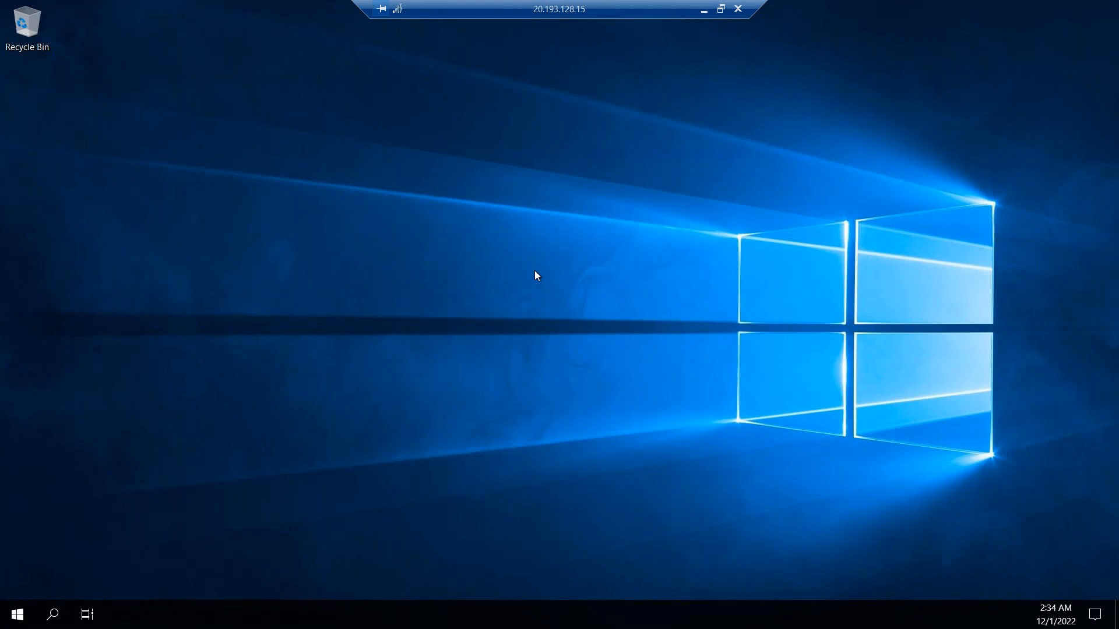
Launch SQL Server 2022 Configuration Manager via 'config' search, then search for 'ssms'
{"action": "left_click_drag", "start_coordinate": [576, 10], "coordinate": [722, 10]}
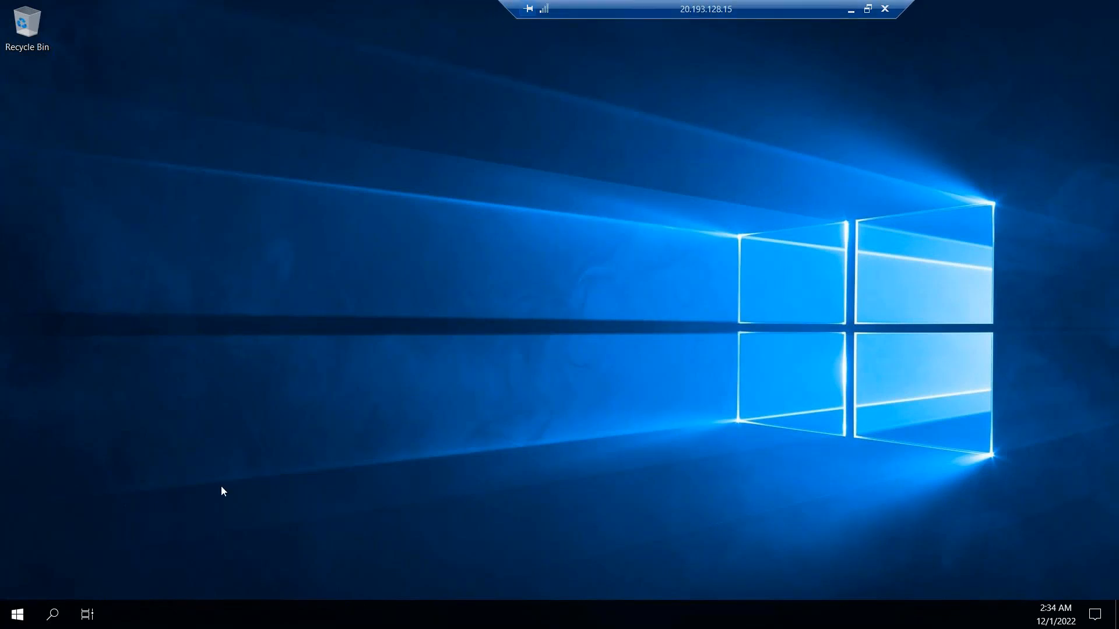
{"action": "left_click", "coordinate": [53, 615]}
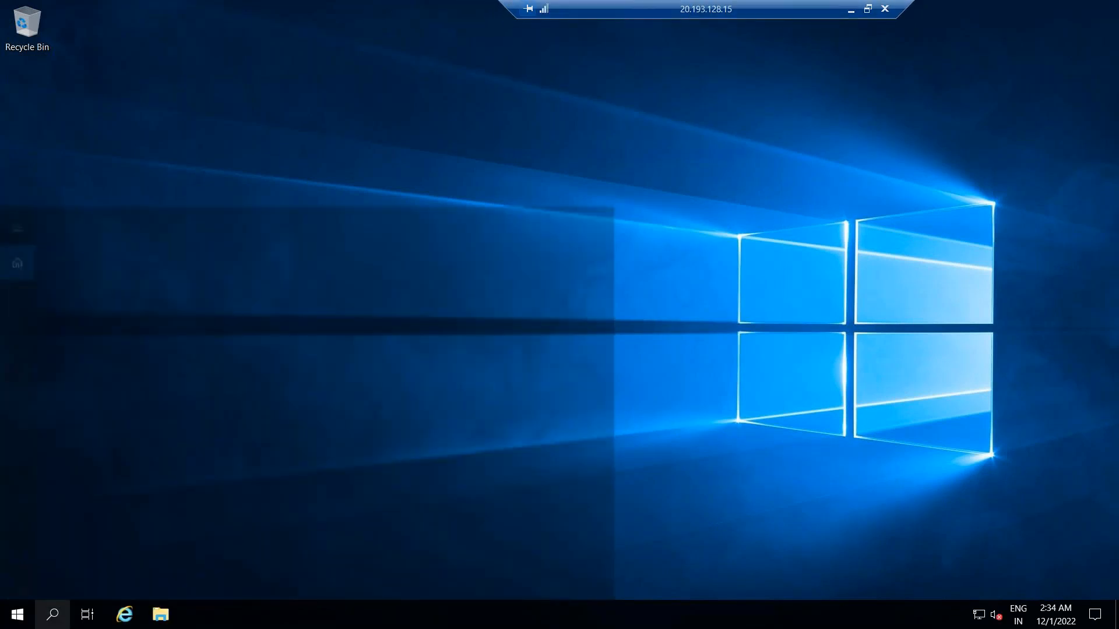
{"action": "type", "text": "c"}
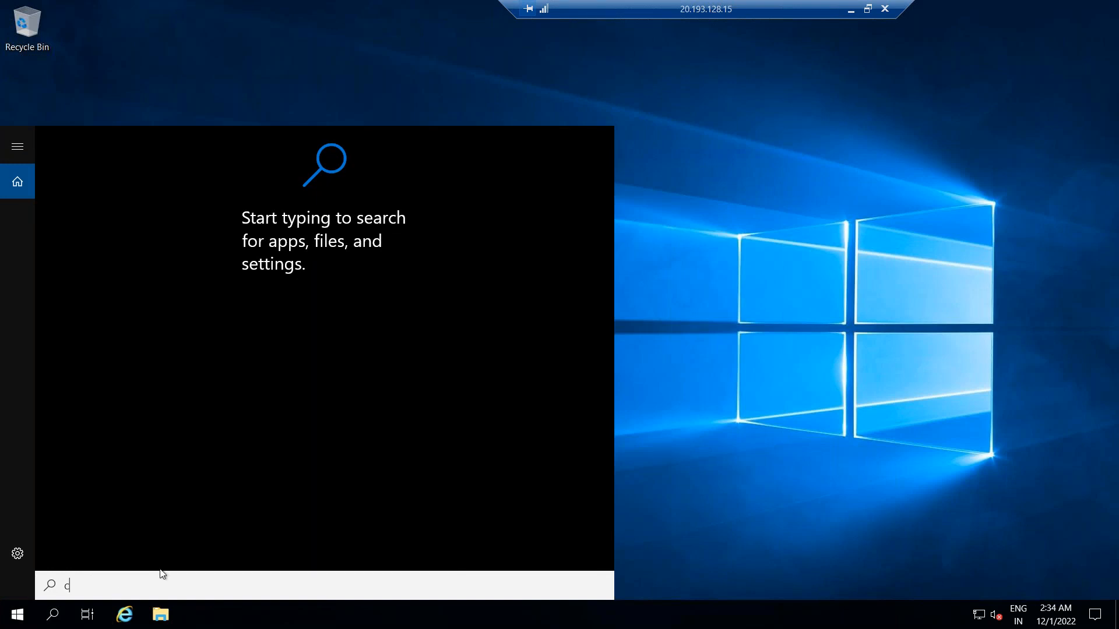
{"action": "type", "text": "onfig"}
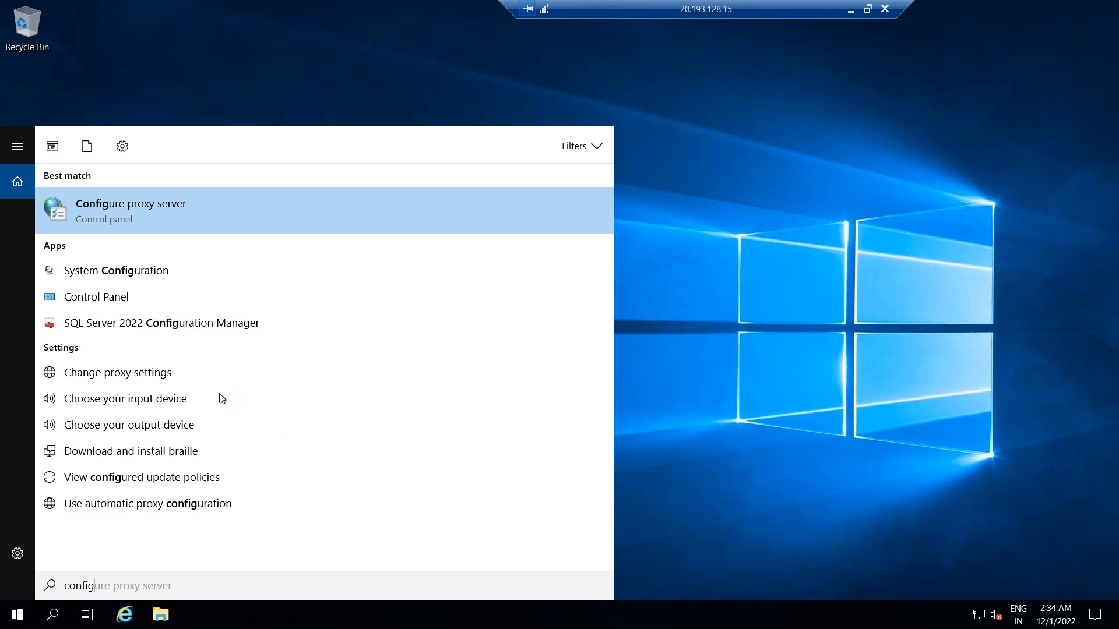
{"action": "left_click", "coordinate": [195, 330]}
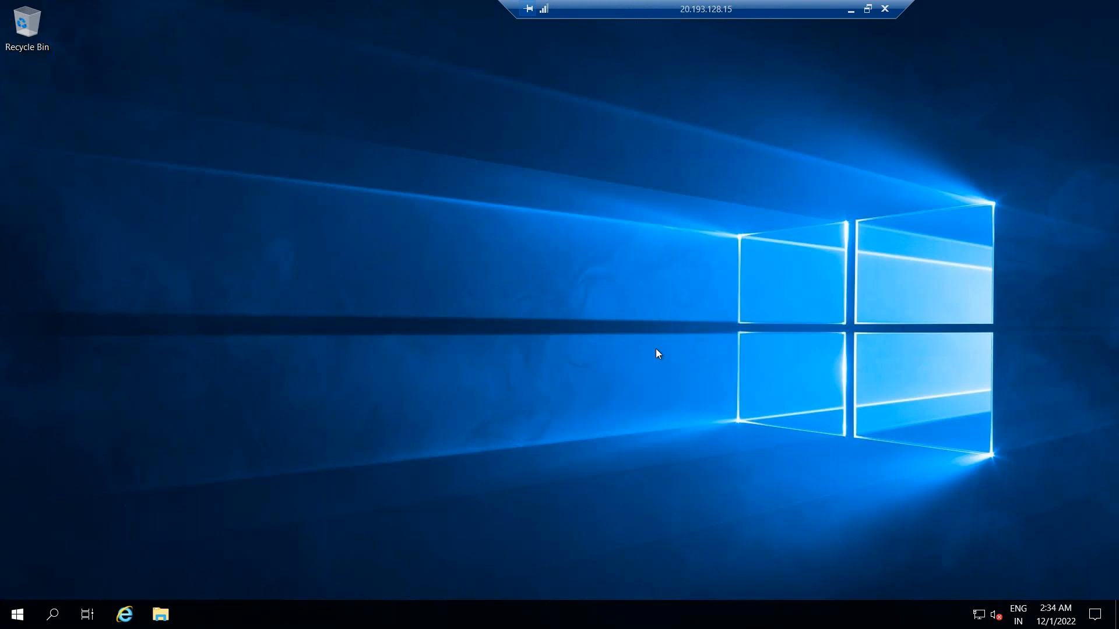
{"action": "left_click", "coordinate": [52, 614]}
{"action": "type", "text": "ssms"}
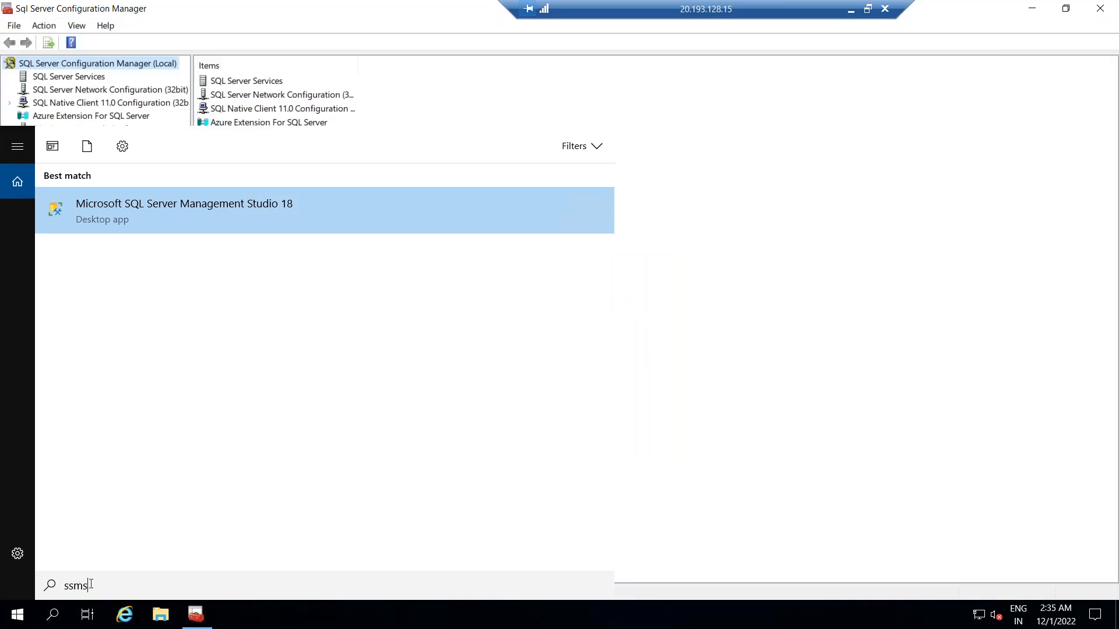
Start the SQL Server (MSSQLSERVER) service under SQL Server Services, then bring up File Explorer
{"action": "left_click", "coordinate": [69, 77]}
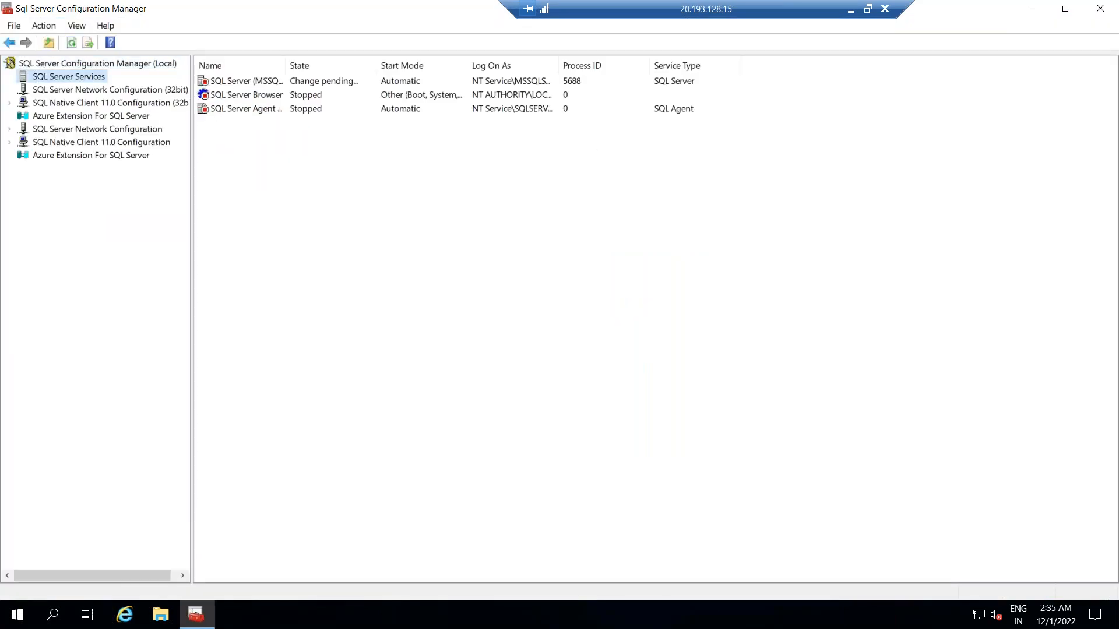
{"action": "double_click", "coordinate": [285, 65]}
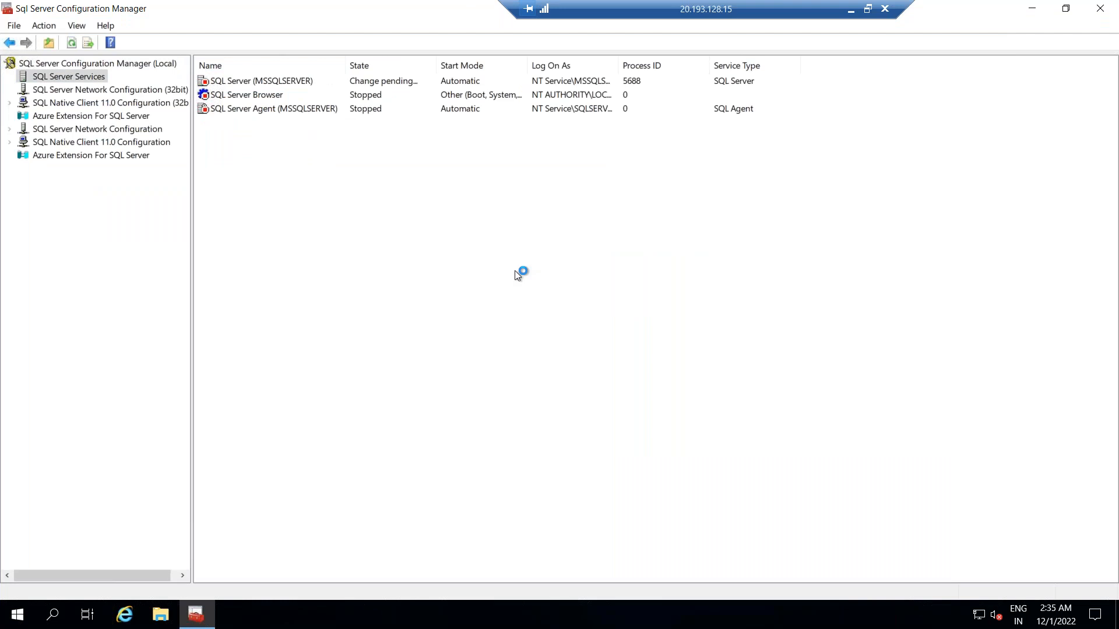
{"action": "right_click", "coordinate": [480, 205]}
{"action": "left_click", "coordinate": [530, 217]}
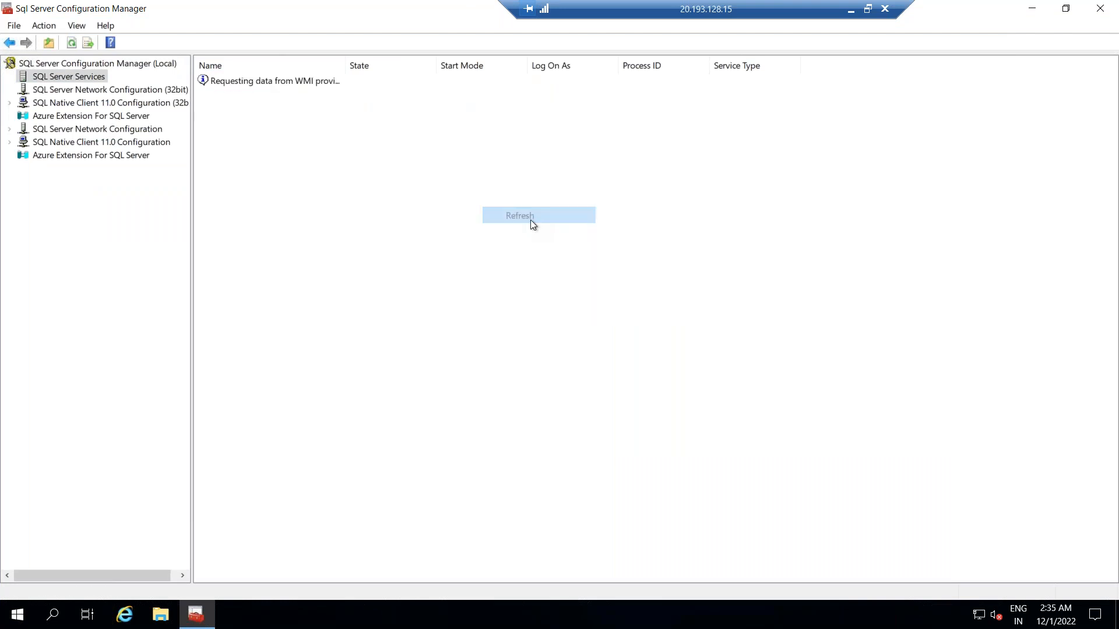
{"action": "right_click", "coordinate": [300, 85]}
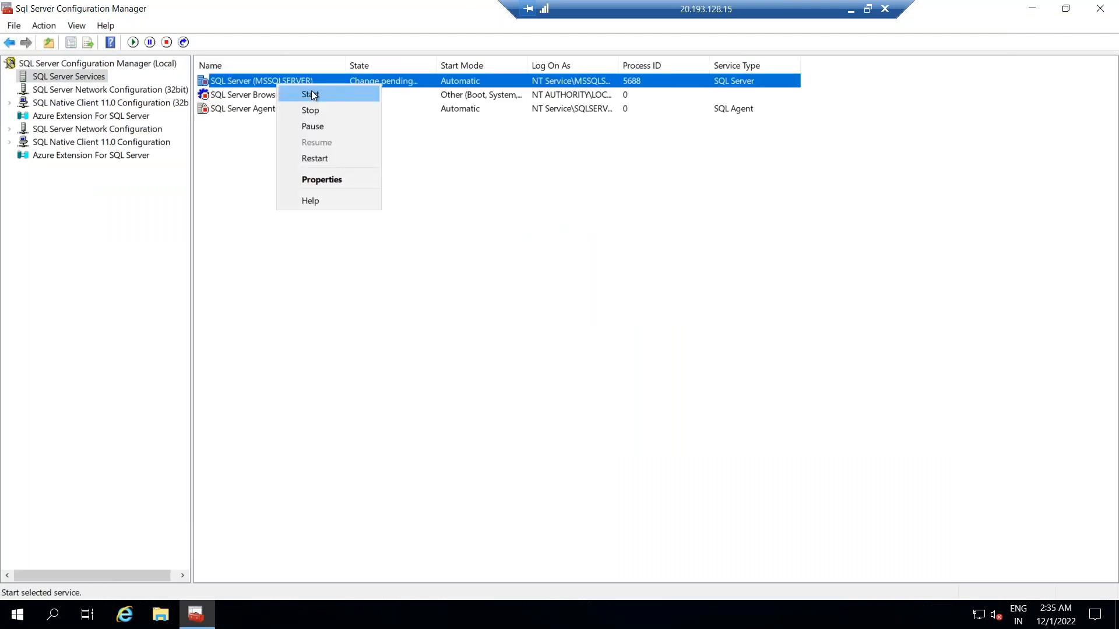
{"action": "left_click", "coordinate": [311, 93]}
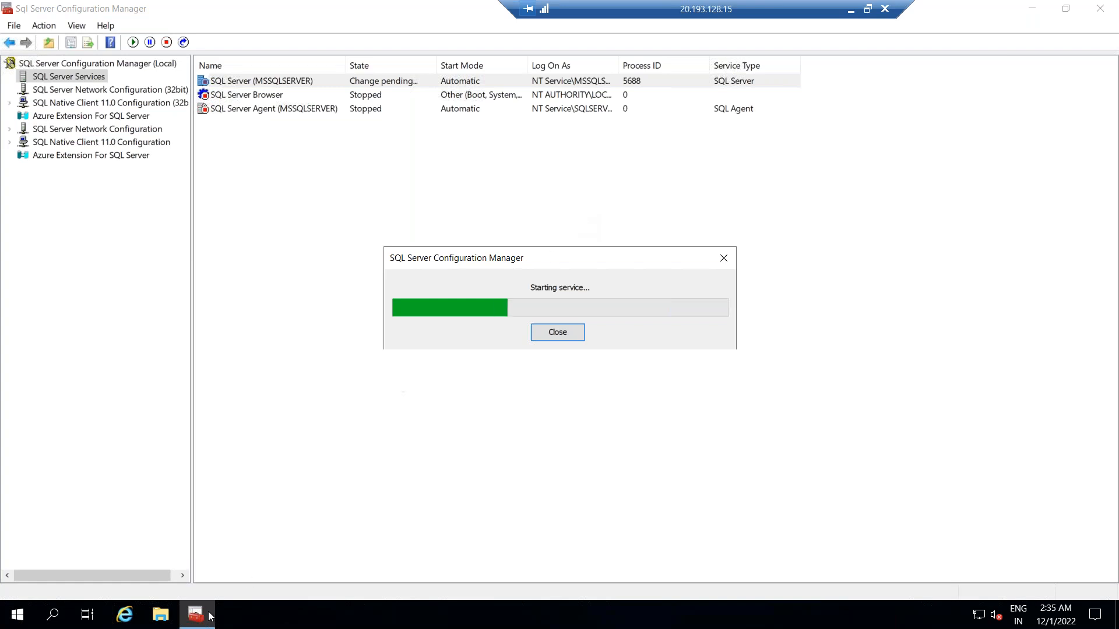
{"action": "left_click", "coordinate": [161, 617]}
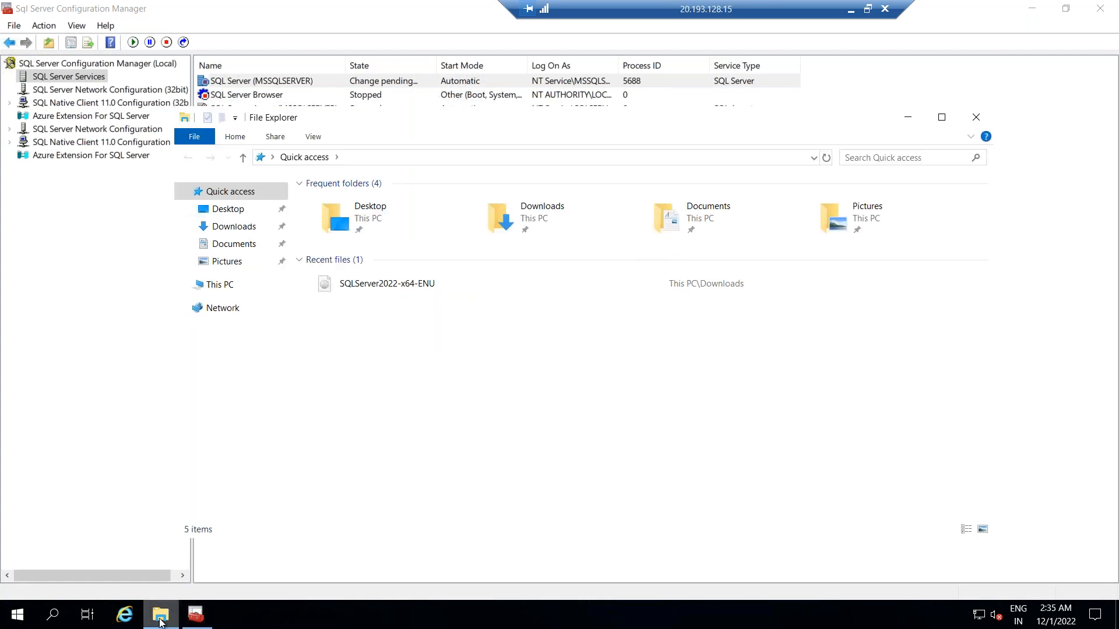
Browse to Sqldata (G:)\Data in a maximized File Explorer to see the CLASS, LAB and TEST files
{"action": "left_click", "coordinate": [224, 286]}
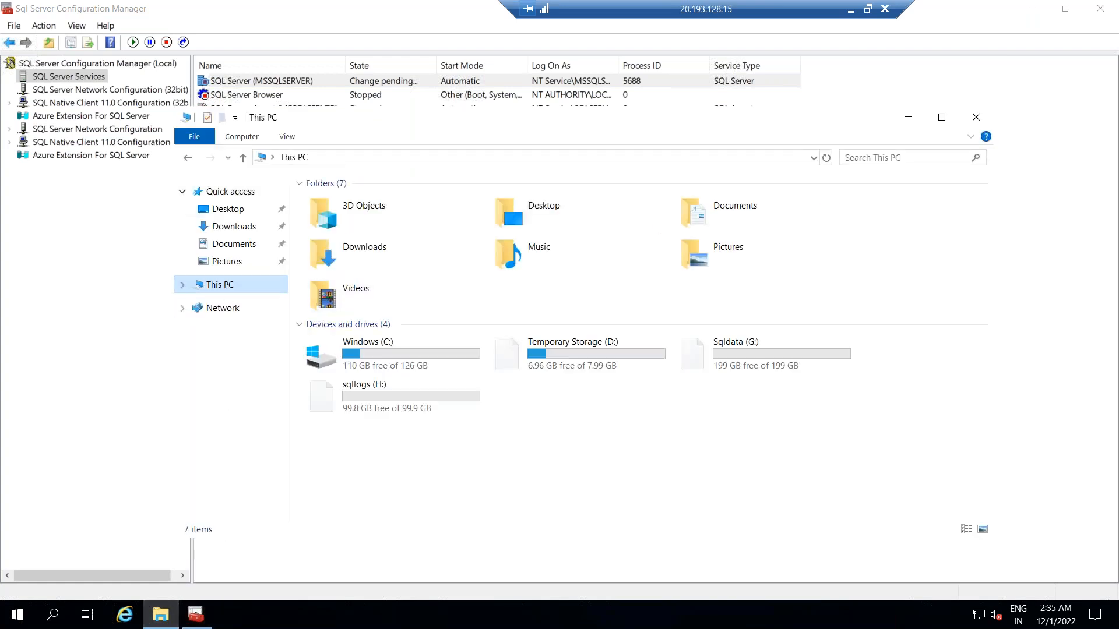
{"action": "left_click", "coordinate": [942, 124]}
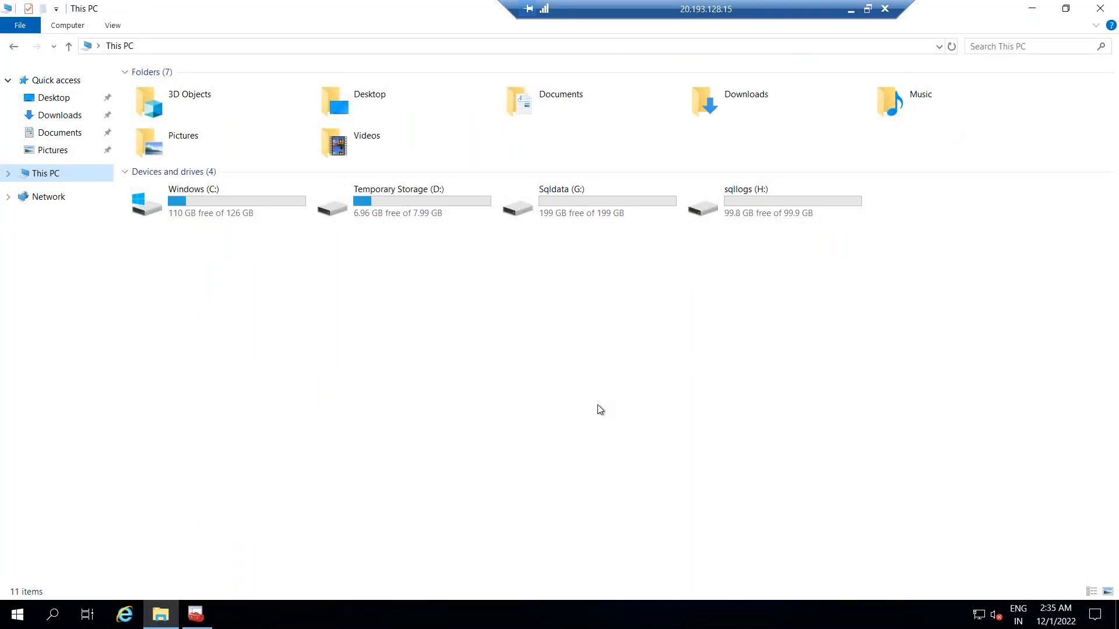
{"action": "double_click", "coordinate": [605, 211]}
{"action": "double_click", "coordinate": [158, 94]}
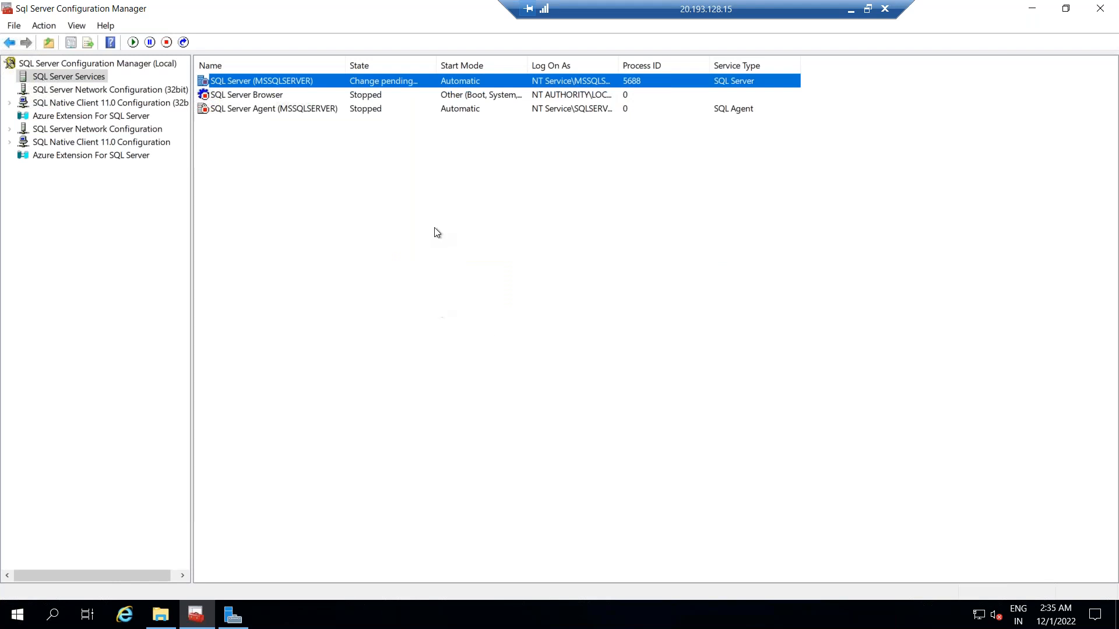
Refresh to confirm SQL Server is Running, start SQL Server Agent (MSSQLSERVER), and minimize Configuration Manager
{"action": "right_click", "coordinate": [469, 220]}
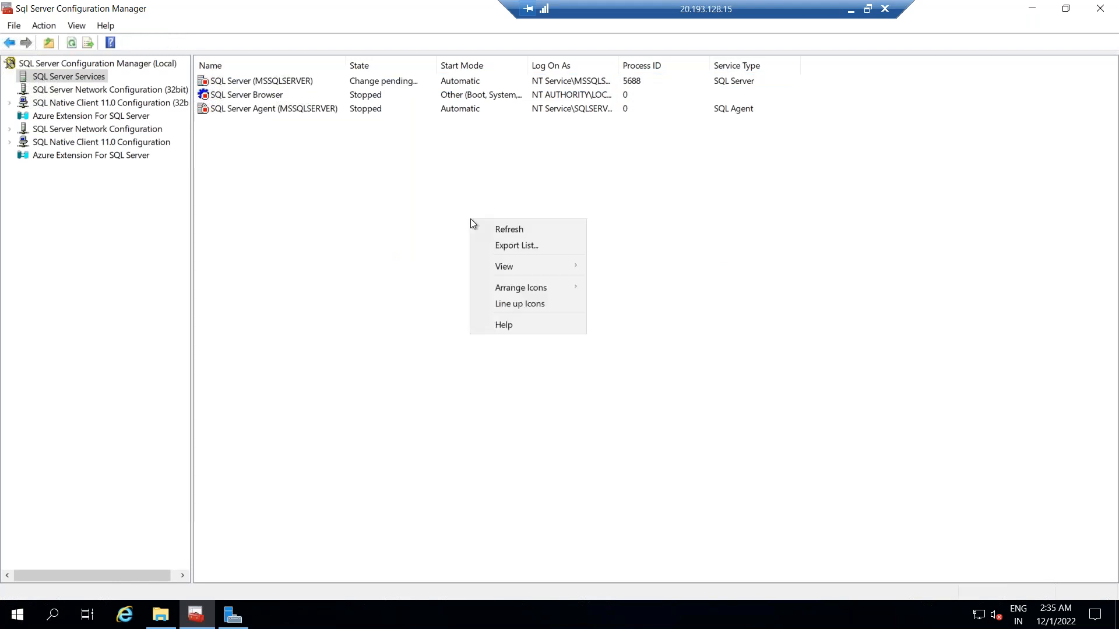
{"action": "left_click", "coordinate": [505, 228]}
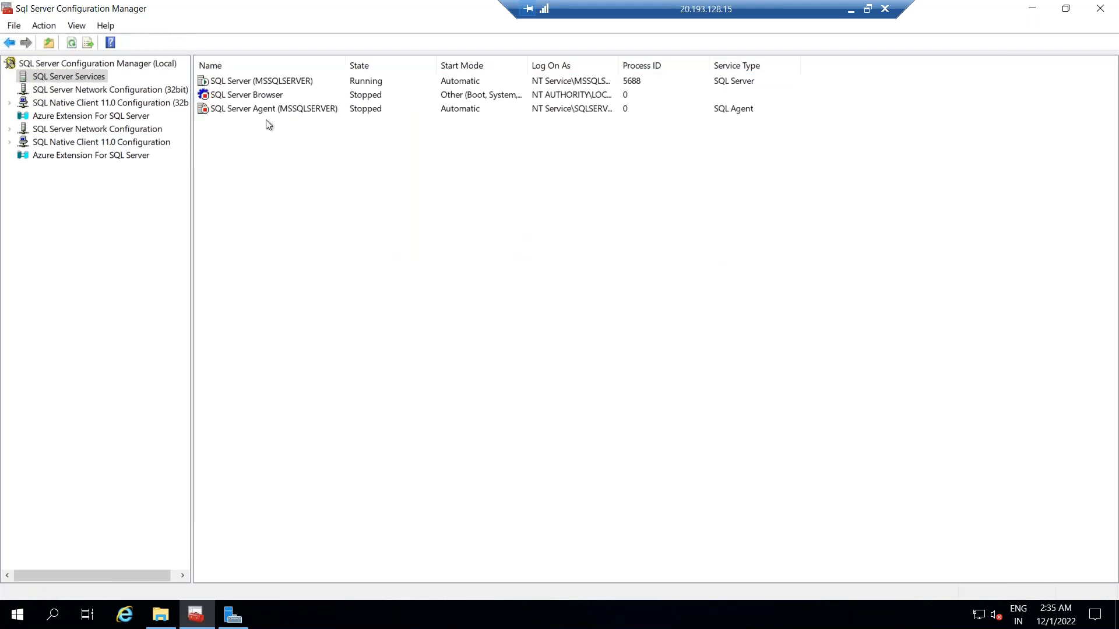
{"action": "left_click", "coordinate": [316, 113]}
{"action": "left_click", "coordinate": [348, 123]}
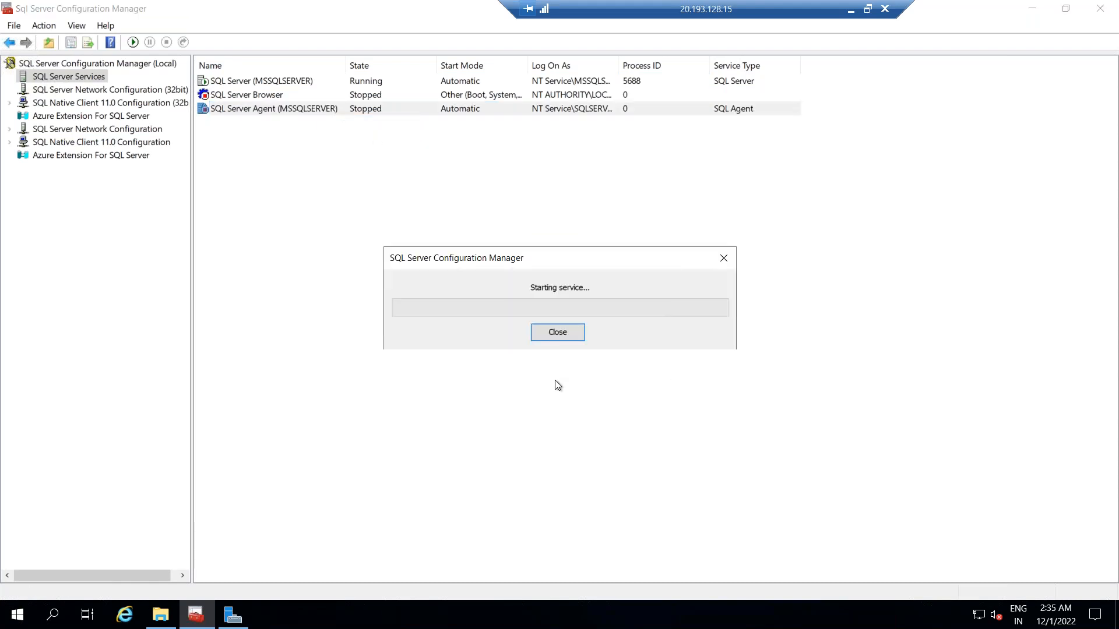
{"action": "left_click", "coordinate": [1031, 9]}
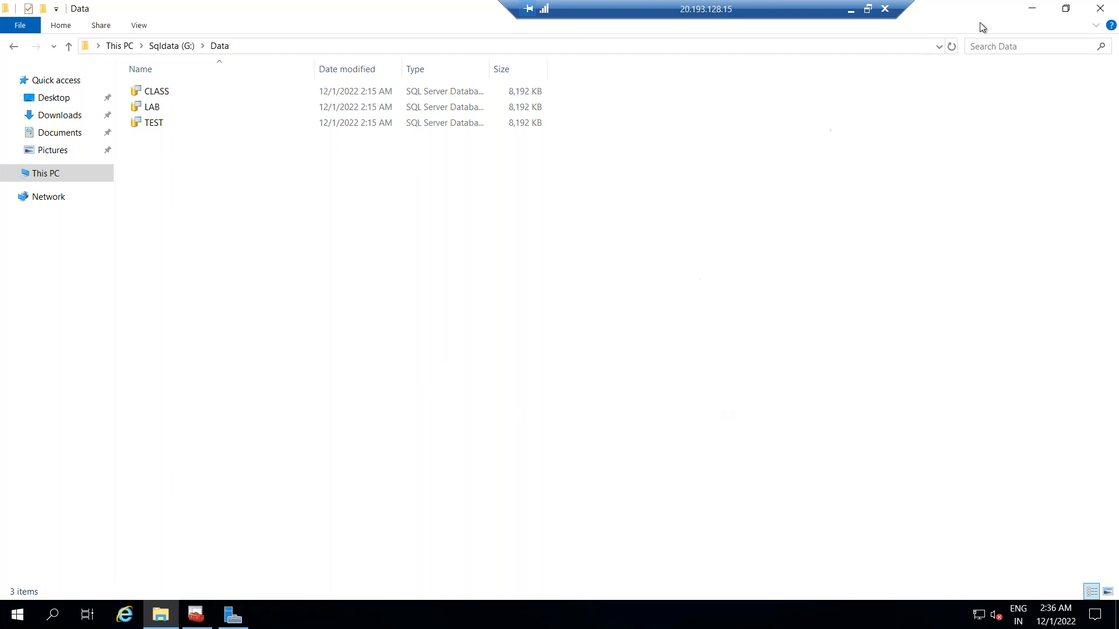
Minimize the Data folder, close Server Manager, and switch to another remote desktop session
{"action": "left_click", "coordinate": [1032, 12]}
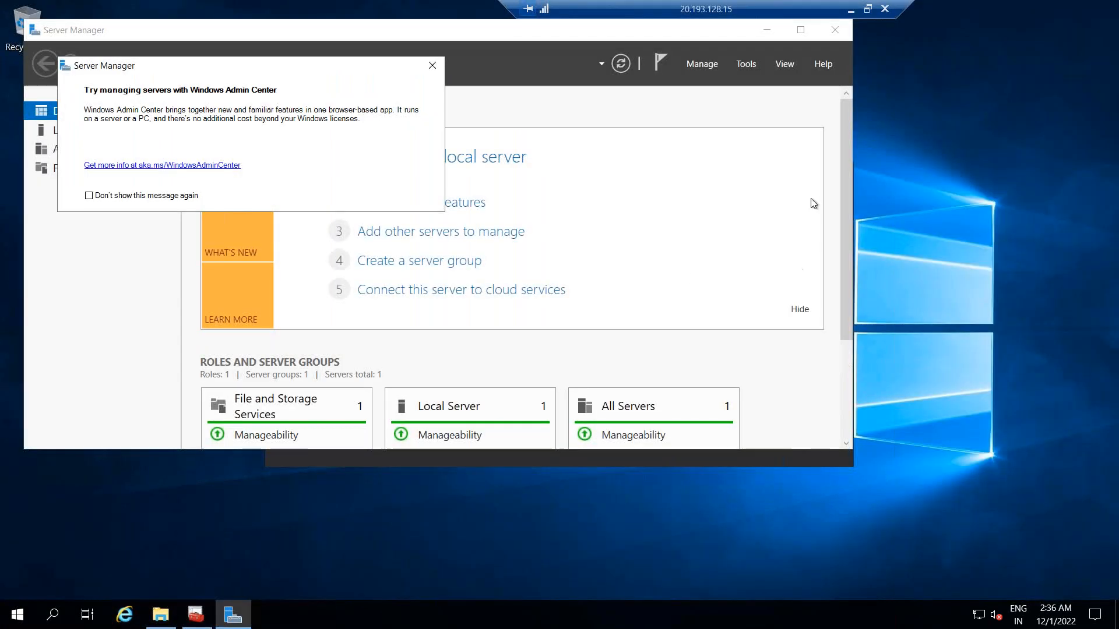
{"action": "left_click", "coordinate": [833, 34]}
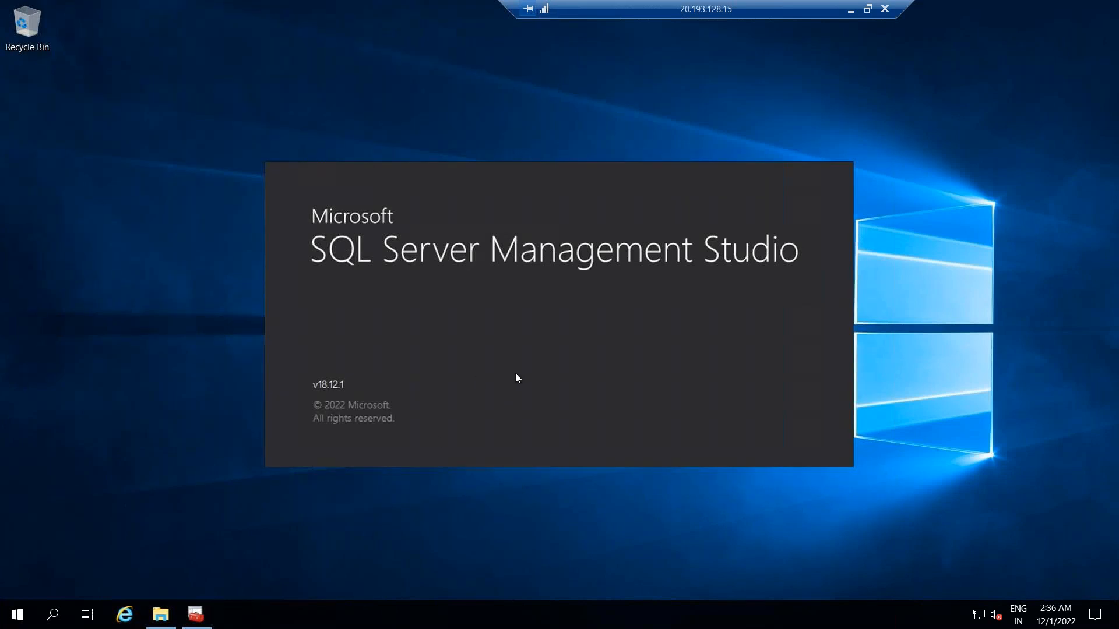
{"action": "left_click", "coordinate": [851, 10]}
{"action": "mouse_move", "coordinate": [666, 615]}
{"action": "left_click", "coordinate": [592, 542]}
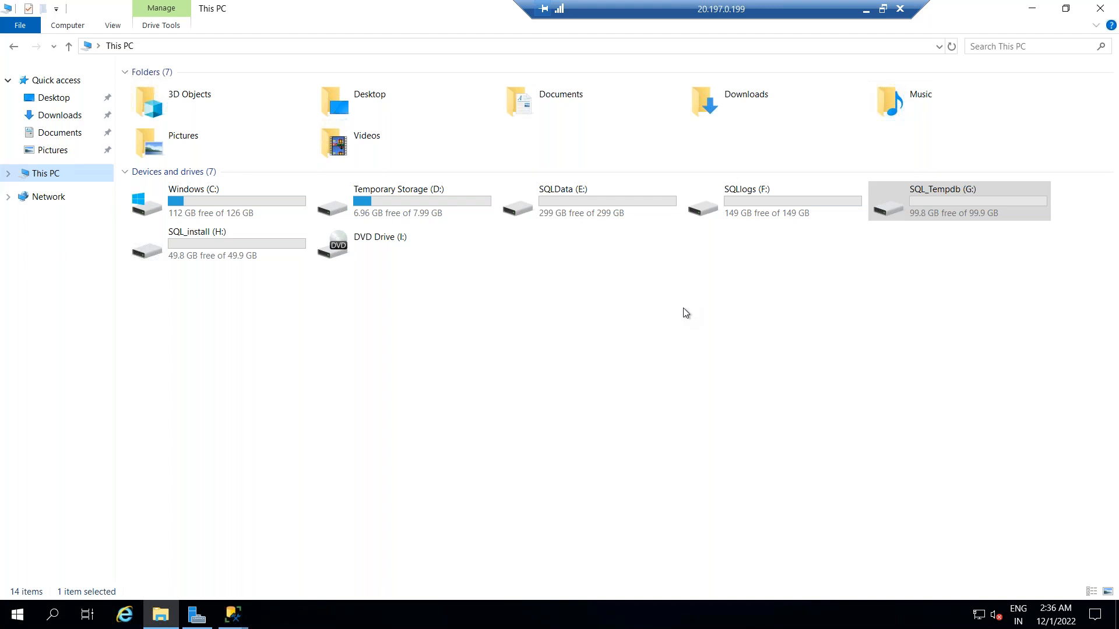
Connect SSMS to the SQLVM02 database engine in the 20.193.128.15 session, then minimize that session
{"action": "left_click", "coordinate": [865, 13]}
{"action": "mouse_move", "coordinate": [659, 622]}
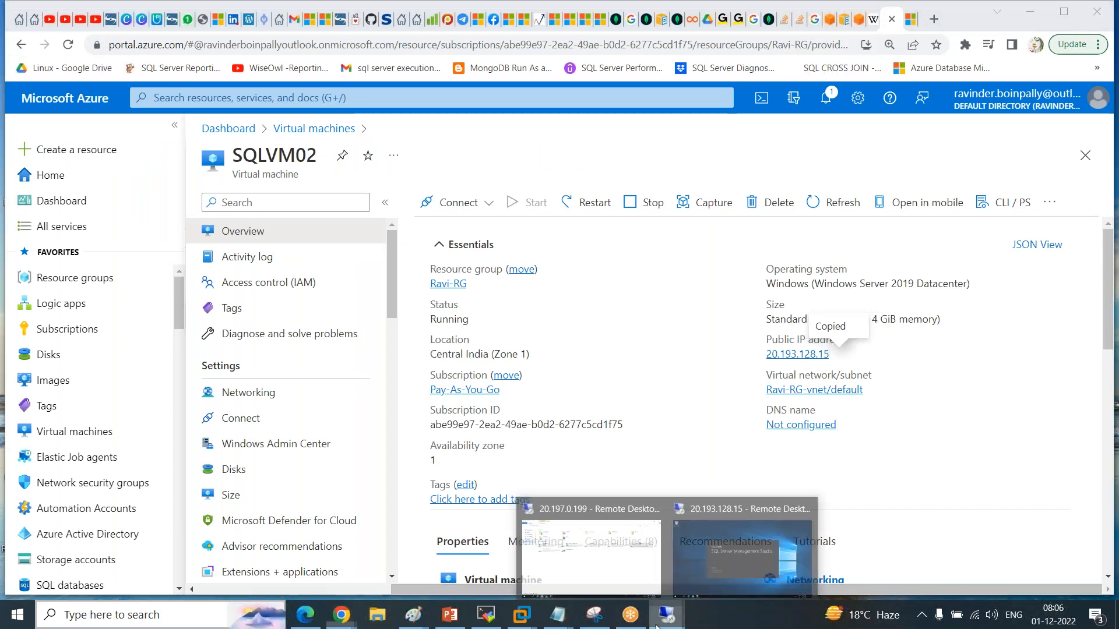
{"action": "left_click", "coordinate": [739, 583]}
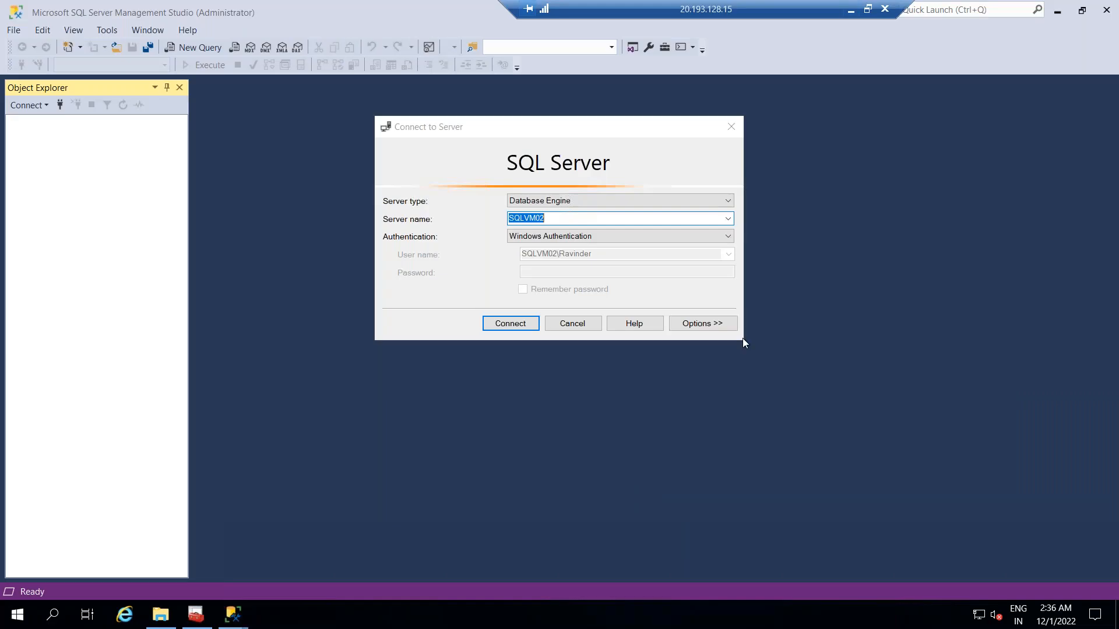
{"action": "left_click", "coordinate": [521, 322]}
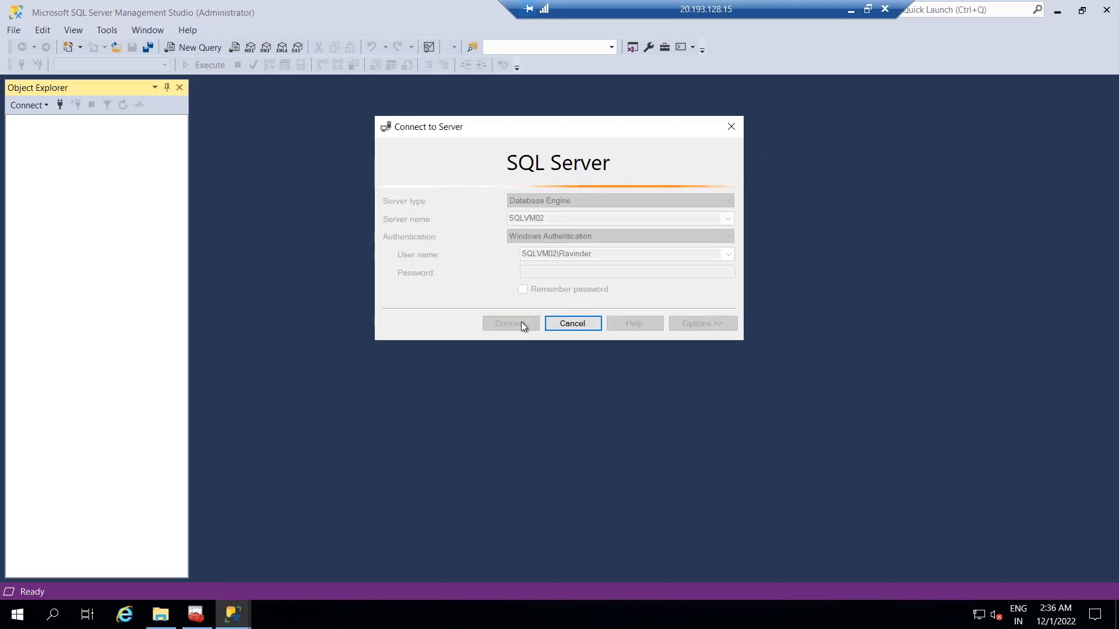
{"action": "left_click", "coordinate": [850, 10]}
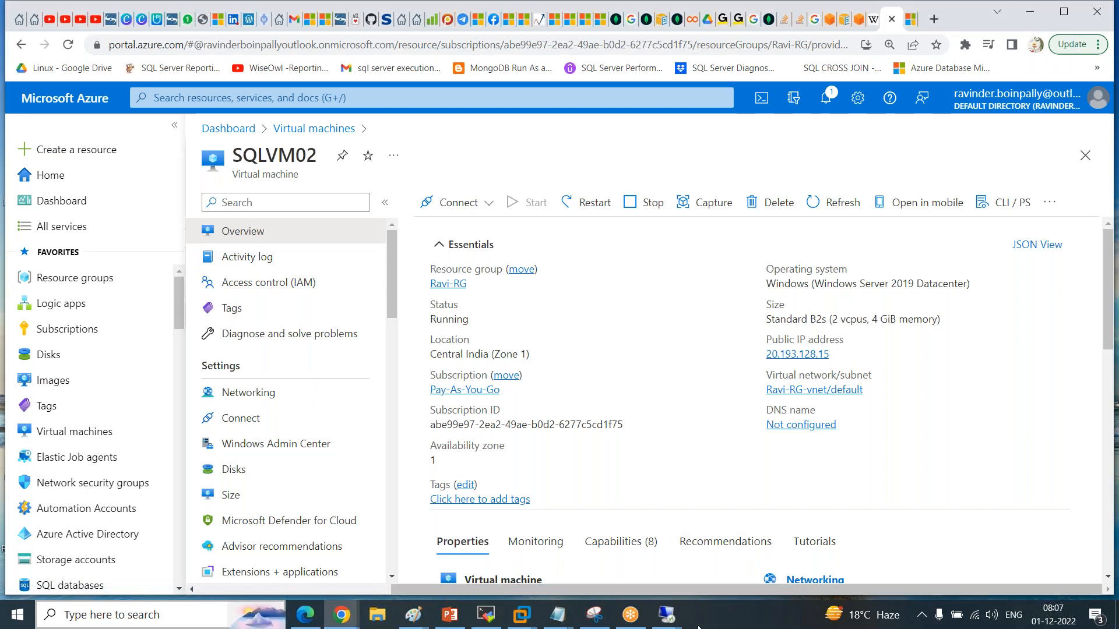
Look at the drives in the 20.197.0.199 remote session, then hide it
{"action": "mouse_move", "coordinate": [666, 615]}
{"action": "left_click", "coordinate": [607, 558]}
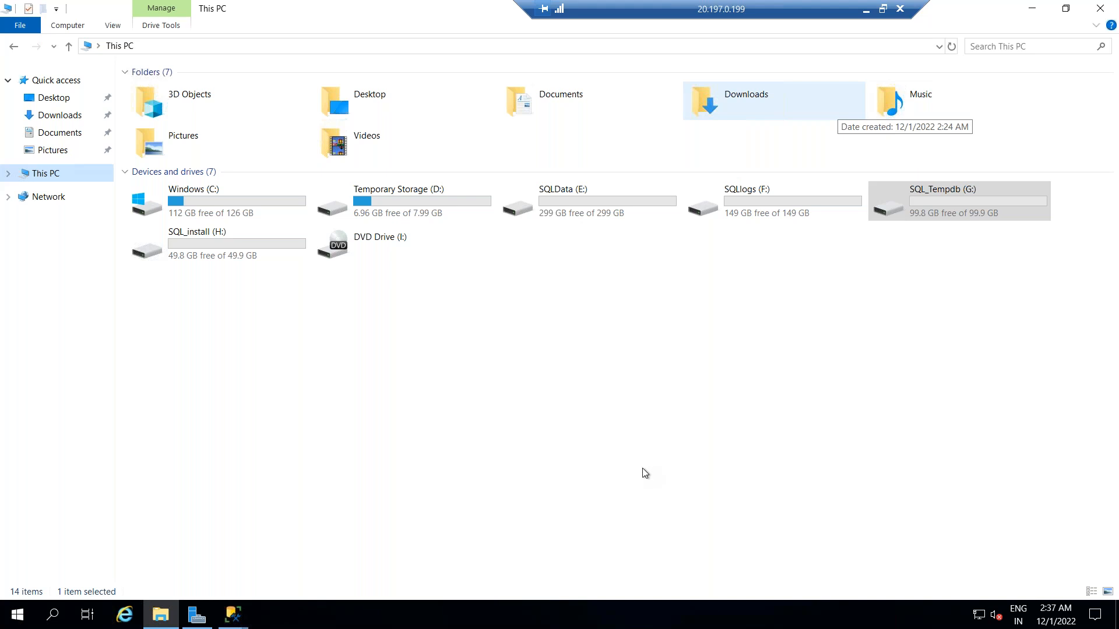
{"action": "left_click", "coordinate": [866, 10]}
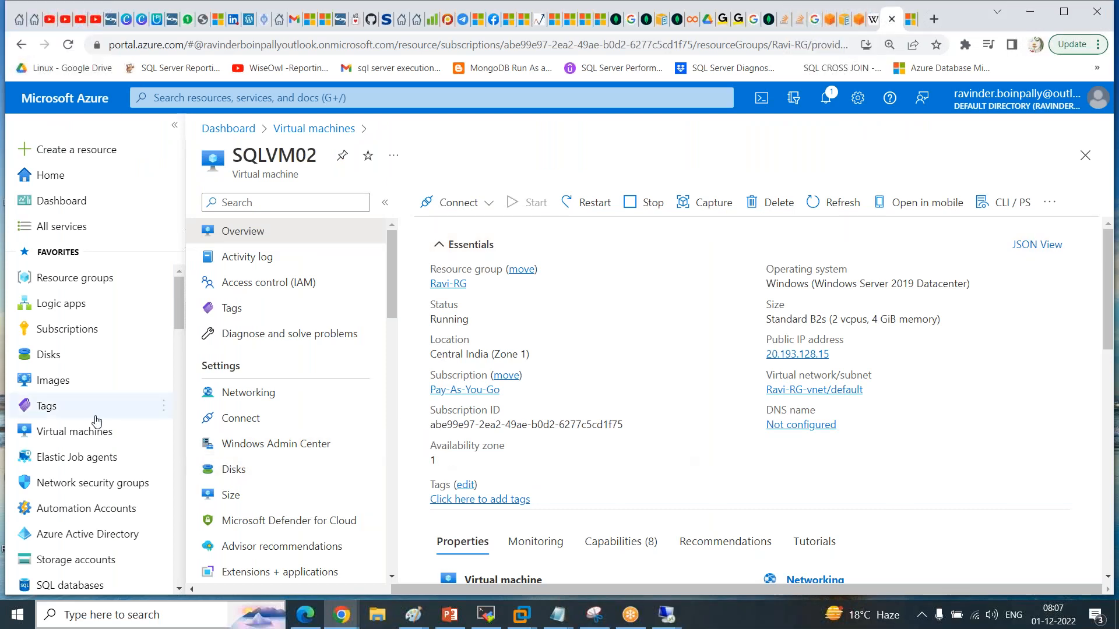
Open the SQLVM01 overview page from the Virtual machines list
{"action": "left_click", "coordinate": [88, 432]}
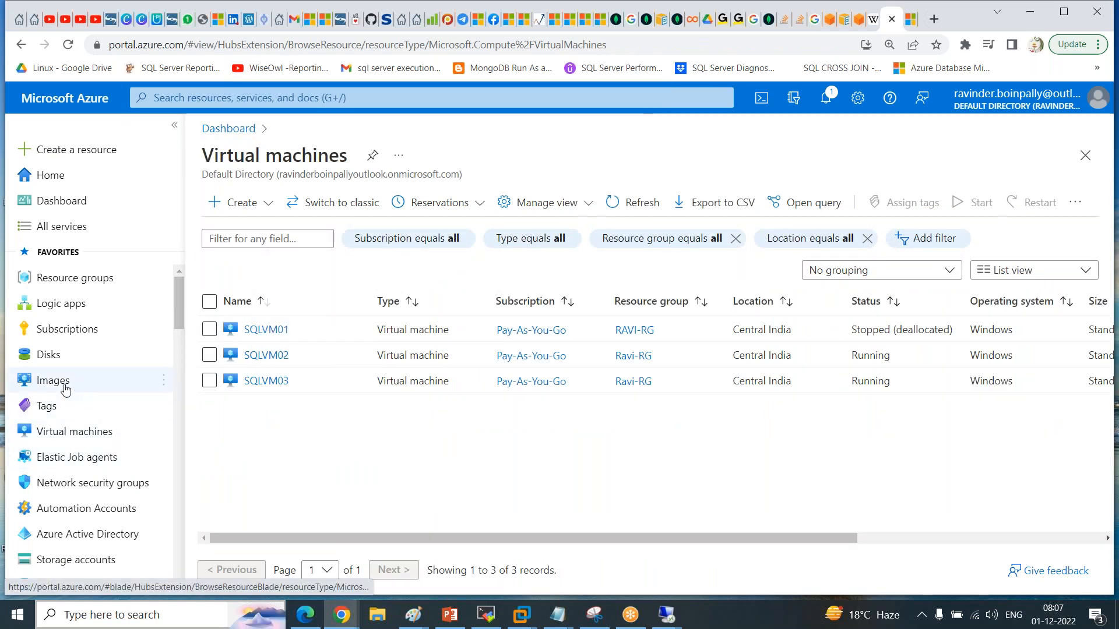
{"action": "mouse_move", "coordinate": [121, 385]}
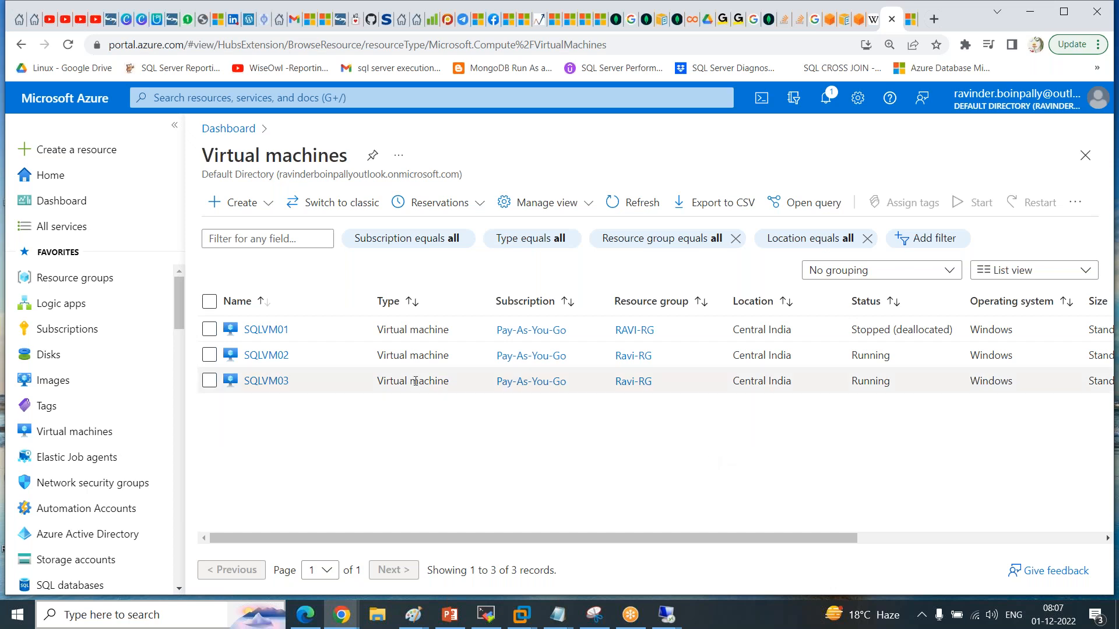
{"action": "left_click", "coordinate": [274, 331]}
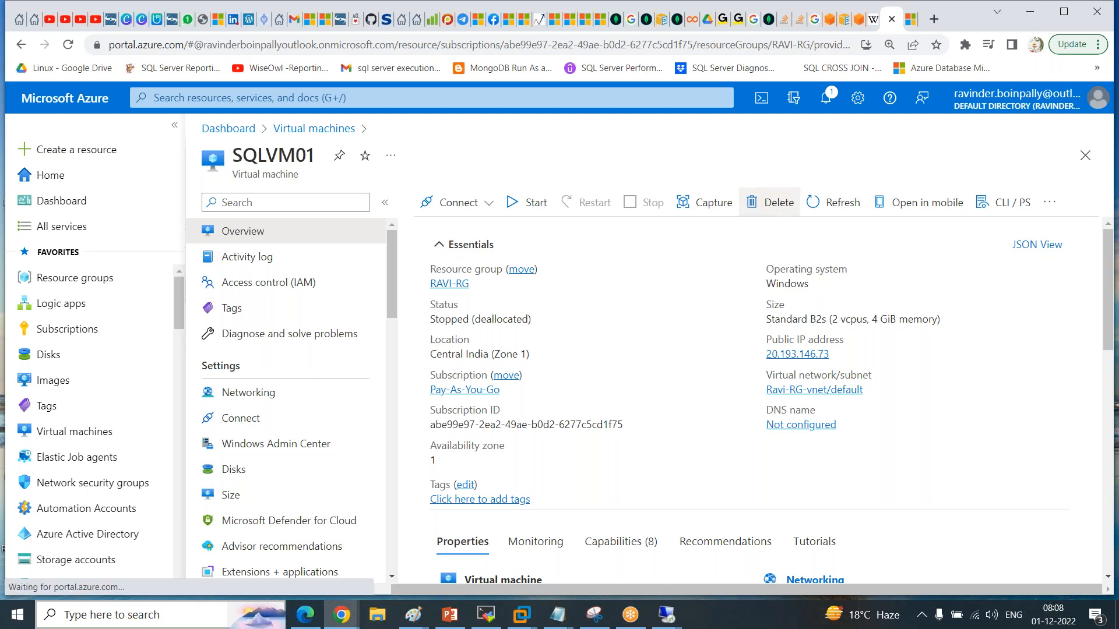
Delete SQLVM01 along with its public IP address, then refresh the Virtual machines list
{"action": "left_click", "coordinate": [778, 203]}
{"action": "scroll", "coordinate": [707, 393], "scroll_direction": "down", "scroll_amount": 2}
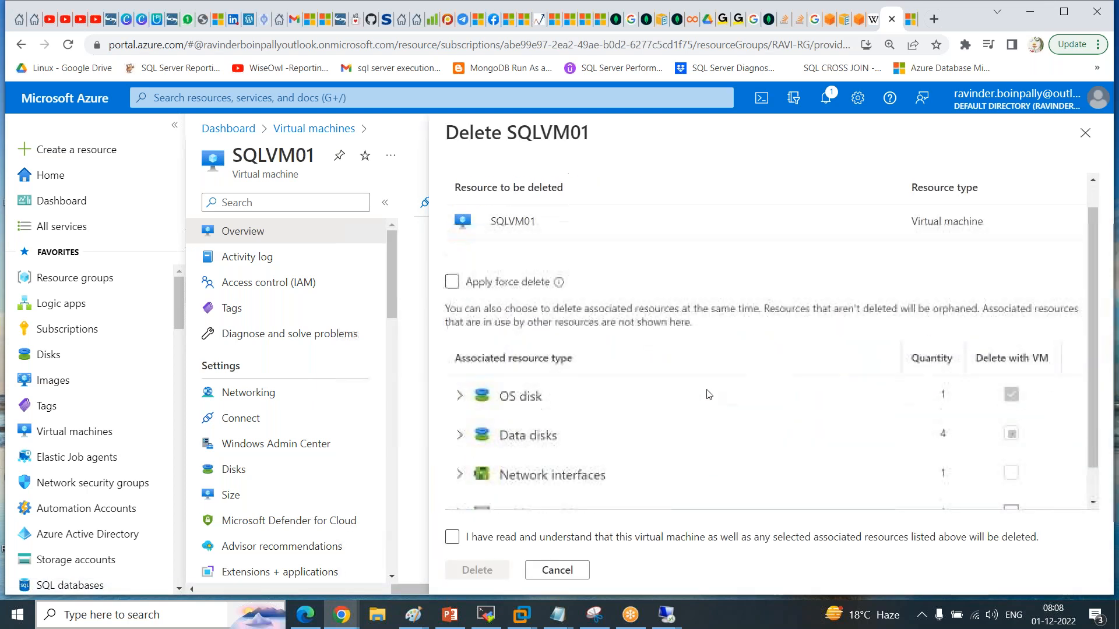
{"action": "left_click", "coordinate": [1011, 475]}
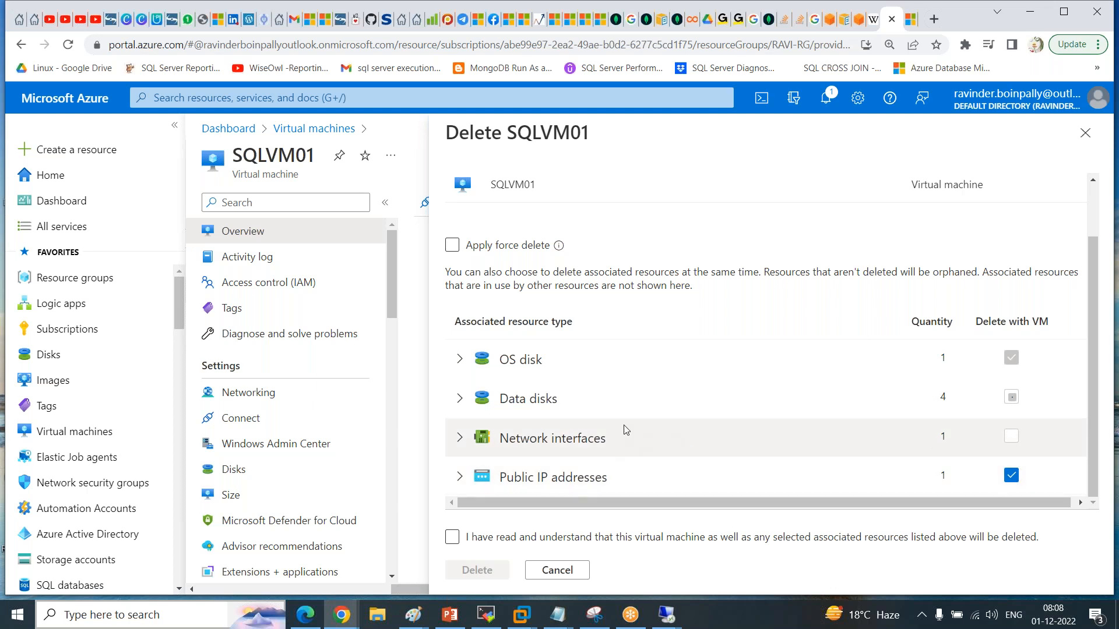
{"action": "left_click", "coordinate": [452, 537]}
{"action": "left_click", "coordinate": [488, 571]}
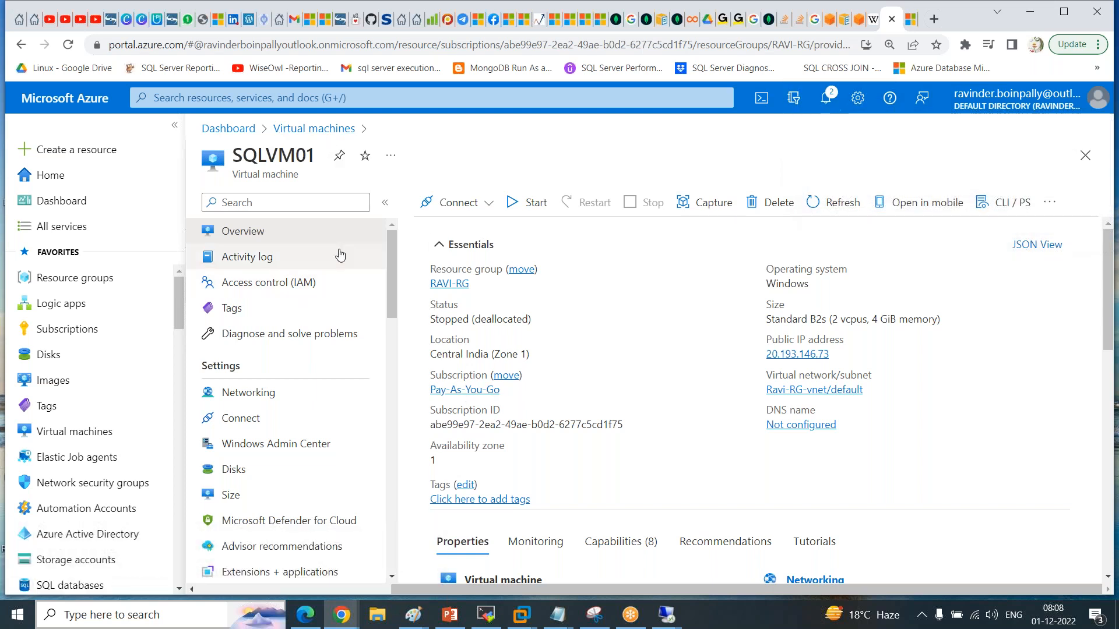
{"action": "left_click", "coordinate": [326, 134]}
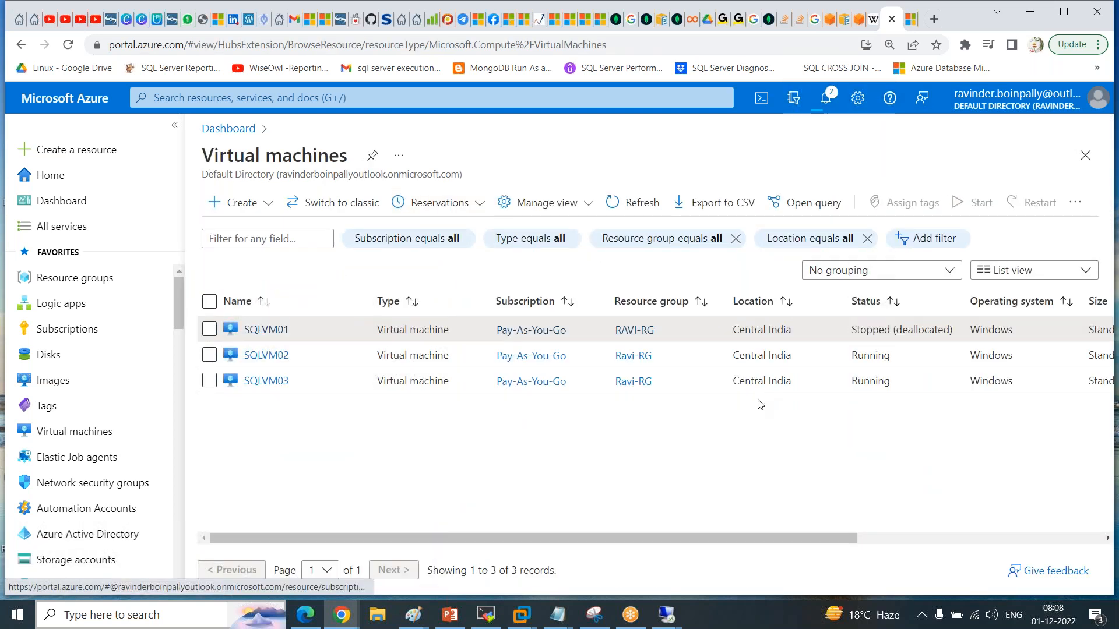
{"action": "left_click", "coordinate": [647, 204]}
{"action": "left_click", "coordinate": [647, 204]}
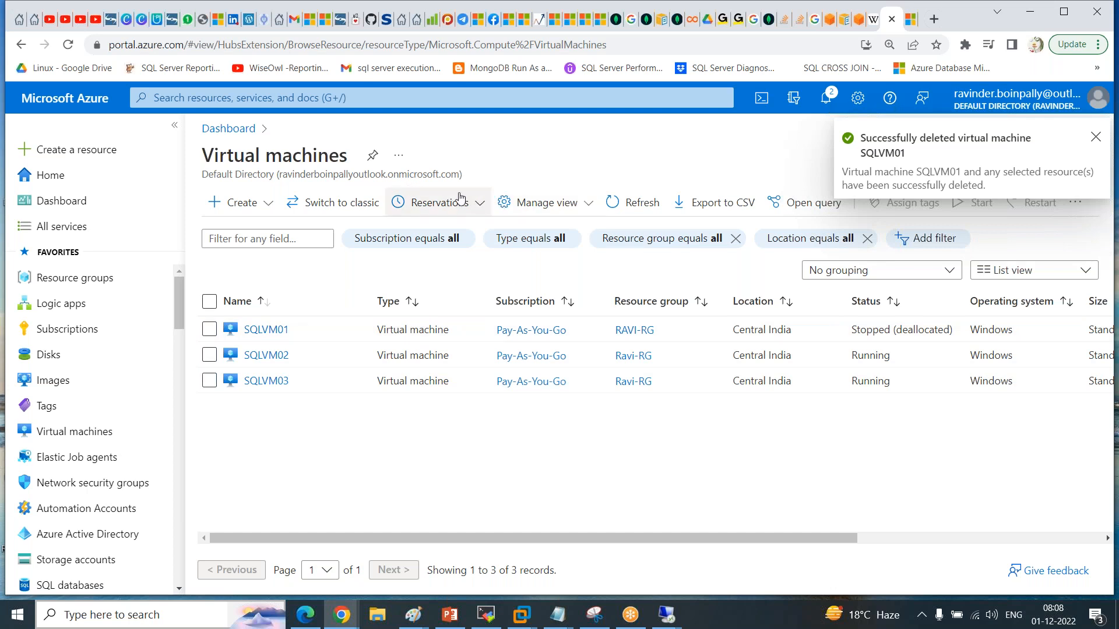
{"action": "left_click", "coordinate": [638, 204]}
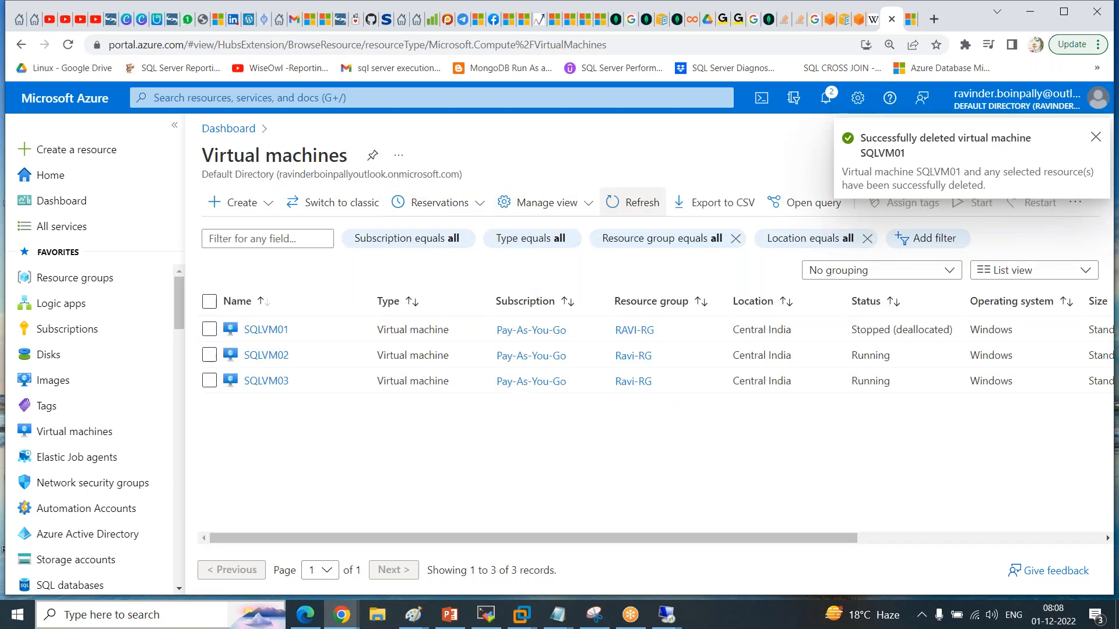
{"action": "left_click", "coordinate": [634, 202]}
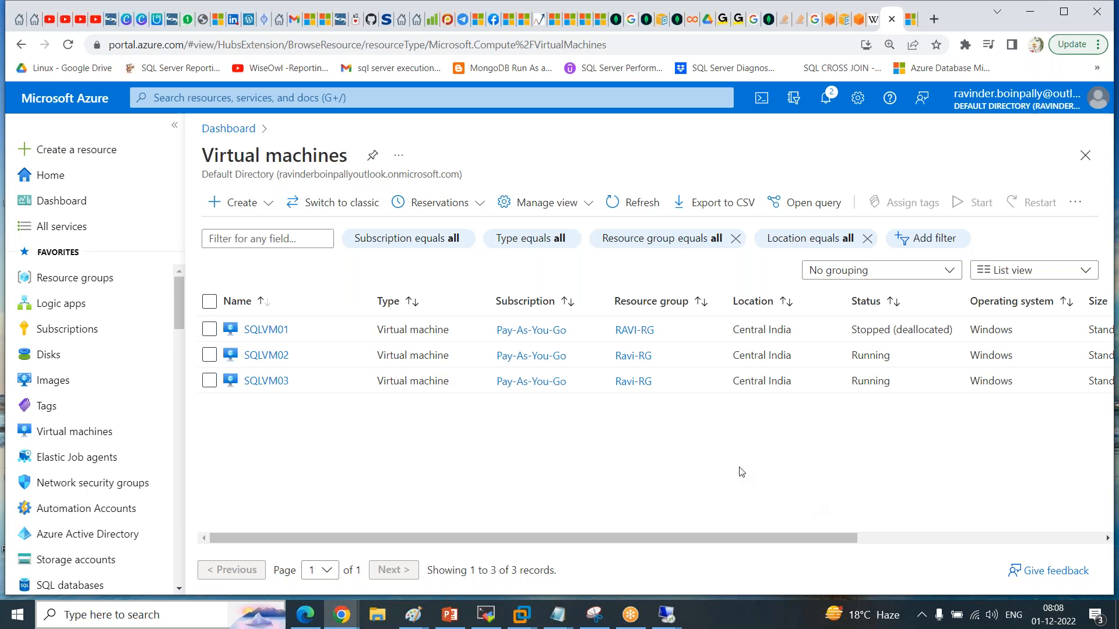
{"action": "left_click", "coordinate": [666, 615]}
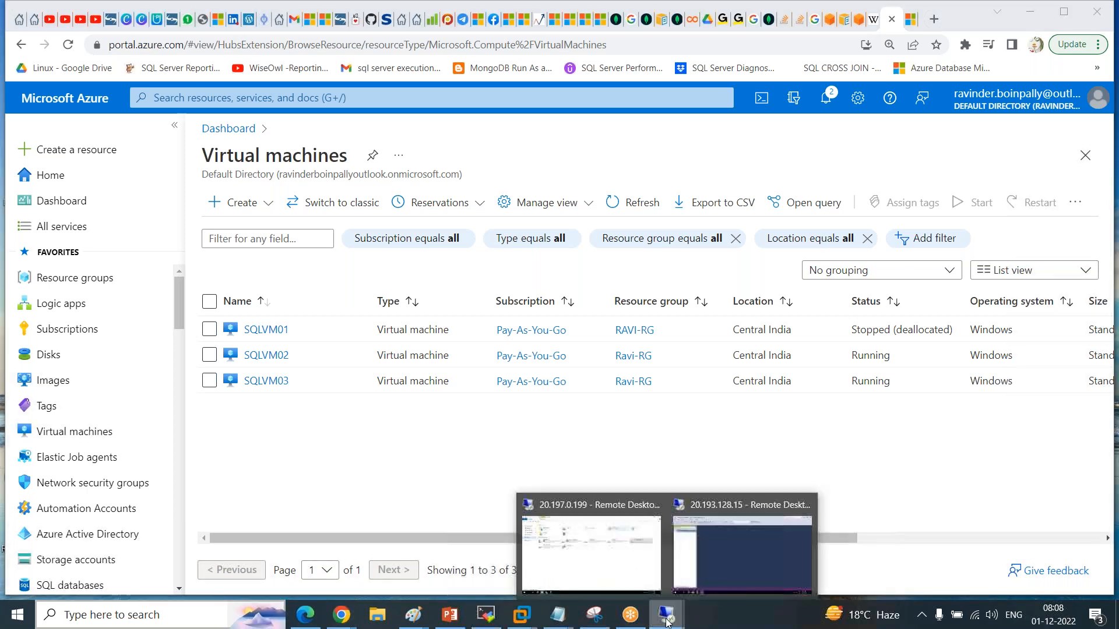
{"action": "left_click", "coordinate": [429, 502]}
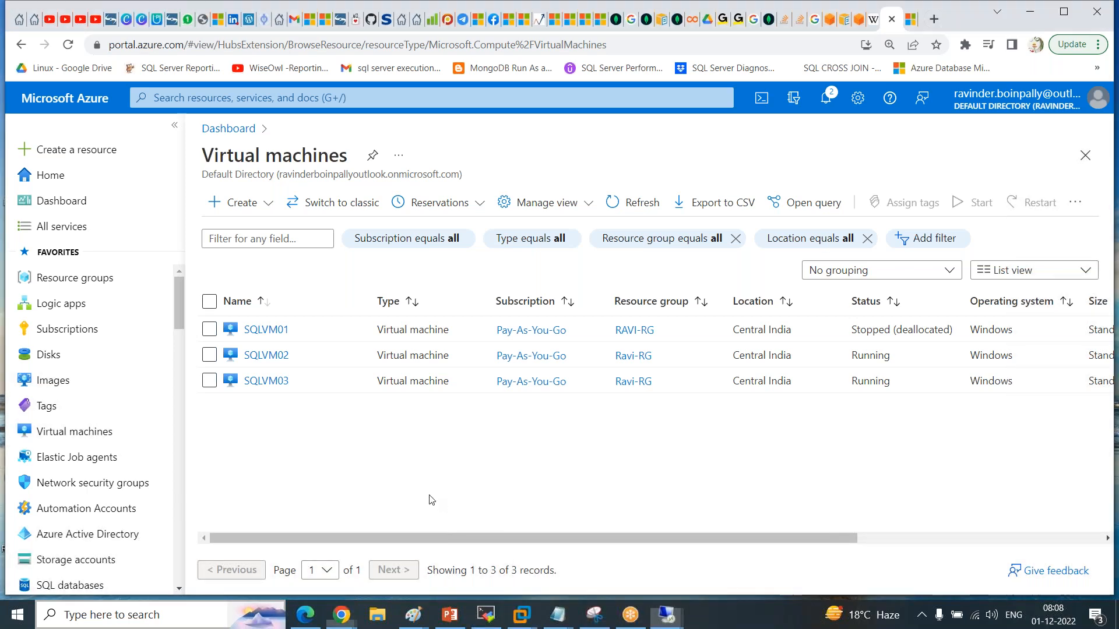
{"action": "left_click", "coordinate": [77, 381]}
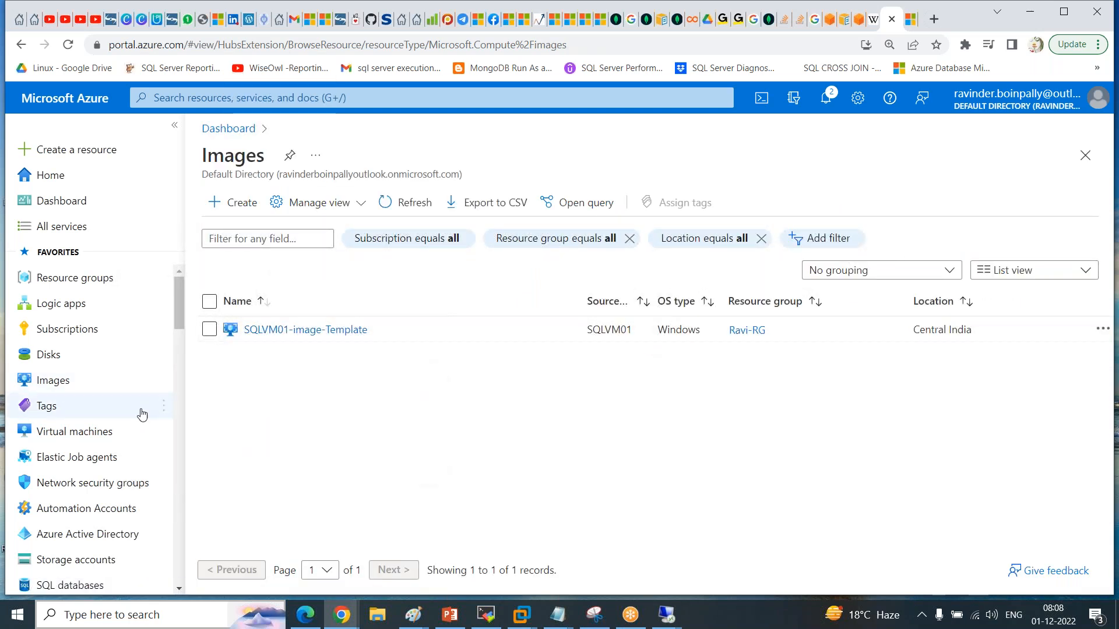
{"action": "left_click", "coordinate": [104, 434]}
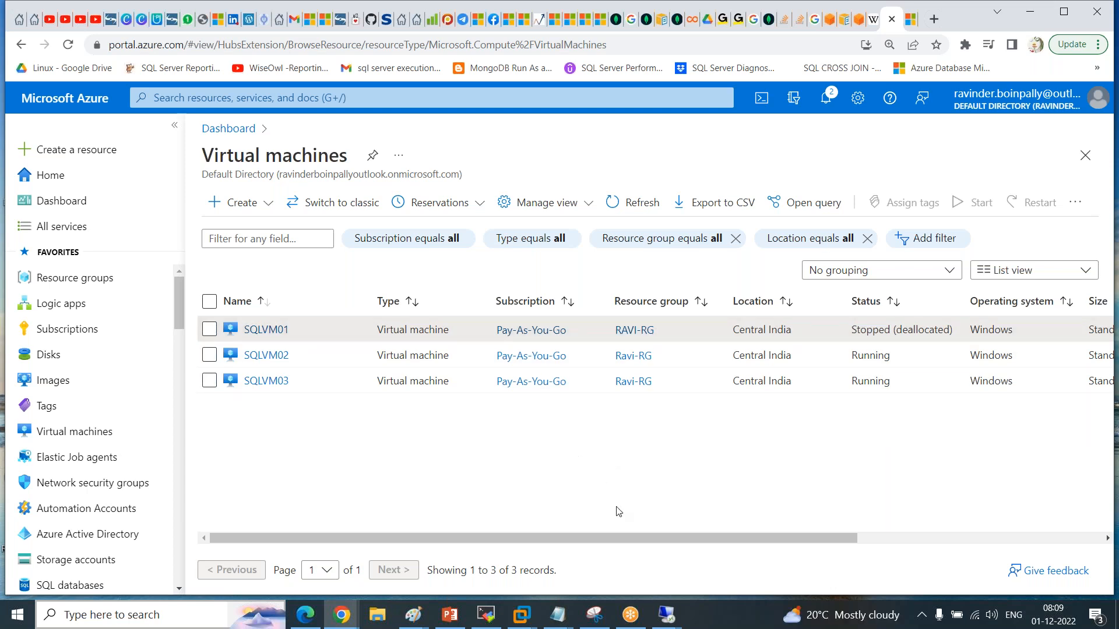
Refresh the Virtual machines list to confirm SQLVM01 is gone, then switch to the 20.193.128.15 remote session
{"action": "left_click", "coordinate": [638, 201]}
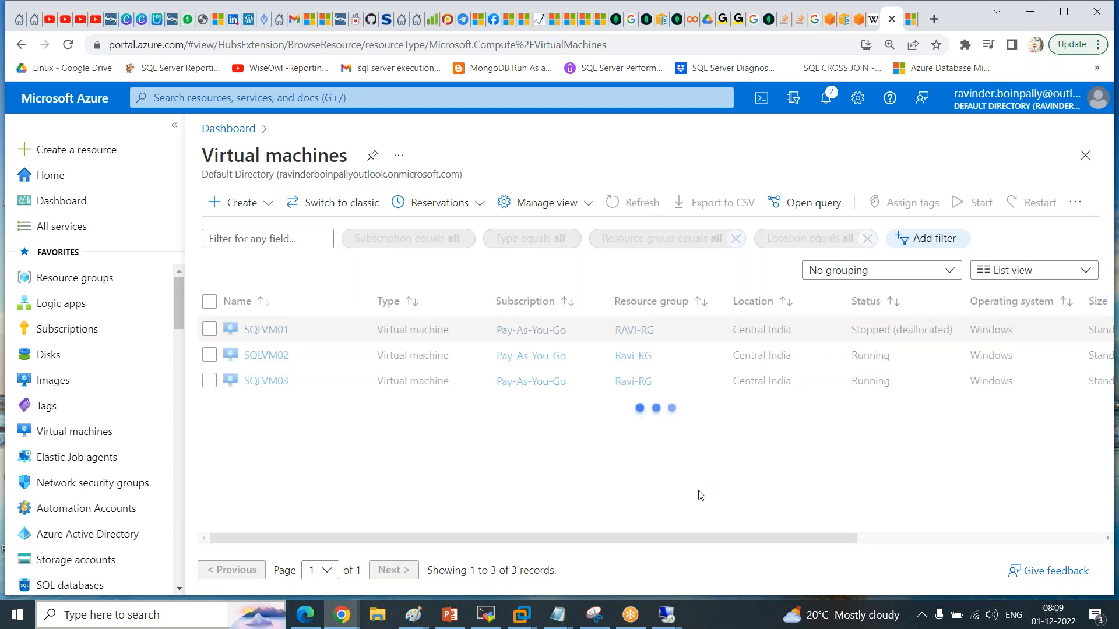
{"action": "left_click", "coordinate": [640, 204]}
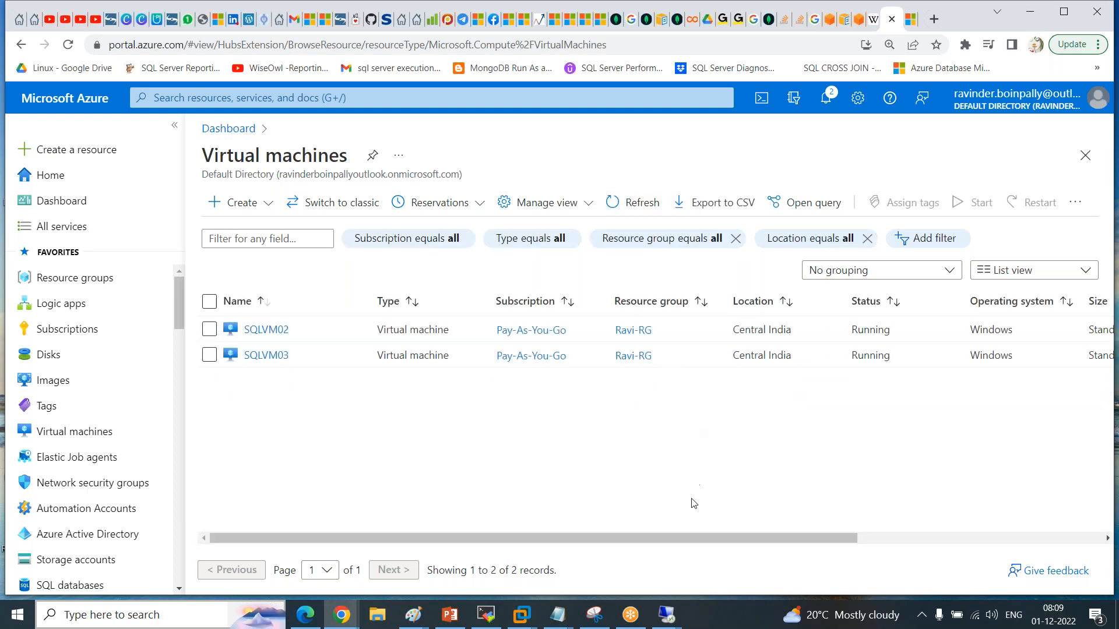
{"action": "mouse_move", "coordinate": [666, 615]}
{"action": "left_click", "coordinate": [751, 552]}
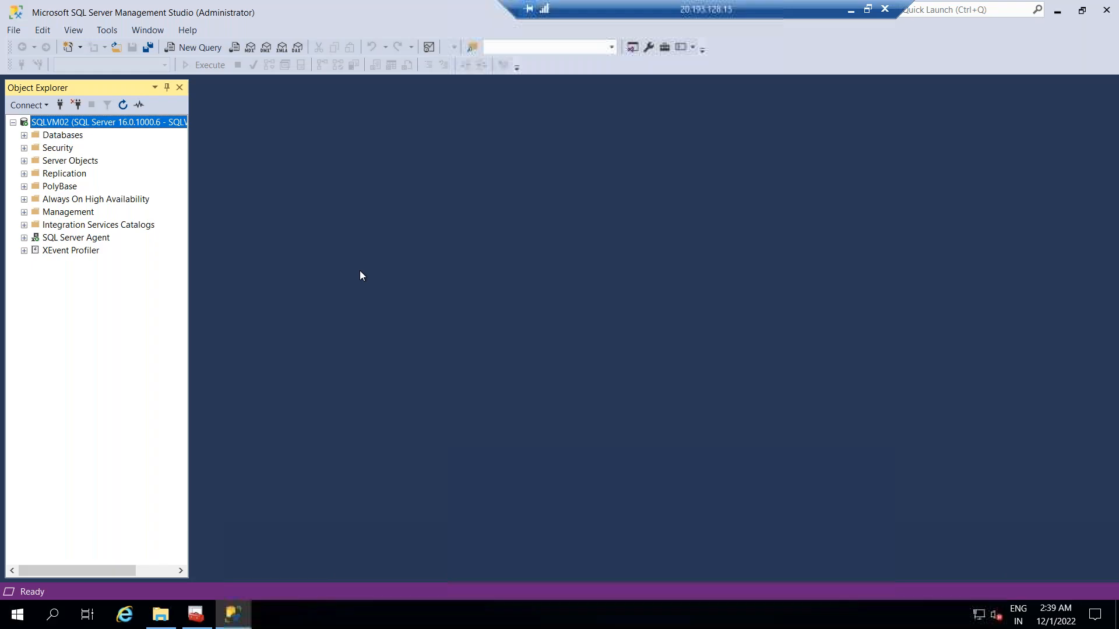
Run Select Top 1000 Rows on CLASS's dbo.student table to confirm its ten rows, then minimize the RDP window
{"action": "left_click", "coordinate": [24, 134]}
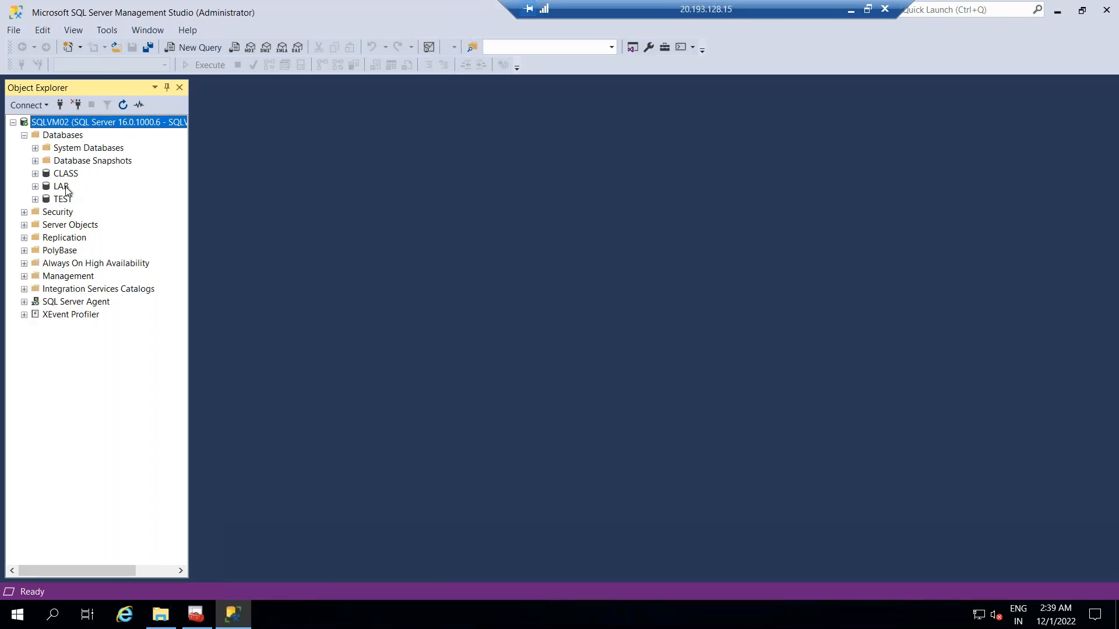
{"action": "left_click", "coordinate": [35, 173]}
{"action": "left_click", "coordinate": [47, 199]}
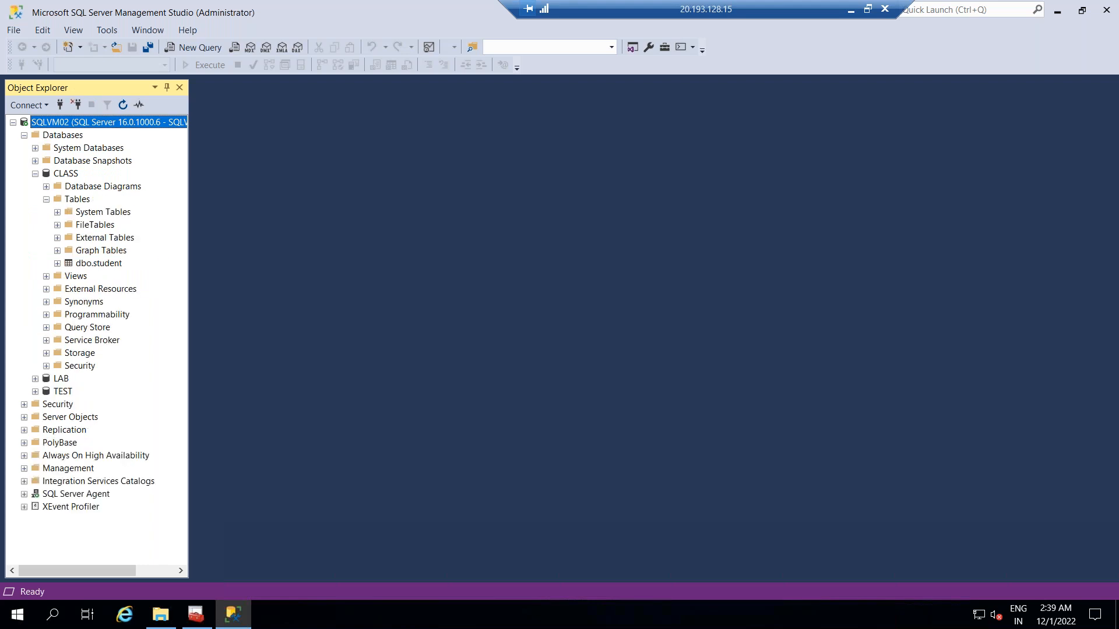
{"action": "left_click", "coordinate": [99, 264]}
{"action": "right_click", "coordinate": [118, 267]}
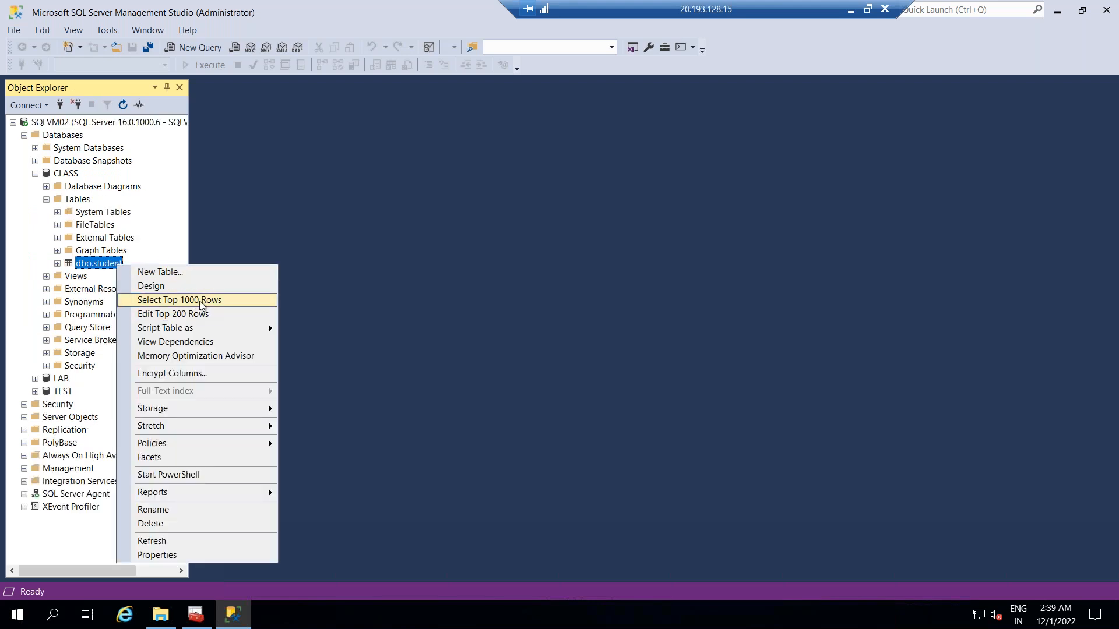
{"action": "left_click", "coordinate": [446, 326]}
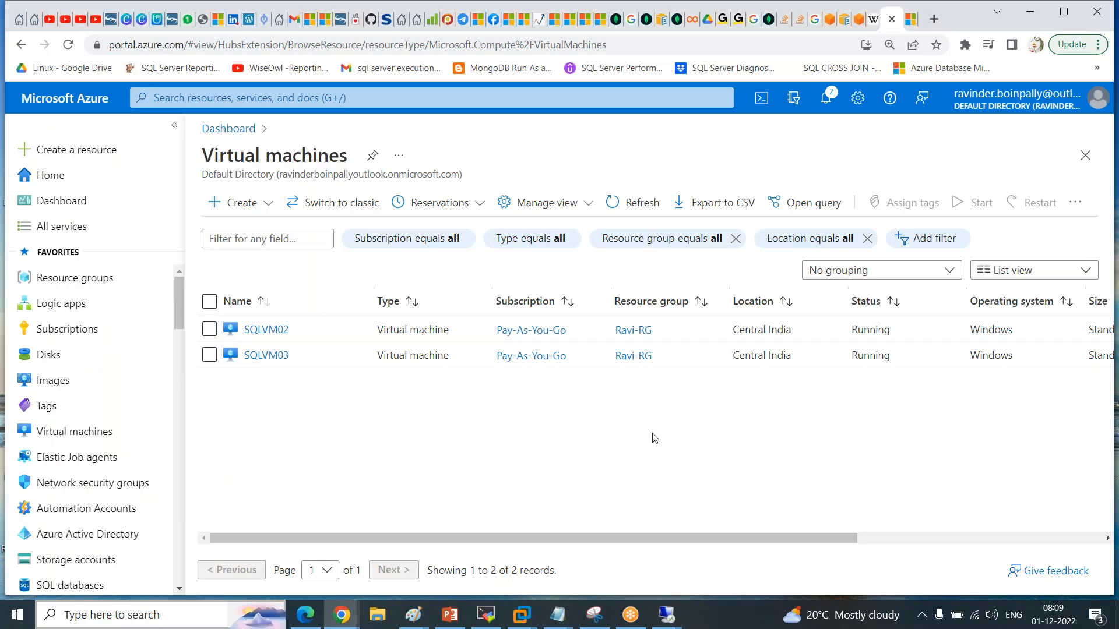
{"action": "left_click", "coordinate": [851, 9]}
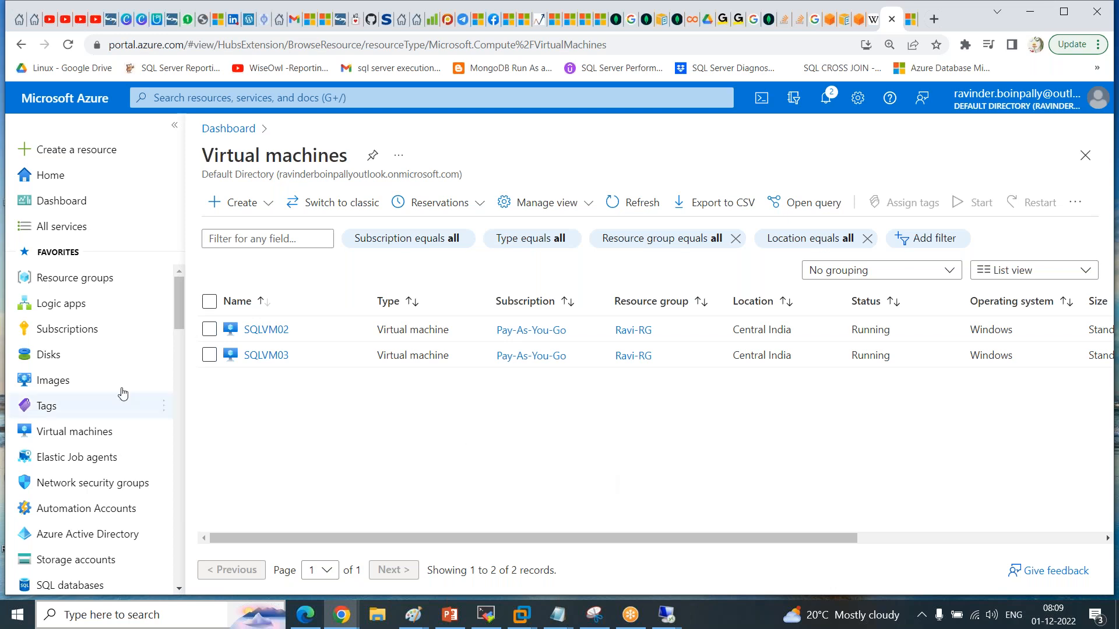
Open the Disks list and filter it by 'sqlvm02'
{"action": "left_click", "coordinate": [65, 356]}
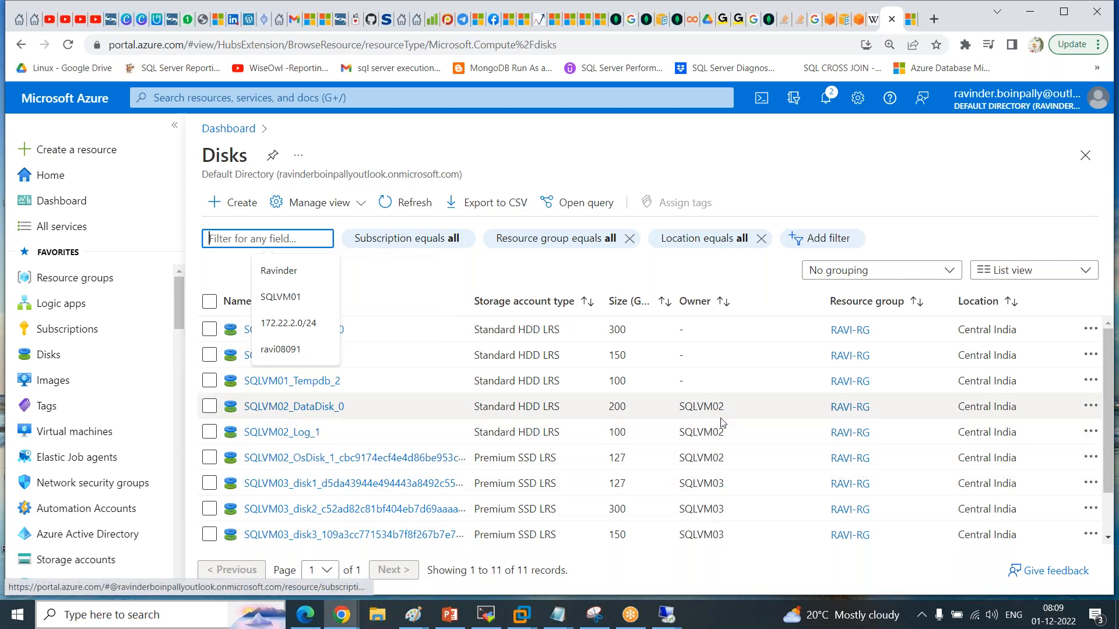
{"action": "left_click", "coordinate": [808, 183]}
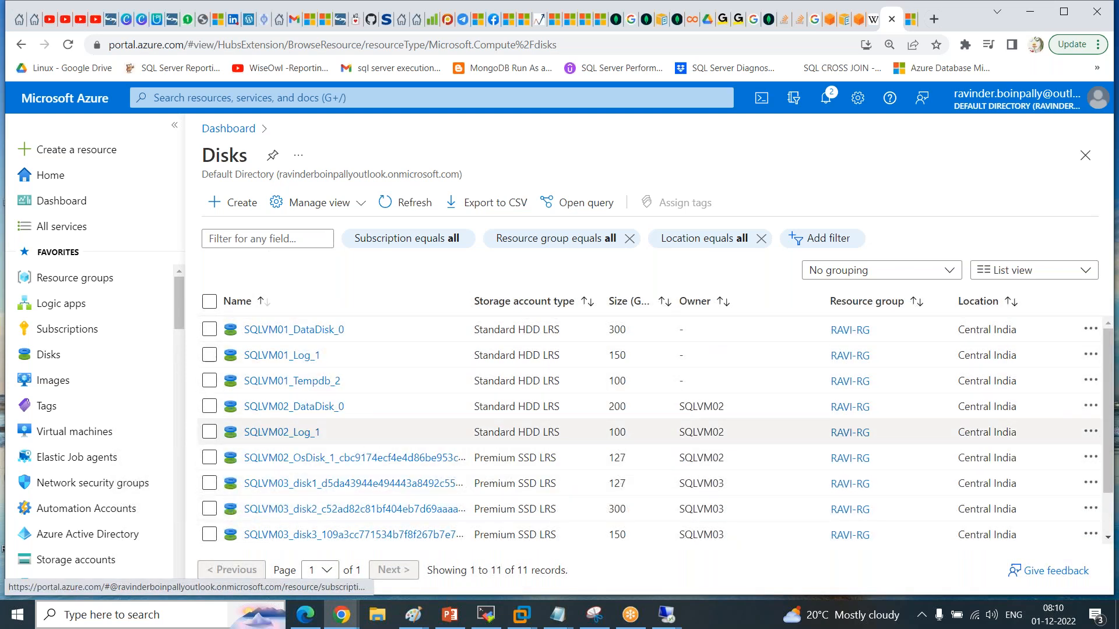
{"action": "left_click", "coordinate": [286, 240]}
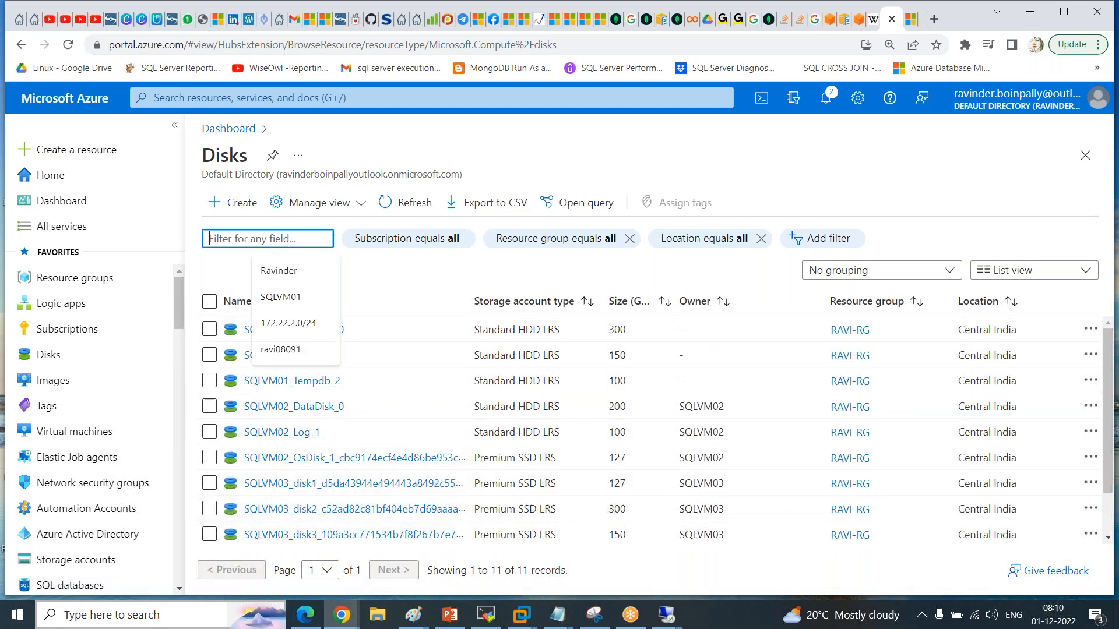
{"action": "type", "text": "sqlvm"}
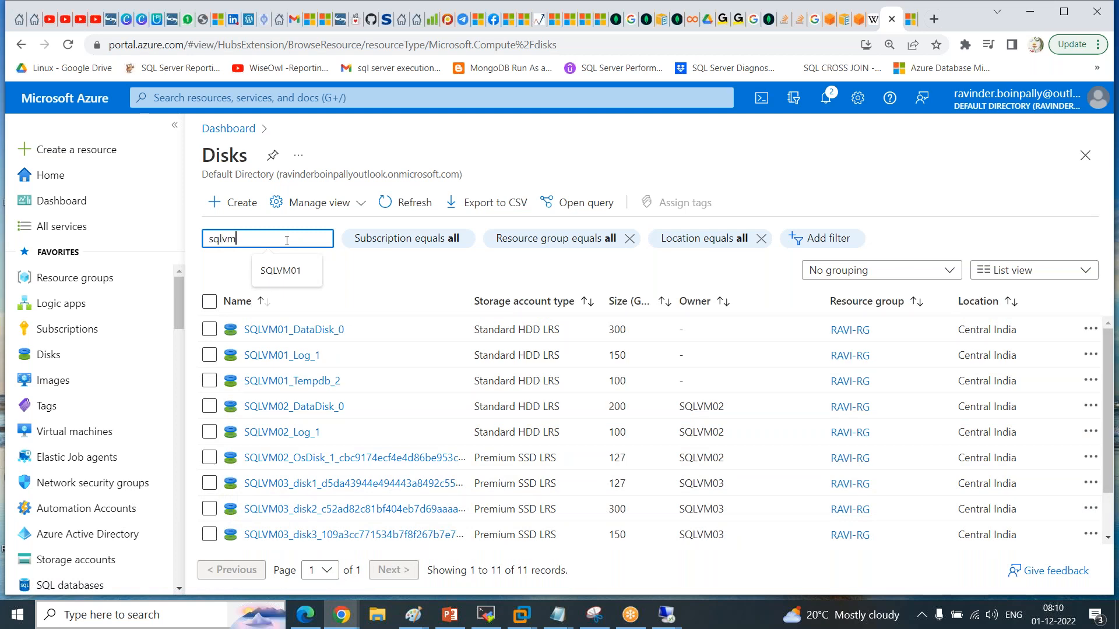
{"action": "type", "text": "02"}
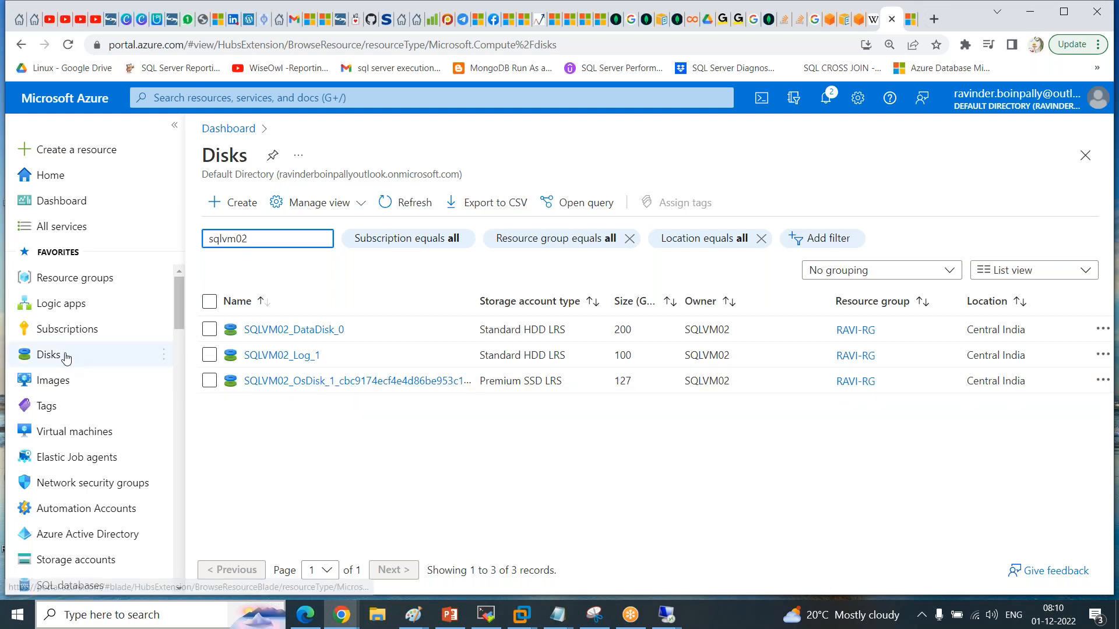
Delete the 'sqlvm02' text from the disk filter so all 11 disks show again
{"action": "mouse_move", "coordinate": [46, 363]}
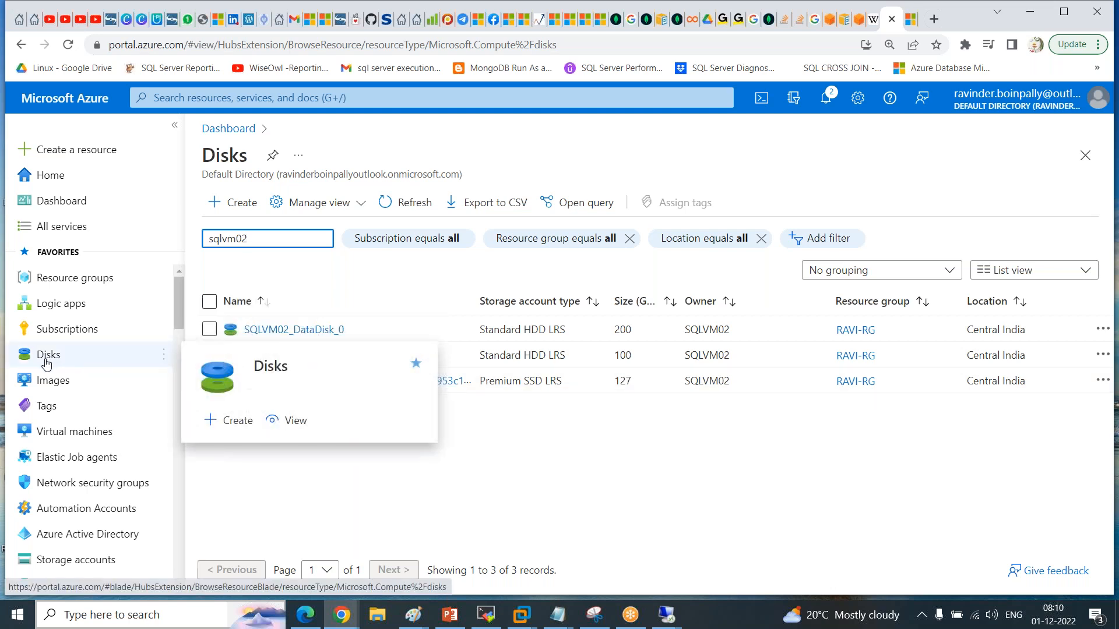
{"action": "left_click", "coordinate": [630, 467]}
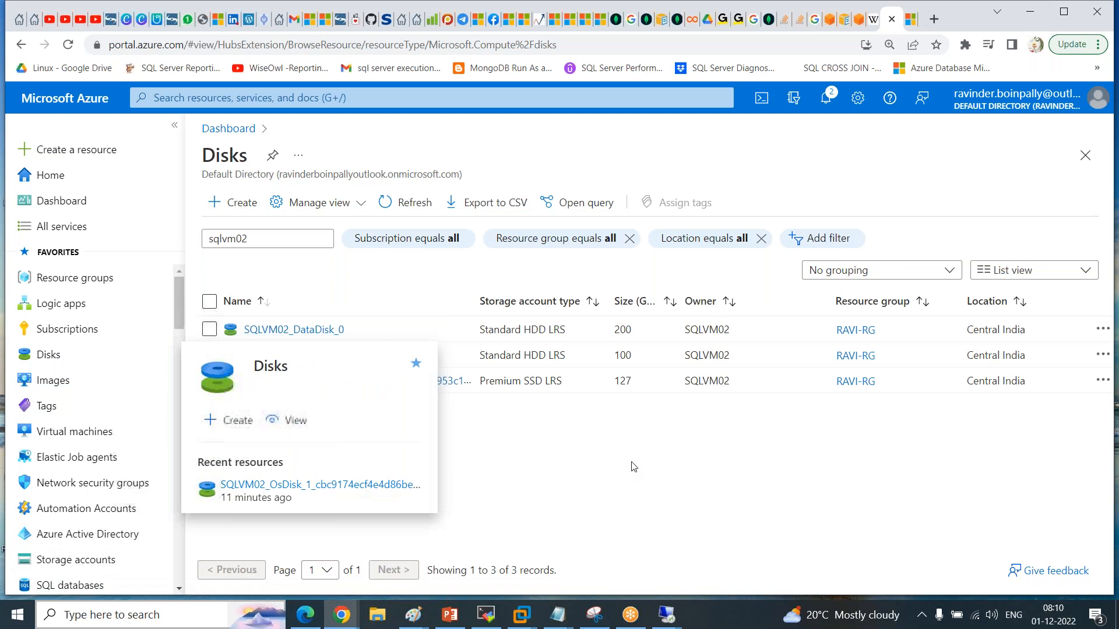
{"action": "left_click", "coordinate": [260, 244]}
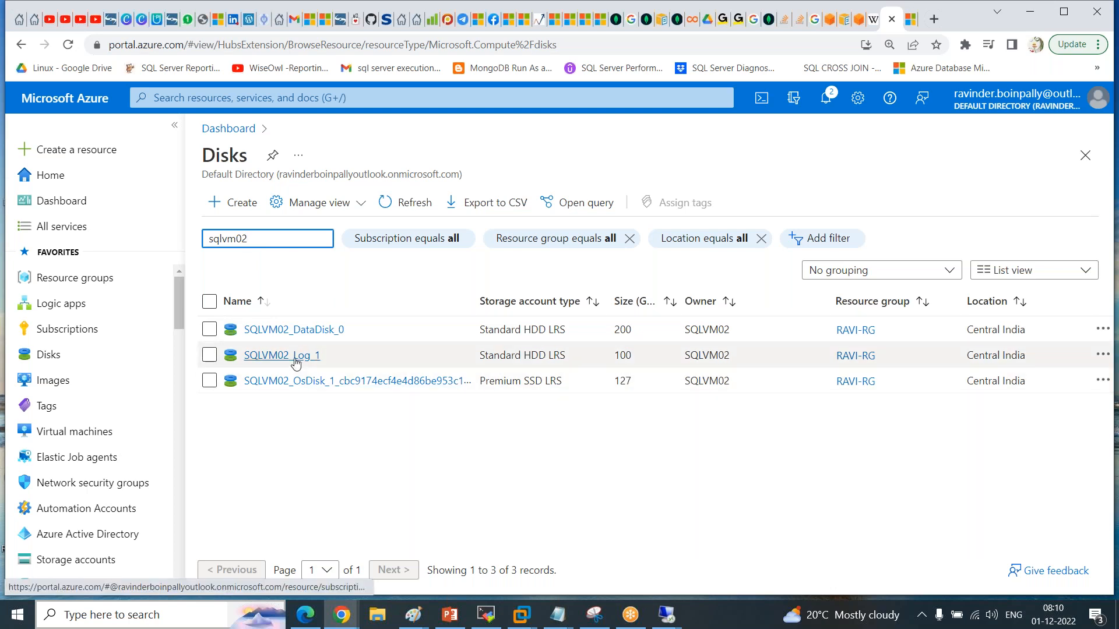
{"action": "left_click", "coordinate": [444, 491]}
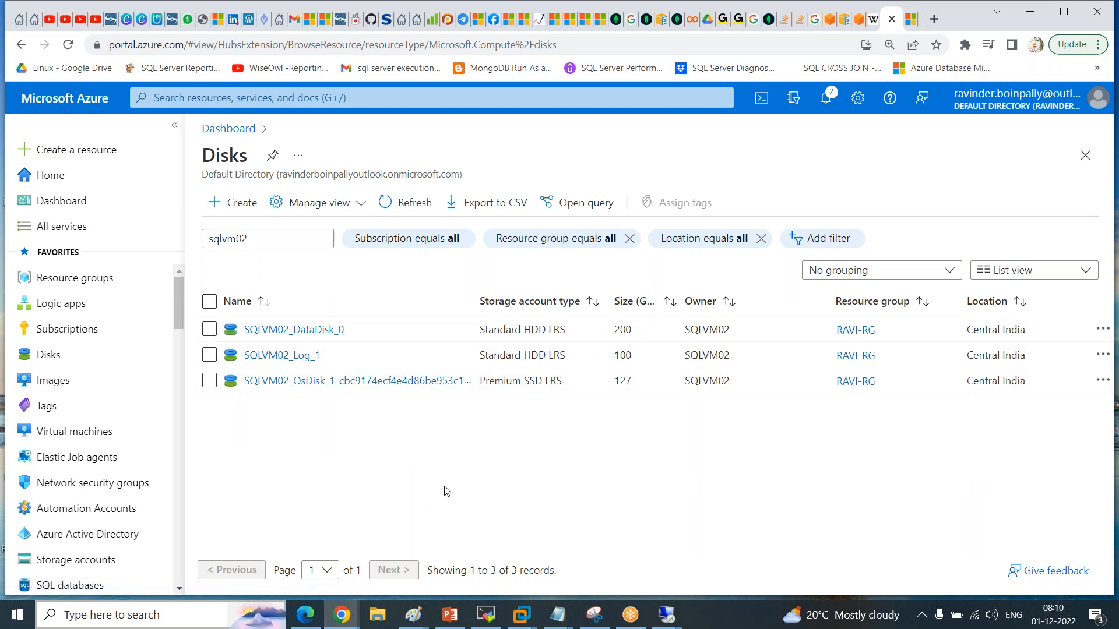
{"action": "mouse_move", "coordinate": [119, 343]}
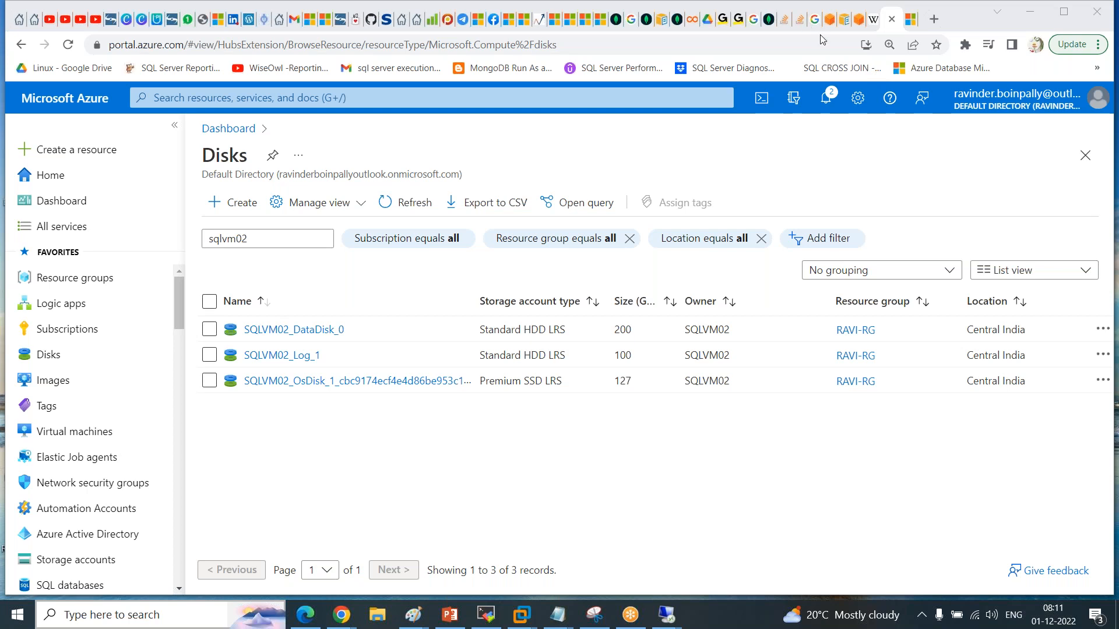
{"action": "left_click", "coordinate": [830, 511]}
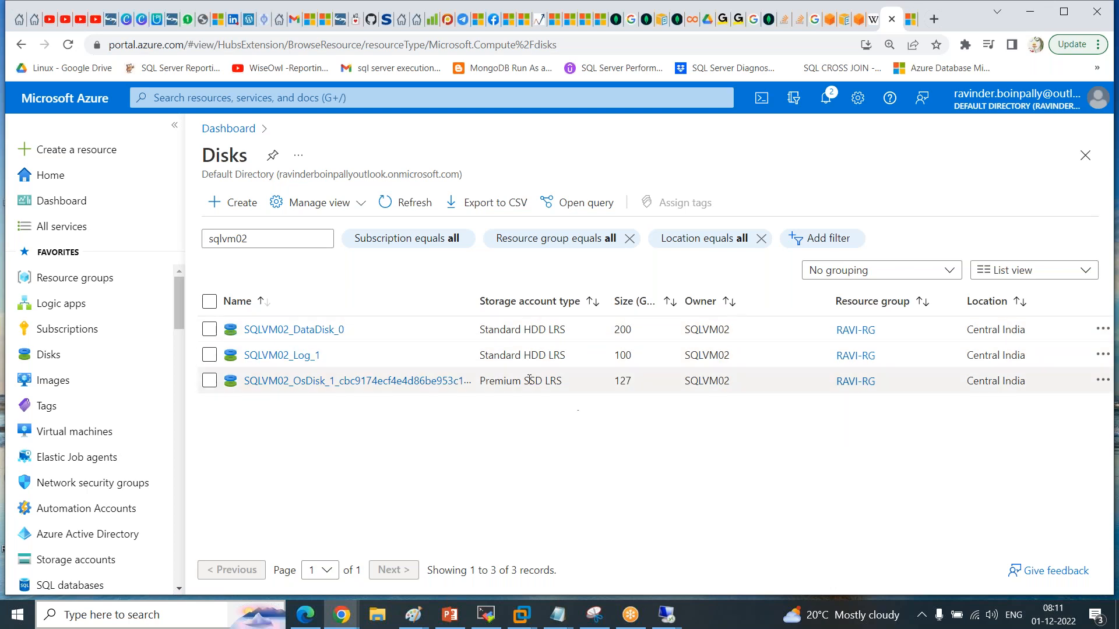
{"action": "left_click_drag", "start_coordinate": [249, 239], "coordinate": [198, 249]}
{"action": "key", "text": "BackSpace"}
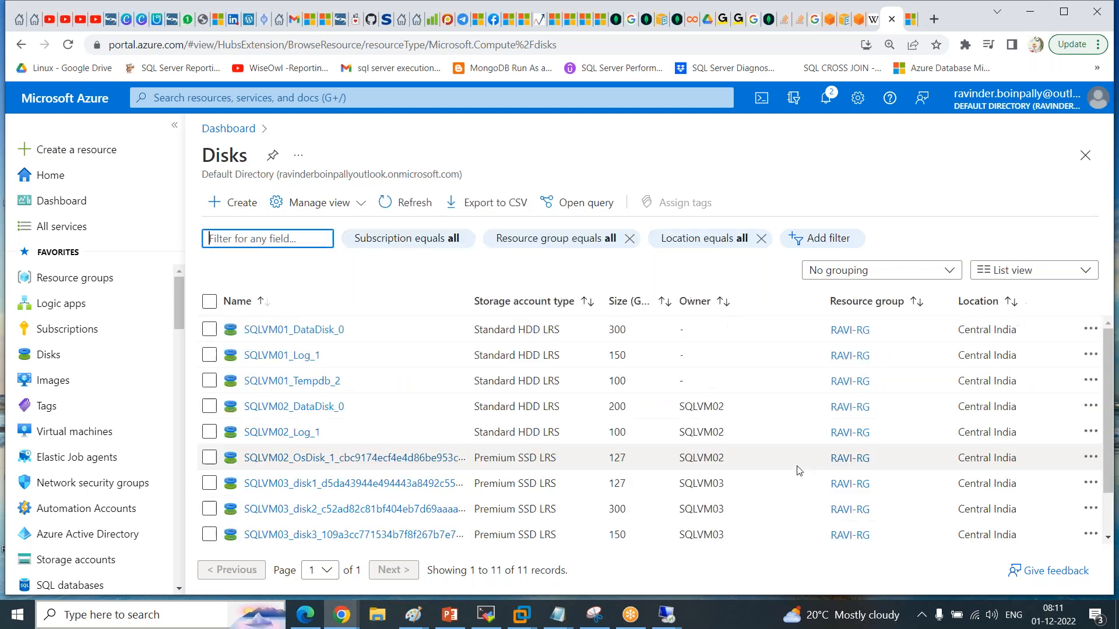
Sort the disks by Owner so the ownerless disks come first
{"action": "left_click", "coordinate": [723, 302]}
{"action": "left_click", "coordinate": [701, 309]}
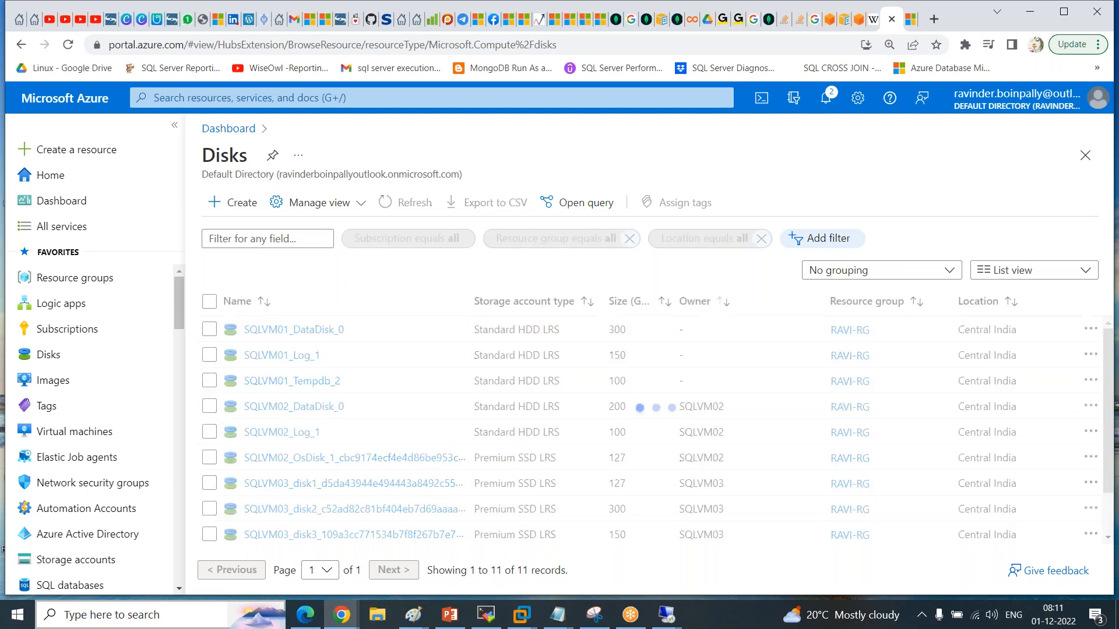
{"action": "left_click", "coordinate": [712, 309]}
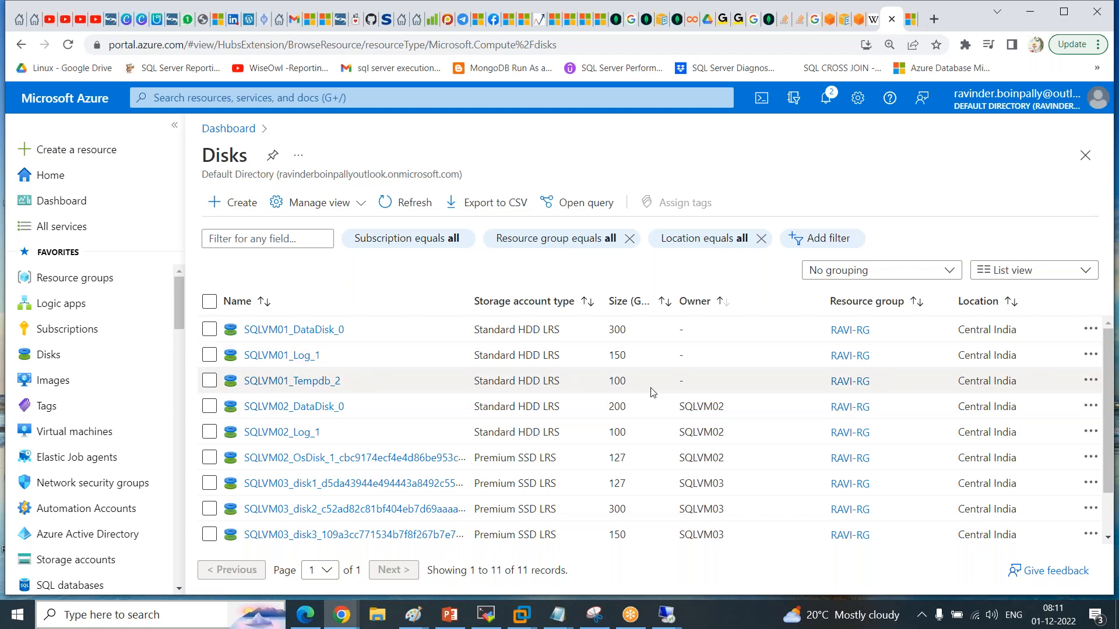
Select the ownerless SQLVM01_Tempdb_2, SQLVM01_Log_1 and SQLVM01_DataDisk_0 disks, then go to Virtual machines
{"action": "left_click", "coordinate": [209, 381]}
{"action": "left_click", "coordinate": [209, 355]}
{"action": "left_click", "coordinate": [209, 330]}
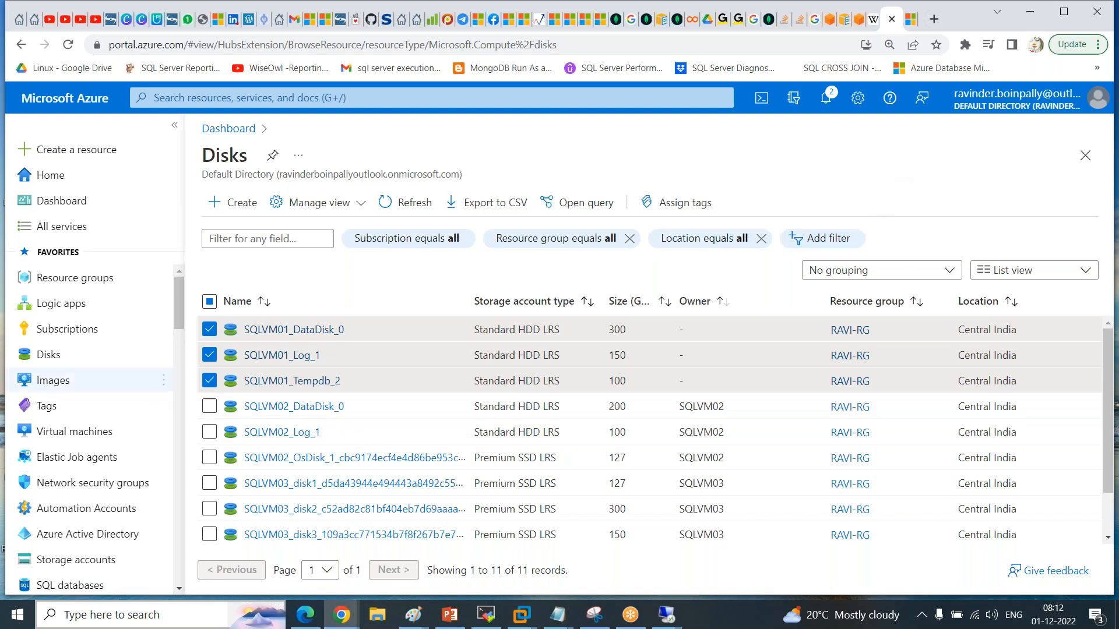
{"action": "left_click", "coordinate": [94, 435]}
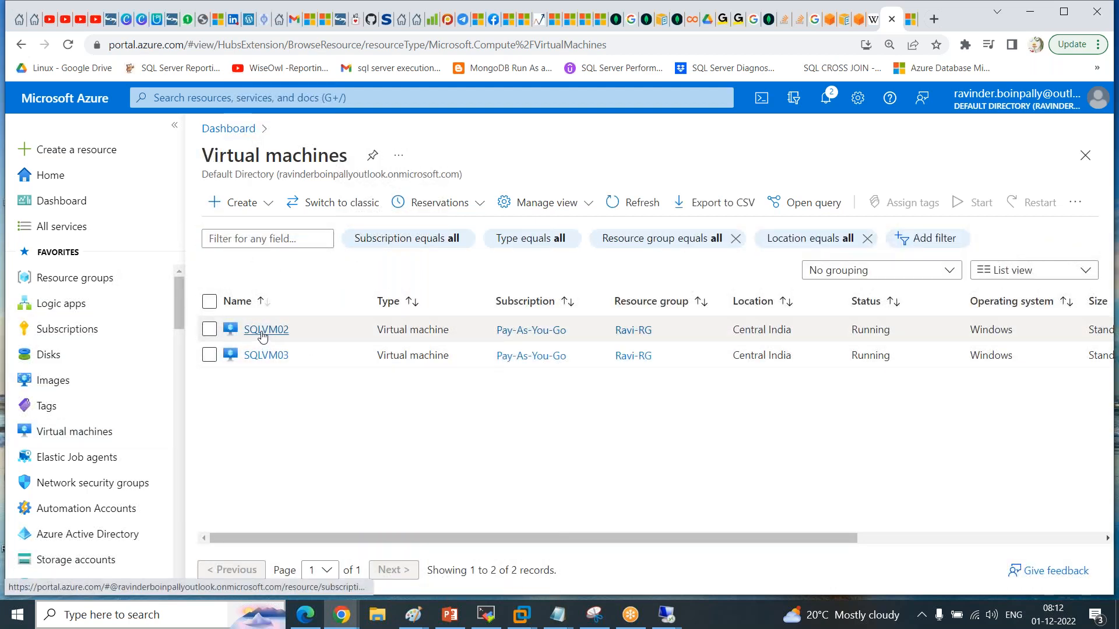
Open the SQLVM02 virtual machine's overview
{"action": "left_click", "coordinate": [263, 334]}
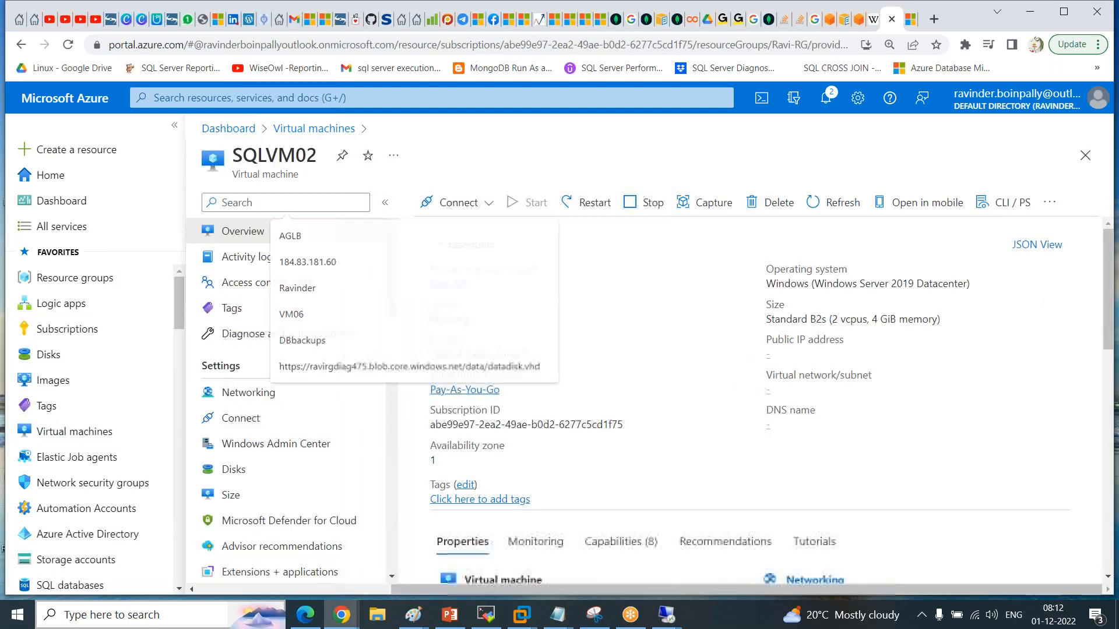
{"action": "scroll", "coordinate": [664, 293], "scroll_direction": "down", "scroll_amount": 3}
{"action": "scroll", "coordinate": [665, 293], "scroll_direction": "down", "scroll_amount": 2}
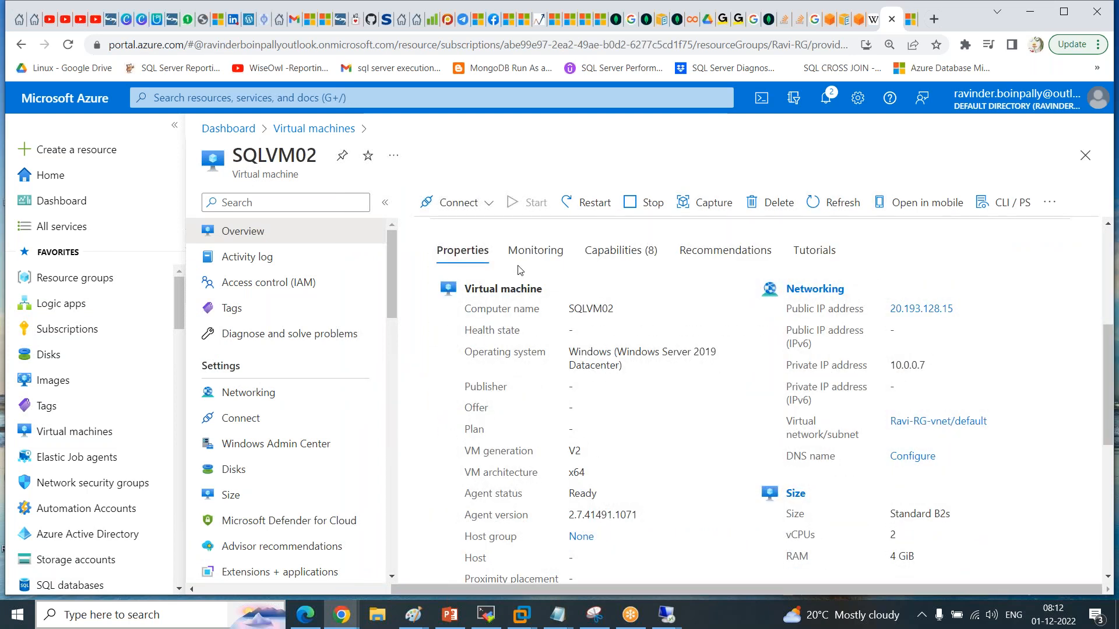
{"action": "scroll", "coordinate": [675, 419], "scroll_direction": "up", "scroll_amount": 3}
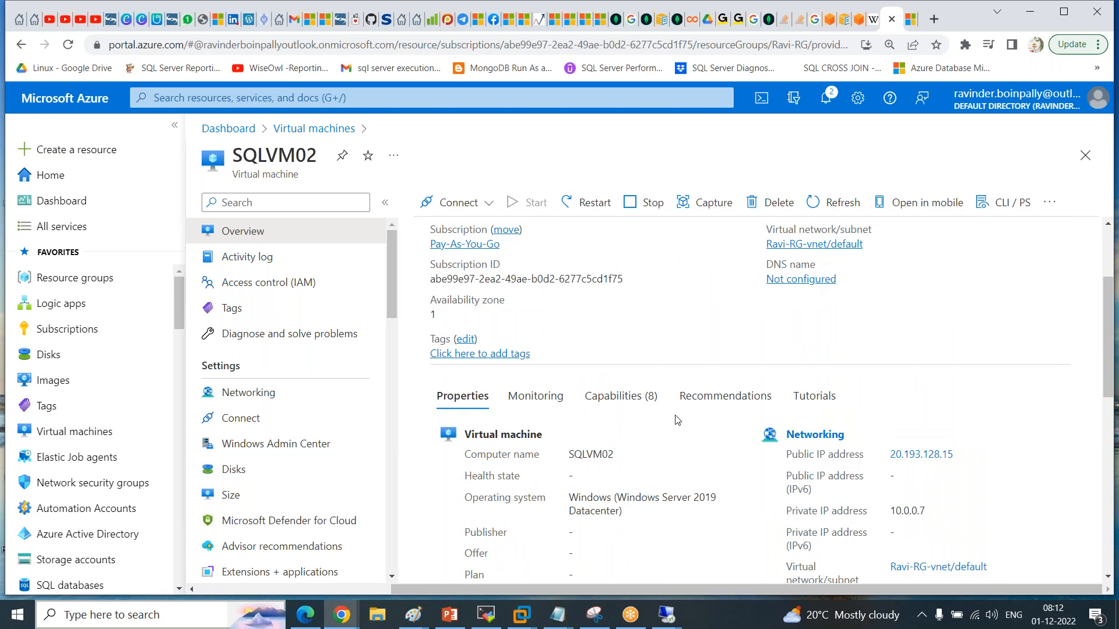
Review SQLVM02's Monitoring metrics, then view its disks: 127 GiB OS disk, 200 and 100 GiB data disks
{"action": "left_click", "coordinate": [520, 399]}
{"action": "scroll", "coordinate": [741, 364], "scroll_direction": "down", "scroll_amount": 5}
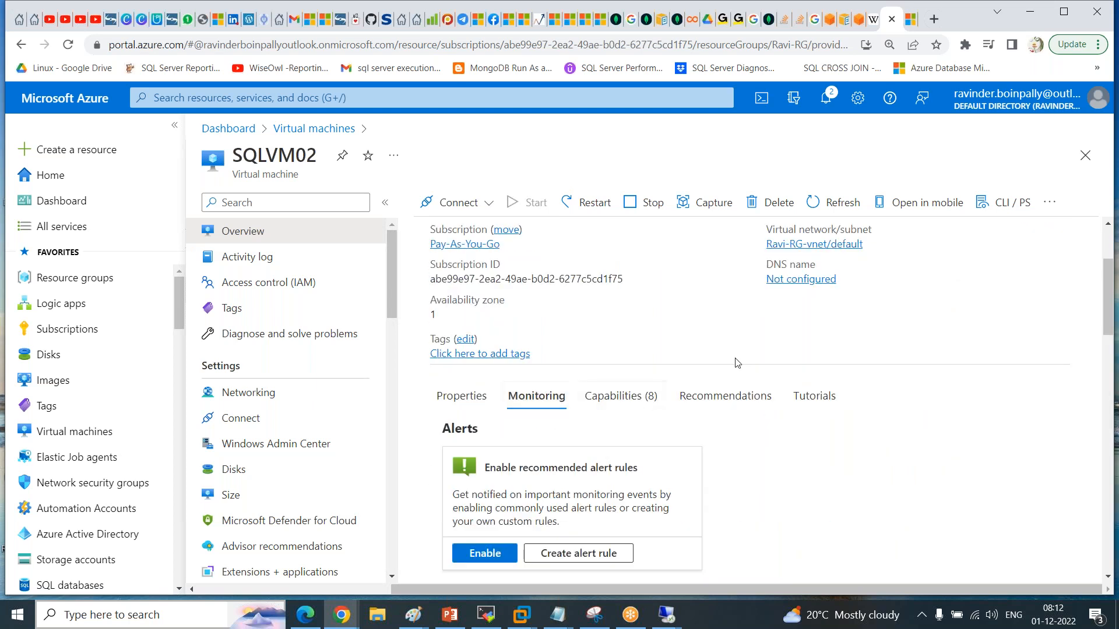
{"action": "scroll", "coordinate": [755, 366], "scroll_direction": "down", "scroll_amount": 3}
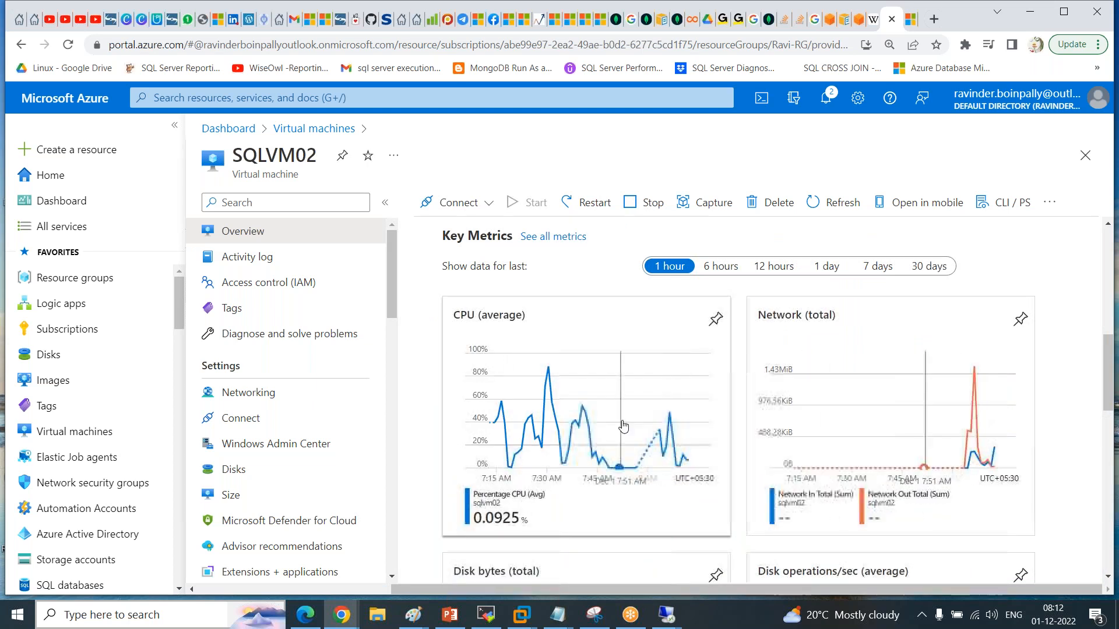
{"action": "scroll", "coordinate": [889, 434], "scroll_direction": "up", "scroll_amount": 1}
{"action": "scroll", "coordinate": [901, 428], "scroll_direction": "down", "scroll_amount": 2}
{"action": "scroll", "coordinate": [901, 428], "scroll_direction": "down", "scroll_amount": 4}
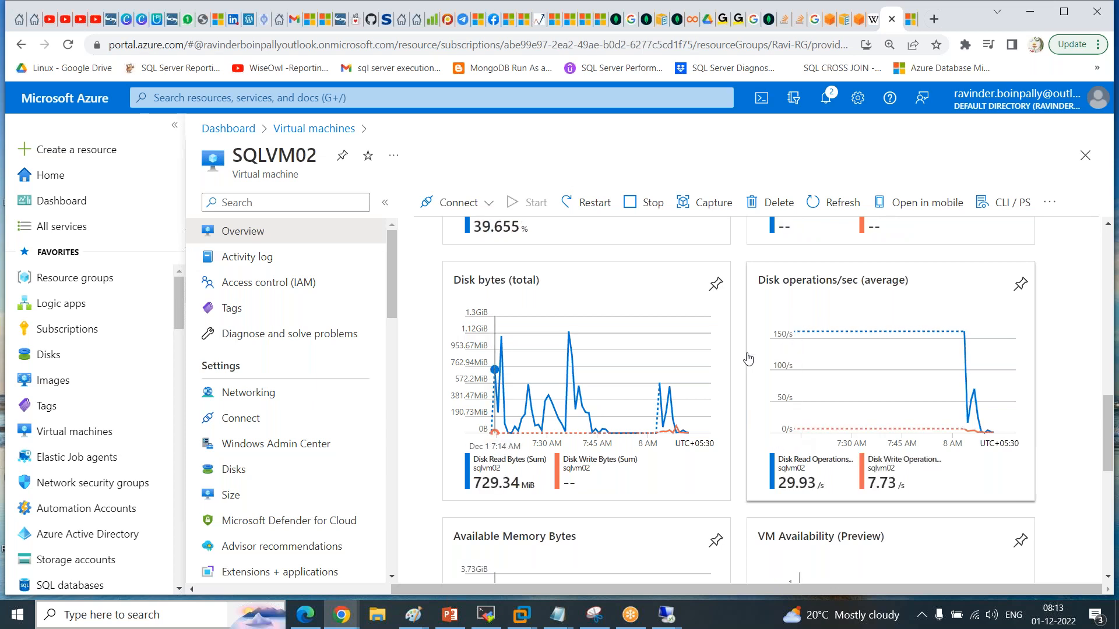
{"action": "left_click", "coordinate": [238, 477]}
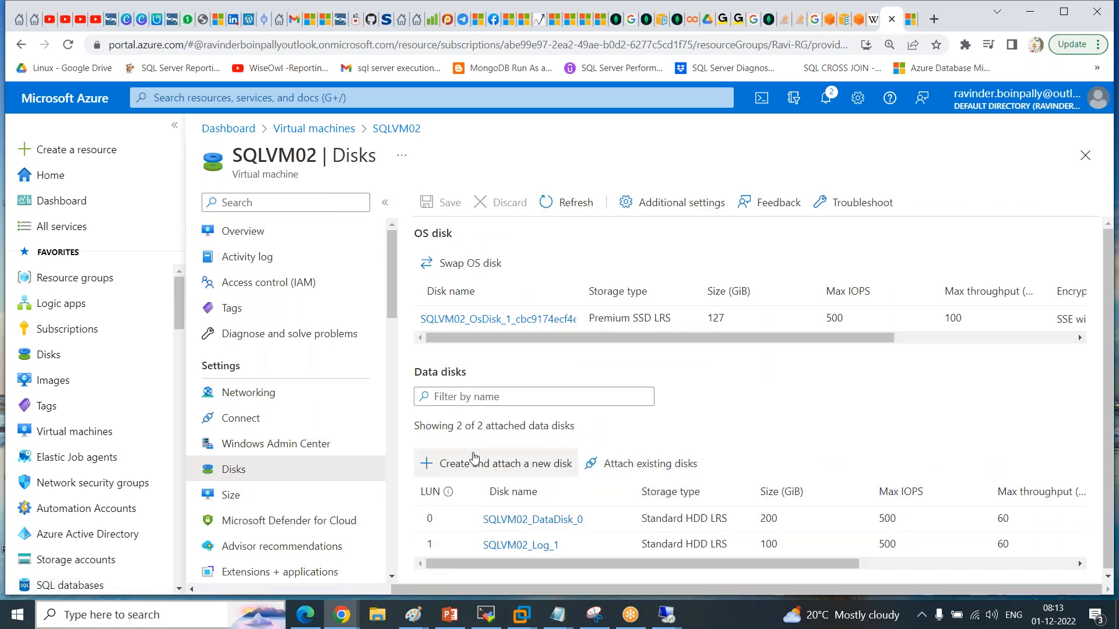
{"action": "left_click", "coordinate": [261, 238]}
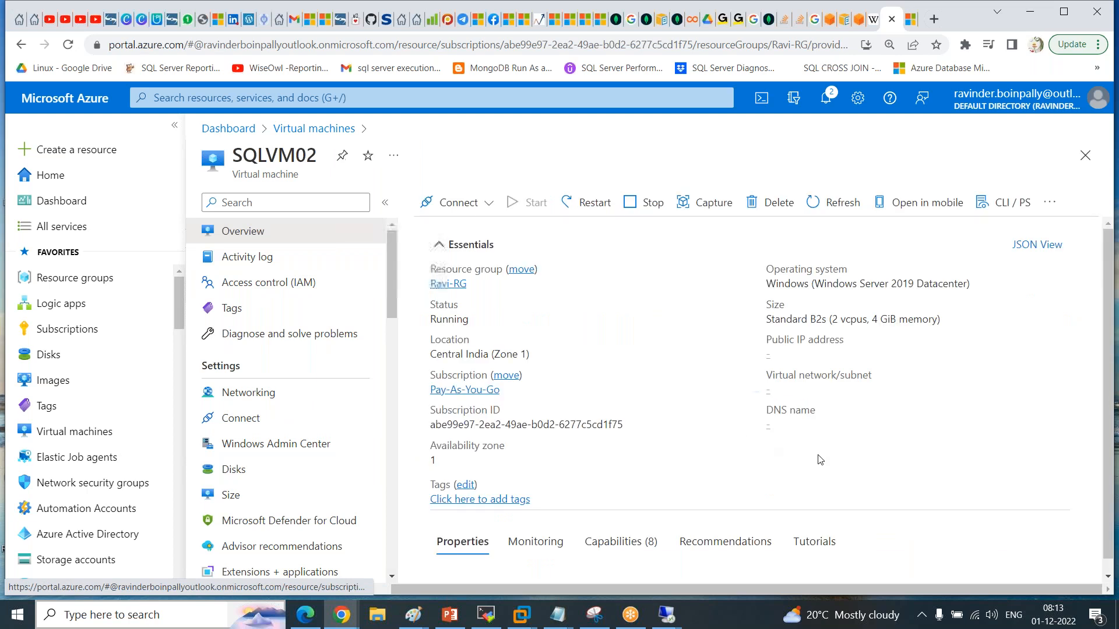
{"action": "scroll", "coordinate": [853, 440], "scroll_direction": "down", "scroll_amount": 4}
{"action": "left_click", "coordinate": [535, 323]}
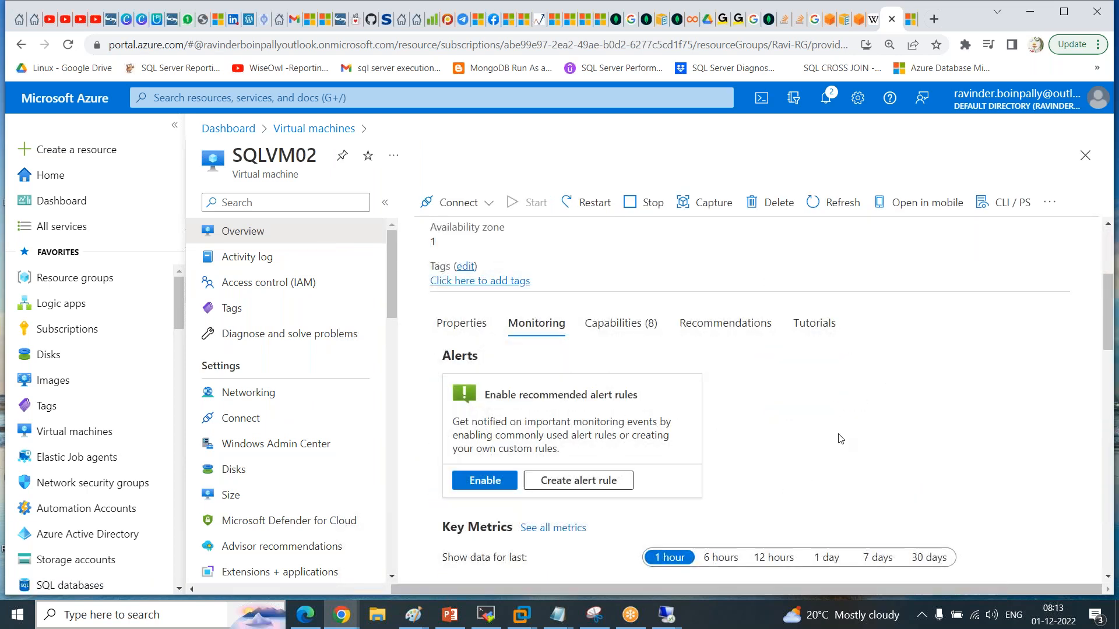
{"action": "scroll", "coordinate": [865, 431], "scroll_direction": "down", "scroll_amount": 7}
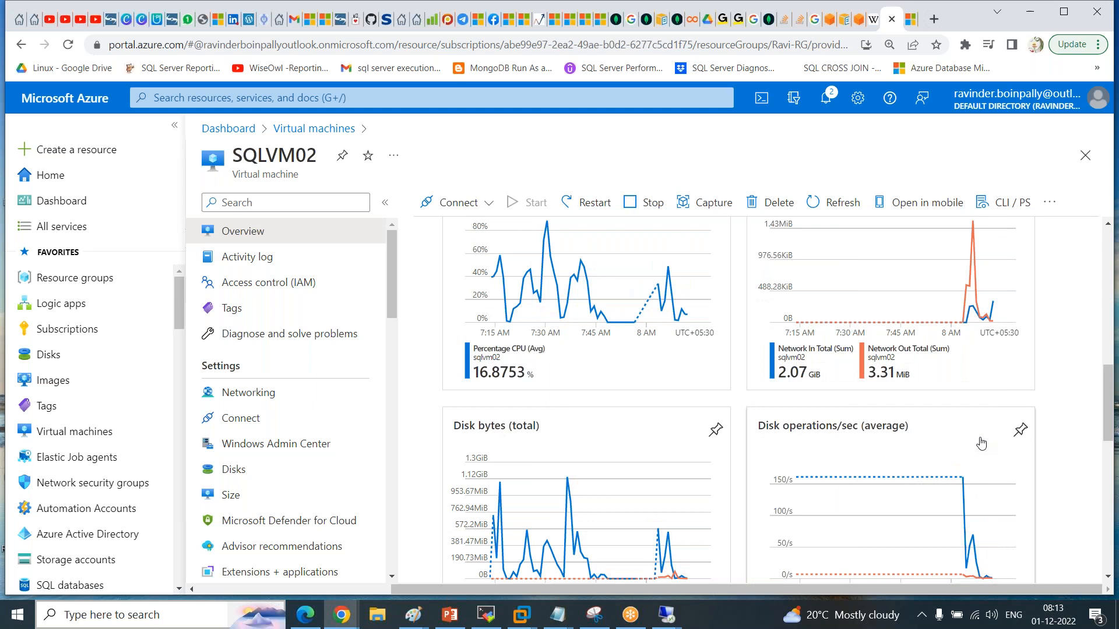
{"action": "scroll", "coordinate": [843, 439], "scroll_direction": "down", "scroll_amount": 1}
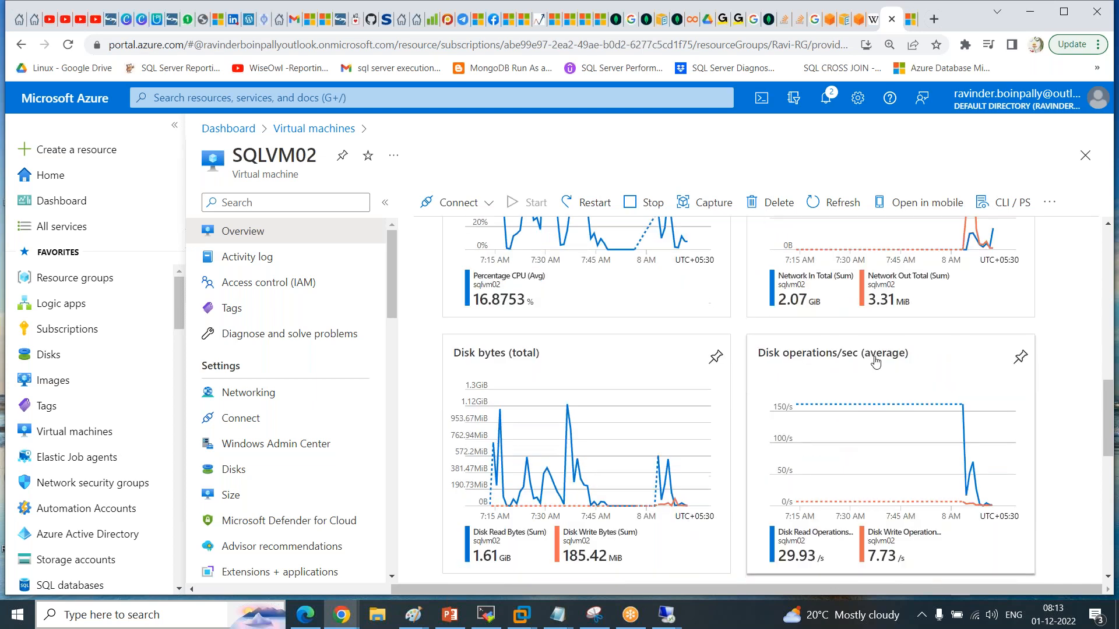
{"action": "left_click", "coordinate": [252, 472]}
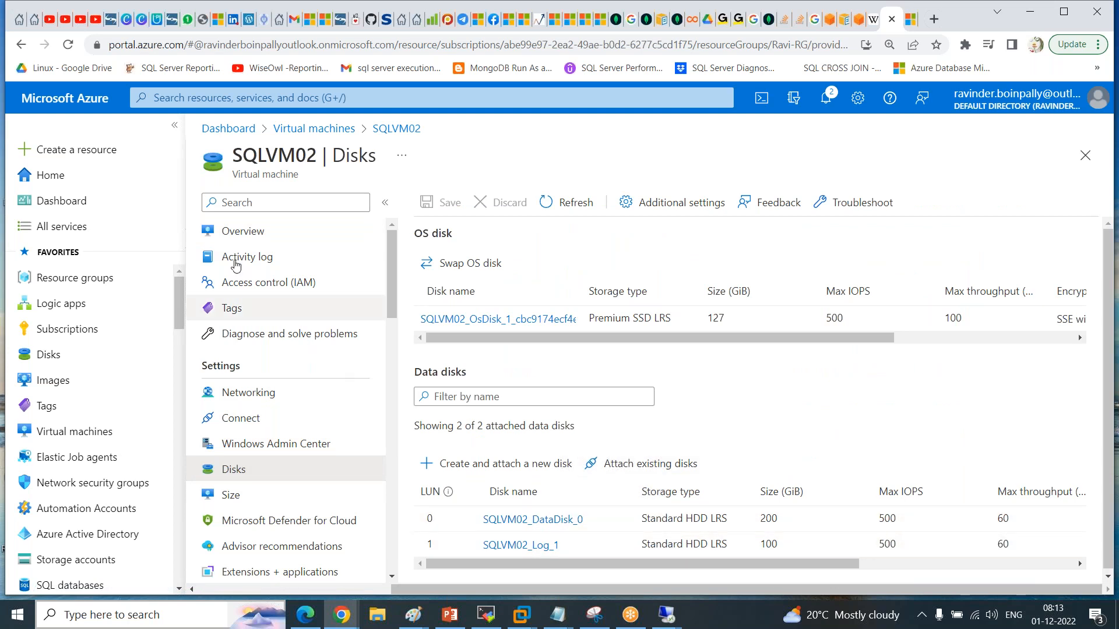
Return to SQLVM02's Overview and scroll its Monitoring charts down to 1.89 GiB available memory and VM availability
{"action": "left_click", "coordinate": [233, 232]}
{"action": "scroll", "coordinate": [757, 437], "scroll_direction": "down", "scroll_amount": 3}
{"action": "left_click", "coordinate": [539, 396]}
{"action": "scroll", "coordinate": [932, 436], "scroll_direction": "down", "scroll_amount": 3}
{"action": "scroll", "coordinate": [951, 436], "scroll_direction": "down", "scroll_amount": 5}
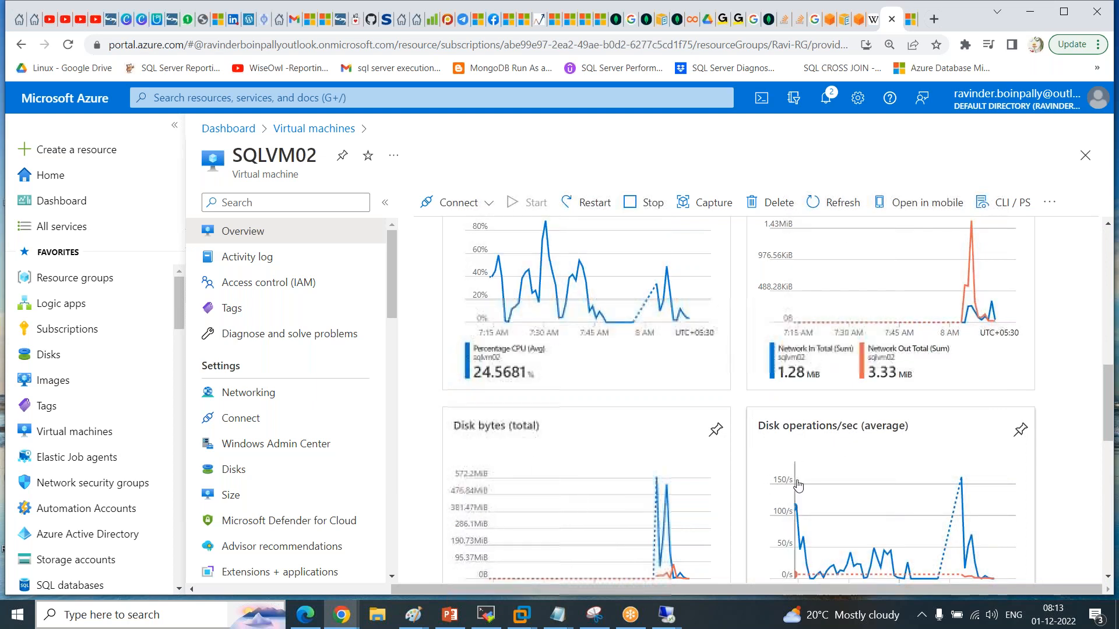
{"action": "scroll", "coordinate": [794, 481], "scroll_direction": "down", "scroll_amount": 1}
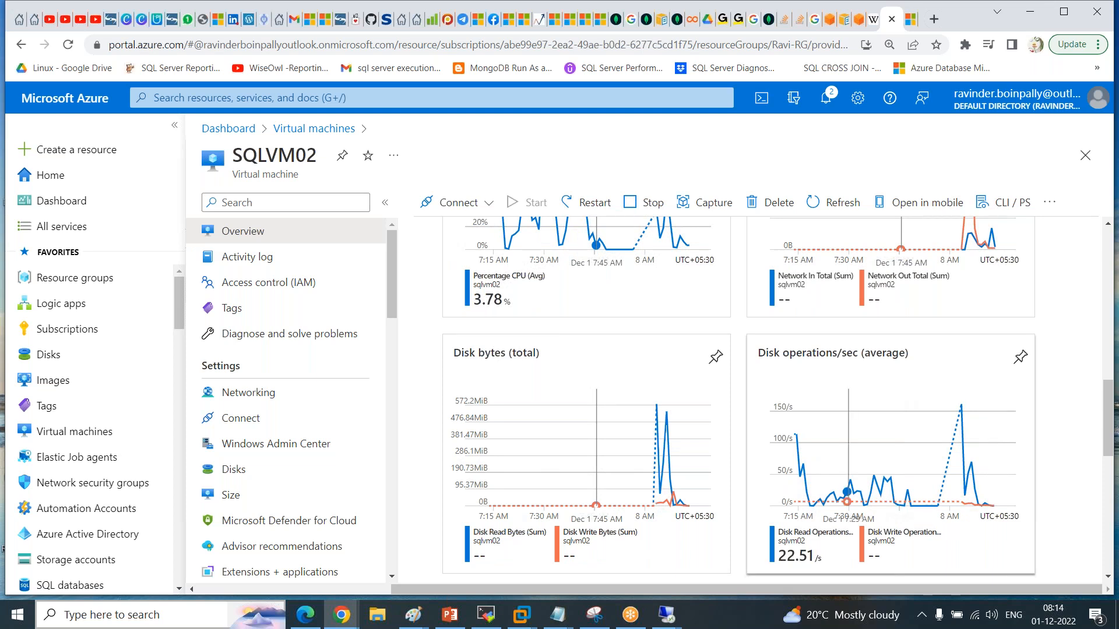
{"action": "scroll", "coordinate": [468, 352], "scroll_direction": "down", "scroll_amount": 7}
{"action": "scroll", "coordinate": [468, 351], "scroll_direction": "up", "scroll_amount": 2}
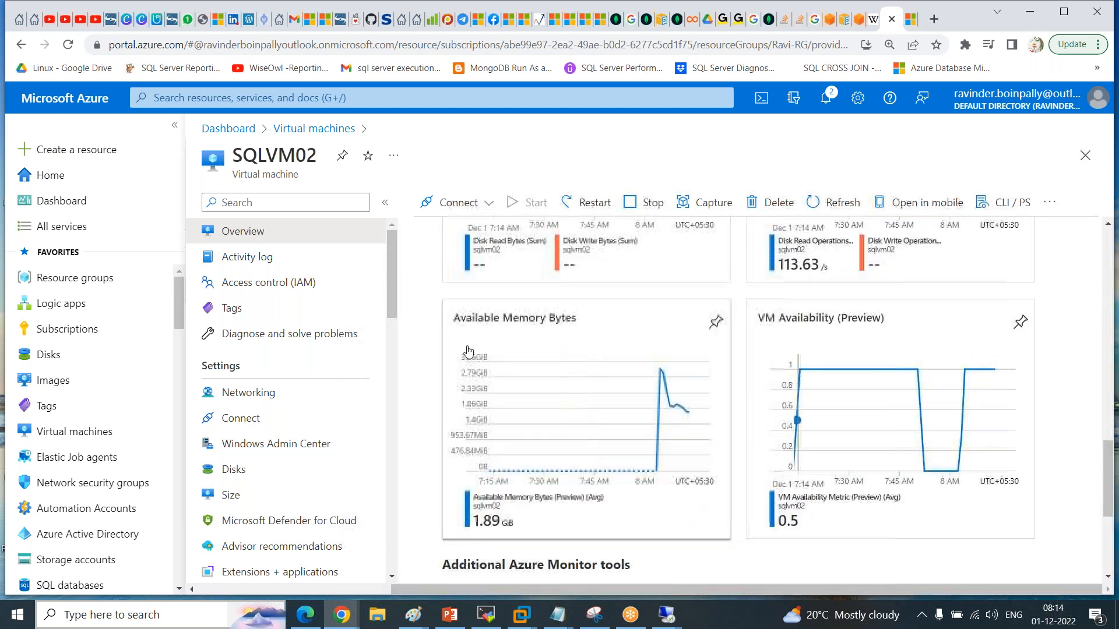
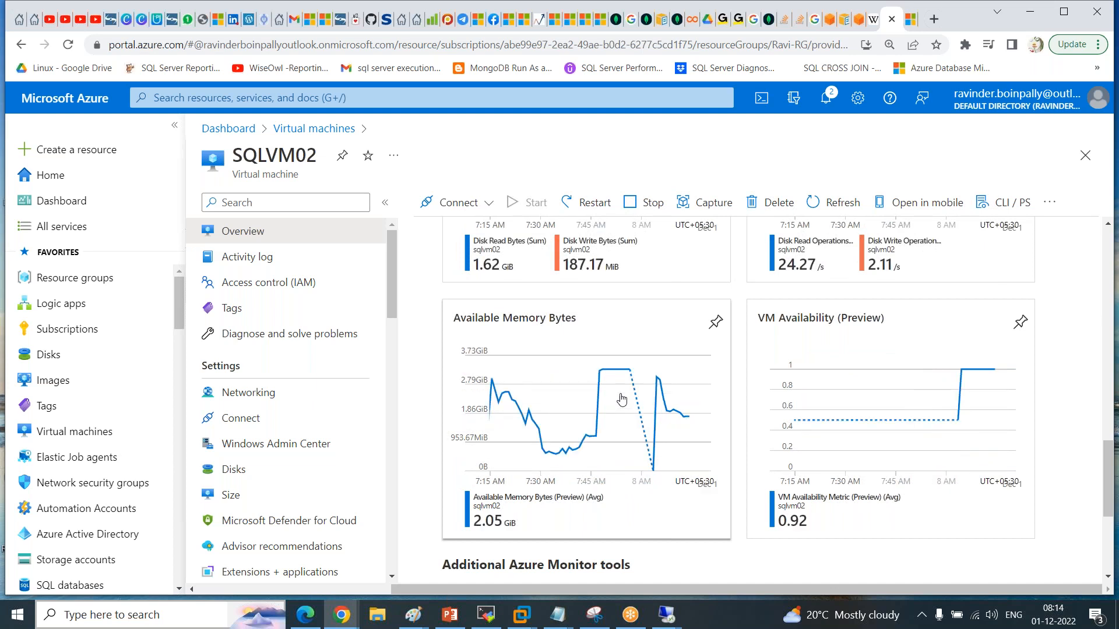
Switch SQLVM02's key metrics to 30 days, showing 14.3402% average CPU and 1.37/3.44 MiB network
{"action": "scroll", "coordinate": [619, 373], "scroll_direction": "down", "scroll_amount": 3}
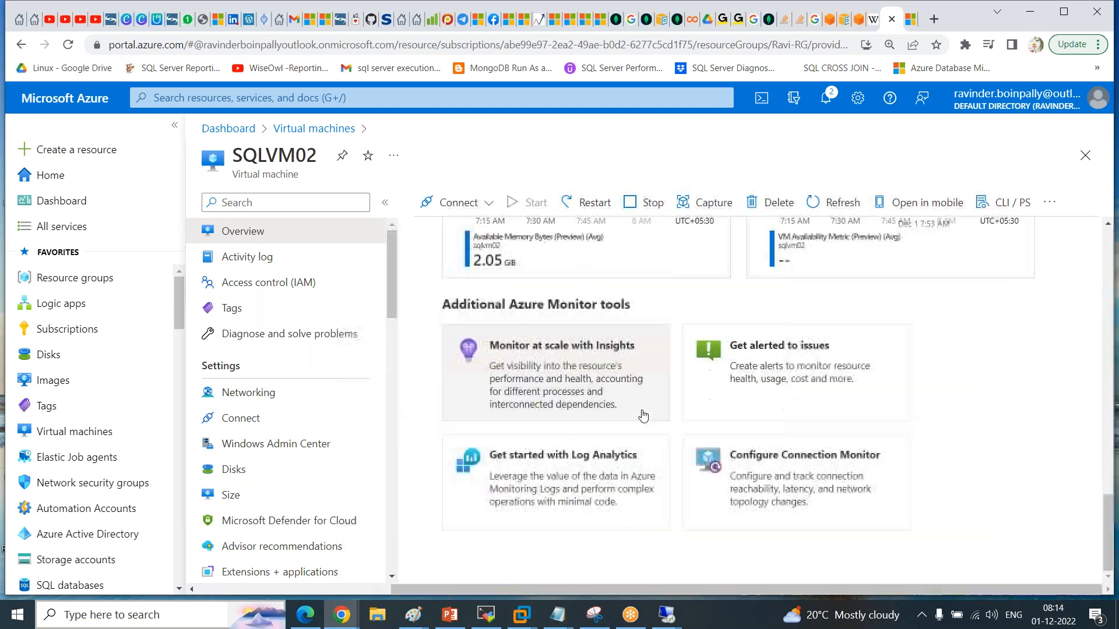
{"action": "scroll", "coordinate": [885, 477], "scroll_direction": "up", "scroll_amount": 2}
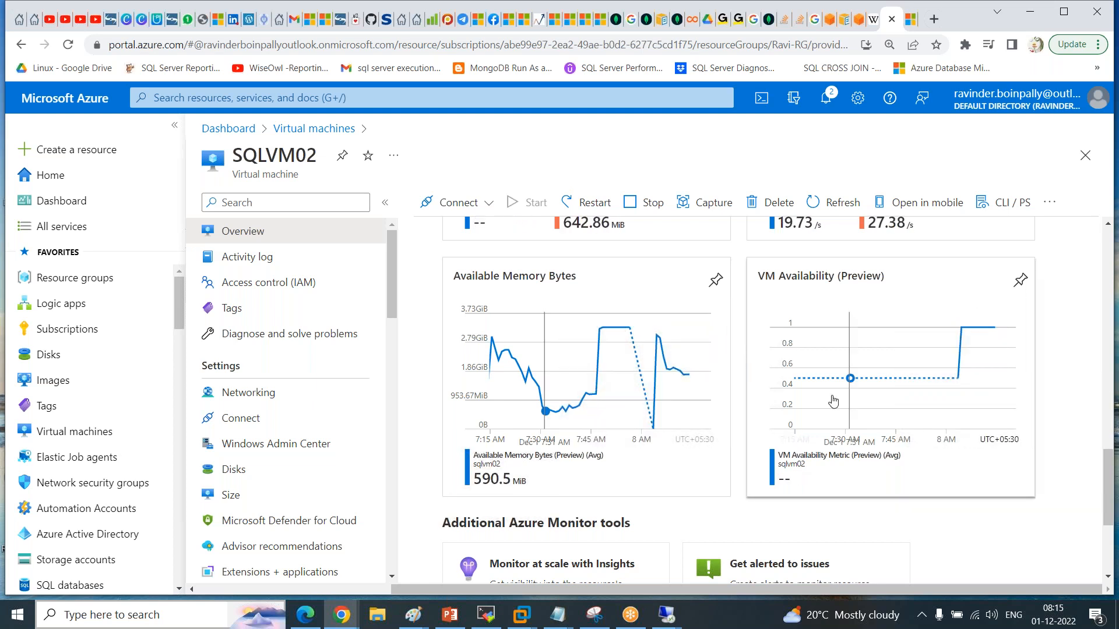
{"action": "scroll", "coordinate": [758, 350], "scroll_direction": "up", "scroll_amount": 10}
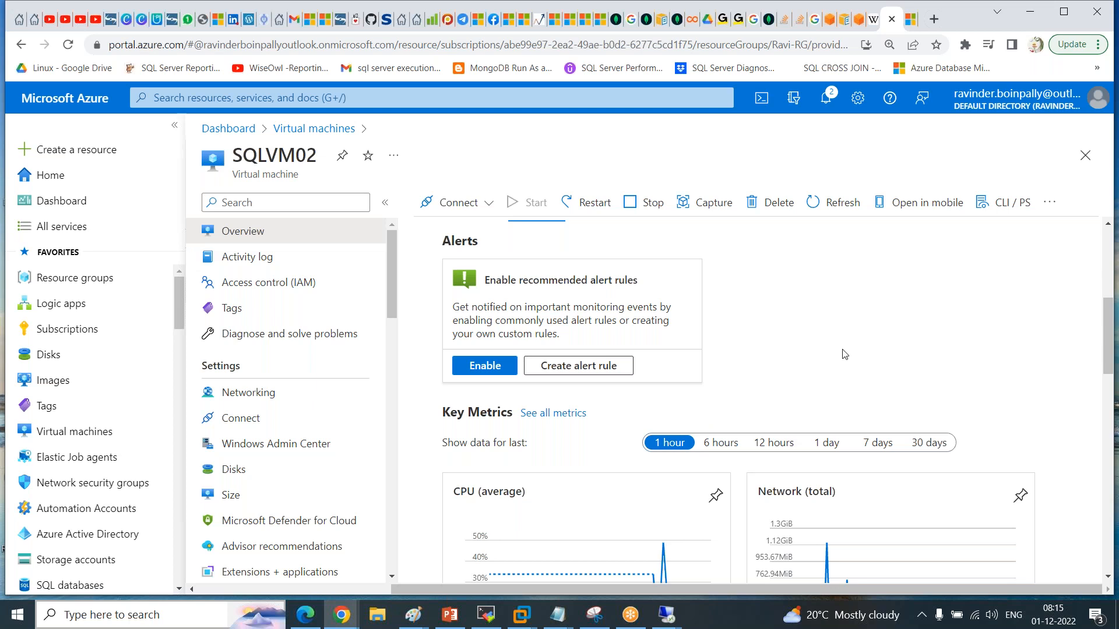
{"action": "scroll", "coordinate": [851, 353], "scroll_direction": "down", "scroll_amount": 4}
{"action": "scroll", "coordinate": [863, 350], "scroll_direction": "up", "scroll_amount": 1}
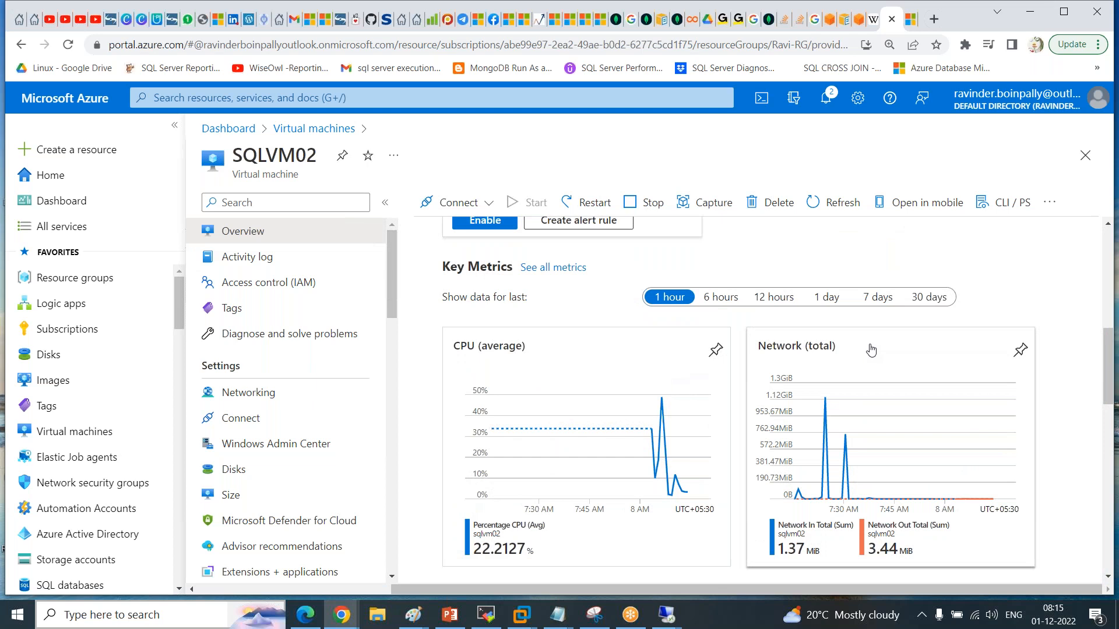
{"action": "scroll", "coordinate": [621, 405], "scroll_direction": "up", "scroll_amount": 3}
{"action": "scroll", "coordinate": [622, 404], "scroll_direction": "down", "scroll_amount": 3}
{"action": "scroll", "coordinate": [589, 438], "scroll_direction": "down", "scroll_amount": 3}
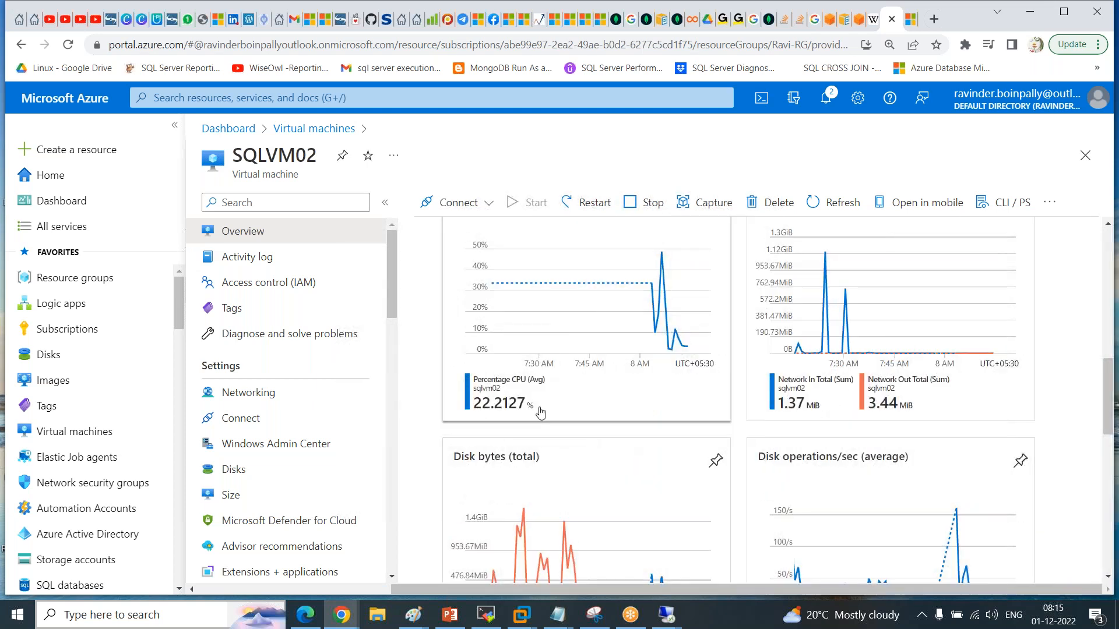
{"action": "scroll", "coordinate": [539, 367], "scroll_direction": "up", "scroll_amount": 2}
{"action": "scroll", "coordinate": [628, 405], "scroll_direction": "up", "scroll_amount": 1}
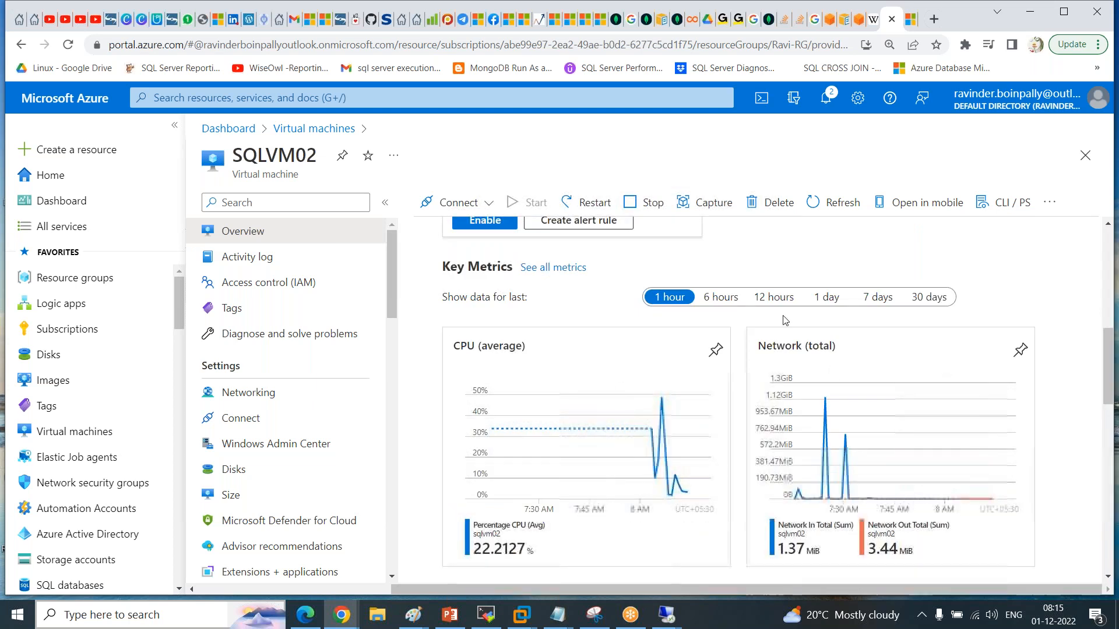
{"action": "left_click", "coordinate": [926, 298]}
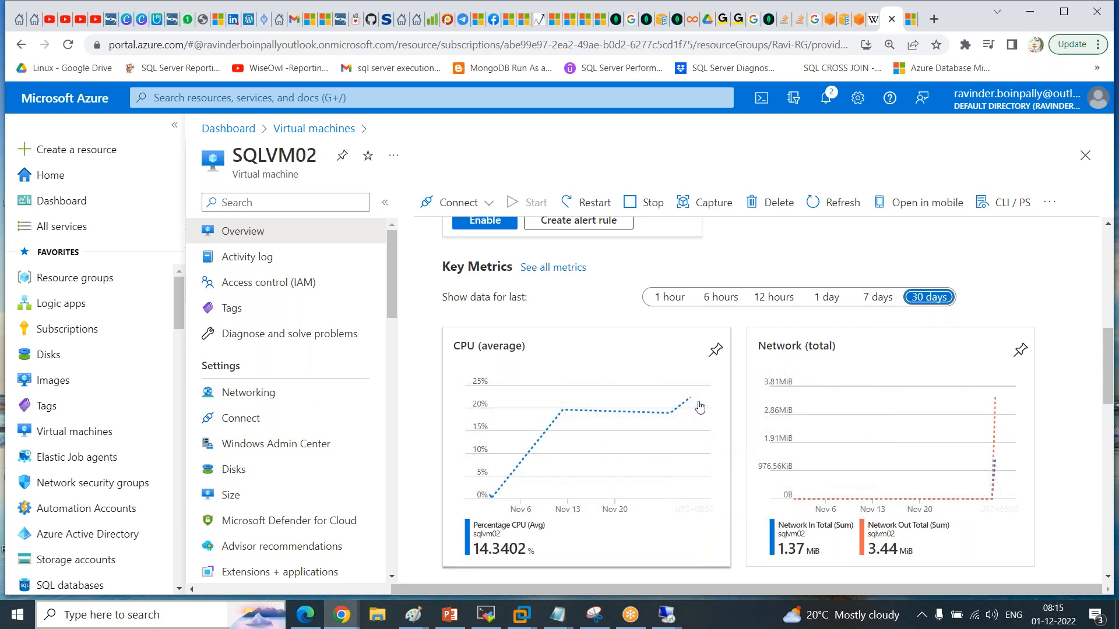
Review the 30-day charts, then open SQLVM02's Disks: 127 GiB OS disk, 200 and 100 GiB data disks
{"action": "scroll", "coordinate": [901, 445], "scroll_direction": "down", "scroll_amount": 10}
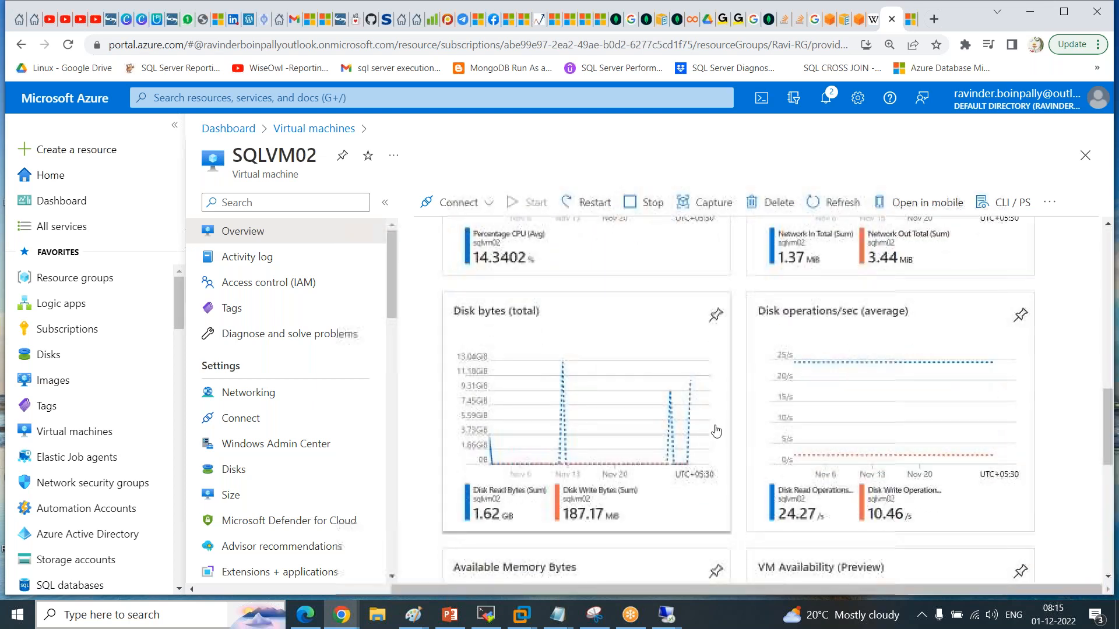
{"action": "scroll", "coordinate": [854, 425], "scroll_direction": "up", "scroll_amount": 10}
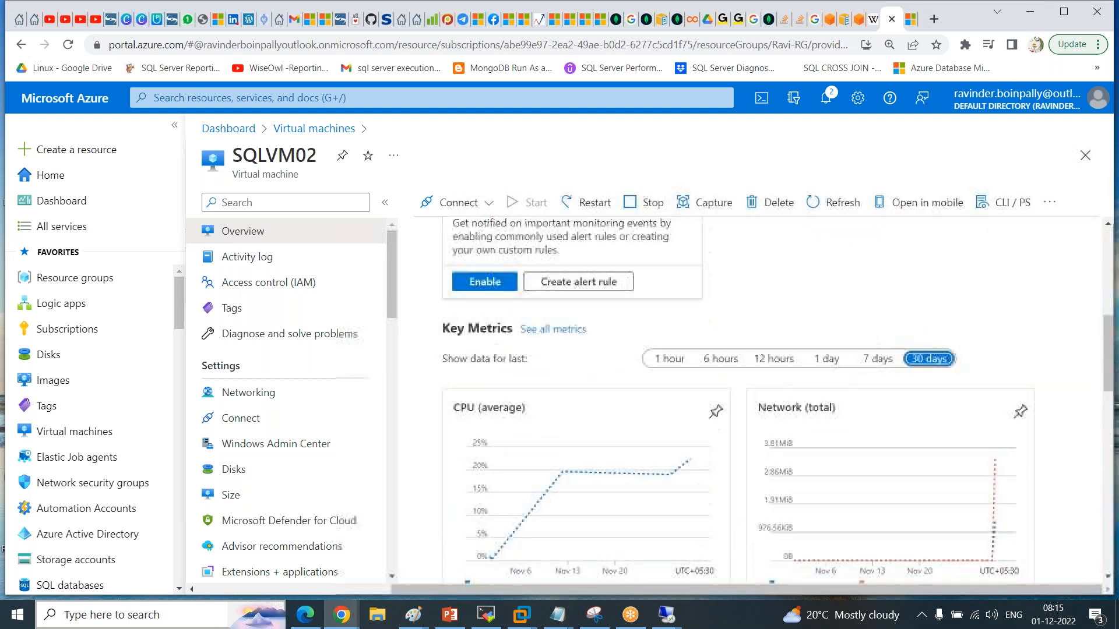
{"action": "scroll", "coordinate": [671, 418], "scroll_direction": "down", "scroll_amount": 6}
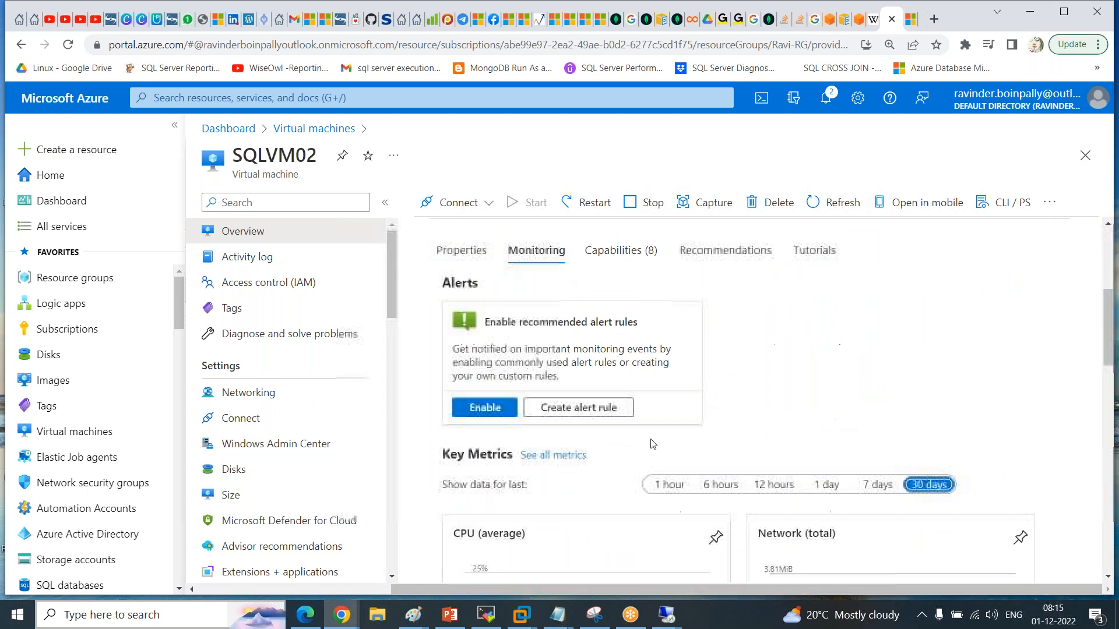
{"action": "scroll", "coordinate": [616, 453], "scroll_direction": "up", "scroll_amount": 2}
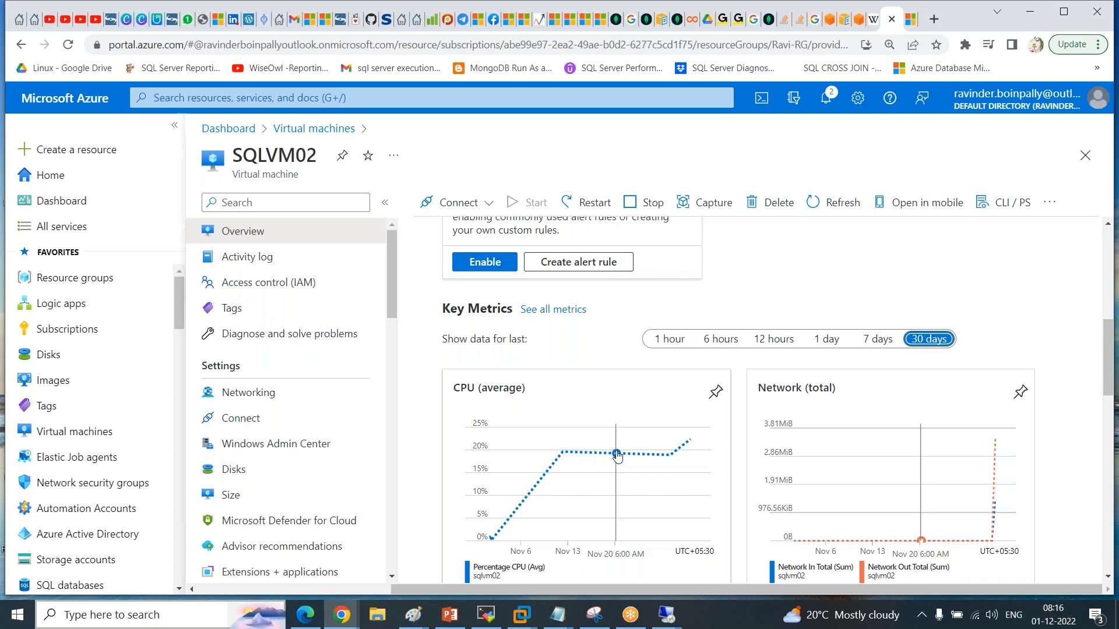
{"action": "left_click", "coordinate": [239, 475]}
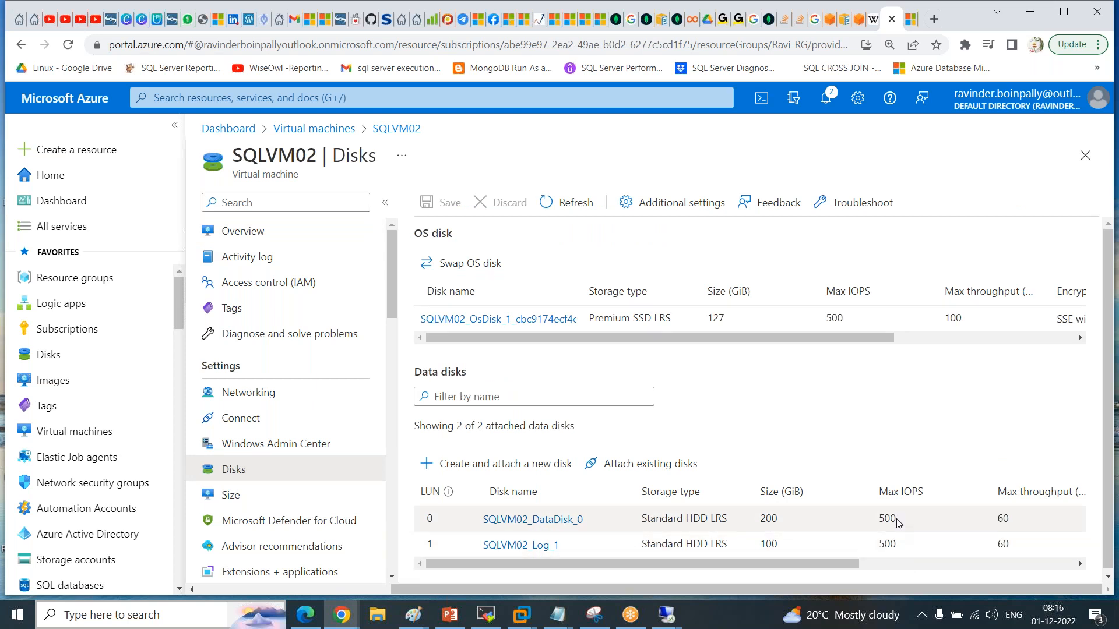
Return to SQLVM02's Overview: Windows Server 2019 Datacenter, Standard B2s, Central India
{"action": "scroll", "coordinate": [898, 523], "scroll_direction": "down", "scroll_amount": 1}
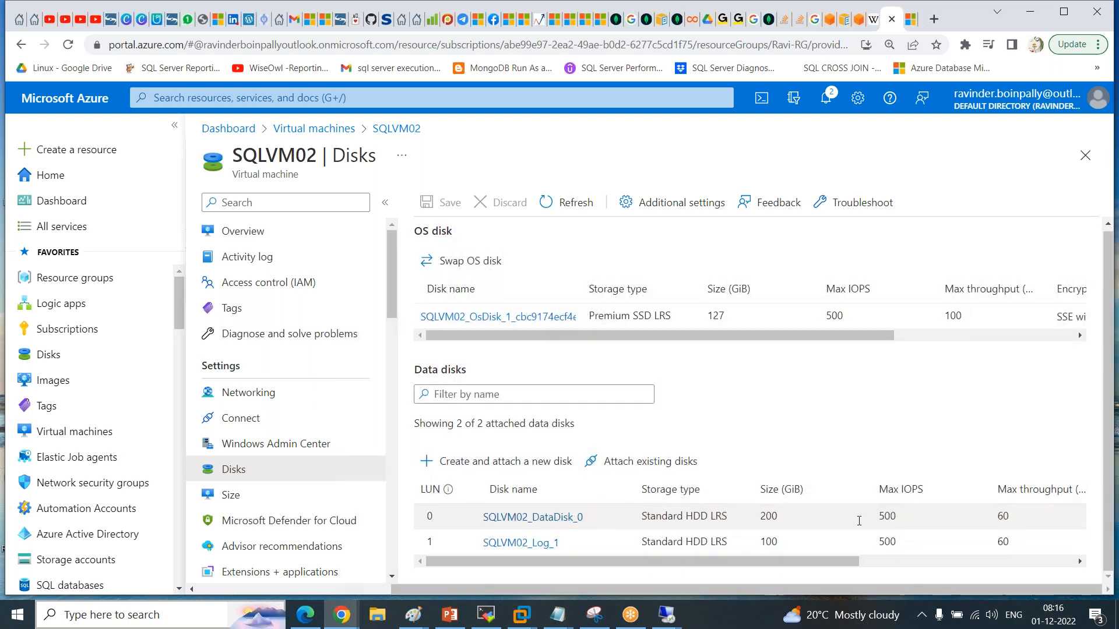
{"action": "left_click", "coordinate": [243, 231]}
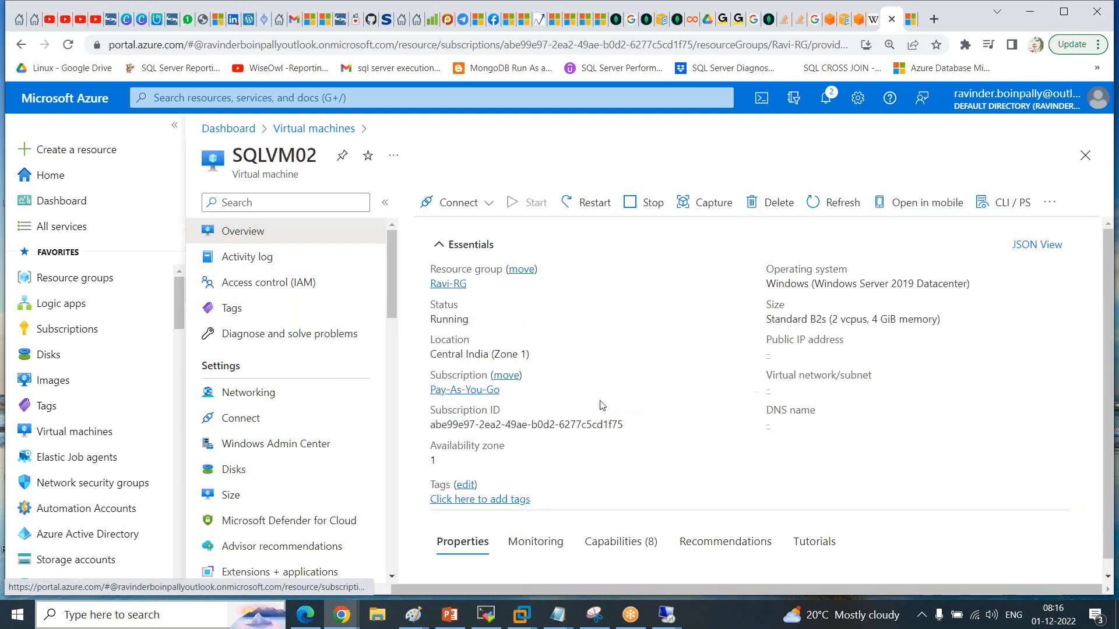
Show SQLVM02's Monitoring charts for the last hour, with CPU averaging 21.7519%
{"action": "scroll", "coordinate": [685, 376], "scroll_direction": "down", "scroll_amount": 10}
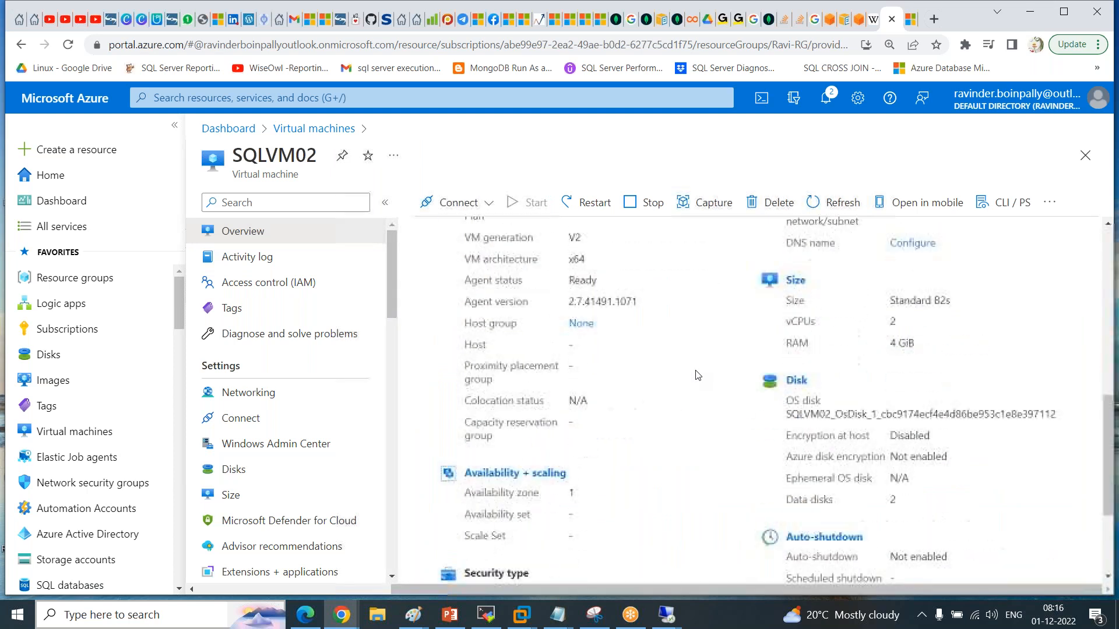
{"action": "scroll", "coordinate": [690, 419], "scroll_direction": "up", "scroll_amount": 4}
{"action": "left_click", "coordinate": [536, 250]}
{"action": "scroll", "coordinate": [956, 443], "scroll_direction": "down", "scroll_amount": 5}
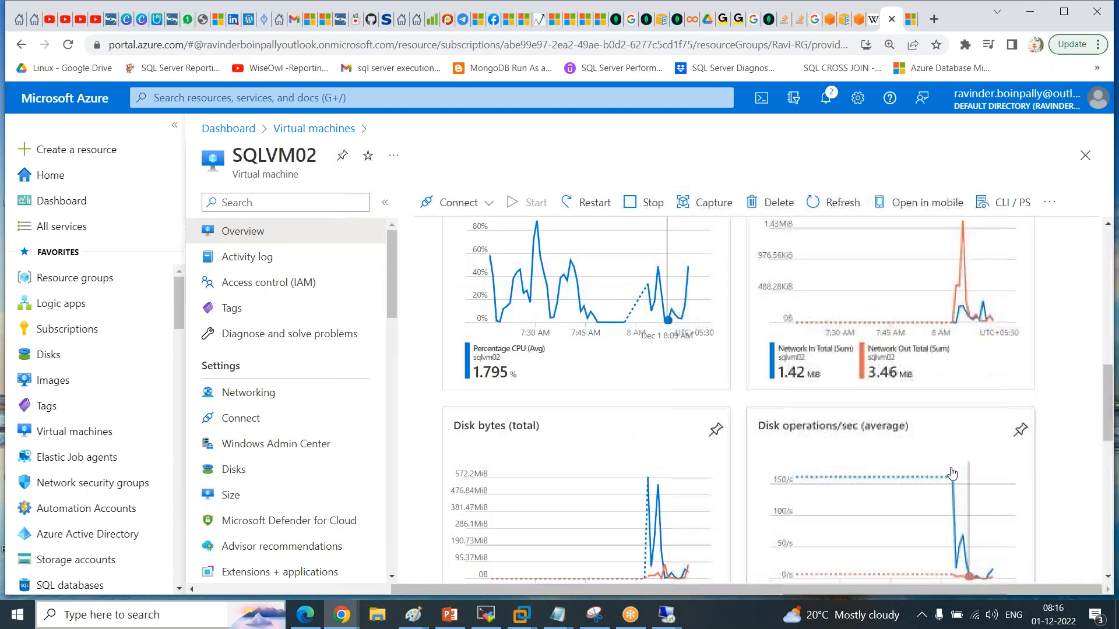
{"action": "scroll", "coordinate": [952, 473], "scroll_direction": "down", "scroll_amount": 3}
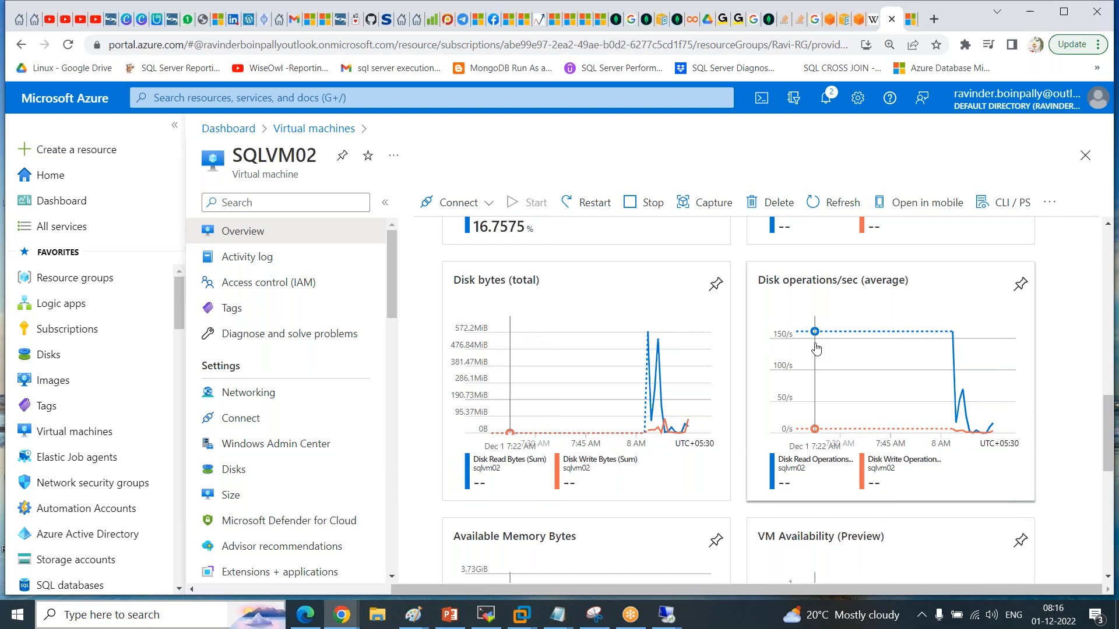
{"action": "scroll", "coordinate": [583, 373], "scroll_direction": "up", "scroll_amount": 5}
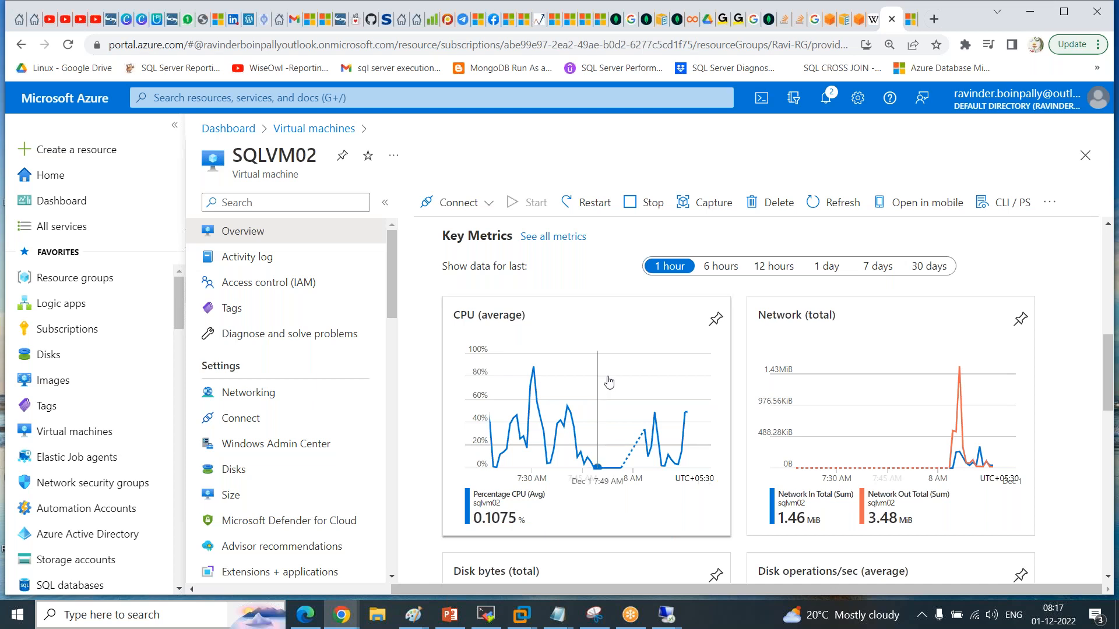
{"action": "scroll", "coordinate": [607, 375], "scroll_direction": "down", "scroll_amount": 2}
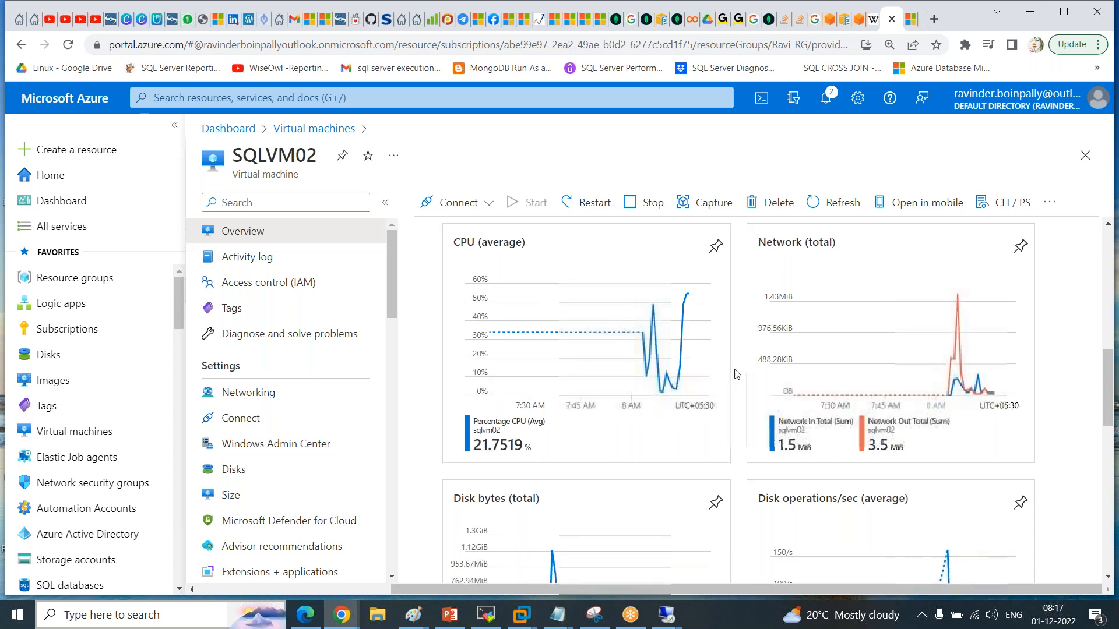
{"action": "scroll", "coordinate": [741, 379], "scroll_direction": "down", "scroll_amount": 3}
{"action": "scroll", "coordinate": [600, 387], "scroll_direction": "down", "scroll_amount": 5}
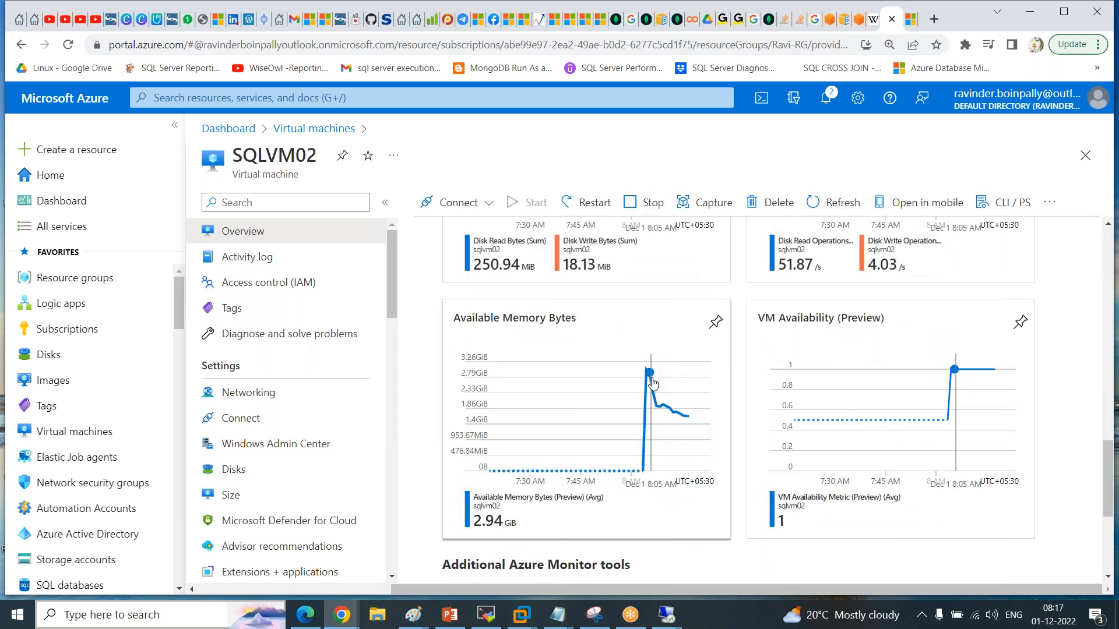
{"action": "scroll", "coordinate": [653, 384], "scroll_direction": "down", "scroll_amount": 4}
{"action": "scroll", "coordinate": [653, 383], "scroll_direction": "up", "scroll_amount": 15}
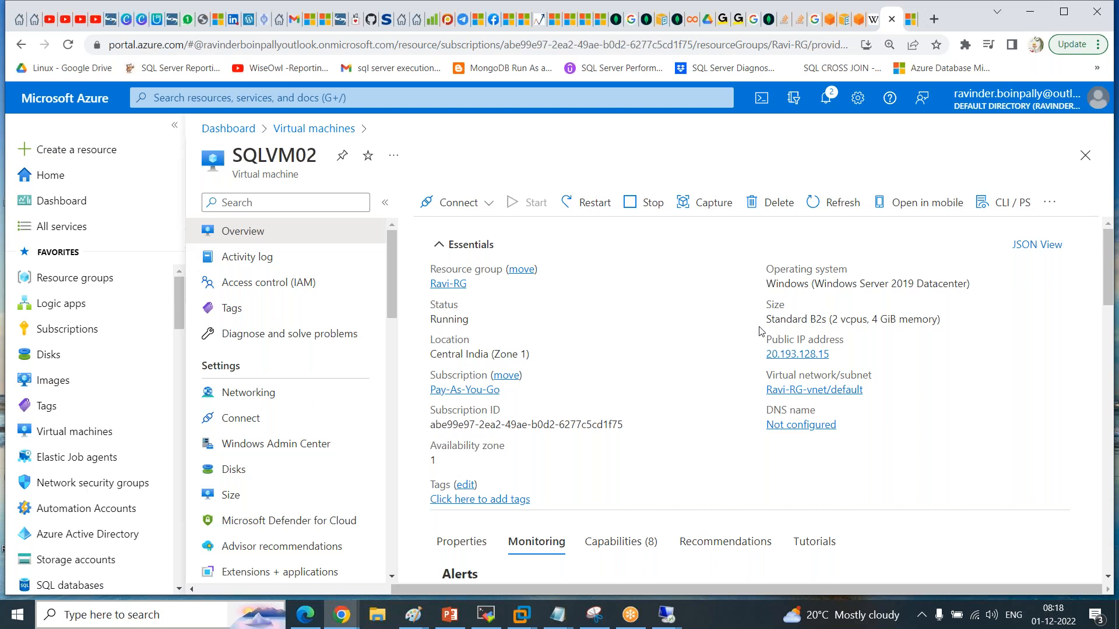
{"action": "scroll", "coordinate": [760, 331], "scroll_direction": "down", "scroll_amount": 8}
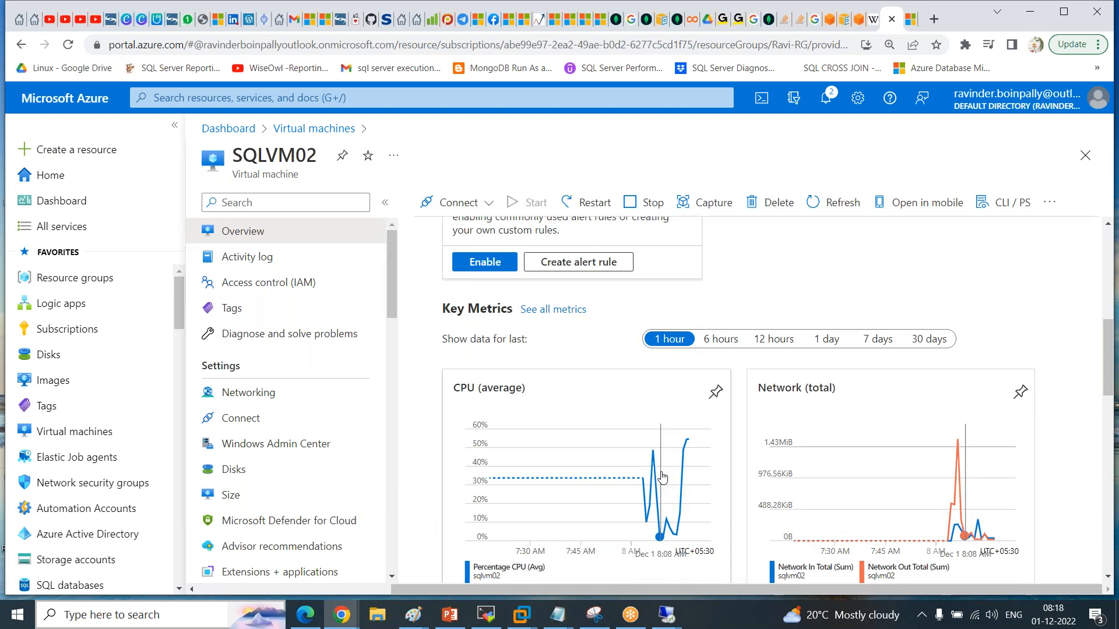
{"action": "scroll", "coordinate": [664, 484], "scroll_direction": "down", "scroll_amount": 3}
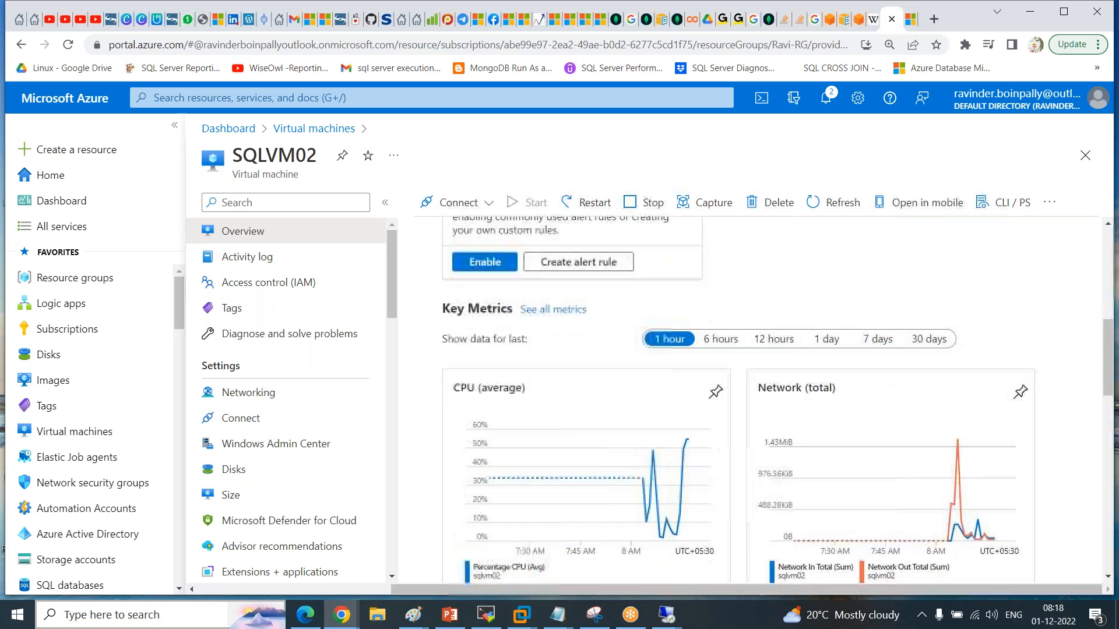
{"action": "scroll", "coordinate": [707, 512], "scroll_direction": "up", "scroll_amount": 6}
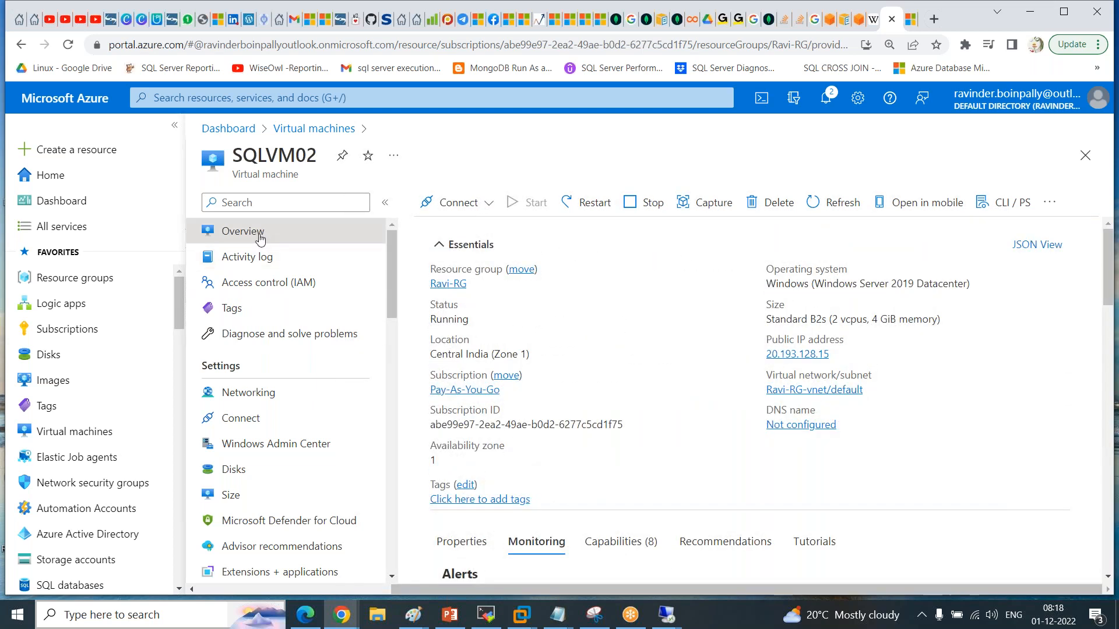
{"action": "scroll", "coordinate": [700, 398], "scroll_direction": "down", "scroll_amount": 3}
{"action": "scroll", "coordinate": [700, 398], "scroll_direction": "down", "scroll_amount": 5}
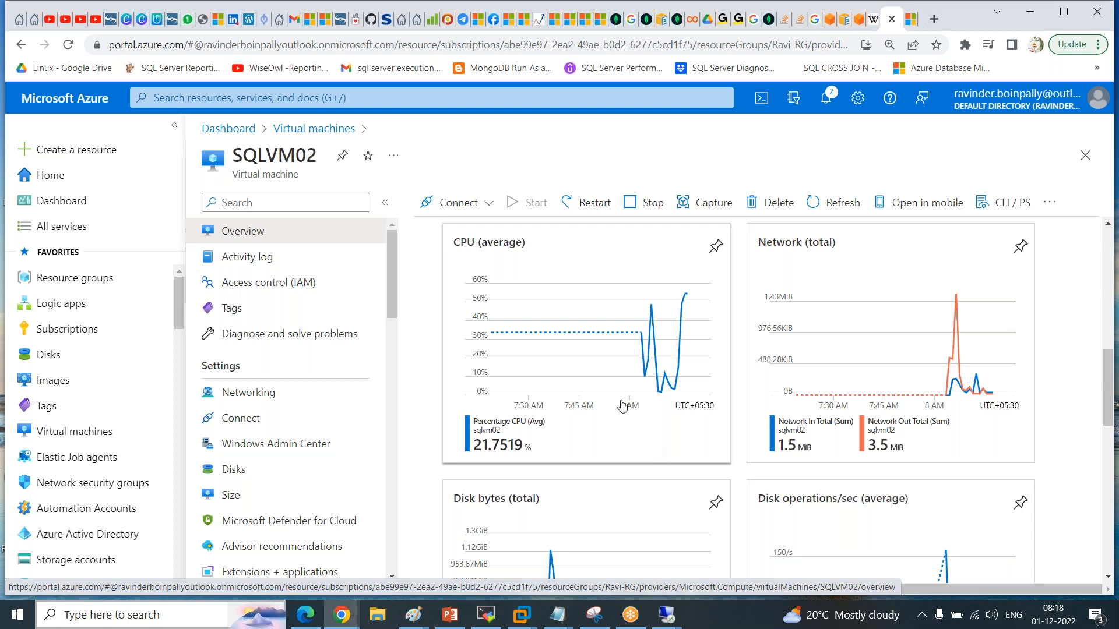
{"action": "scroll", "coordinate": [622, 406], "scroll_direction": "up", "scroll_amount": 5}
{"action": "scroll", "coordinate": [1002, 327], "scroll_direction": "down", "scroll_amount": 4}
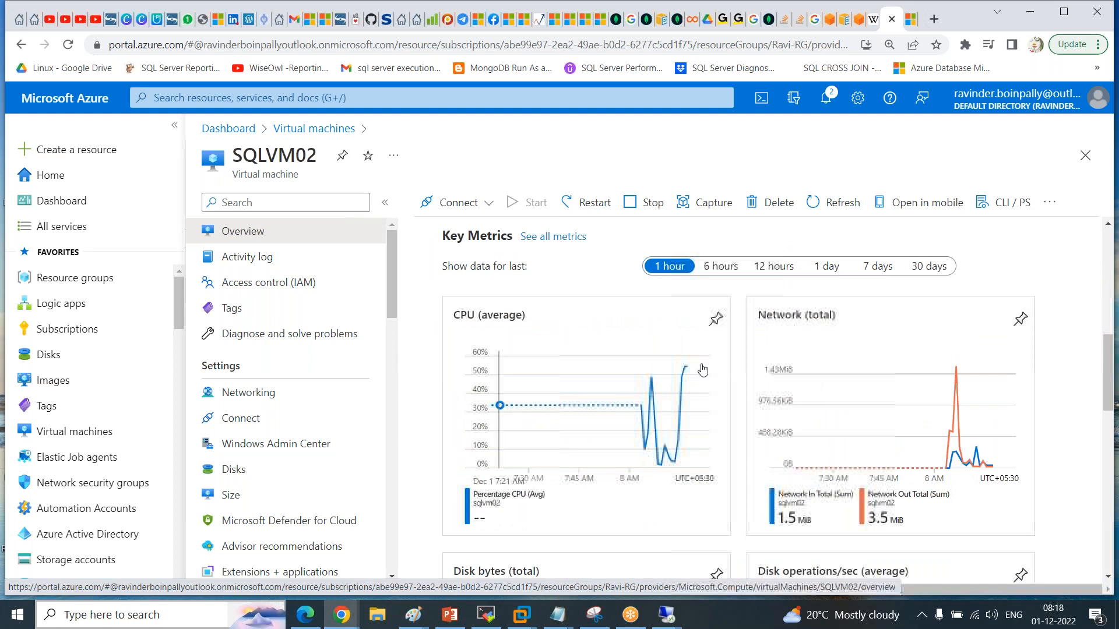
{"action": "scroll", "coordinate": [758, 385], "scroll_direction": "down", "scroll_amount": 3}
{"action": "scroll", "coordinate": [313, 348], "scroll_direction": "down", "scroll_amount": 1}
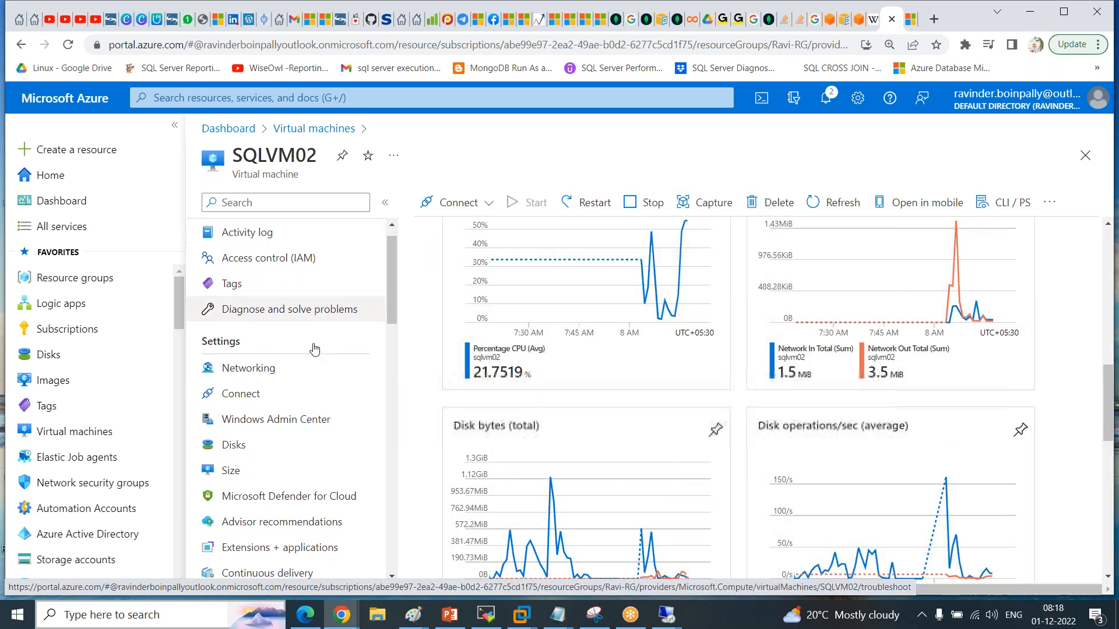
{"action": "scroll", "coordinate": [314, 348], "scroll_direction": "down", "scroll_amount": 8}
{"action": "scroll", "coordinate": [314, 352], "scroll_direction": "up", "scroll_amount": 9}
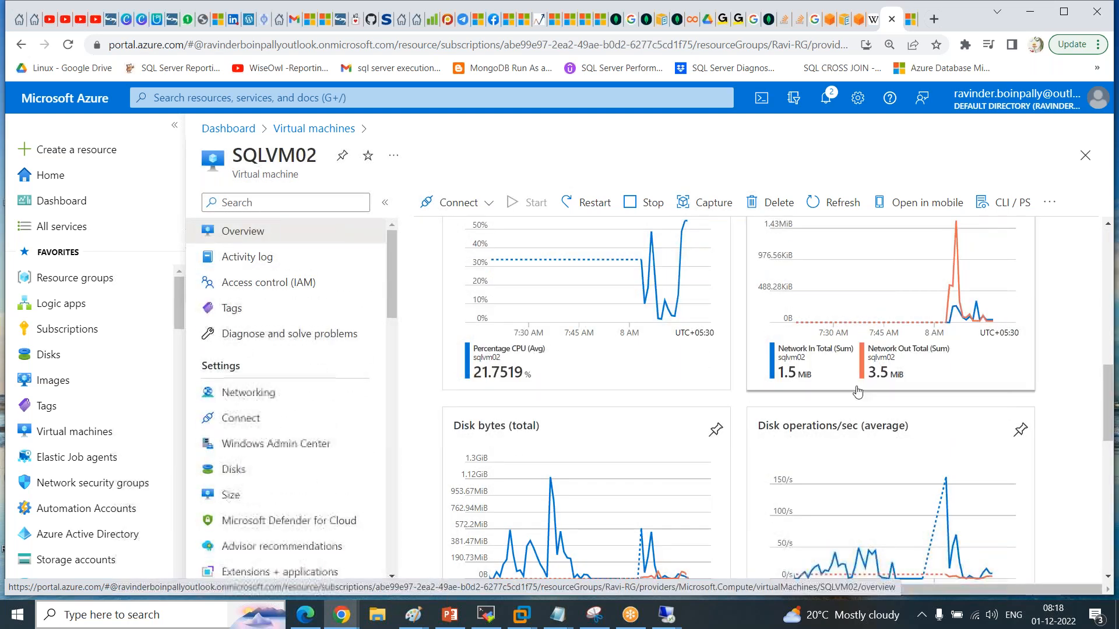
{"action": "scroll", "coordinate": [857, 391], "scroll_direction": "up", "scroll_amount": 10}
{"action": "scroll", "coordinate": [830, 459], "scroll_direction": "down", "scroll_amount": 3}
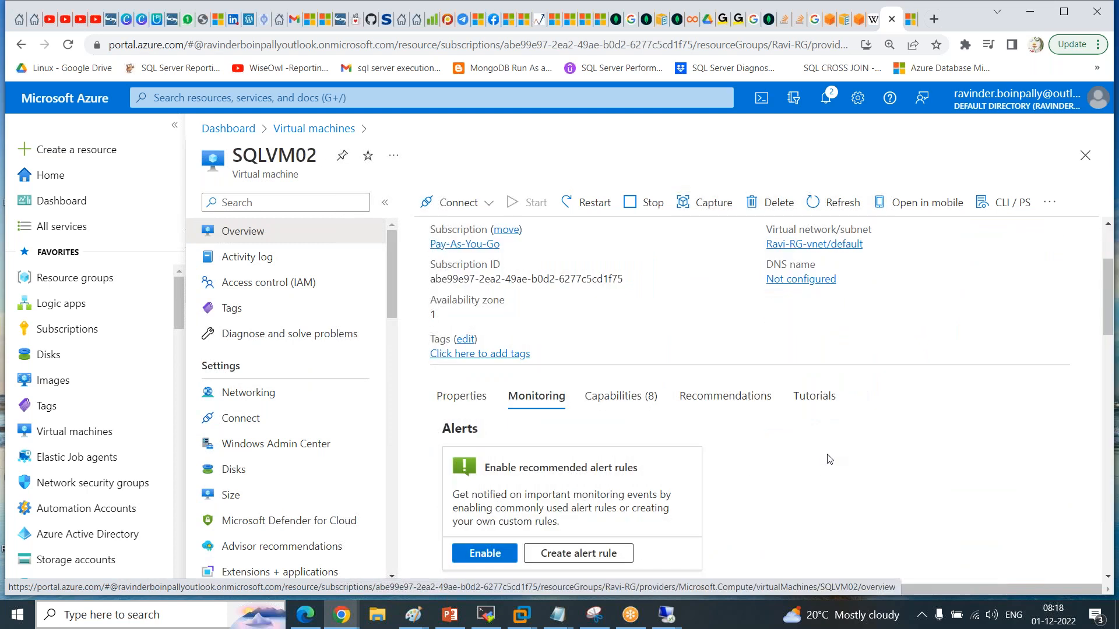
{"action": "scroll", "coordinate": [772, 463], "scroll_direction": "up", "scroll_amount": 2}
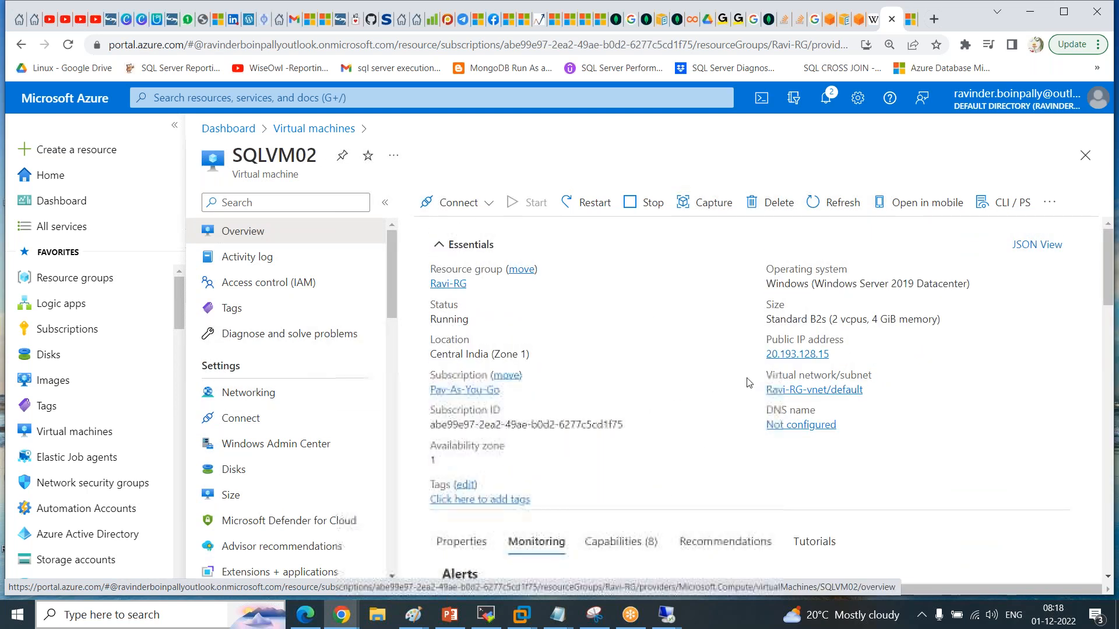
{"action": "scroll", "coordinate": [749, 382], "scroll_direction": "down", "scroll_amount": 3}
{"action": "scroll", "coordinate": [750, 383], "scroll_direction": "down", "scroll_amount": 5}
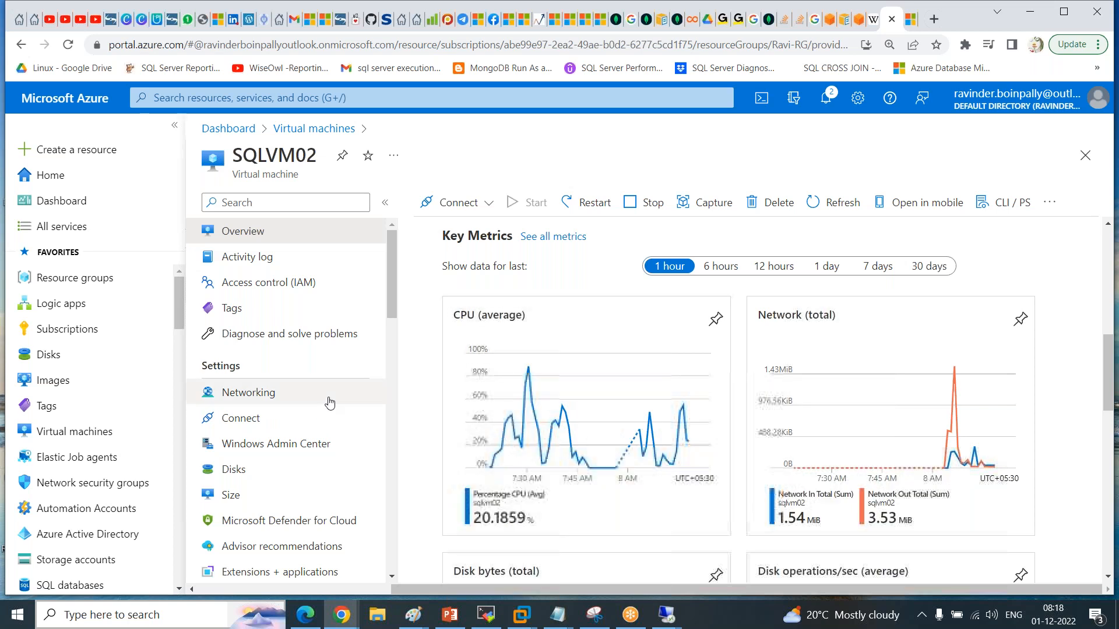
{"action": "scroll", "coordinate": [327, 405], "scroll_direction": "down", "scroll_amount": 10}
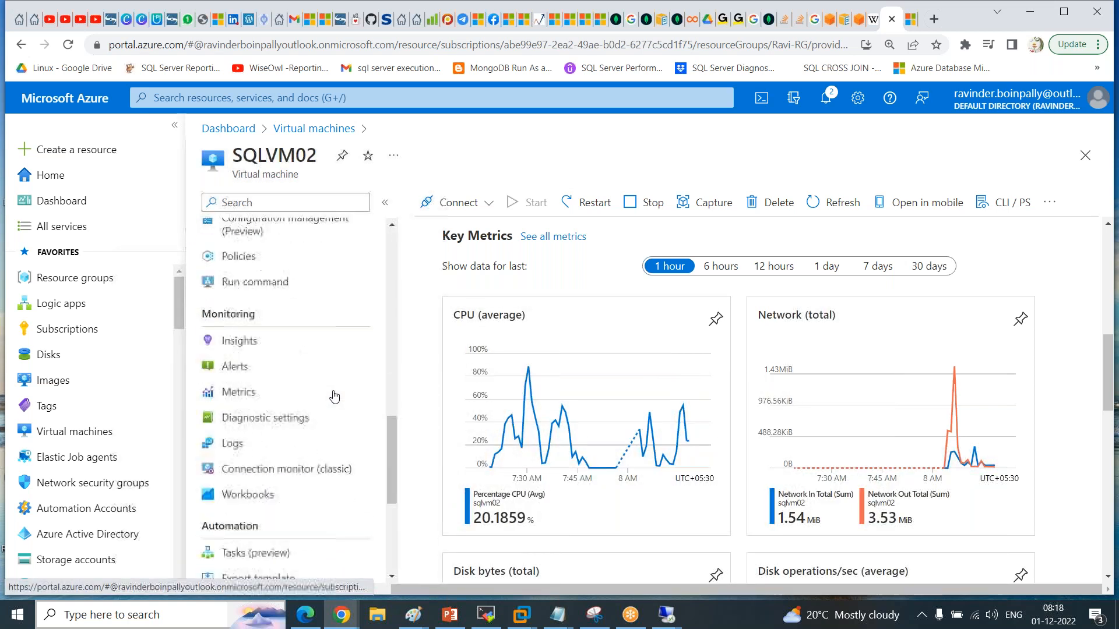
{"action": "scroll", "coordinate": [335, 396], "scroll_direction": "down", "scroll_amount": 5}
{"action": "scroll", "coordinate": [335, 408], "scroll_direction": "up", "scroll_amount": 7}
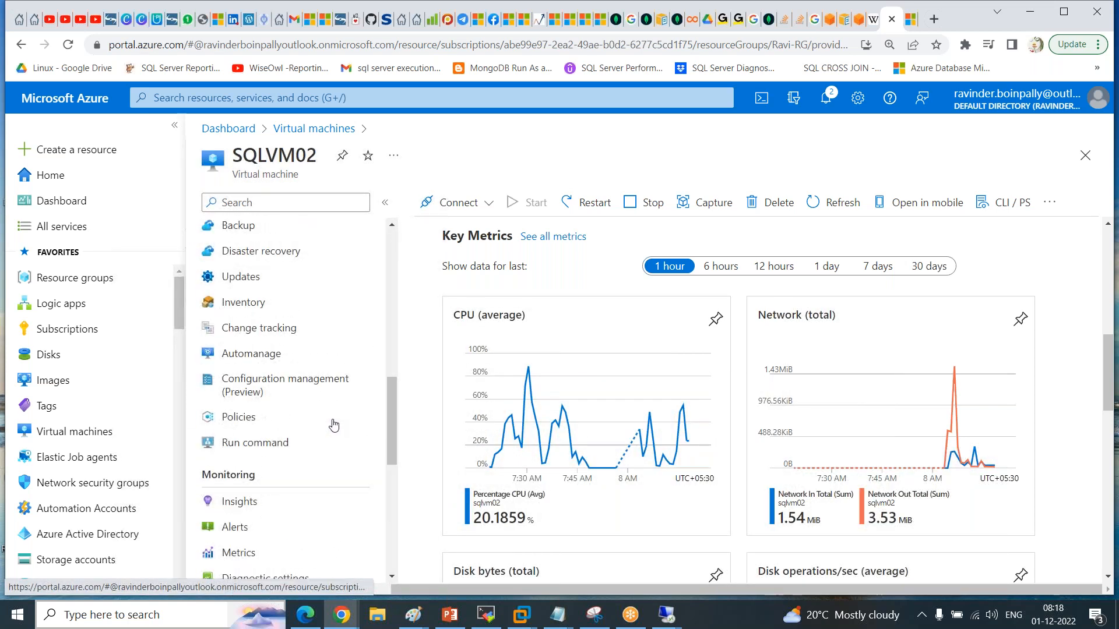
{"action": "scroll", "coordinate": [334, 425], "scroll_direction": "up", "scroll_amount": 10}
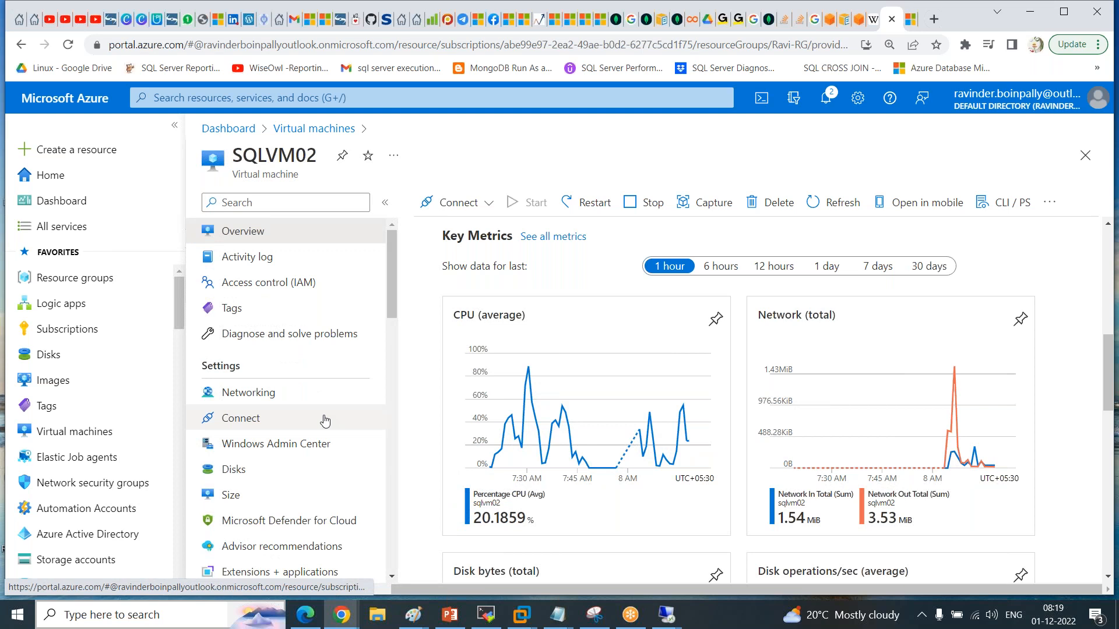
{"action": "scroll", "coordinate": [532, 425], "scroll_direction": "up", "scroll_amount": 5}
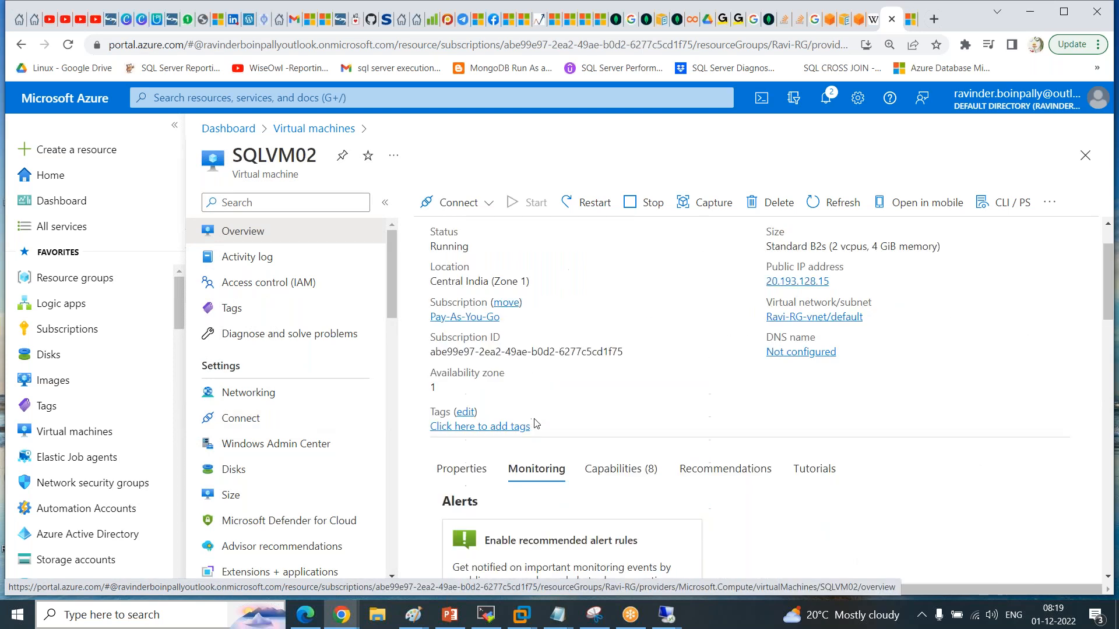
{"action": "scroll", "coordinate": [668, 402], "scroll_direction": "down", "scroll_amount": 5}
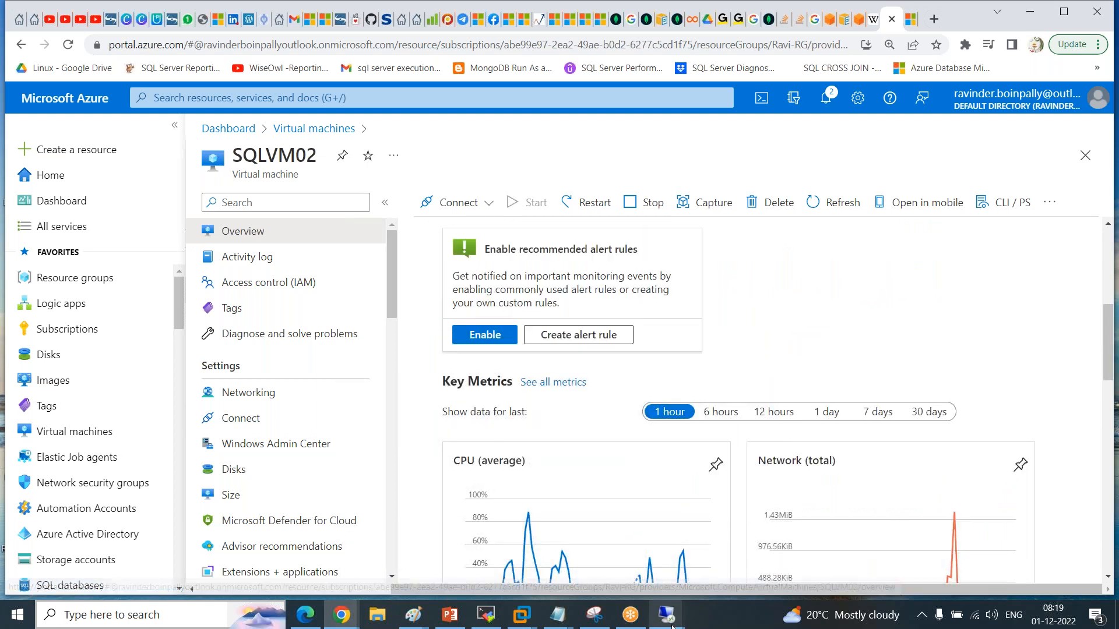
{"action": "mouse_move", "coordinate": [666, 615]}
{"action": "left_click", "coordinate": [761, 545]}
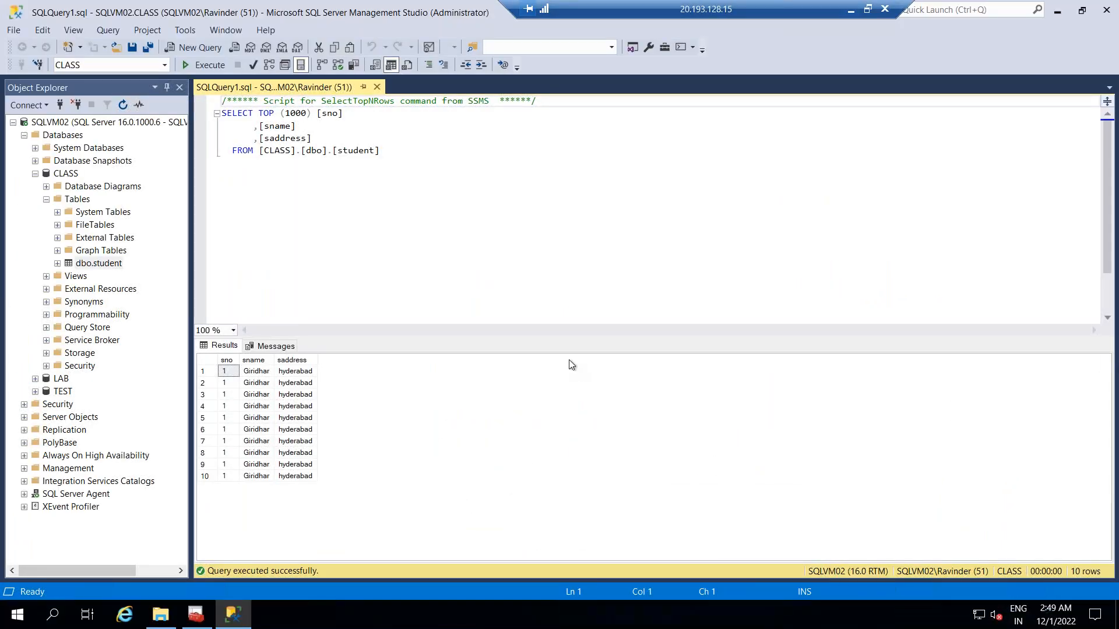
{"action": "left_click", "coordinate": [330, 252]}
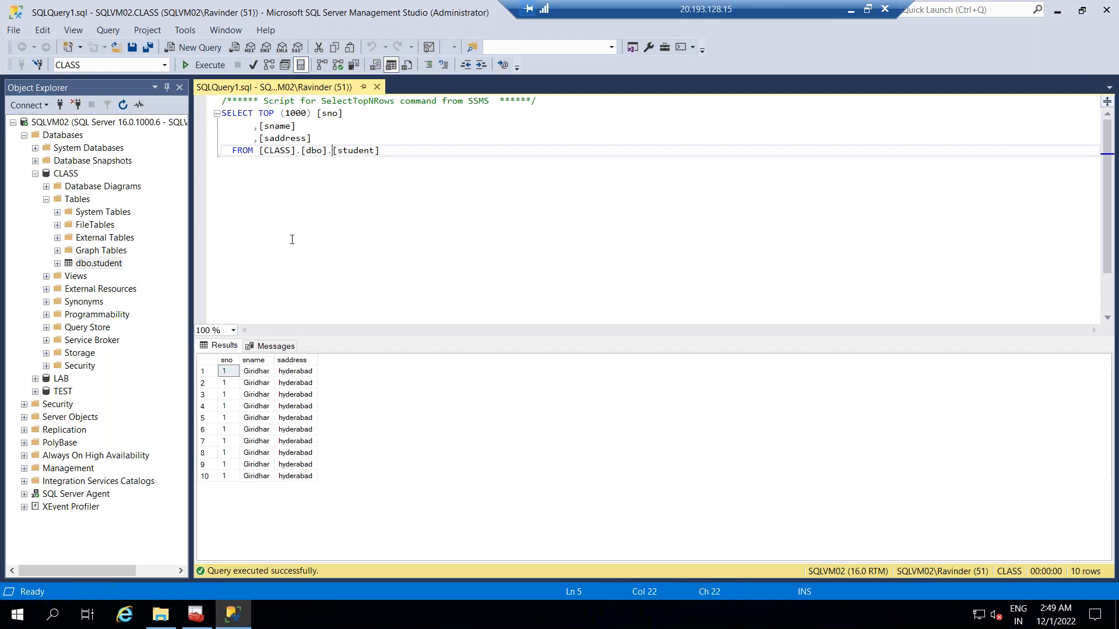
{"action": "left_click", "coordinate": [46, 200]}
{"action": "left_click", "coordinate": [50, 201]}
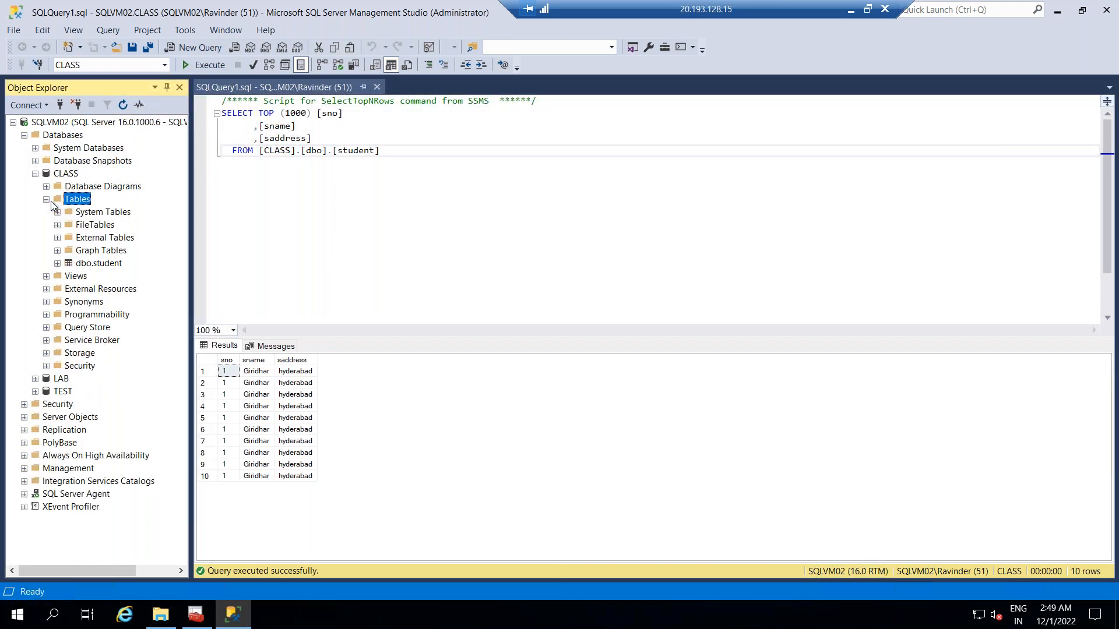
{"action": "left_click", "coordinate": [851, 12]}
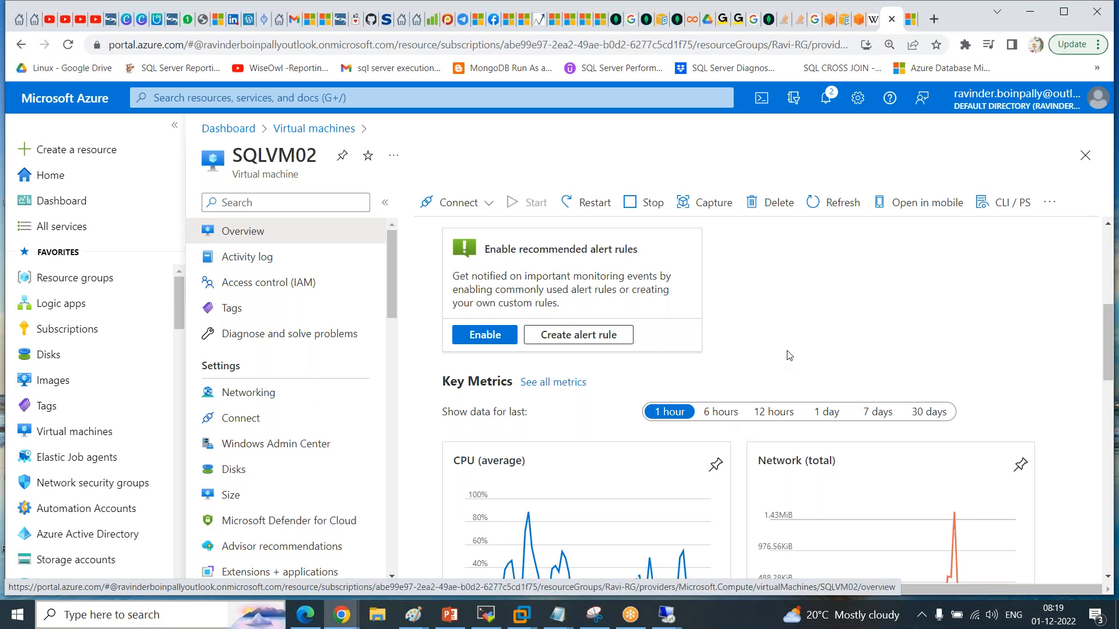
{"action": "scroll", "coordinate": [790, 355], "scroll_direction": "down", "scroll_amount": 4}
{"action": "scroll", "coordinate": [560, 450], "scroll_direction": "up", "scroll_amount": 1}
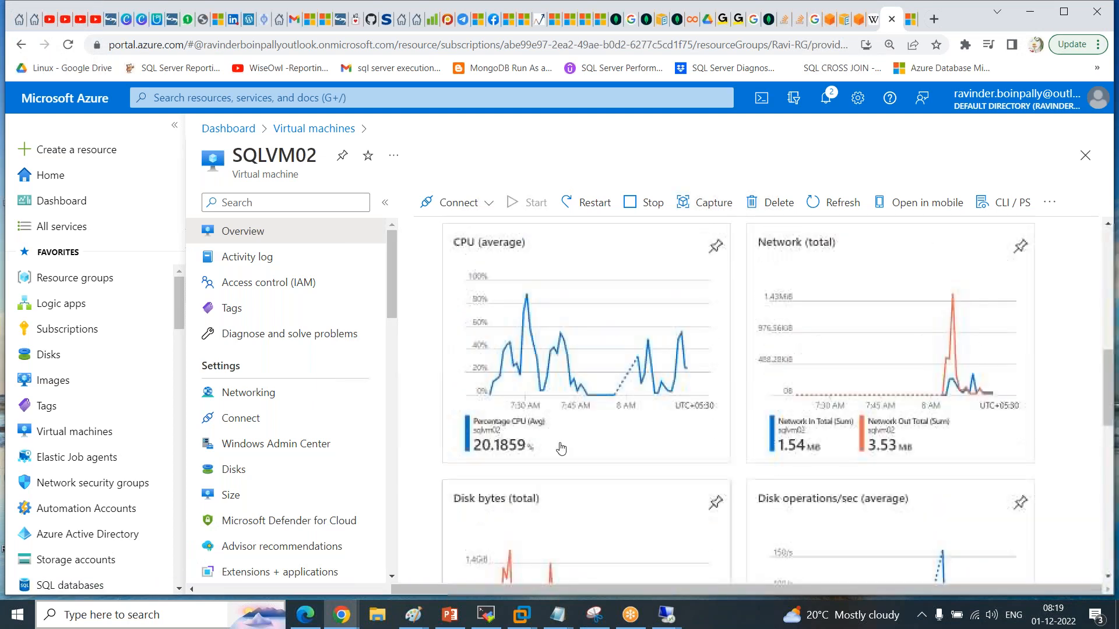
{"action": "scroll", "coordinate": [560, 449], "scroll_direction": "up", "scroll_amount": 5}
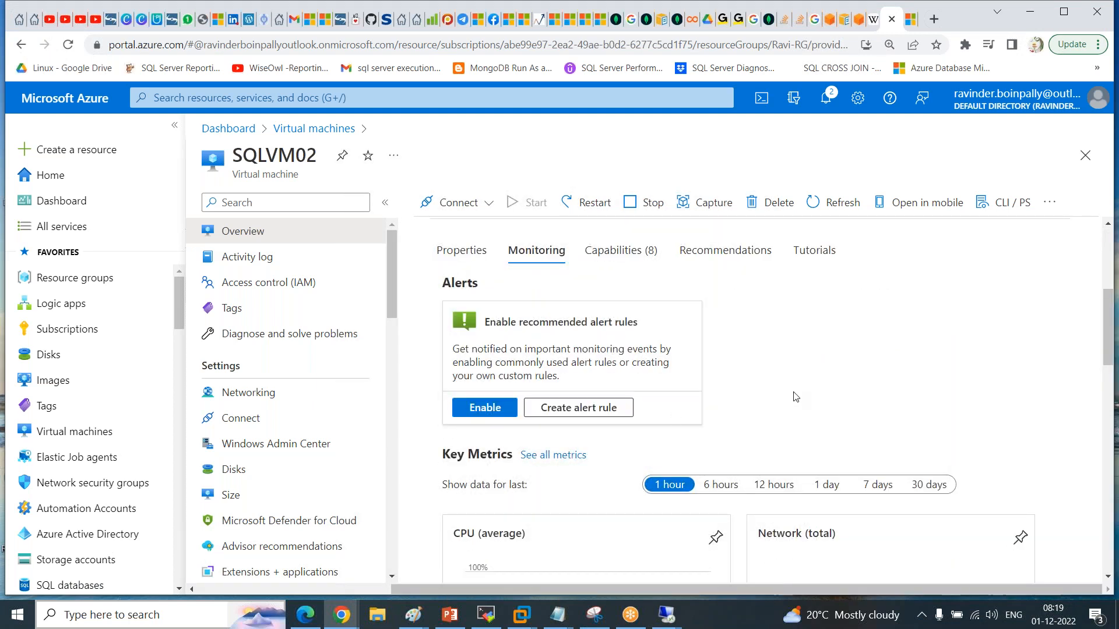
{"action": "scroll", "coordinate": [794, 397], "scroll_direction": "down", "scroll_amount": 3}
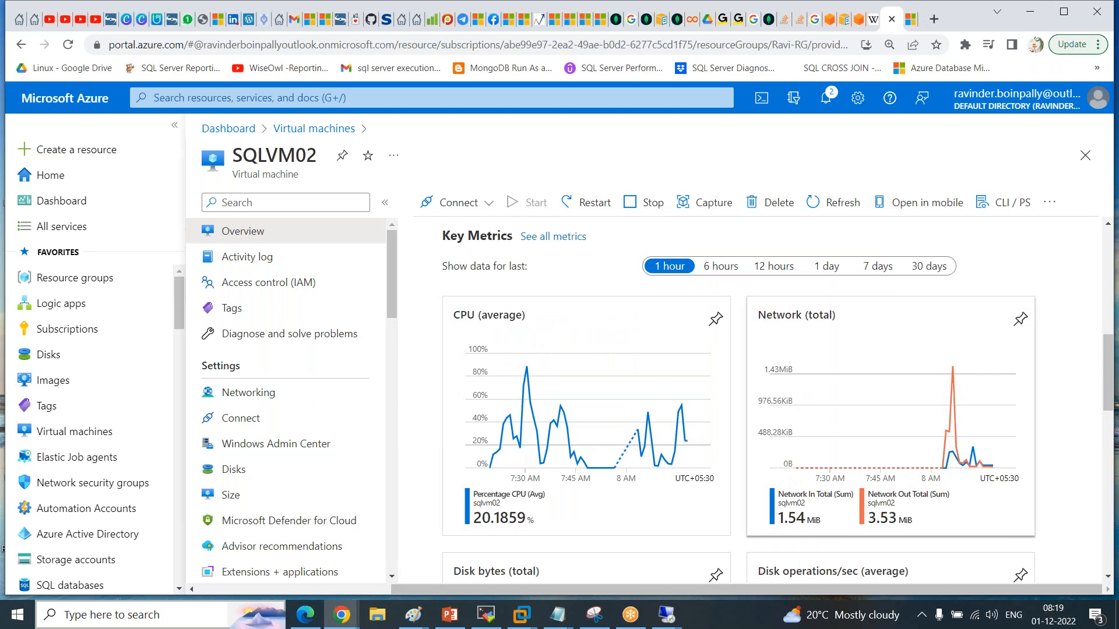
{"action": "mouse_move", "coordinate": [576, 409]}
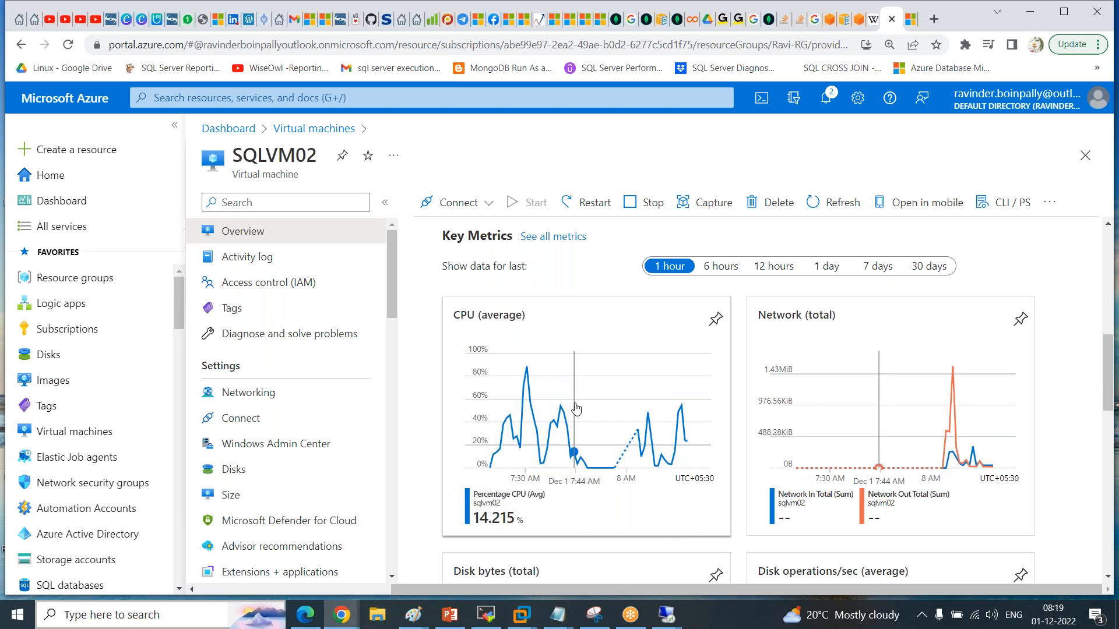
{"action": "mouse_move", "coordinate": [667, 614]}
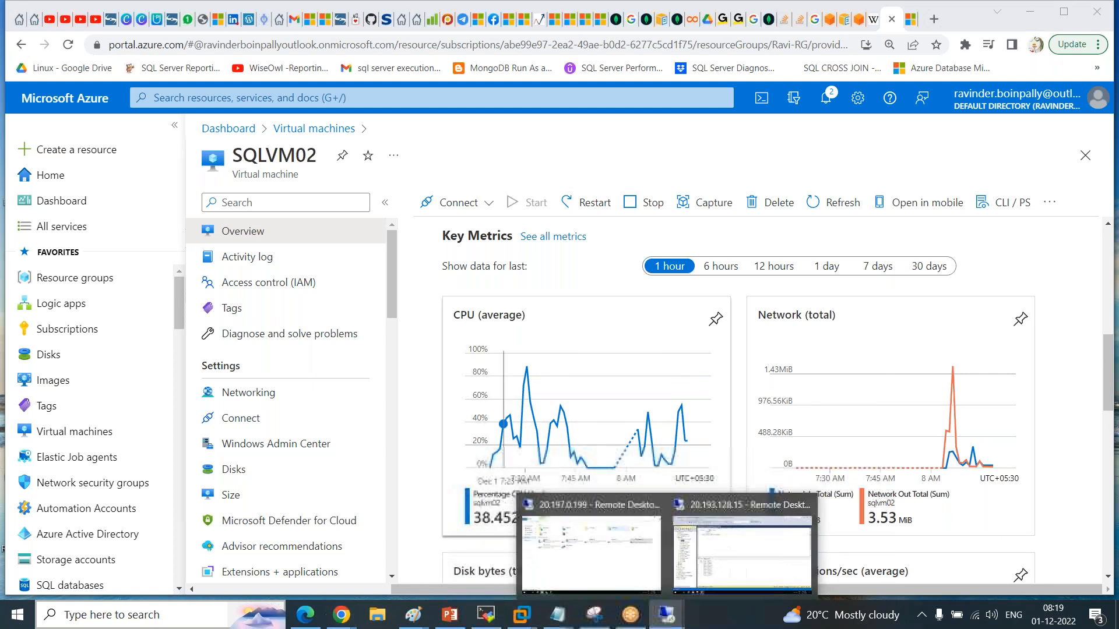
{"action": "mouse_move", "coordinate": [570, 385]}
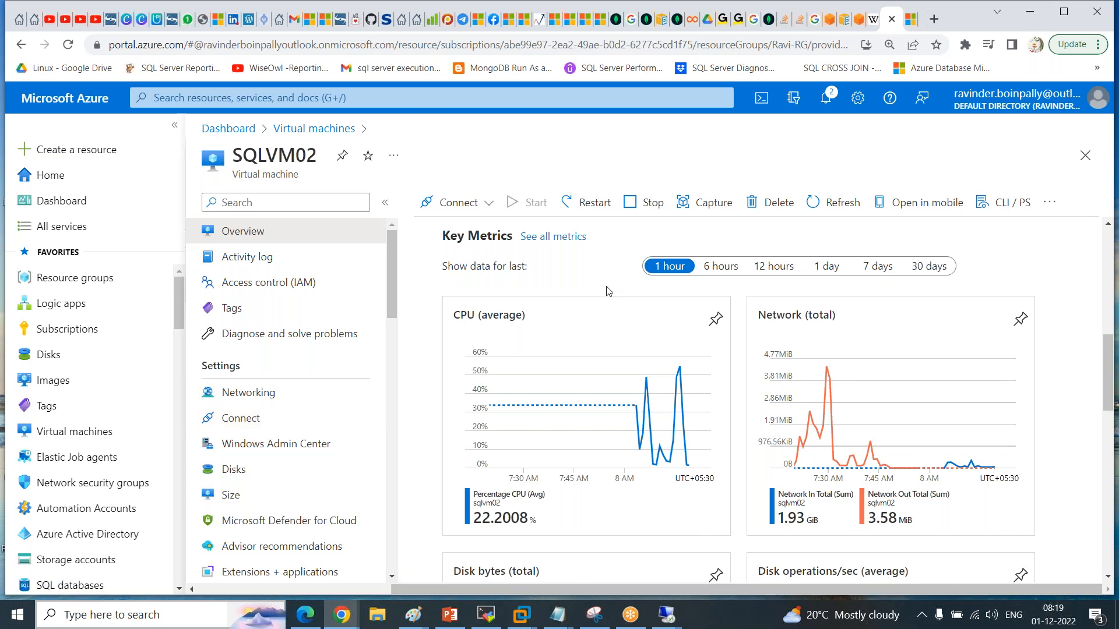
{"action": "left_click", "coordinate": [666, 615]}
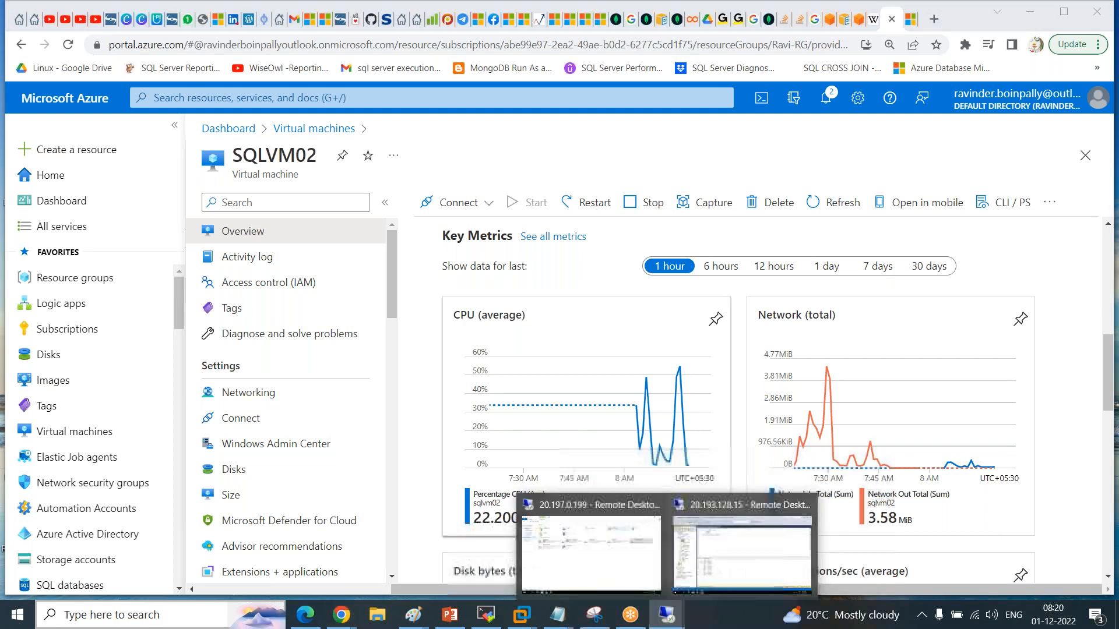
{"action": "left_click", "coordinate": [591, 554]}
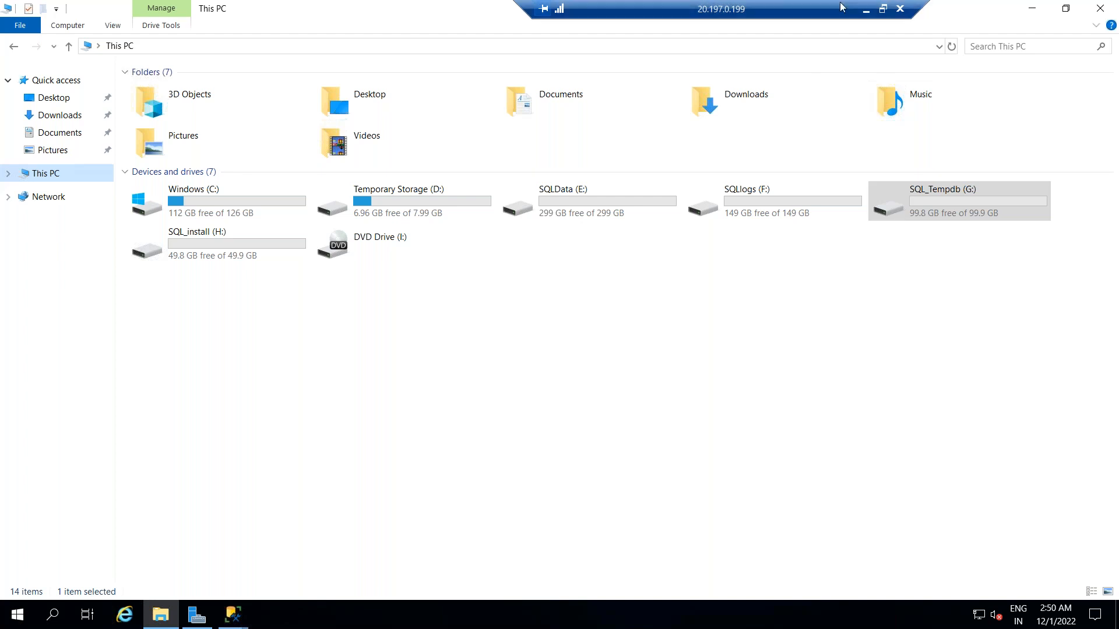
{"action": "left_click", "coordinate": [866, 9]}
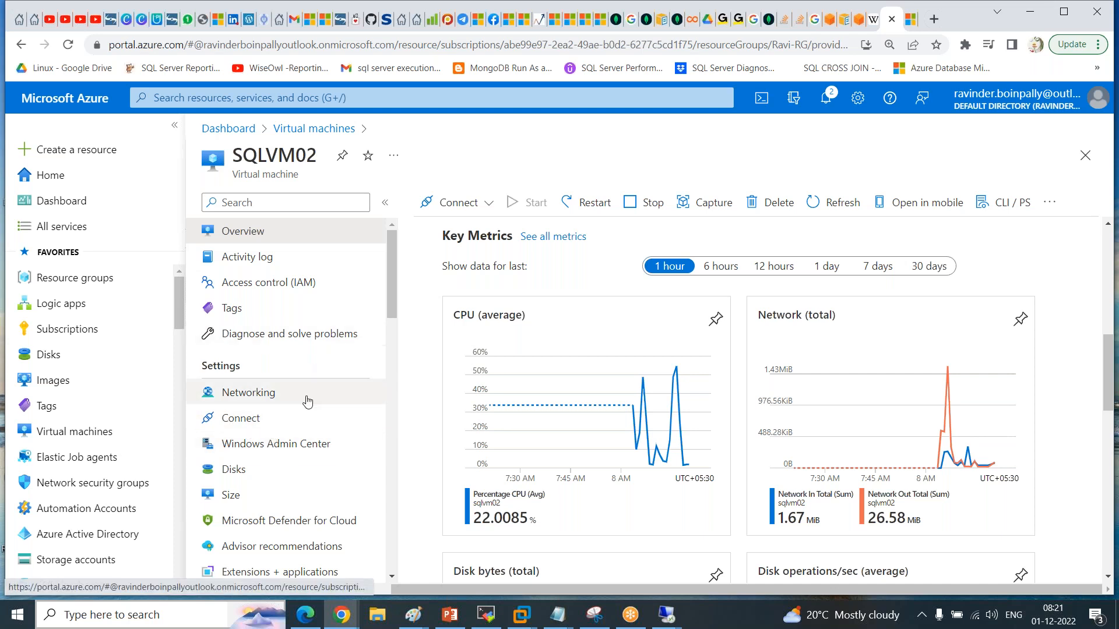
{"action": "scroll", "coordinate": [327, 365], "scroll_direction": "down", "scroll_amount": 7}
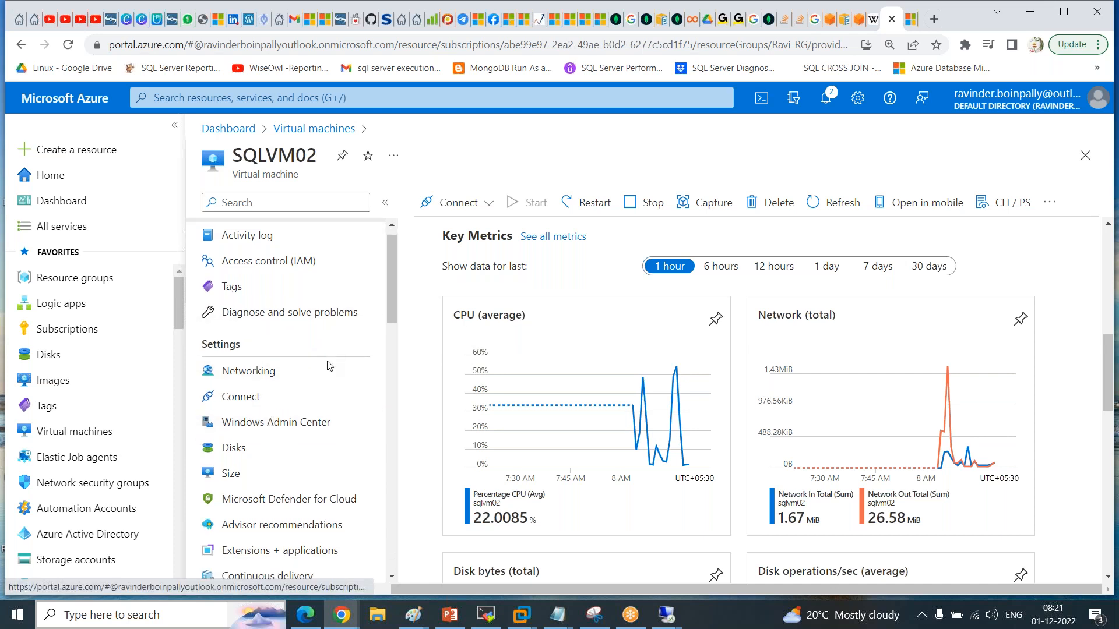
{"action": "scroll", "coordinate": [333, 360], "scroll_direction": "down", "scroll_amount": 10}
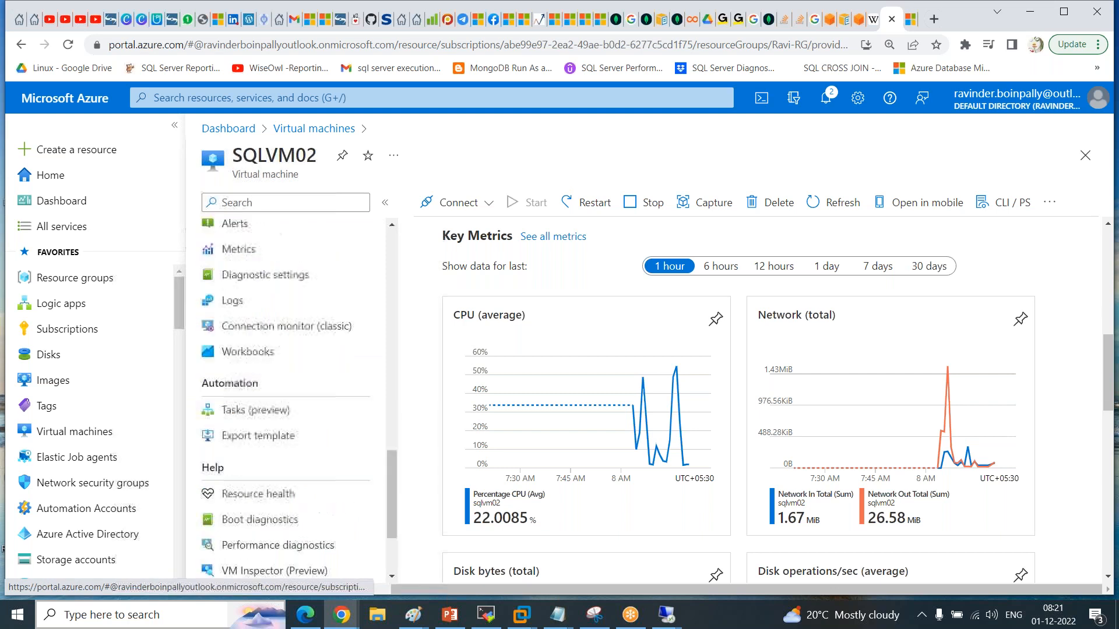
{"action": "left_click", "coordinate": [281, 472]}
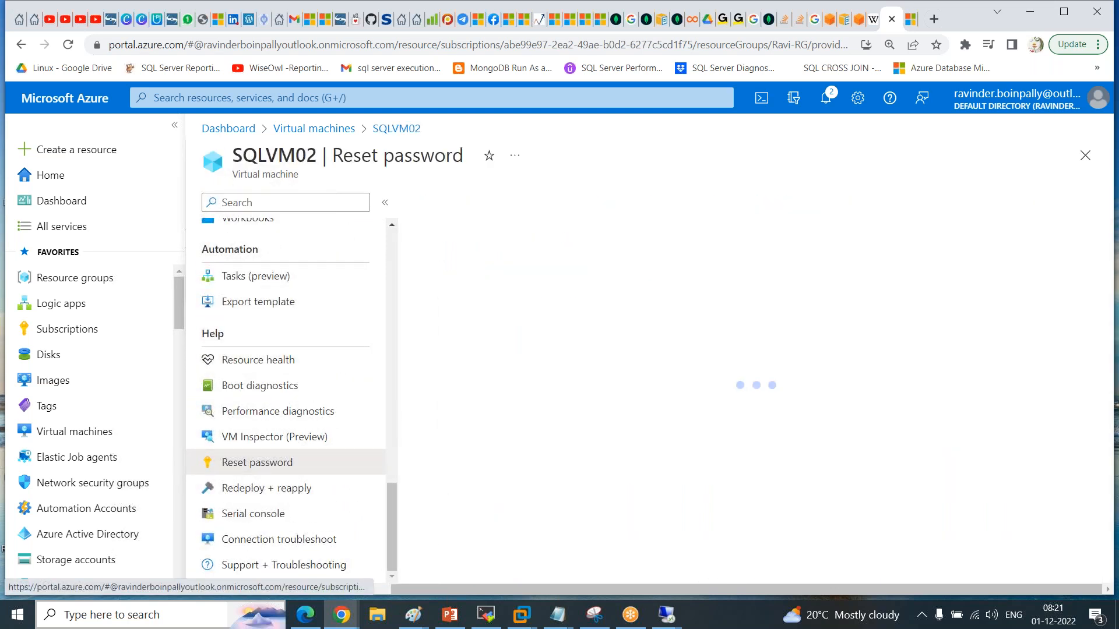
{"action": "left_click", "coordinate": [292, 489]}
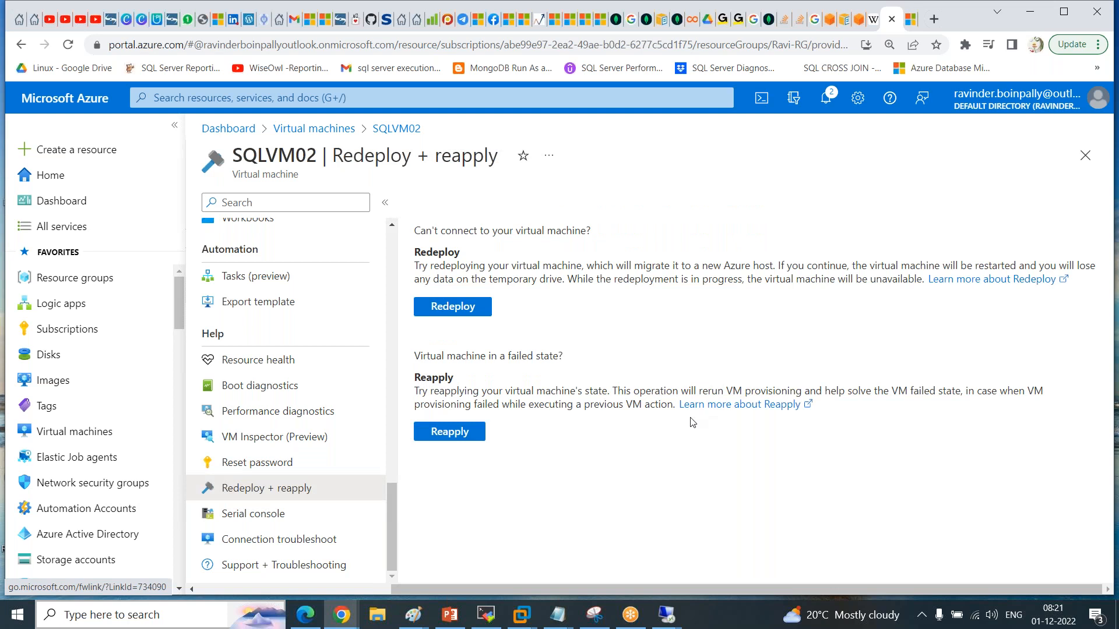
{"action": "left_click", "coordinate": [261, 386]}
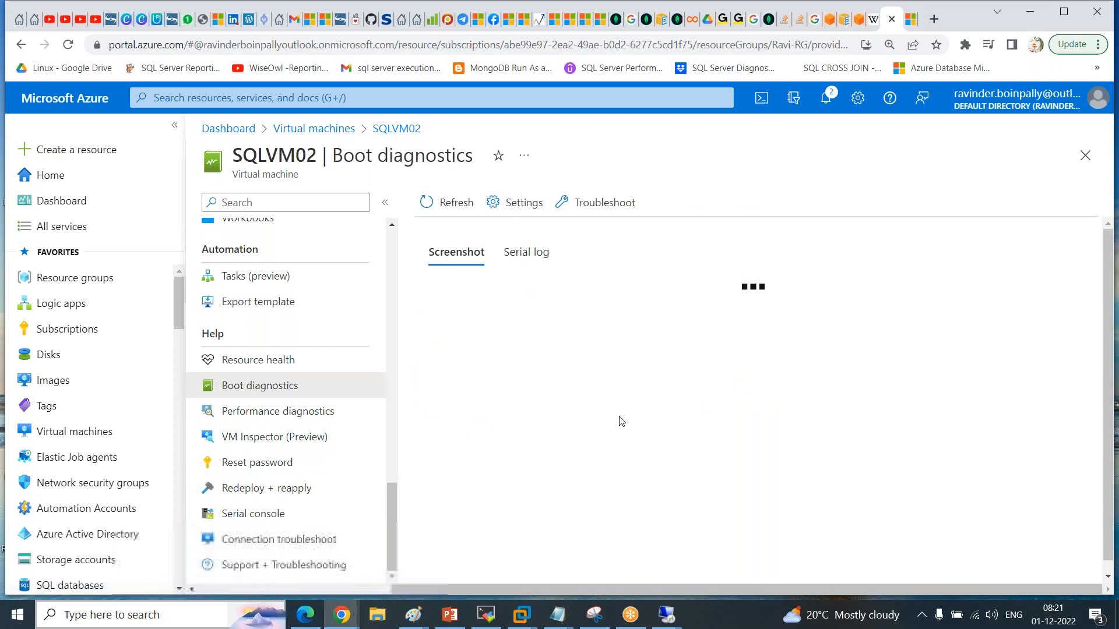
{"action": "left_click", "coordinate": [527, 252]}
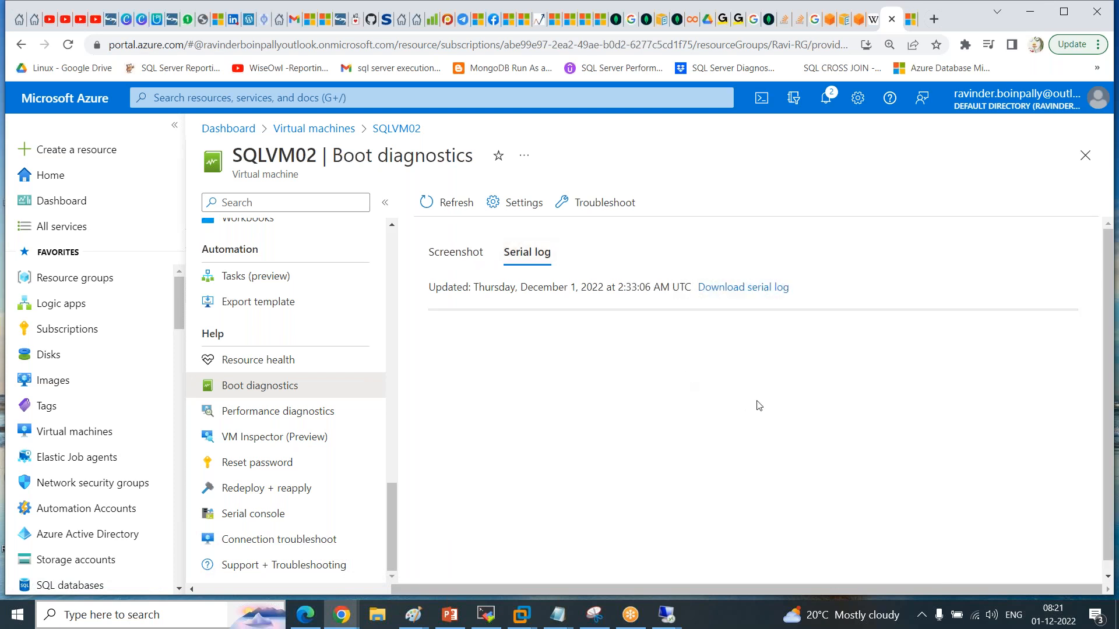
{"action": "scroll", "coordinate": [758, 405], "scroll_direction": "down", "scroll_amount": 2}
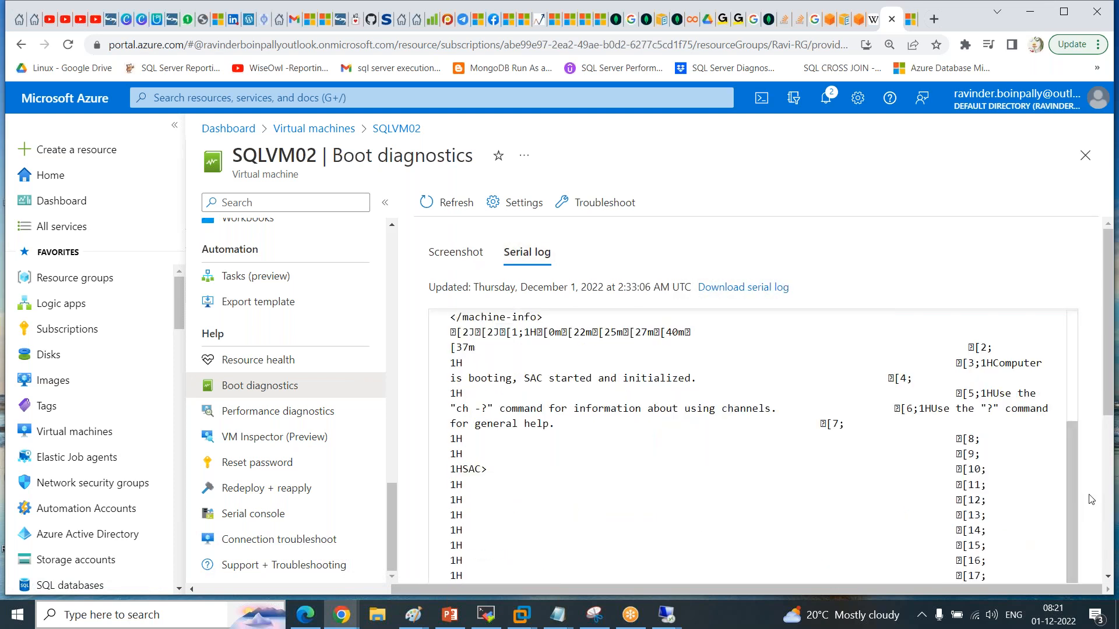
{"action": "scroll", "coordinate": [788, 431], "scroll_direction": "down", "scroll_amount": 5}
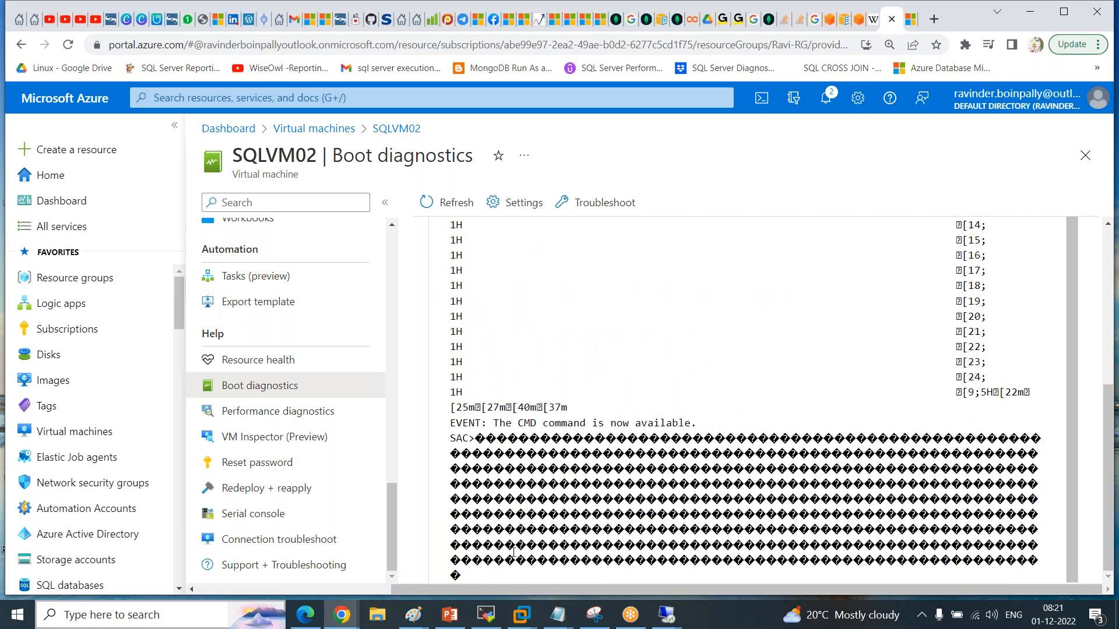
{"action": "left_click_drag", "start_coordinate": [1114, 549], "coordinate": [1110, 558]}
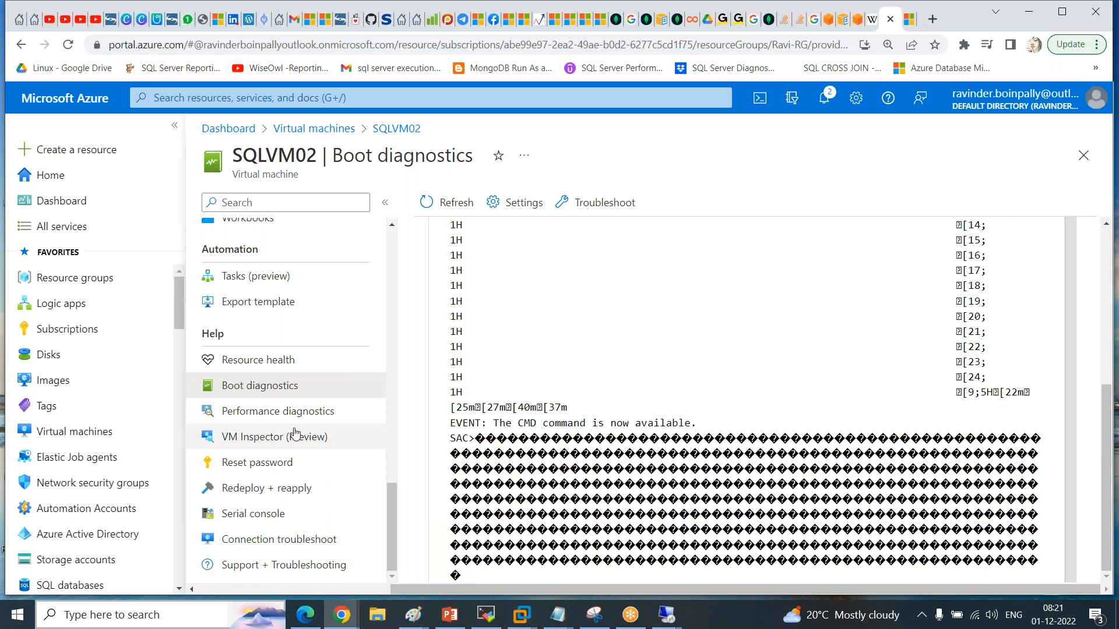
{"action": "scroll", "coordinate": [262, 432], "scroll_direction": "up", "scroll_amount": 10}
{"action": "left_click", "coordinate": [251, 233]}
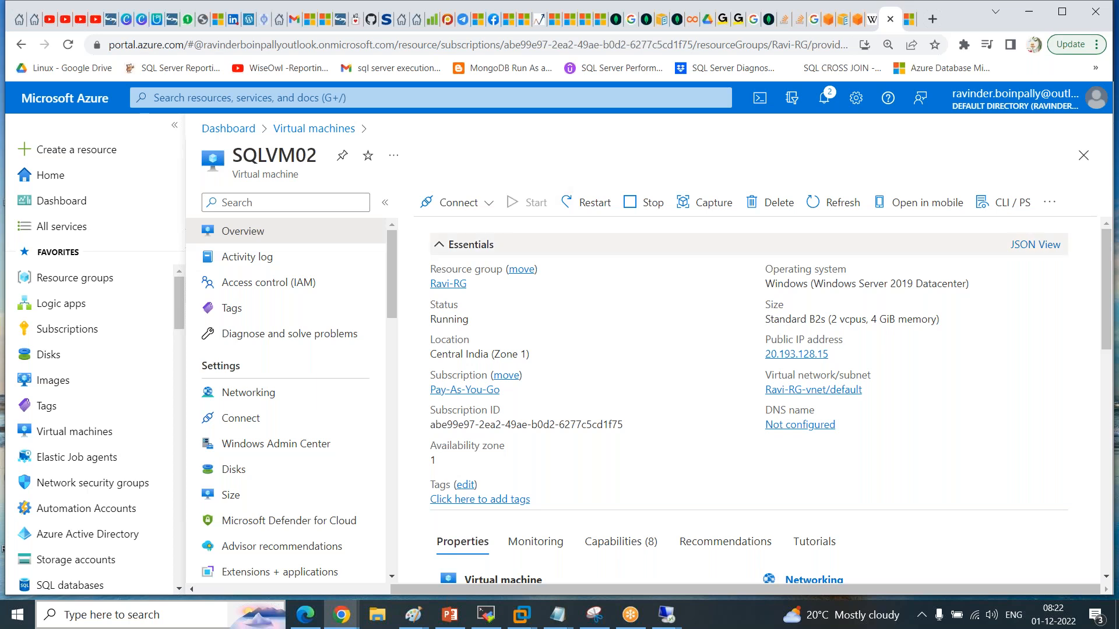
Scroll SQLVM02's resource menu down to Help and open Redeploy + reapply
{"action": "scroll", "coordinate": [301, 268], "scroll_direction": "down", "scroll_amount": 5}
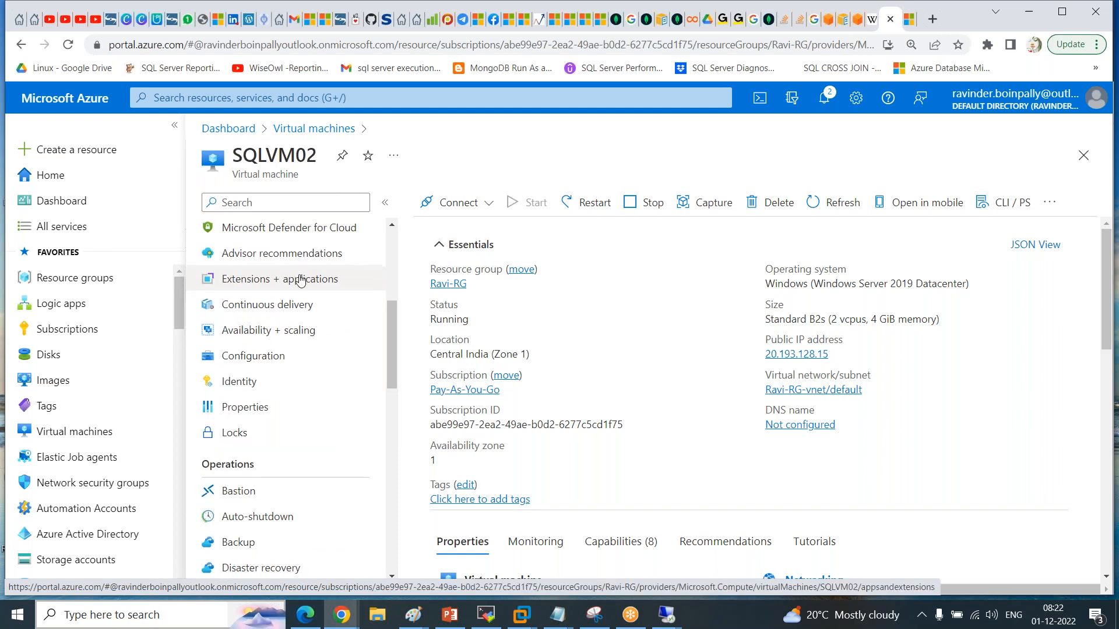
{"action": "scroll", "coordinate": [301, 277], "scroll_direction": "down", "scroll_amount": 5}
{"action": "scroll", "coordinate": [303, 280], "scroll_direction": "down", "scroll_amount": 8}
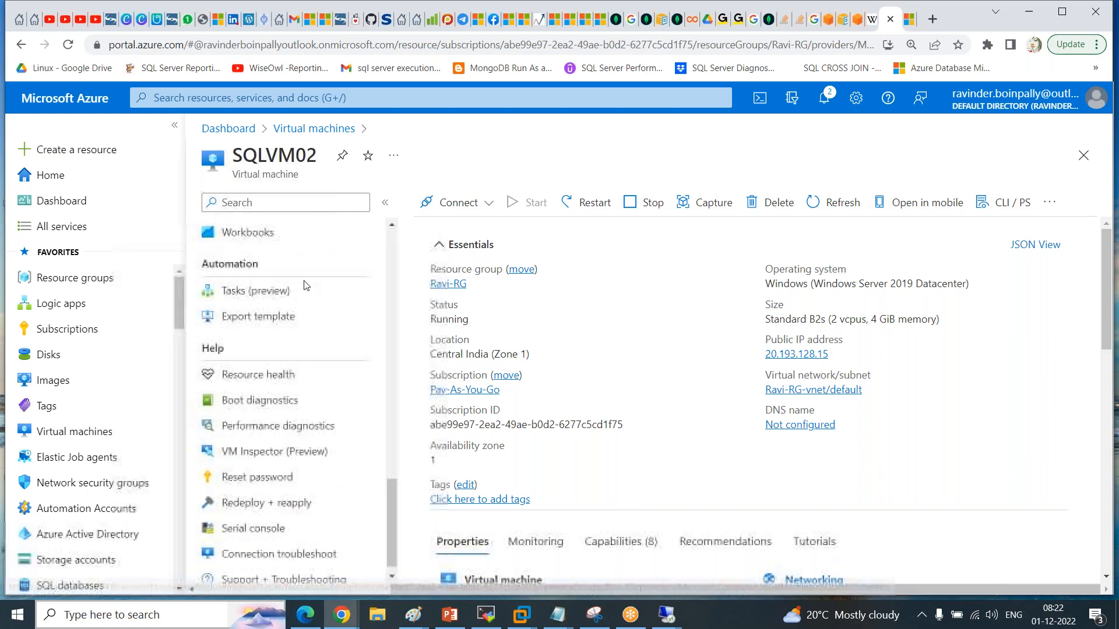
{"action": "left_click", "coordinate": [294, 490]}
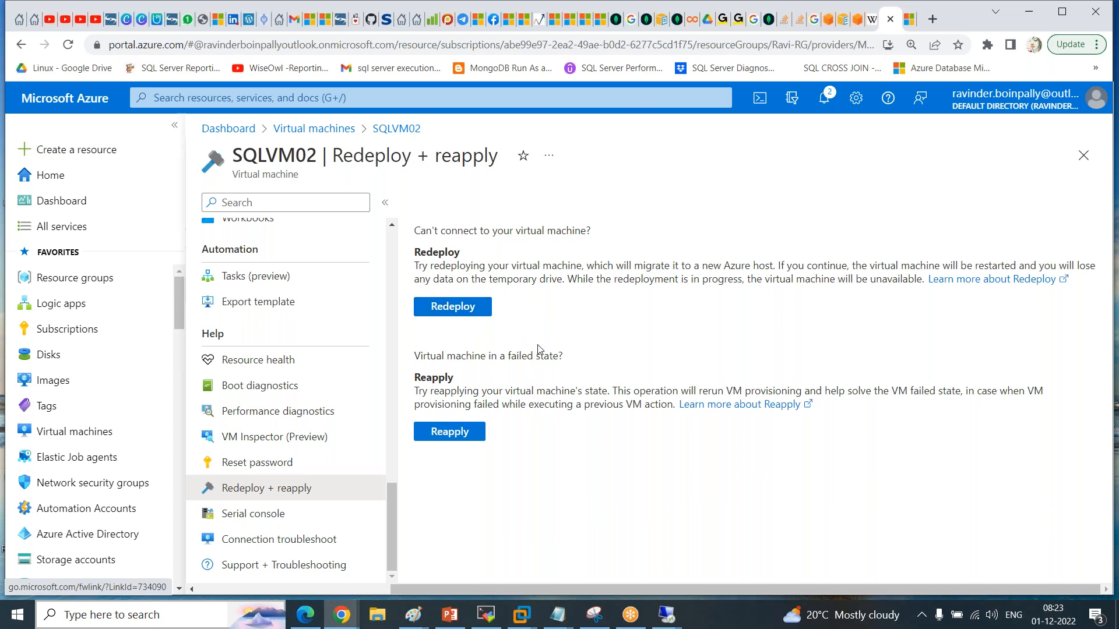
Start redeploying SQLVM02, then highlight the Reapply description and the failed-state question
{"action": "left_click", "coordinate": [477, 308]}
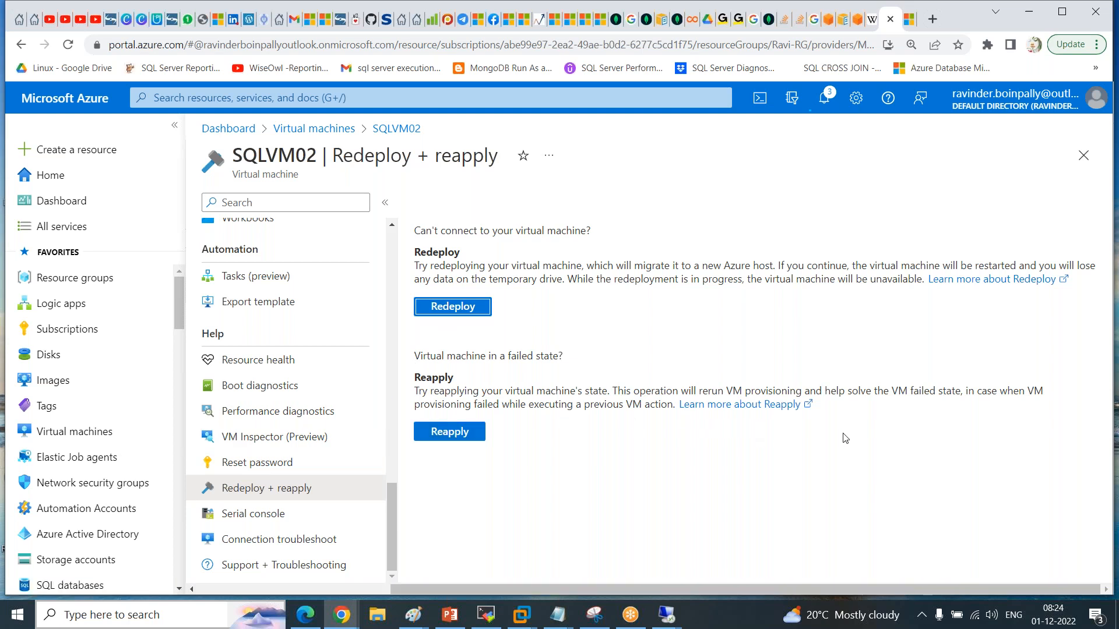
{"action": "left_click_drag", "start_coordinate": [801, 405], "coordinate": [415, 389]}
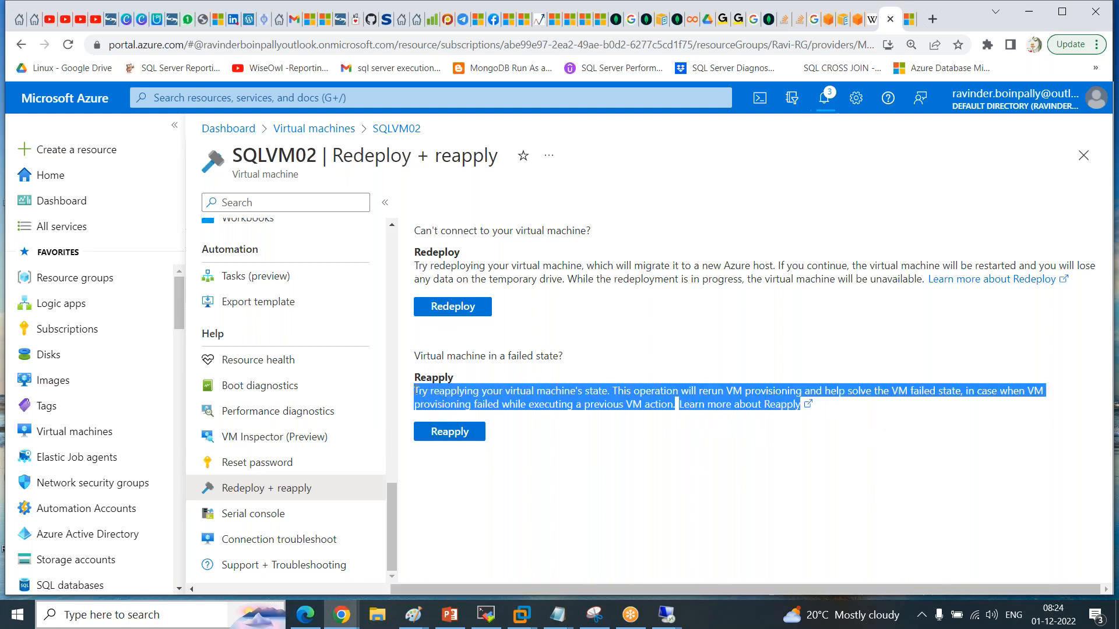
{"action": "left_click", "coordinate": [532, 352]}
{"action": "triple_click", "coordinate": [479, 354]}
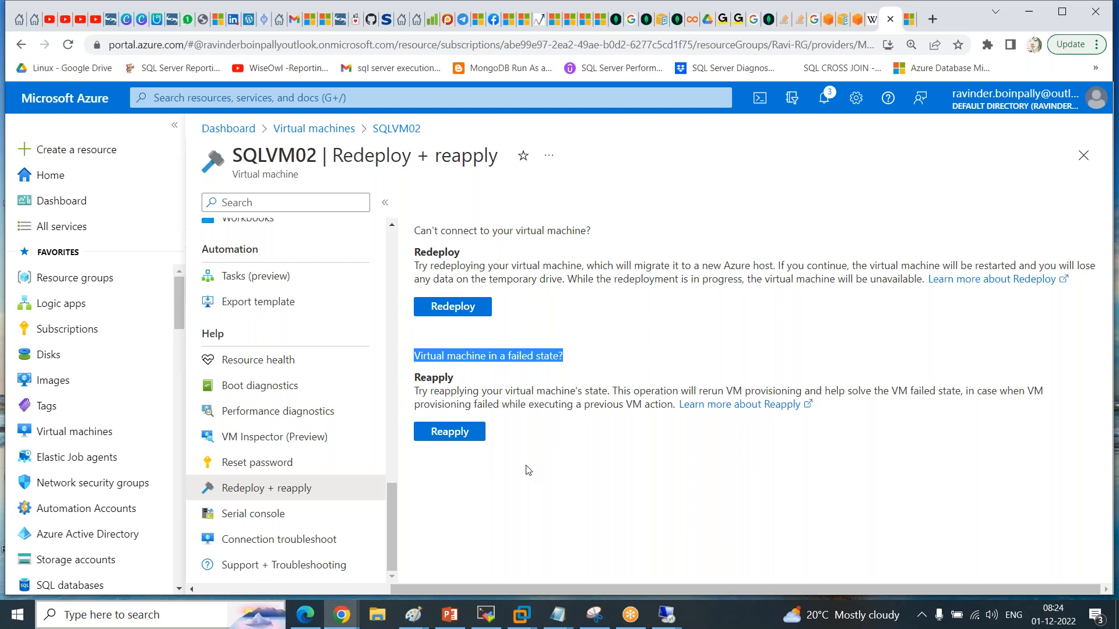
{"action": "left_click", "coordinate": [605, 352]}
Highlight the whole Reapply section and its paragraph, then the Redeploy section text
{"action": "left_click_drag", "start_coordinate": [819, 406], "coordinate": [413, 355]}
{"action": "left_click", "coordinate": [570, 359]}
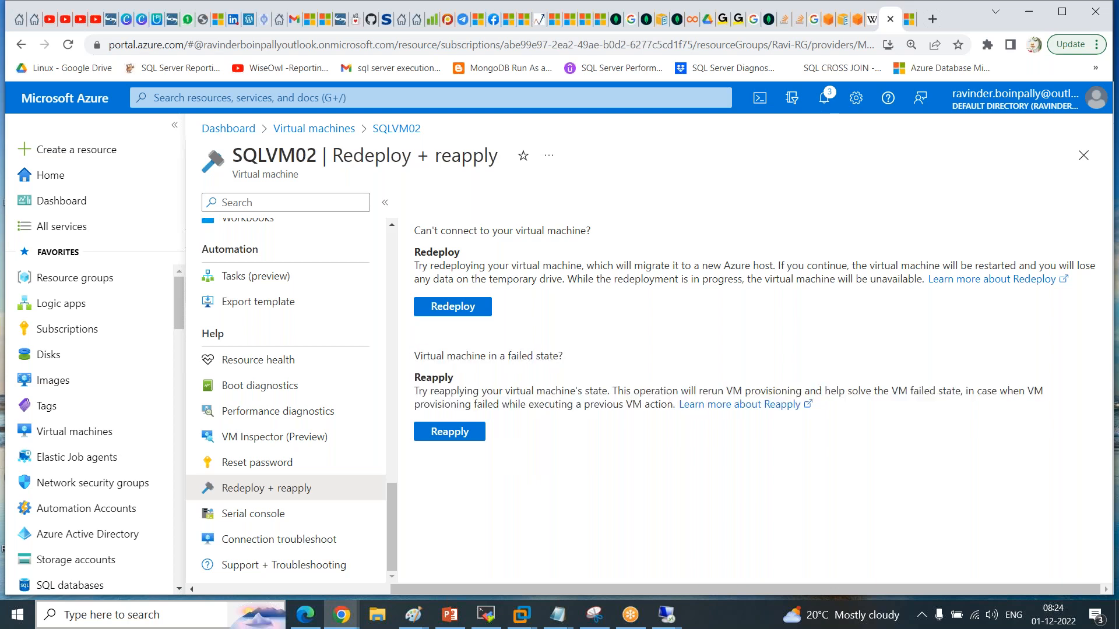
{"action": "left_click_drag", "start_coordinate": [803, 406], "coordinate": [415, 355]}
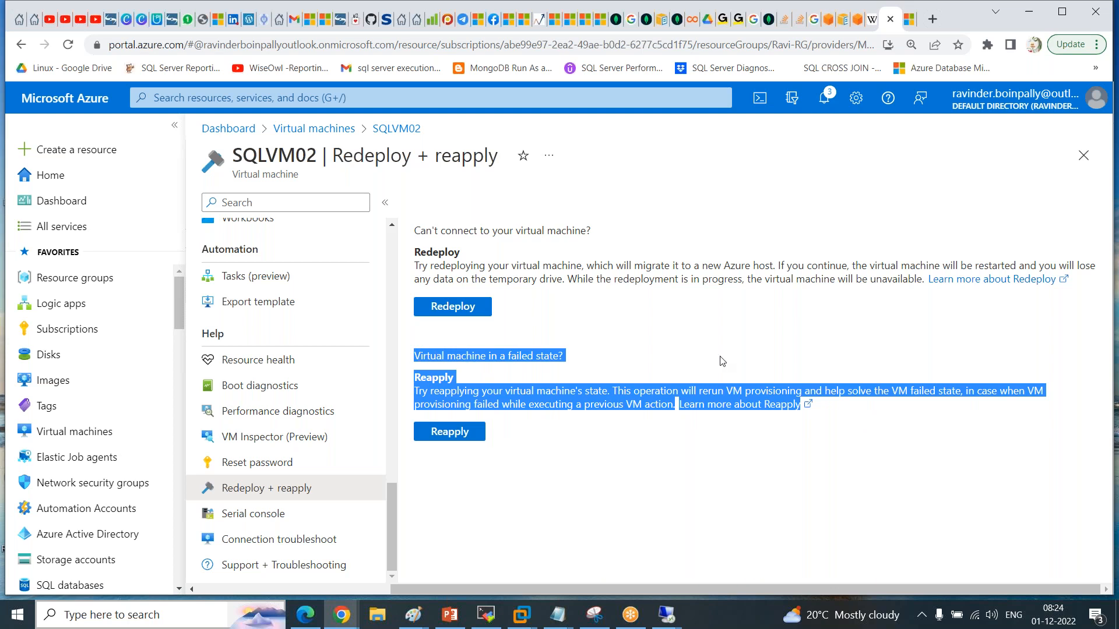
{"action": "left_click", "coordinate": [676, 368]}
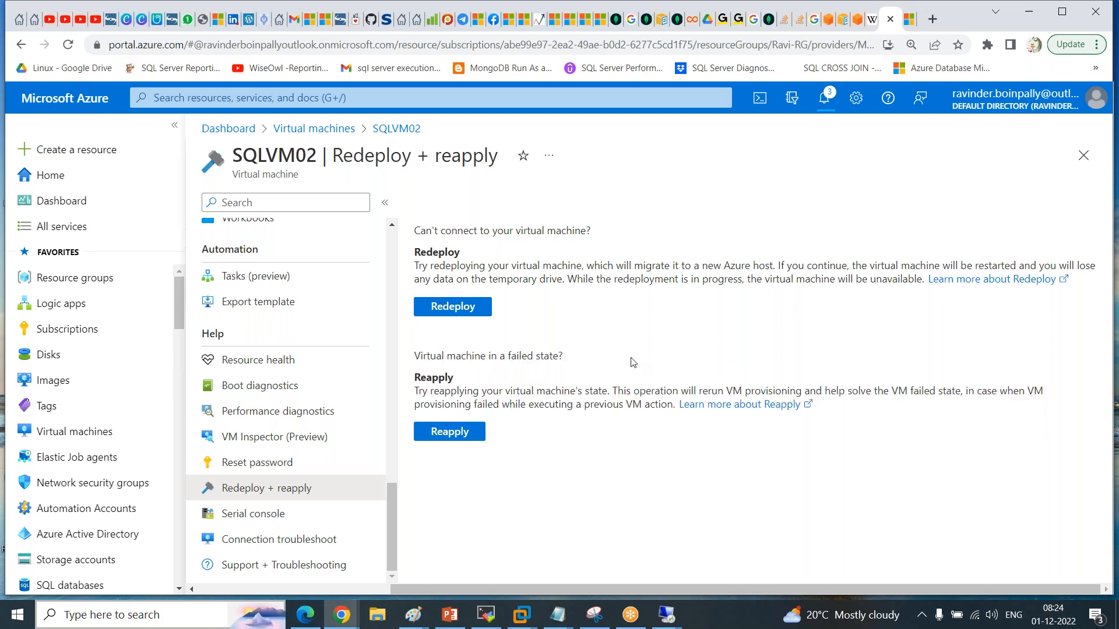
{"action": "left_click_drag", "start_coordinate": [861, 403], "coordinate": [401, 361]}
{"action": "left_click_drag", "start_coordinate": [565, 318], "coordinate": [407, 232]}
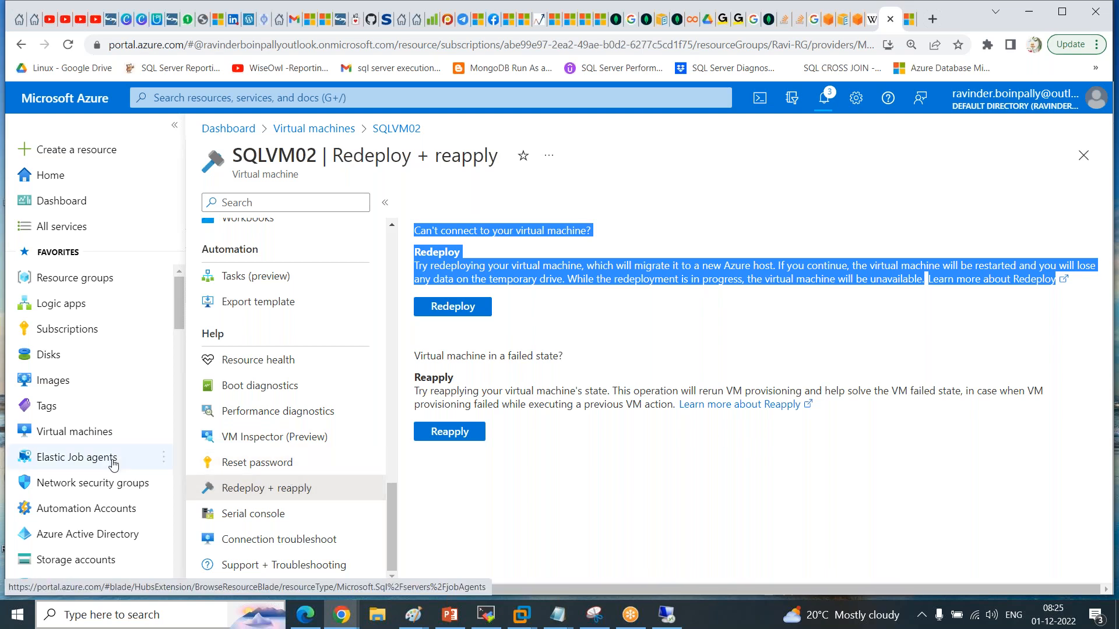
Check notifications for redeploy progress, then open SQLVM03's Reset password page
{"action": "left_click", "coordinate": [71, 436]}
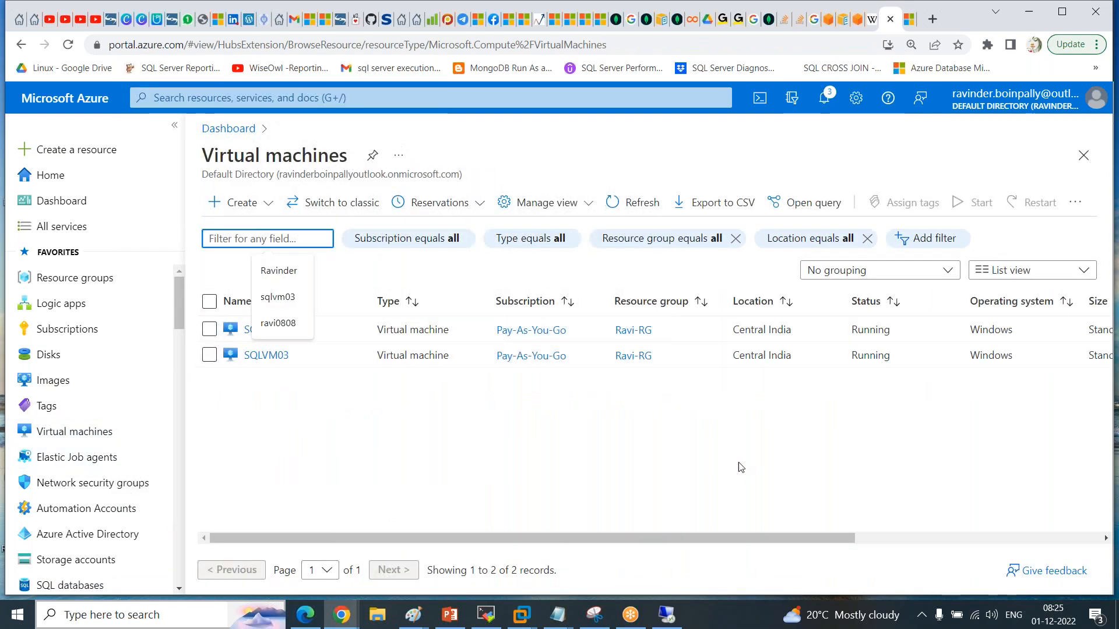
{"action": "left_click", "coordinate": [671, 615]}
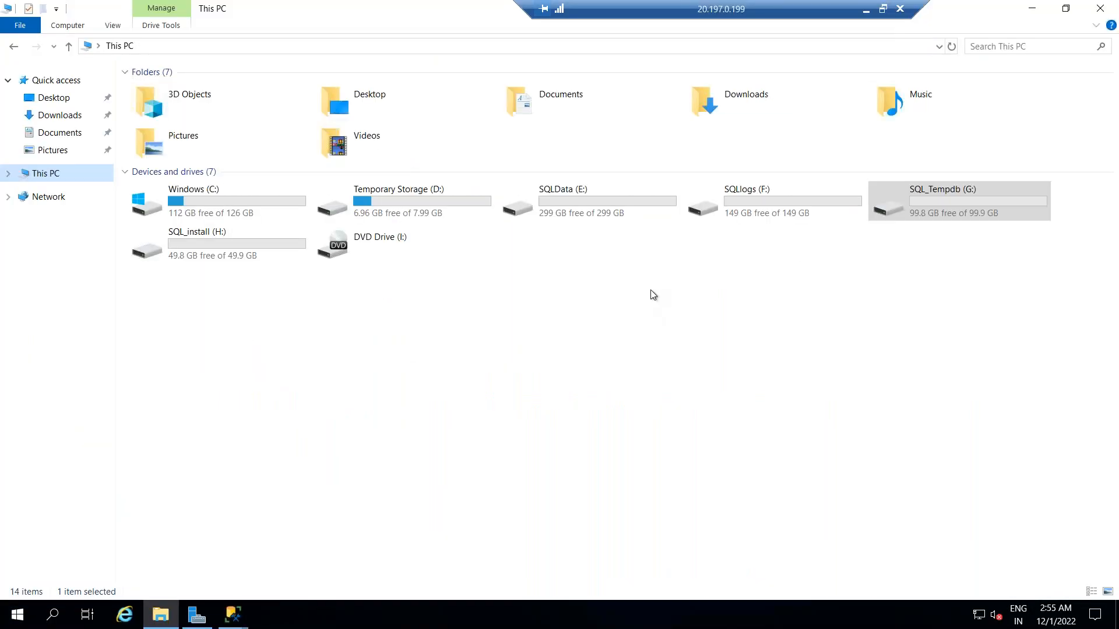
{"action": "left_click", "coordinate": [866, 10]}
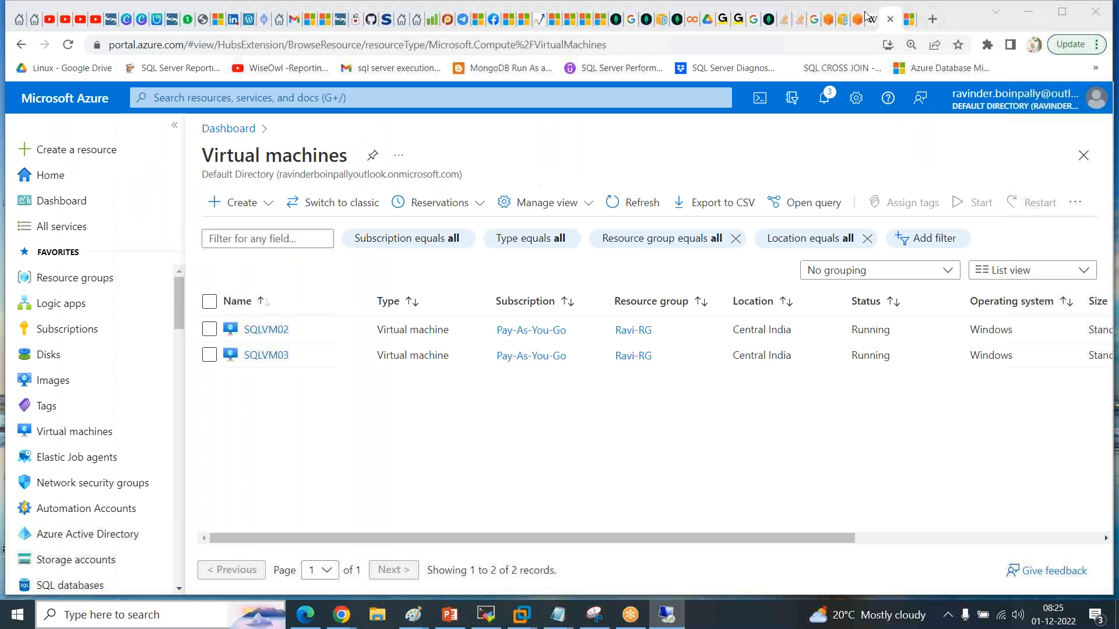
{"action": "left_click", "coordinate": [824, 100]}
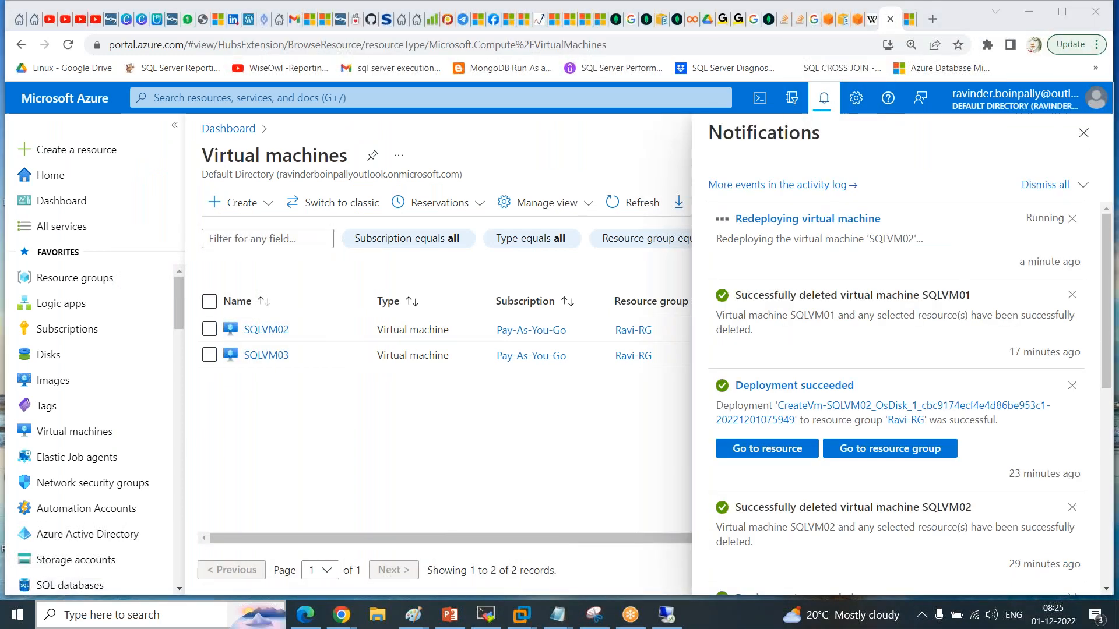
{"action": "left_click", "coordinate": [1084, 133]}
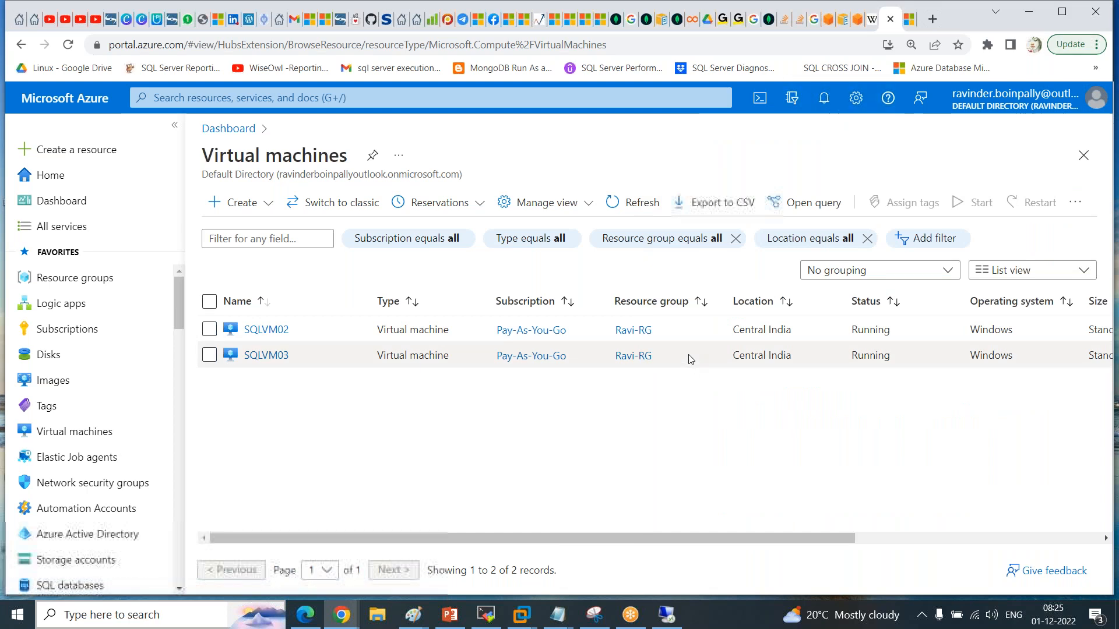
{"action": "left_click", "coordinate": [257, 356]}
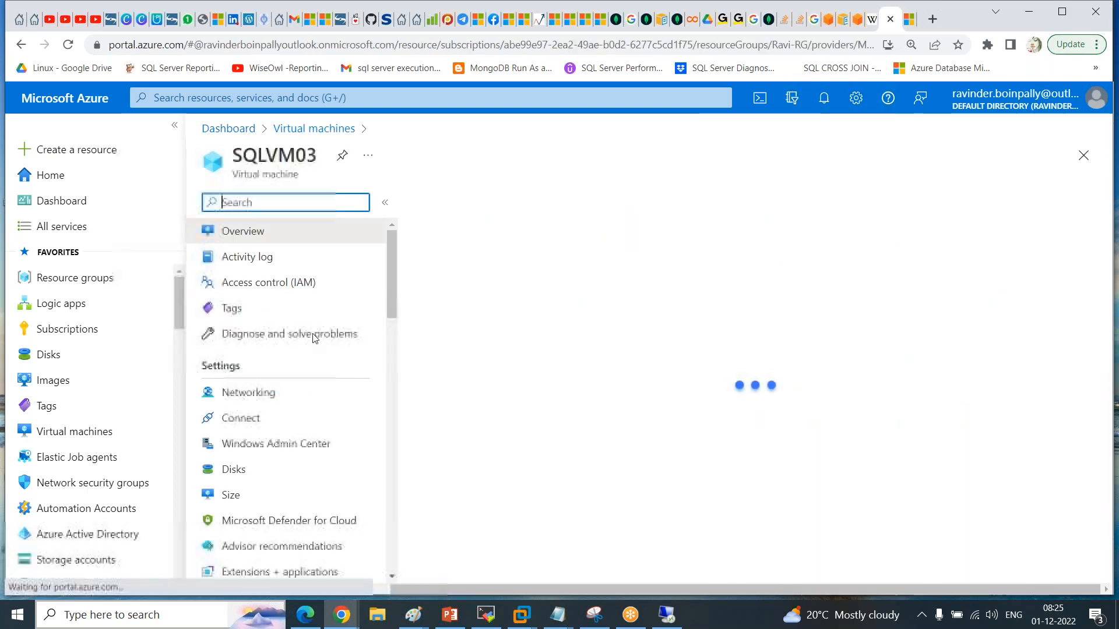
{"action": "scroll", "coordinate": [330, 307], "scroll_direction": "down", "scroll_amount": 15}
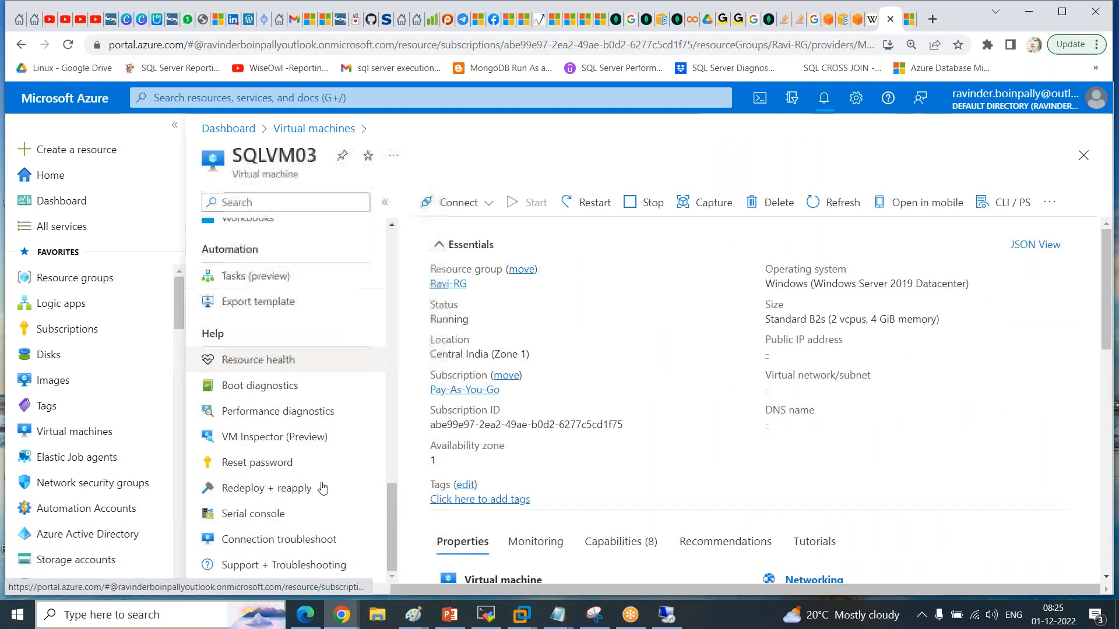
{"action": "left_click", "coordinate": [276, 466]}
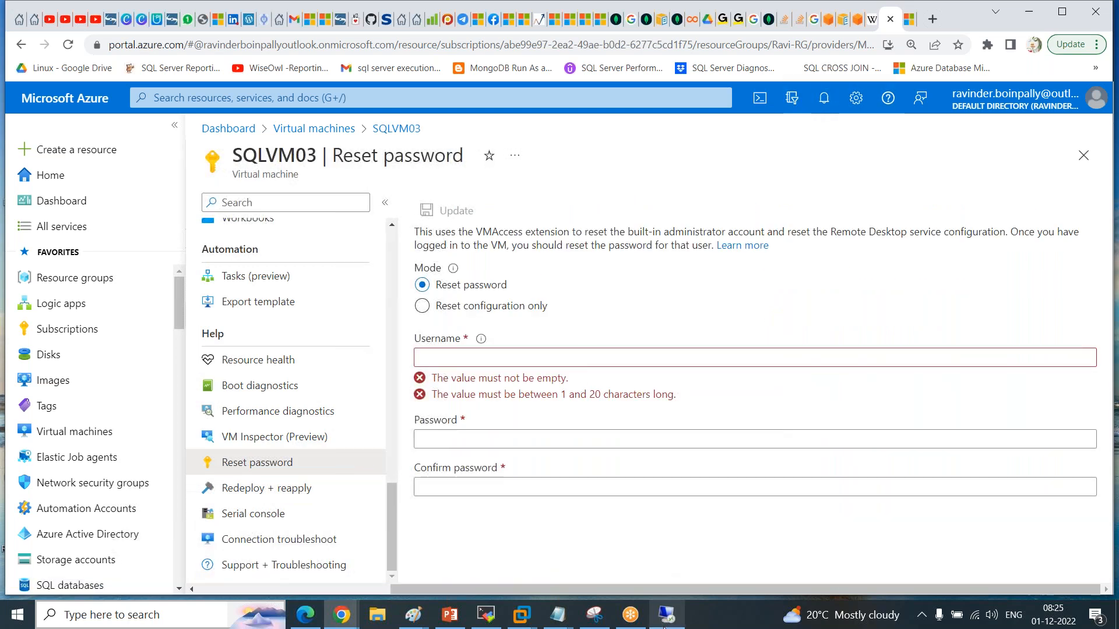
In the remote session's Server Manager, launch Computer Management from Tools
{"action": "left_click", "coordinate": [664, 617]}
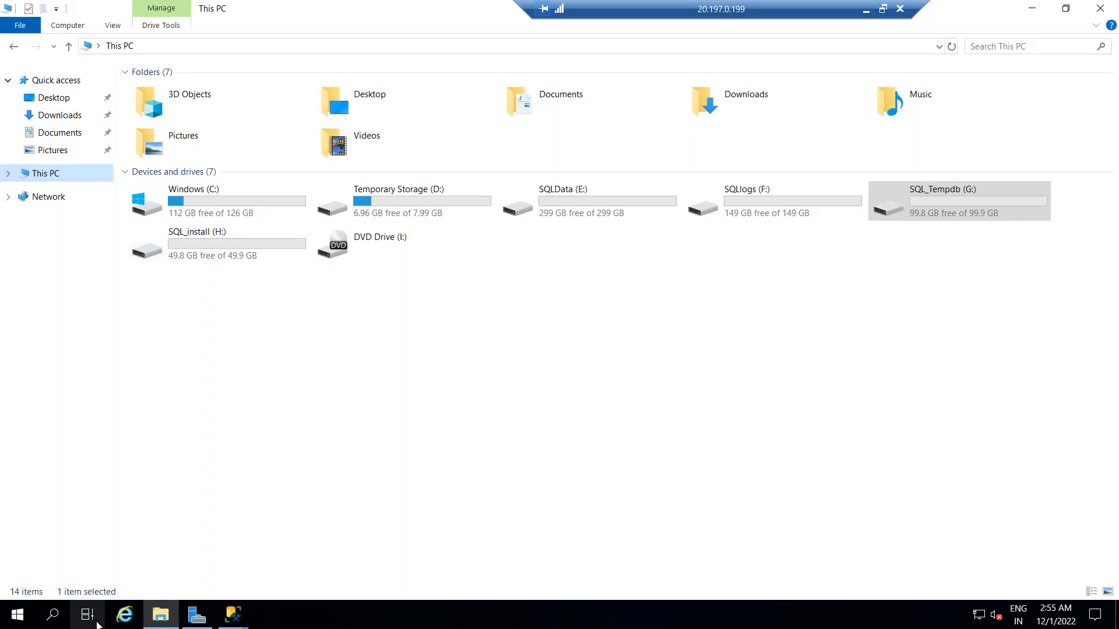
{"action": "left_click", "coordinate": [196, 616]}
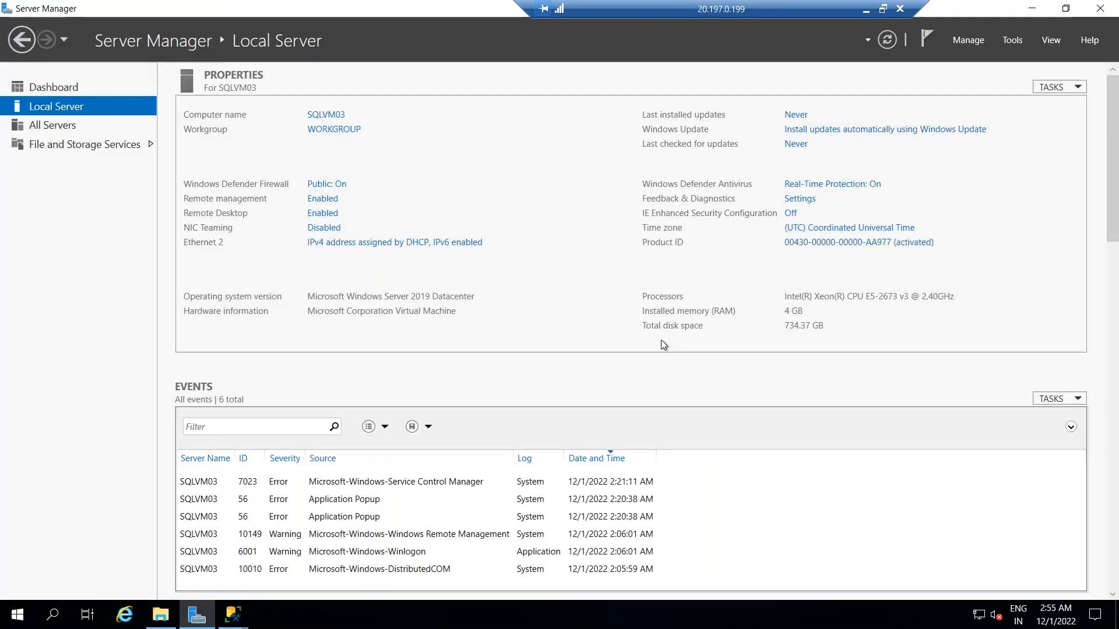
{"action": "left_click", "coordinate": [1011, 48]}
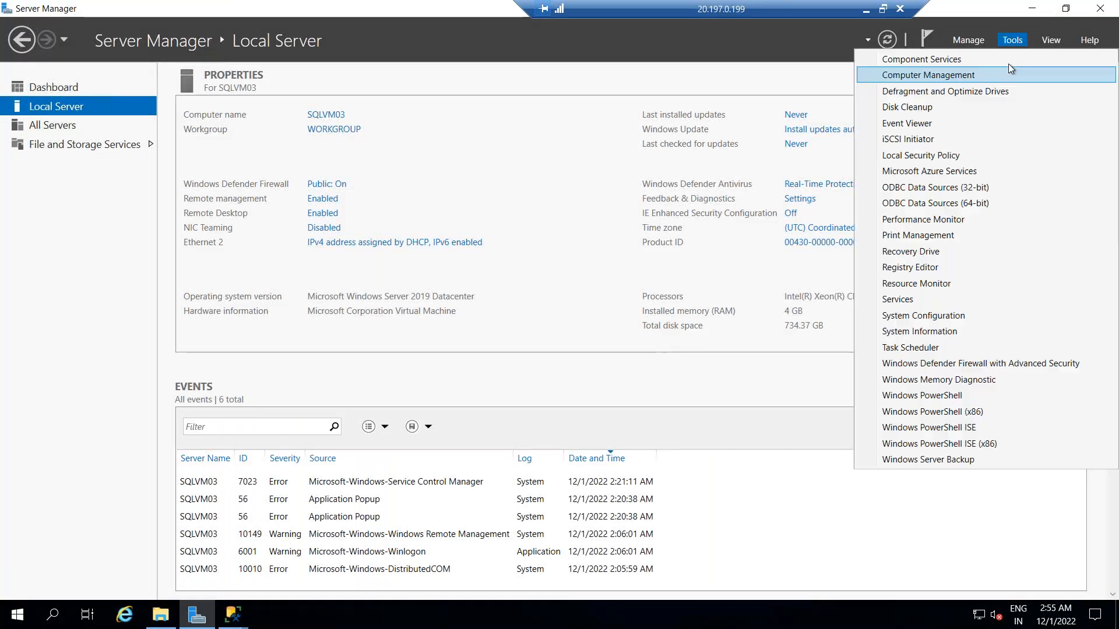
{"action": "left_click", "coordinate": [964, 74]}
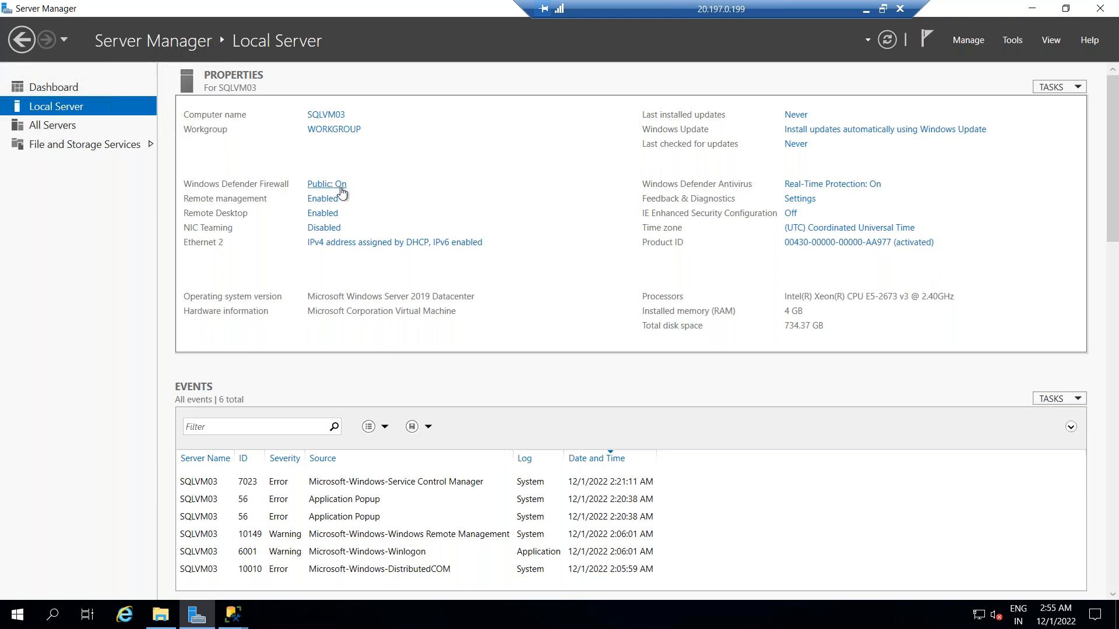
Open the local Administrators group's properties under Local Users and Groups and select its single member
{"action": "left_click", "coordinate": [1015, 46]}
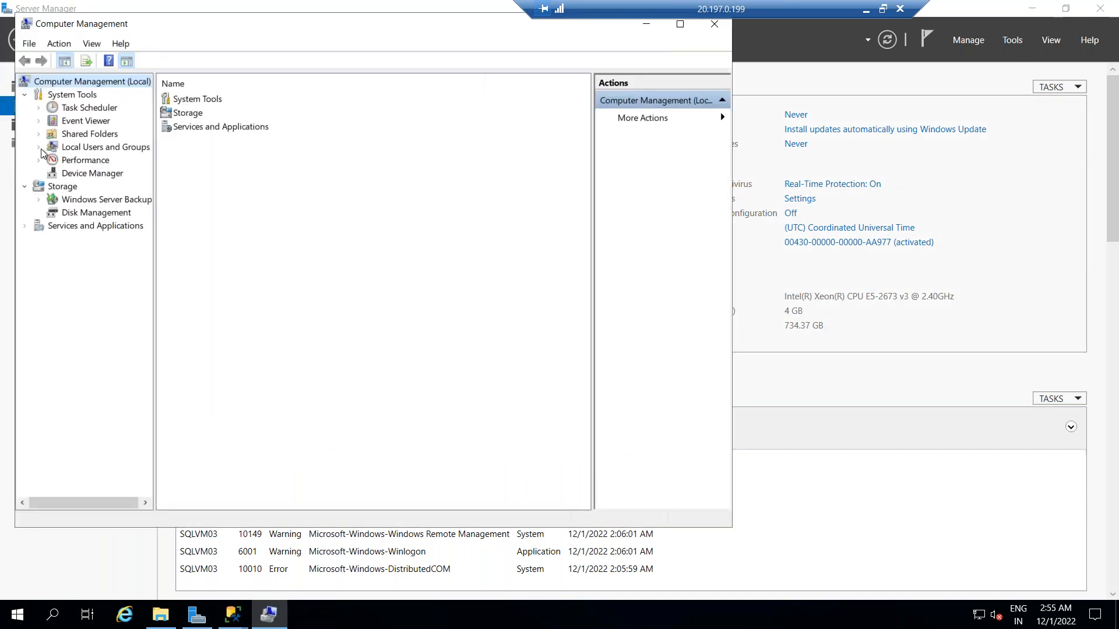
{"action": "left_click", "coordinate": [39, 146]}
{"action": "left_click", "coordinate": [88, 175]}
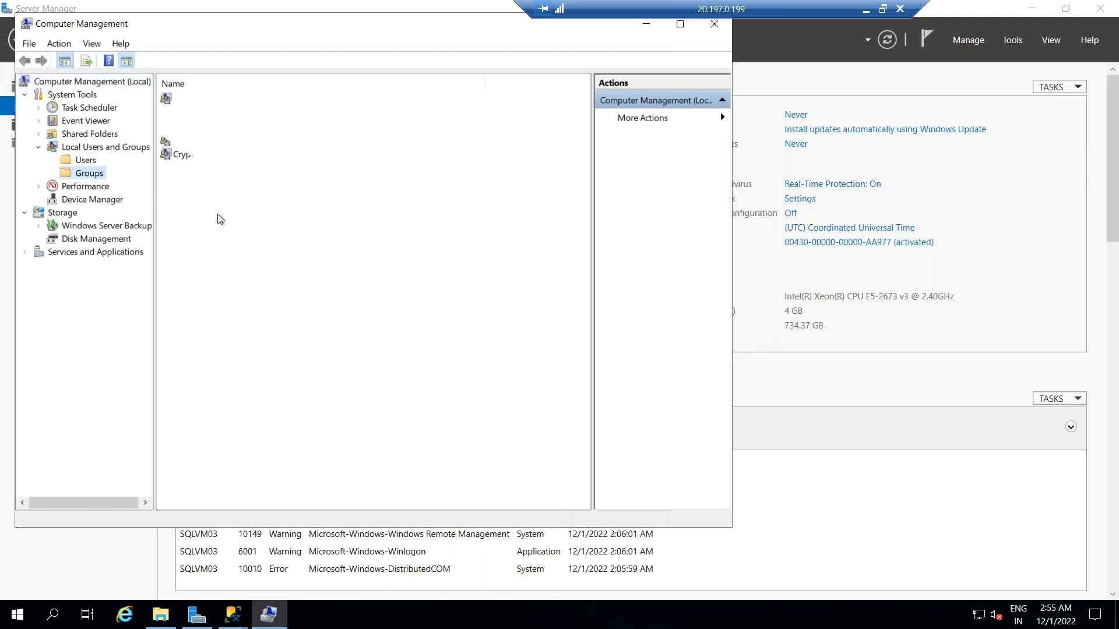
{"action": "left_click", "coordinate": [213, 115]}
{"action": "double_click", "coordinate": [213, 114]}
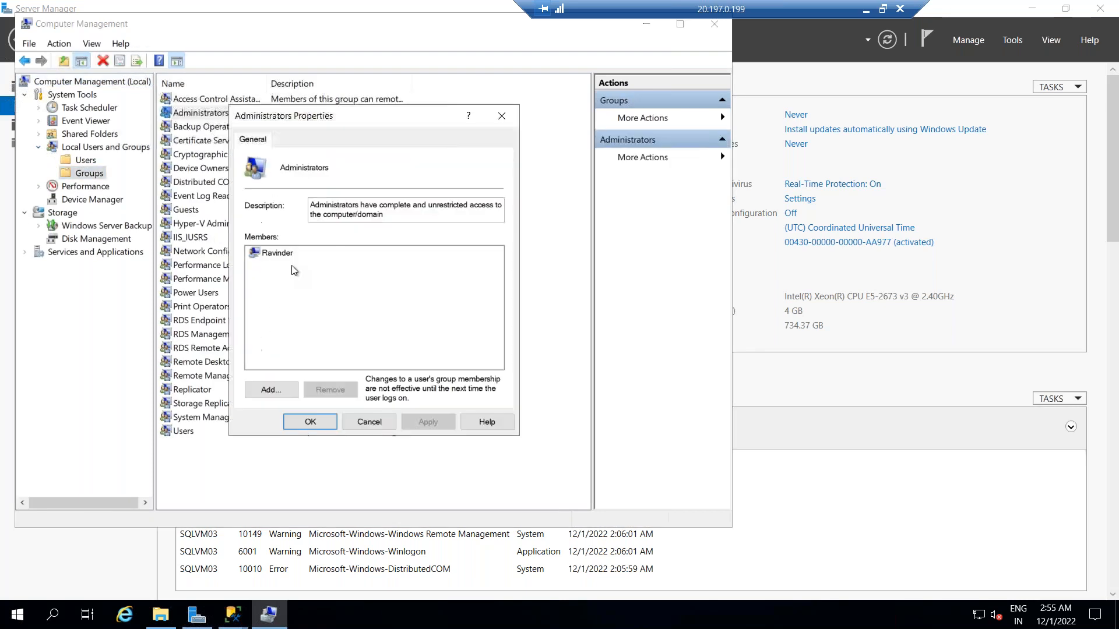
{"action": "left_click", "coordinate": [283, 256]}
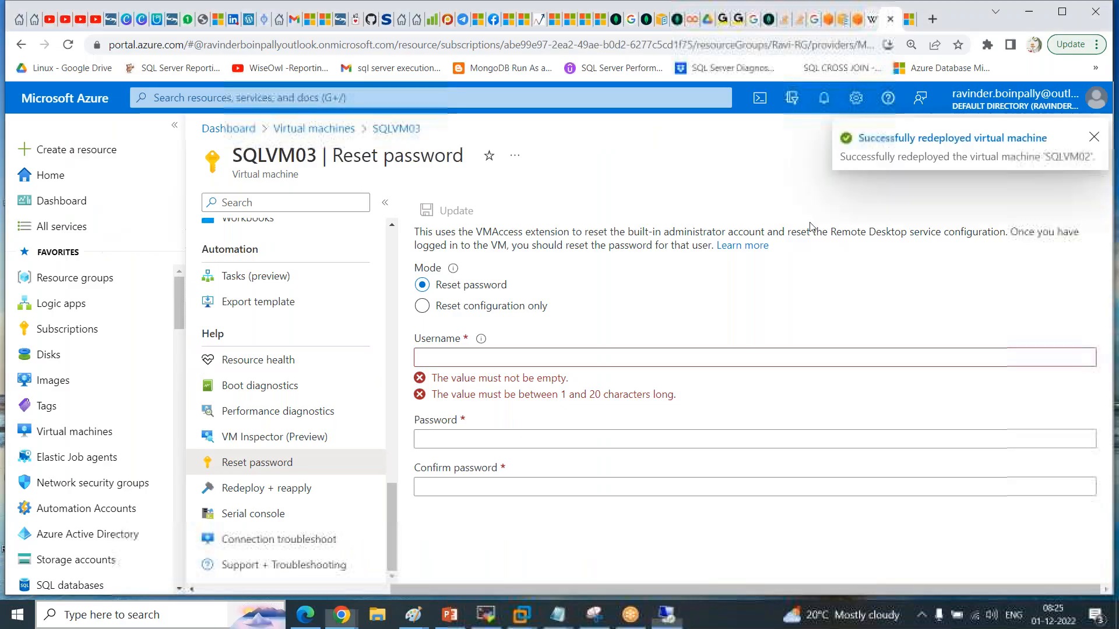
In SQLVM03's Reset password blade, enter the new administrator account's username
{"action": "left_click", "coordinate": [866, 9]}
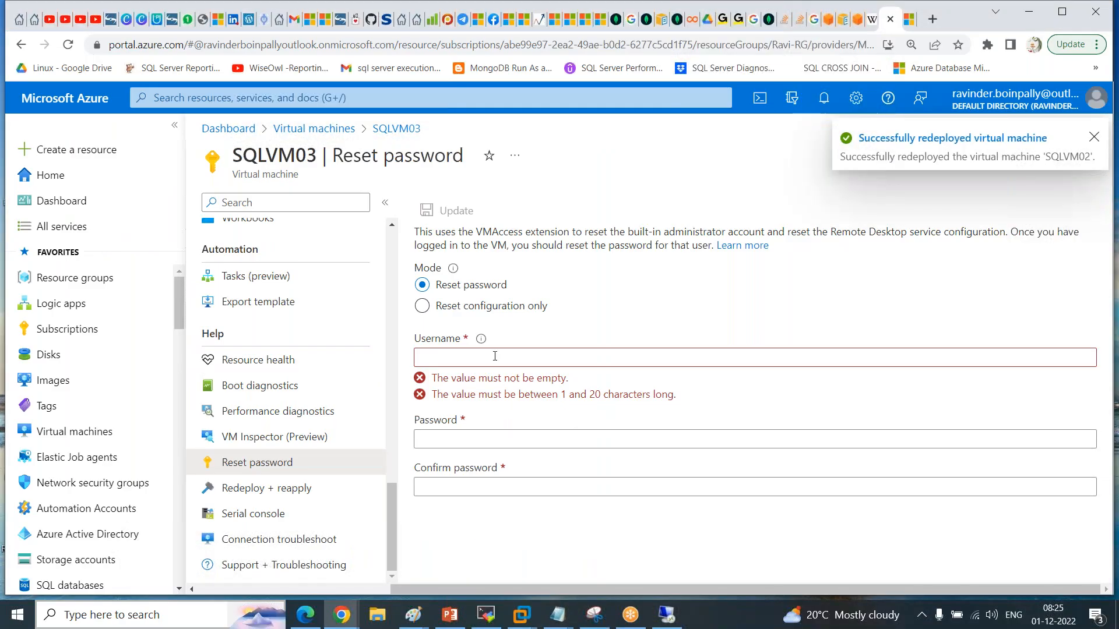
{"action": "left_click", "coordinate": [600, 357]}
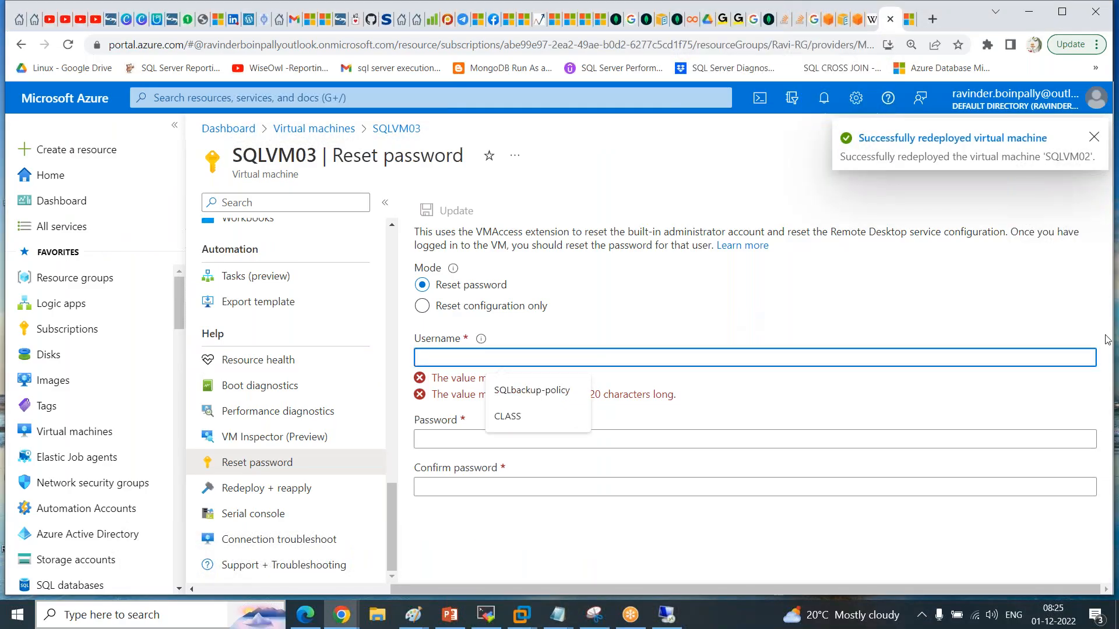
{"action": "left_click", "coordinate": [1095, 245]}
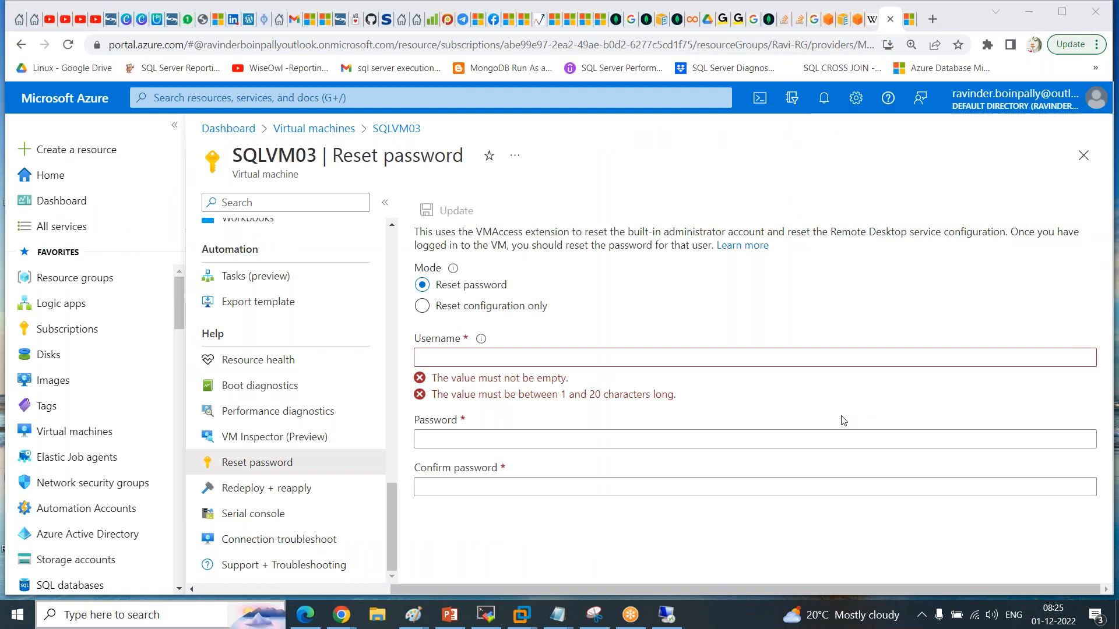
{"action": "left_click", "coordinate": [554, 358]}
{"action": "type", "text": "M"}
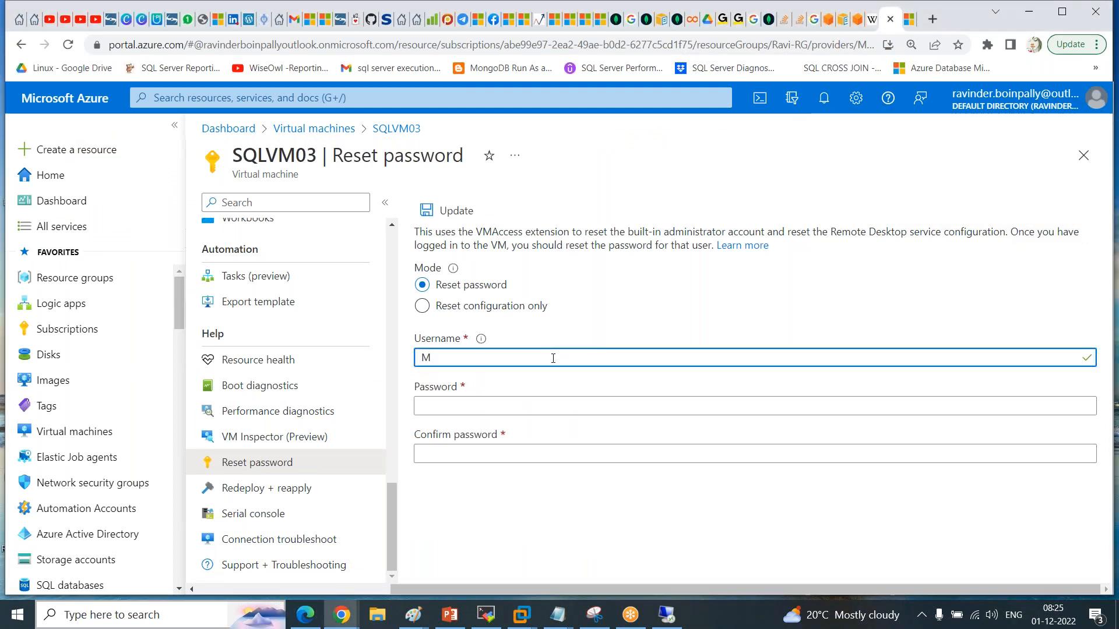
{"action": "type", "text": "ekhla"}
Enter and confirm the new password, verify the username, and start the password reset
{"action": "left_click", "coordinate": [494, 402]}
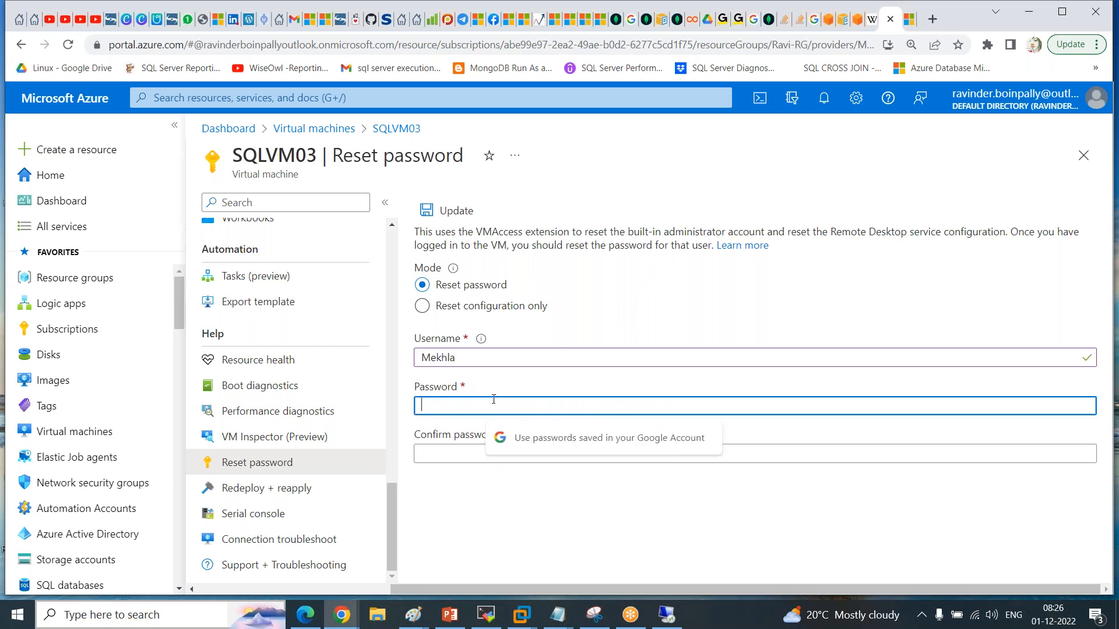
{"action": "type", "text": "*****"}
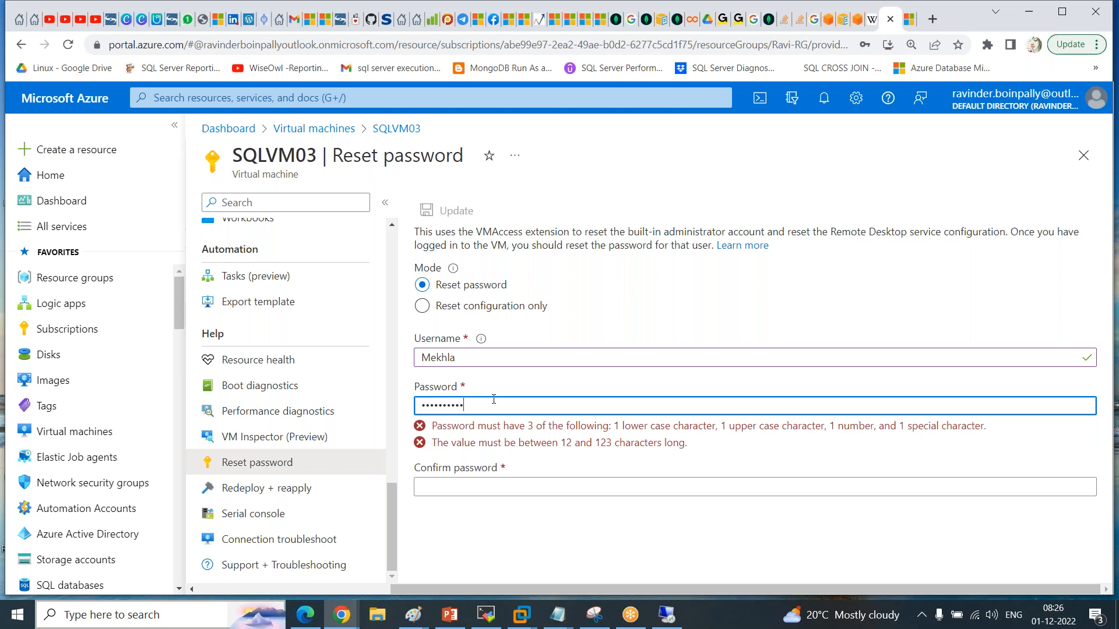
{"action": "type", "text": "*"}
{"action": "key", "text": "Tab"}
{"action": "type", "text": "*********"}
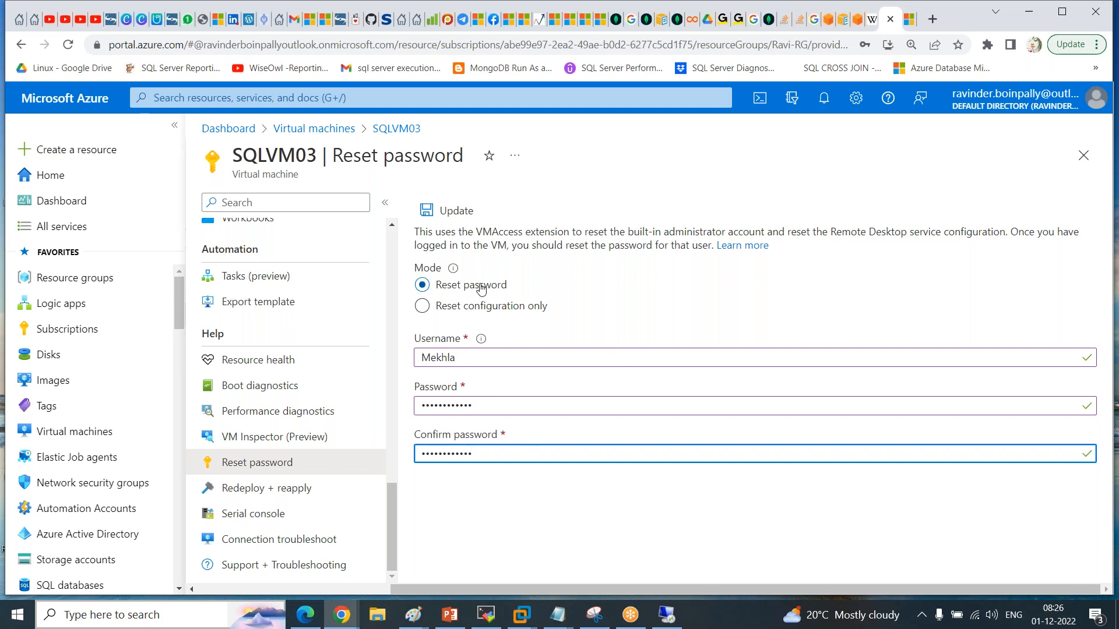
{"action": "double_click", "coordinate": [447, 362]}
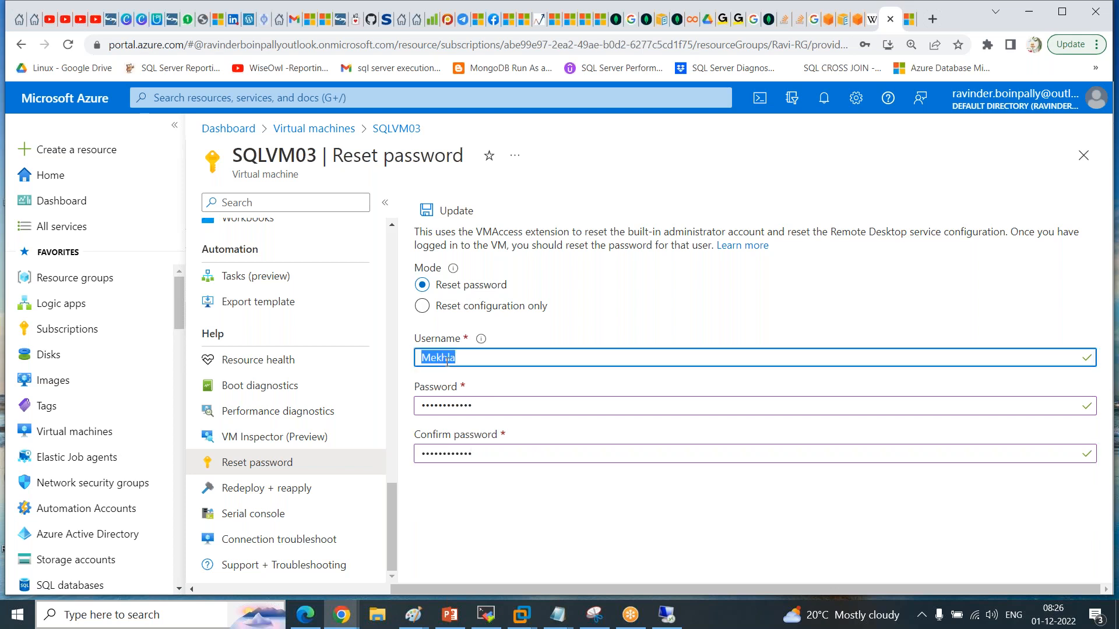
{"action": "left_click", "coordinate": [456, 213]}
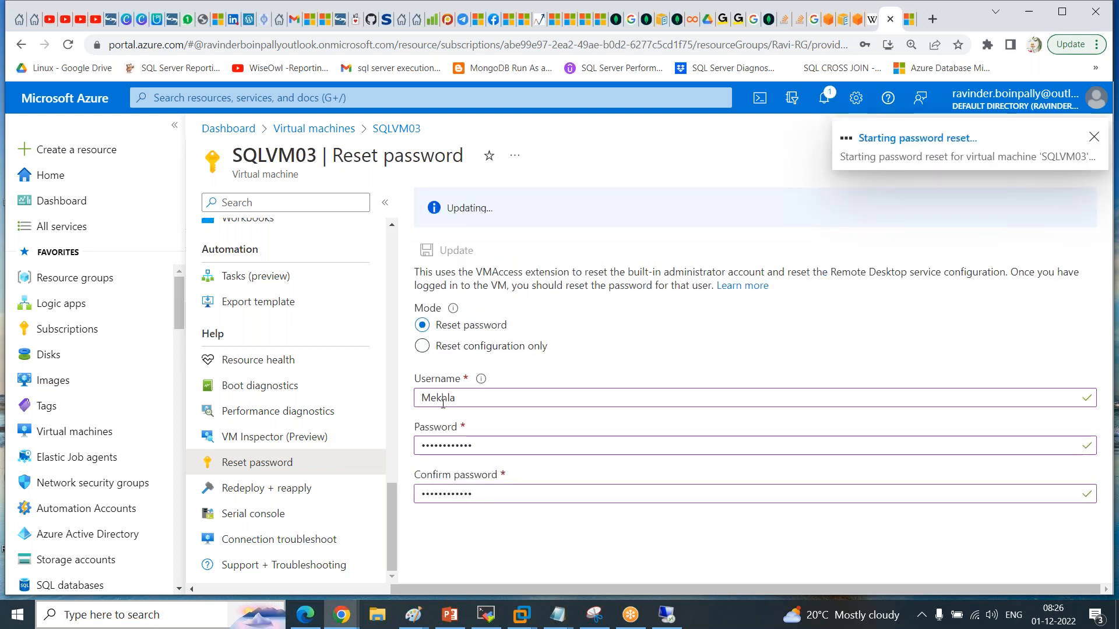
{"action": "left_click", "coordinate": [667, 615]}
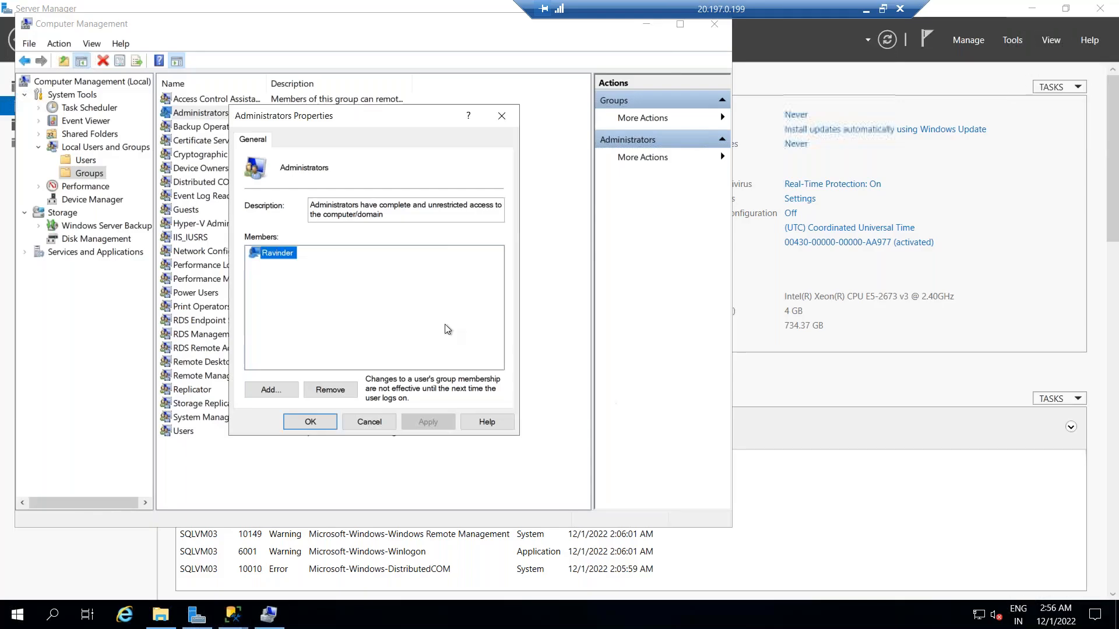
Cancel the Administrators Properties dialog and minimize the remote session back to Azure
{"action": "left_click", "coordinate": [369, 422]}
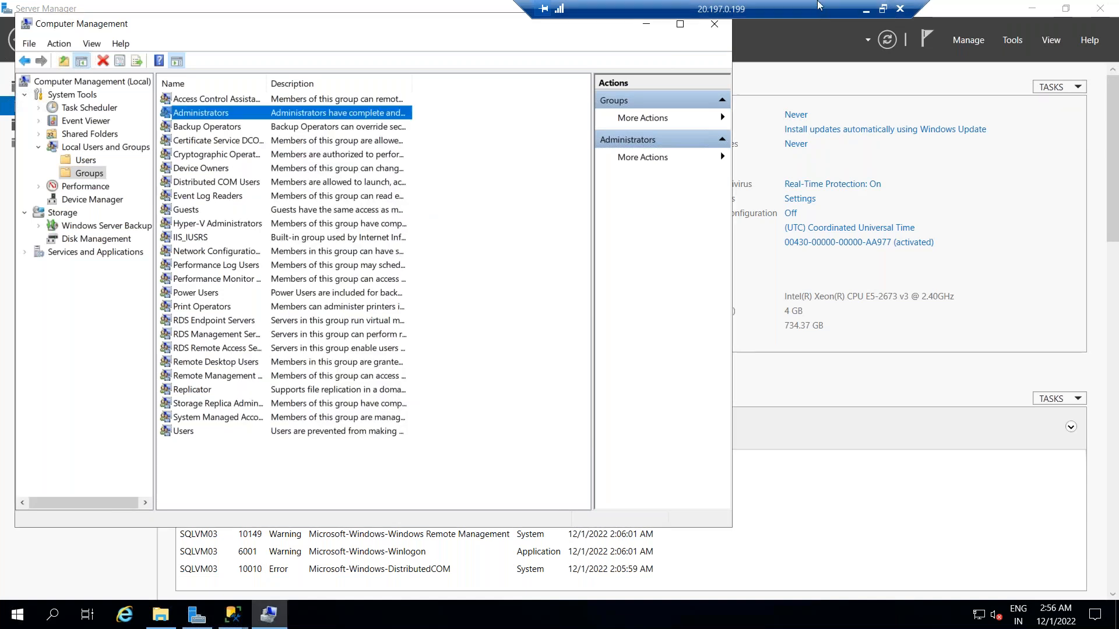
{"action": "left_click", "coordinate": [866, 9]}
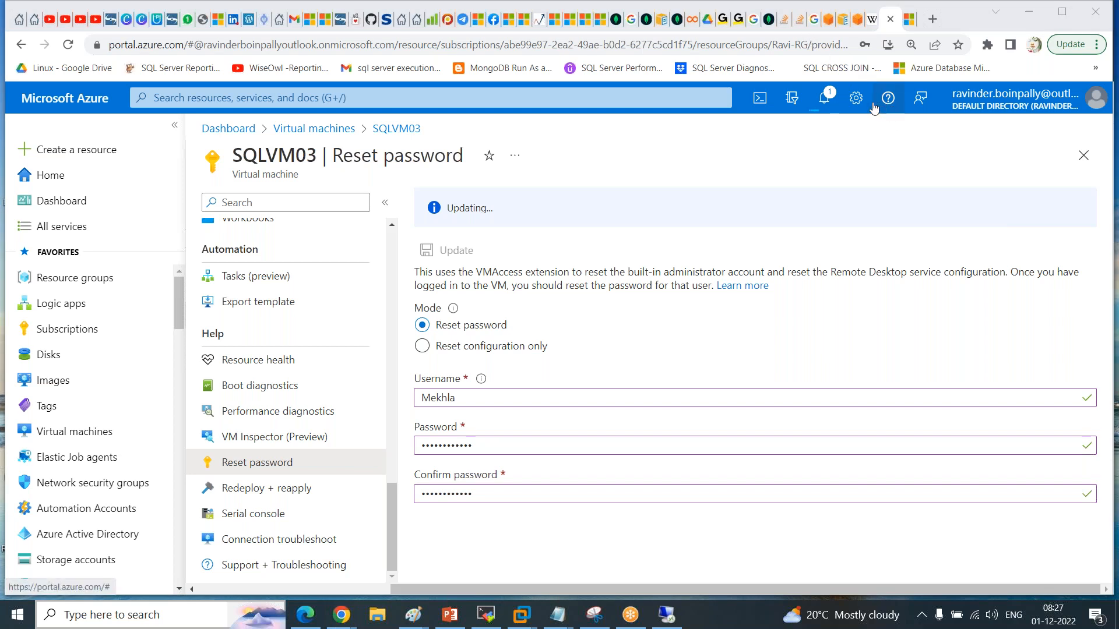
Check the password reset progress in notifications and the activity log's Redeploy Virtual Machine entry
{"action": "left_click", "coordinate": [833, 105]}
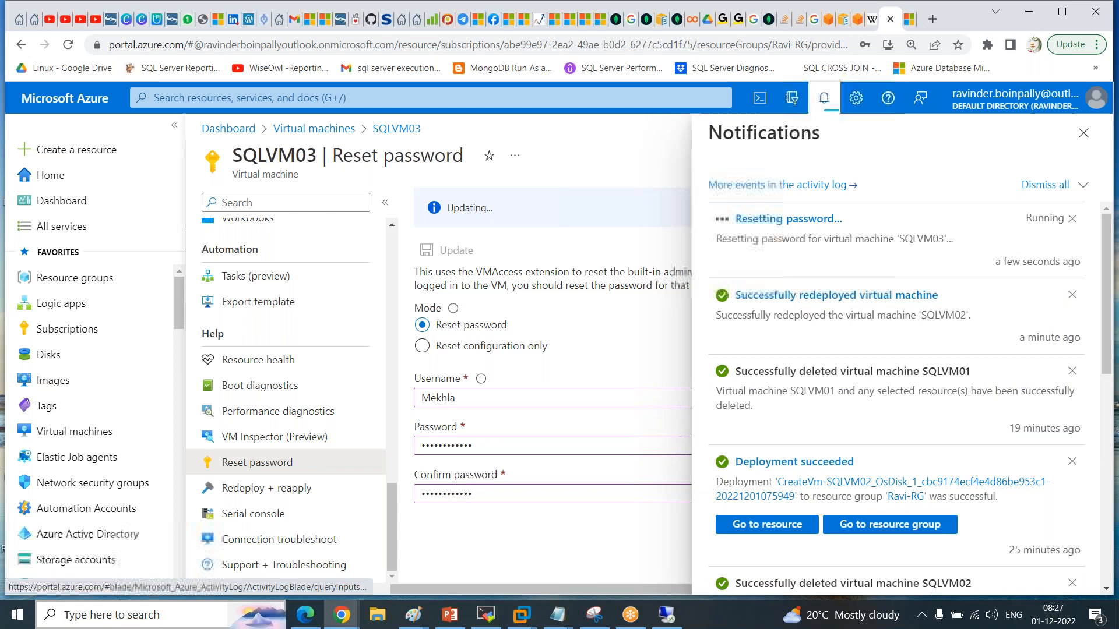
{"action": "left_click", "coordinate": [772, 187]}
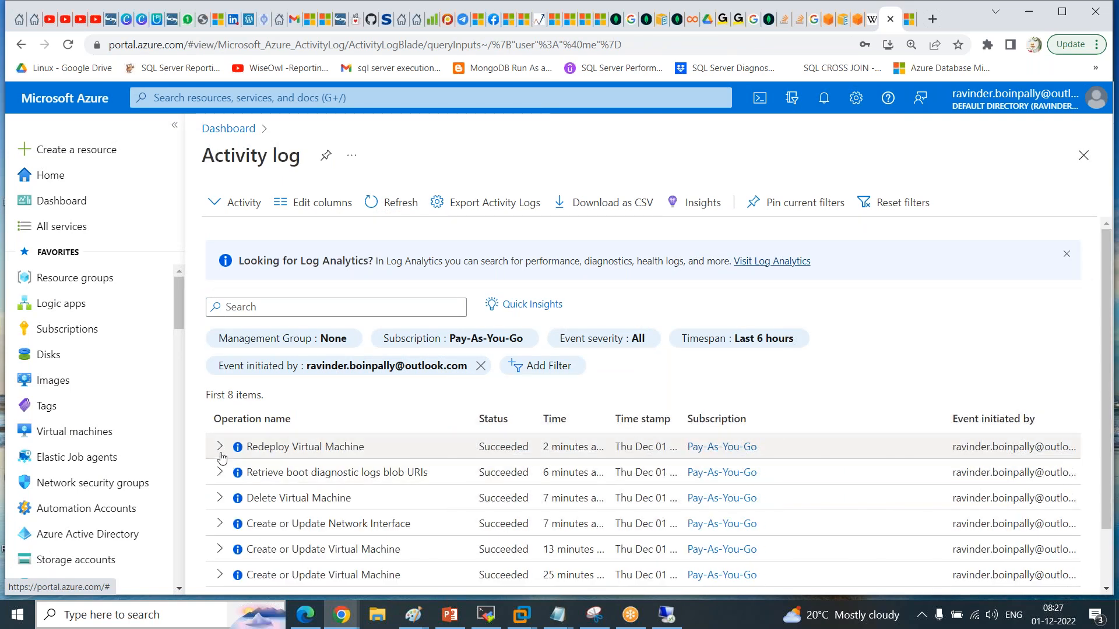
{"action": "left_click", "coordinate": [220, 447]}
{"action": "scroll", "coordinate": [1106, 257], "scroll_direction": "down", "scroll_amount": 3}
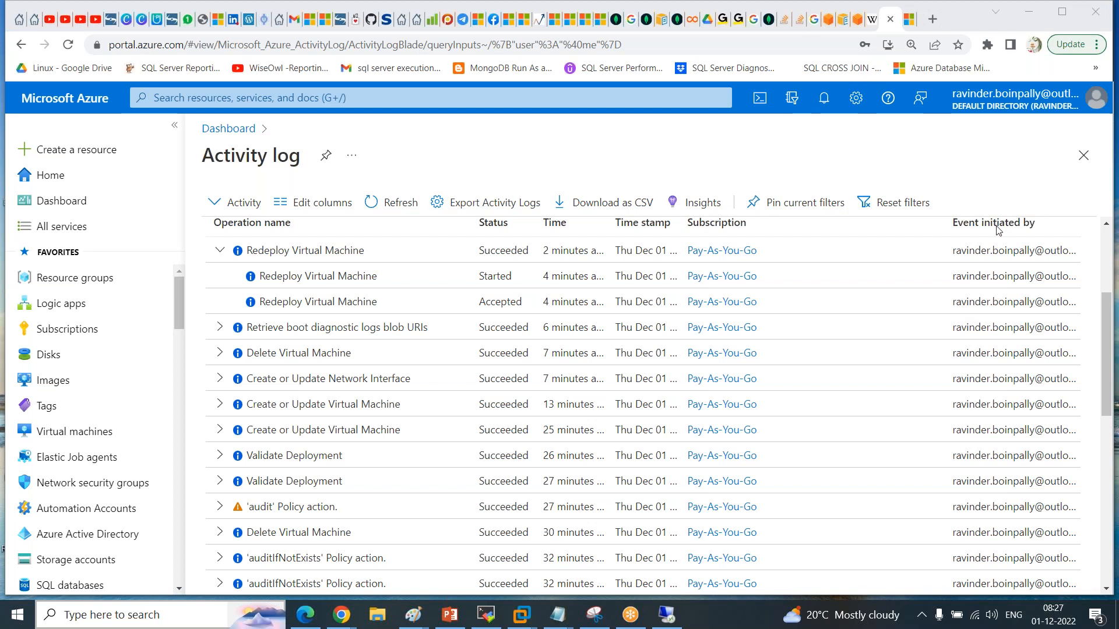
{"action": "scroll", "coordinate": [516, 387], "scroll_direction": "down", "scroll_amount": 5}
{"action": "scroll", "coordinate": [516, 386], "scroll_direction": "down", "scroll_amount": 3}
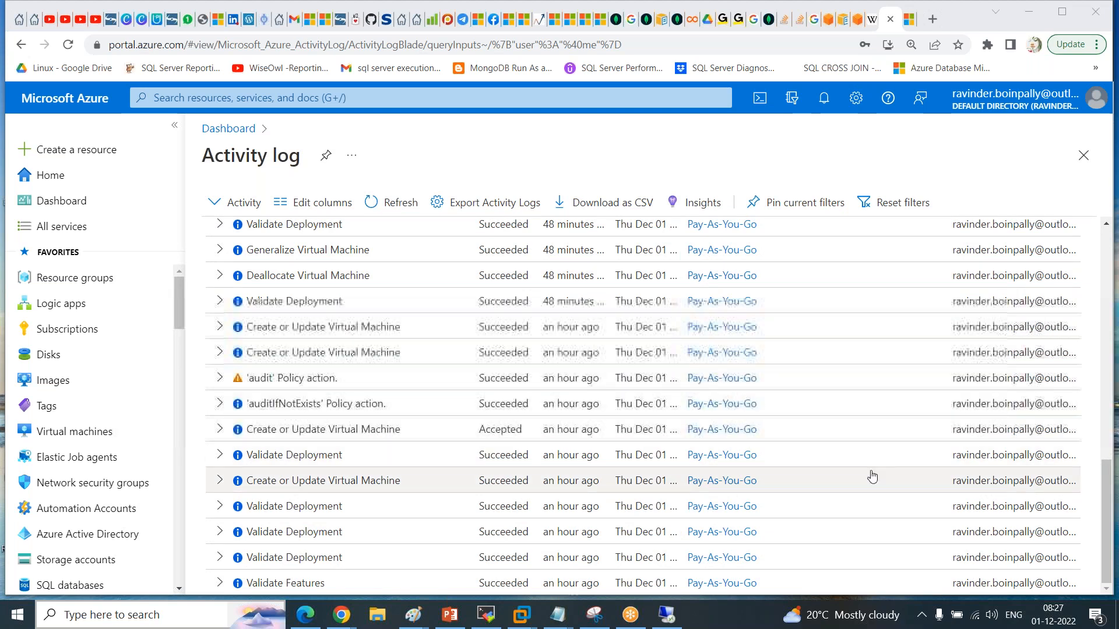
{"action": "scroll", "coordinate": [872, 474], "scroll_direction": "up", "scroll_amount": 10}
{"action": "left_click", "coordinate": [220, 447]}
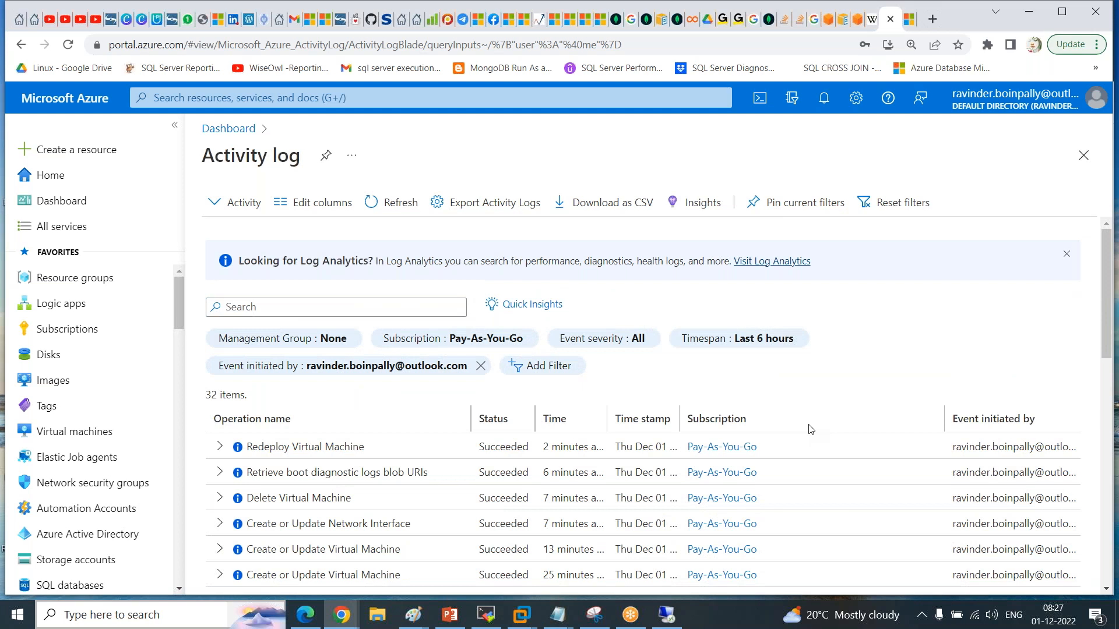
{"action": "scroll", "coordinate": [641, 467], "scroll_direction": "down", "scroll_amount": 6}
{"action": "scroll", "coordinate": [525, 484], "scroll_direction": "up", "scroll_amount": 6}
Confirm the password reset finished, then go through Resource groups to the Virtual machines list
{"action": "left_click", "coordinate": [823, 97]}
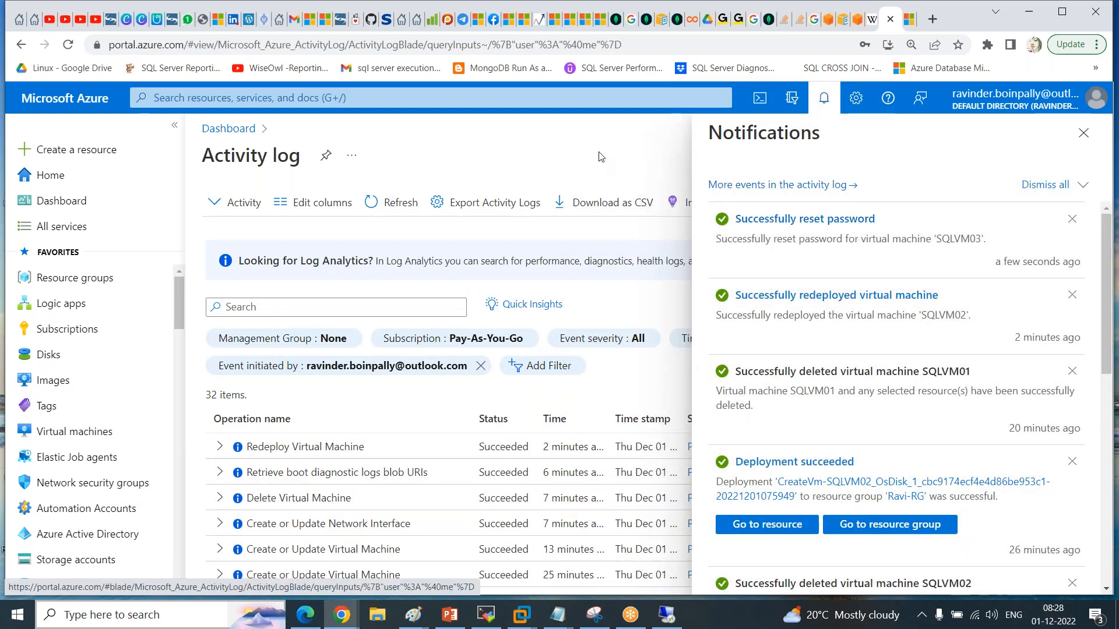
{"action": "left_click", "coordinate": [1083, 133]}
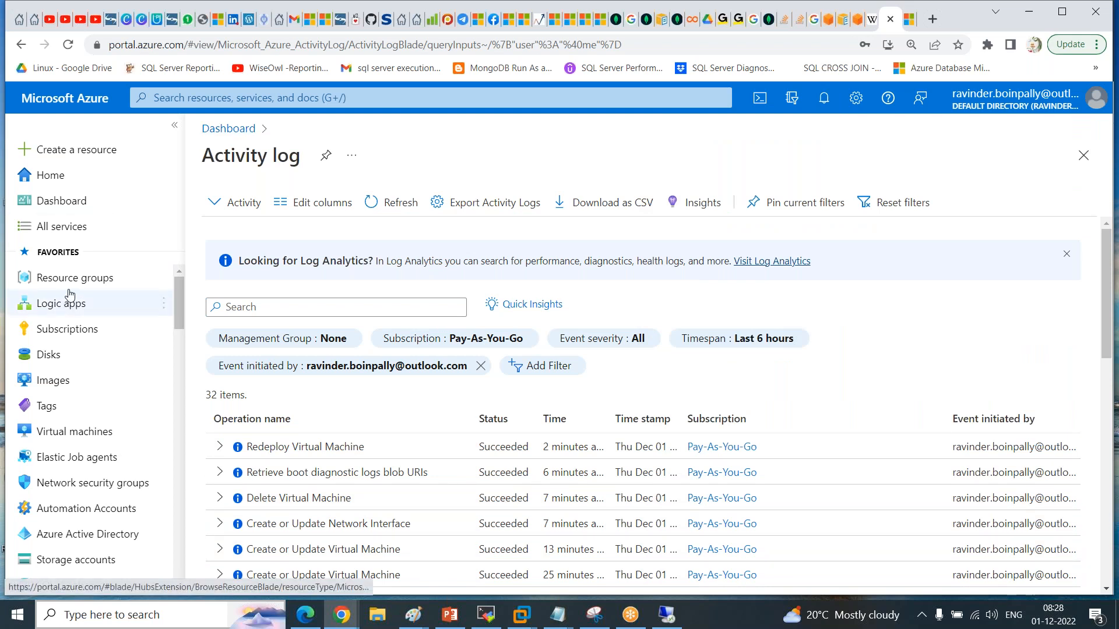
{"action": "left_click", "coordinate": [91, 293]}
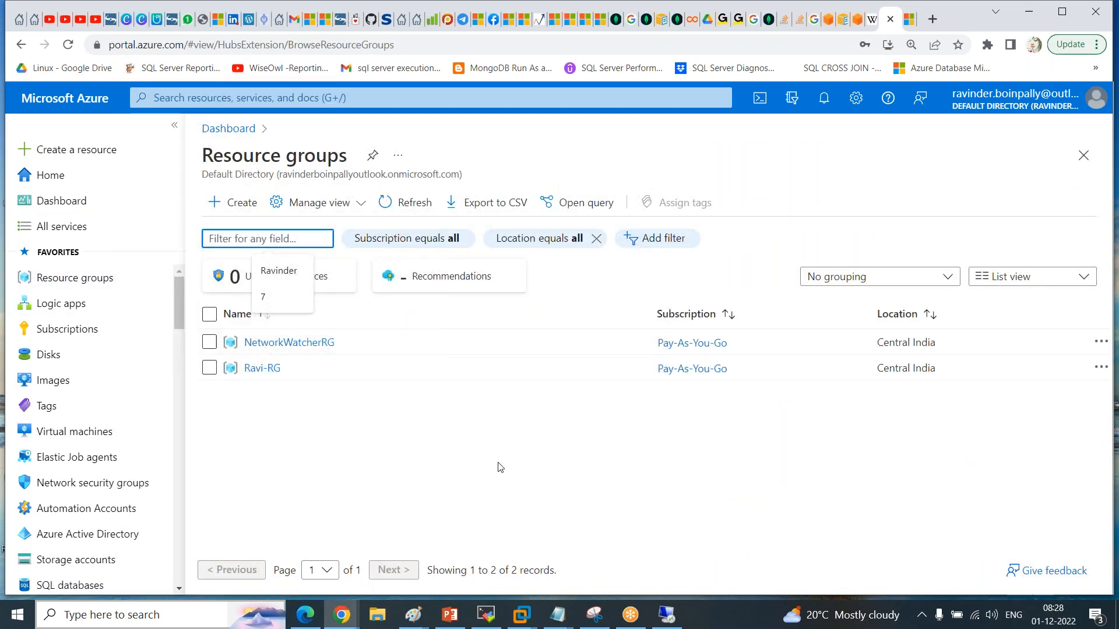
{"action": "left_click", "coordinate": [74, 432]}
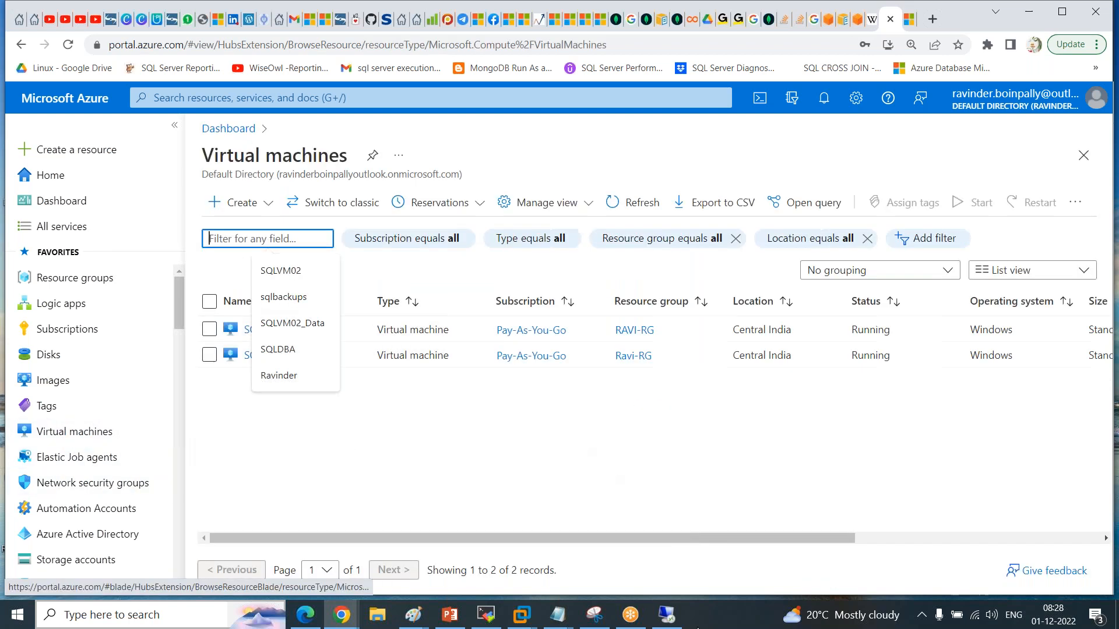
In the remote session, verify the new account is in the Administrators group, closing without changes
{"action": "left_click", "coordinate": [669, 622]}
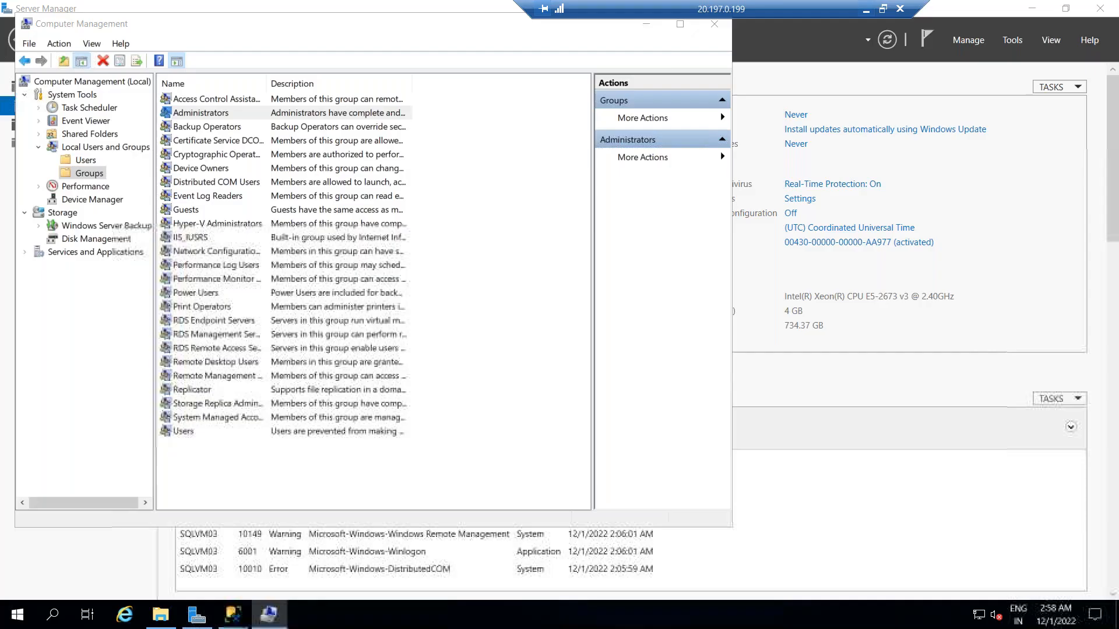
{"action": "double_click", "coordinate": [205, 116]}
{"action": "left_click", "coordinate": [279, 253]}
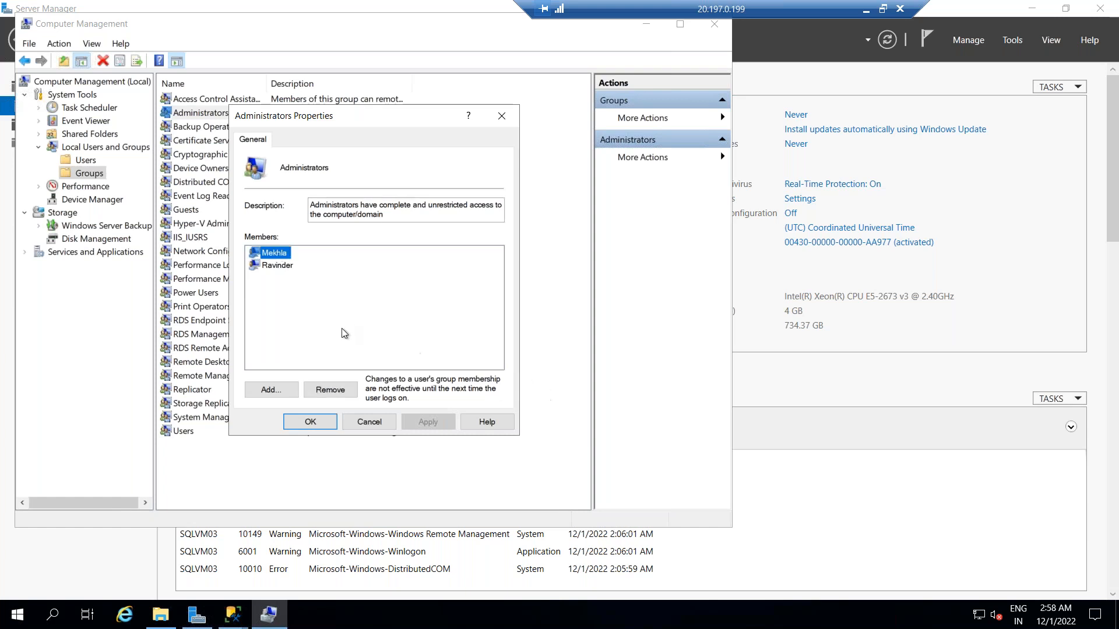
{"action": "left_click", "coordinate": [378, 425]}
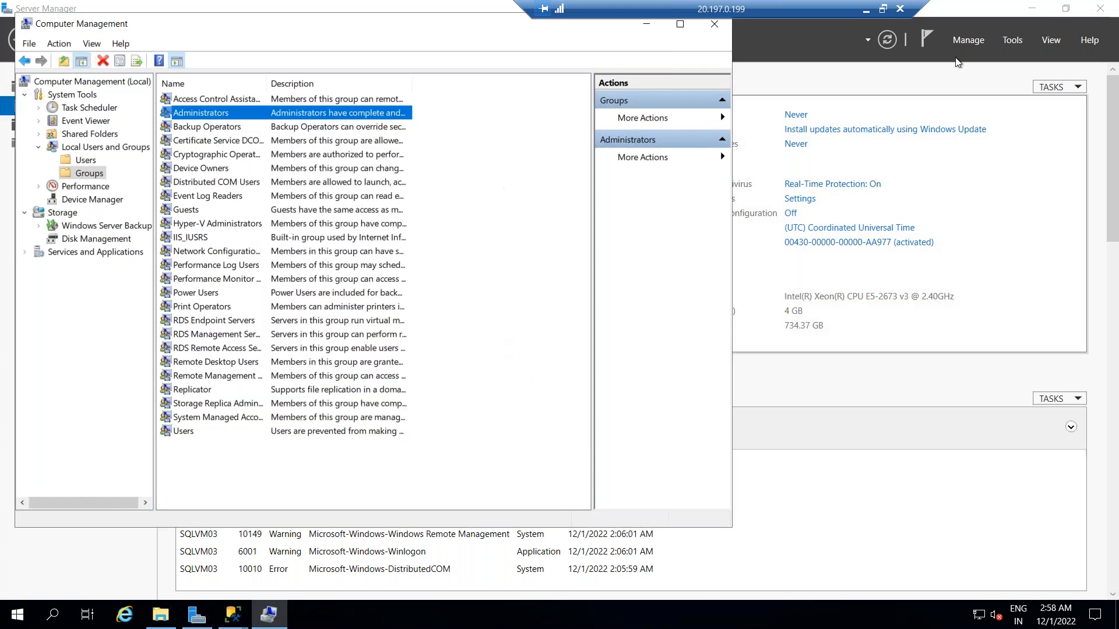
{"action": "left_click", "coordinate": [867, 10]}
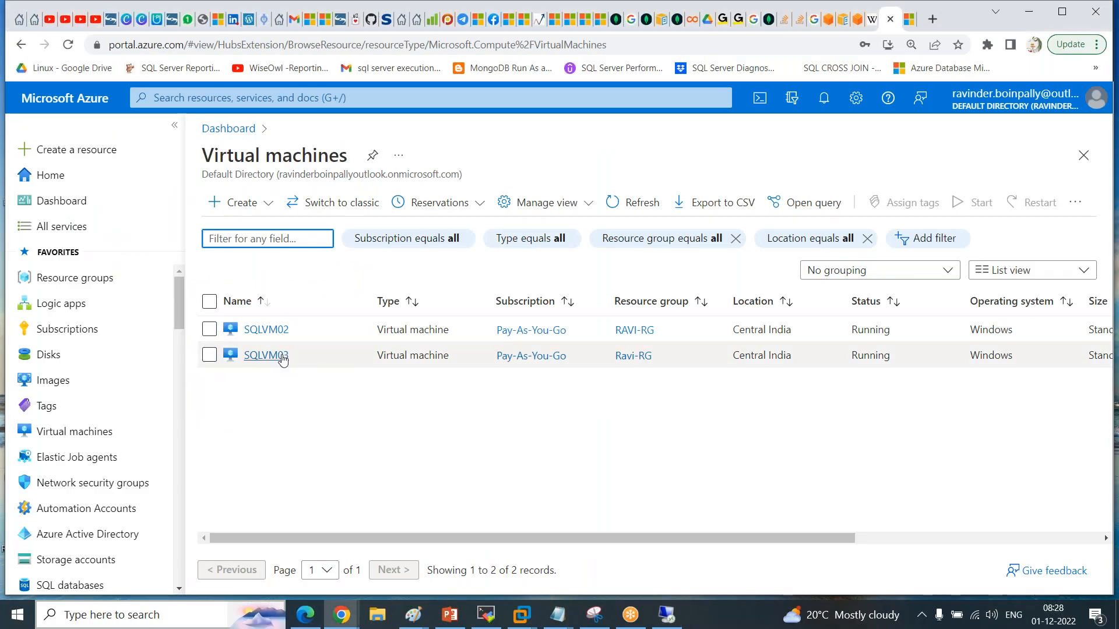
Open SQLVM03, view its Reset password form, then copy public IP 20.197.0.199 from Overview
{"action": "left_click", "coordinate": [249, 356]}
{"action": "scroll", "coordinate": [274, 325], "scroll_direction": "down", "scroll_amount": 8}
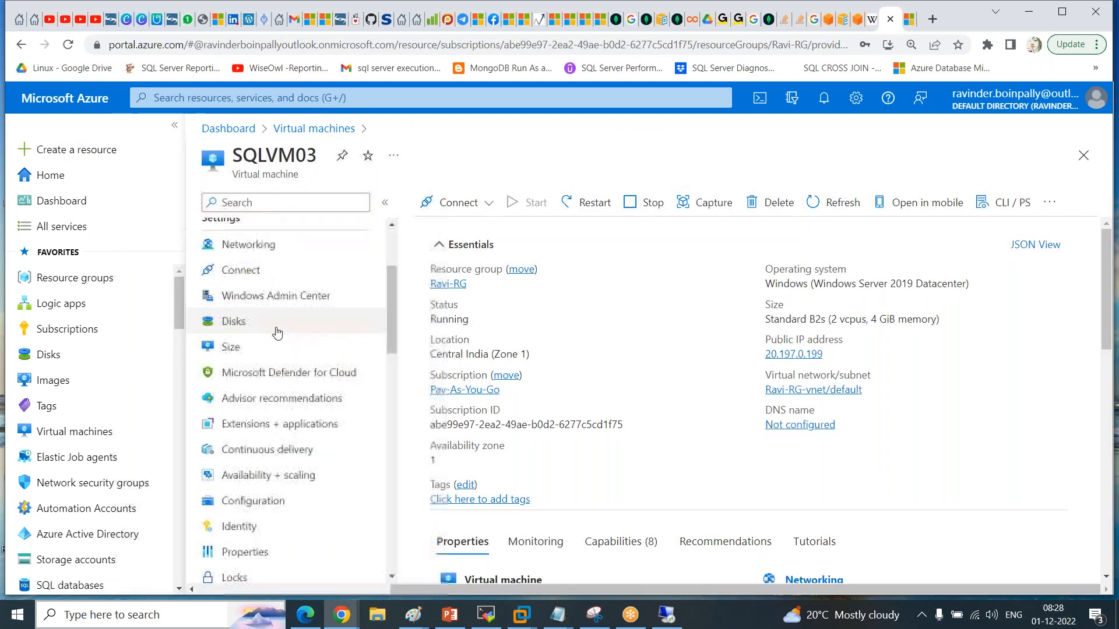
{"action": "scroll", "coordinate": [303, 326], "scroll_direction": "down", "scroll_amount": 6}
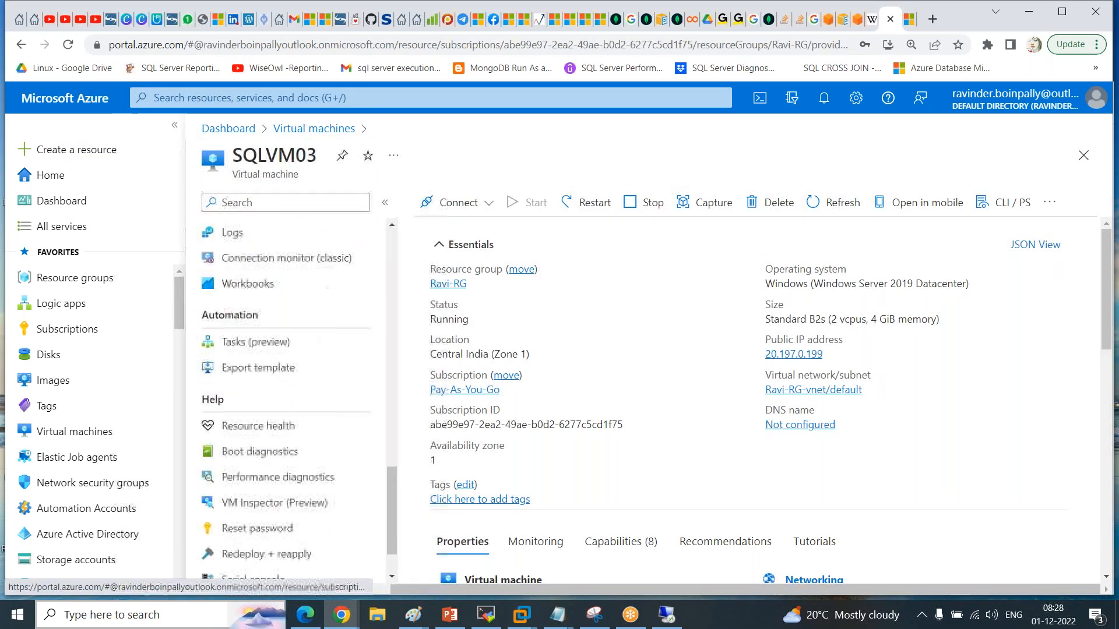
{"action": "left_click", "coordinate": [282, 469]}
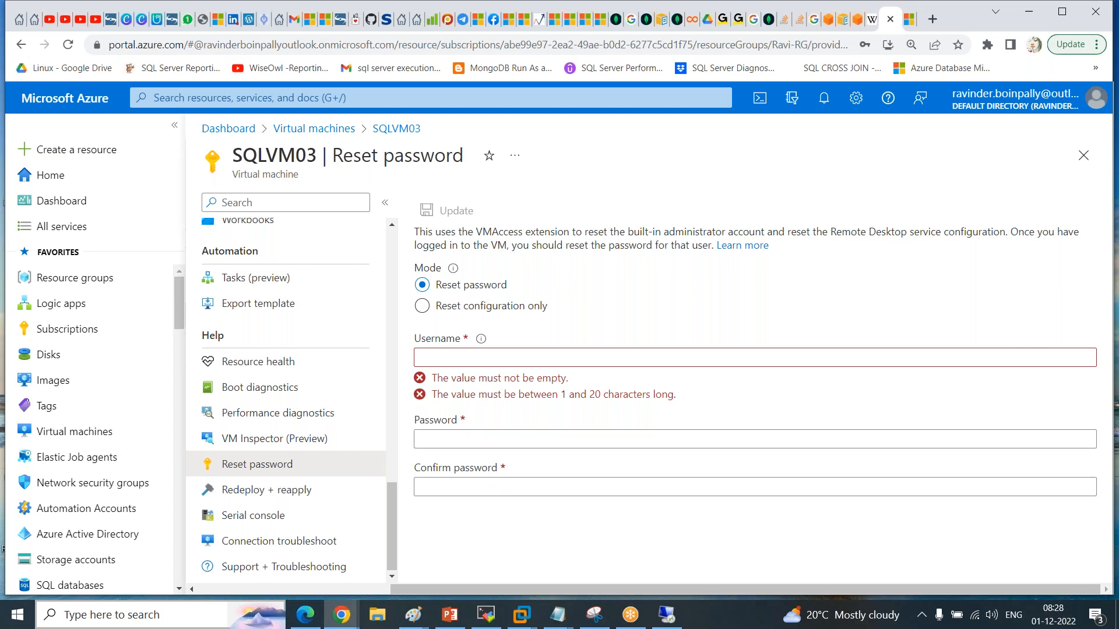
{"action": "scroll", "coordinate": [286, 350], "scroll_direction": "up", "scroll_amount": 10}
{"action": "left_click", "coordinate": [255, 235]}
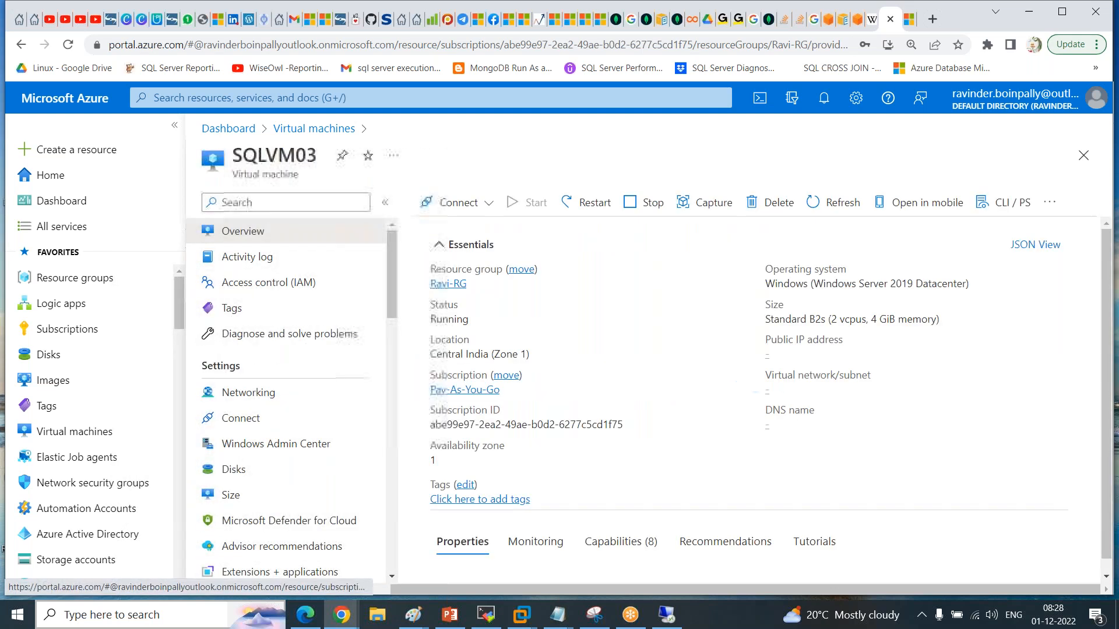
{"action": "left_click", "coordinate": [831, 357]}
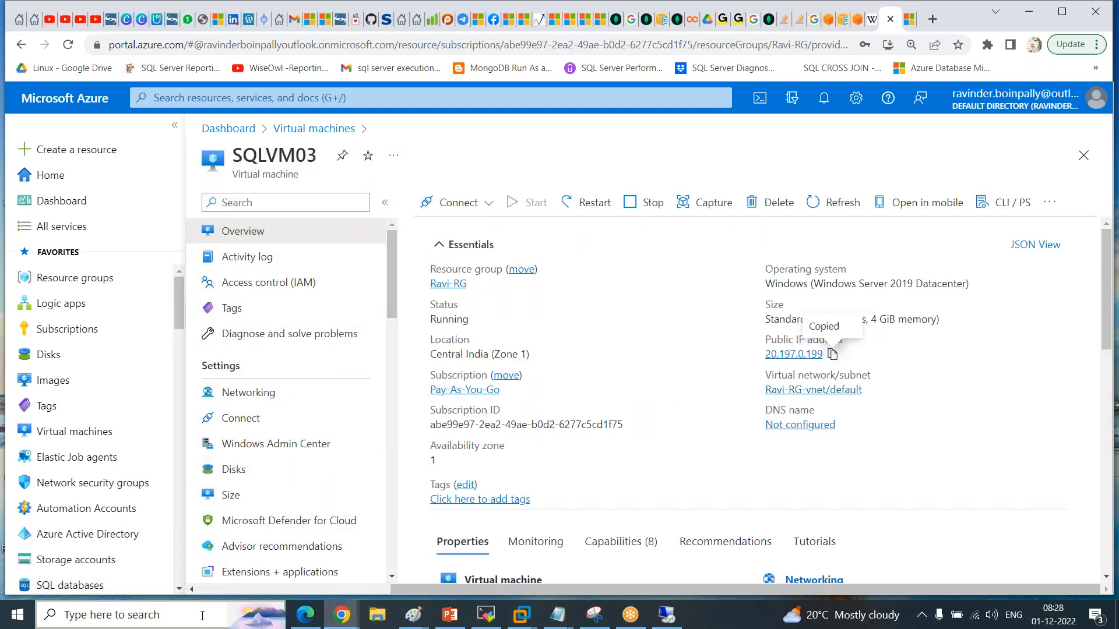
Launch Remote Desktop Connection via mstsc and connect to the pasted SQLVM03 IP address
{"action": "key", "text": "super"}
{"action": "type", "text": "mstsc"}
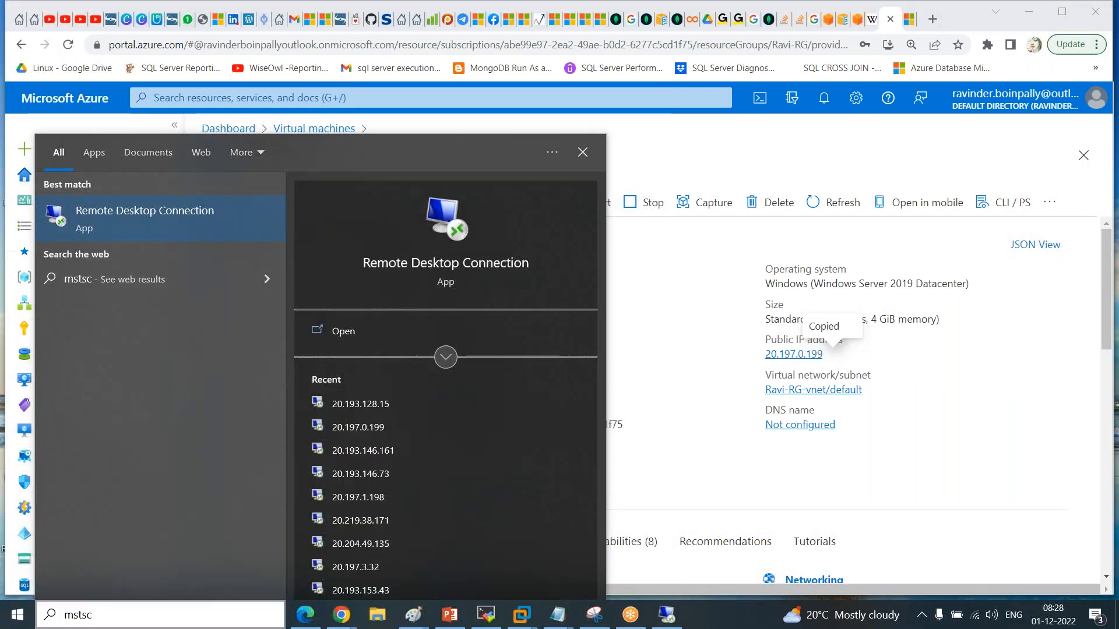
{"action": "key", "text": "Return"}
{"action": "key", "text": "ctrl+v"}
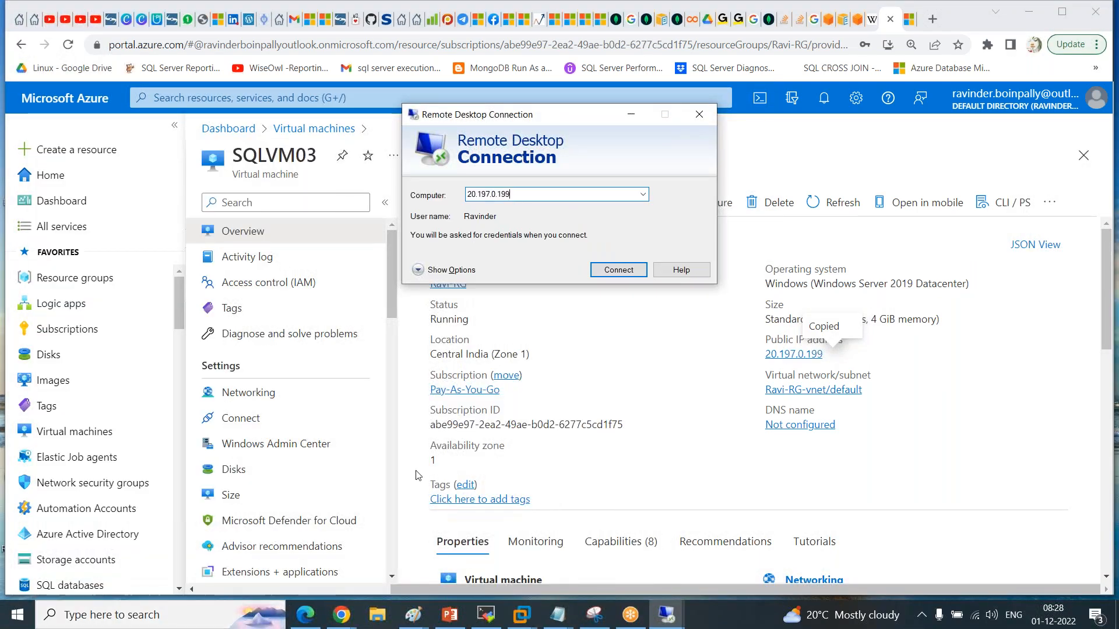
{"action": "left_click", "coordinate": [632, 271]}
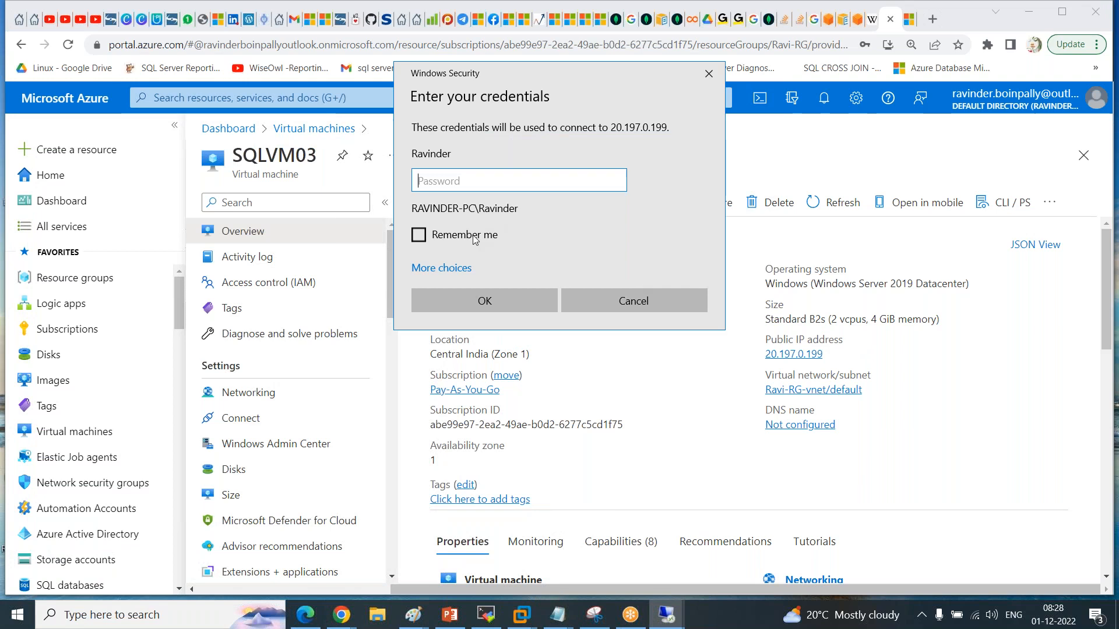
Sign in with the new administrator account's username and password, accepting the certificate warning
{"action": "left_click", "coordinate": [441, 268]}
{"action": "left_click", "coordinate": [513, 343]}
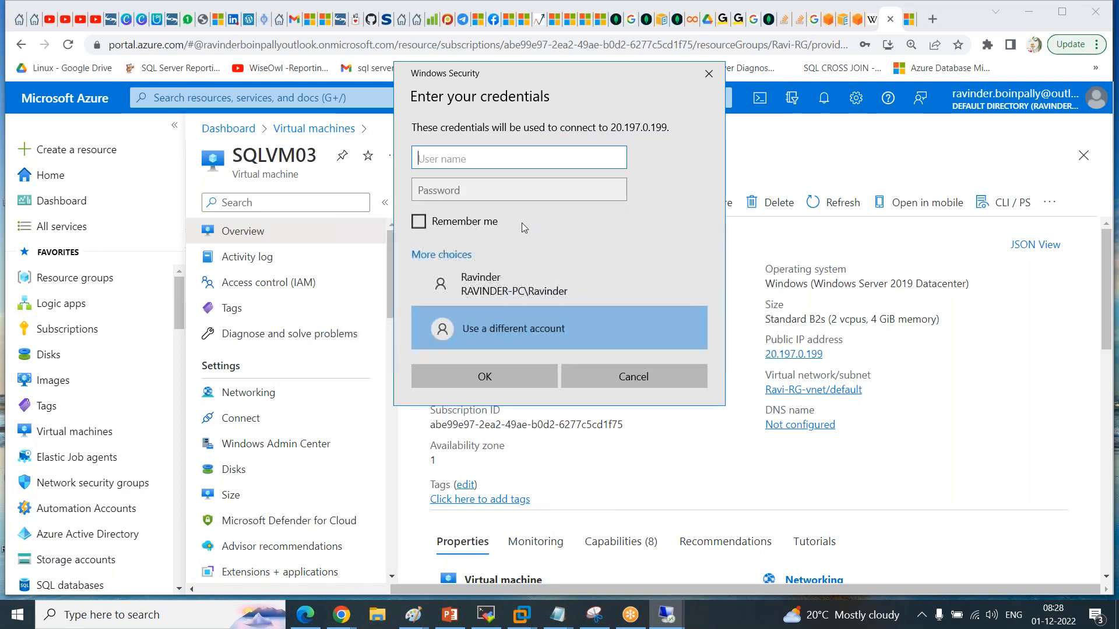
{"action": "type", "text": "mekhla"}
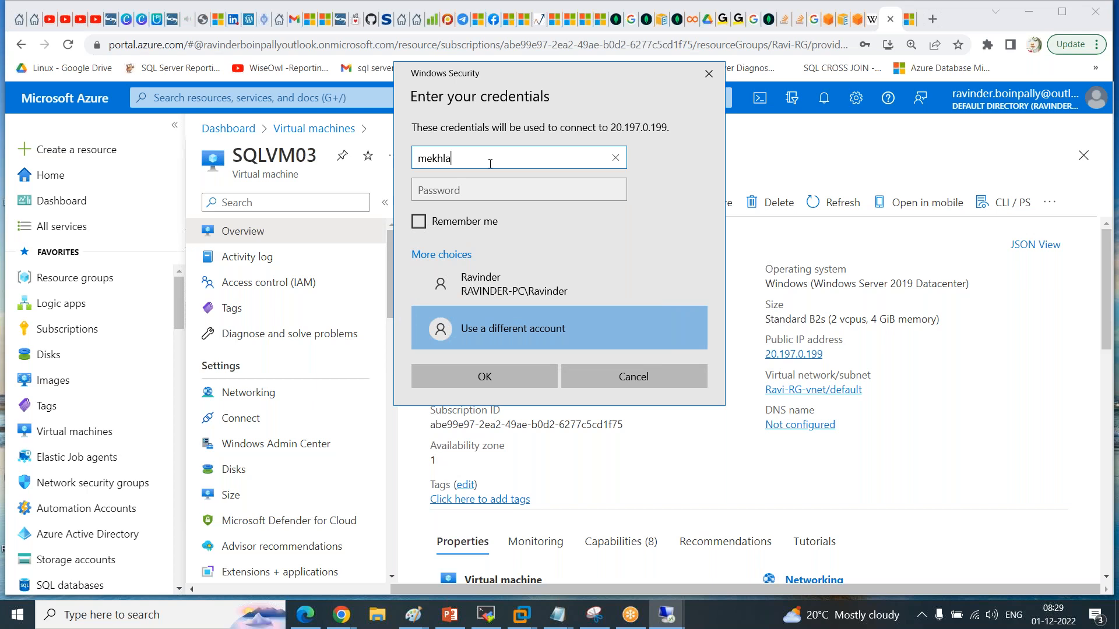
{"action": "key", "text": "Tab"}
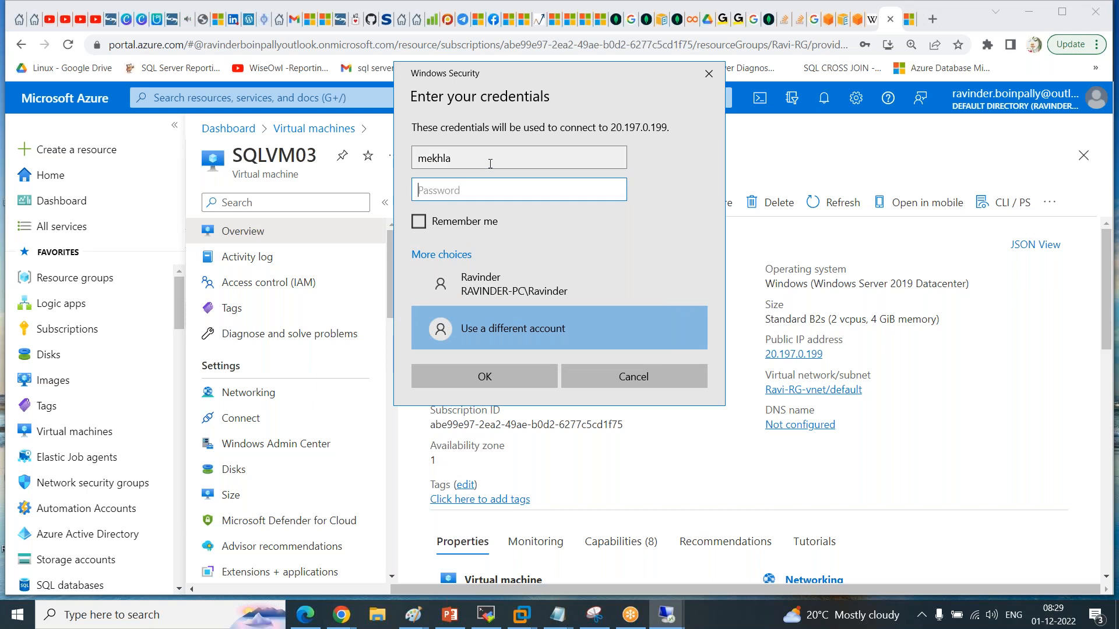
{"action": "type", "text": "••"}
{"action": "type", "text": "*"}
{"action": "left_click", "coordinate": [502, 373]}
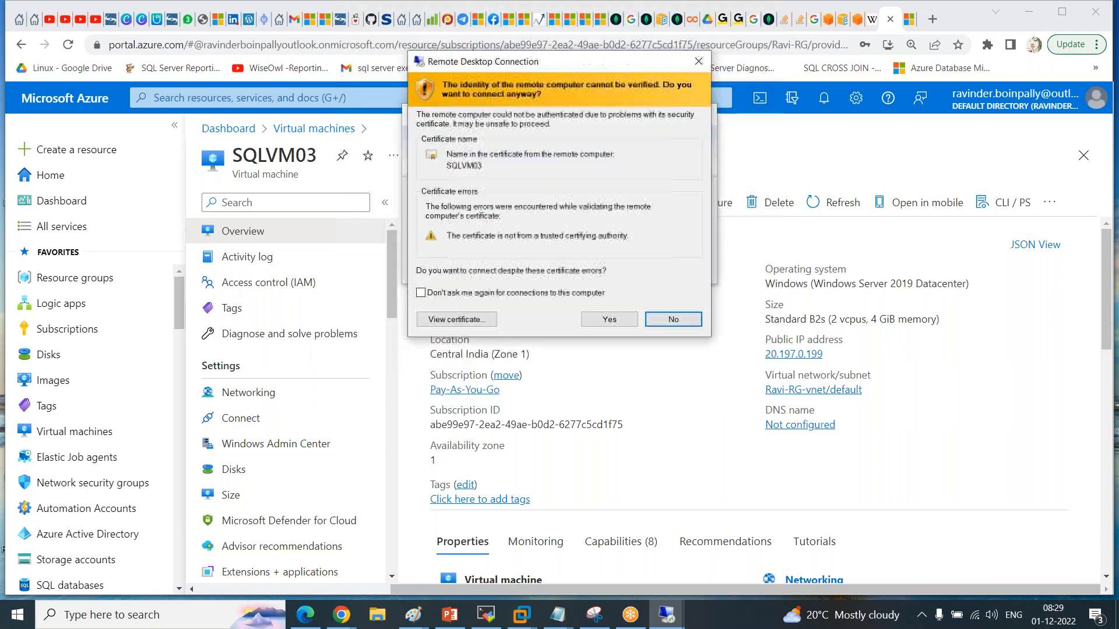
{"action": "left_click", "coordinate": [609, 320]}
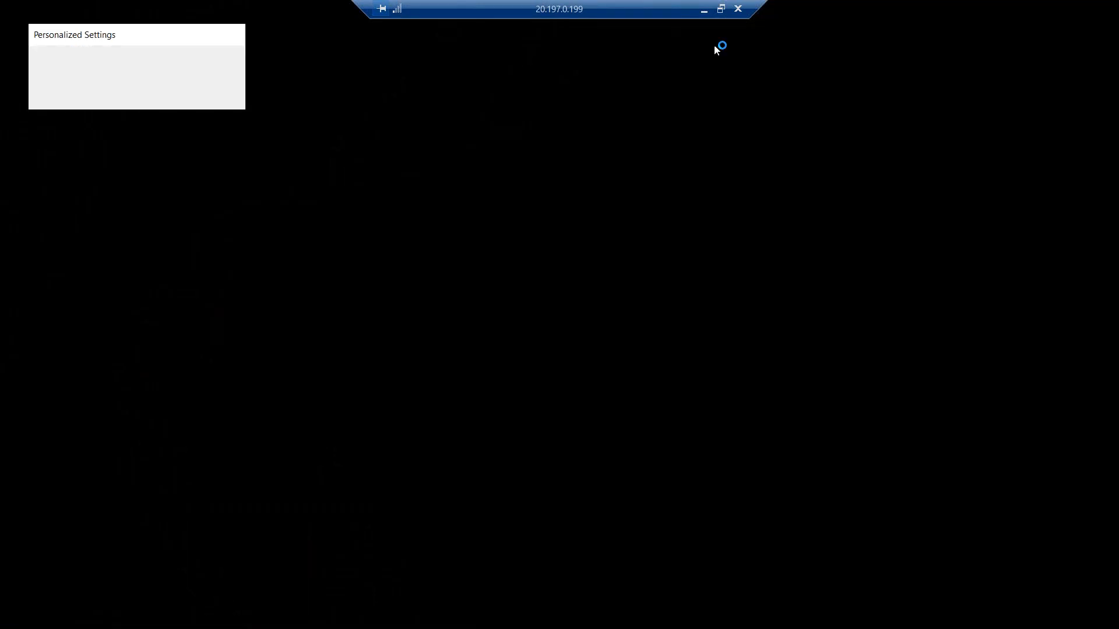
Open SQLVM03's Reset password form in the portal and dismiss the remote Windows Admin Center pop-up
{"action": "left_click", "coordinate": [704, 10]}
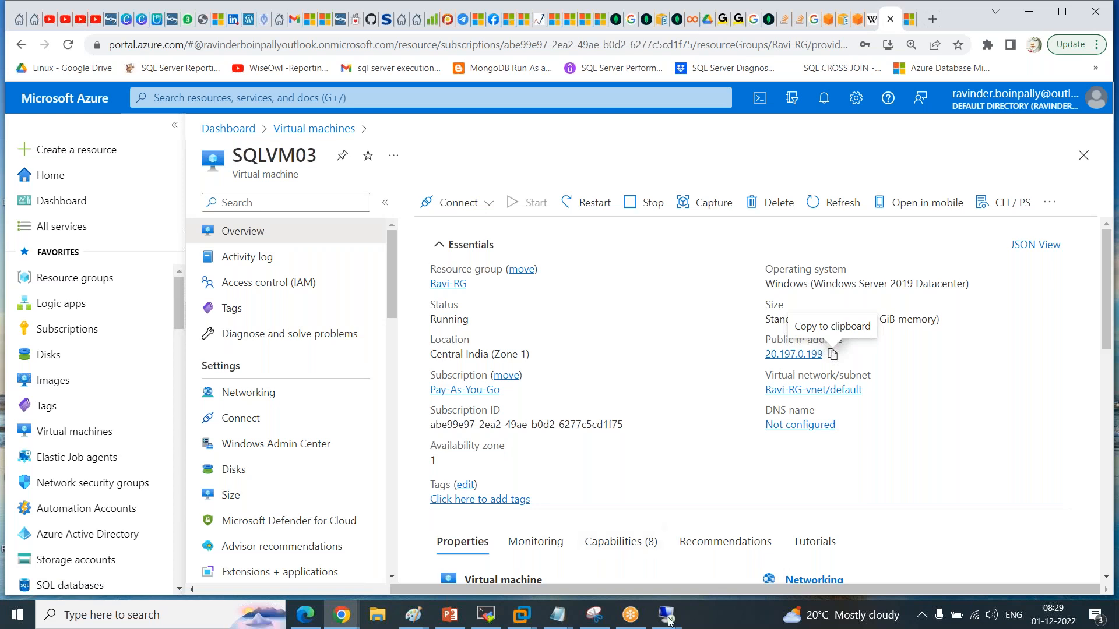
{"action": "mouse_move", "coordinate": [668, 618]}
{"action": "left_click", "coordinate": [795, 550]}
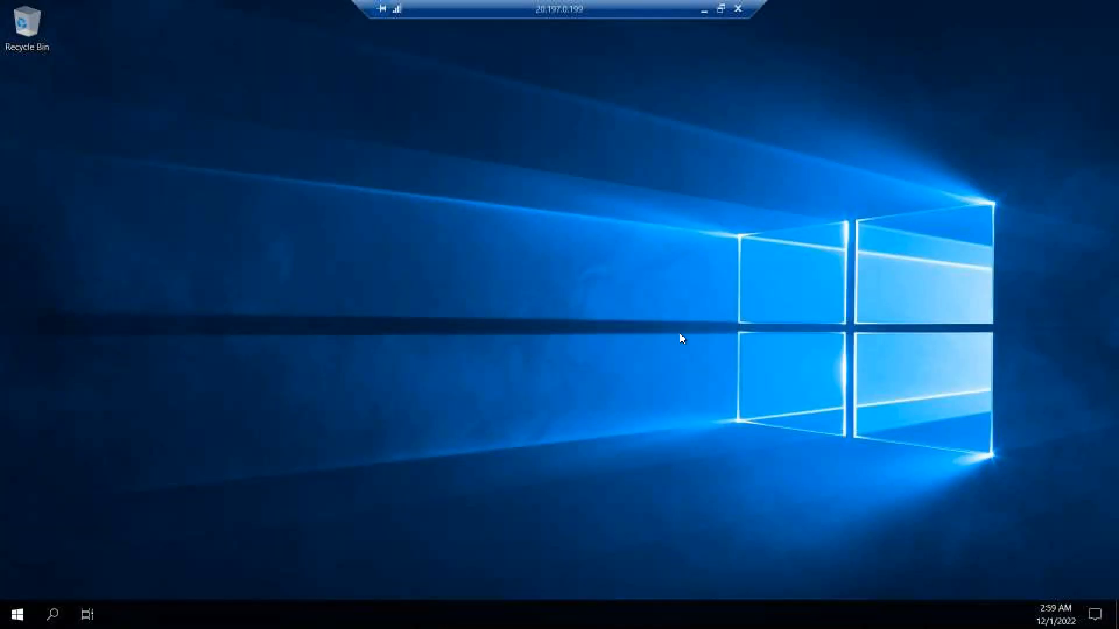
{"action": "left_click", "coordinate": [704, 10]}
{"action": "scroll", "coordinate": [303, 382], "scroll_direction": "down", "scroll_amount": 10}
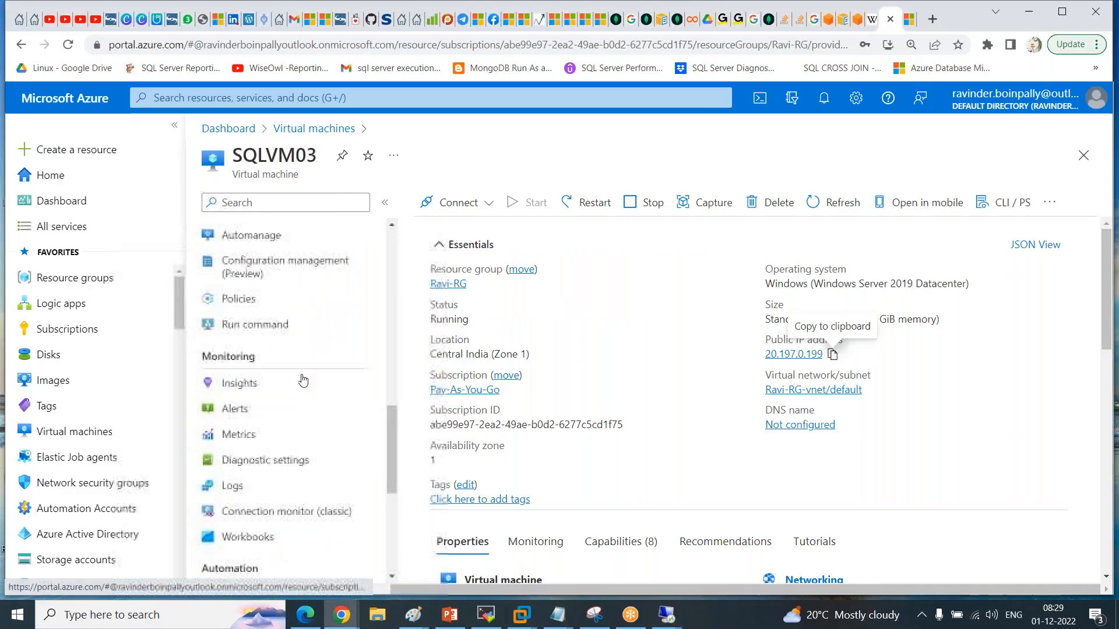
{"action": "scroll", "coordinate": [303, 380], "scroll_direction": "down", "scroll_amount": 5}
{"action": "left_click", "coordinate": [259, 492]}
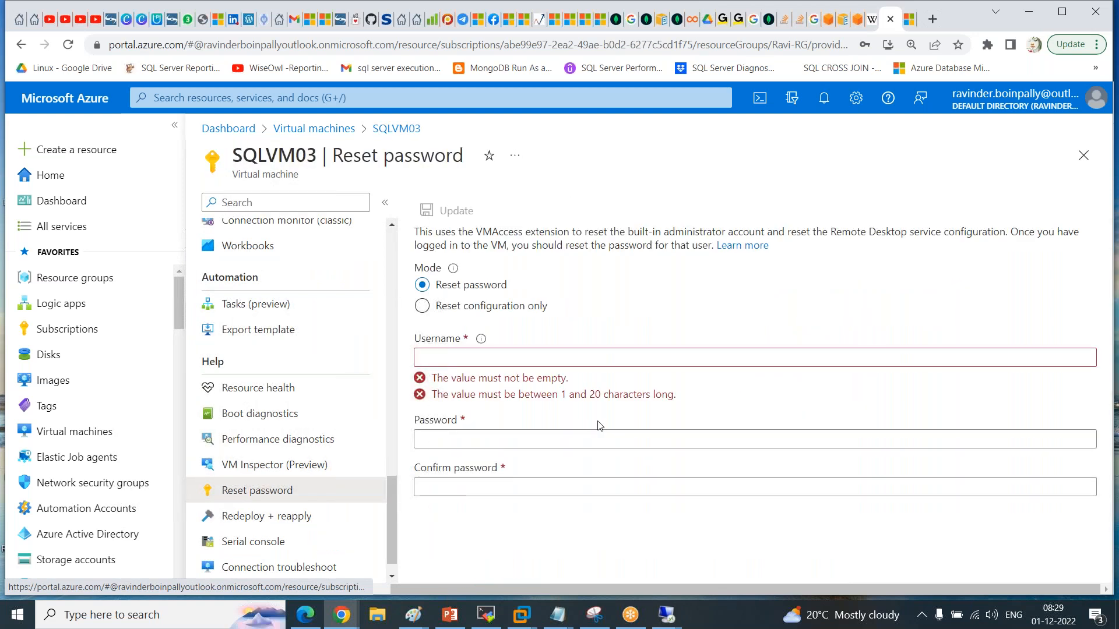
{"action": "left_click", "coordinate": [449, 359]}
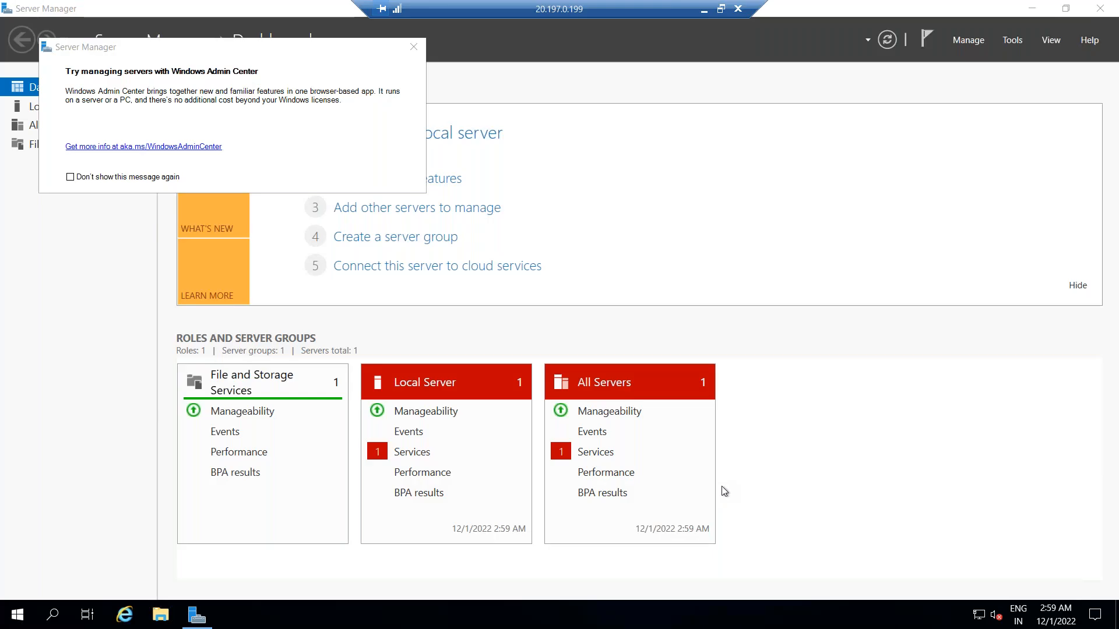
{"action": "left_click", "coordinate": [414, 47]}
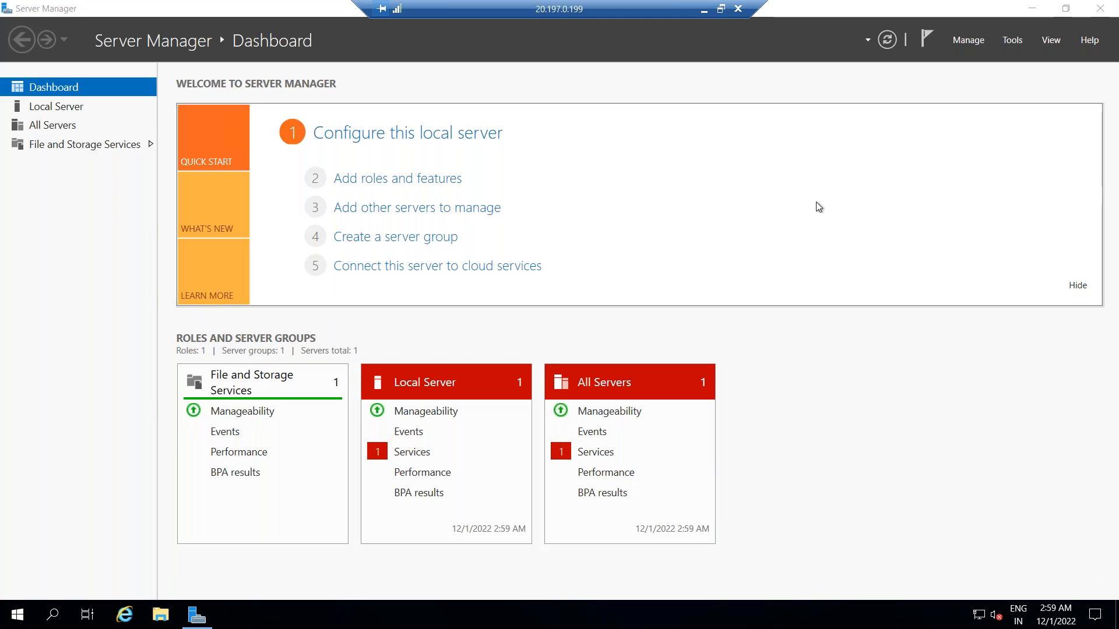
{"action": "left_click", "coordinate": [702, 11]}
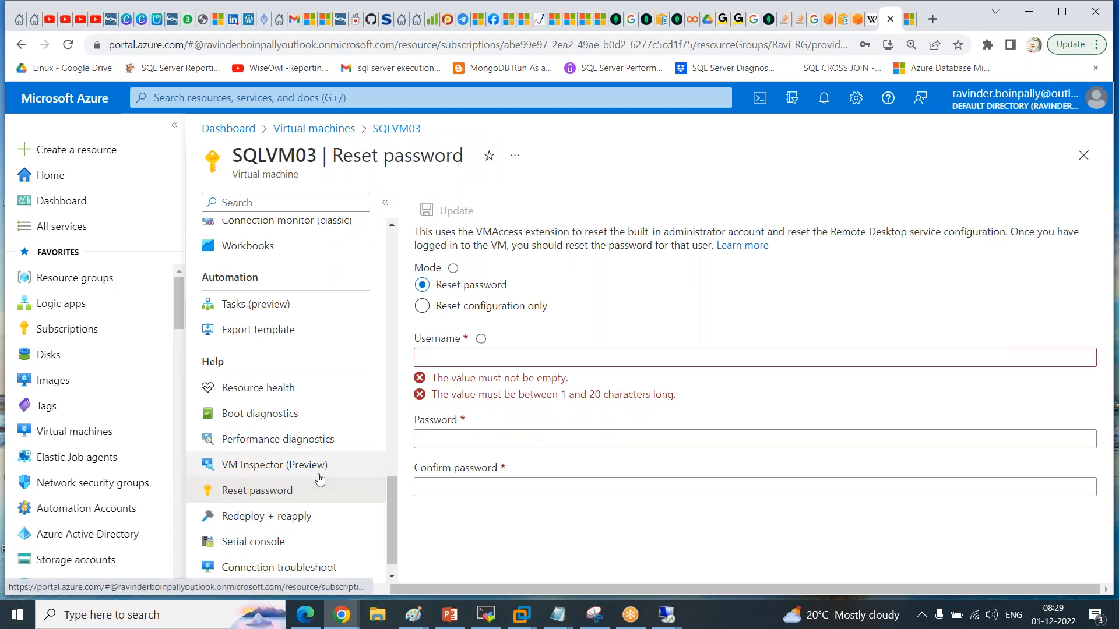
Leave the Reset password username field unfilled and return to SQLVM03's overview
{"action": "scroll", "coordinate": [320, 475], "scroll_direction": "up", "scroll_amount": 5}
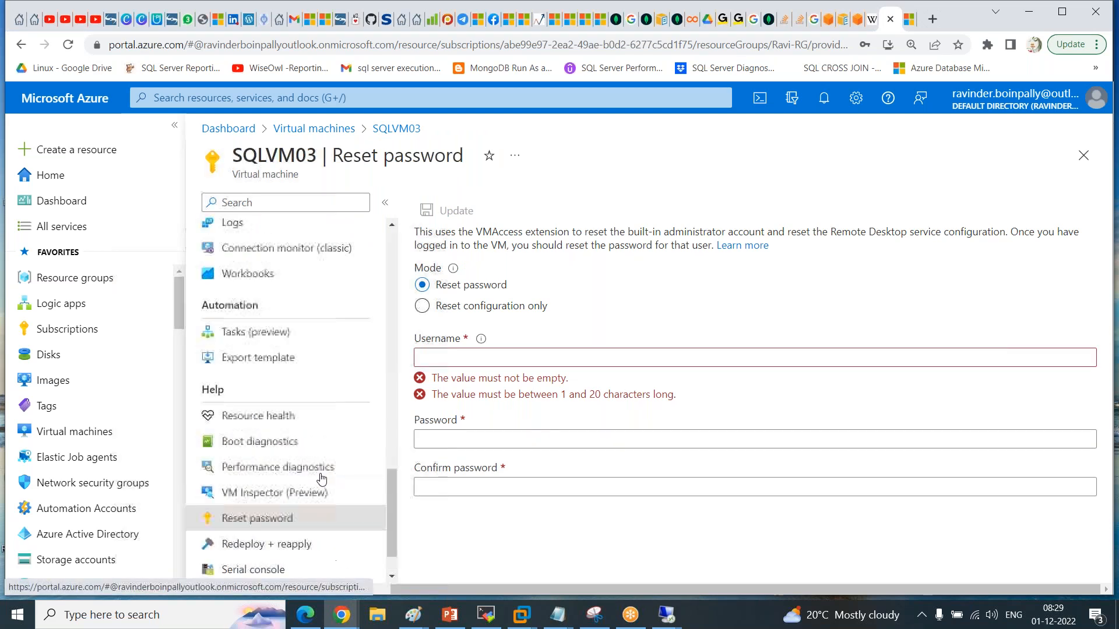
{"action": "scroll", "coordinate": [320, 475], "scroll_direction": "down", "scroll_amount": 4}
{"action": "scroll", "coordinate": [285, 466], "scroll_direction": "down", "scroll_amount": 3}
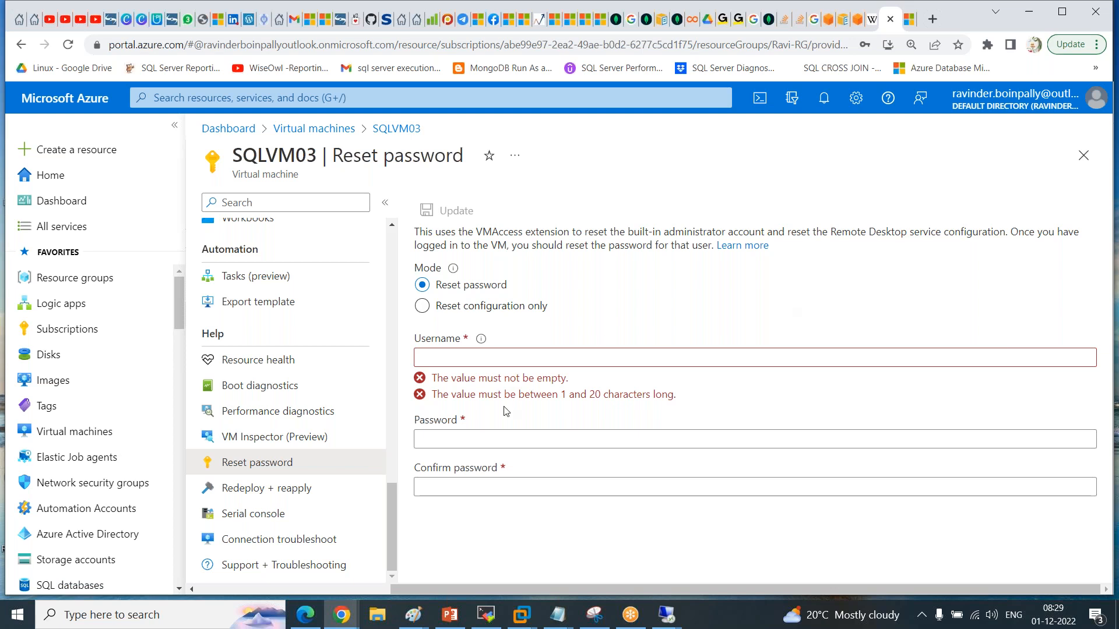
{"action": "left_click", "coordinate": [466, 358]}
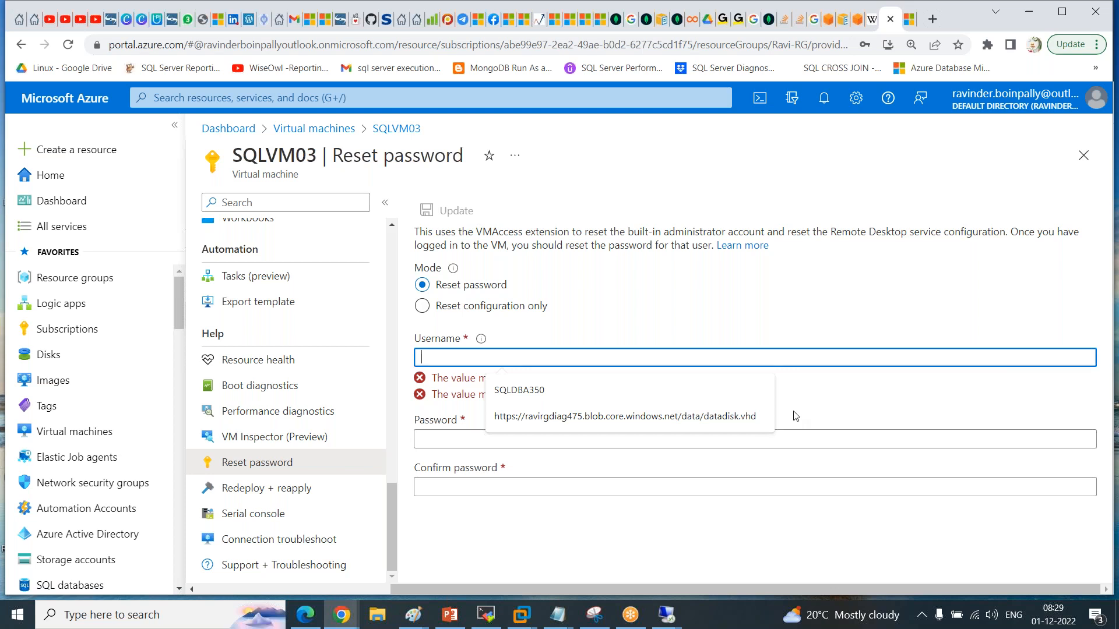
{"action": "left_click", "coordinate": [634, 309]}
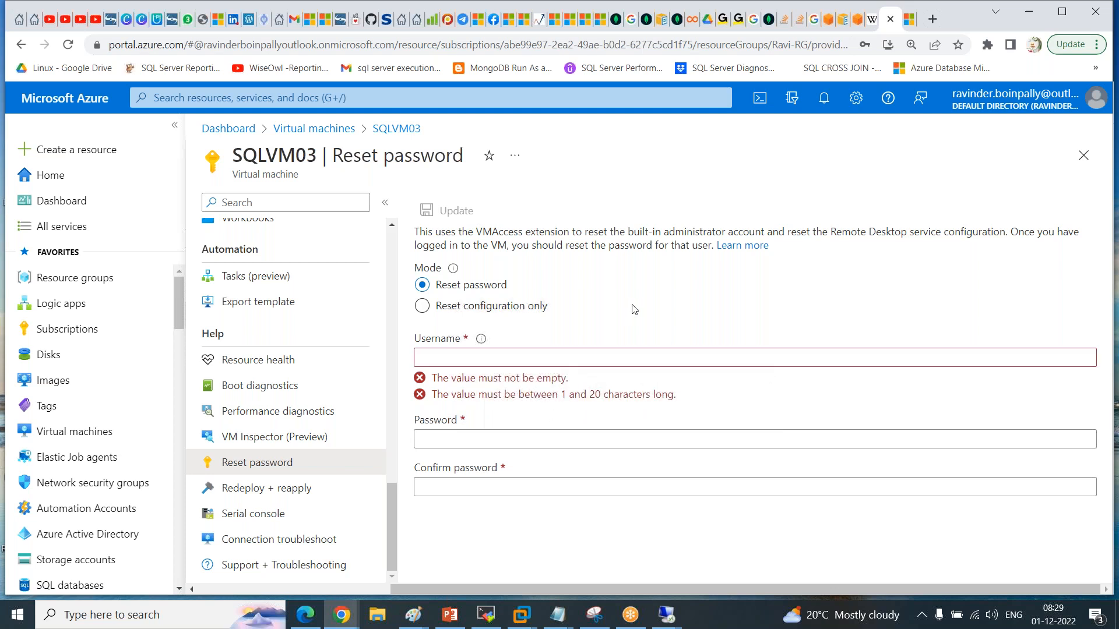
{"action": "left_click", "coordinate": [666, 615]}
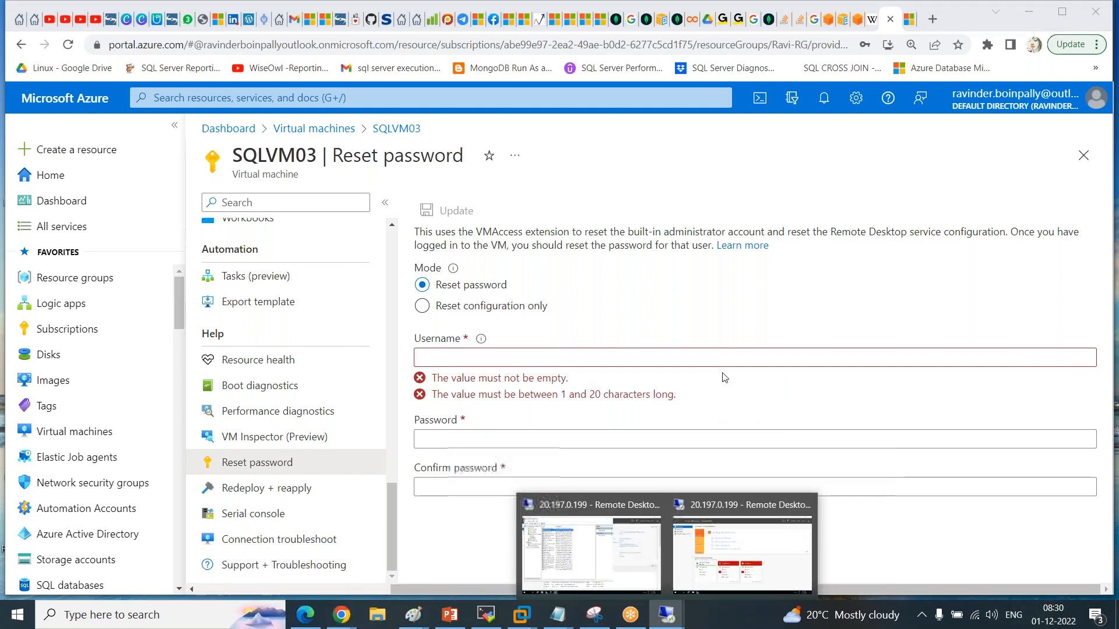
{"action": "left_click", "coordinate": [736, 309]}
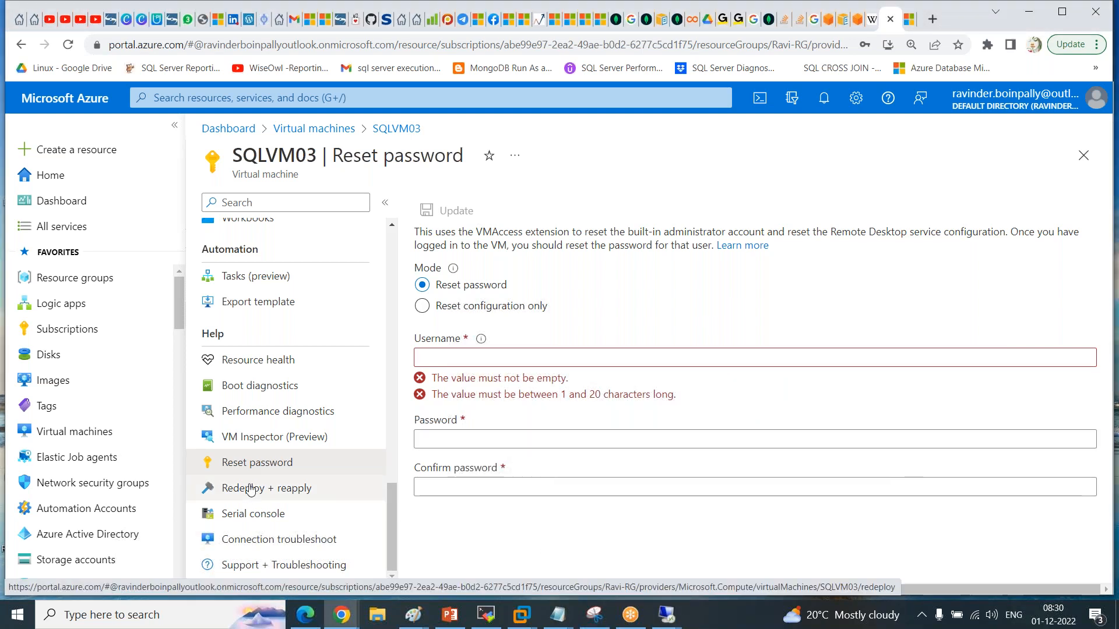
{"action": "scroll", "coordinate": [251, 490], "scroll_direction": "up", "scroll_amount": 10}
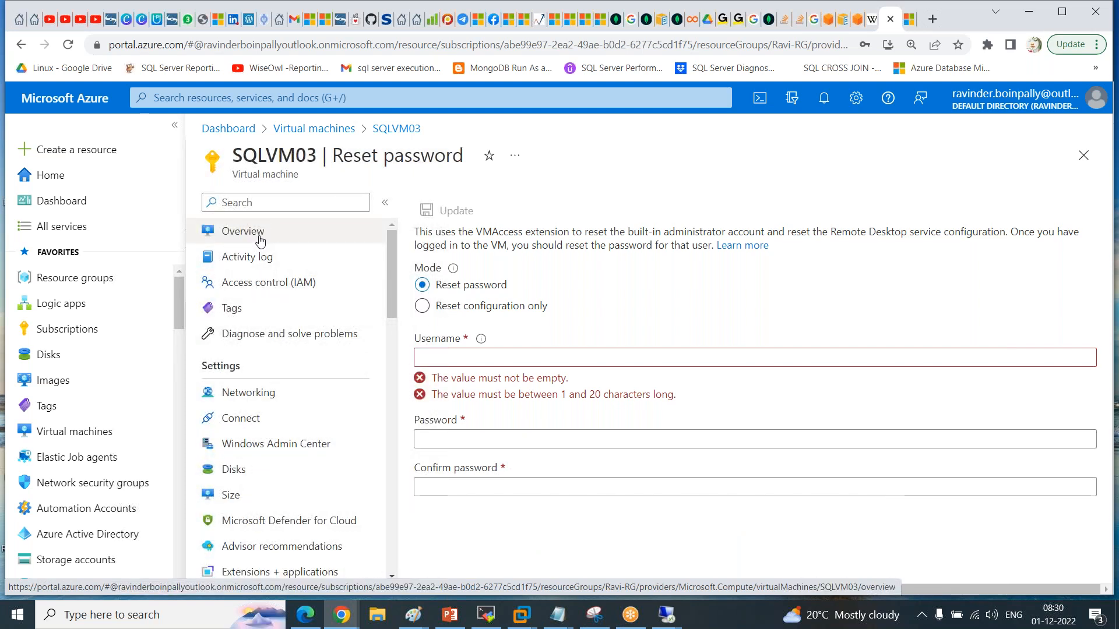
{"action": "left_click", "coordinate": [260, 239]}
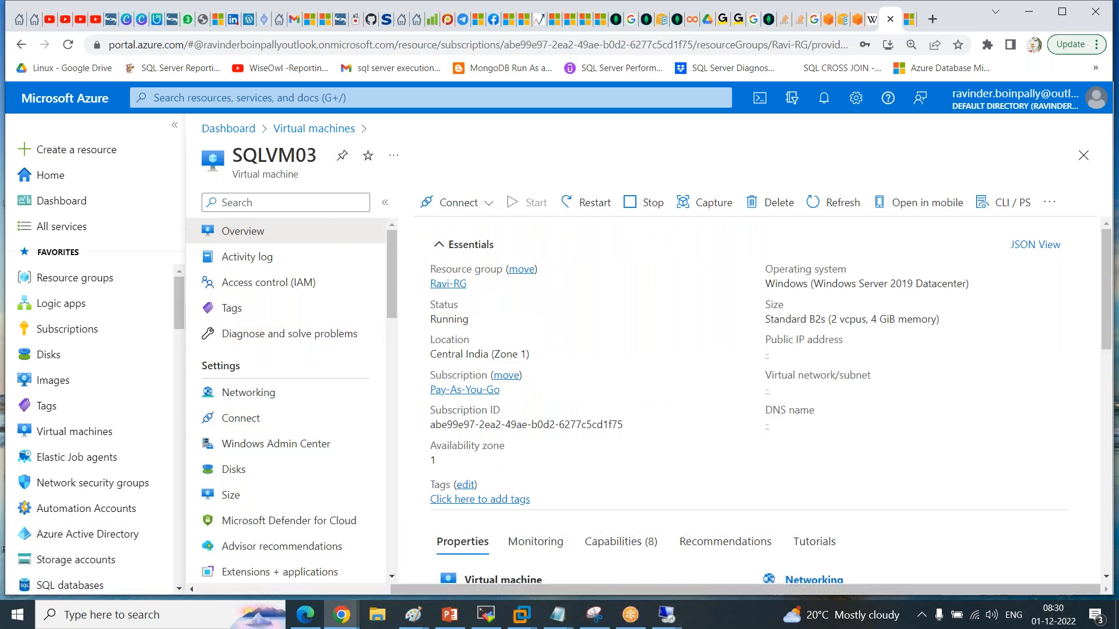
View the Local Server page in the remote Server Manager, then open SQLVM03's Locks page
{"action": "left_click", "coordinate": [666, 615]}
{"action": "left_click", "coordinate": [773, 537]}
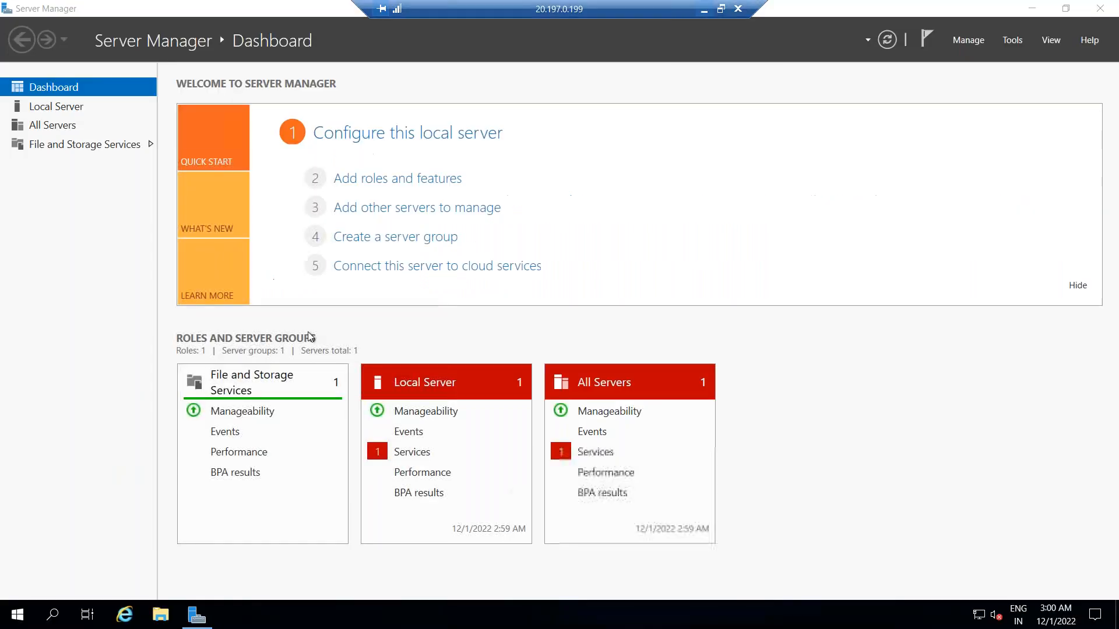
{"action": "left_click", "coordinate": [72, 111]}
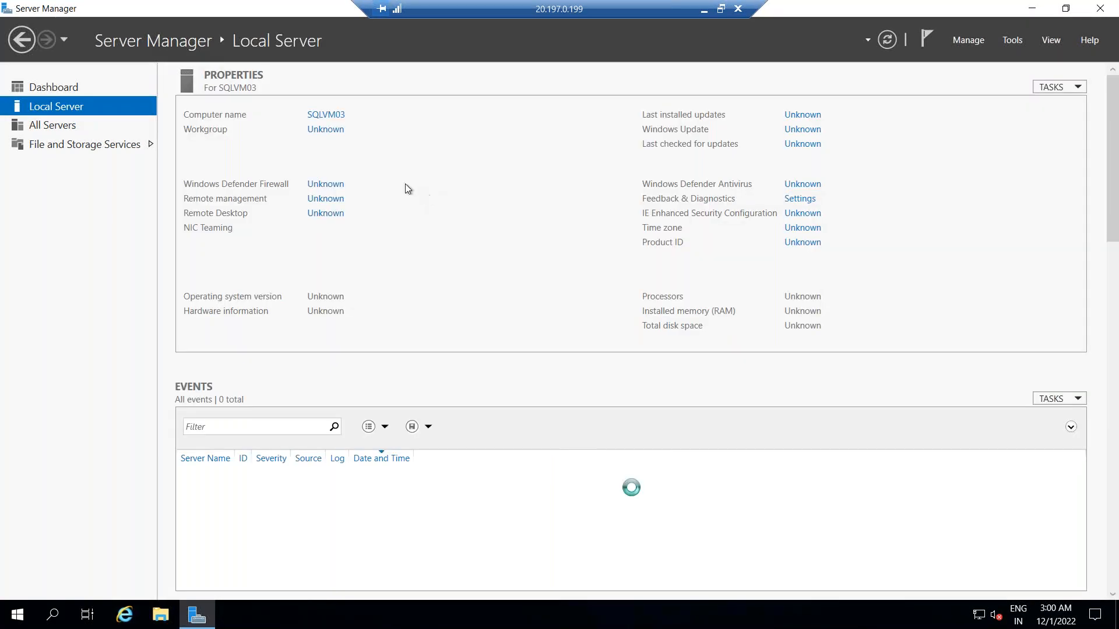
{"action": "left_click", "coordinate": [704, 9]}
{"action": "scroll", "coordinate": [299, 382], "scroll_direction": "down", "scroll_amount": 6}
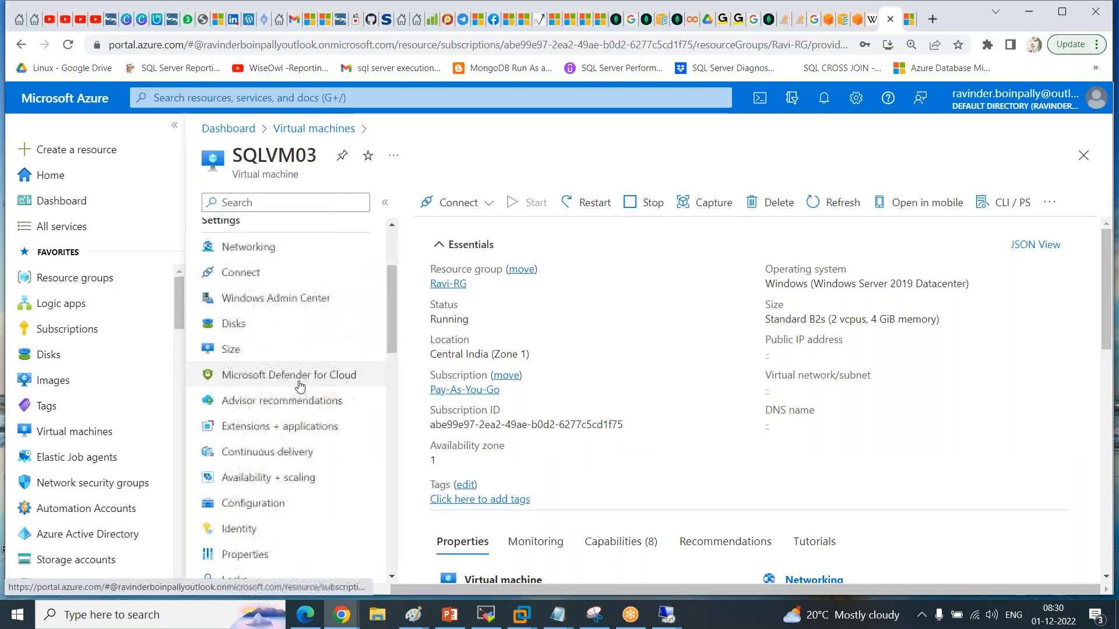
{"action": "left_click", "coordinate": [236, 362]}
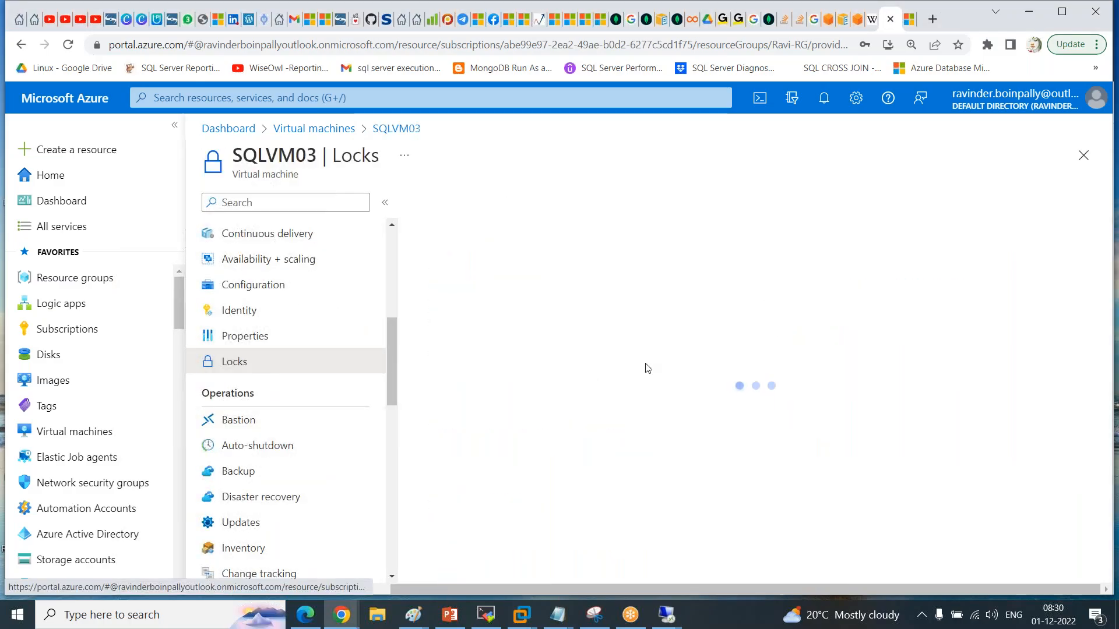
Add a Delete-type lock named sdfdsaf to SQLVM03
{"action": "left_click", "coordinate": [440, 203]}
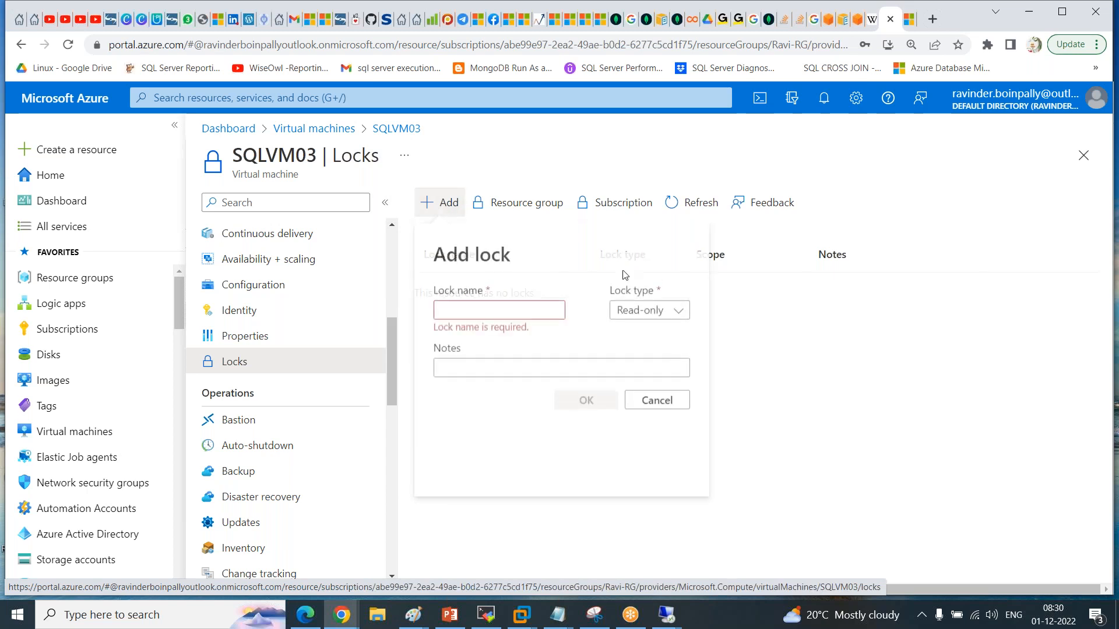
{"action": "left_click", "coordinate": [649, 311]}
{"action": "left_click", "coordinate": [657, 362]}
{"action": "left_click", "coordinate": [533, 312]}
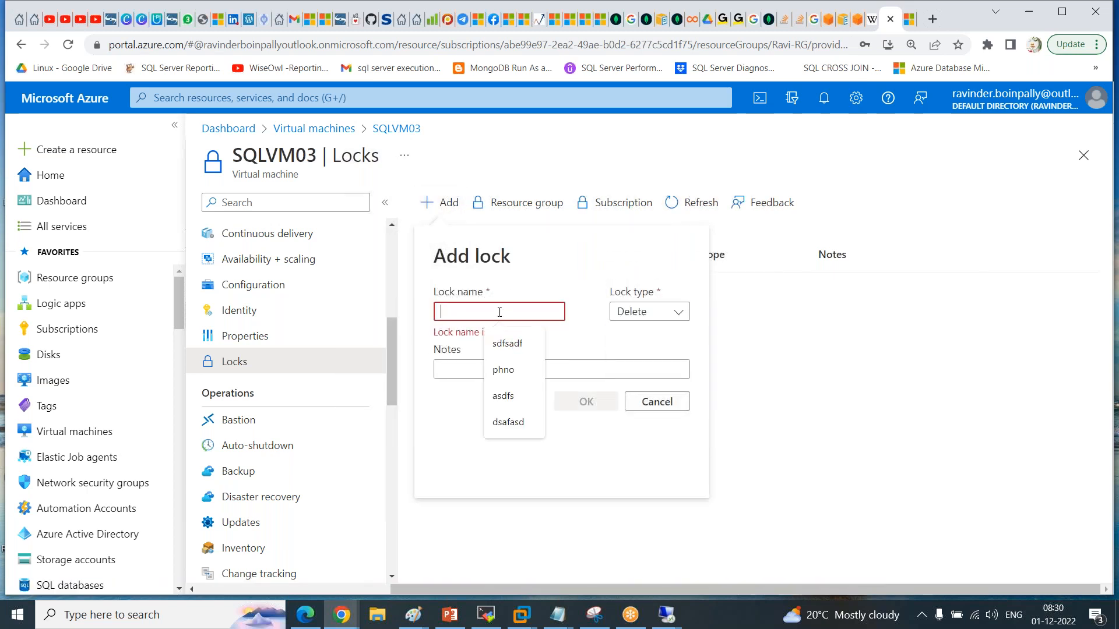
{"action": "left_click", "coordinate": [507, 340]}
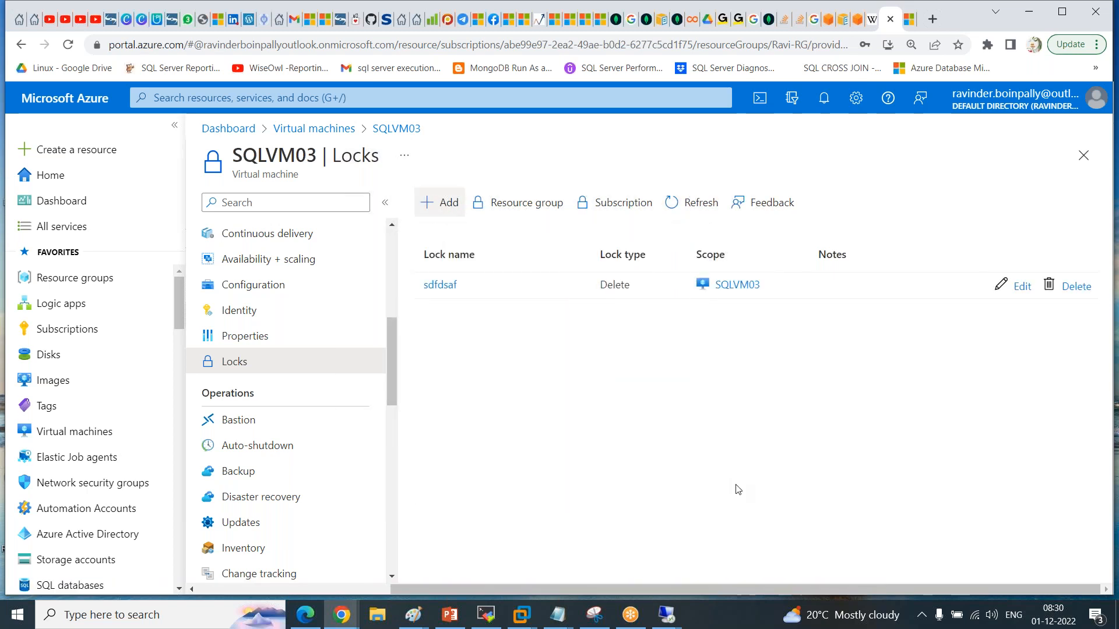
Attempt to delete SQLVM03 from Overview, dismiss the lock failure, and reopen its Locks page
{"action": "scroll", "coordinate": [295, 268], "scroll_direction": "up", "scroll_amount": 10}
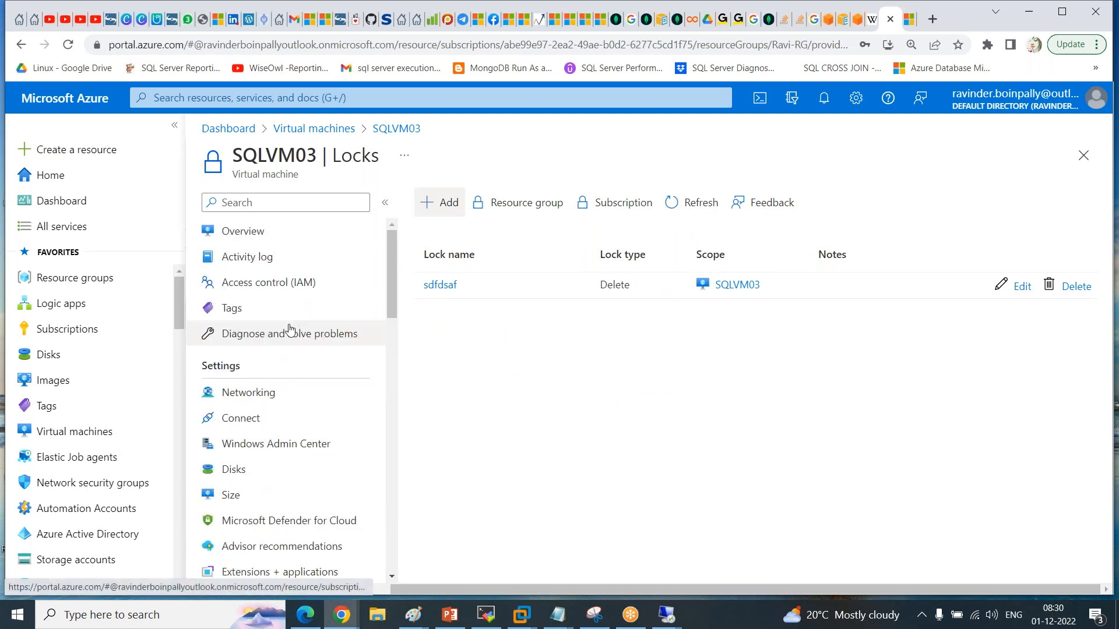
{"action": "left_click", "coordinate": [233, 231]}
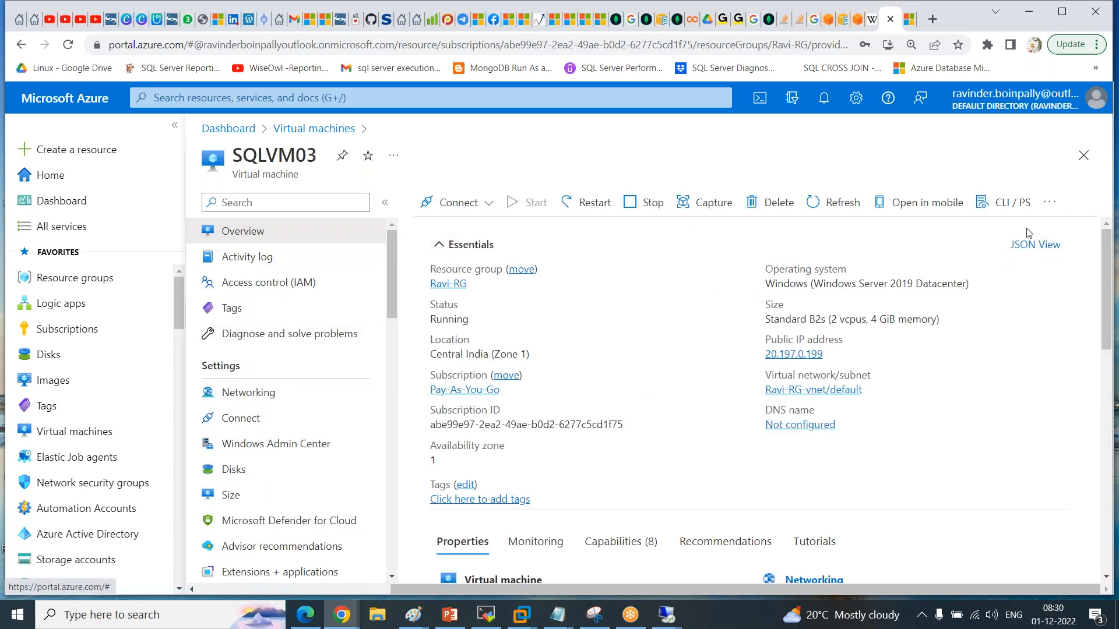
{"action": "left_click", "coordinate": [777, 201]}
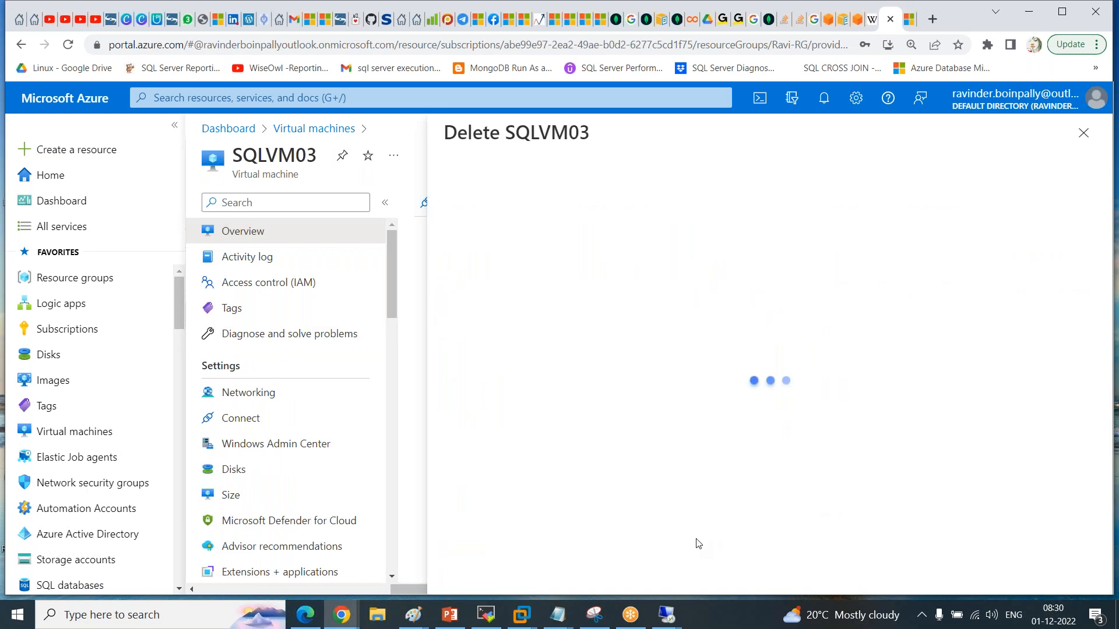
{"action": "left_click", "coordinate": [502, 540]}
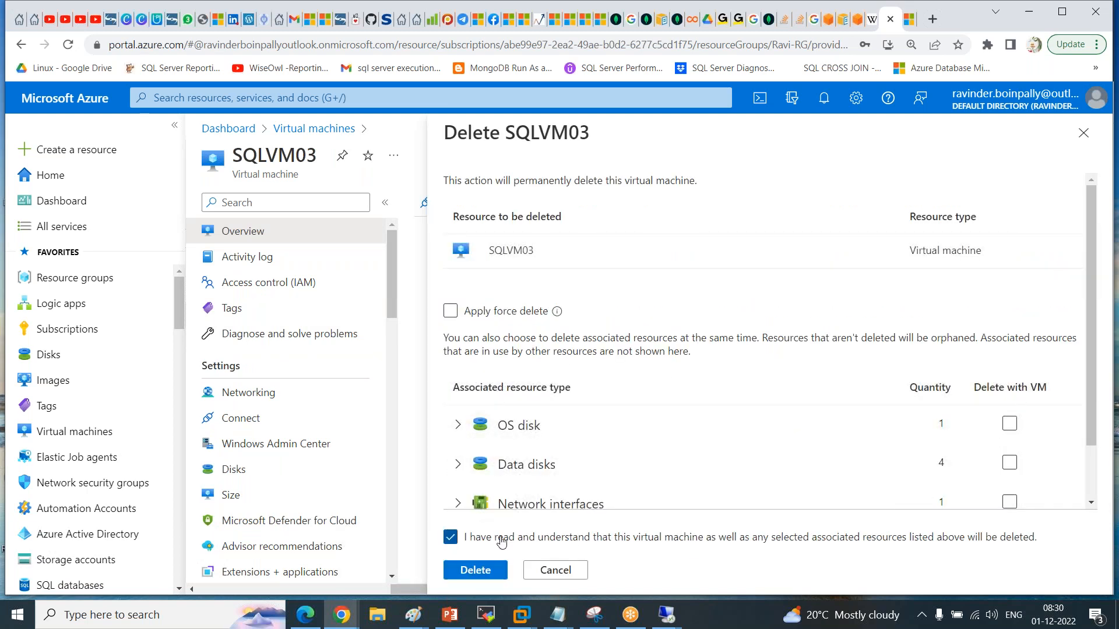
{"action": "left_click", "coordinate": [473, 569]}
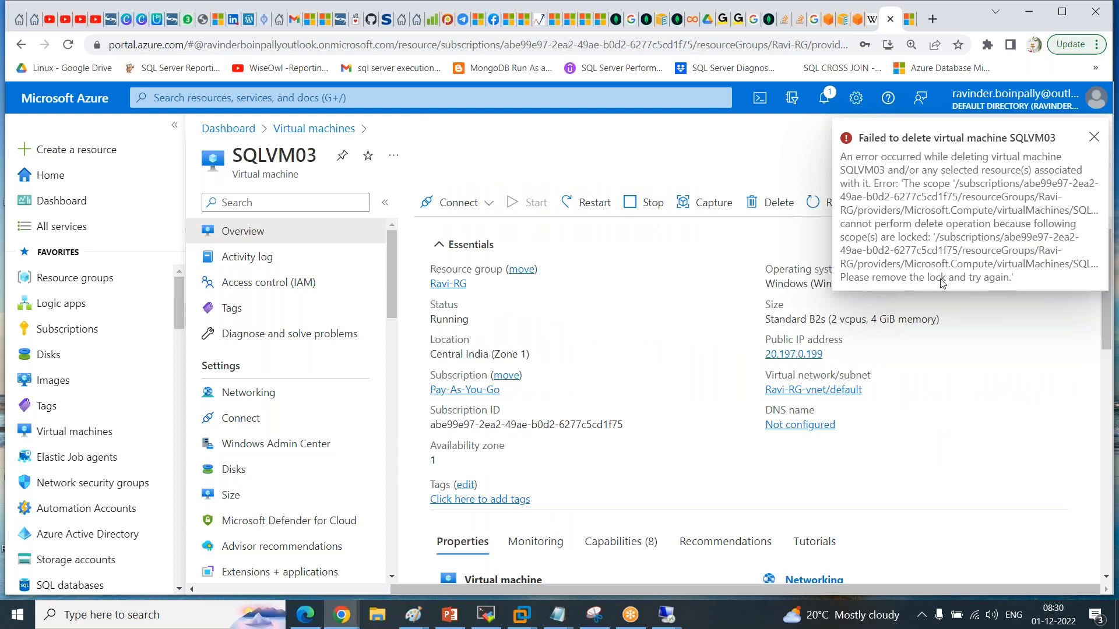
{"action": "left_click", "coordinate": [1092, 137]}
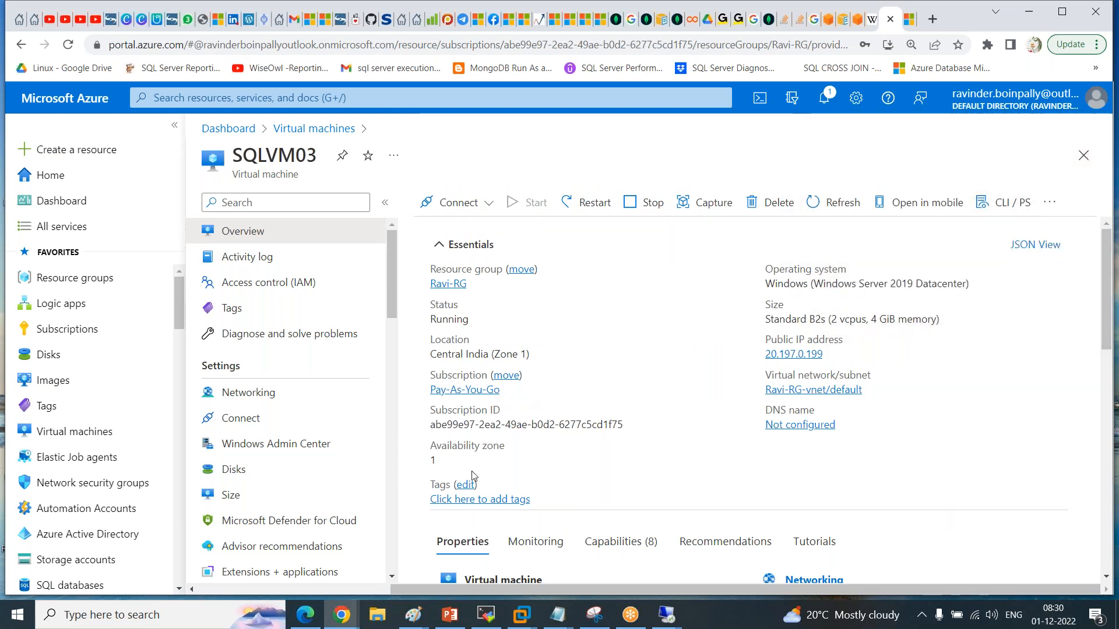
{"action": "scroll", "coordinate": [304, 401], "scroll_direction": "down", "scroll_amount": 1}
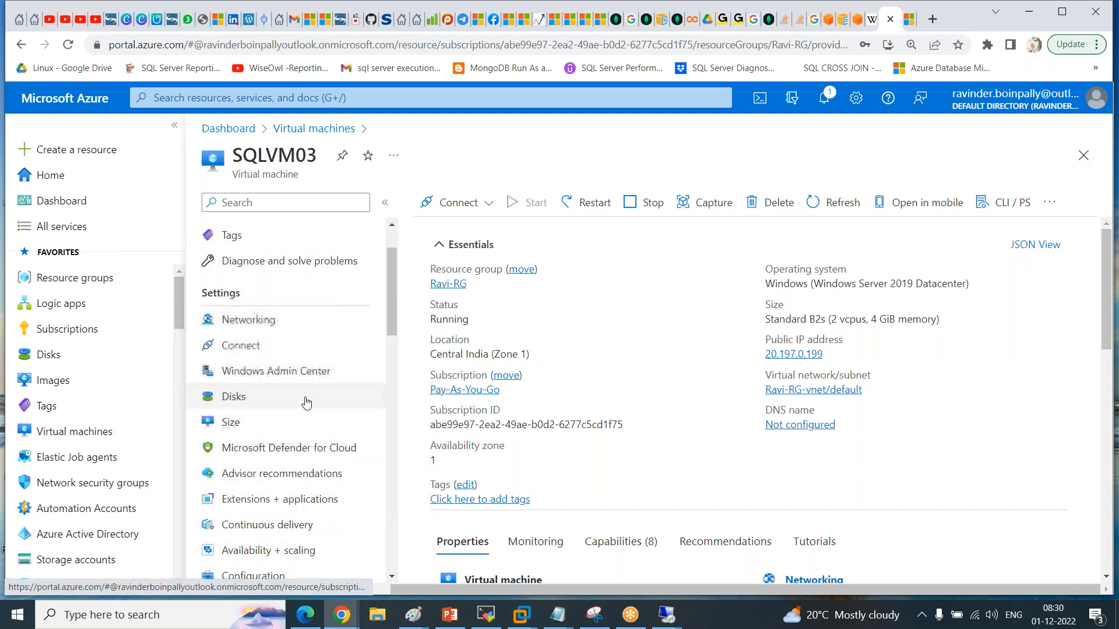
{"action": "scroll", "coordinate": [303, 402], "scroll_direction": "down", "scroll_amount": 2}
{"action": "left_click", "coordinate": [257, 514]}
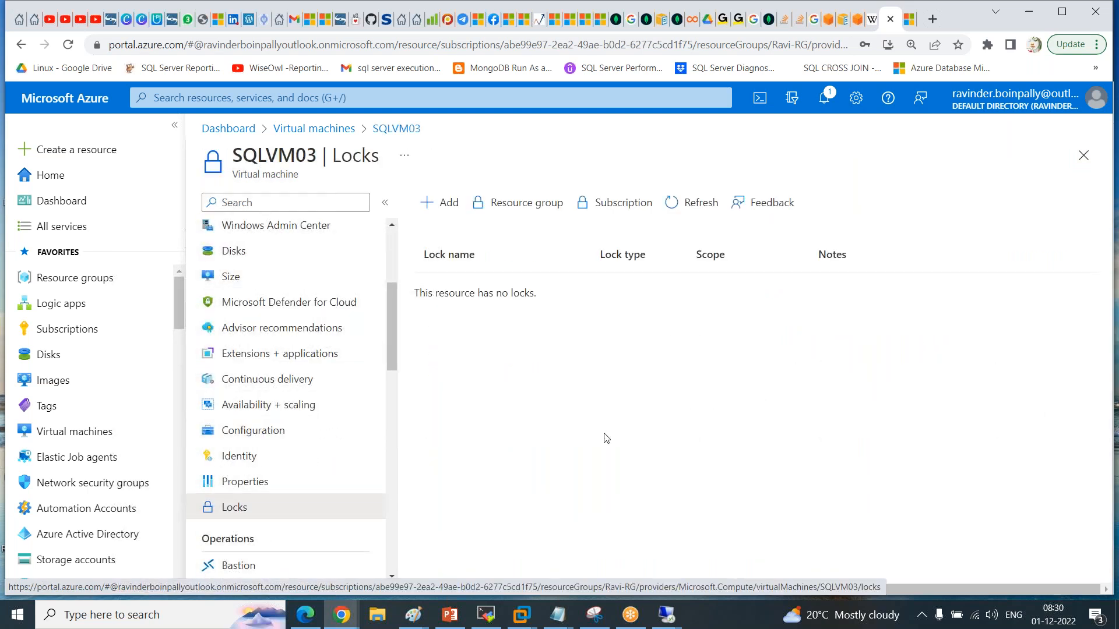
{"action": "left_click", "coordinate": [698, 209]}
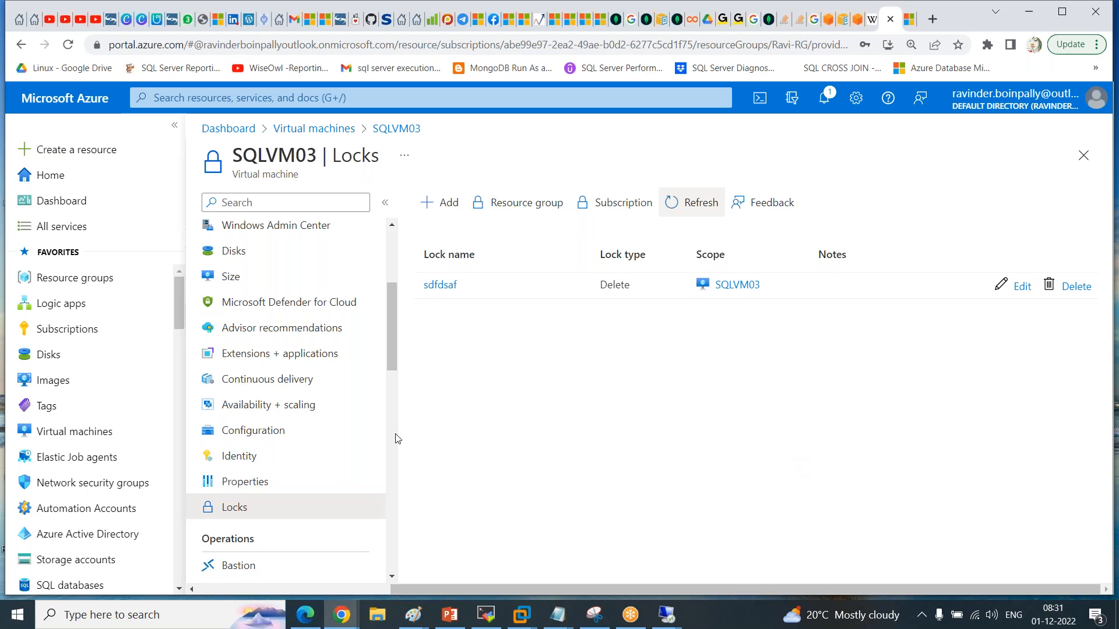
{"action": "scroll", "coordinate": [324, 452], "scroll_direction": "up", "scroll_amount": 4}
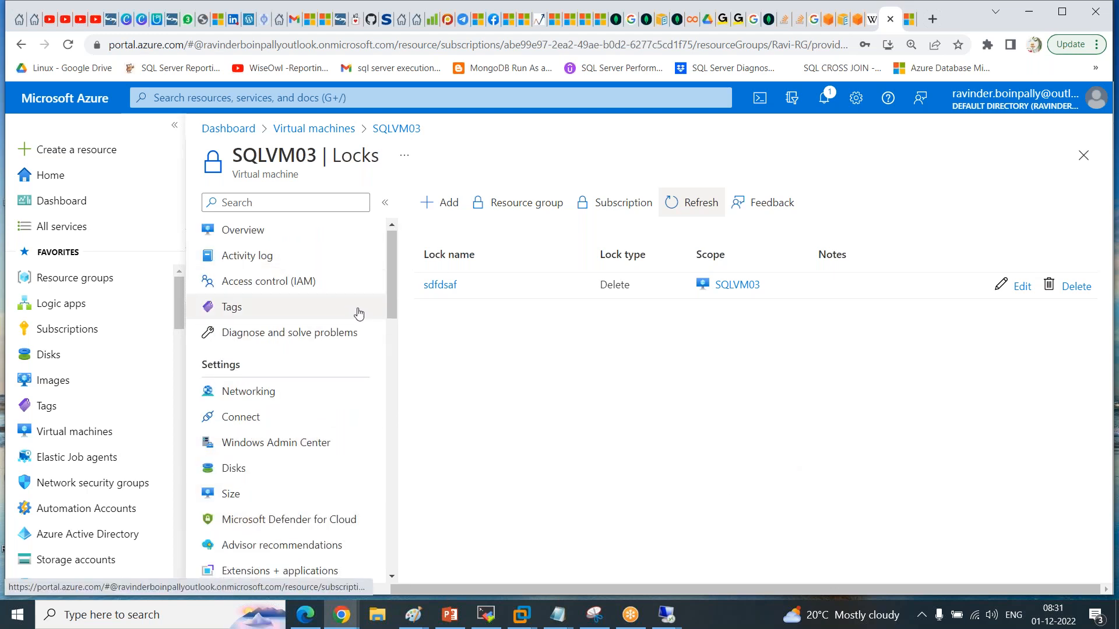
{"action": "scroll", "coordinate": [358, 313], "scroll_direction": "down", "scroll_amount": 3}
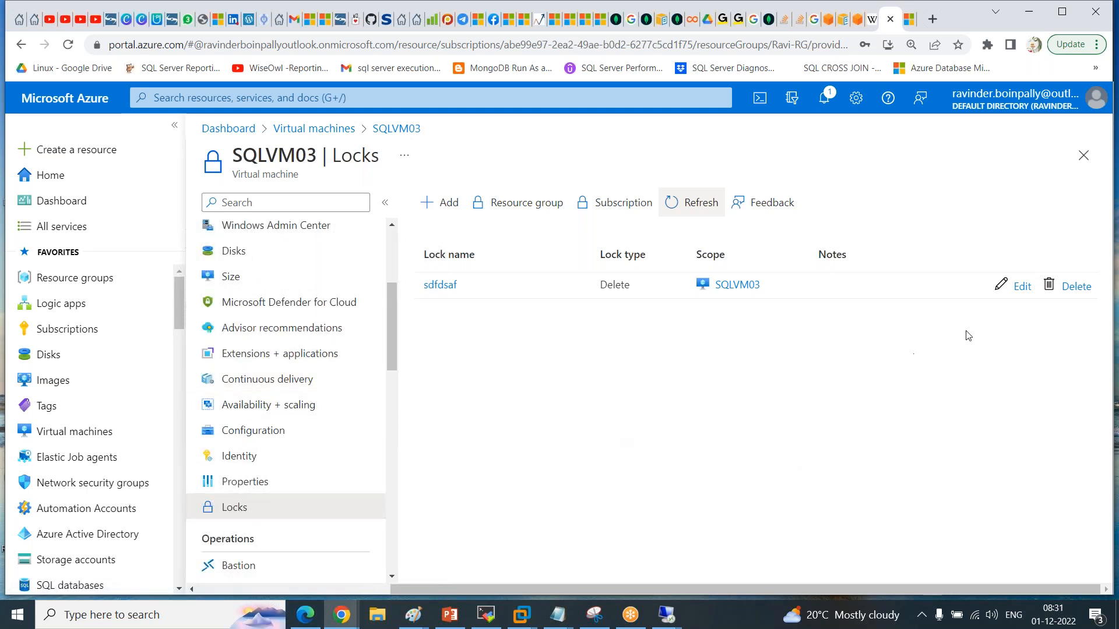
{"action": "left_click", "coordinate": [1116, 383]}
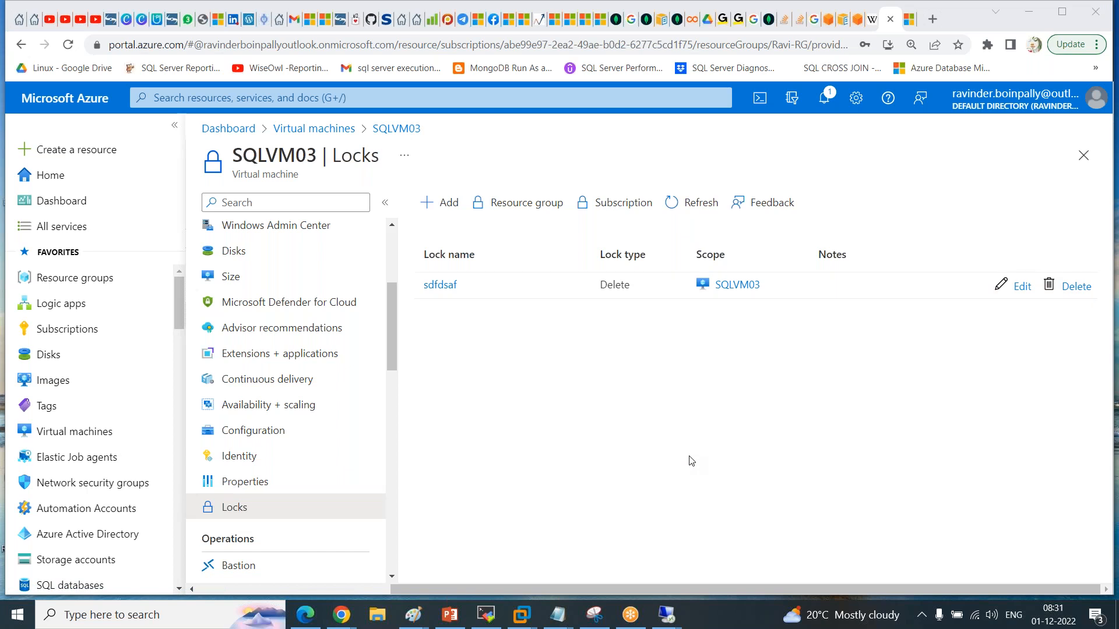
{"action": "scroll", "coordinate": [313, 481], "scroll_direction": "up", "scroll_amount": 3}
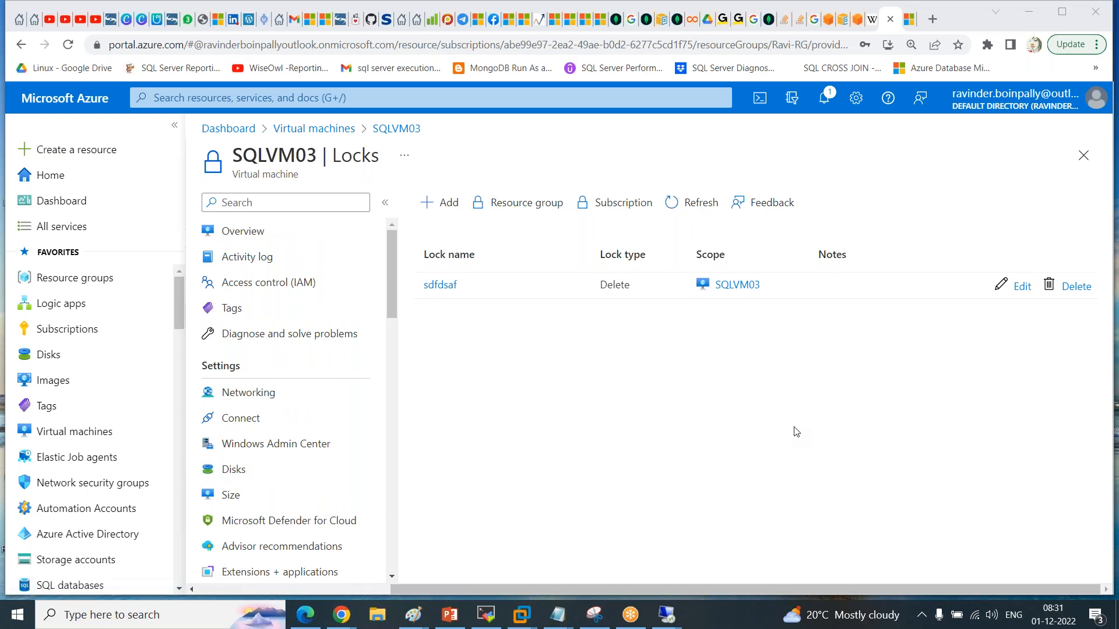
{"action": "scroll", "coordinate": [297, 337], "scroll_direction": "down", "scroll_amount": 3}
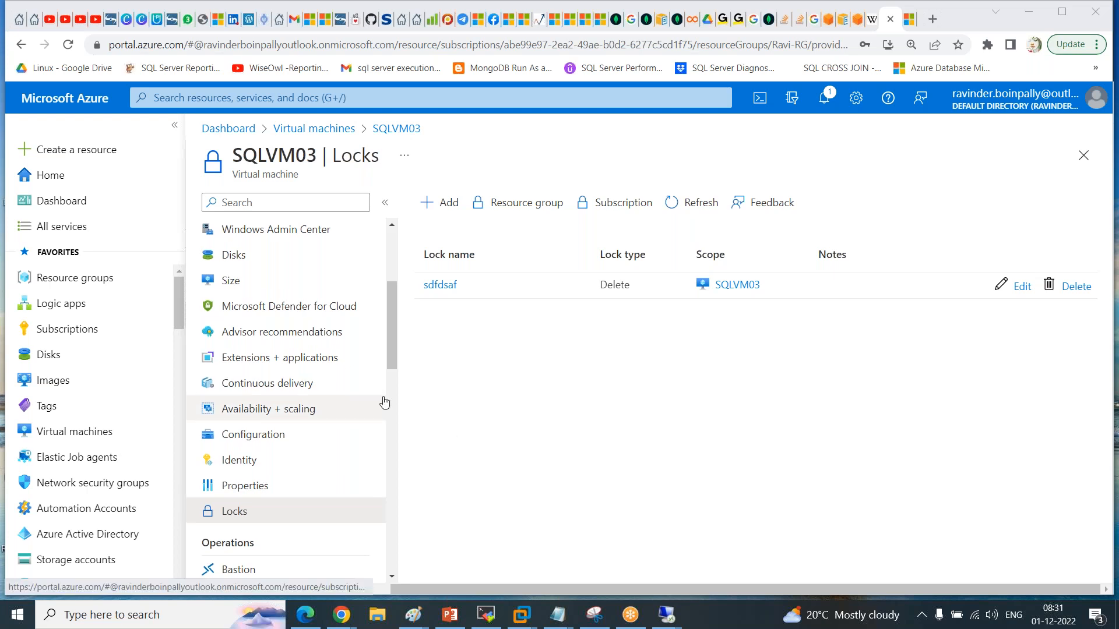
{"action": "scroll", "coordinate": [373, 390], "scroll_direction": "up", "scroll_amount": 3}
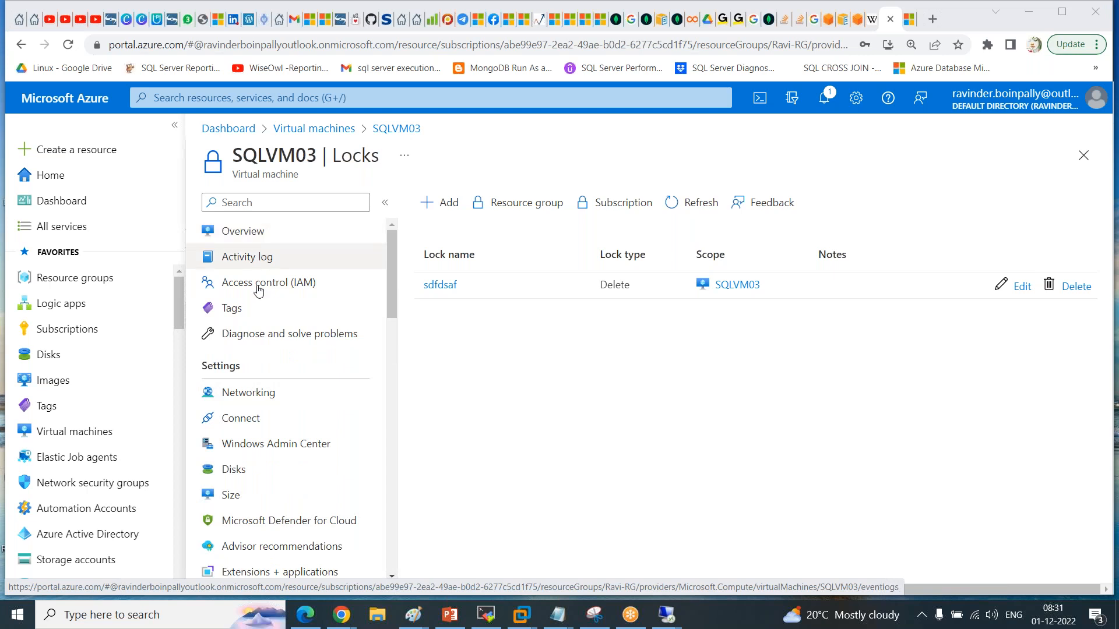
Move from Images to Virtual machines, open SQLVM02, and view its empty Locks page
{"action": "left_click", "coordinate": [82, 388]}
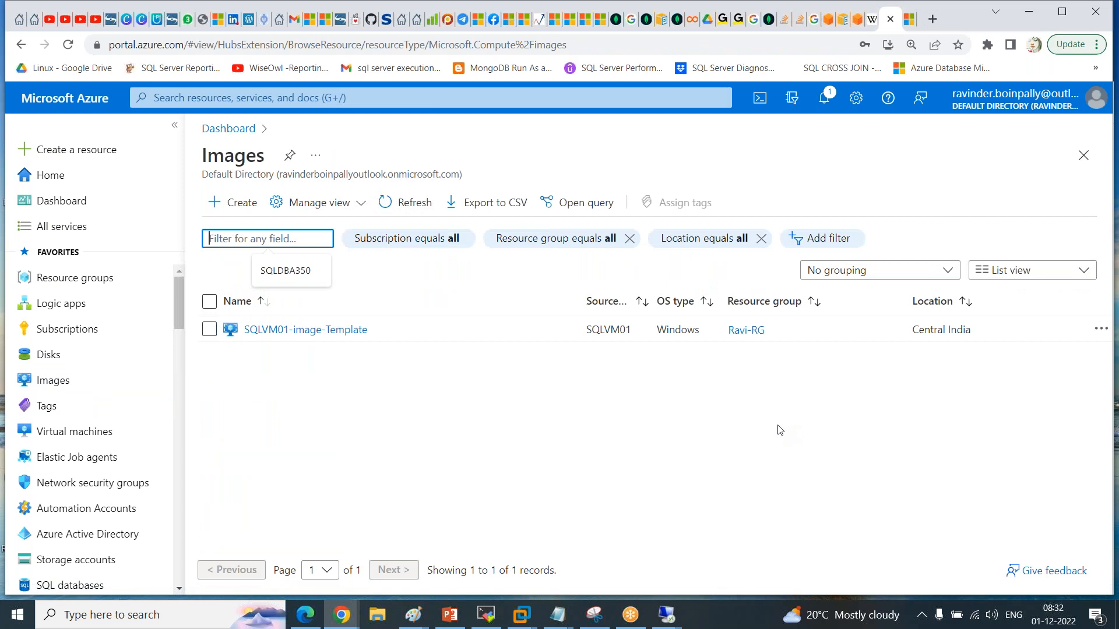
{"action": "mouse_move", "coordinate": [123, 394]}
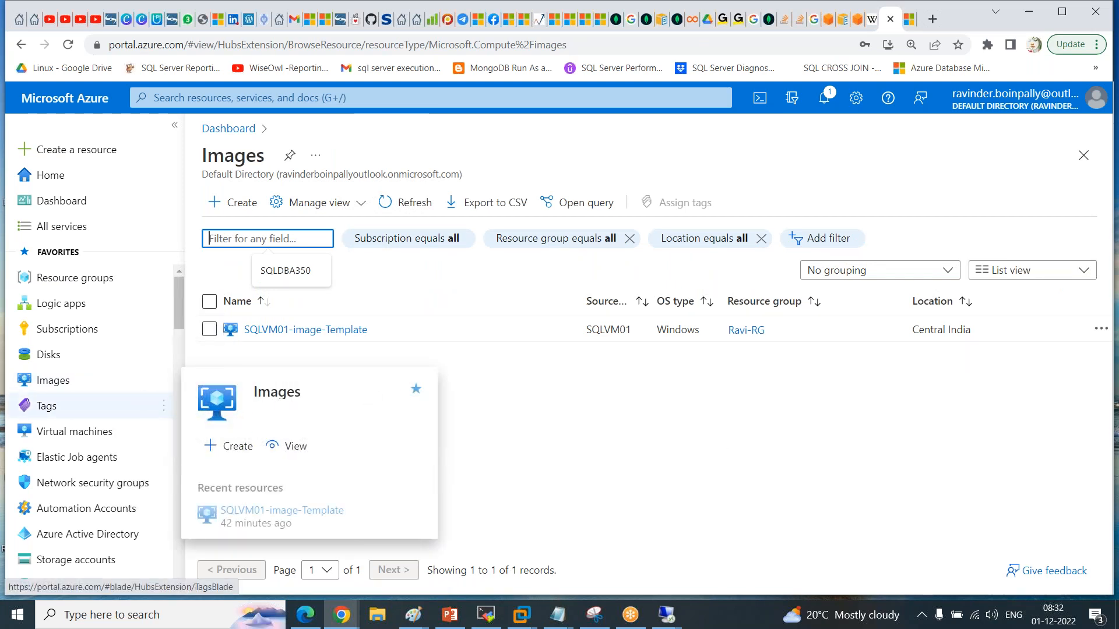
{"action": "left_click", "coordinate": [93, 434]}
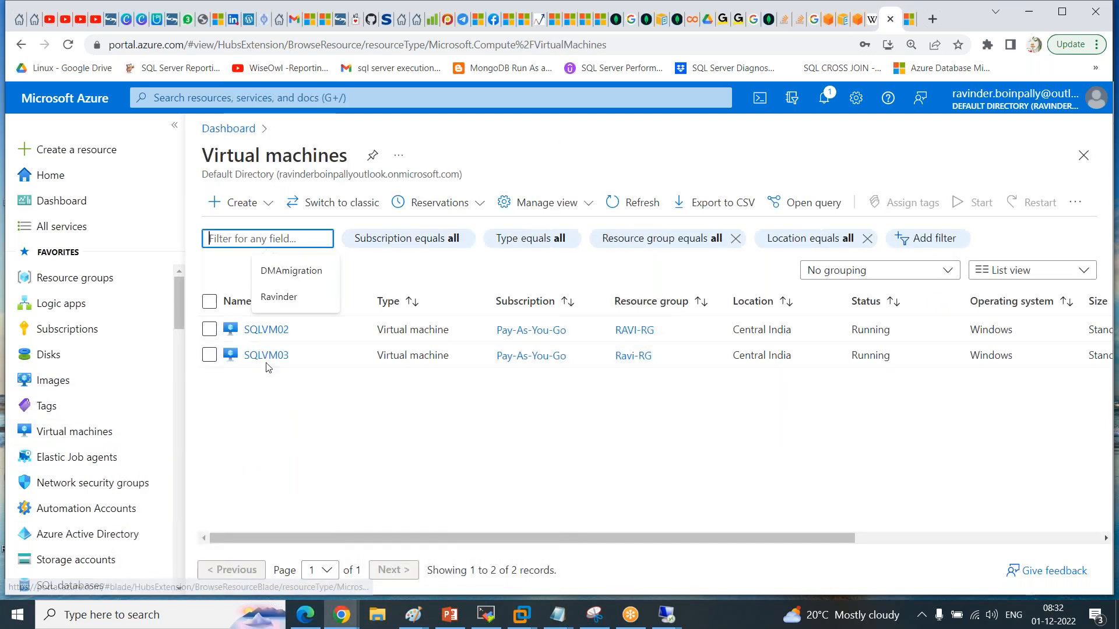
{"action": "left_click", "coordinate": [257, 327]}
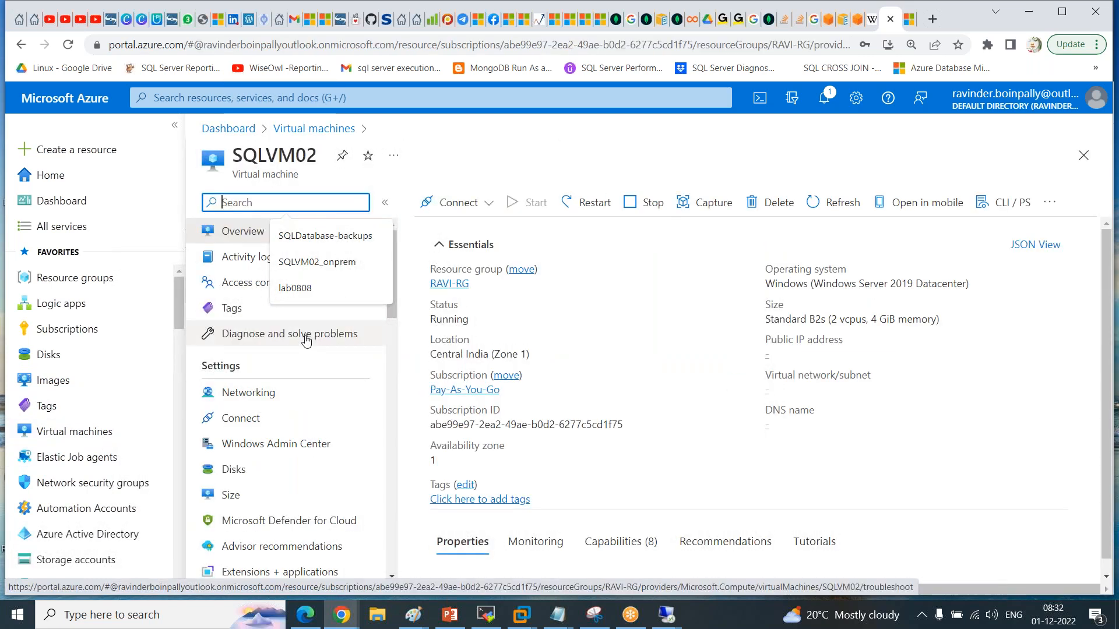
{"action": "scroll", "coordinate": [303, 379], "scroll_direction": "down", "scroll_amount": 8}
{"action": "scroll", "coordinate": [303, 391], "scroll_direction": "down", "scroll_amount": 3}
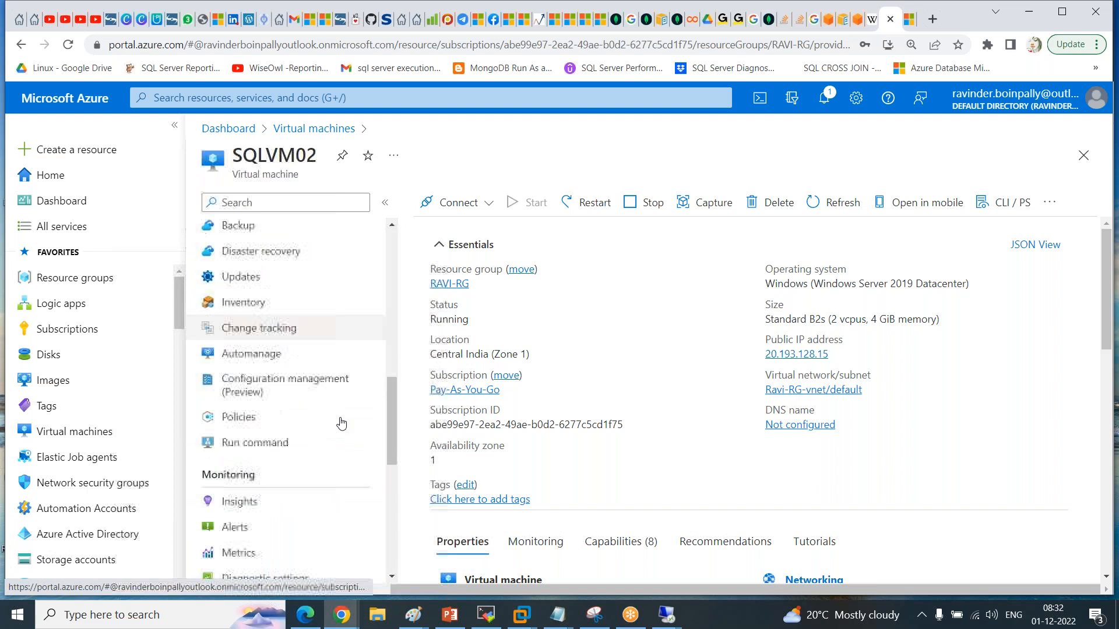
{"action": "scroll", "coordinate": [265, 512], "scroll_direction": "down", "scroll_amount": 3}
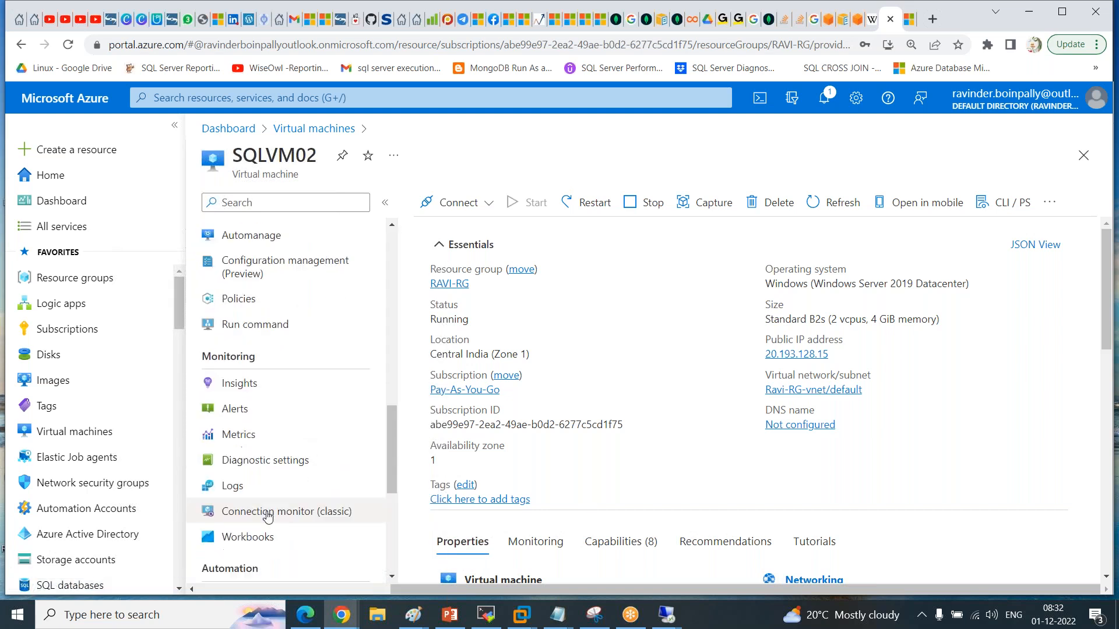
{"action": "scroll", "coordinate": [264, 408], "scroll_direction": "up", "scroll_amount": 10}
{"action": "scroll", "coordinate": [350, 417], "scroll_direction": "up", "scroll_amount": 2}
{"action": "scroll", "coordinate": [351, 402], "scroll_direction": "down", "scroll_amount": 3}
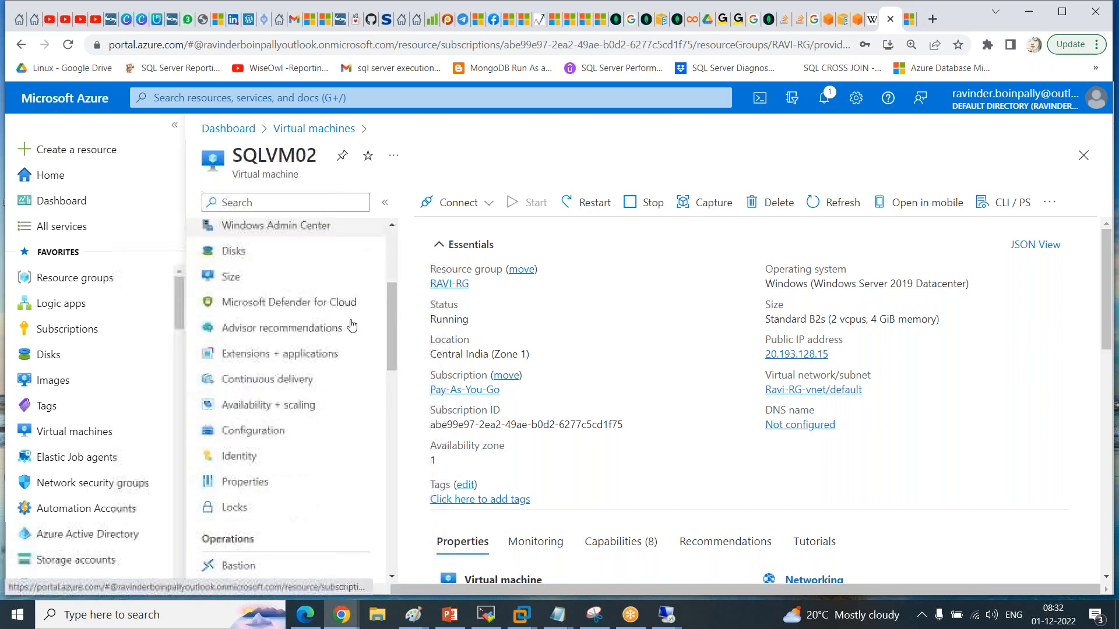
{"action": "left_click", "coordinate": [235, 507]}
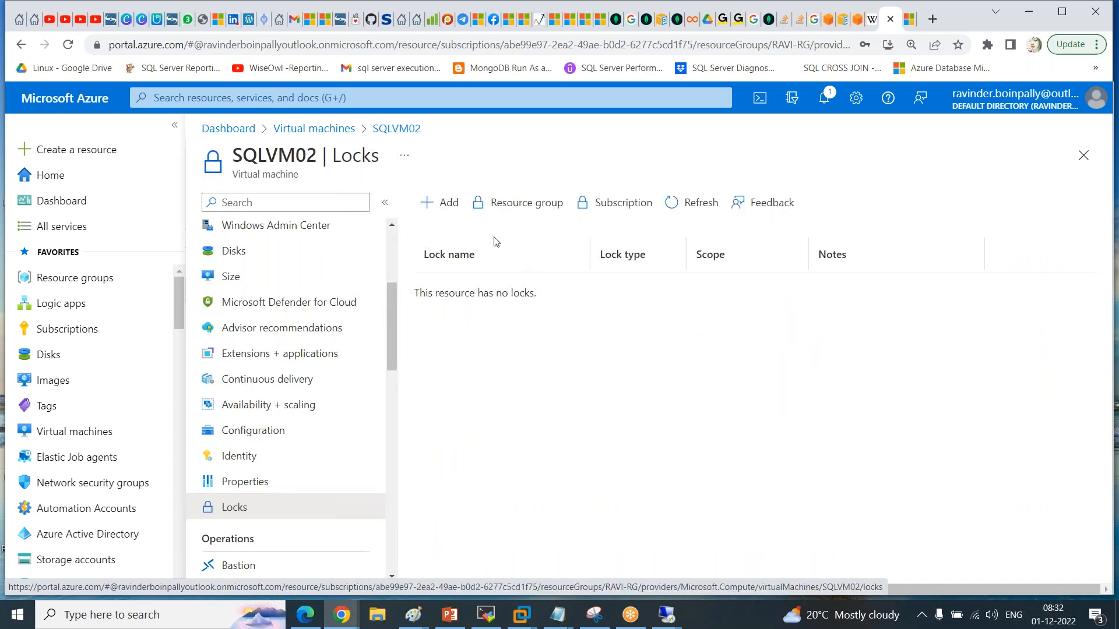
{"action": "left_click", "coordinate": [450, 204]}
{"action": "left_click", "coordinate": [670, 312]}
{"action": "left_click", "coordinate": [673, 361]}
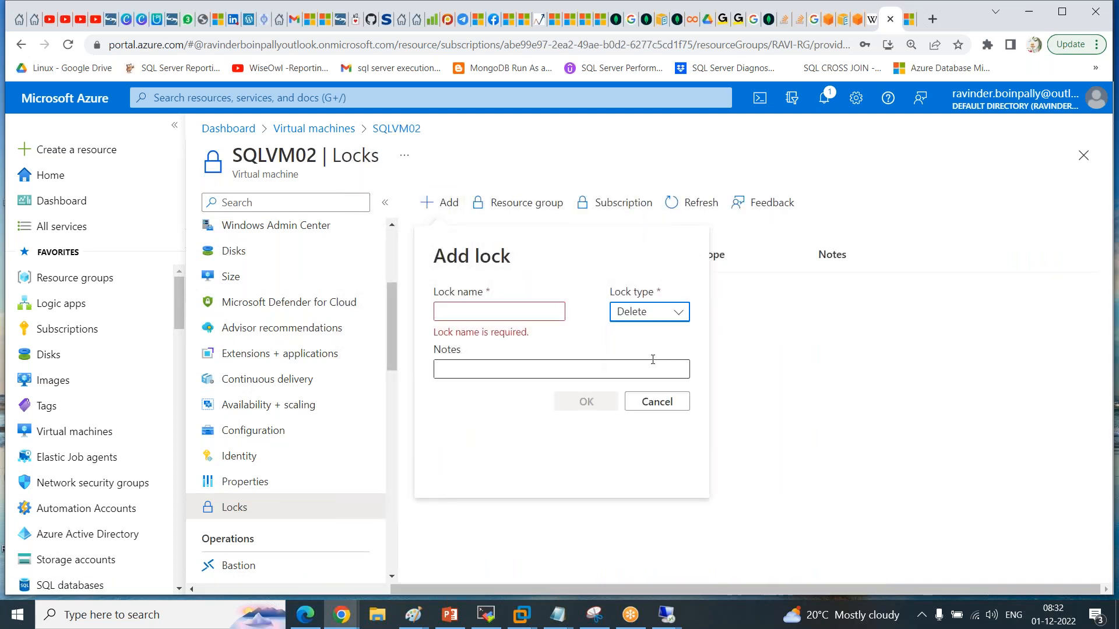
{"action": "left_click", "coordinate": [494, 313]}
{"action": "type", "text": "sdfsdf"}
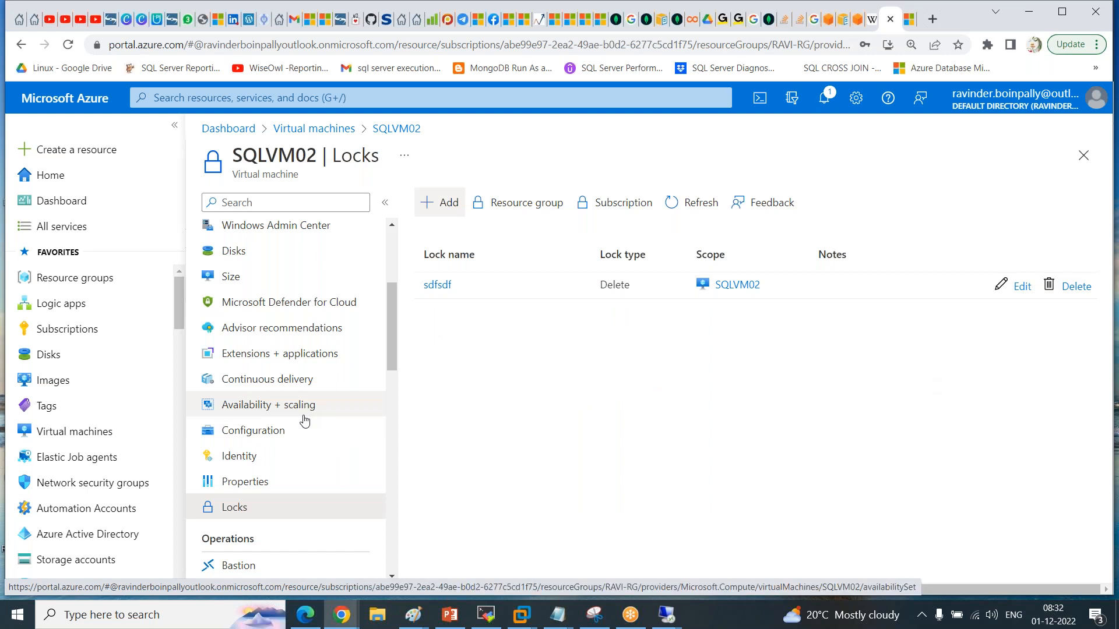
{"action": "left_click", "coordinate": [1076, 289]}
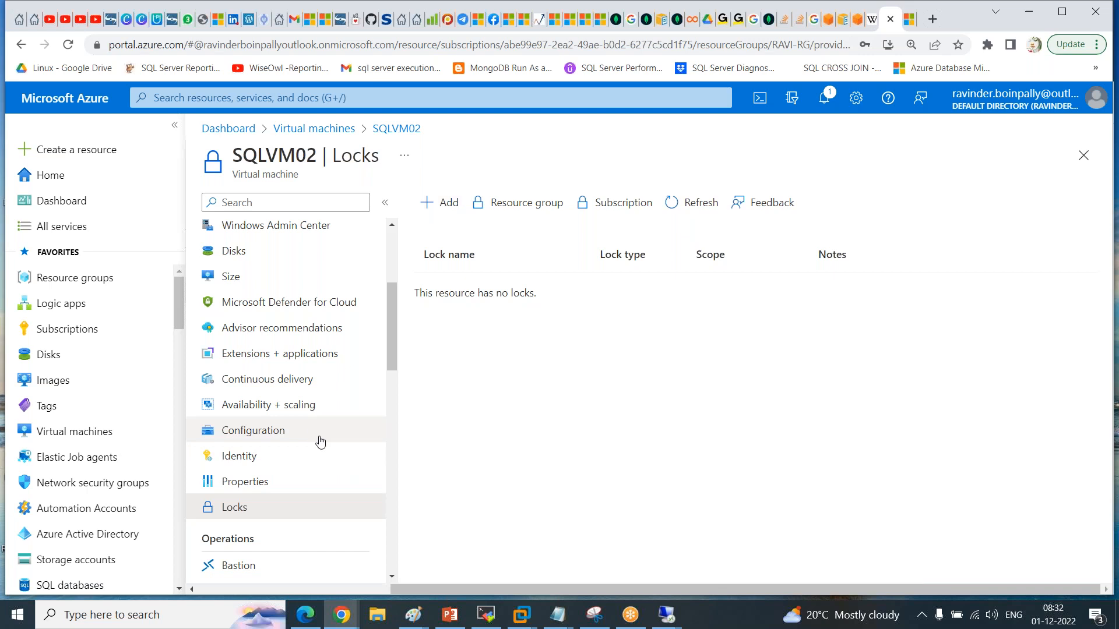
Return to the VM list, open SQLVM03, and view its Locks page listing sdfdsaf
{"action": "left_click", "coordinate": [326, 128]}
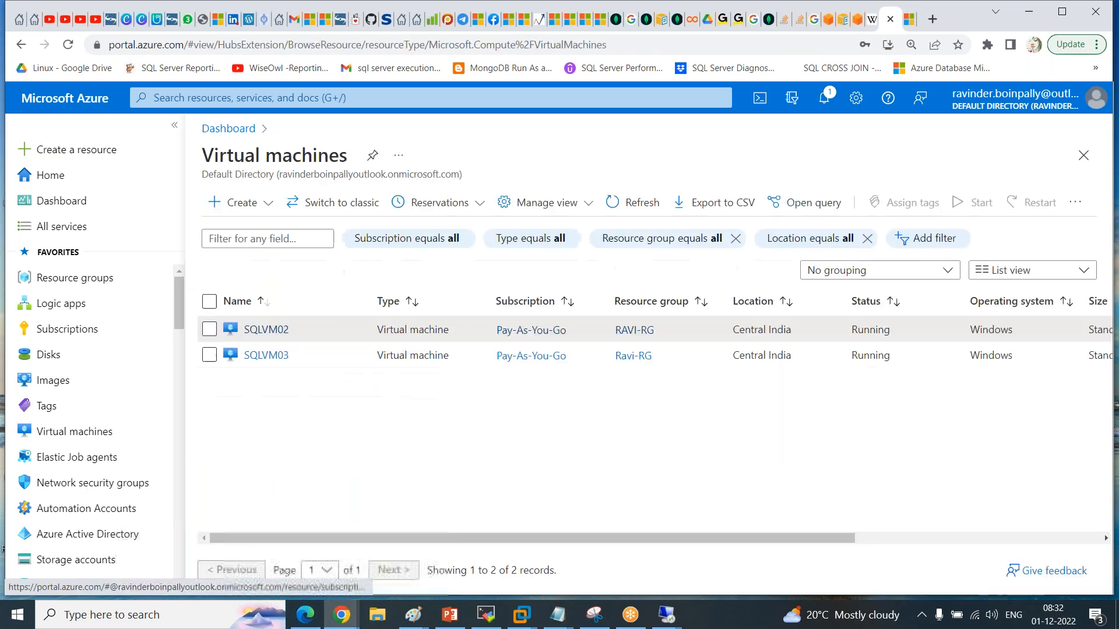
{"action": "left_click", "coordinate": [248, 355]}
{"action": "scroll", "coordinate": [291, 391], "scroll_direction": "down", "scroll_amount": 8}
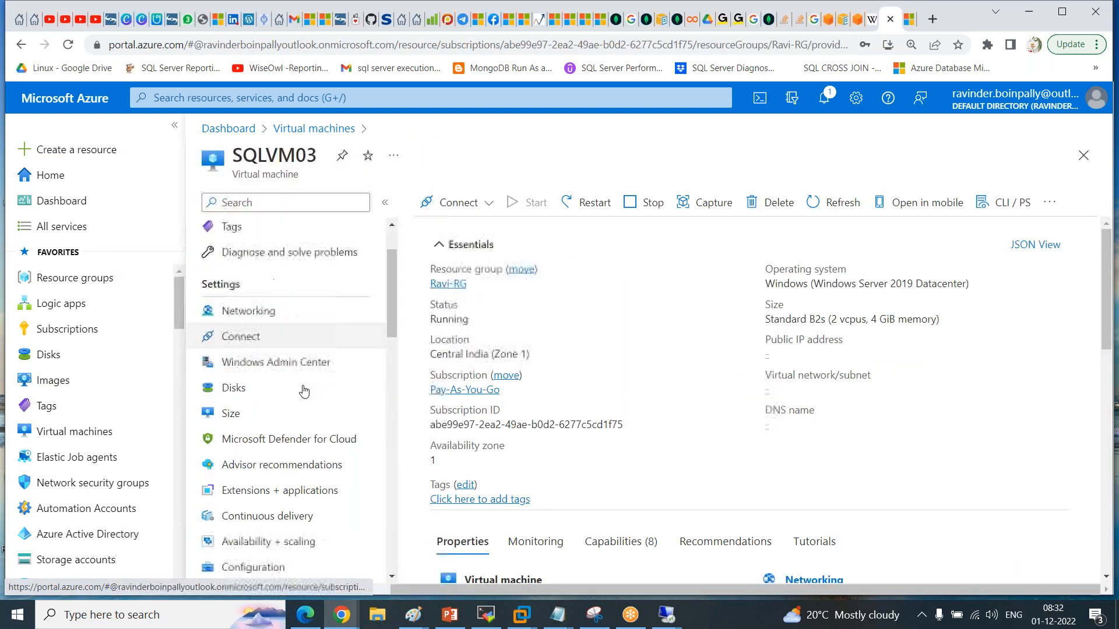
{"action": "scroll", "coordinate": [293, 443], "scroll_direction": "down", "scroll_amount": 5}
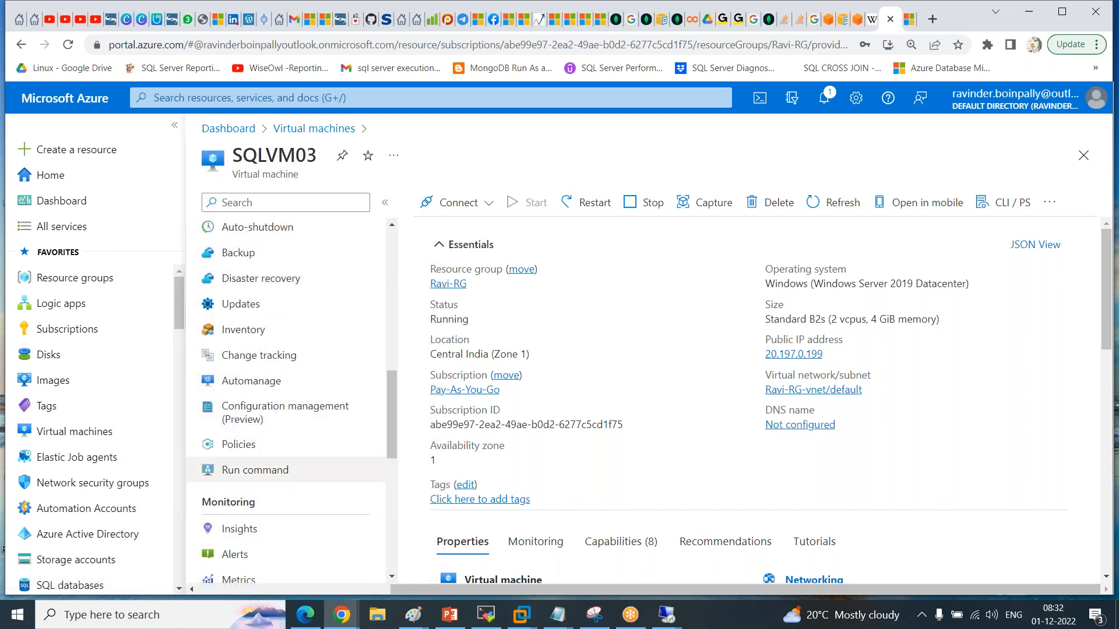
{"action": "scroll", "coordinate": [293, 466], "scroll_direction": "up", "scroll_amount": 6}
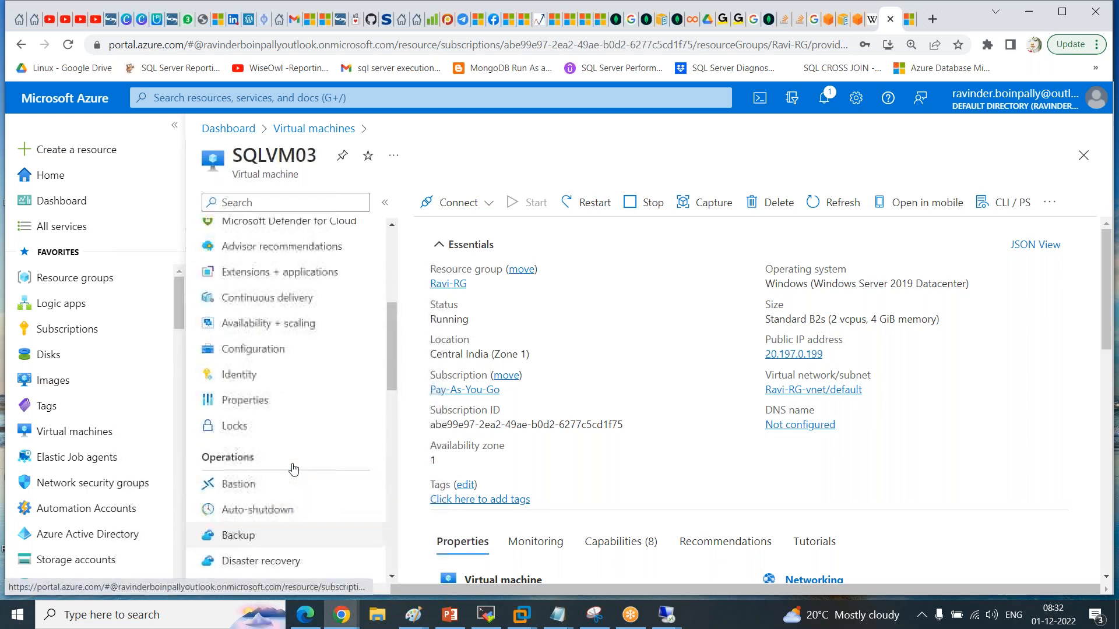
{"action": "left_click", "coordinate": [251, 434]}
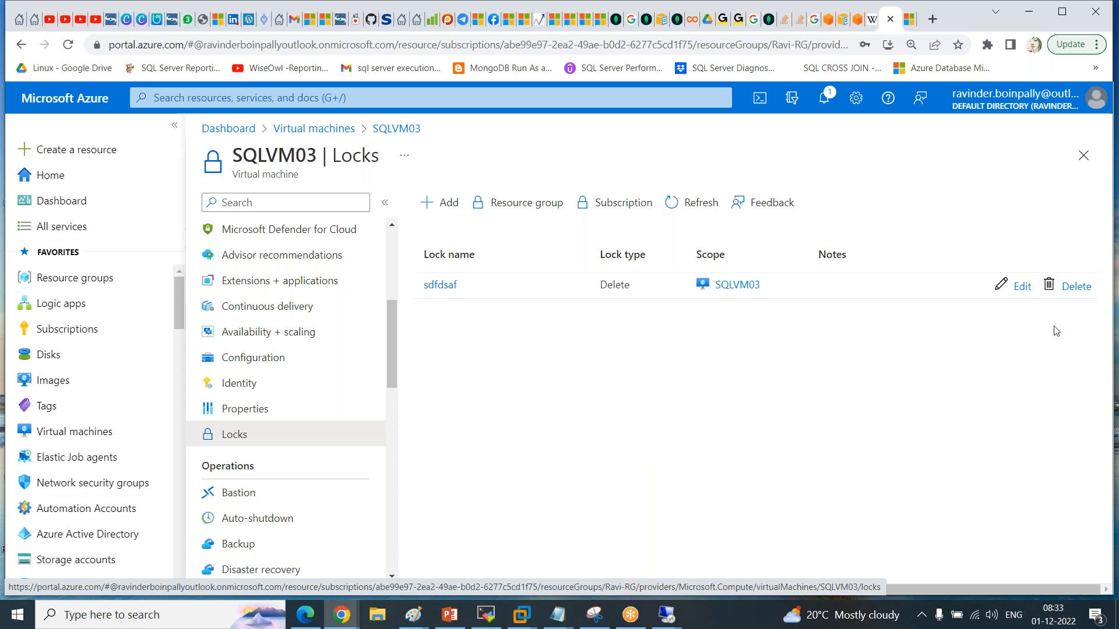
Delete the sdfdsaf lock and return to SQLVM03's overview
{"action": "left_click", "coordinate": [1077, 285]}
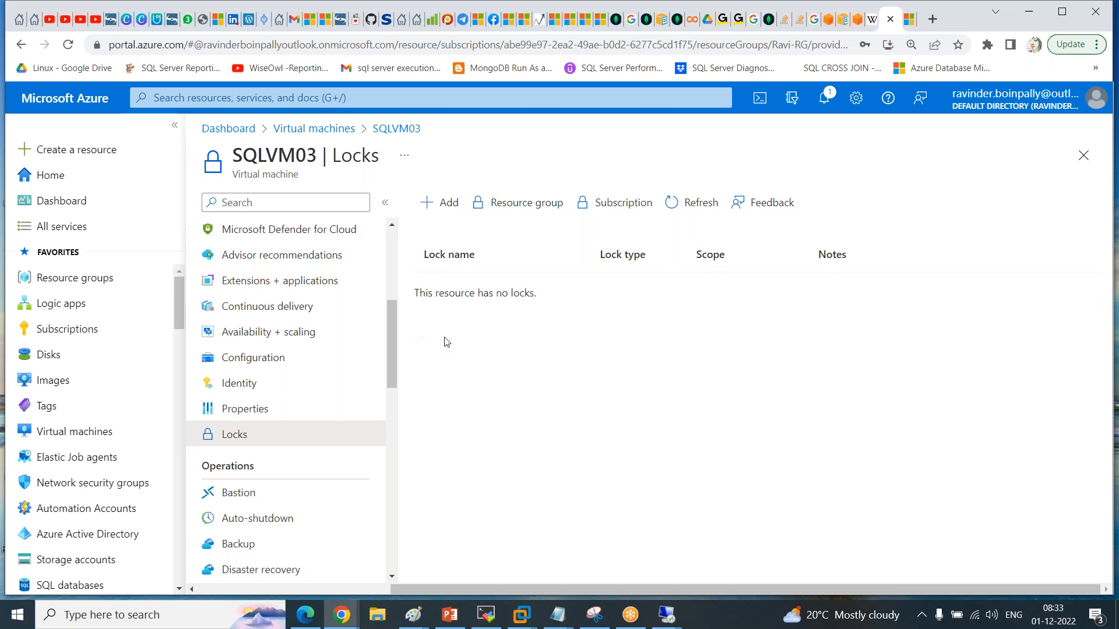
{"action": "scroll", "coordinate": [299, 319], "scroll_direction": "up", "scroll_amount": 5}
{"action": "left_click", "coordinate": [267, 234]}
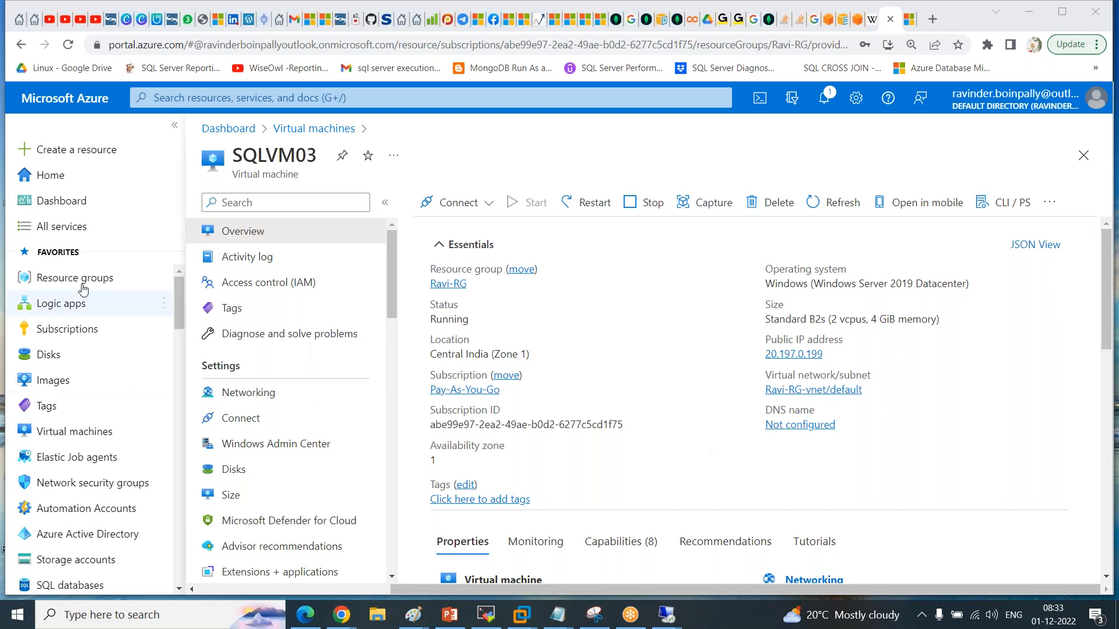
{"action": "mouse_move", "coordinate": [87, 286]}
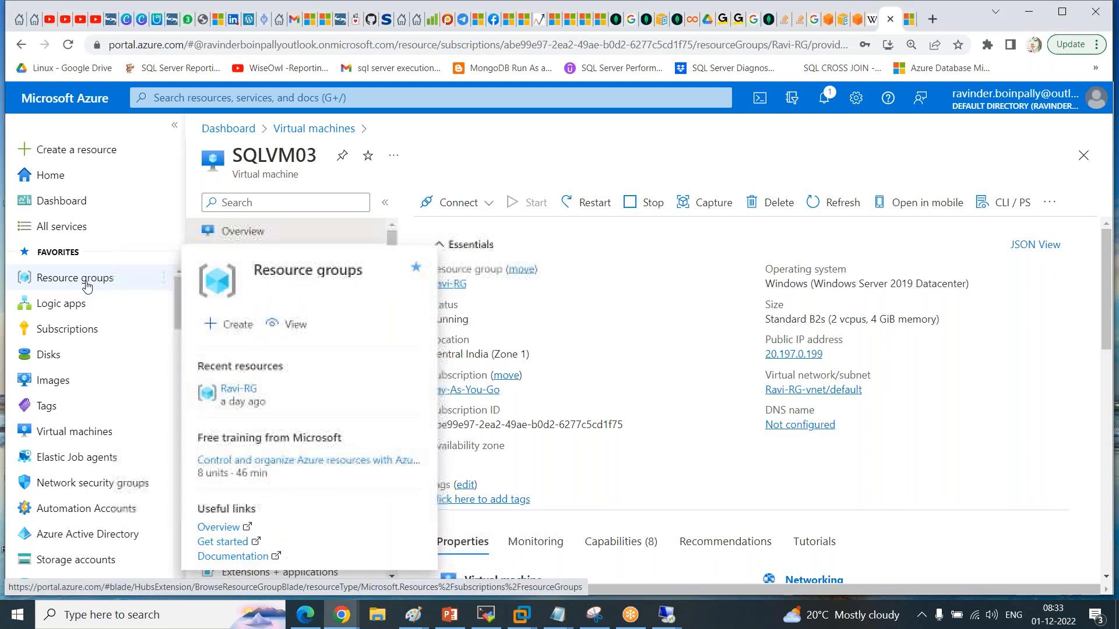
Reload the Resource groups list and open the Ravi-RG resource group
{"action": "left_click", "coordinate": [87, 285]}
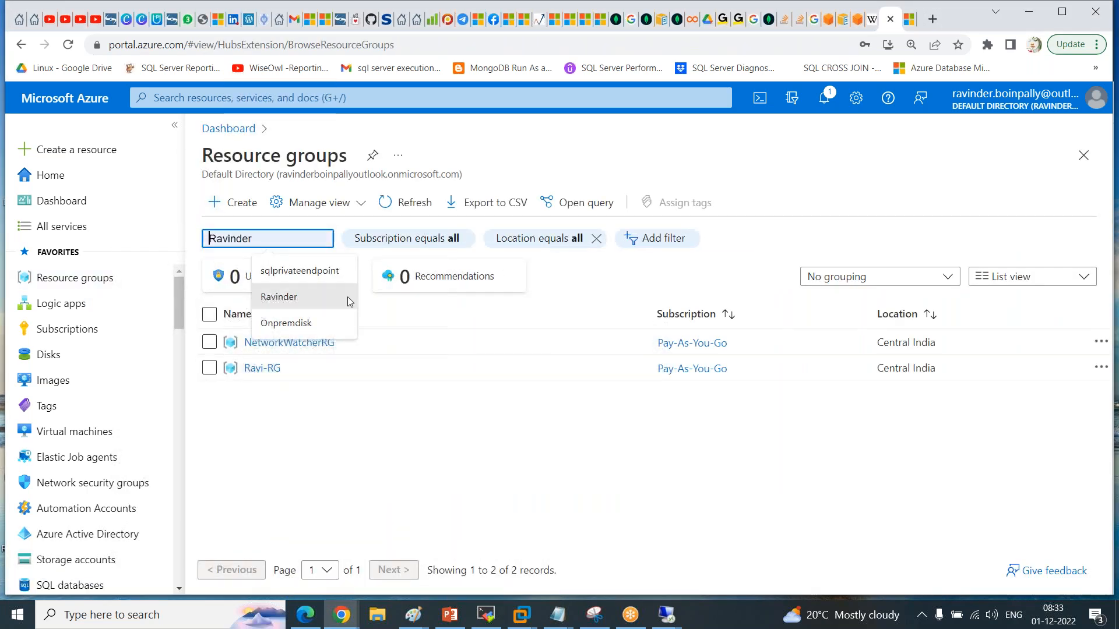
{"action": "left_click", "coordinate": [759, 453]}
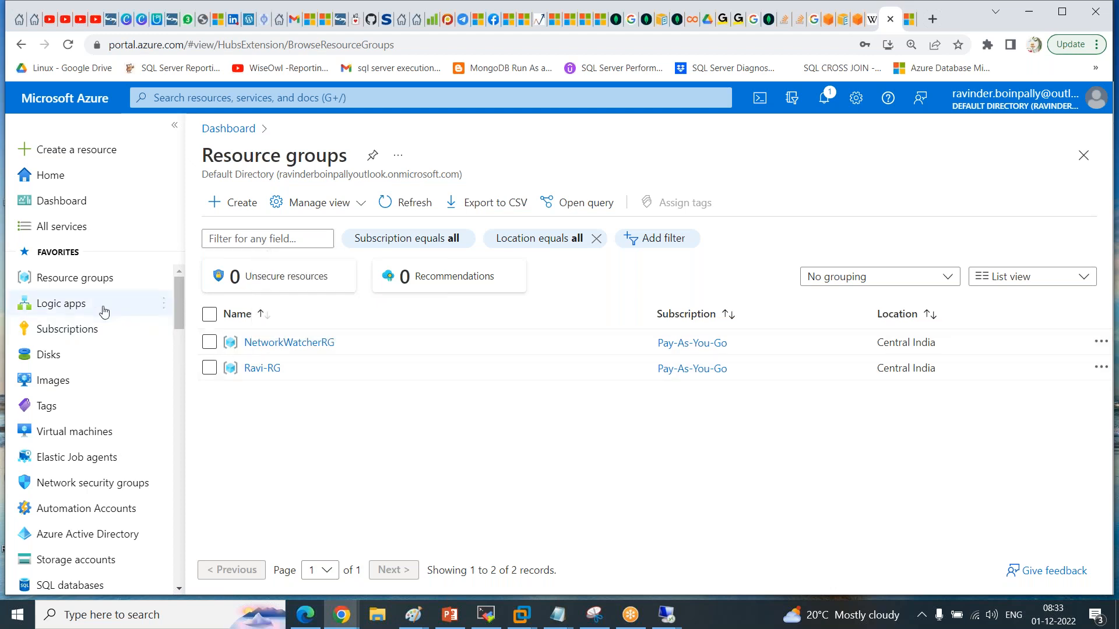
{"action": "left_click", "coordinate": [89, 281]}
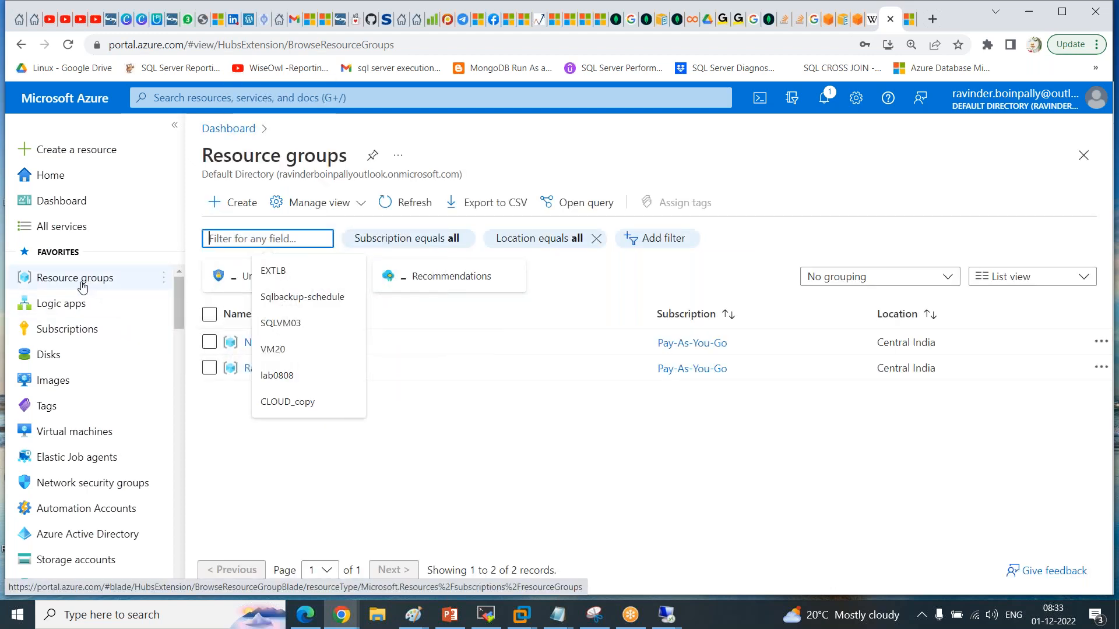
{"action": "left_click", "coordinate": [659, 526]}
{"action": "left_click", "coordinate": [262, 368]}
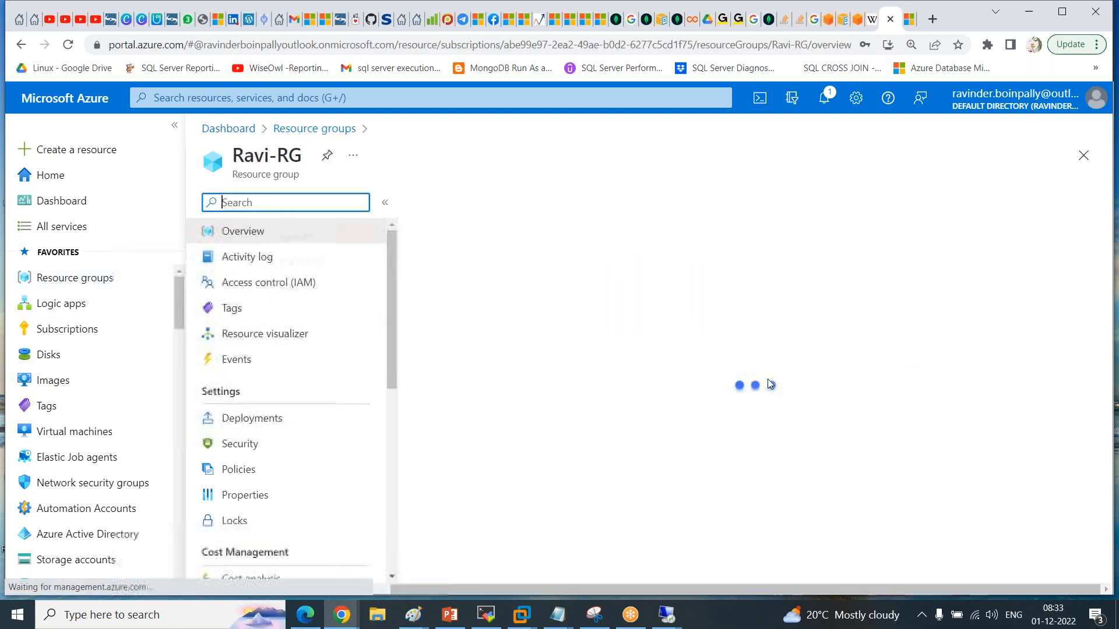
Delete Ravi-RG, copying its name into the confirmation field, and scroll its resources during deletion
{"action": "left_click", "coordinate": [653, 202]}
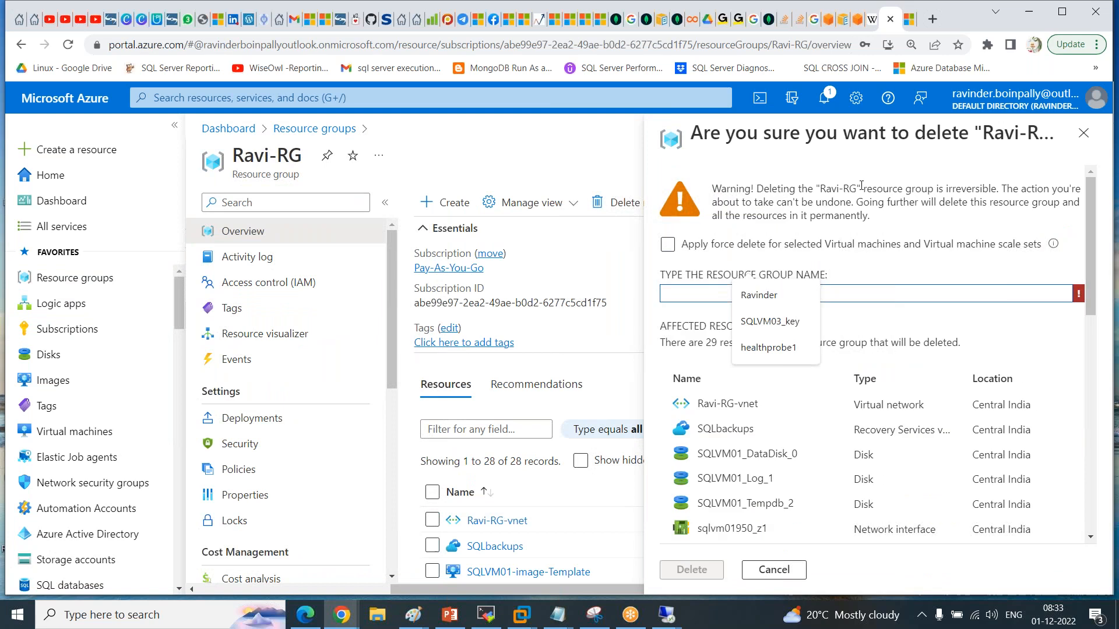
{"action": "left_click_drag", "start_coordinate": [857, 188], "coordinate": [820, 188]}
{"action": "key", "text": "ctrl+c"}
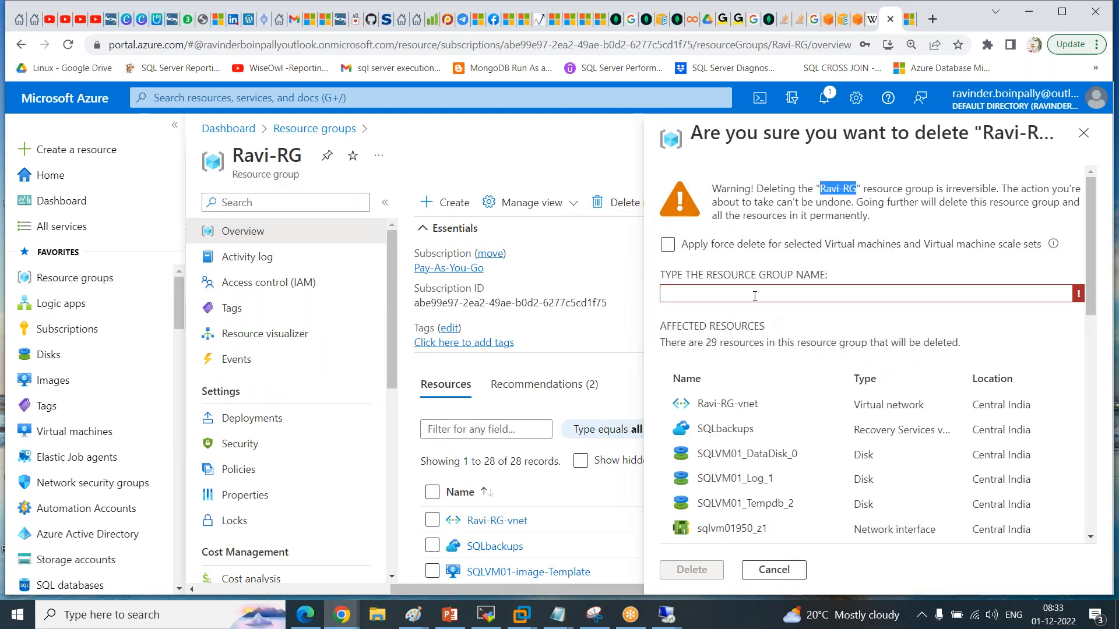
{"action": "left_click", "coordinate": [765, 294]}
{"action": "key", "text": "ctrl+v"}
{"action": "left_click", "coordinate": [697, 576]}
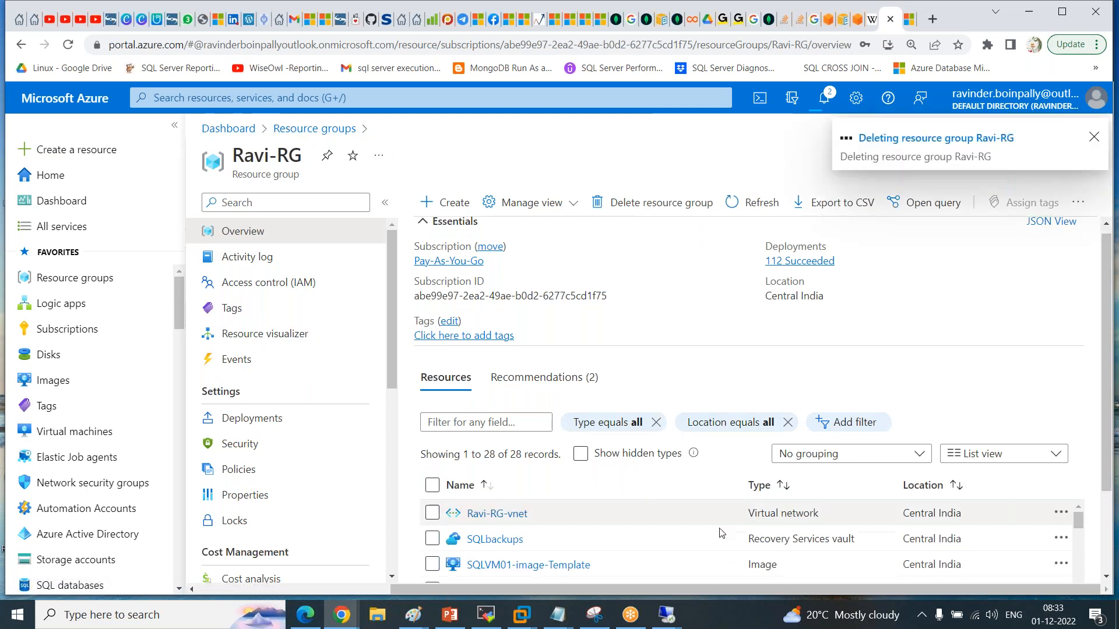
{"action": "scroll", "coordinate": [728, 495], "scroll_direction": "down", "scroll_amount": 10}
{"action": "scroll", "coordinate": [644, 493], "scroll_direction": "up", "scroll_amount": 10}
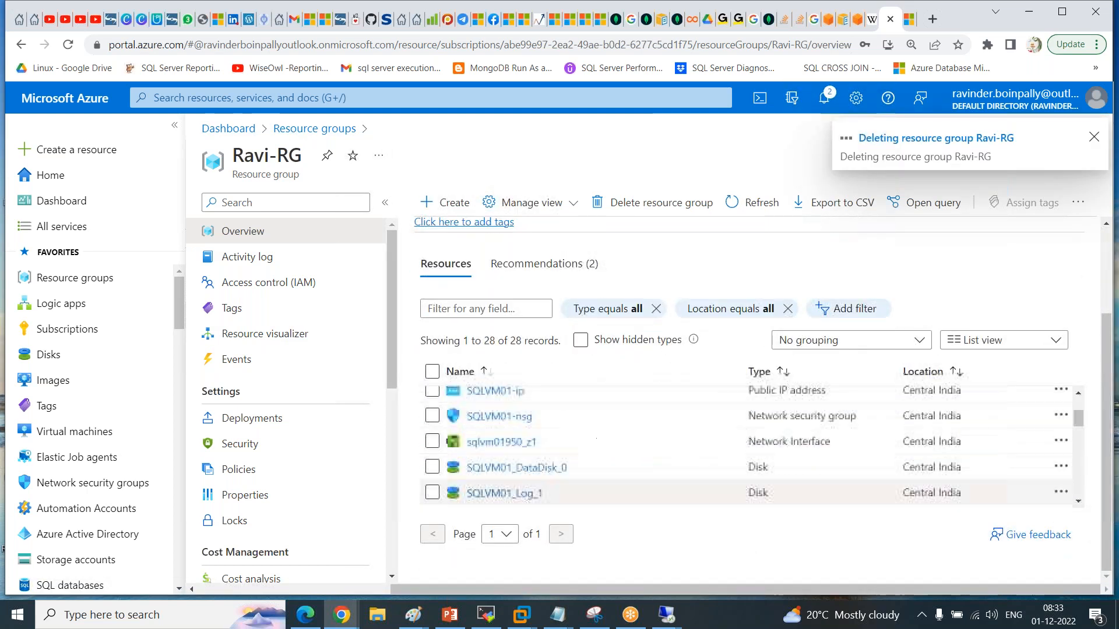
Delete NetworkWatcherRG by pasting its name into the confirmation box, then return to Resource groups
{"action": "left_click", "coordinate": [336, 129]}
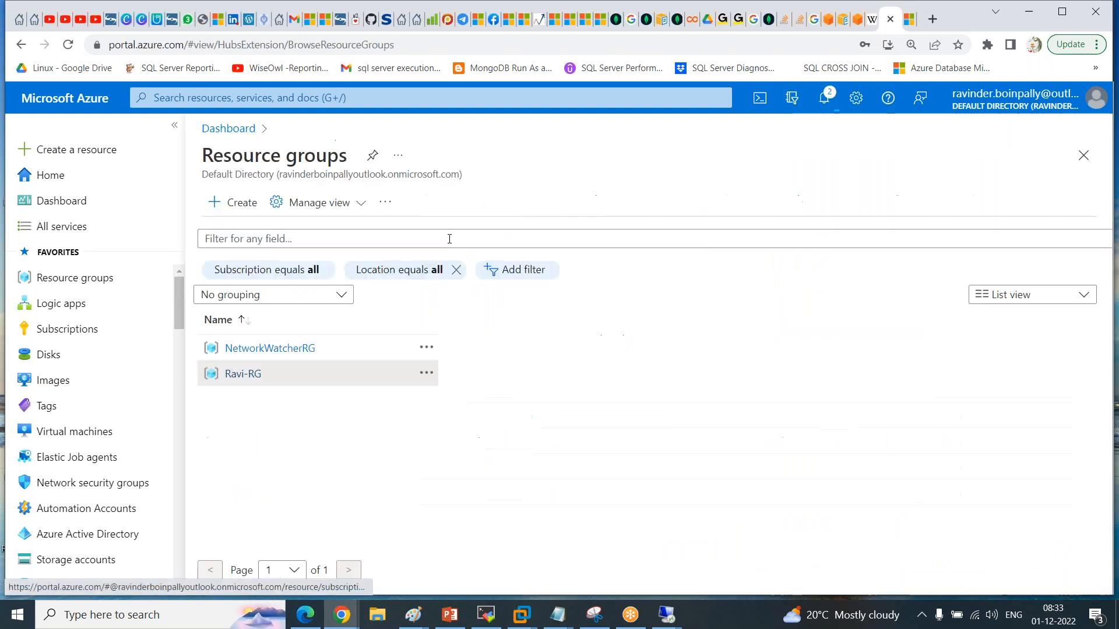
{"action": "left_click", "coordinate": [312, 348]}
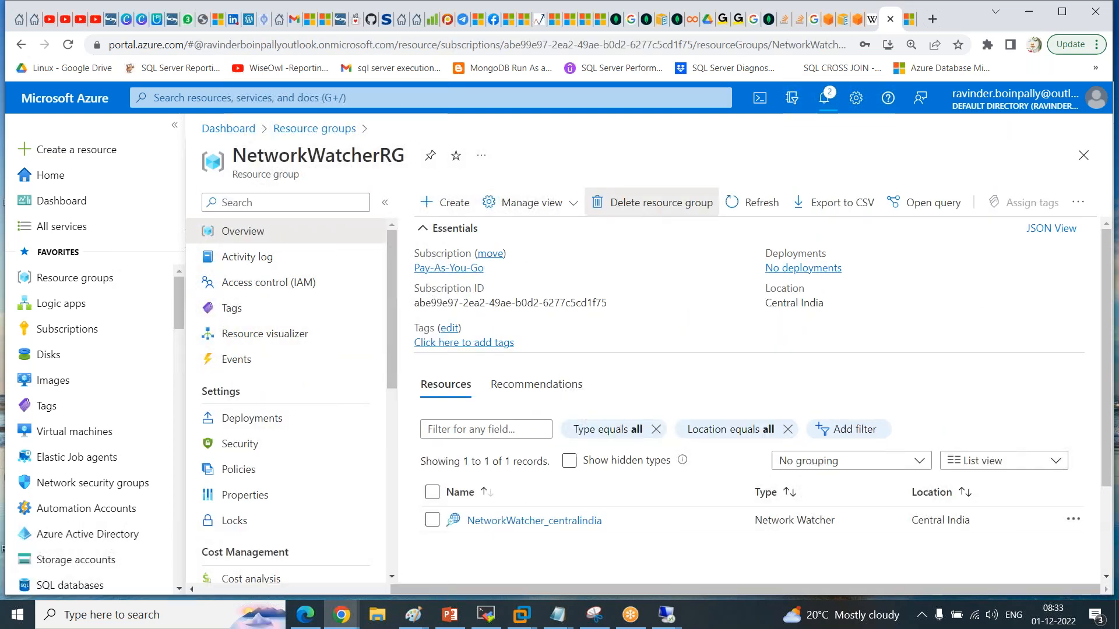
{"action": "left_click", "coordinate": [652, 202]}
{"action": "double_click", "coordinate": [865, 188]}
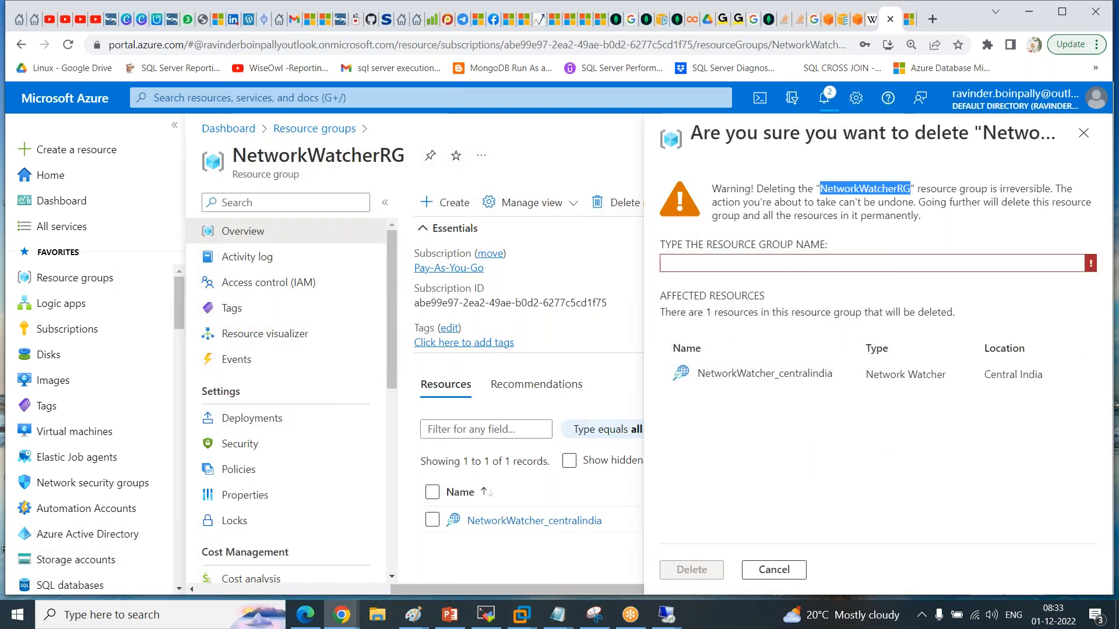
{"action": "right_click", "coordinate": [735, 265]}
{"action": "left_click", "coordinate": [746, 293]}
{"action": "left_click", "coordinate": [692, 570]}
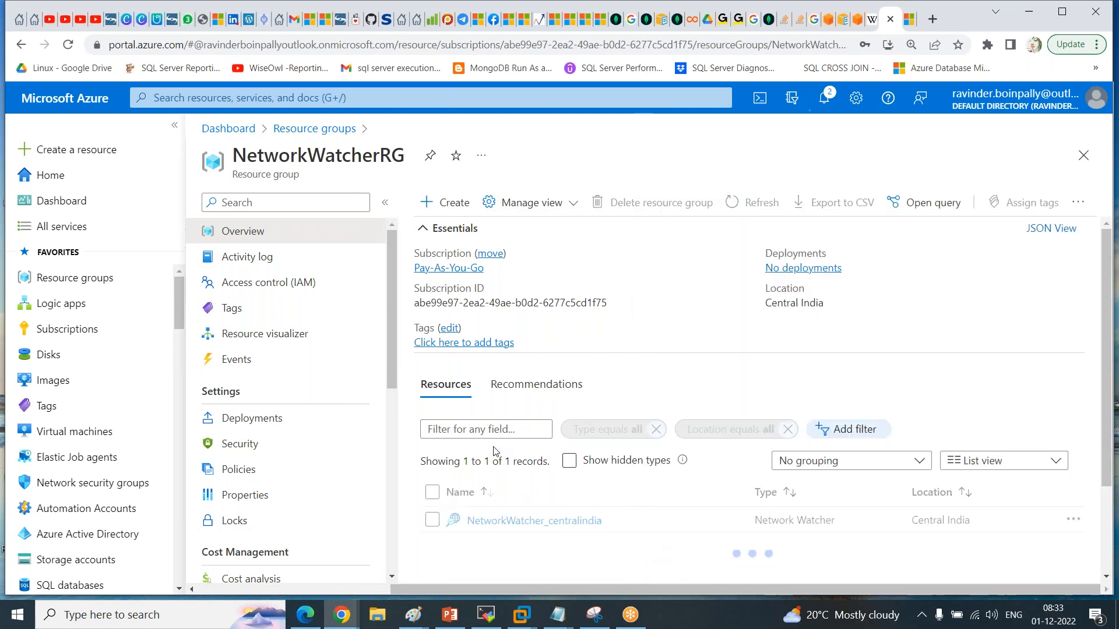
{"action": "left_click", "coordinate": [88, 282]}
{"action": "left_click", "coordinate": [586, 446]}
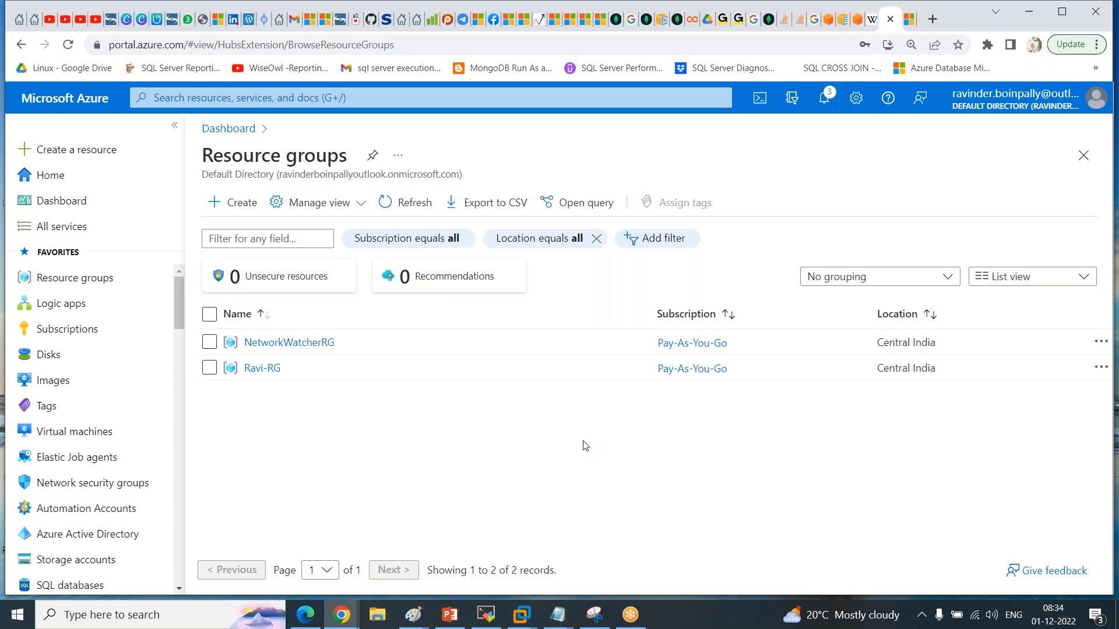
{"action": "left_click", "coordinate": [413, 202]}
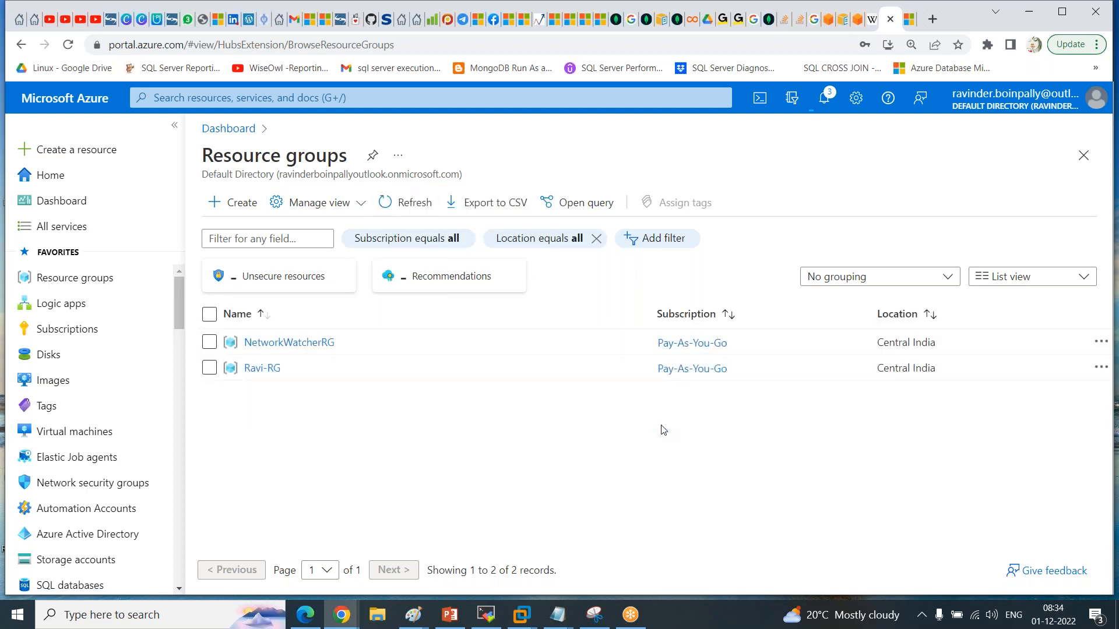
{"action": "left_click", "coordinate": [414, 203]}
{"action": "left_click", "coordinate": [415, 202]}
{"action": "left_click", "coordinate": [415, 203]}
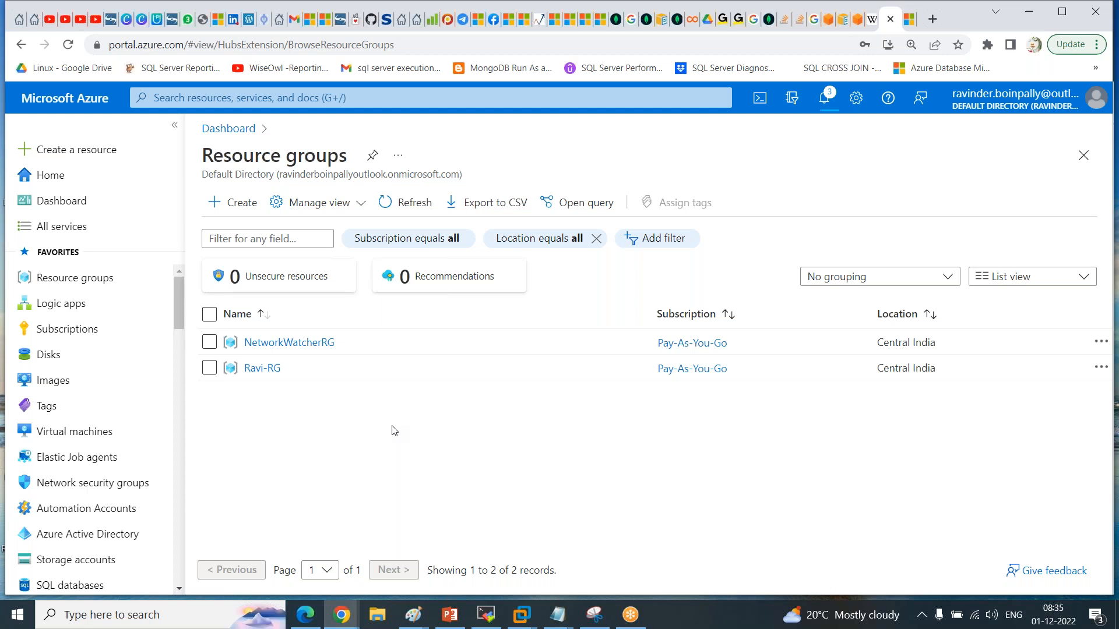
Open Virtual machines and start creating a standard Azure virtual machine
{"action": "left_click", "coordinate": [70, 436]}
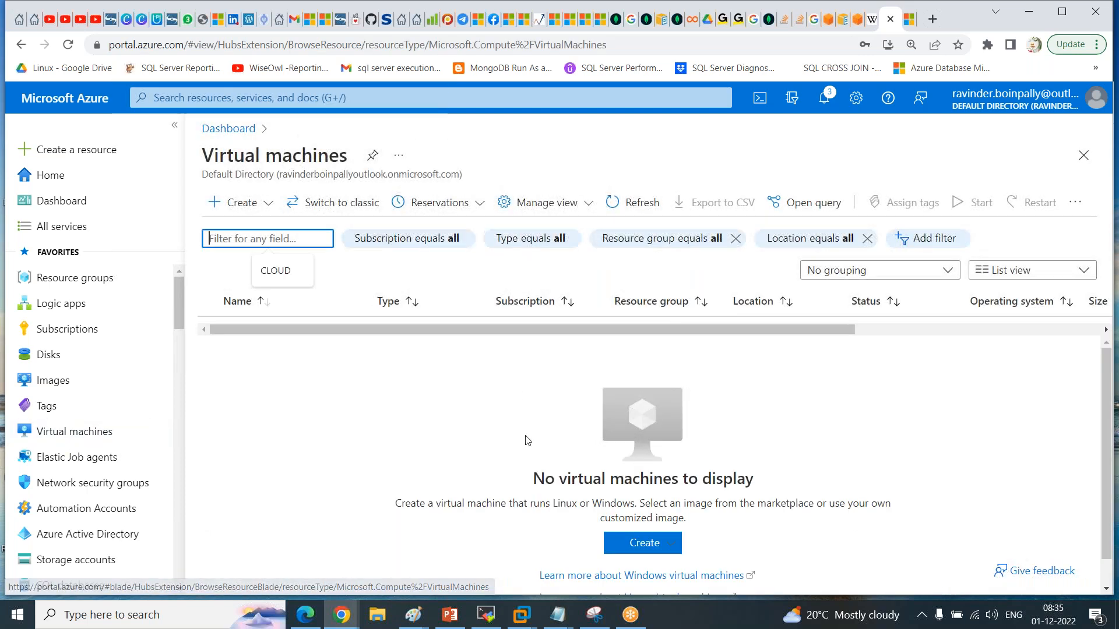
{"action": "left_click", "coordinate": [668, 541]}
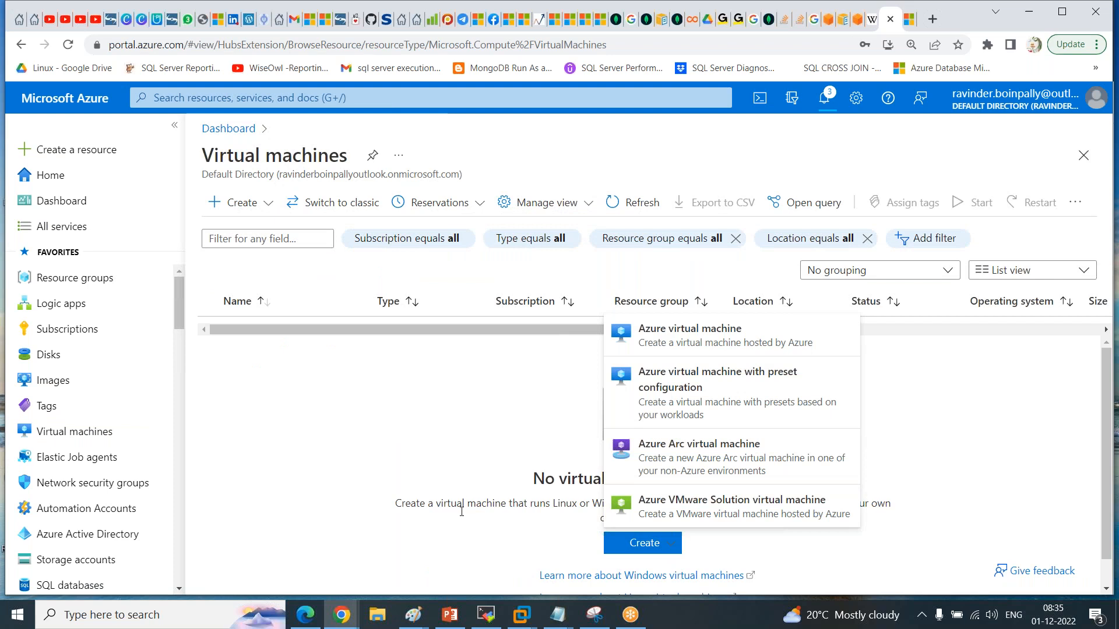
{"action": "left_click", "coordinate": [709, 340]}
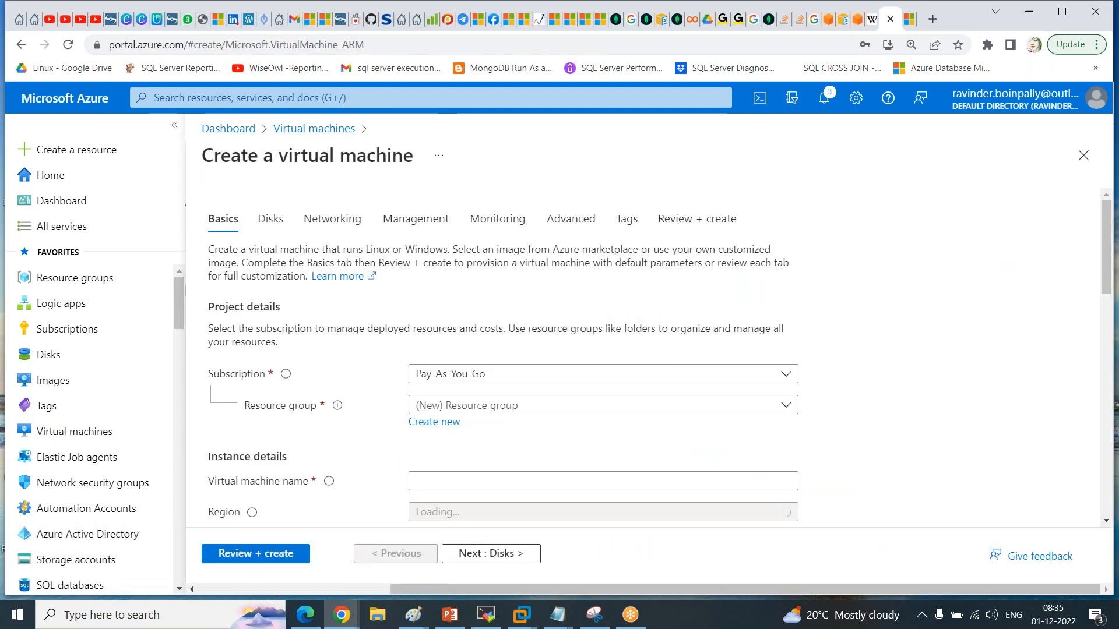
Check the resource group choices, cancel the new resource group prompt, and return to the empty VM list
{"action": "left_click", "coordinate": [505, 413]}
{"action": "left_click", "coordinate": [506, 413]}
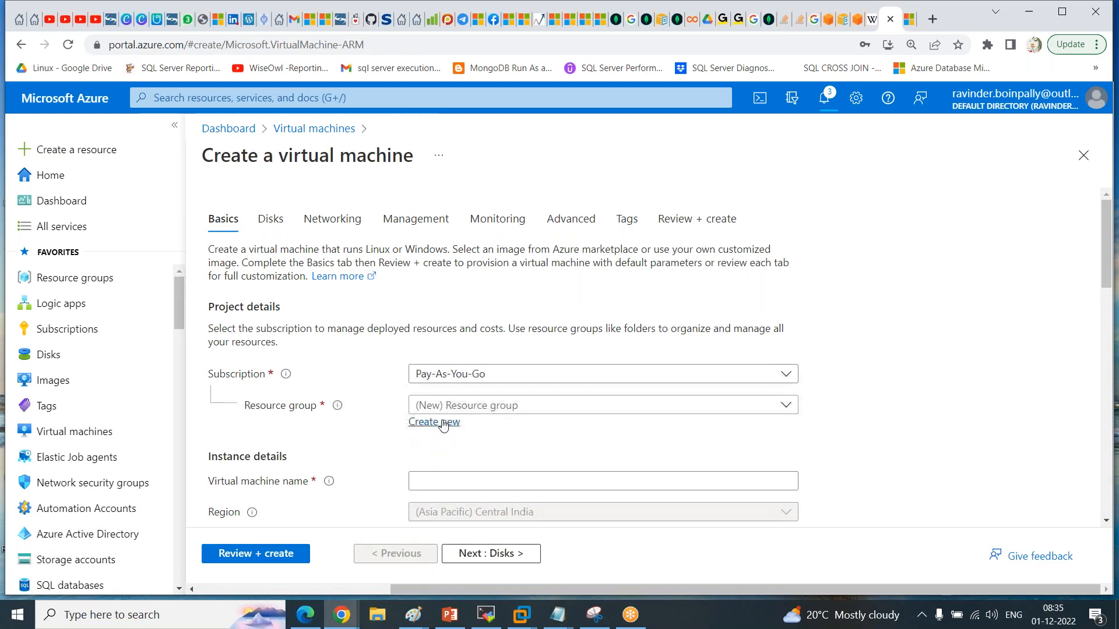
{"action": "left_click", "coordinate": [434, 422]}
{"action": "left_click", "coordinate": [512, 354]}
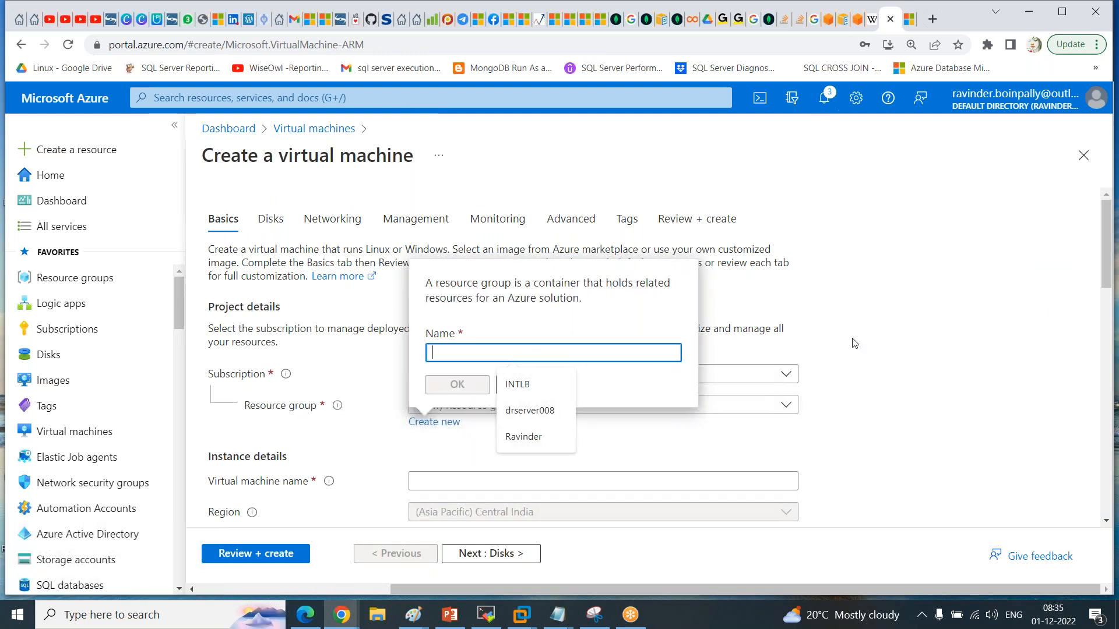
{"action": "left_click", "coordinate": [837, 327]}
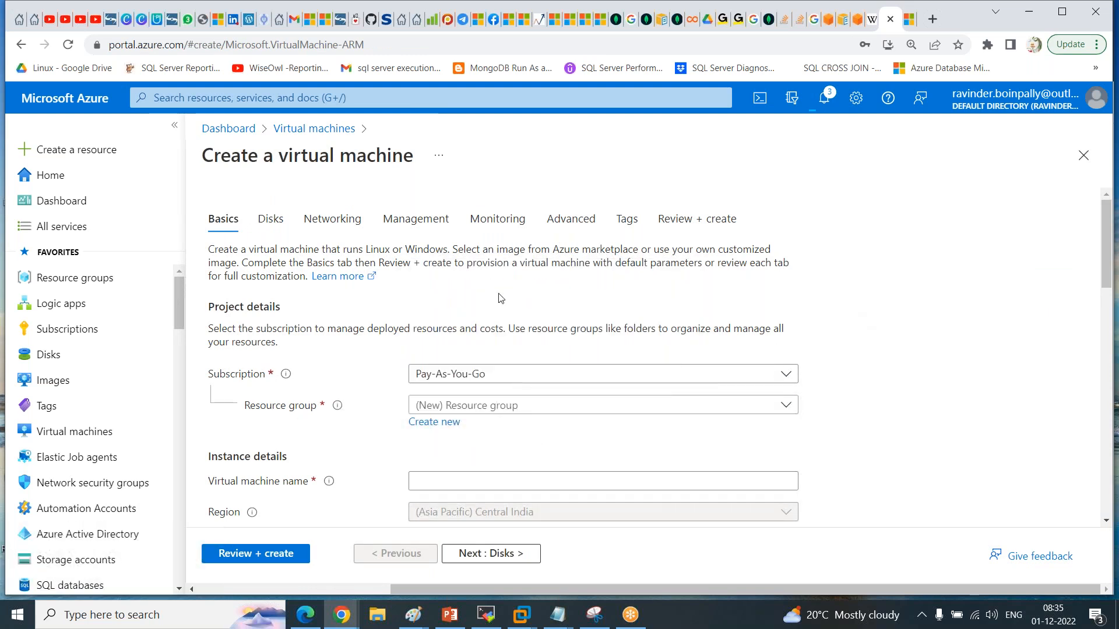
{"action": "left_click", "coordinate": [322, 130]}
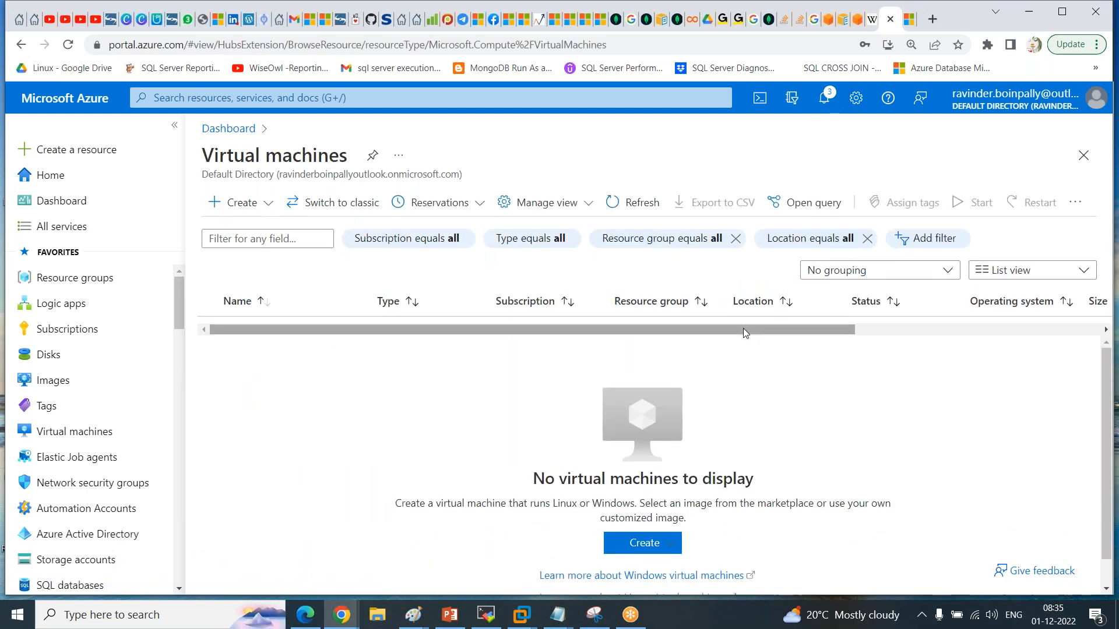
Refresh the Resource groups list; notifications show the NetworkWatcherRG and Ravi-RG deletions still running
{"action": "left_click", "coordinate": [84, 279]}
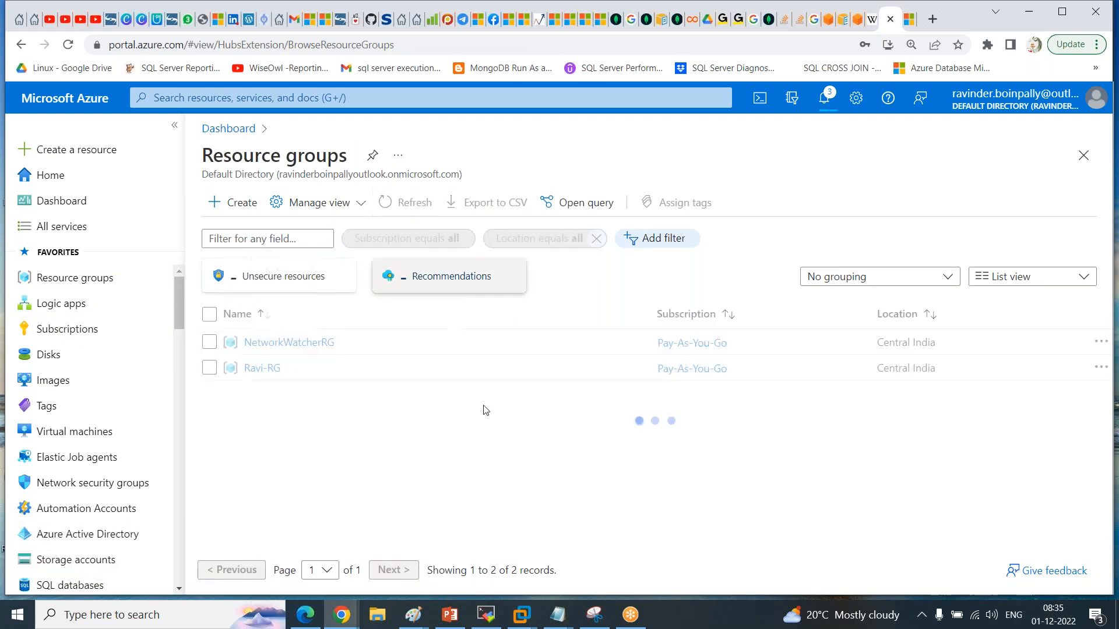
{"action": "left_click", "coordinate": [411, 205]}
{"action": "left_click", "coordinate": [828, 105]}
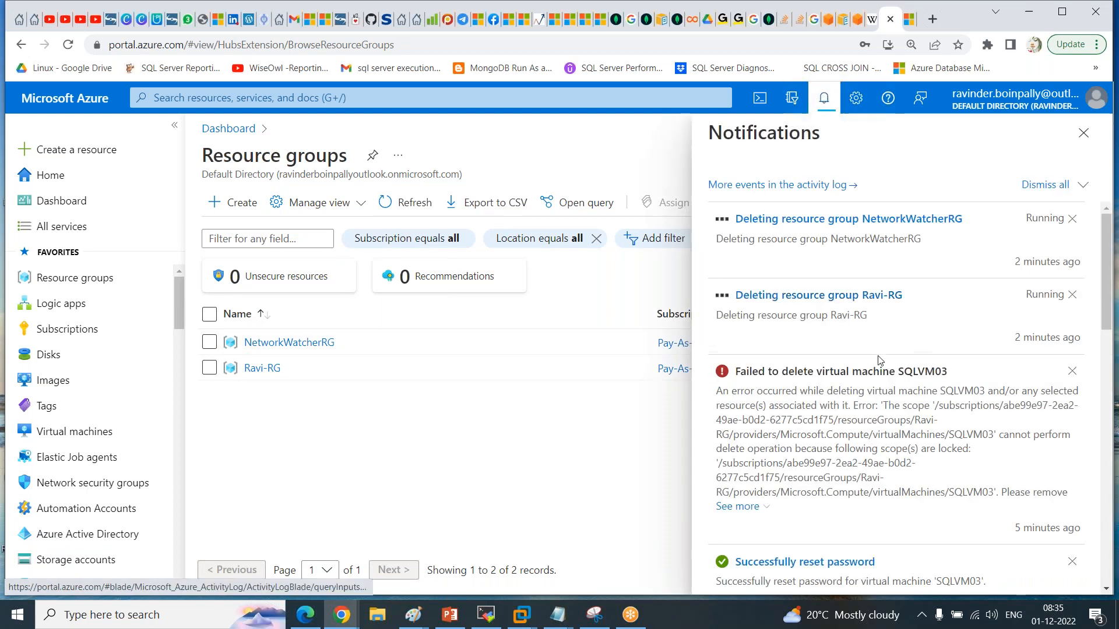
{"action": "left_click", "coordinate": [1086, 137]}
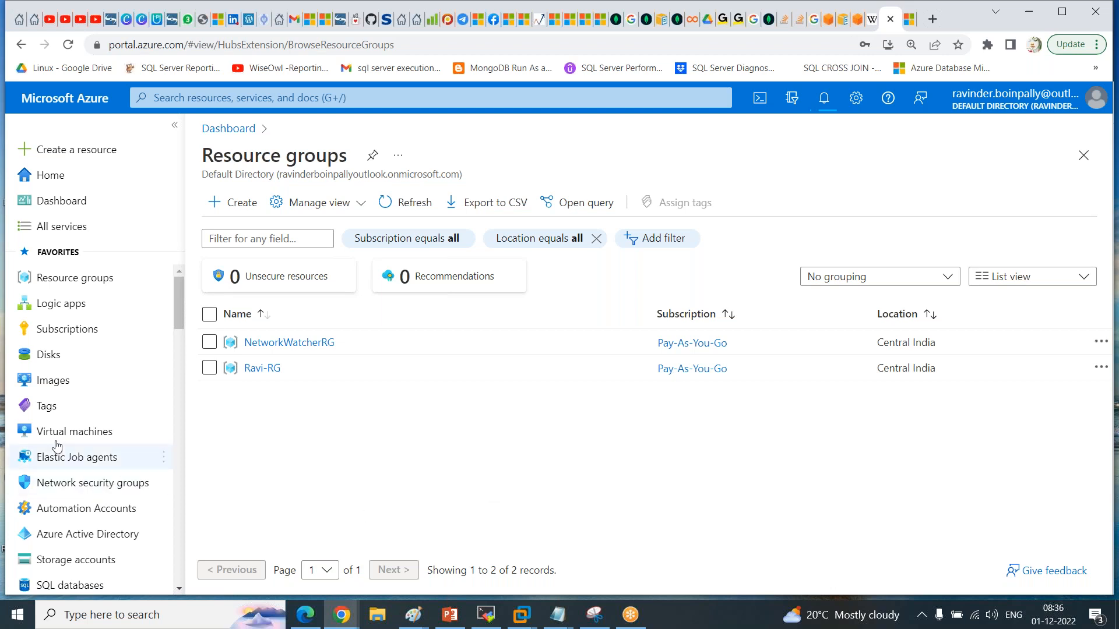
From the Virtual machines list, start creating an Azure virtual machine
{"action": "left_click", "coordinate": [152, 431]}
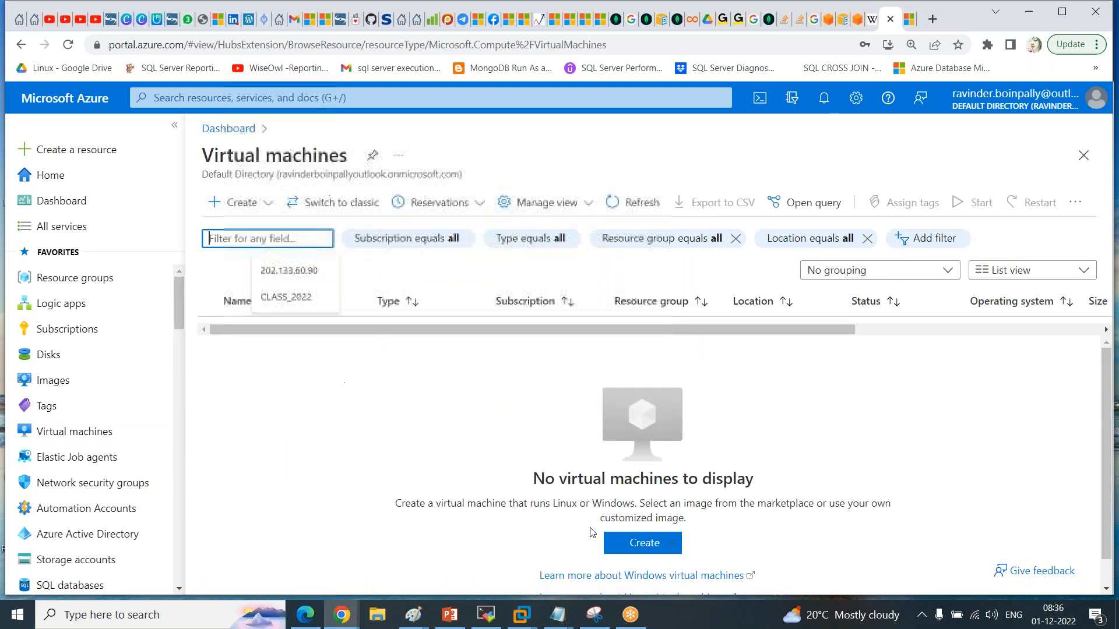
{"action": "left_click", "coordinate": [643, 542]}
{"action": "left_click", "coordinate": [674, 347]}
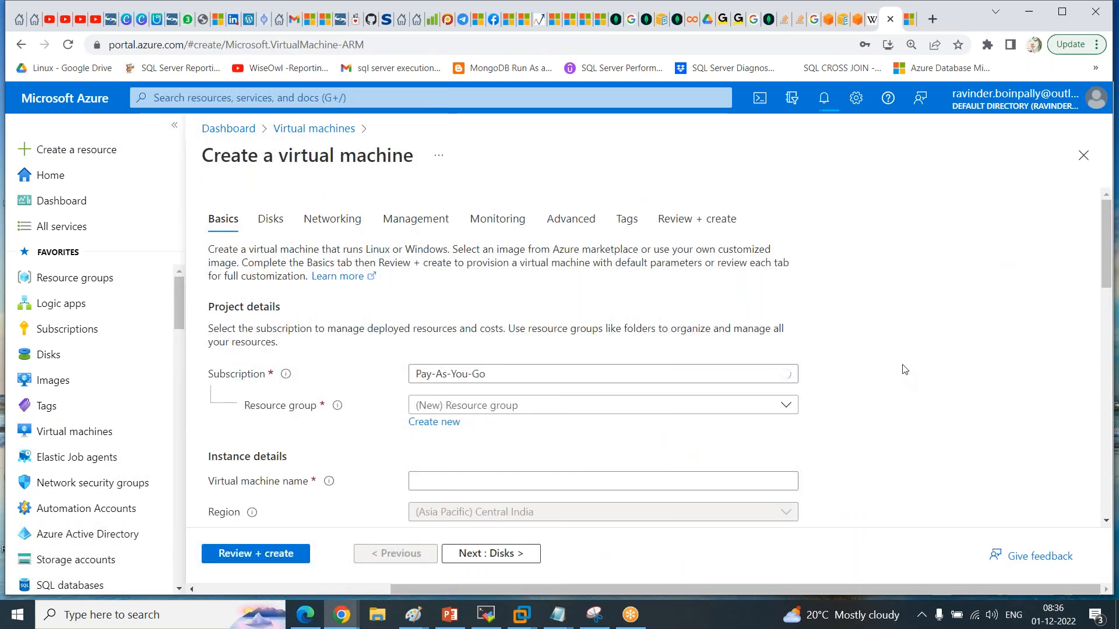
{"action": "scroll", "coordinate": [904, 369], "scroll_direction": "down", "scroll_amount": 3}
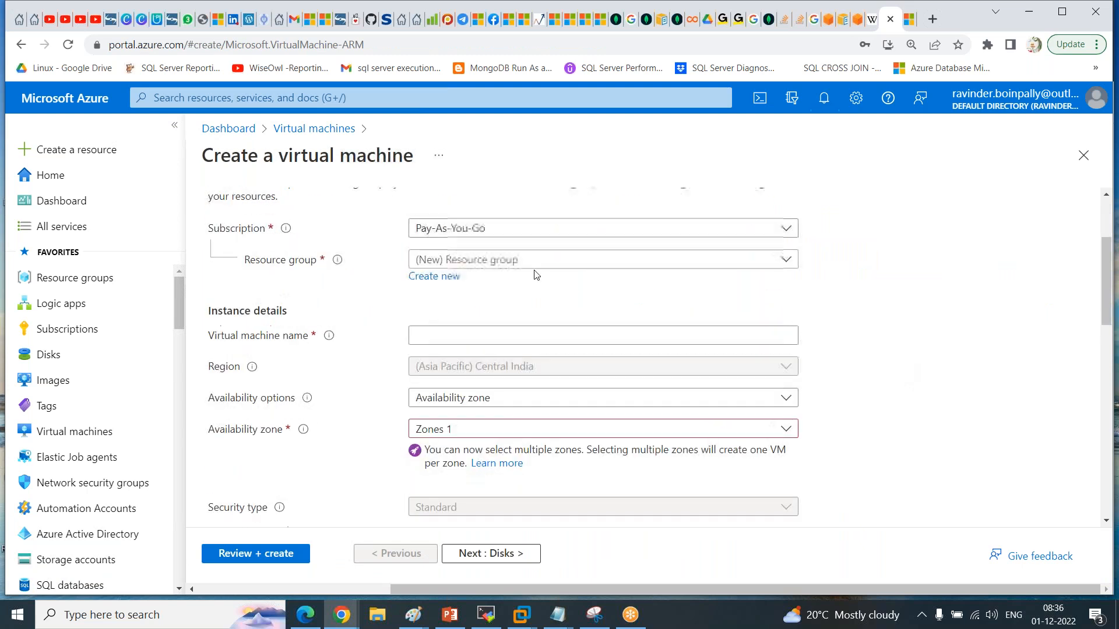
Enter 'sdfs' as a new resource group name, then view Resource groups, now listing only Ravi-RG
{"action": "left_click", "coordinate": [484, 261]}
{"action": "left_click", "coordinate": [379, 283]}
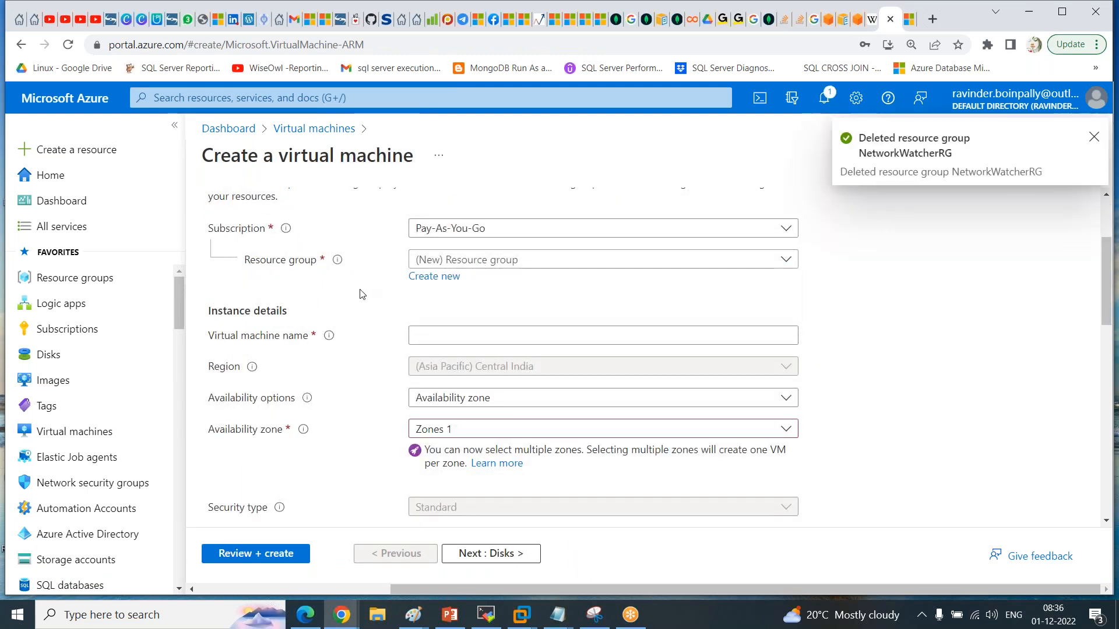
{"action": "left_click", "coordinate": [454, 281]}
{"action": "type", "text": "sdfs"}
{"action": "left_click", "coordinate": [855, 391]}
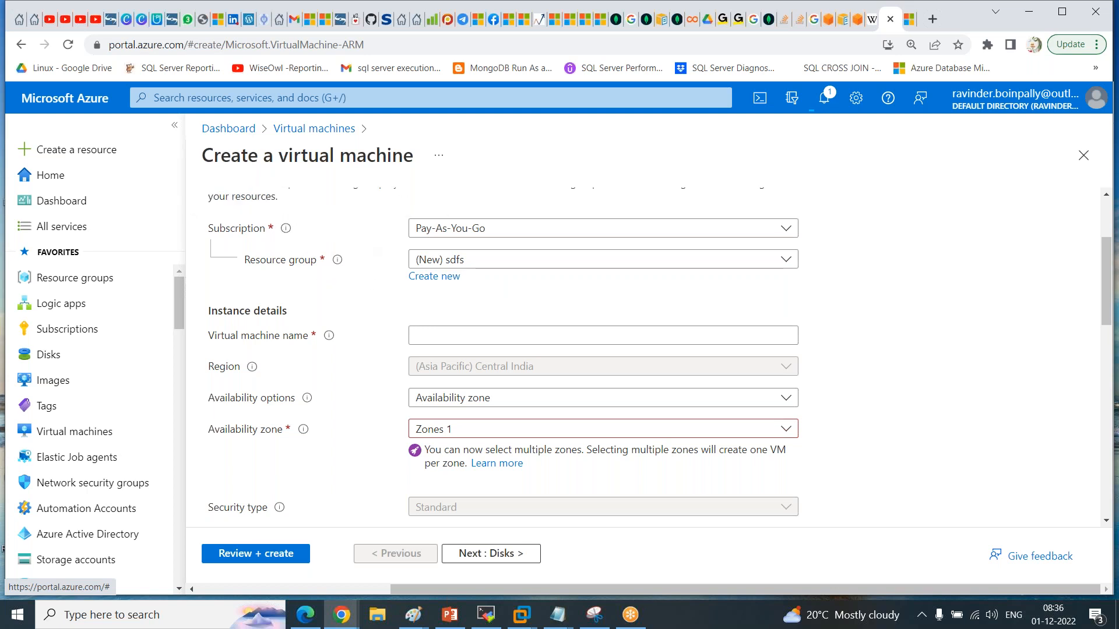
{"action": "left_click", "coordinate": [70, 281]}
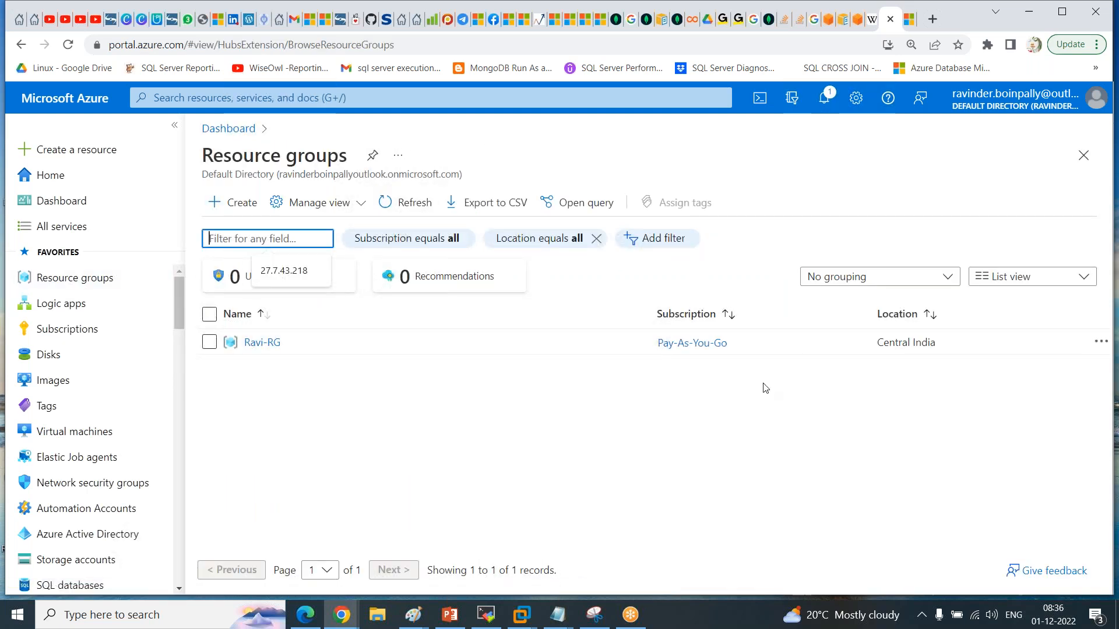
{"action": "left_click", "coordinate": [1093, 195]}
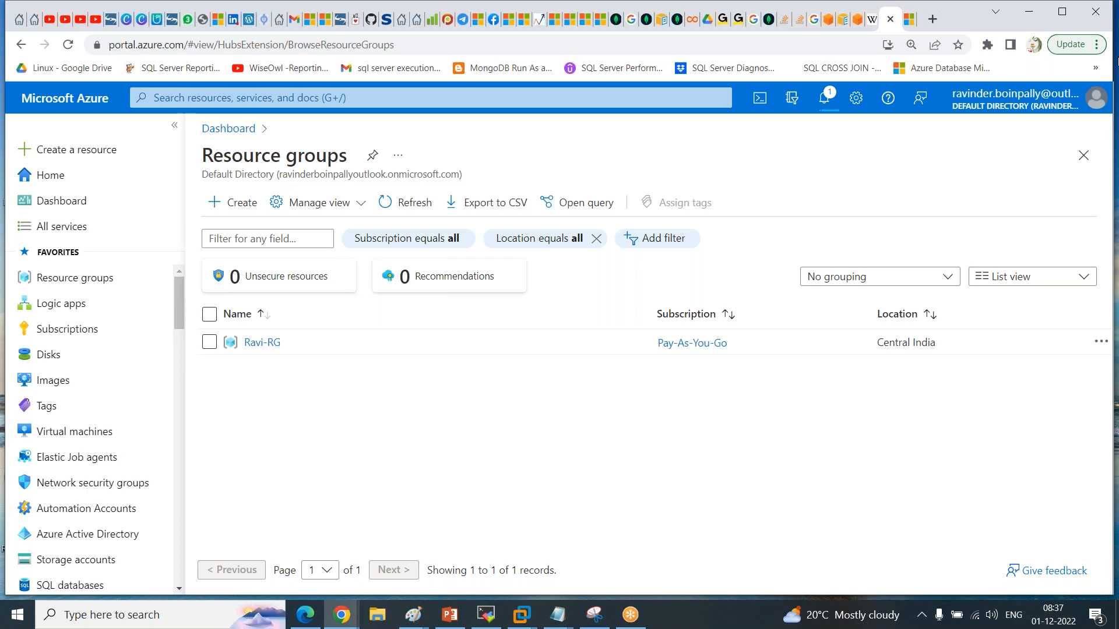
{"action": "left_click", "coordinate": [1103, 42]}
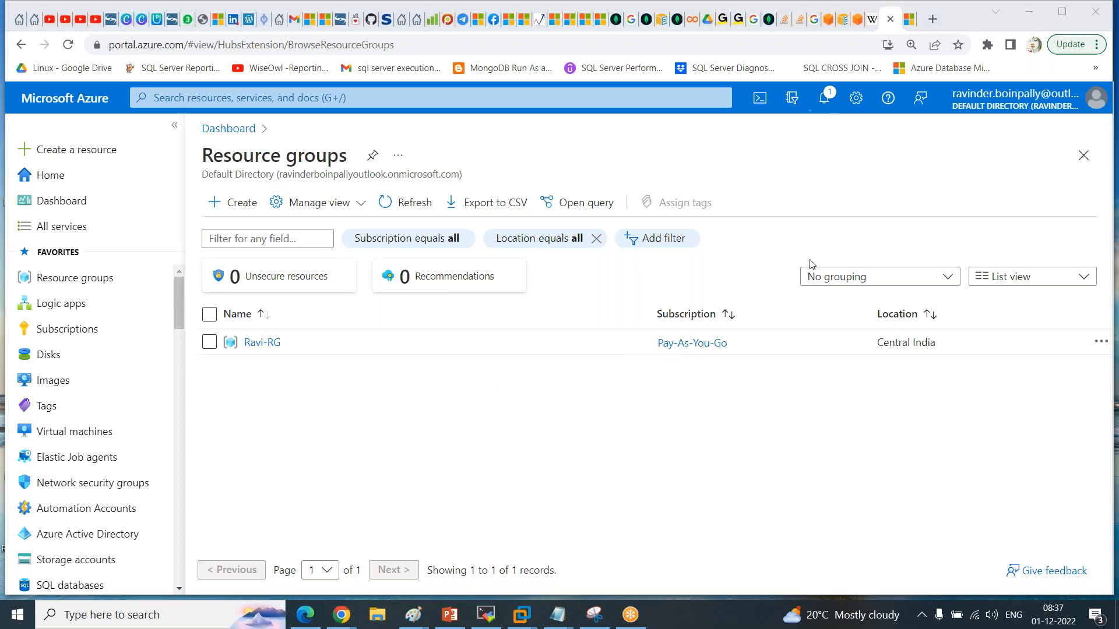
{"action": "left_click", "coordinate": [804, 183]}
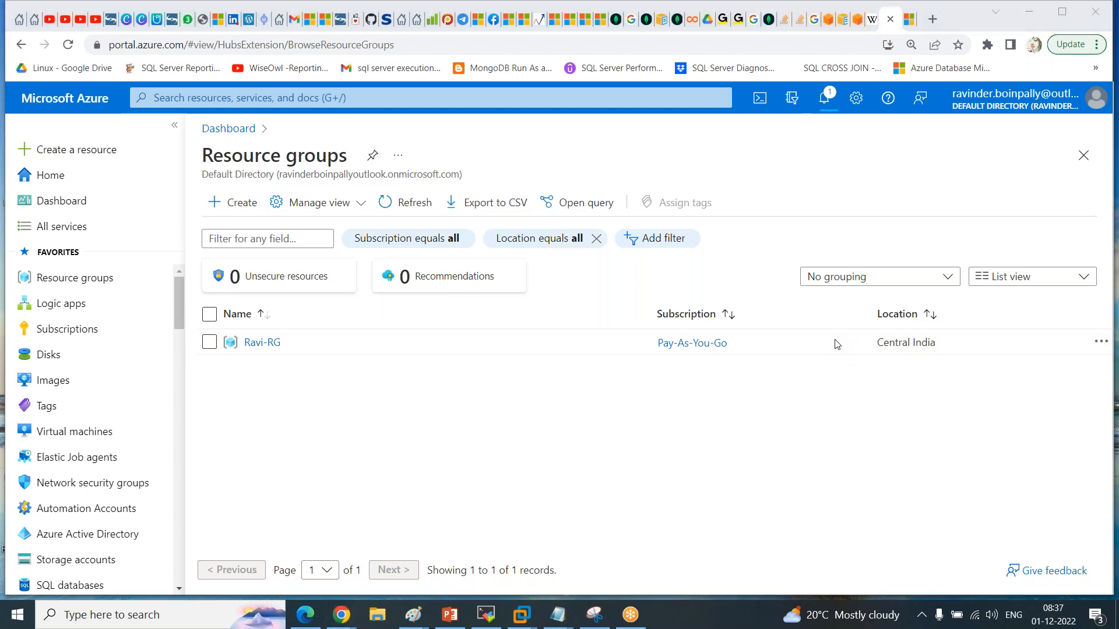